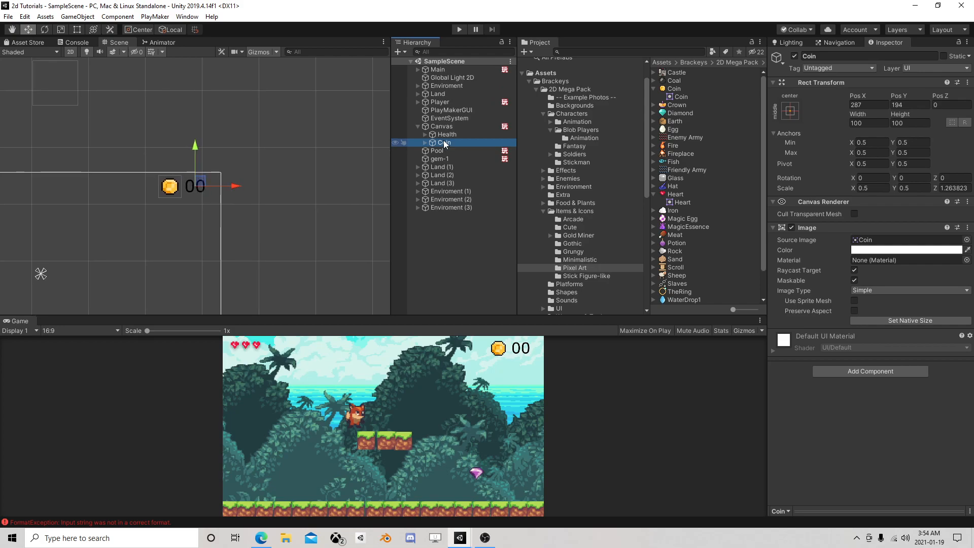
- Examine the Player in the scene and the Damage state's actions in its Health FSM
click(442, 102)
double_click(442, 102)
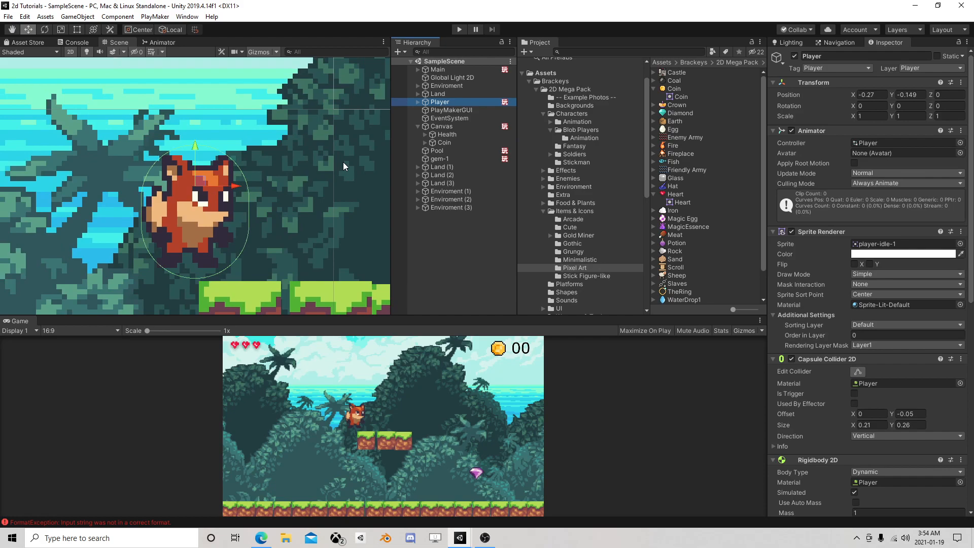
scroll(333, 168, down, 6)
middle_drag(331, 195, 72, 116)
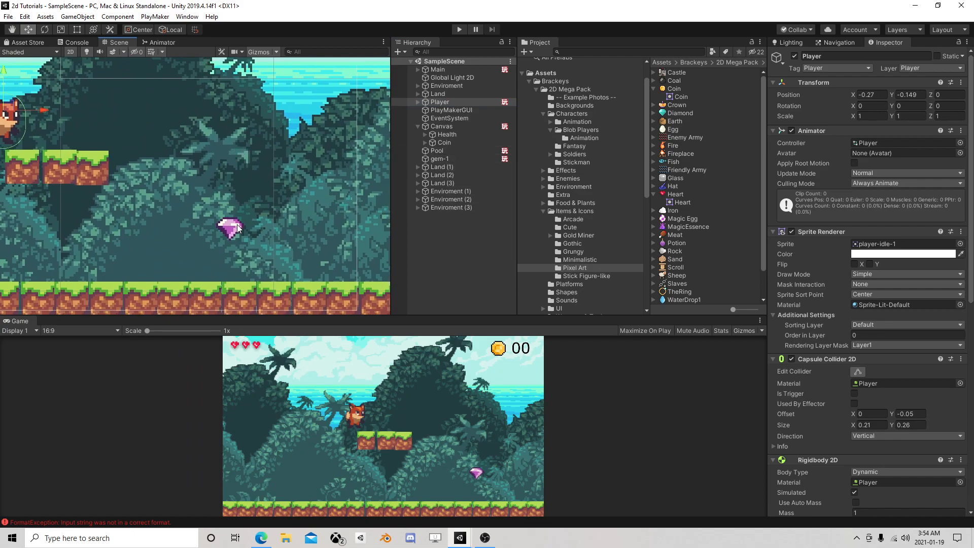
click(444, 99)
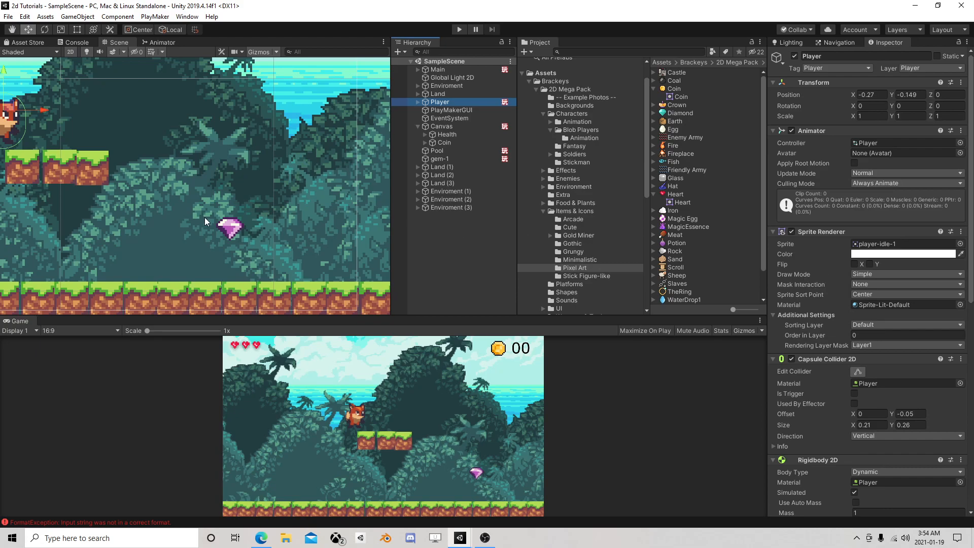
scroll(225, 217, down, 2)
scroll(792, 308, down, 10)
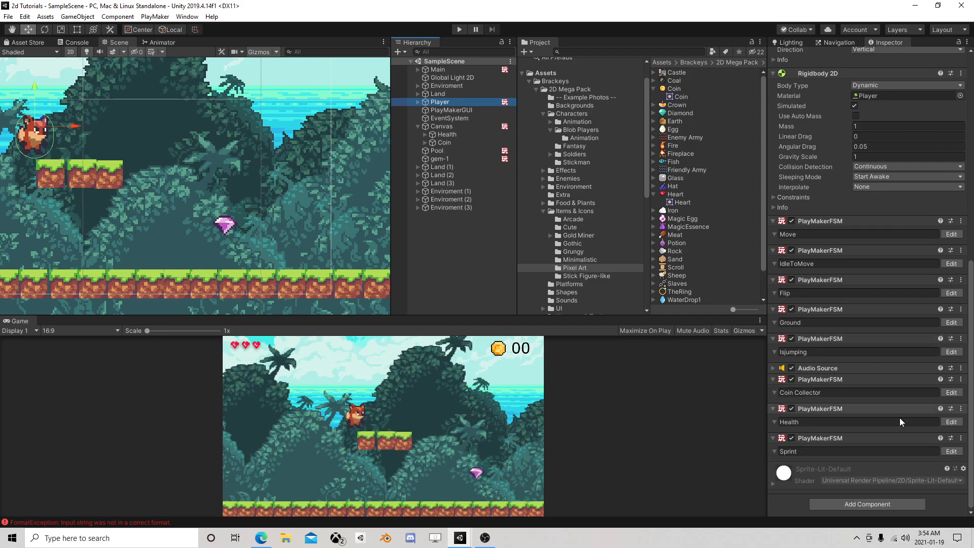
click(951, 421)
click(319, 199)
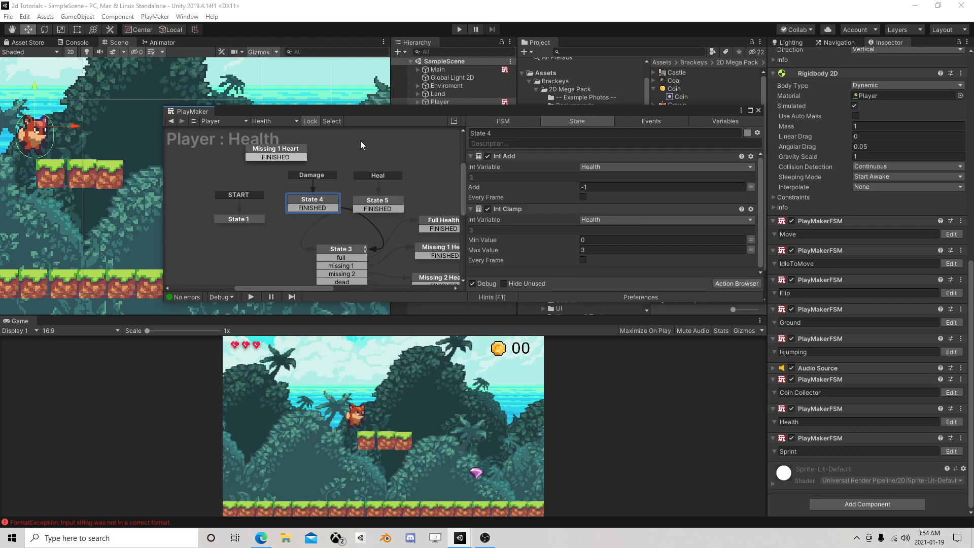
drag(325, 197, 322, 194)
click(757, 110)
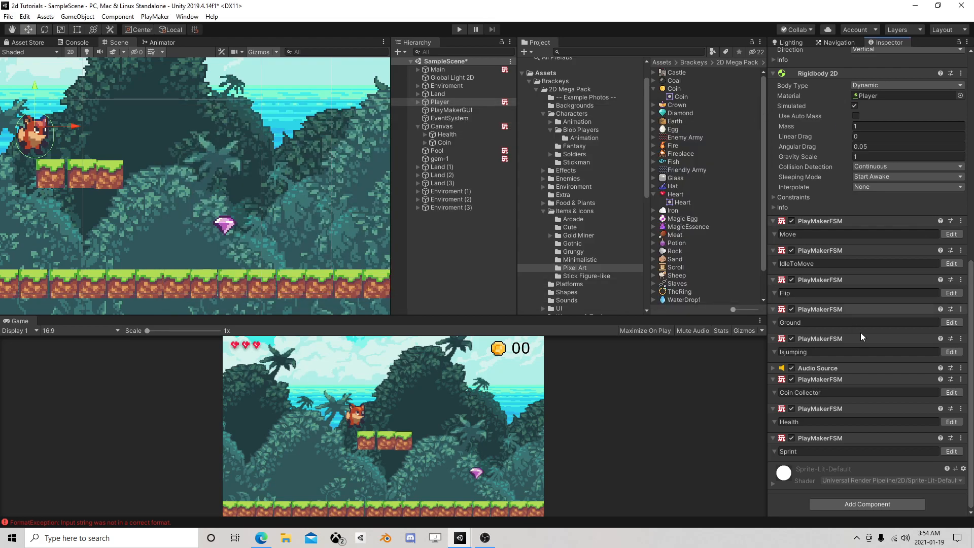
- Add another PlayMakerFSM component to the Player and name it Timers
click(852, 502)
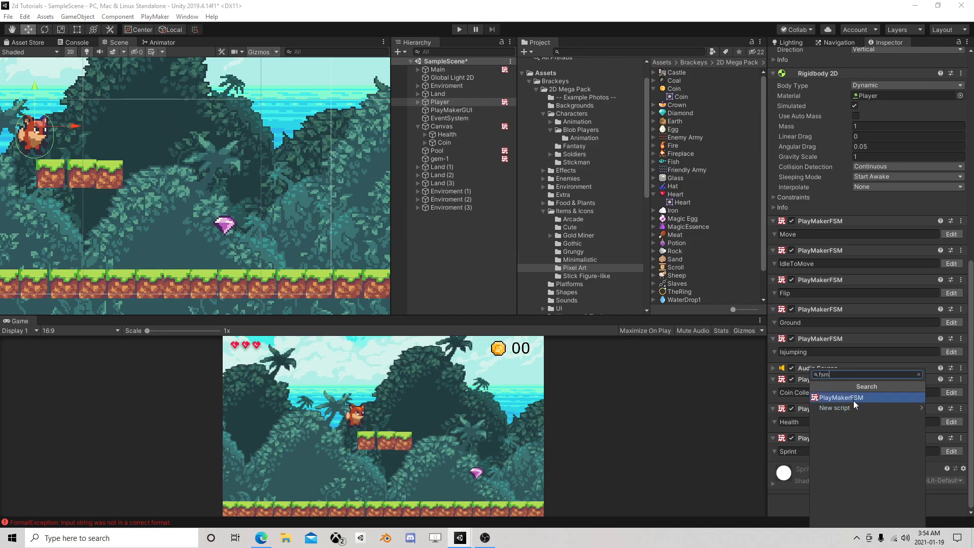
click(853, 400)
click(807, 481)
text(Timers)
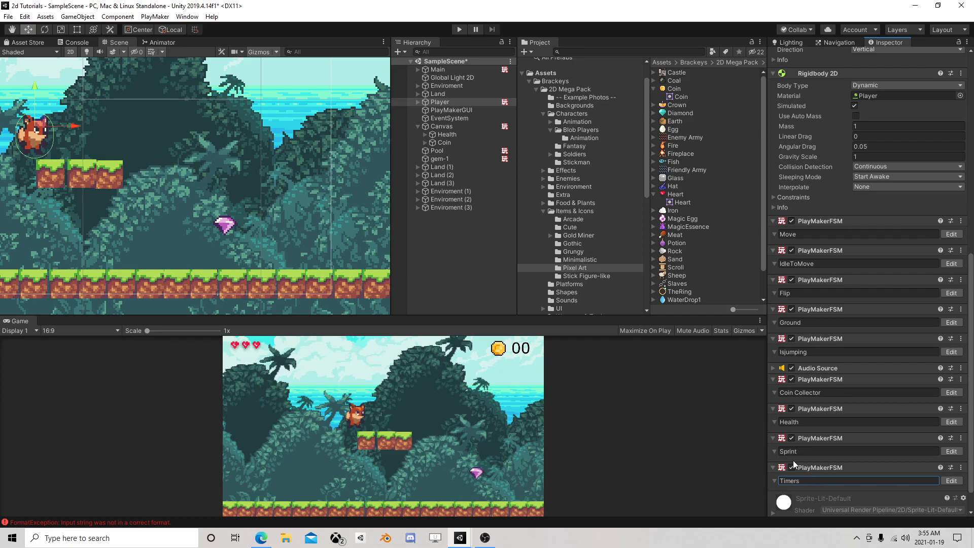
- Open the Timers FSM for editing and create a Float variable named DamageTimer
click(951, 480)
click(693, 121)
click(541, 274)
text(DamageTimer)
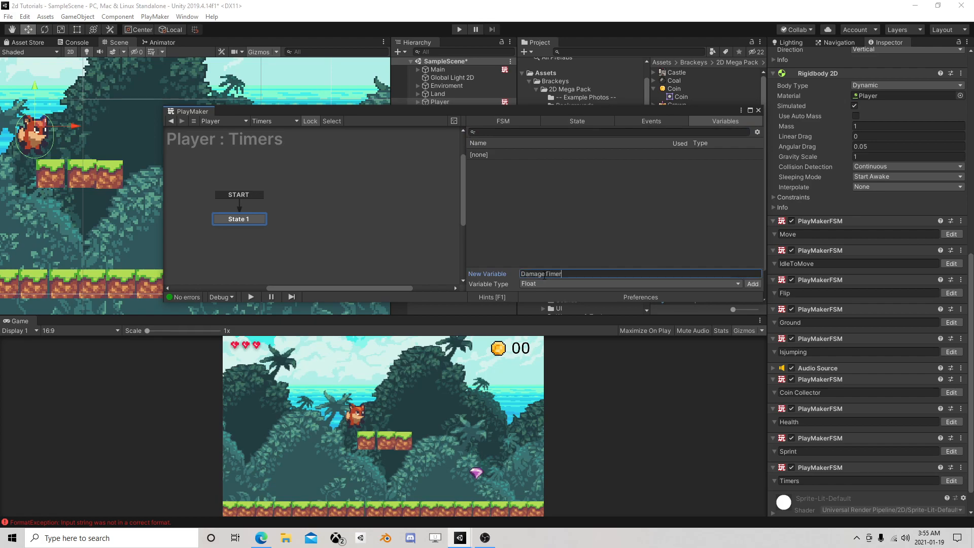
key(Return)
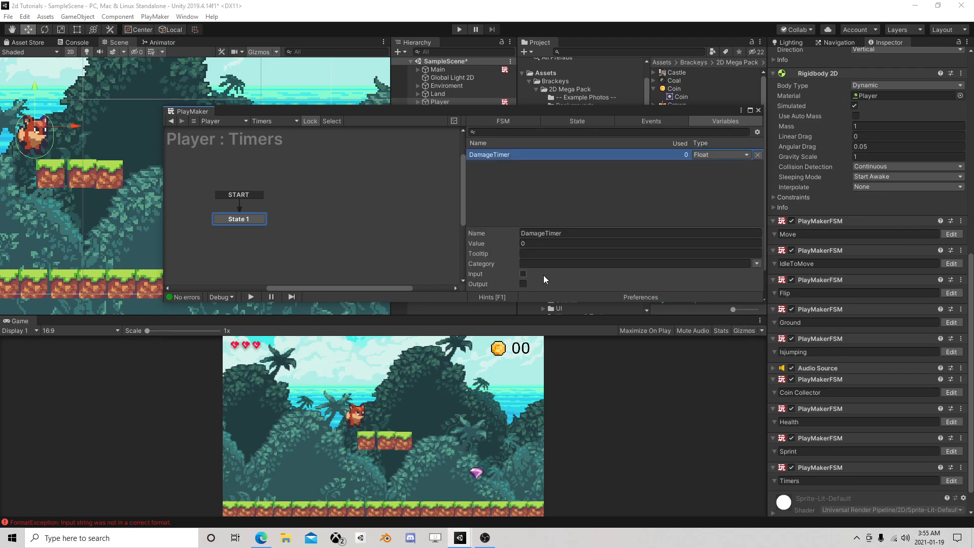
- Add a Float Add action to State 1 of the Timers FSM
click(249, 219)
click(742, 284)
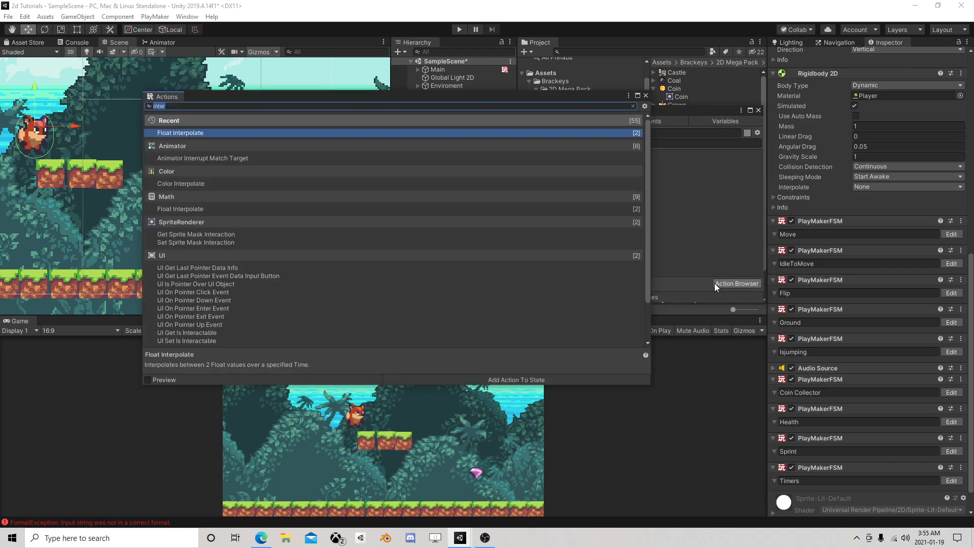
text(float)
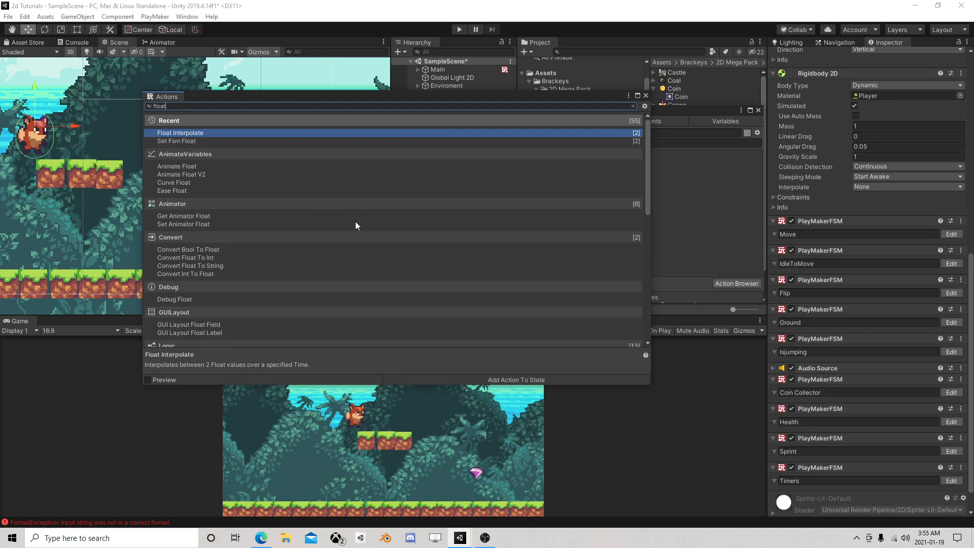
text( ad)
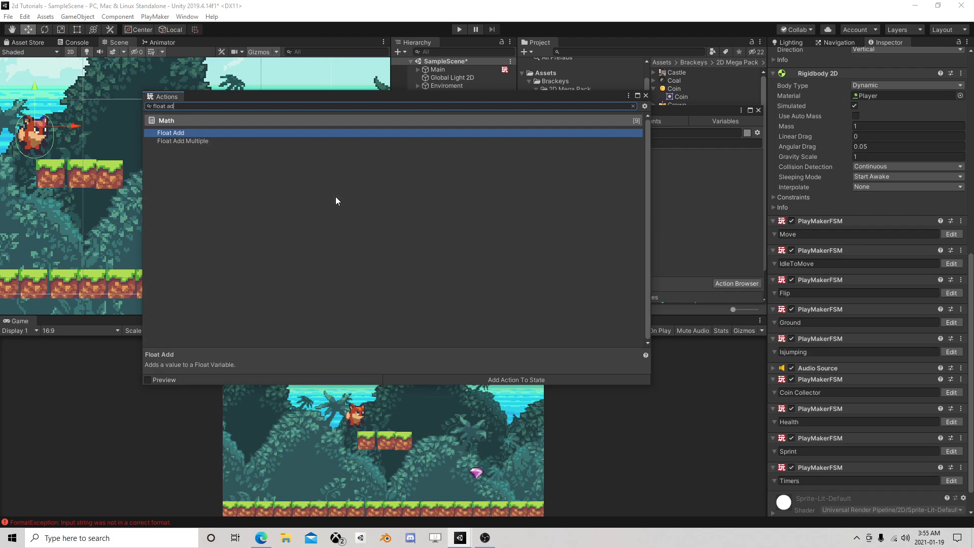
double_click(168, 132)
click(645, 95)
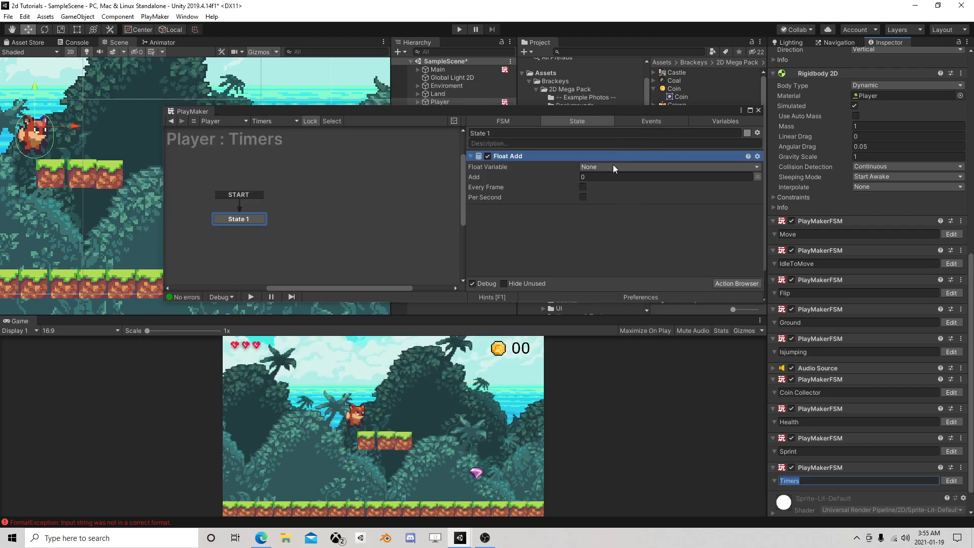
- Make Float Add increase DamageTimer by 1 with Every Frame and Per Second enabled, and close the FSM editor
click(597, 167)
click(591, 189)
click(592, 187)
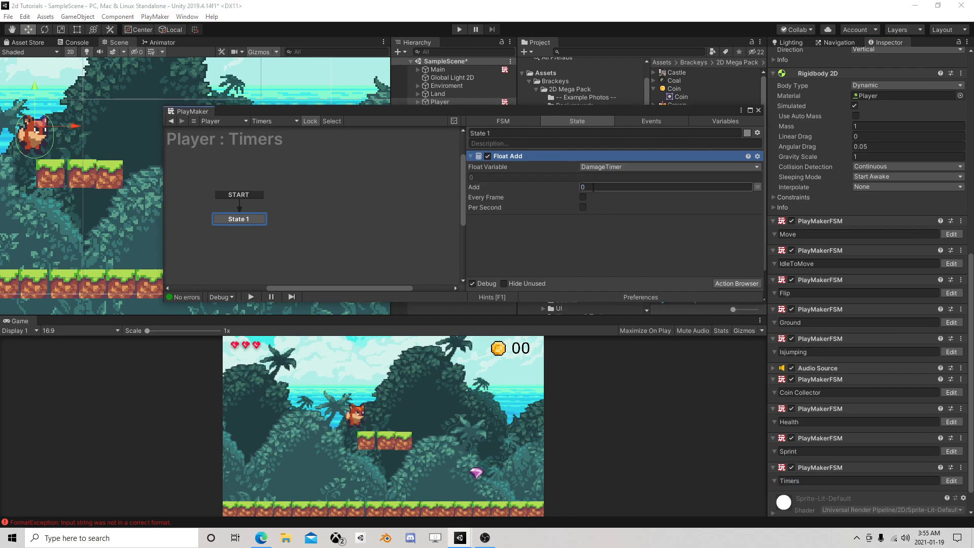
click(583, 198)
click(583, 206)
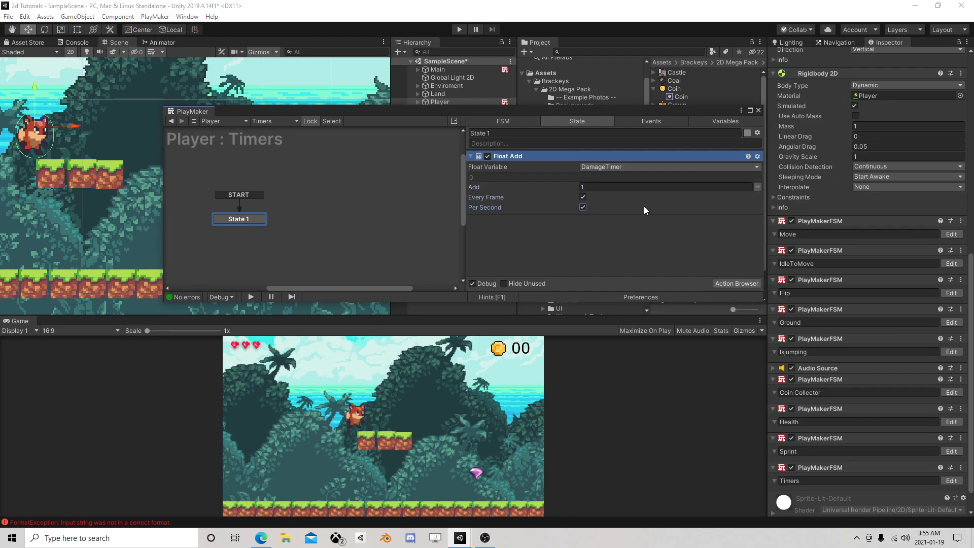
click(758, 111)
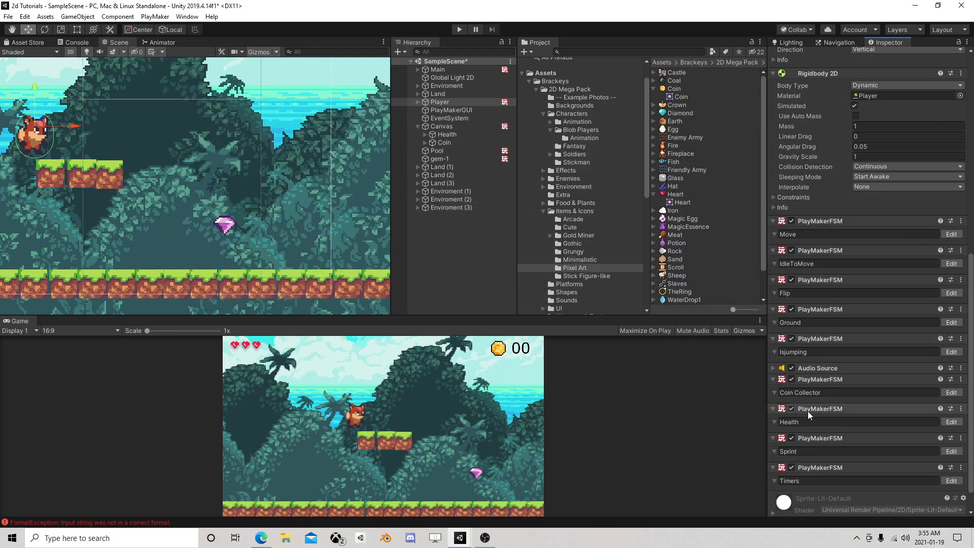
- Open the Player's Health FSM and move State 4 with its Damage transition into free space away from the other states
click(950, 422)
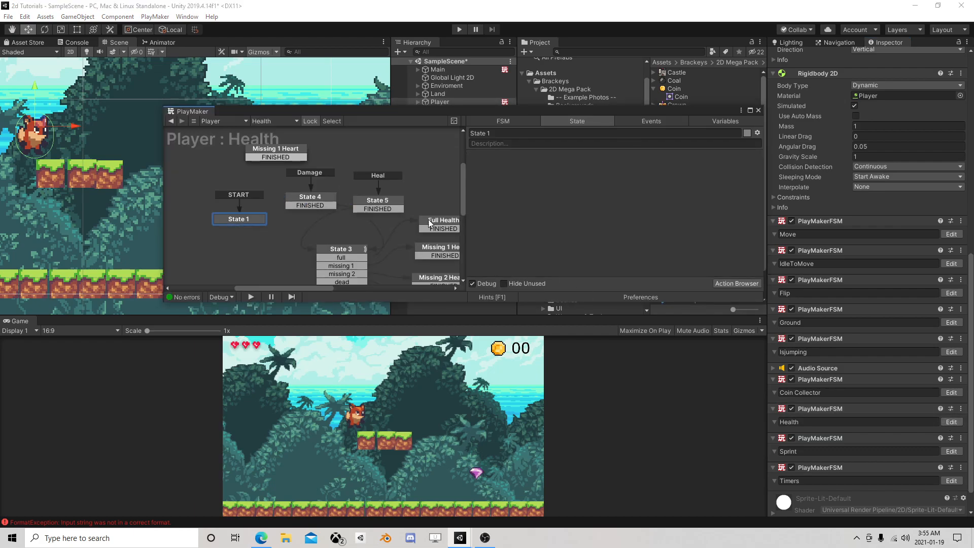
drag(320, 198, 423, 153)
middle_drag(400, 186, 262, 276)
mouse_move(289, 245)
mouse_down()
mouse_move(385, 166)
mouse_move(362, 242)
mouse_up()
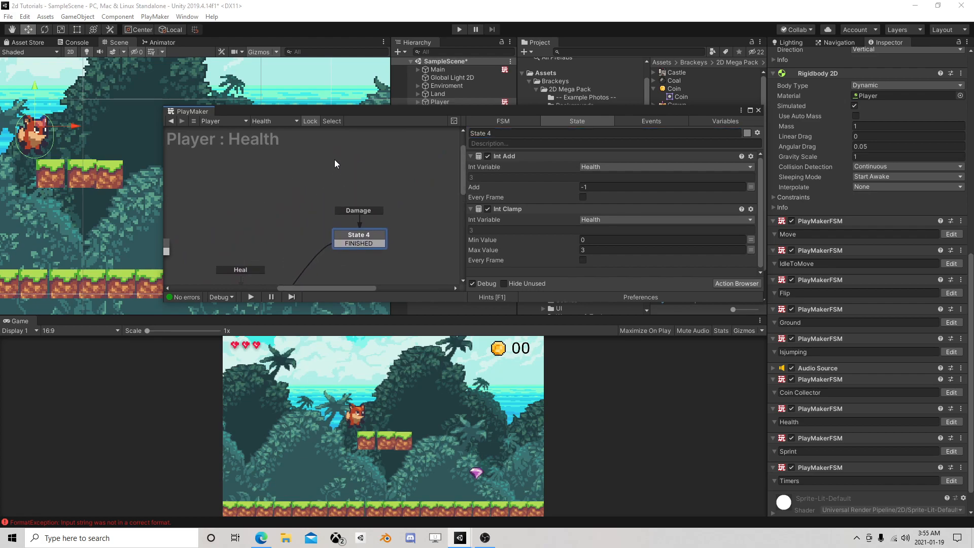
- Add a new state above State 4 and give it a Damage global transition
right_click(335, 163)
click(349, 165)
right_click(351, 163)
mouse_move(463, 181)
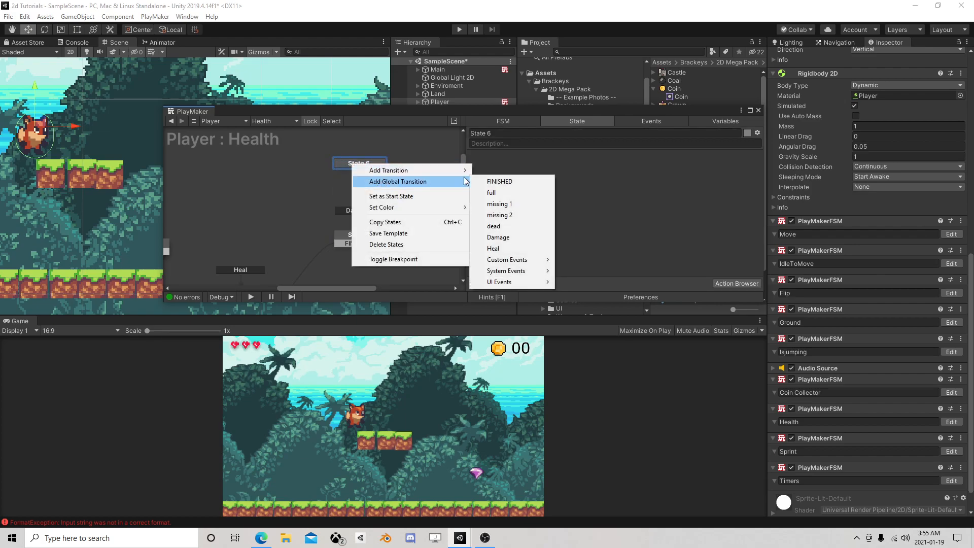
click(504, 237)
- Delete the Damage global transition from State 4
right_click(352, 163)
click(354, 189)
right_click(366, 210)
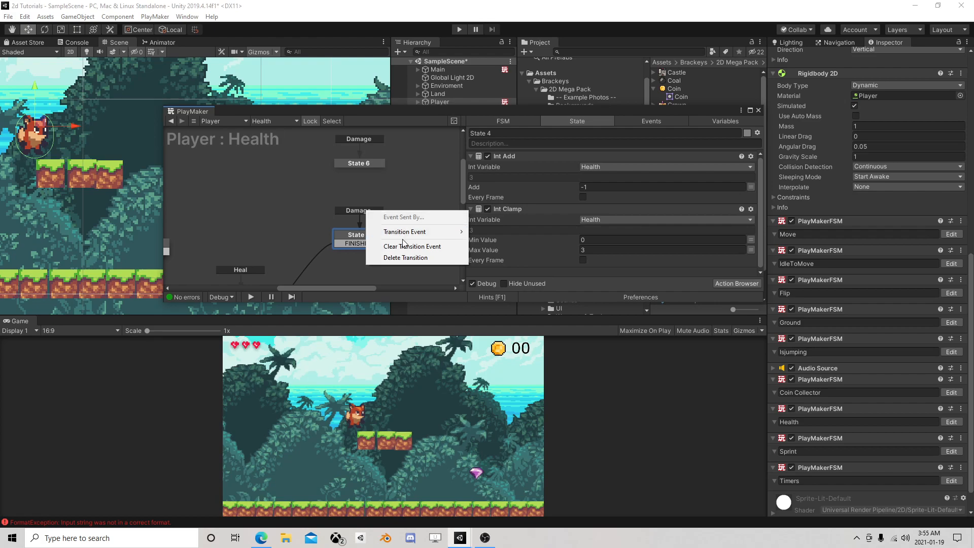
click(406, 258)
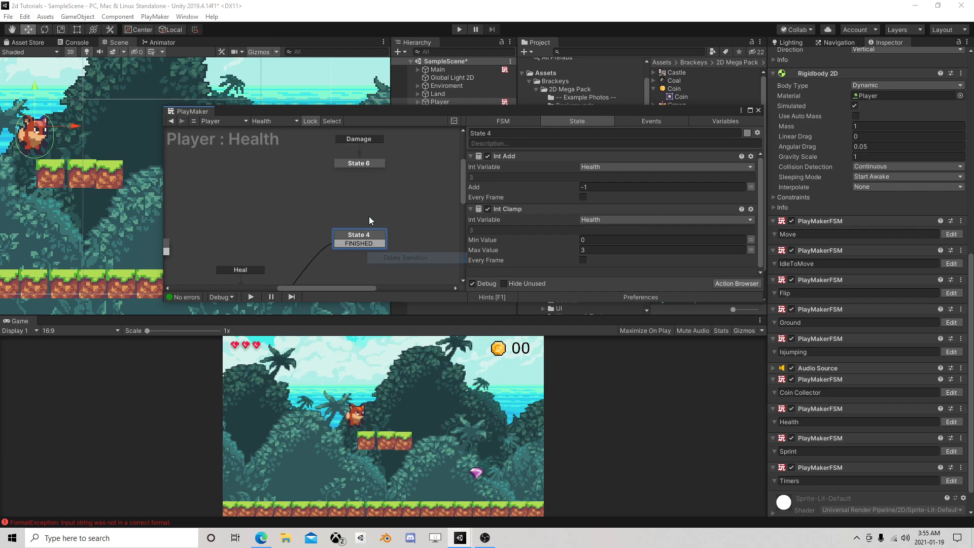
- Add a Get Fsm Float action to State 6 of the Health FSM
click(359, 163)
click(725, 283)
text(get fsm )
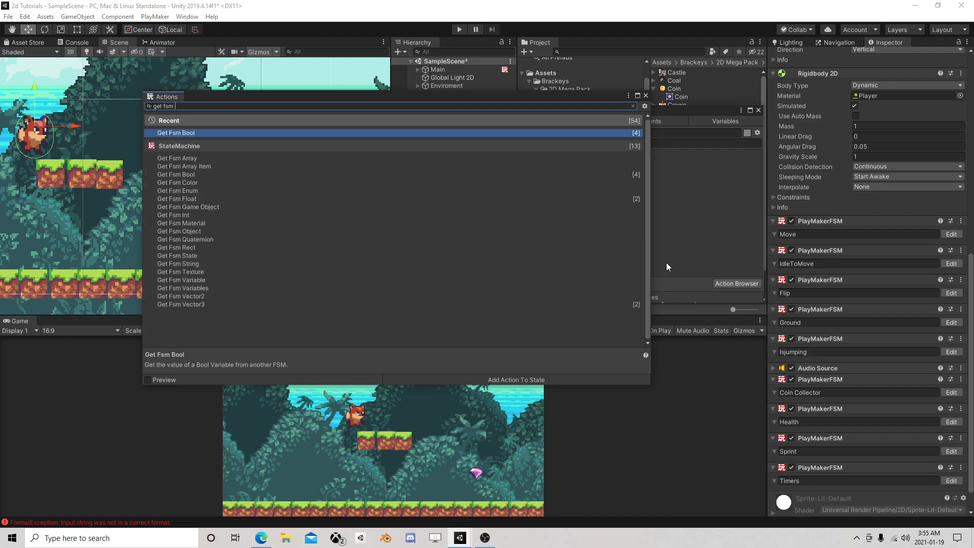
text(flo)
double_click(235, 131)
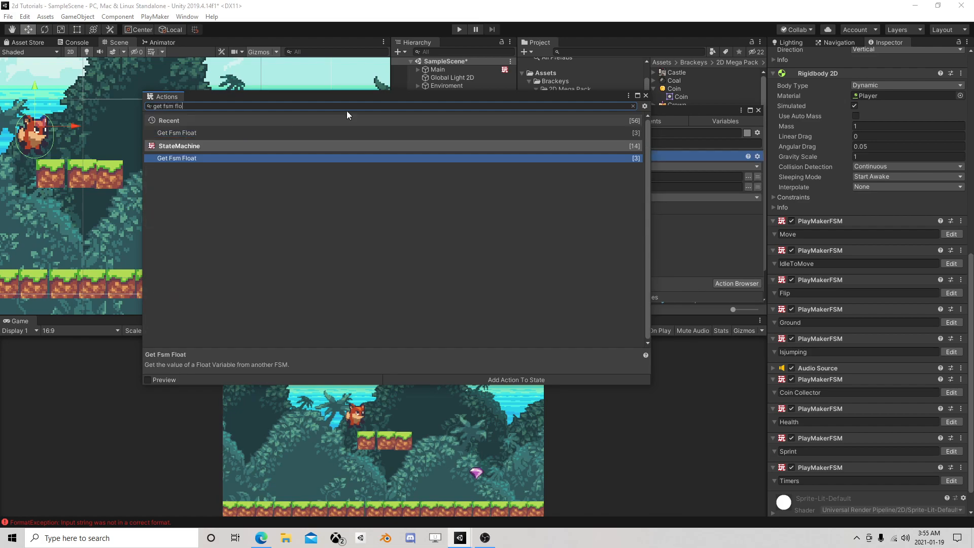
click(645, 96)
- Set Get Fsm Float to read DamageTimer from the Timers FSM and store it in a new variable named Damagetimer
click(749, 177)
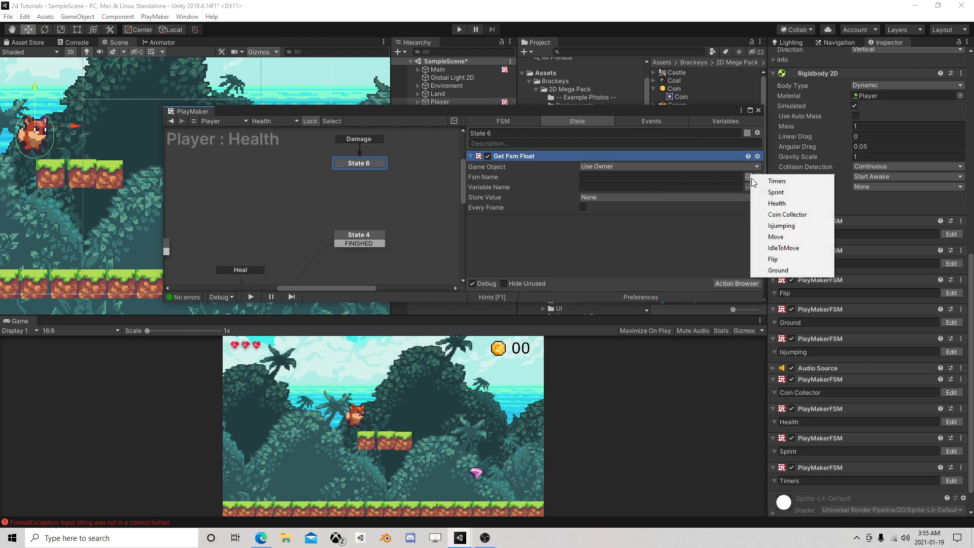
click(770, 181)
click(748, 186)
click(768, 194)
click(653, 197)
click(642, 219)
text(Damaget)
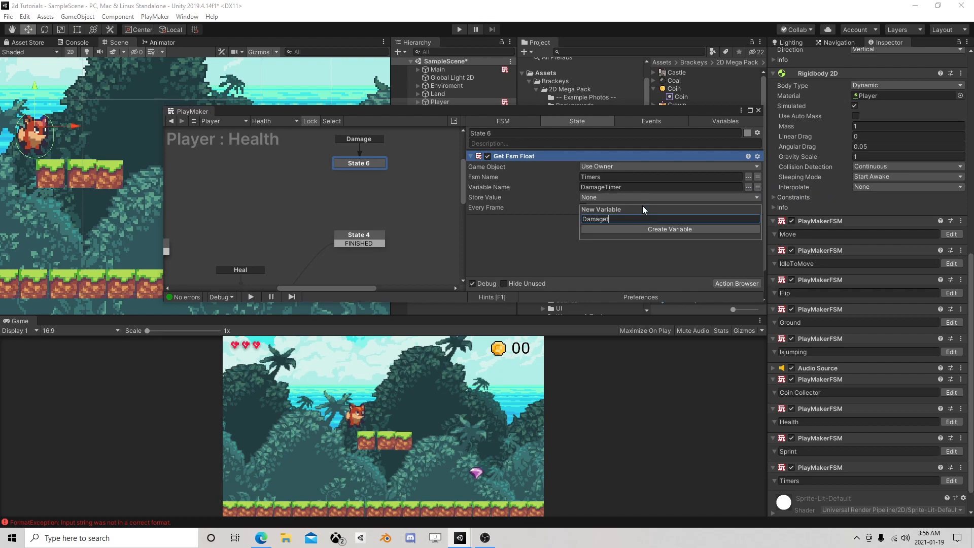
text(imer)
key(Return)
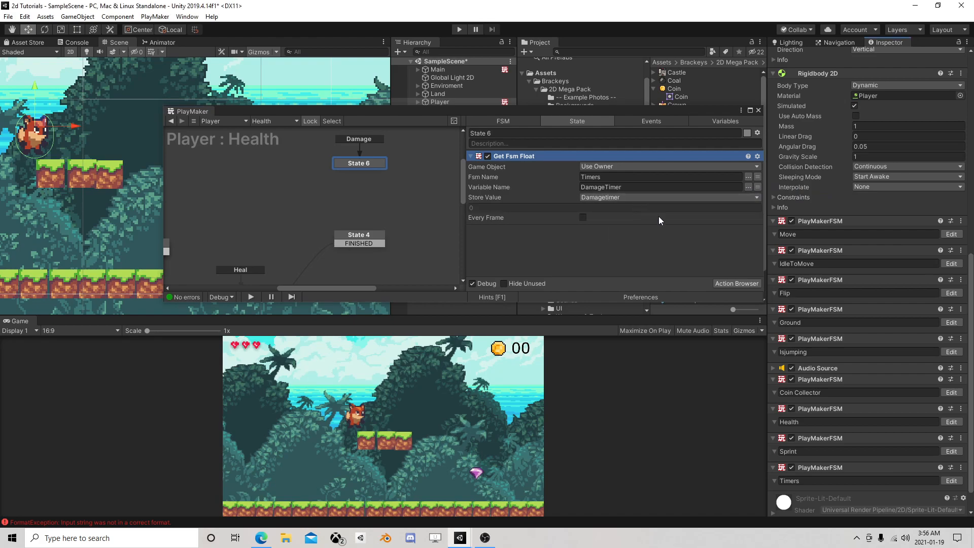
- Add a Float Compare action to State 6
click(741, 284)
text(flo)
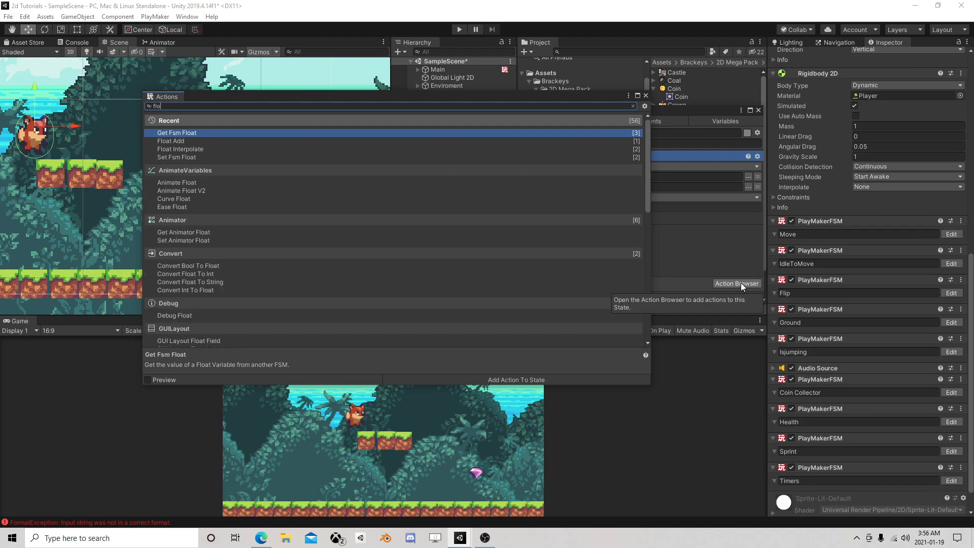
text(a)
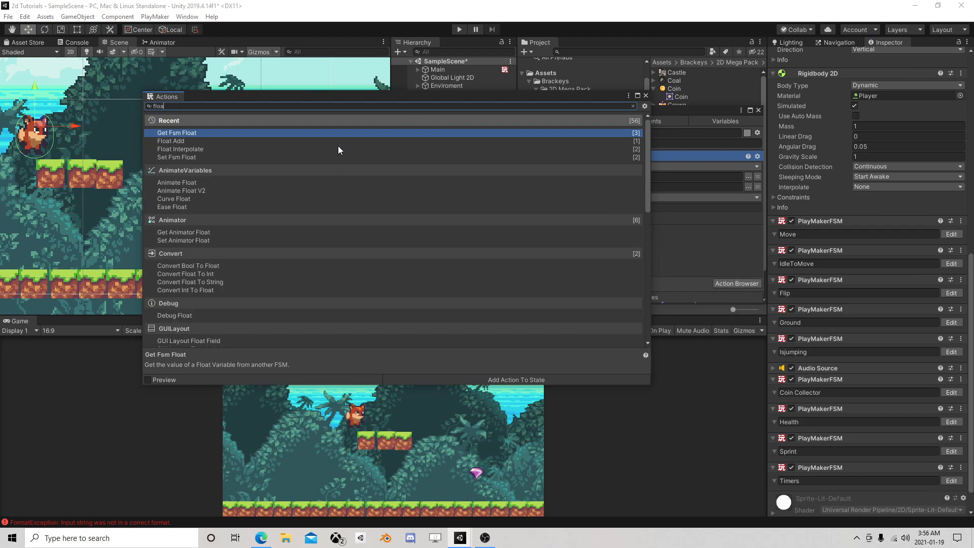
text(t co)
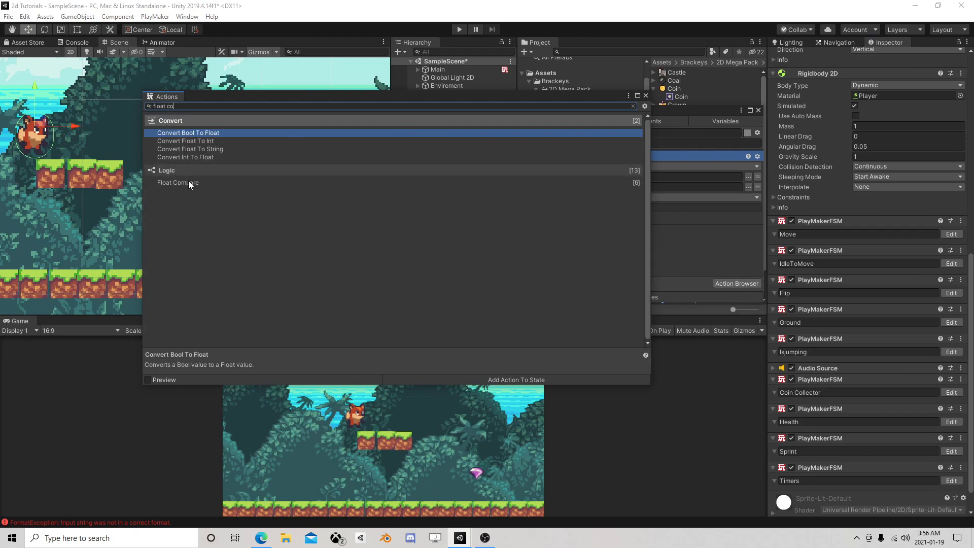
double_click(187, 182)
click(645, 96)
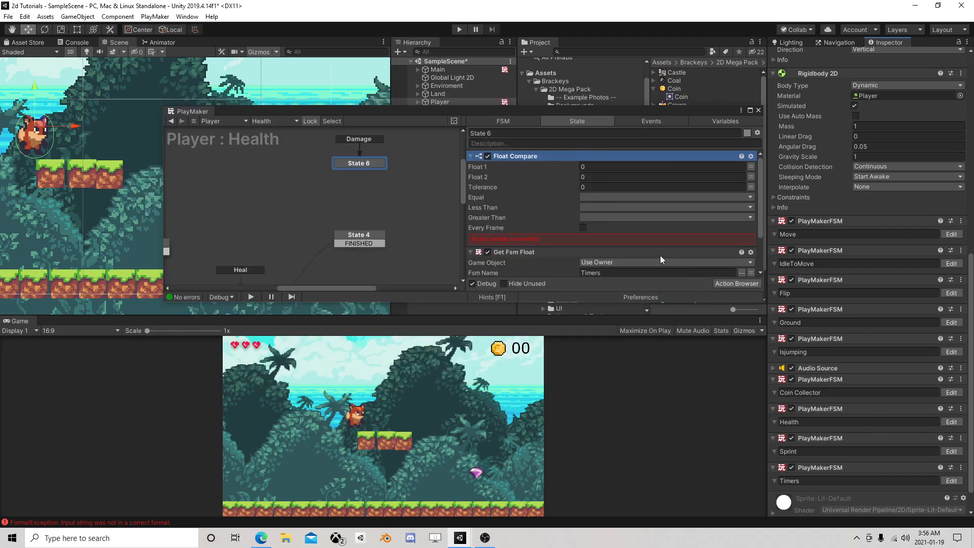
- Move the Float Compare action to the end of State 6, below Get Fsm Float
right_click(541, 159)
click(519, 160)
right_click(519, 156)
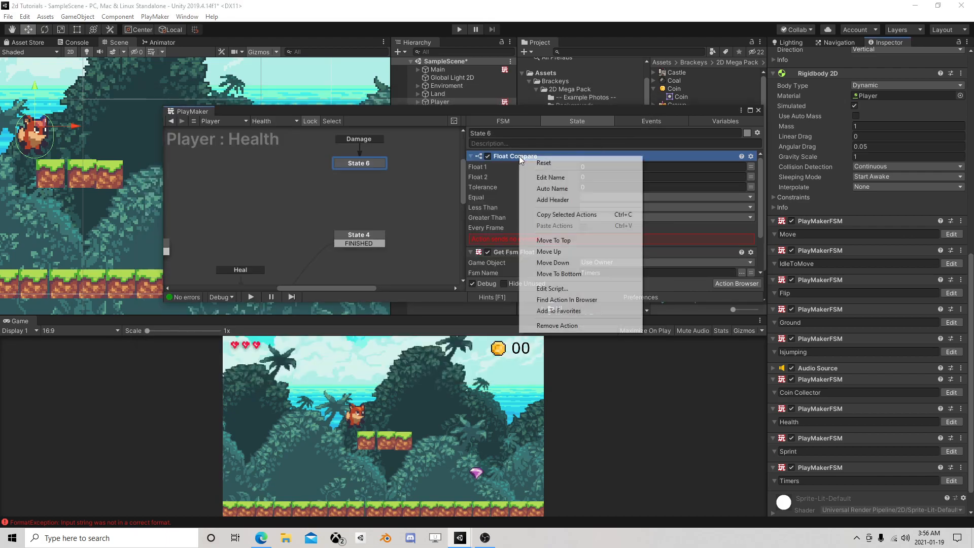
click(558, 274)
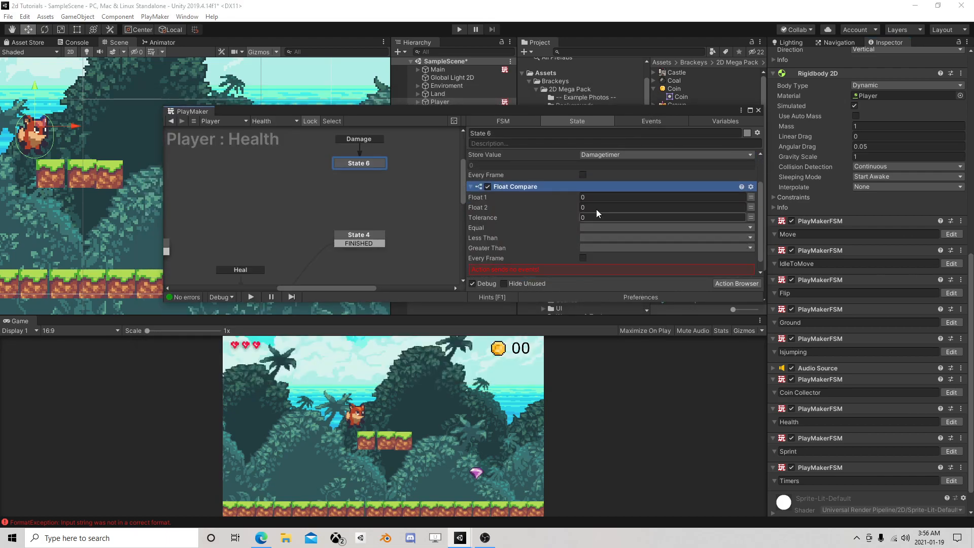
- Set Float Compare to check the Damagetimer variable as Float 1 against a Float 2 value of 3
click(750, 199)
click(715, 198)
click(609, 219)
click(605, 218)
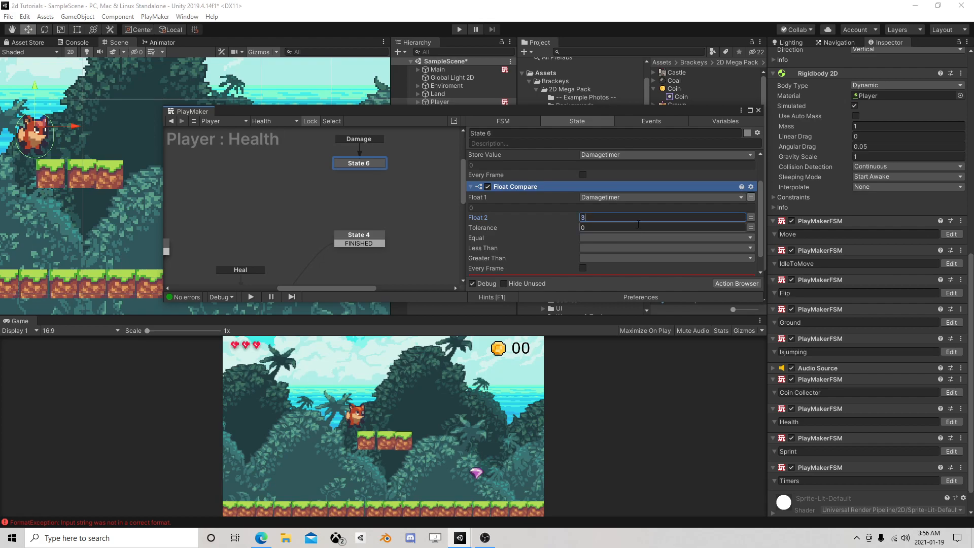
scroll(598, 225, down, 1)
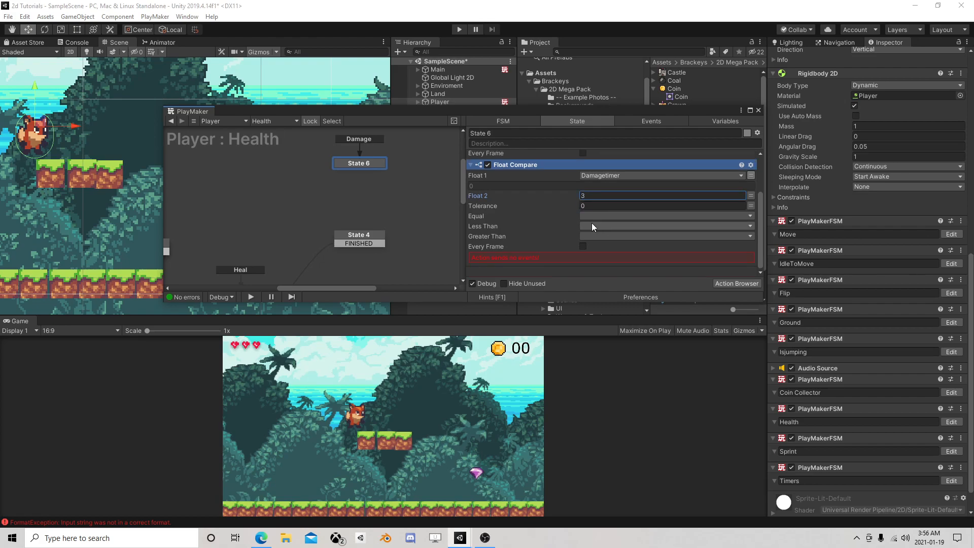
- In State 6's Float Compare, create a takeDamage event for Greater Than and a no damage event for Less Than
click(590, 236)
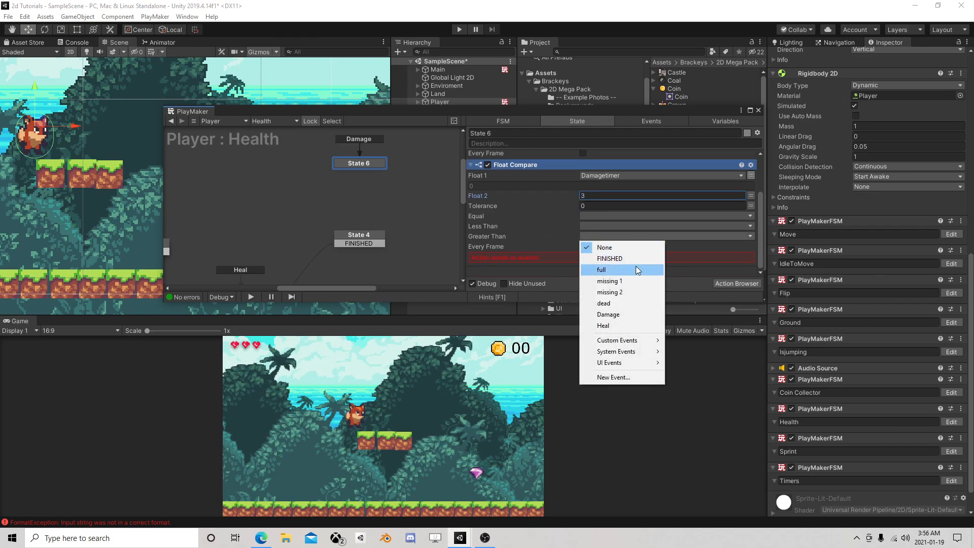
click(619, 377)
text(takeDamage)
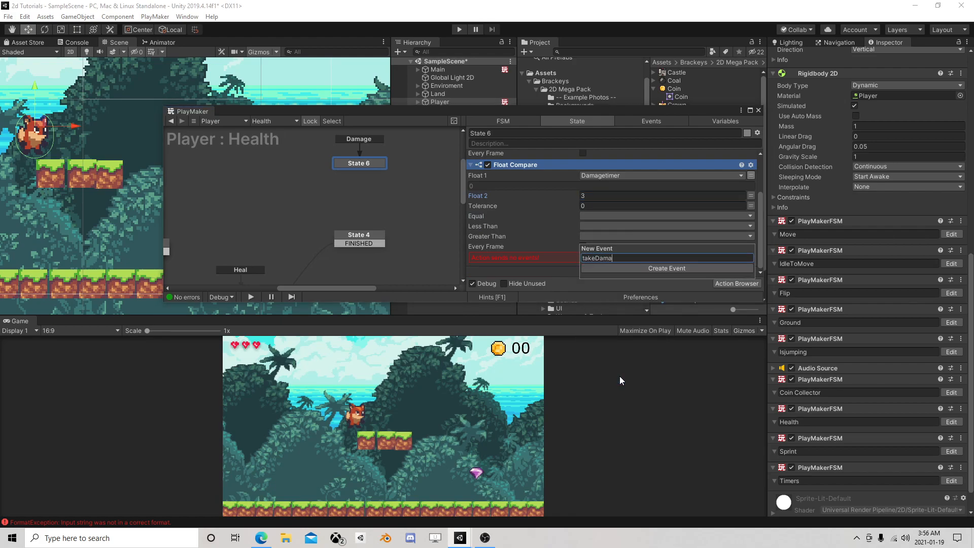
key(Return)
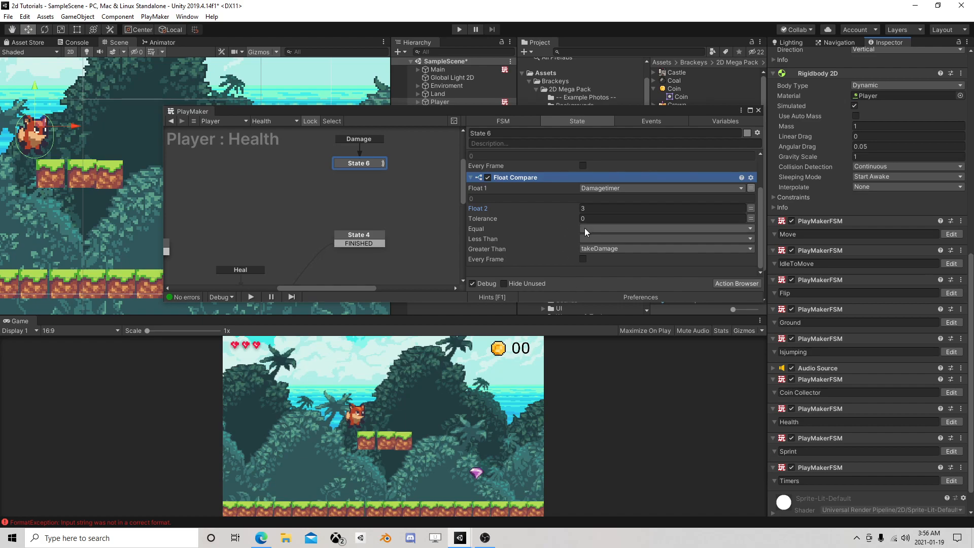
click(595, 239)
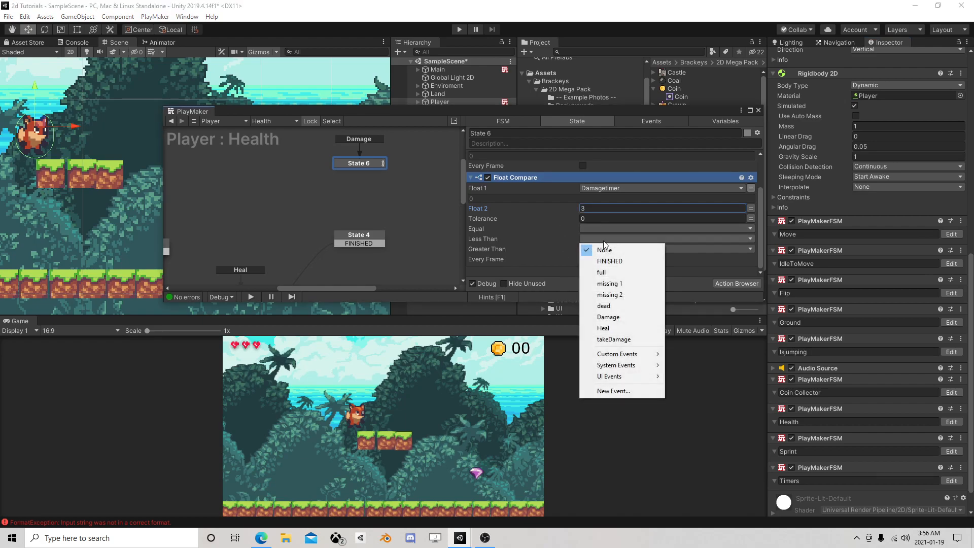
click(613, 390)
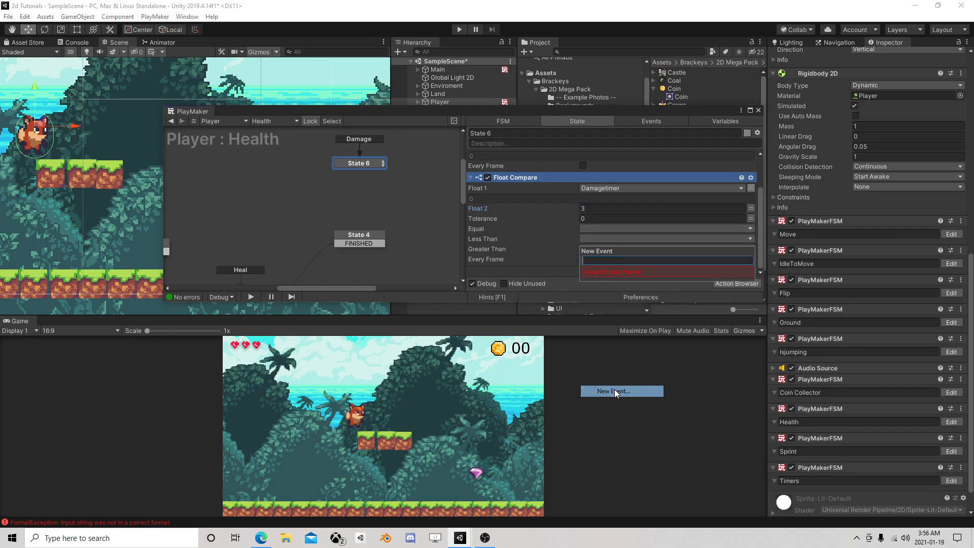
text(no damage)
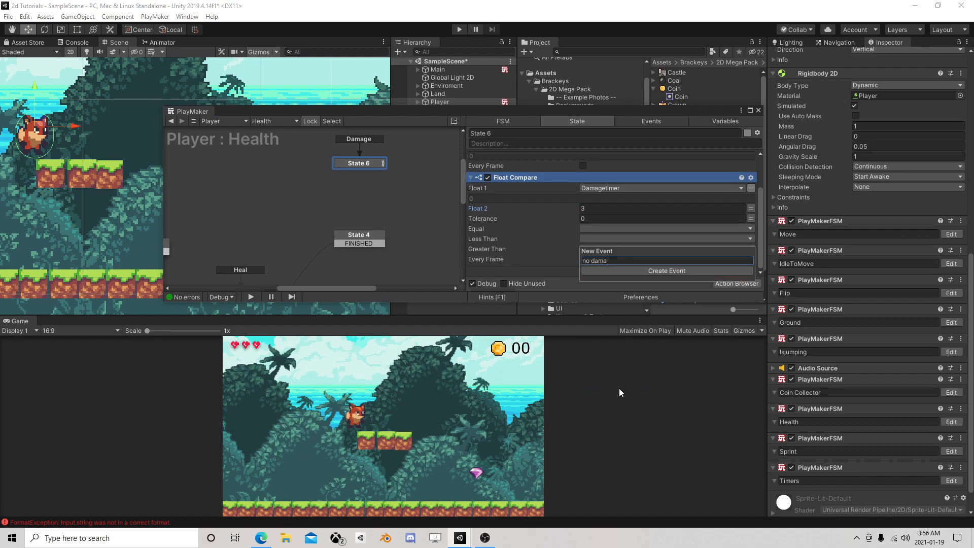
key(Return)
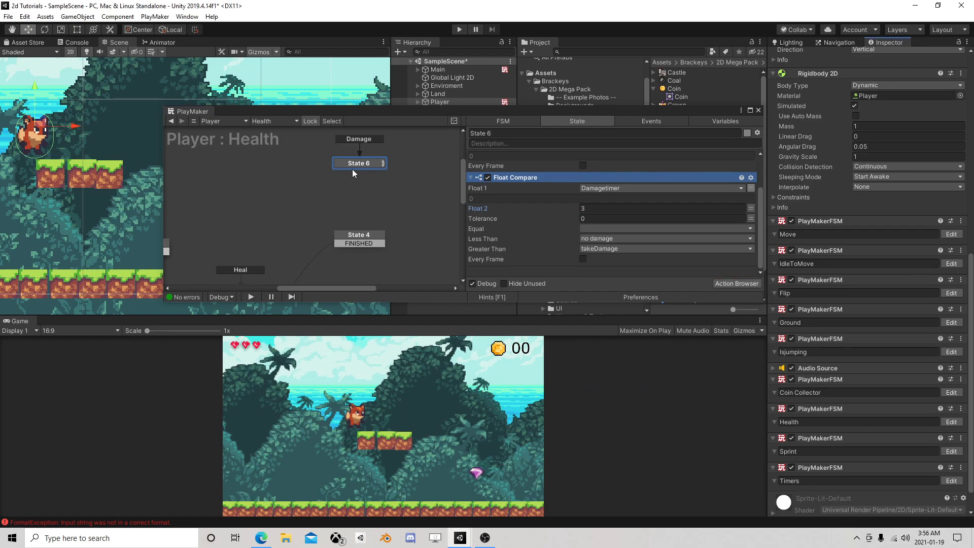
- Add a no damage transition to State 6 and link it to a new empty state beside it
right_click(358, 166)
mouse_move(398, 172)
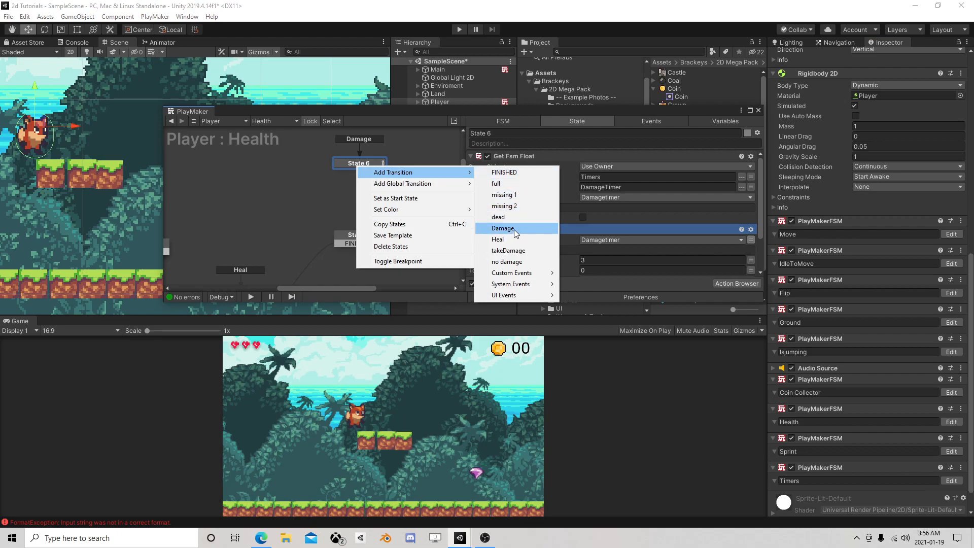
click(507, 261)
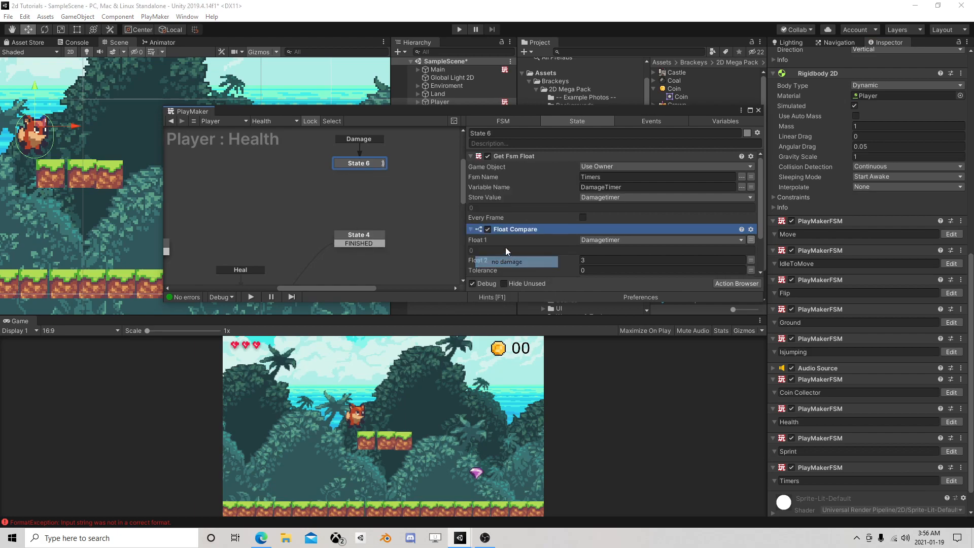
right_click(407, 176)
click(423, 184)
drag(383, 171, 421, 178)
click(373, 163)
- Add a takeDamage transition to State 6 and link it to State 4
right_click(369, 162)
mouse_move(388, 167)
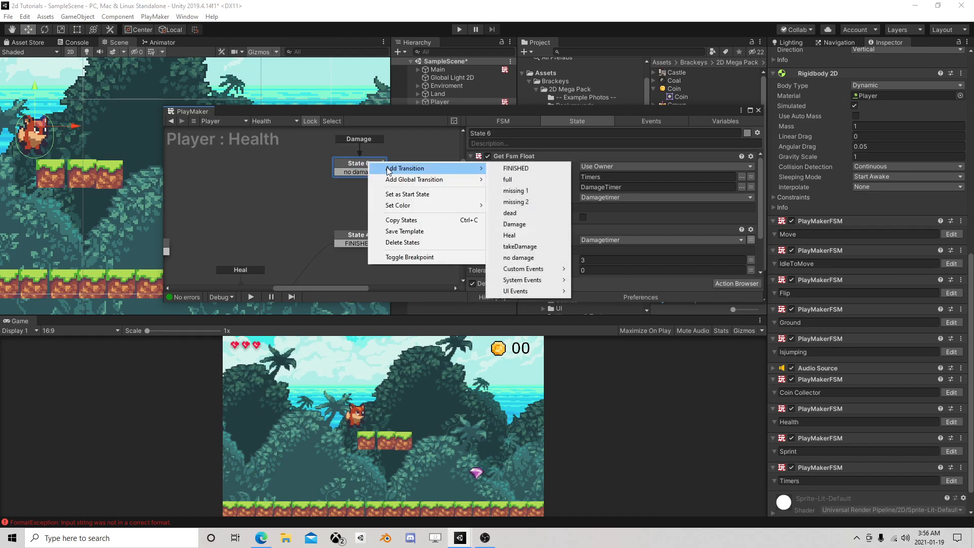
click(526, 248)
drag(375, 180, 381, 233)
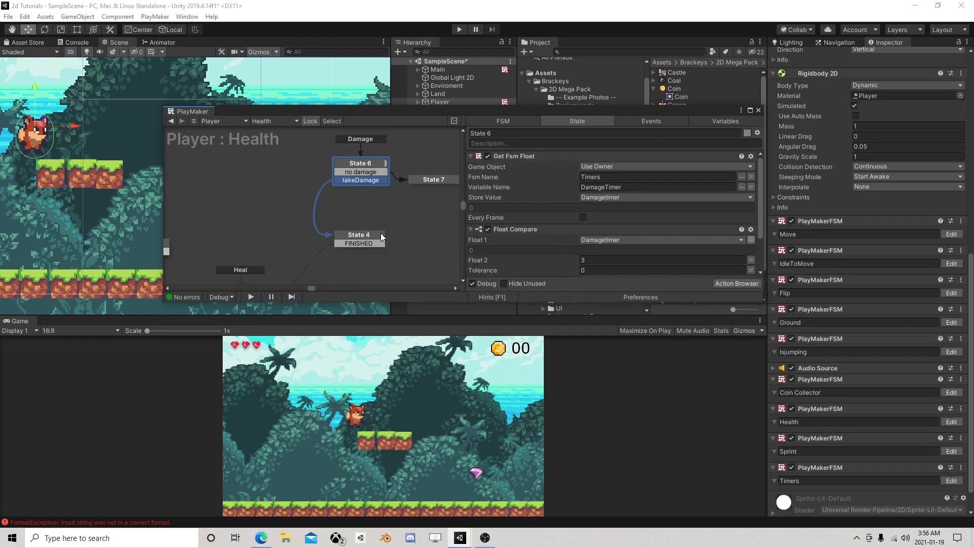
- Add a Set Fsm Float action to State 4 after its Int Clamp action
click(421, 180)
click(376, 163)
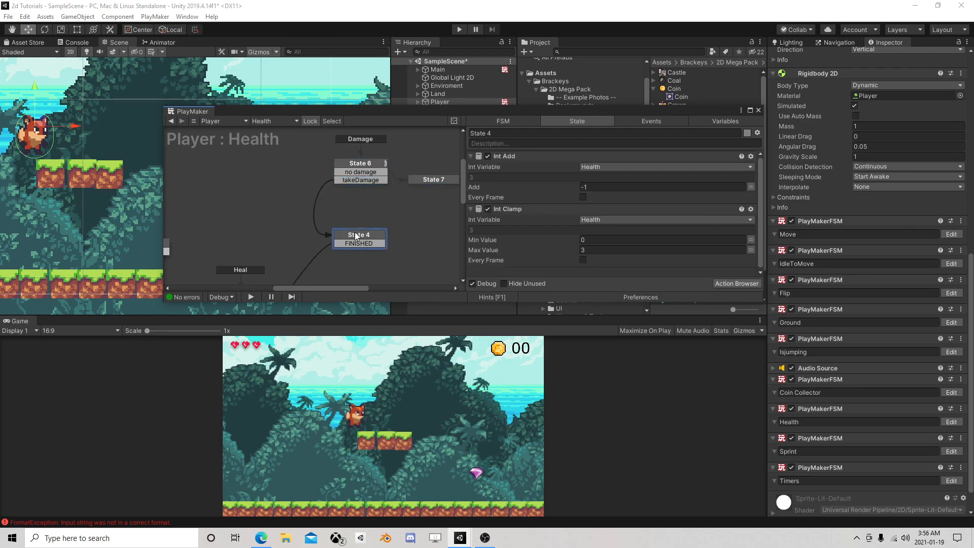
click(722, 282)
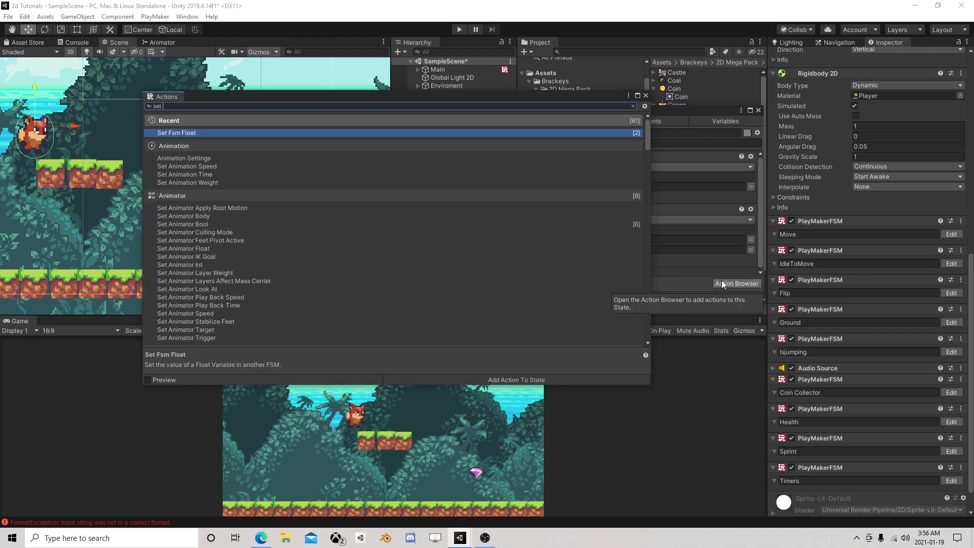
text(fsm flo)
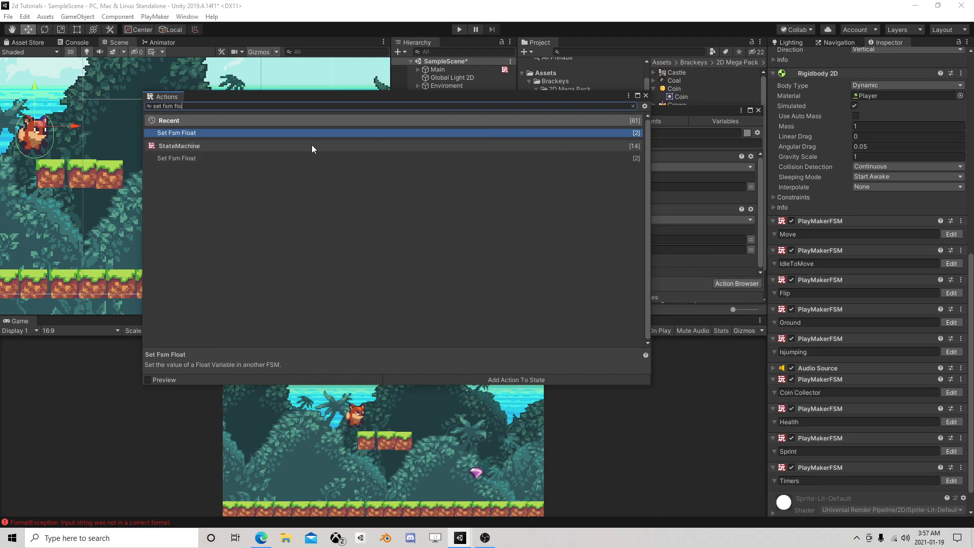
double_click(211, 134)
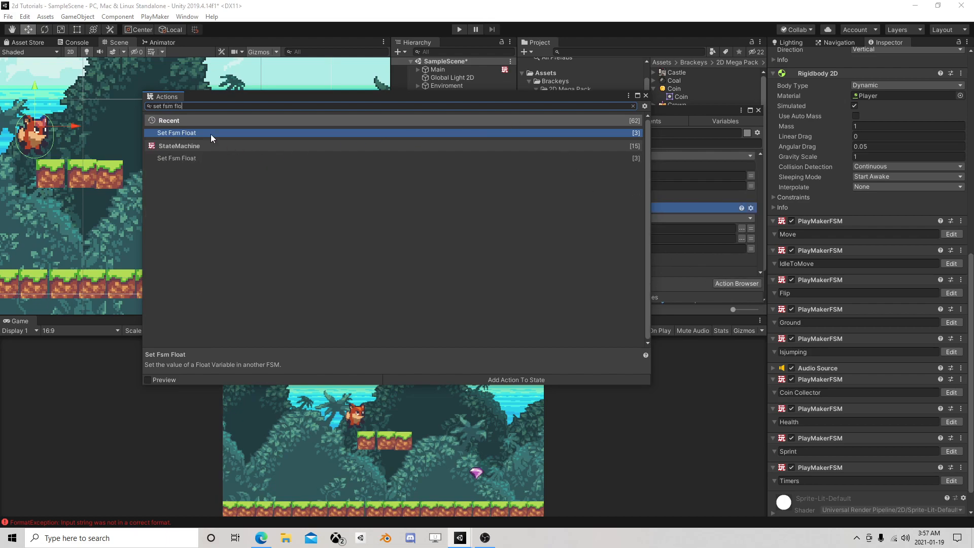
click(644, 96)
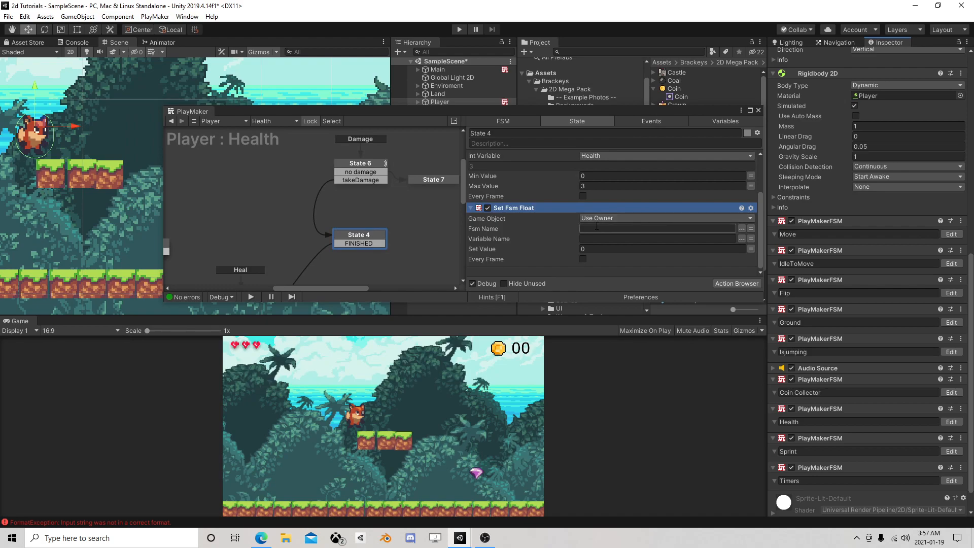
- Point State 4's Set Fsm Float at the DamageTimer variable in the Timers FSM
click(741, 228)
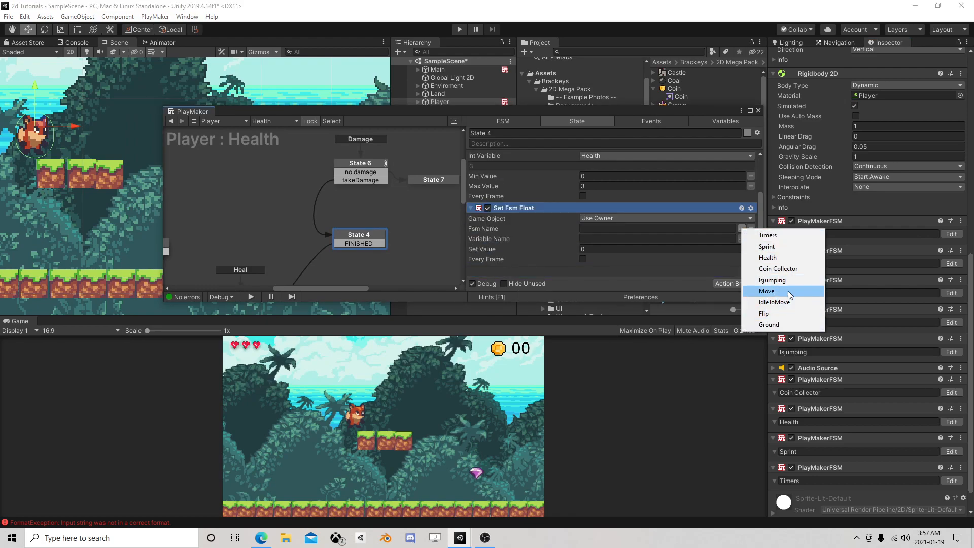
click(778, 236)
click(742, 238)
click(785, 247)
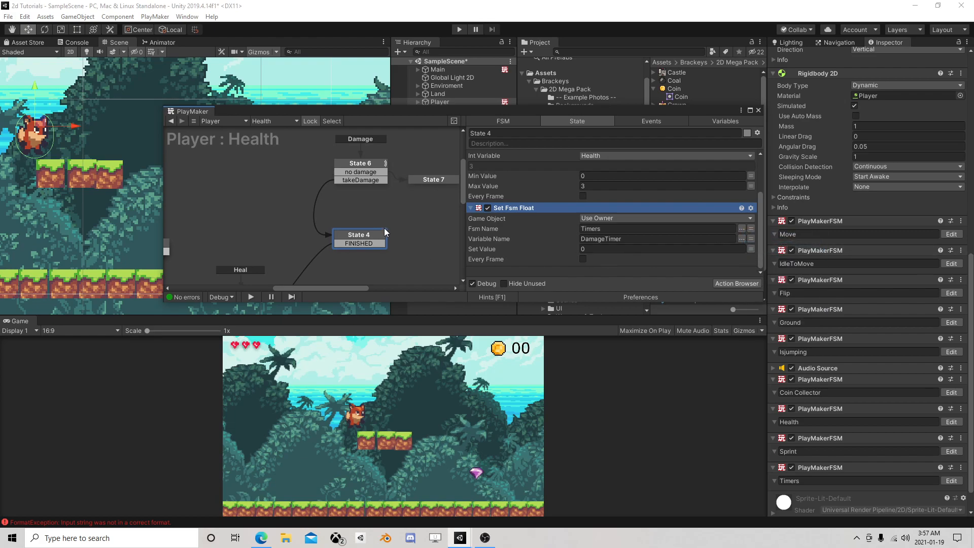
- Rearrange the Health graph by moving State 6 closer to State 4 and lining up State 7 beside it
click(369, 165)
drag(370, 163, 426, 189)
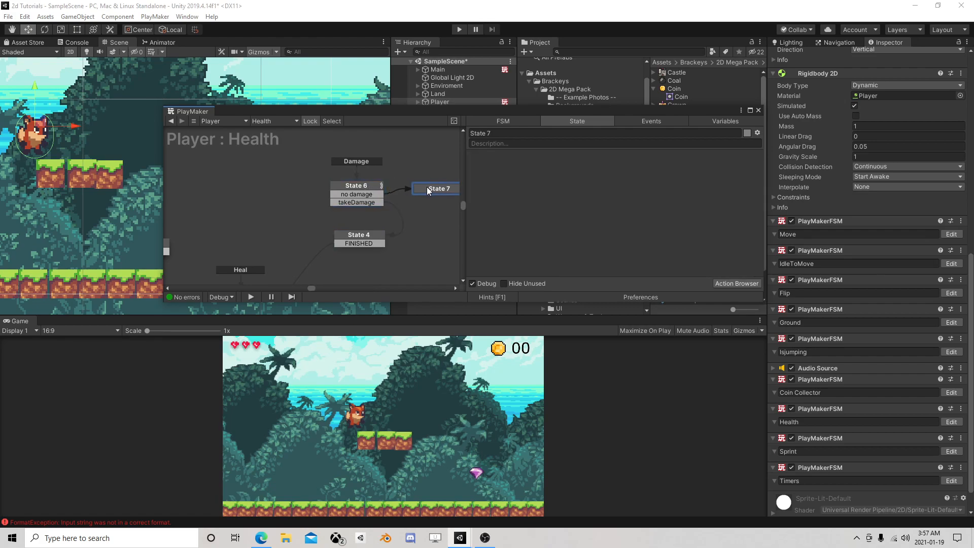
drag(367, 185, 366, 184)
click(432, 190)
drag(432, 190, 434, 196)
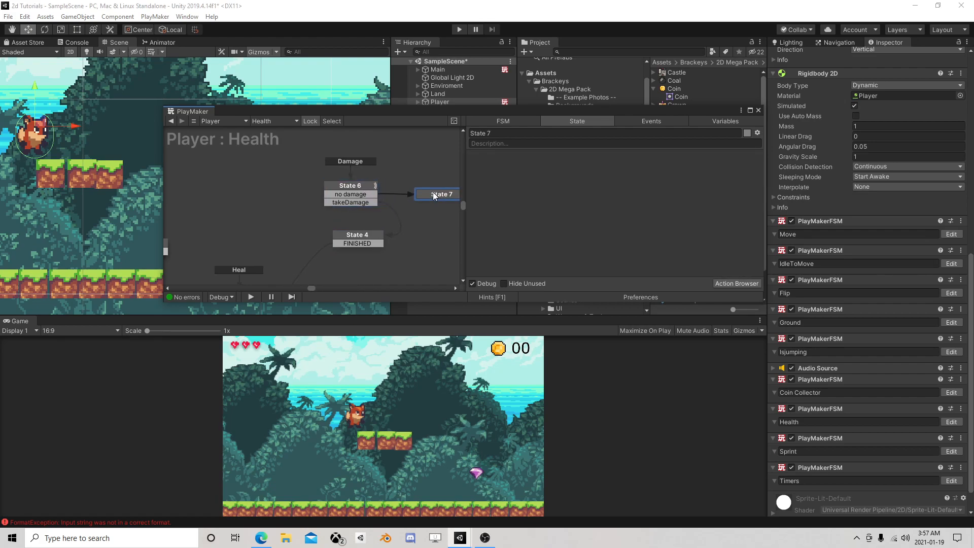
- Open the FSM of gem-1 and set State 1's Trigger2D Event to On Trigger Stay 2D
click(759, 110)
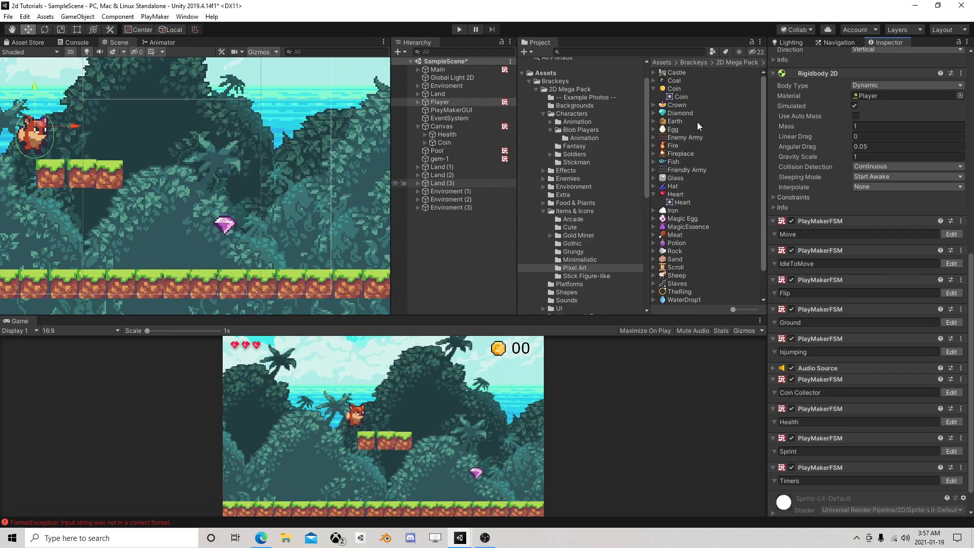
click(447, 157)
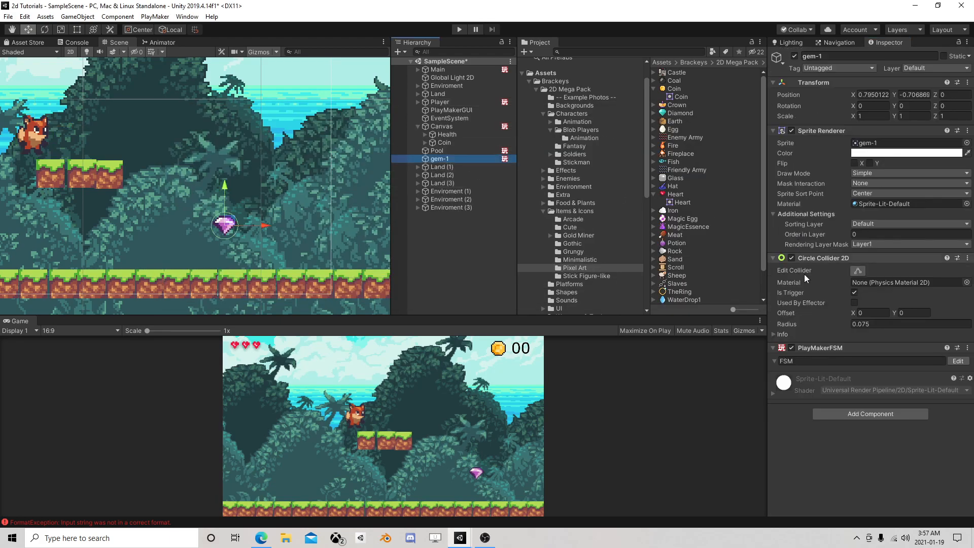
click(958, 361)
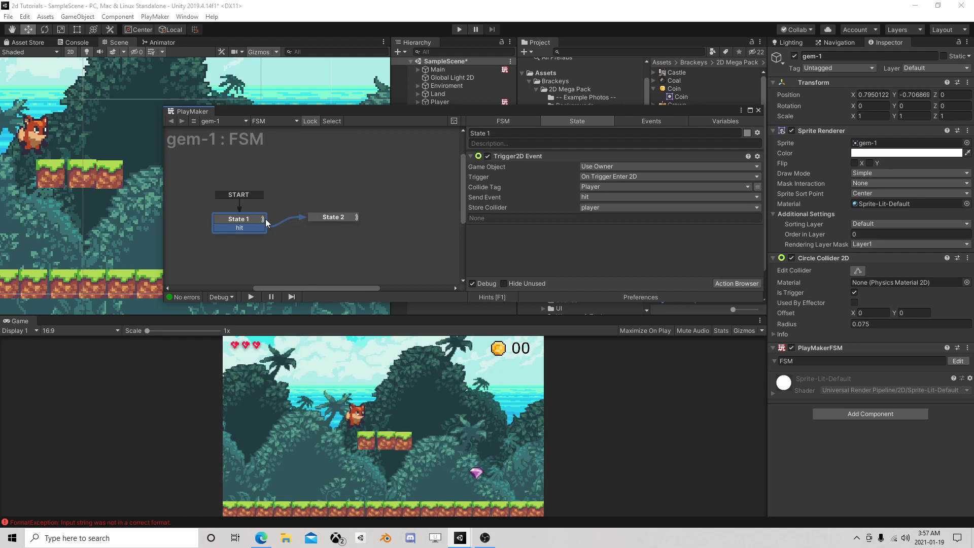
click(614, 177)
click(642, 198)
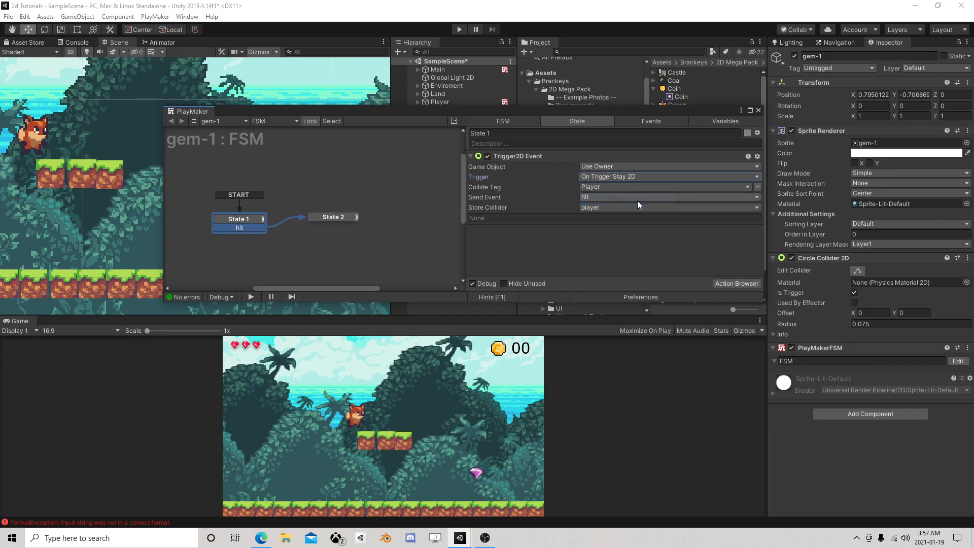
- Add a FINISHED transition to State 2 of the gem's FSM and link it back to State 1
click(333, 222)
right_click(332, 218)
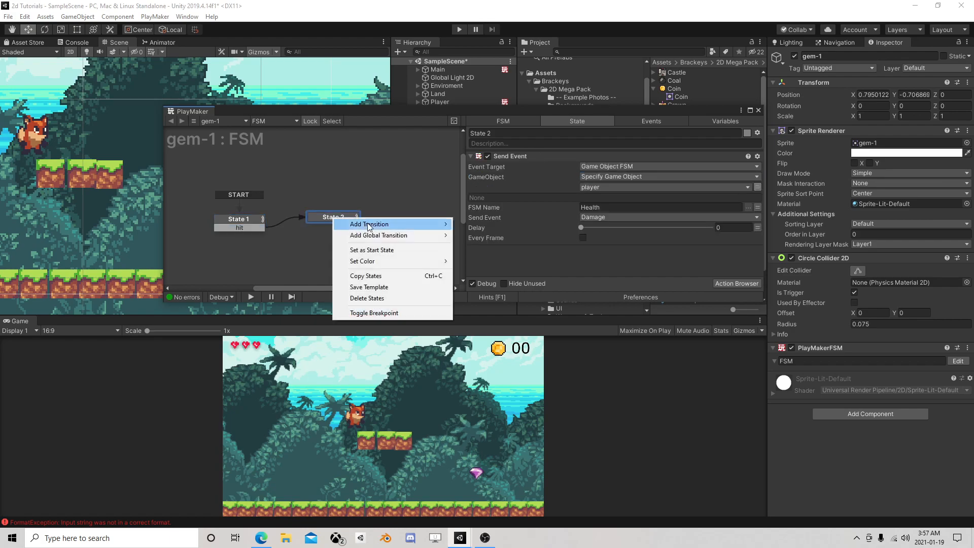
mouse_move(406, 223)
click(481, 246)
drag(355, 226, 254, 229)
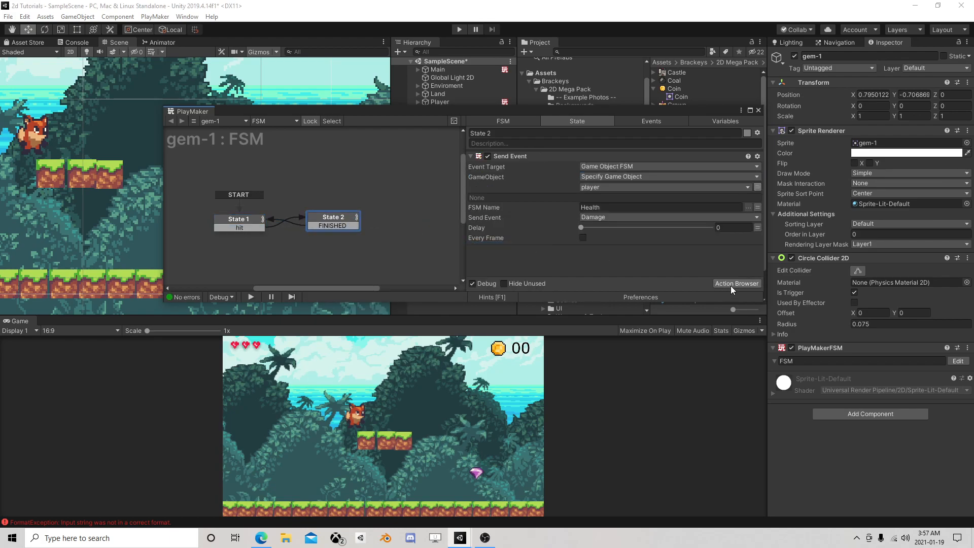
- Add a Next Frame Event action to the gem's State 2 that sends FINISHED, and close the FSM editor
click(730, 285)
text(nex)
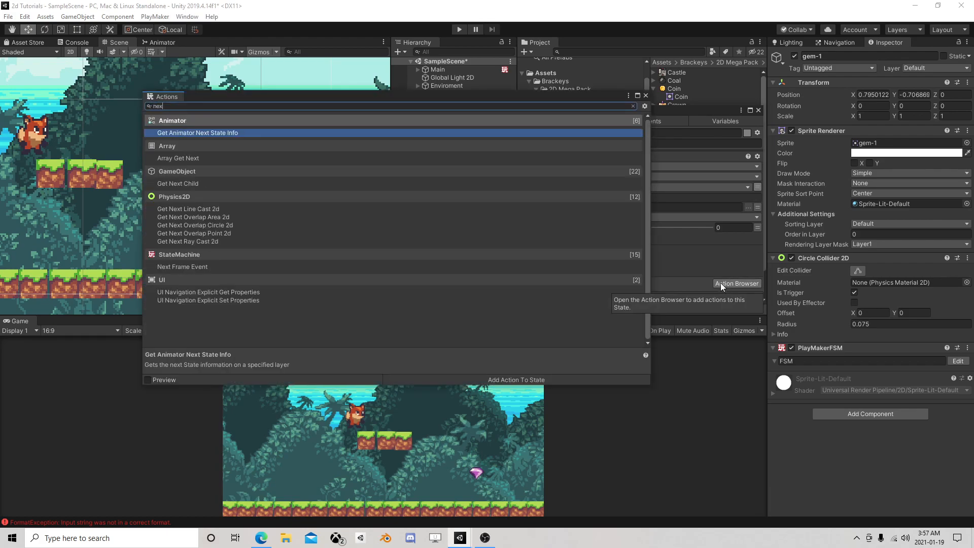
text(t fra)
double_click(211, 132)
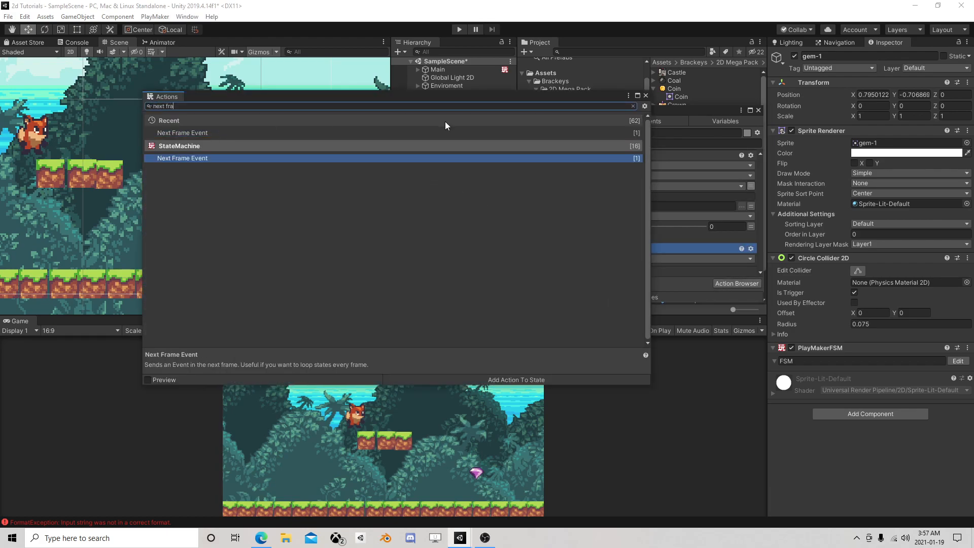
click(645, 96)
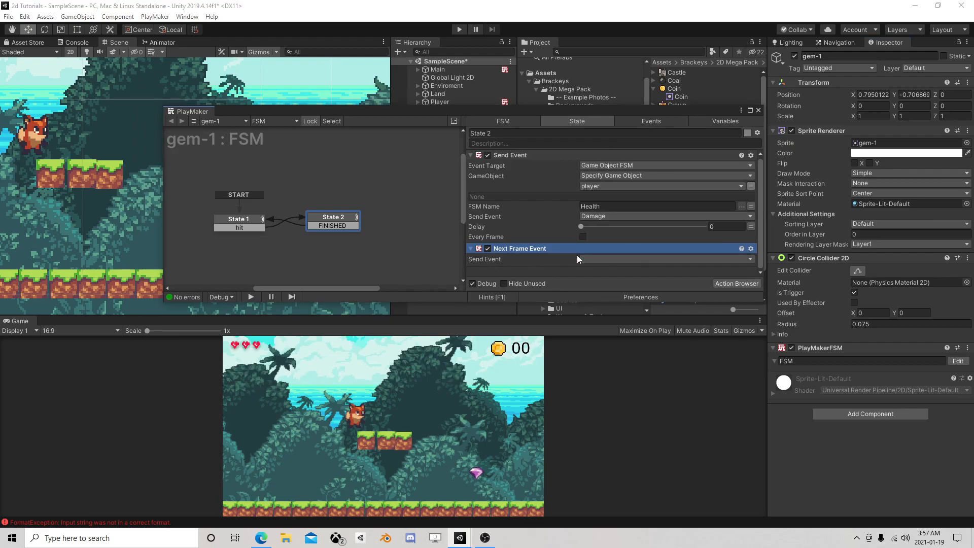
click(590, 259)
click(608, 304)
click(758, 109)
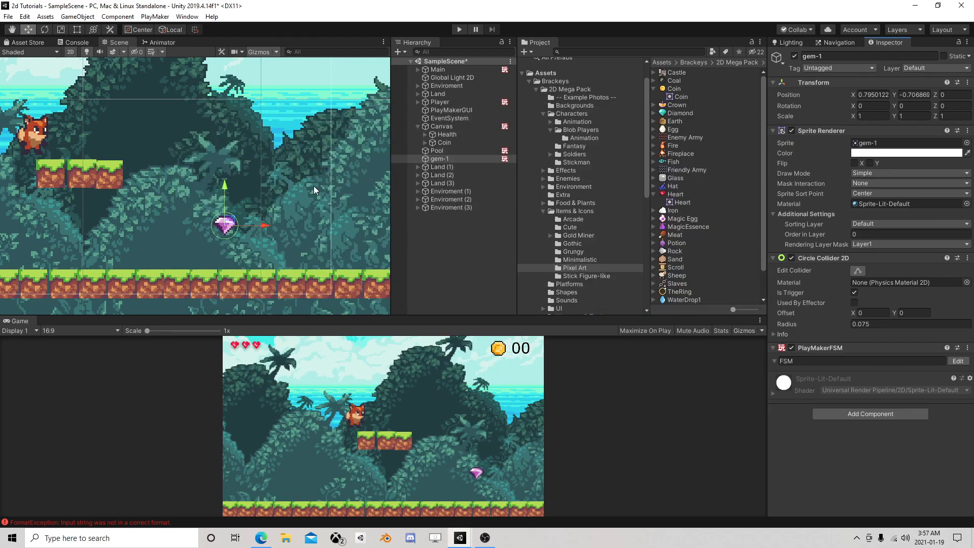
- Lower gem-1 to a Y position of -0.744, then run the game and walk the player onto the gem
drag(223, 190, 225, 198)
click(459, 29)
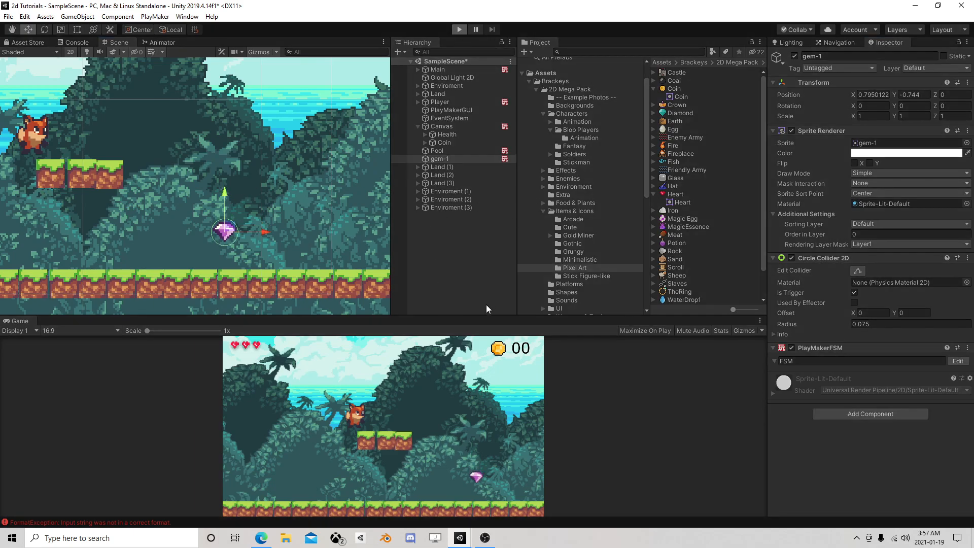
key(Right)
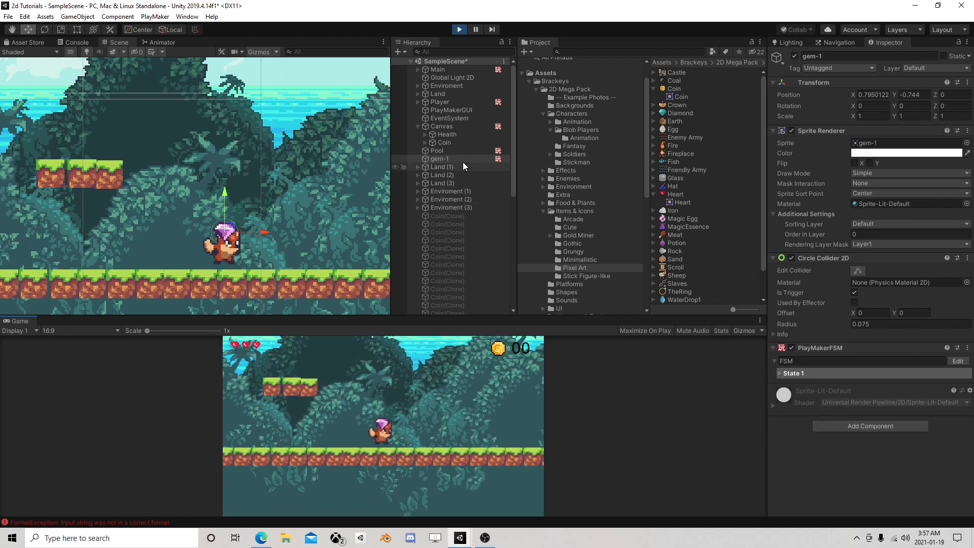
- Watch the FSM of gem-1 during play while the player jumps at the gem, and inspect State 2's actions
click(958, 360)
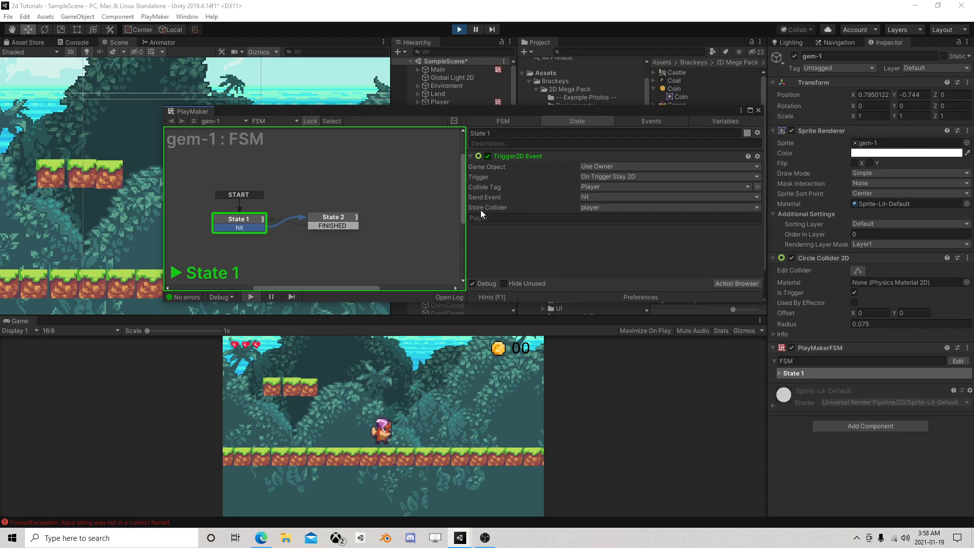
key(space)
key(space)
key(space)
key(space)
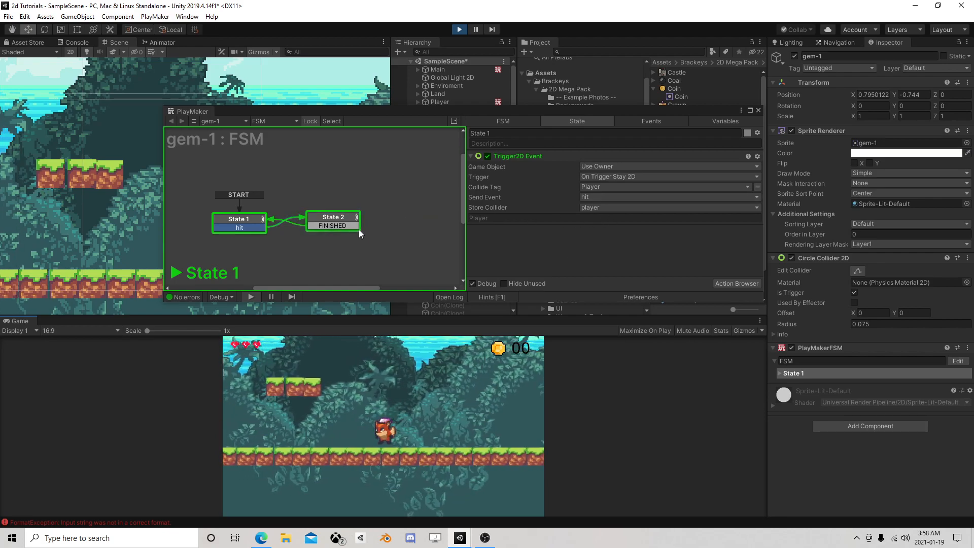
click(332, 217)
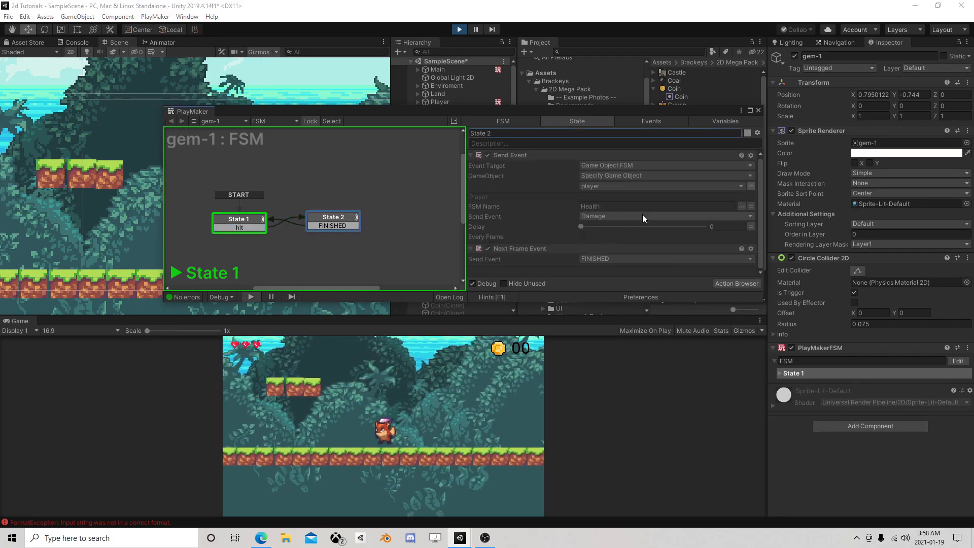
- Close the gem's FSM and inspect the Damage and State 7 branches of the Player's Health FSM during play
click(758, 110)
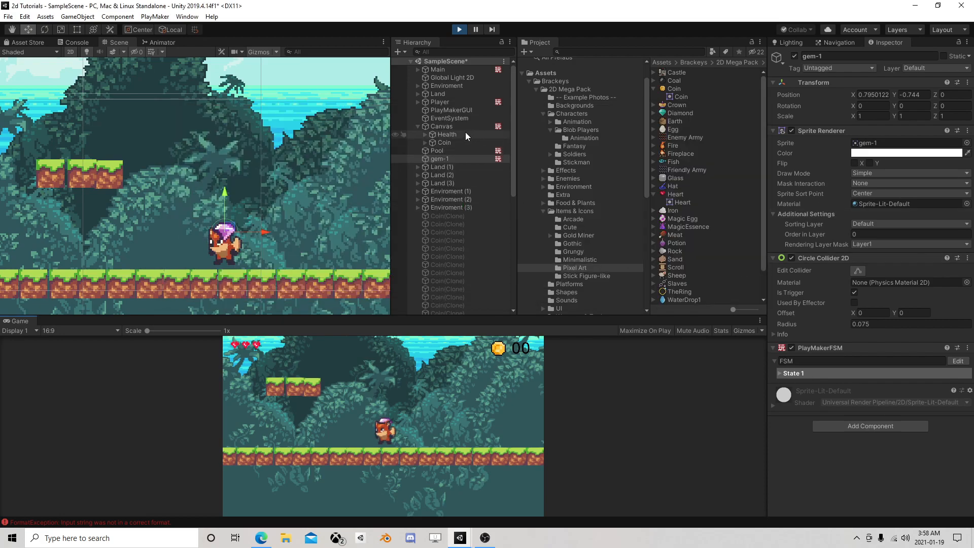
click(451, 103)
scroll(897, 372, down, 10)
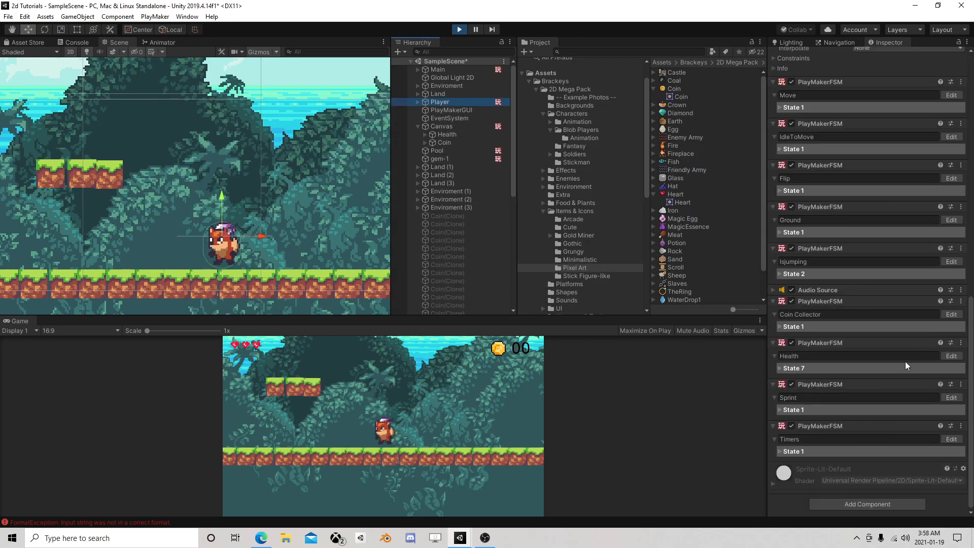
click(951, 355)
click(321, 204)
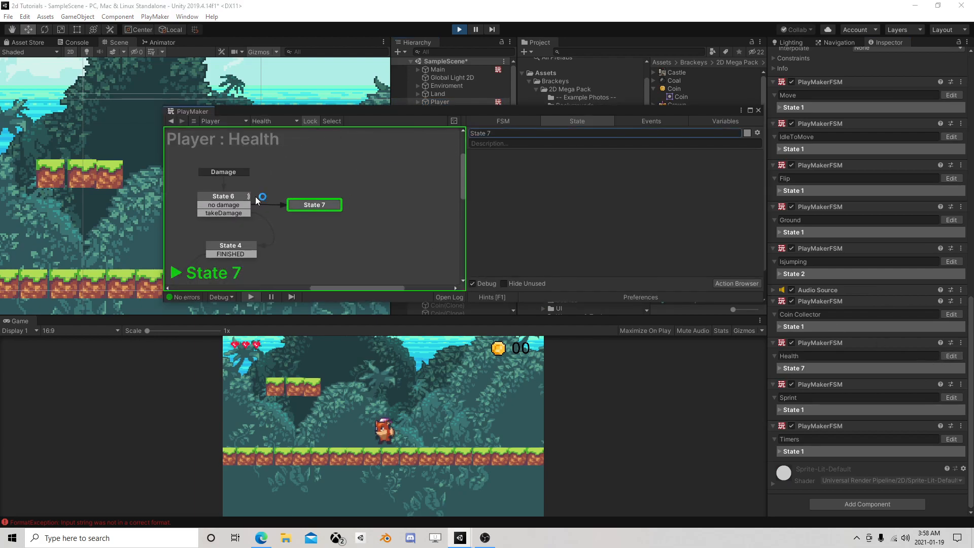
click(232, 197)
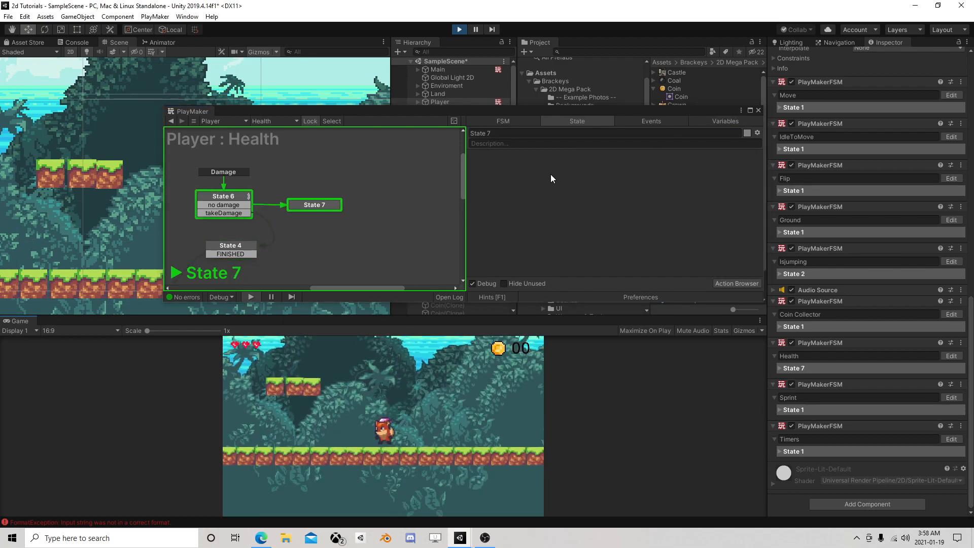
scroll(289, 246, down, 1)
middle_drag(293, 245, 381, 127)
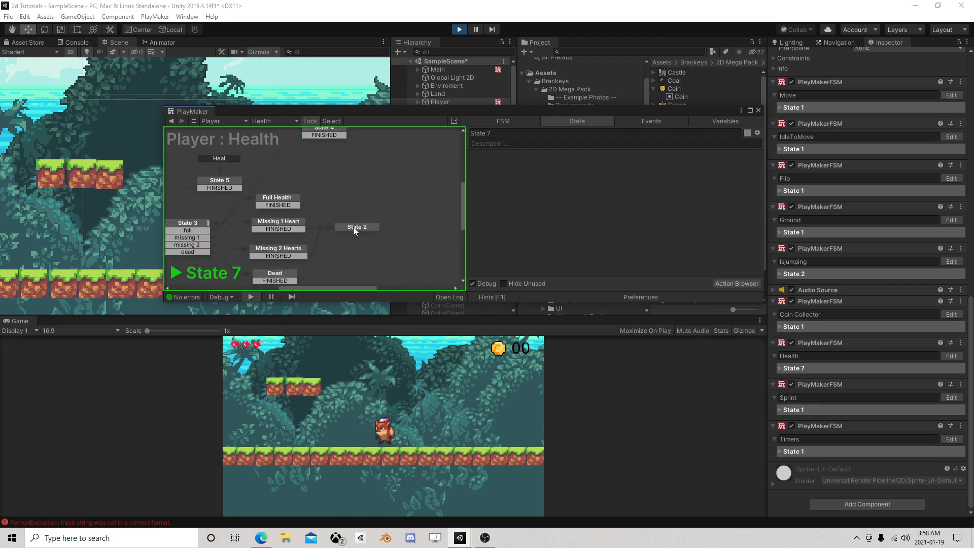
- Walk the player off the gem, review the Full Health, Missing 1 Heart and Missing 2 Hearts states, and close the FSM editor
click(434, 392)
key(a)
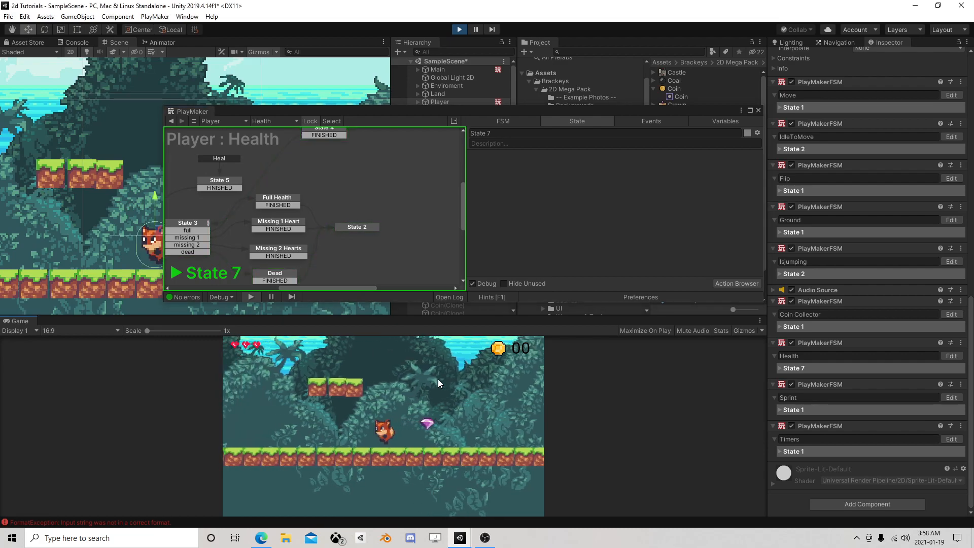
click(358, 227)
click(285, 200)
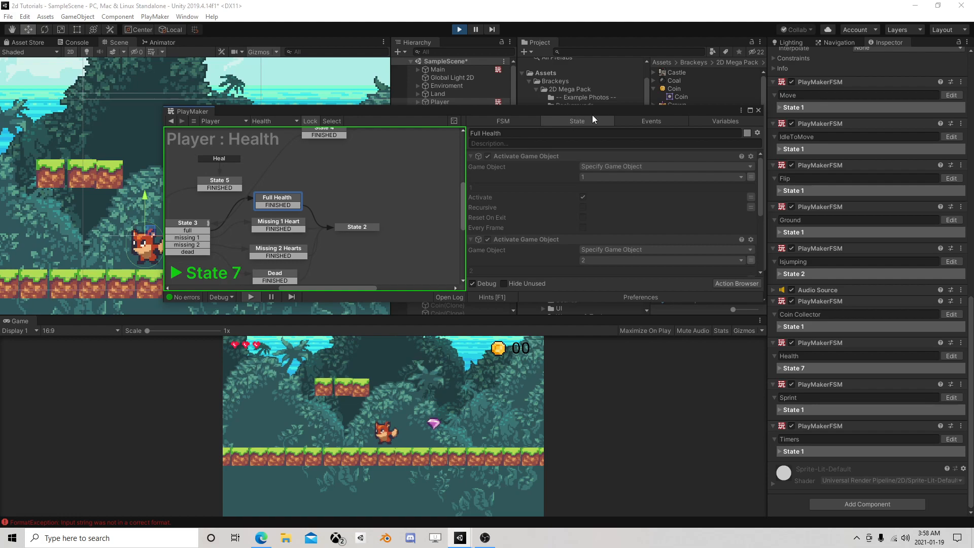
click(274, 226)
click(276, 252)
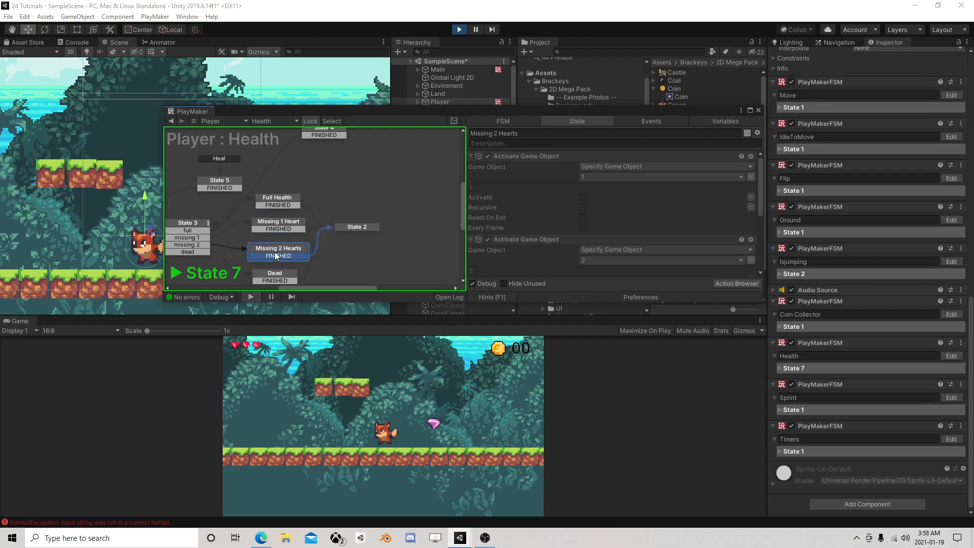
scroll(530, 226, down, 1)
click(757, 110)
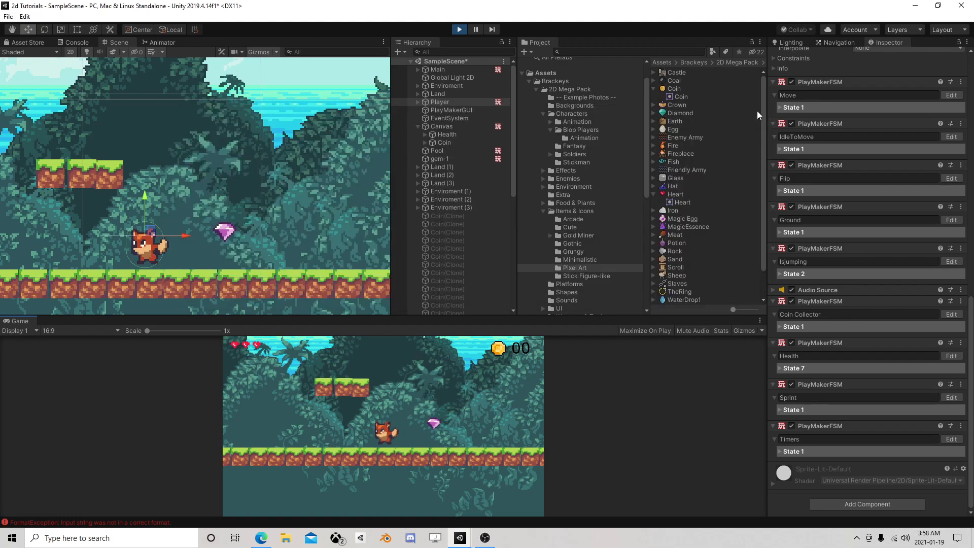
- Check the Canvas health icons by toggling foreground heart 3 and the background Heart on and off, and stop the game
click(424, 135)
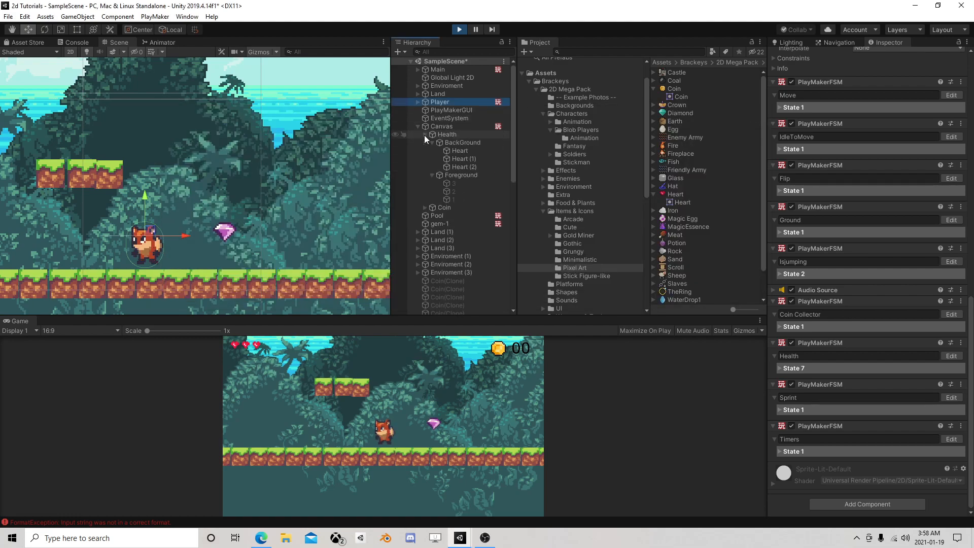
click(458, 183)
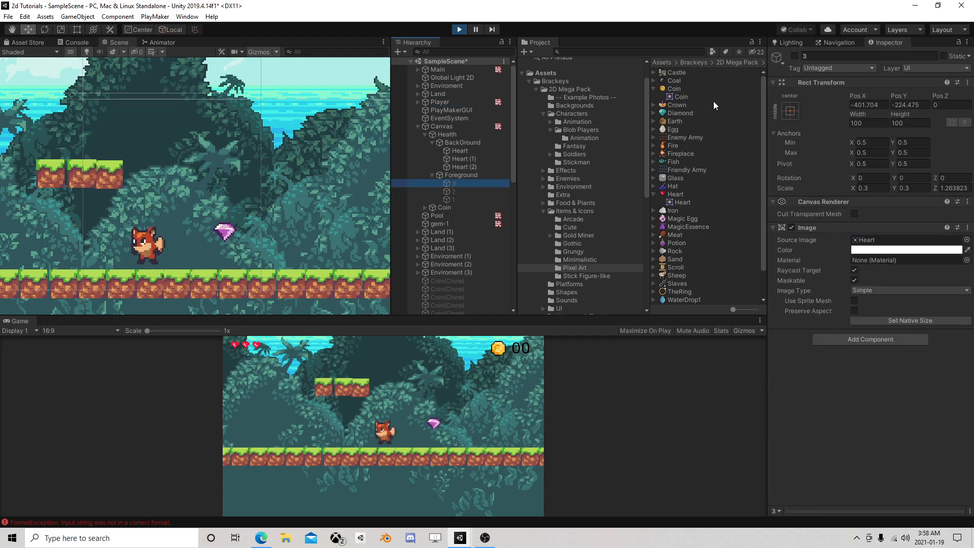
click(794, 56)
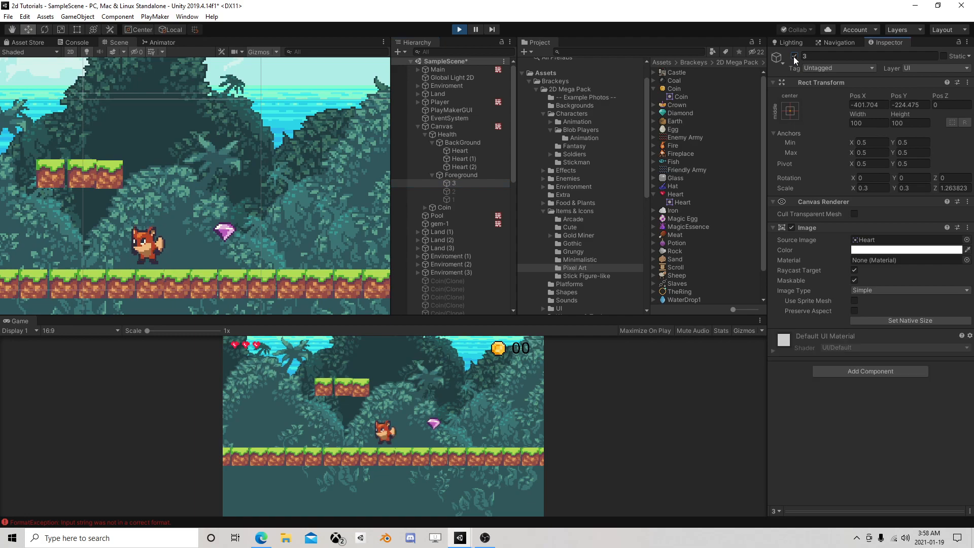
click(795, 56)
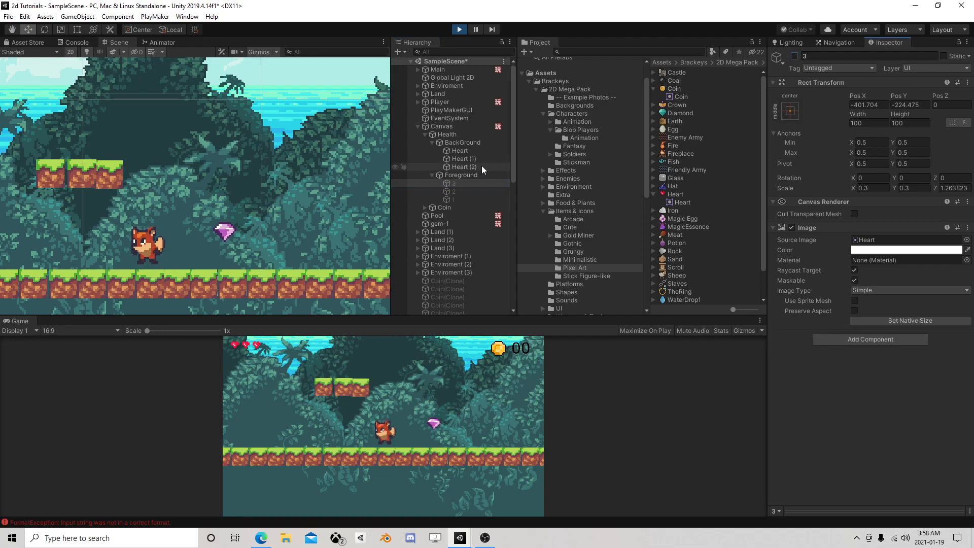
click(482, 167)
click(473, 150)
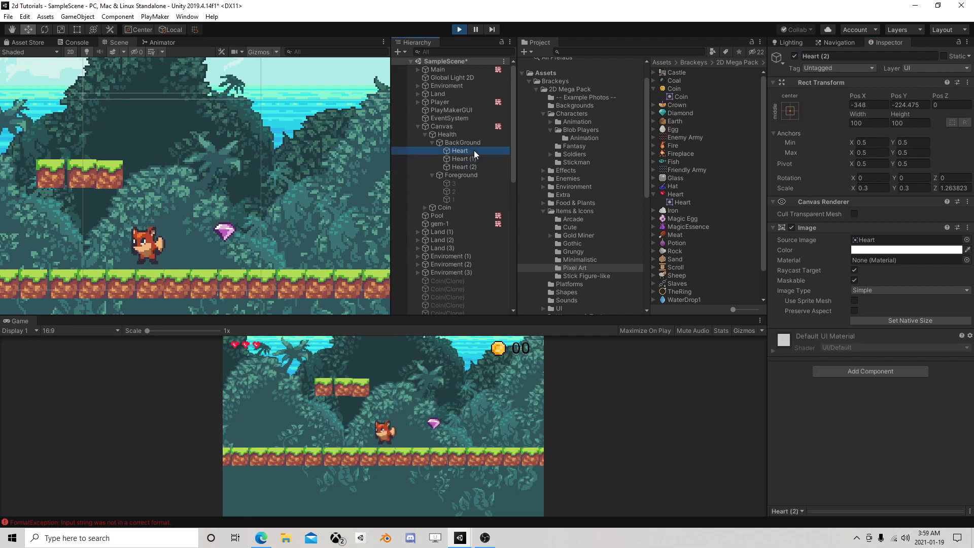
click(794, 56)
click(794, 56)
click(459, 29)
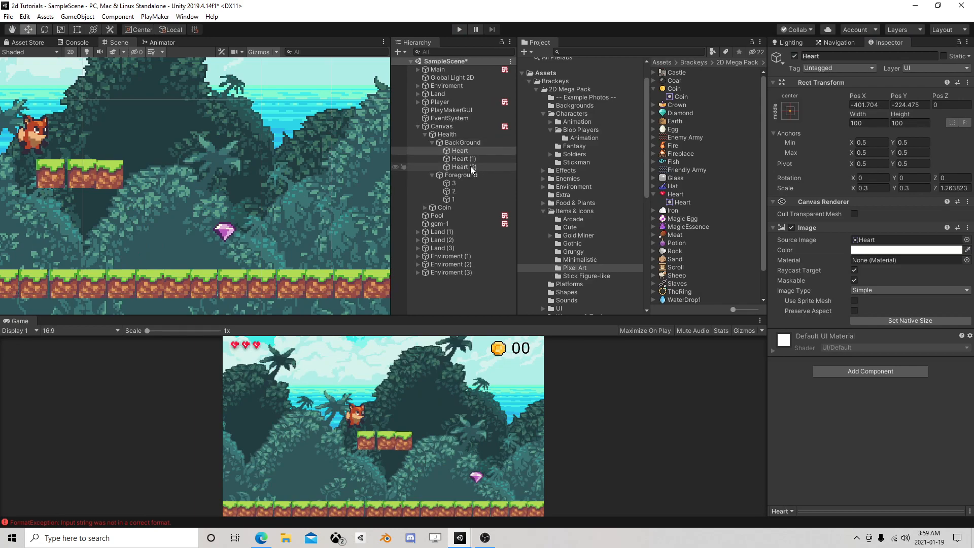
- Set the color of the three BackGround hearts to dark grey 505050 and disable the Foreground object to see them
shift+click(470, 166)
click(906, 250)
drag(655, 207, 656, 212)
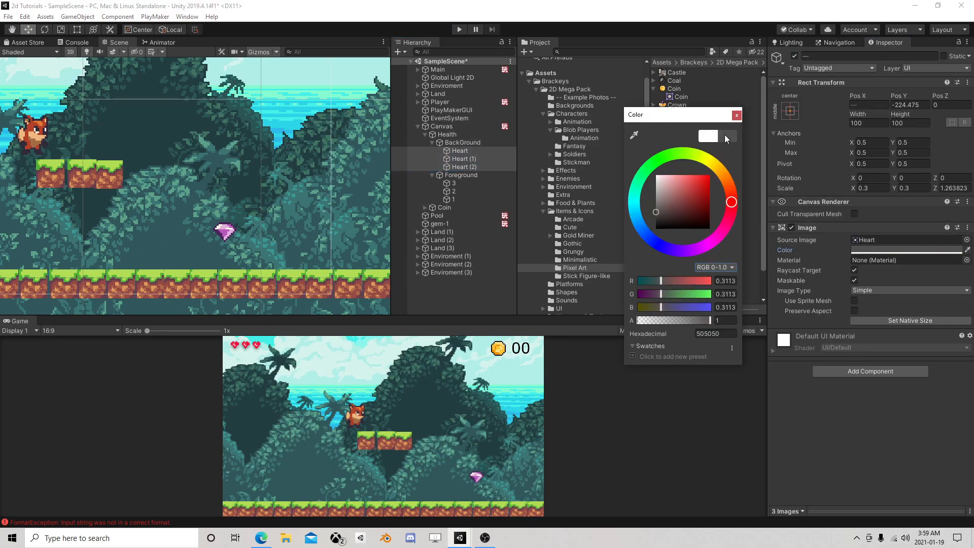
click(736, 115)
click(460, 175)
click(794, 56)
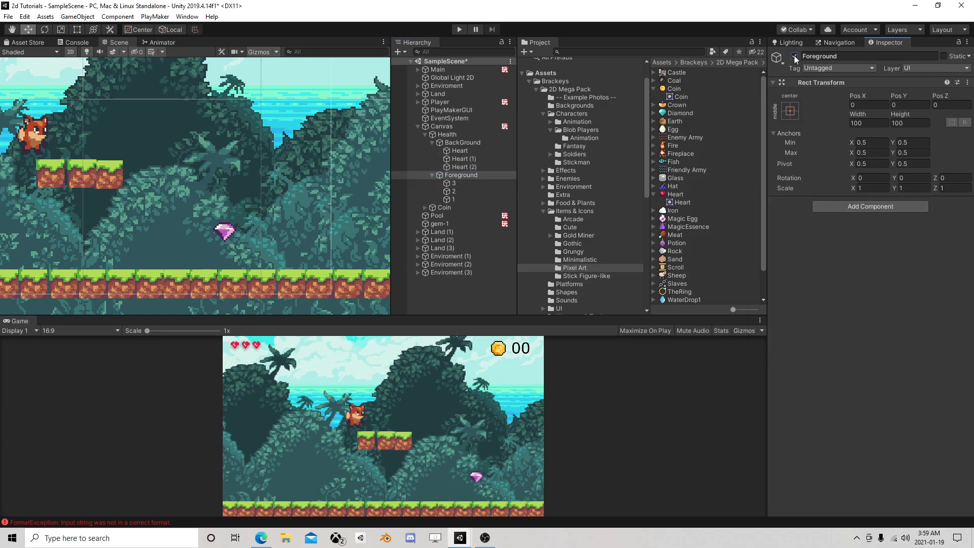
- Darken the three BackGround hearts to color 494949 and leave the Foreground object enabled
click(470, 150)
shift+click(472, 166)
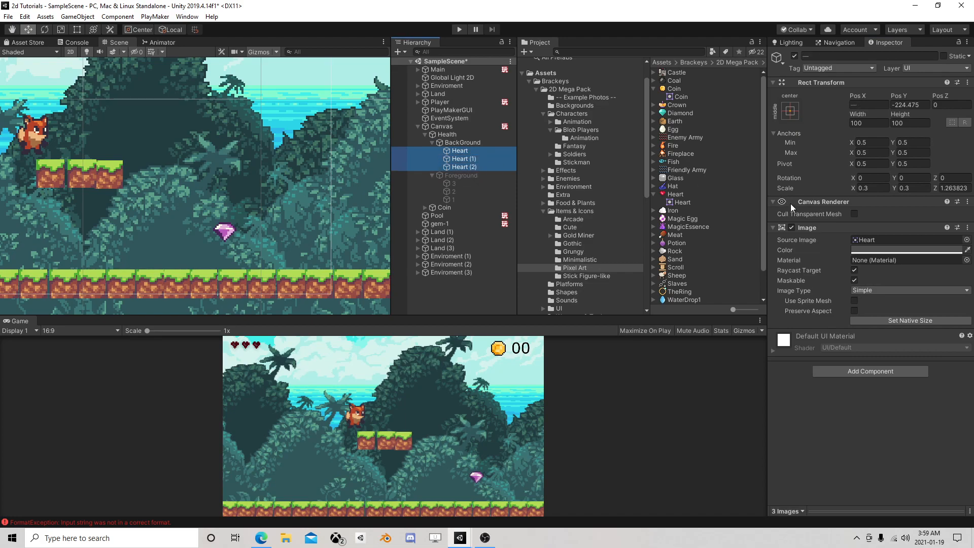
click(862, 249)
click(659, 212)
drag(658, 213, 655, 214)
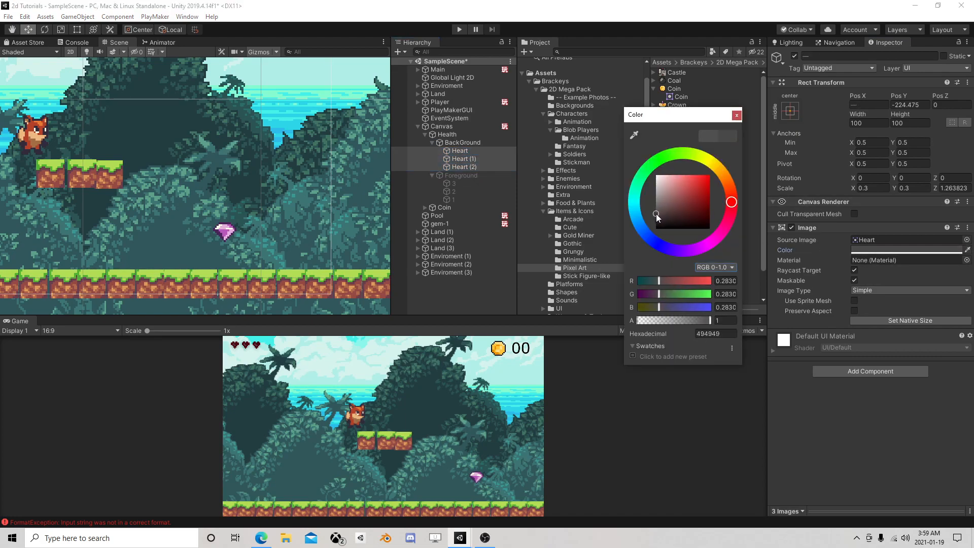
click(736, 115)
click(462, 174)
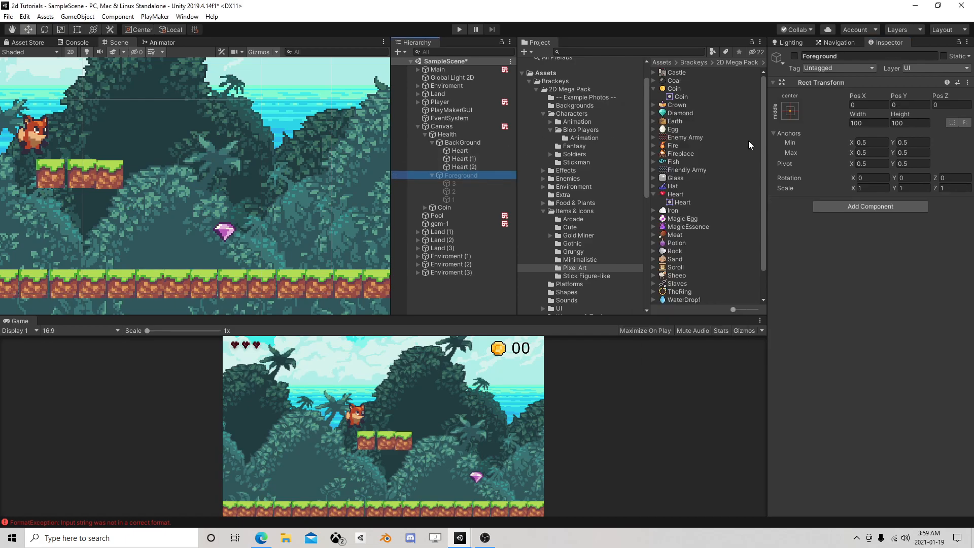
click(794, 55)
- Run the game, walk the player back and forth over the gem to test the heart loss, and stop it
click(459, 30)
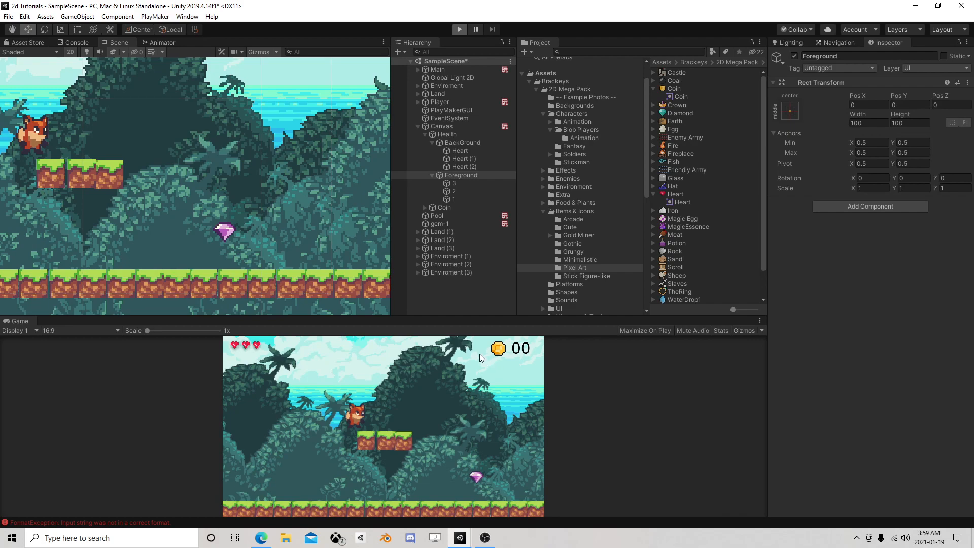
key(d)
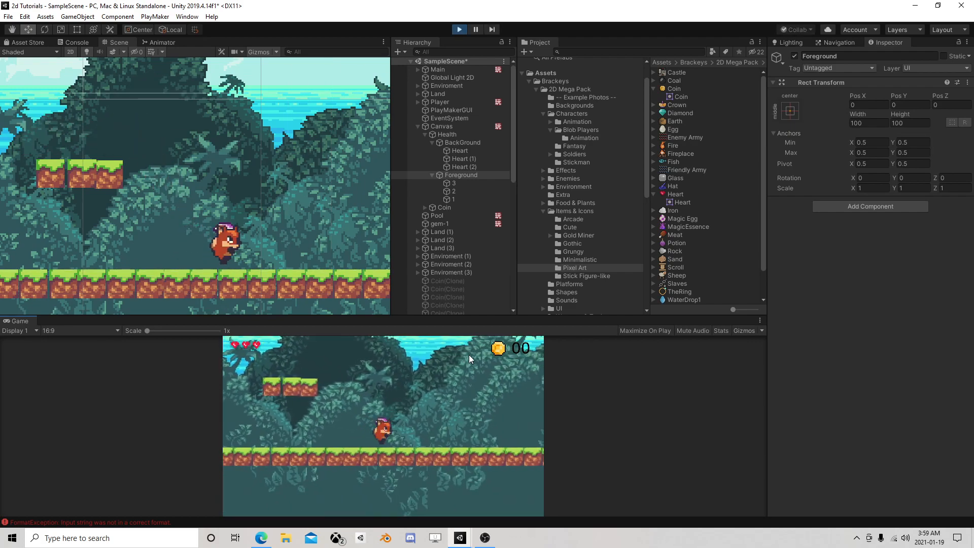
key(d)
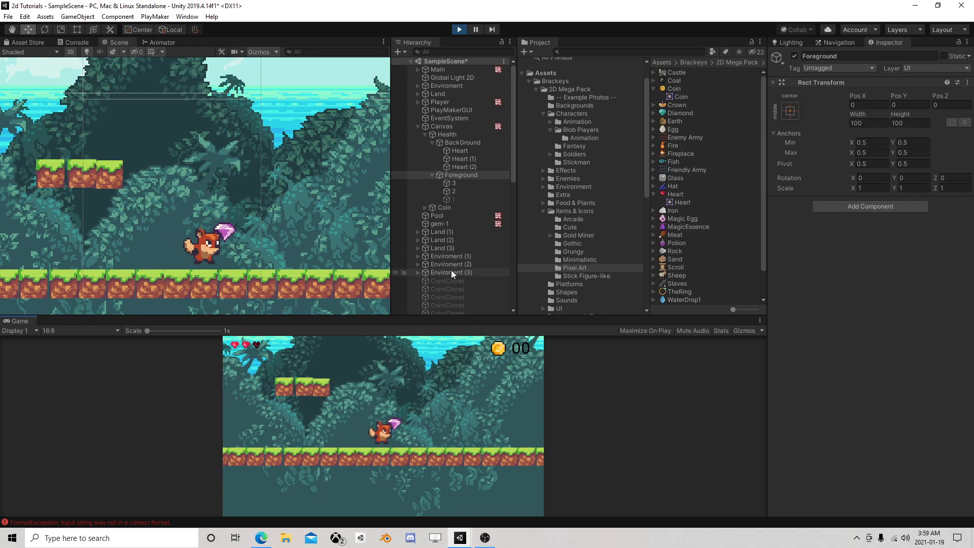
key(d)
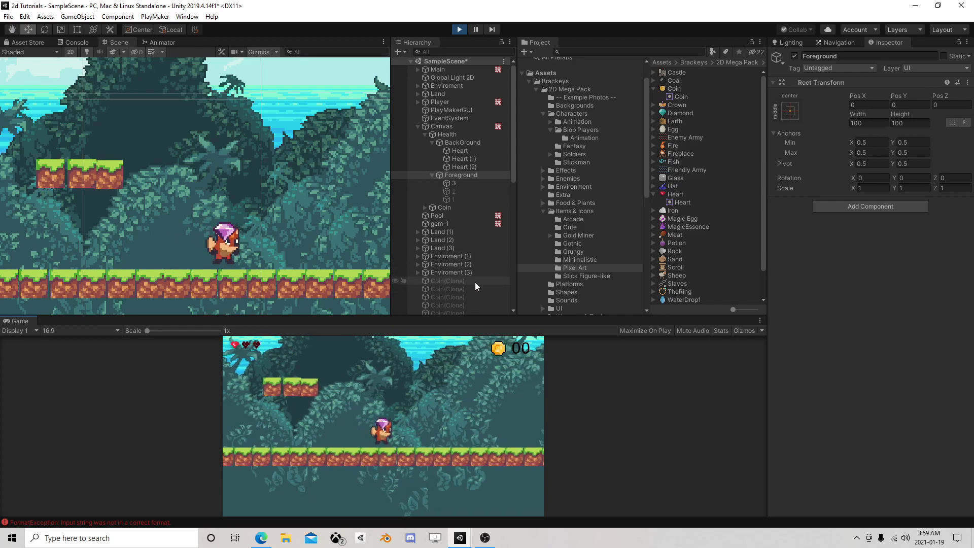
key(a)
click(460, 34)
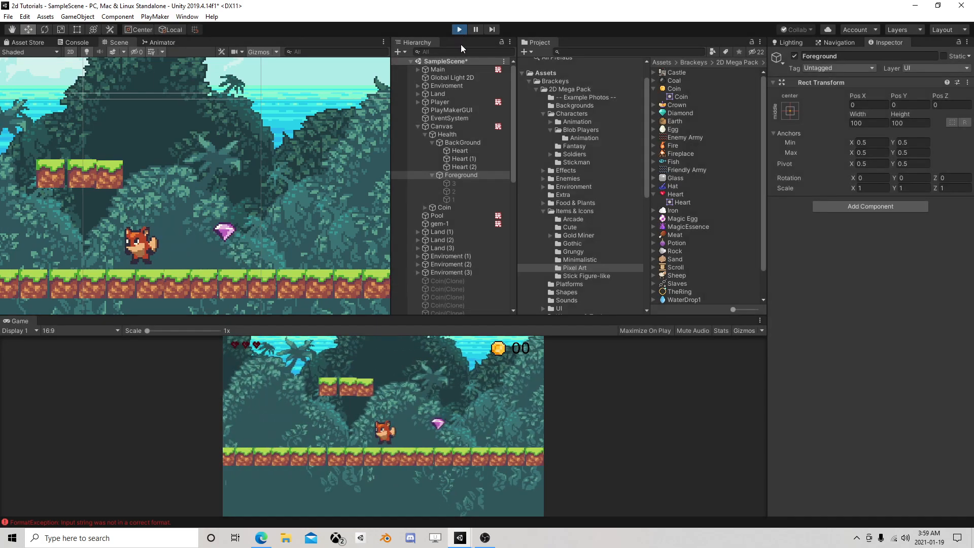
- Open gem-1's FSM, review the actions of State 1 and State 2, and shift State 2 slightly away from State 1
click(452, 223)
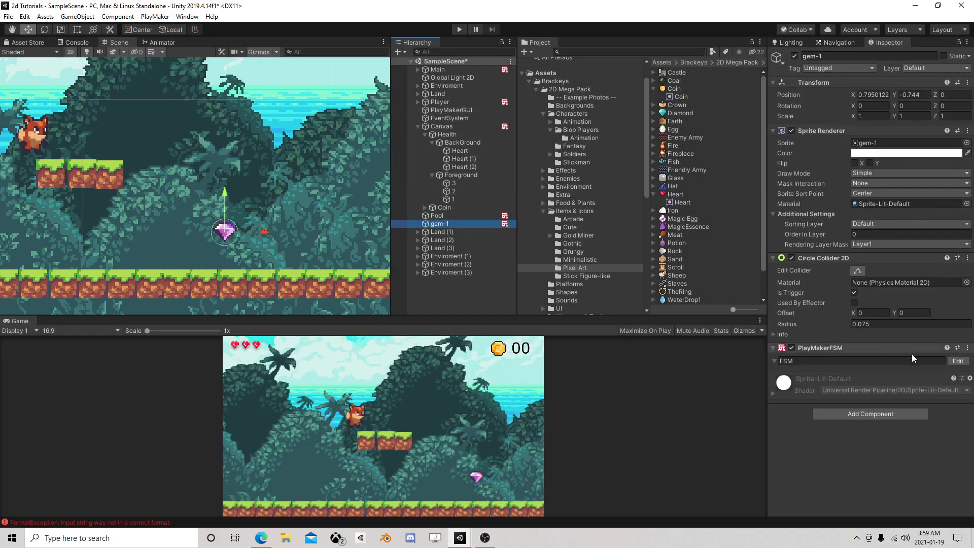
click(957, 361)
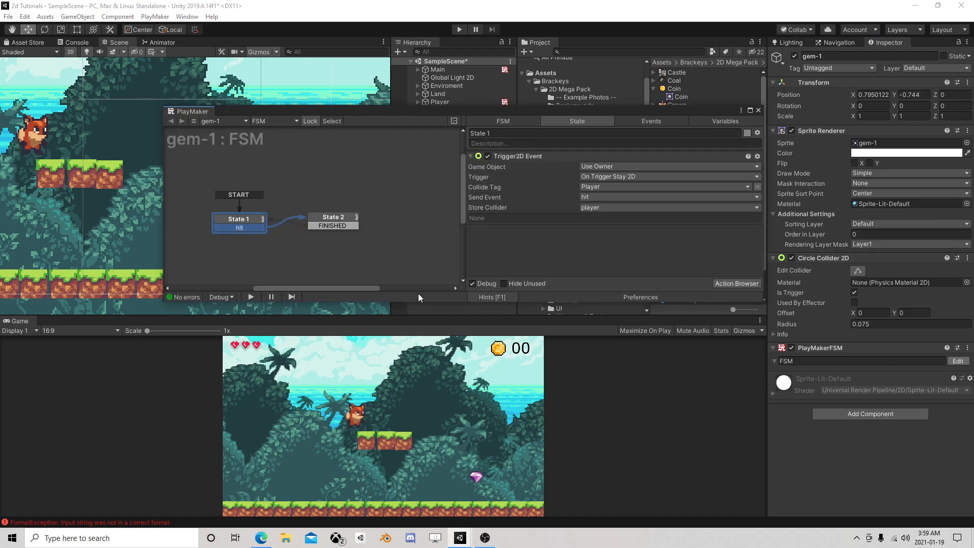
click(330, 221)
click(228, 218)
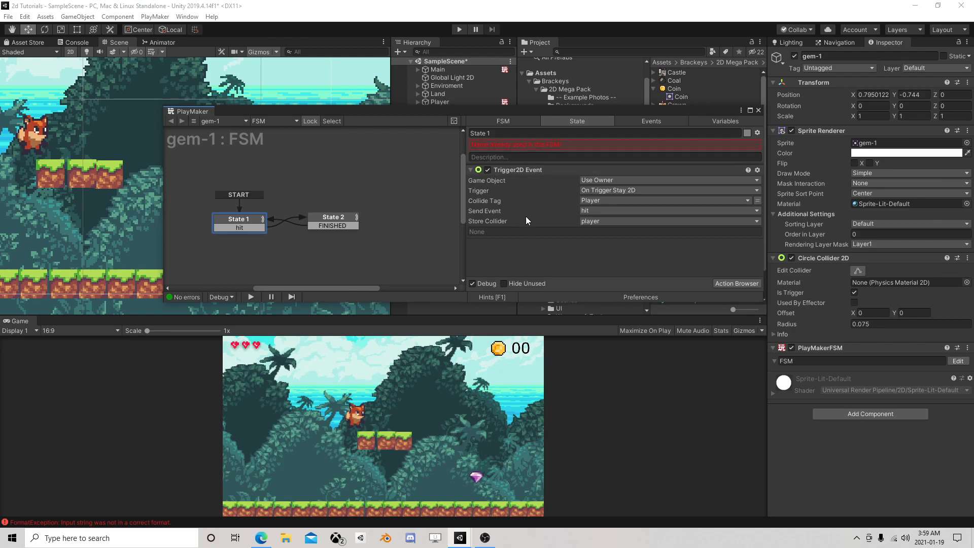
click(351, 247)
click(258, 222)
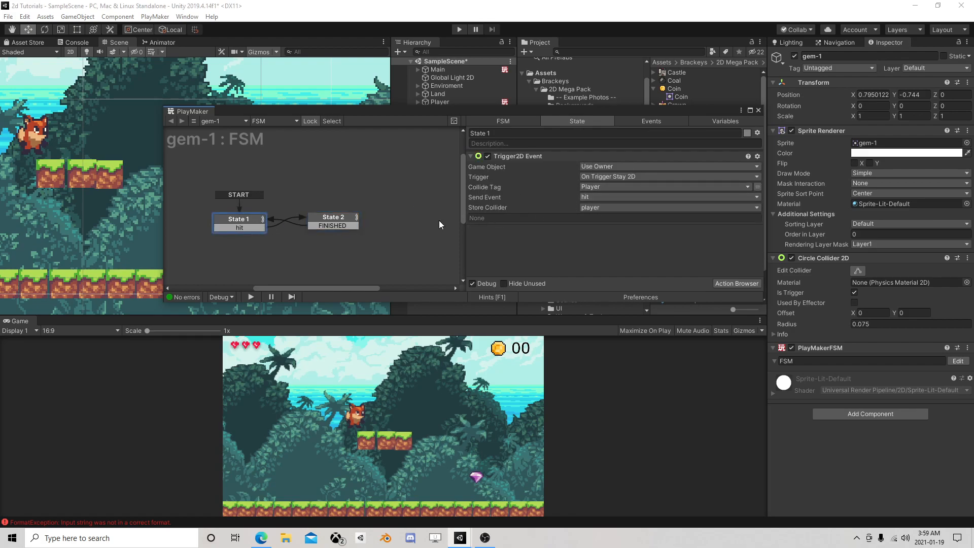
drag(339, 219, 357, 218)
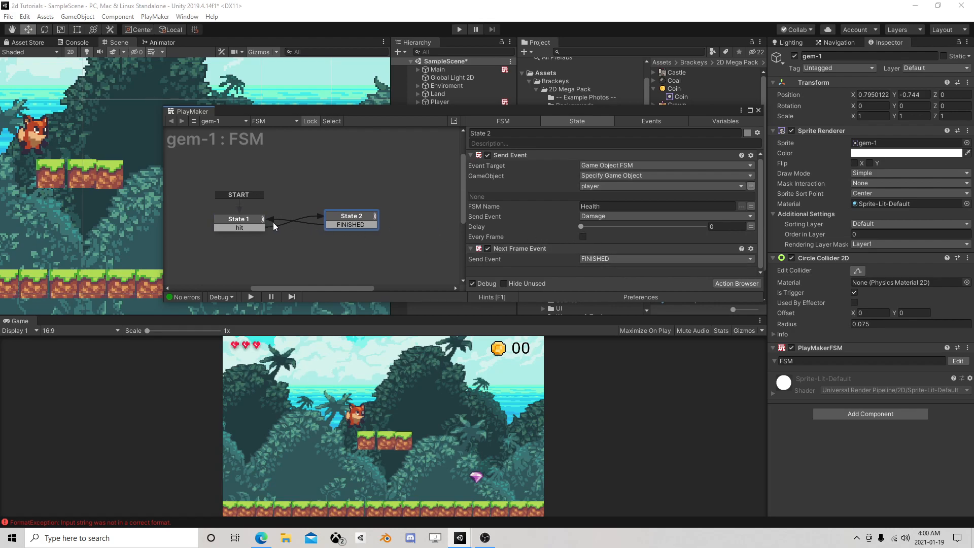
click(249, 223)
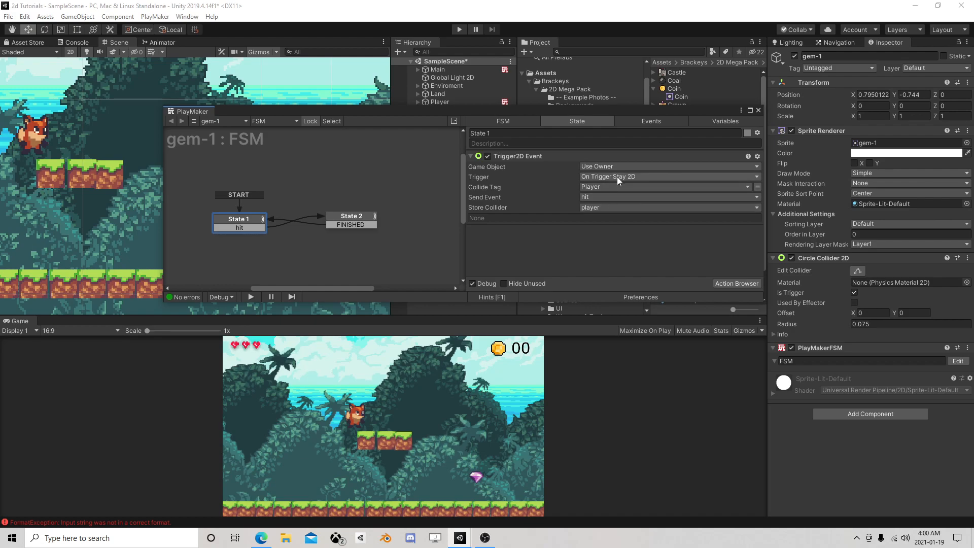
- Test the gem again with its FSM open, watching the state changes as the player walks onto it, and stop the game
click(459, 29)
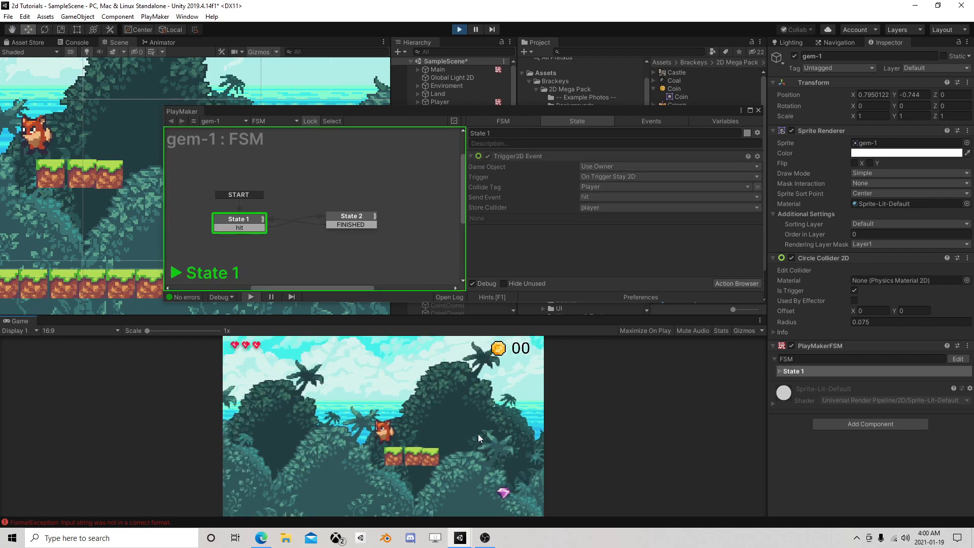
key(d)
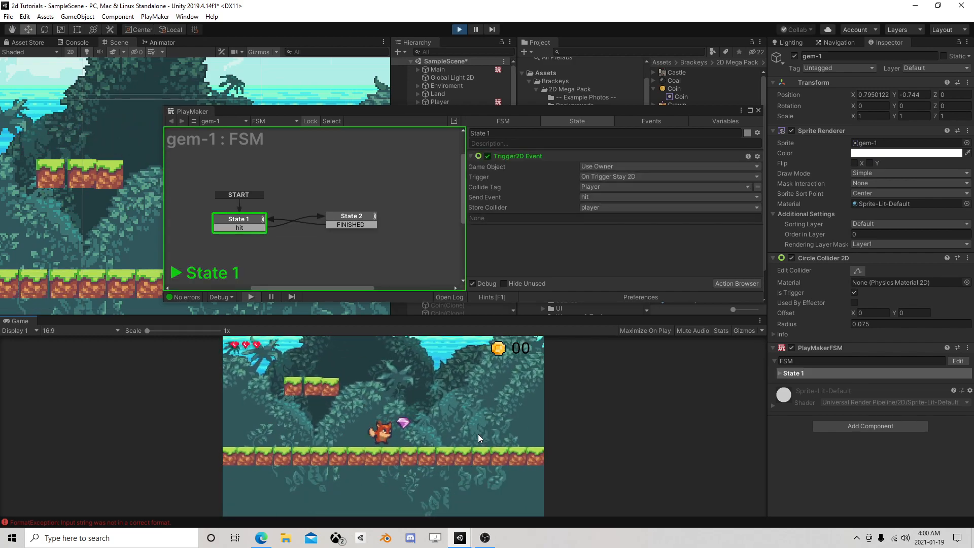
key(d)
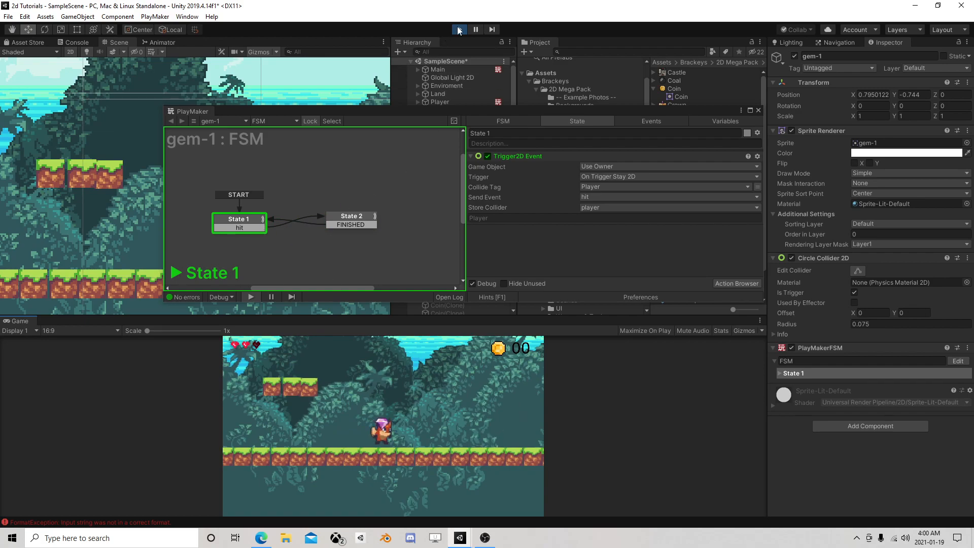
key(ctrl+p)
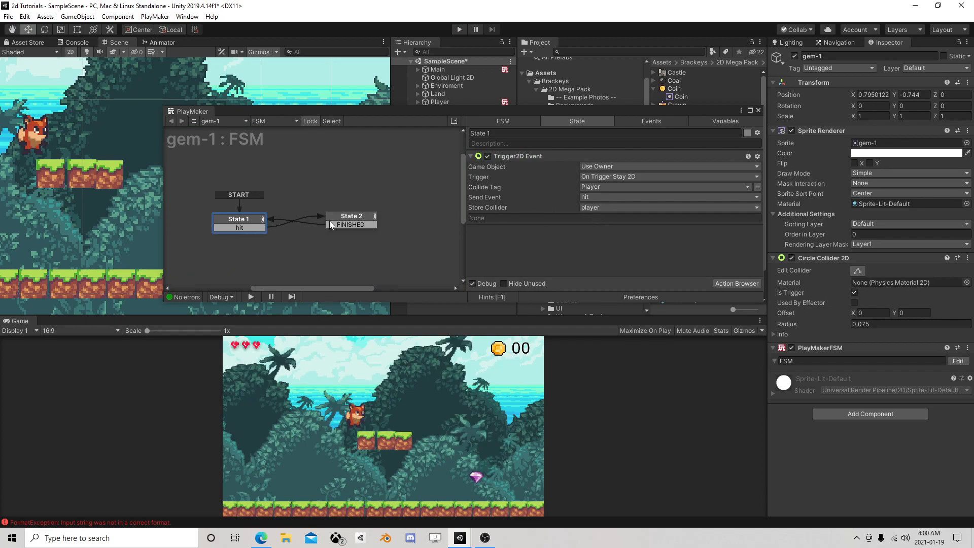
- Replace State 2's Next Frame Event with a Wait action of 0.1 that finishes with FINISHED
click(367, 223)
click(720, 282)
text(wai)
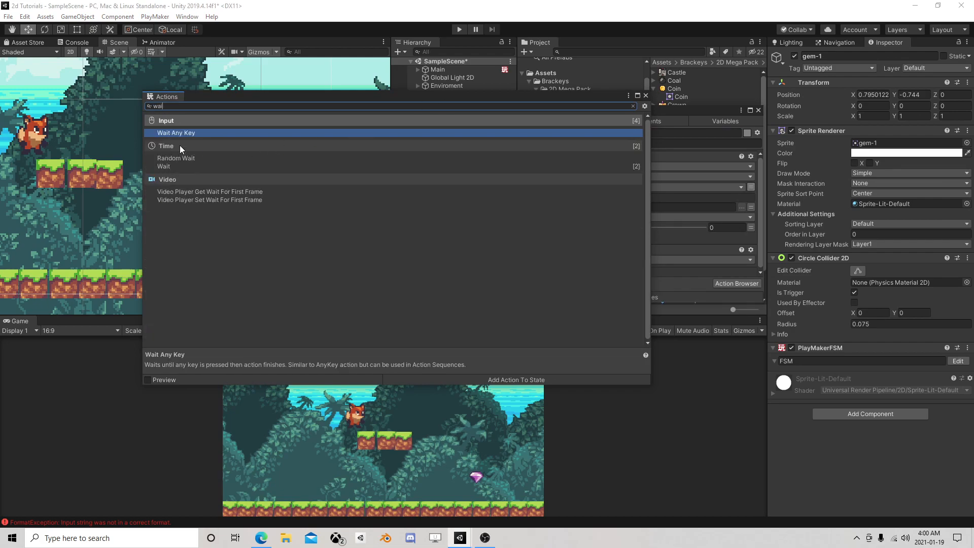
double_click(177, 165)
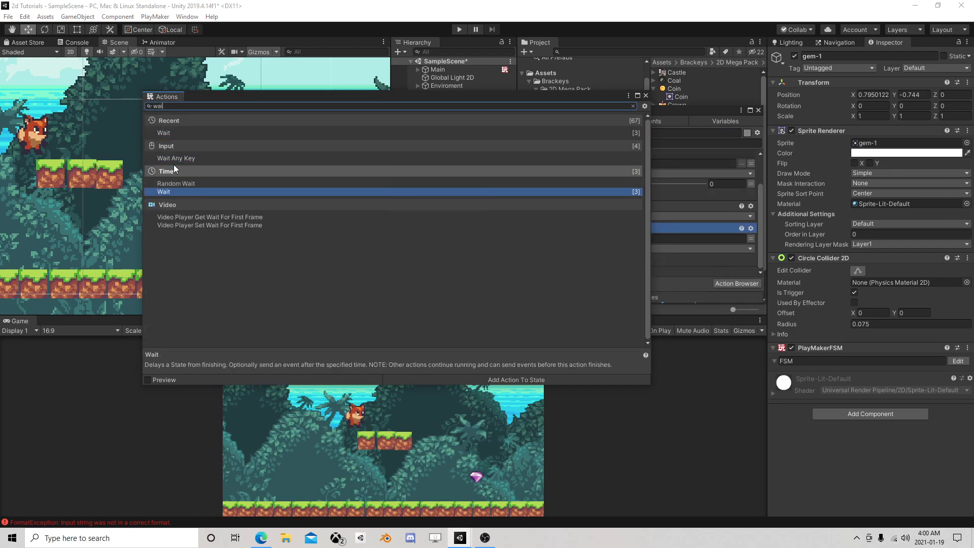
click(645, 95)
click(612, 239)
text(0.1)
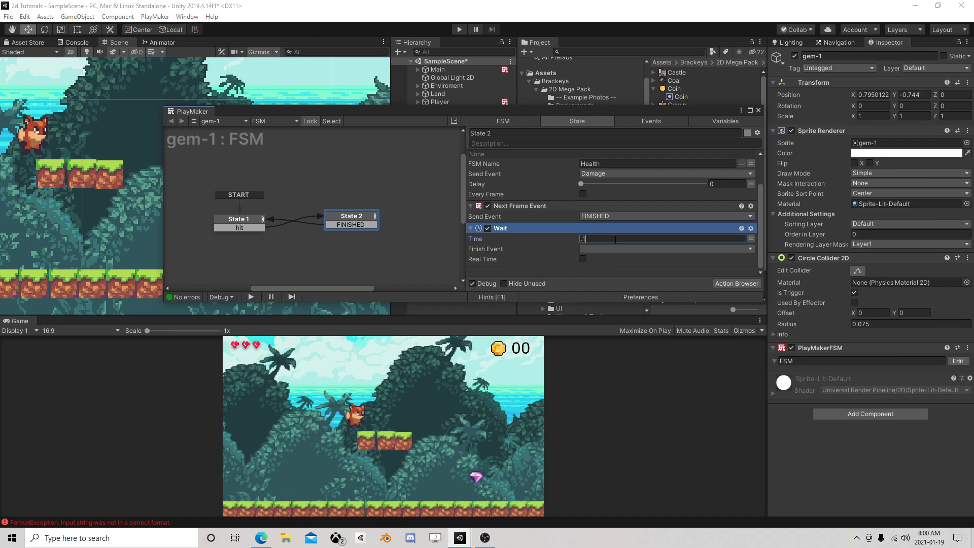
click(609, 247)
click(612, 293)
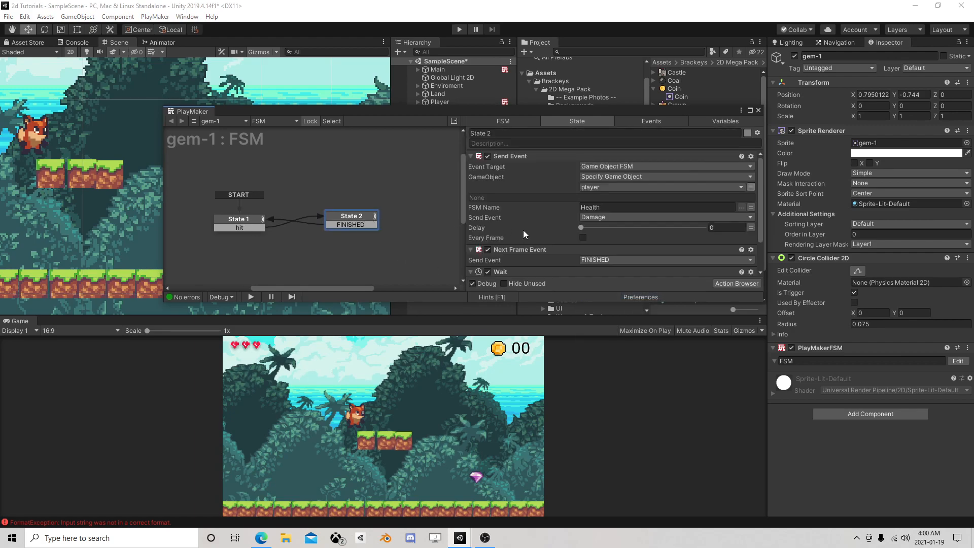
click(516, 249)
key(Delete)
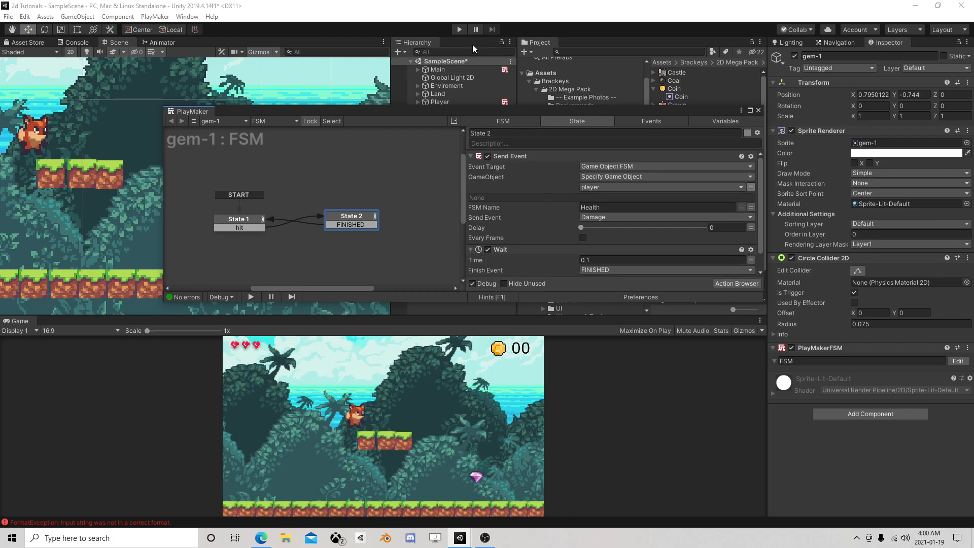
- Run the game, walk the player onto the gem to test the wait, and stop it
click(459, 30)
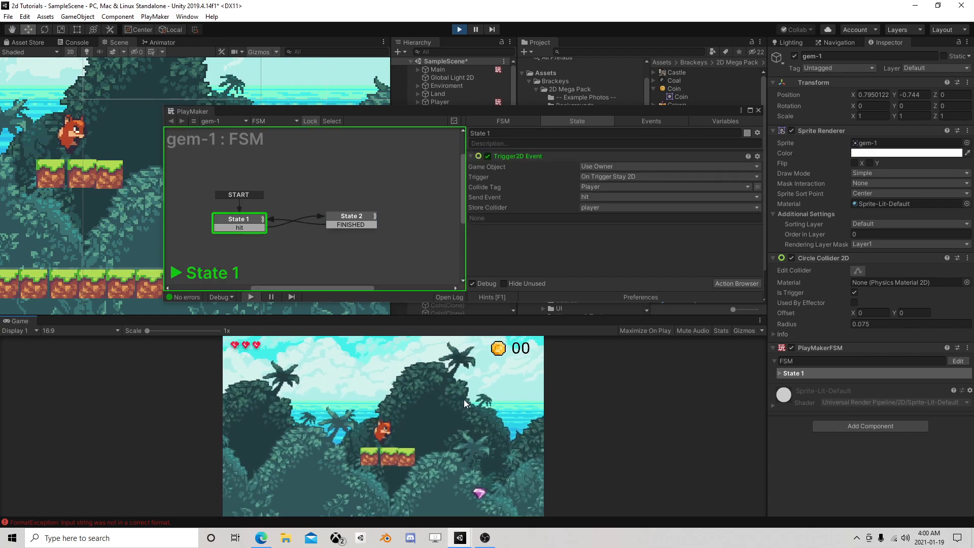
key(d)
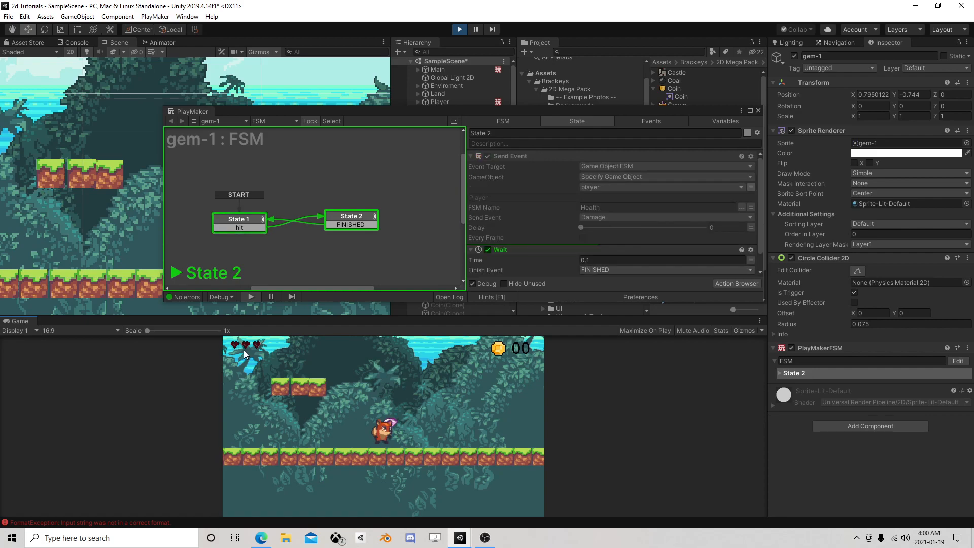
click(462, 29)
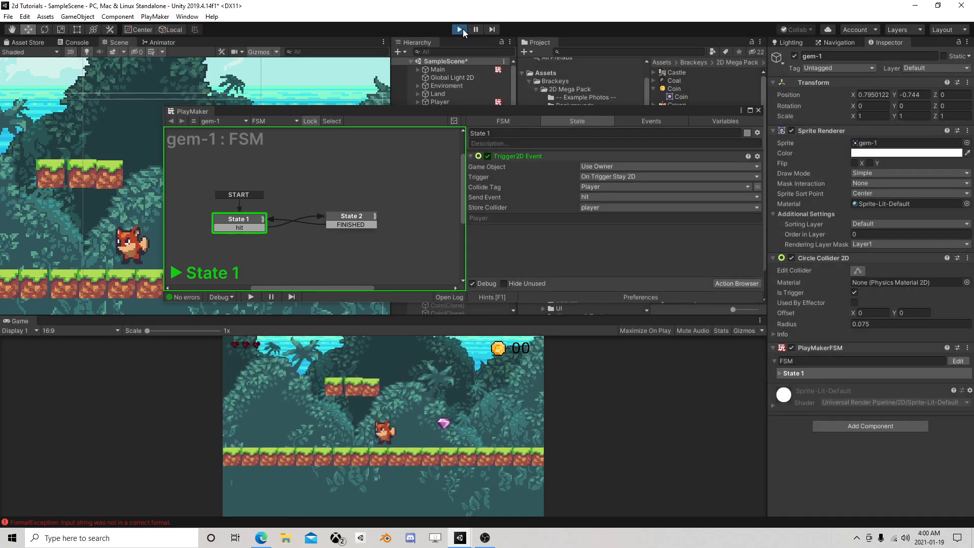
- Move the PlayMaker window clear of the gem in the scene, retest by walking the player over it, and stop the game
drag(478, 109, 599, 69)
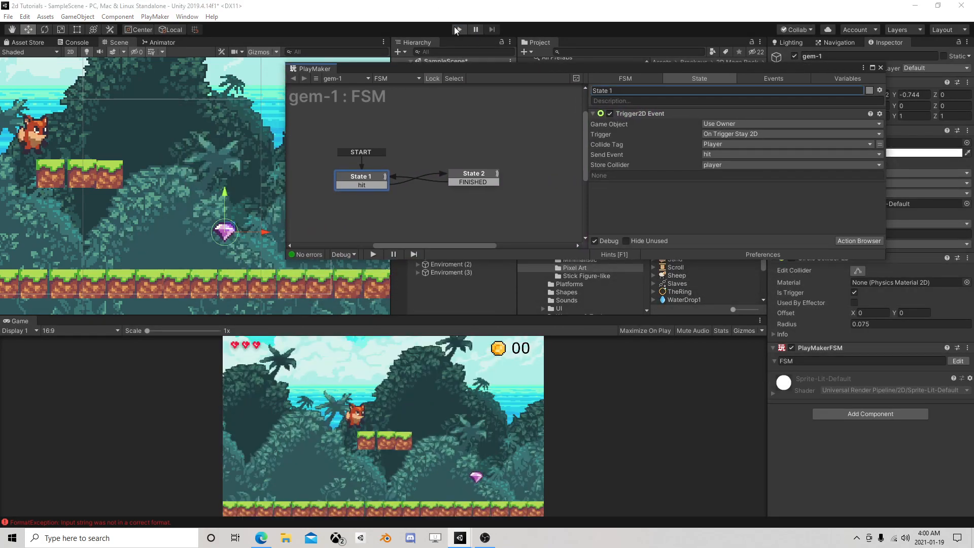
click(456, 28)
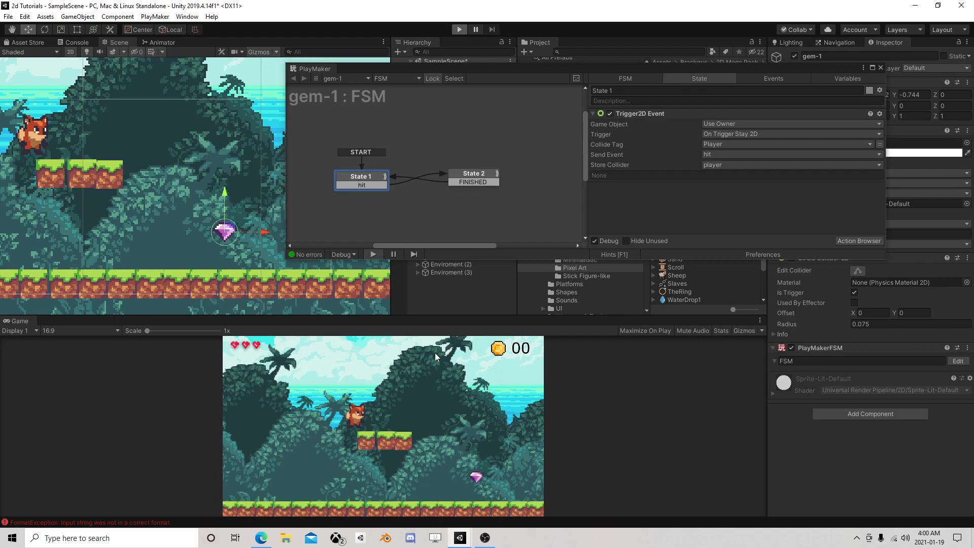
key(Right)
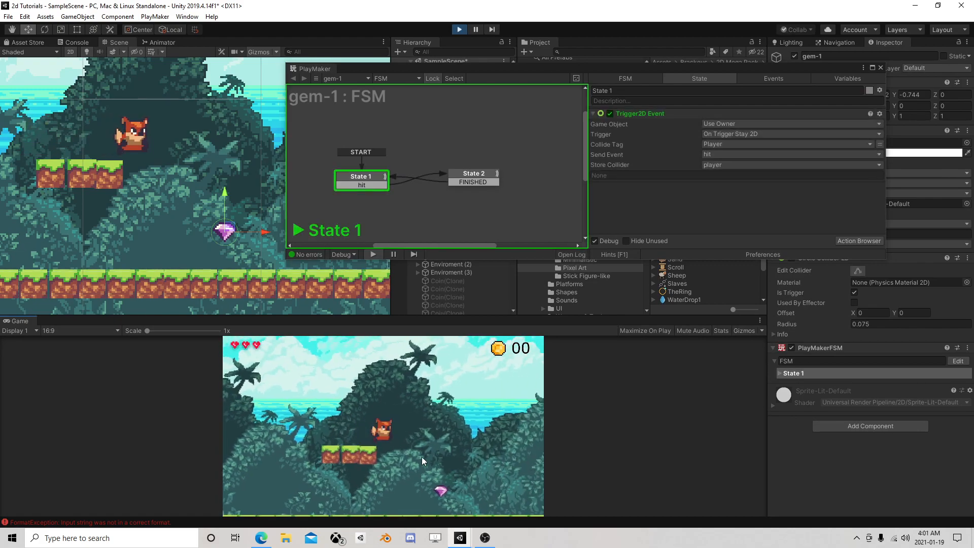
key(d)
key(a)
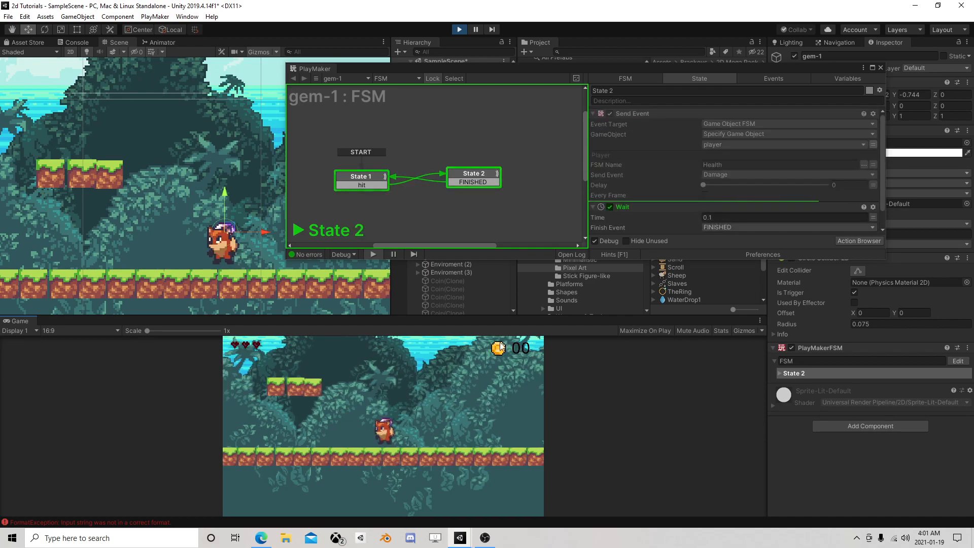
key(ctrl+p)
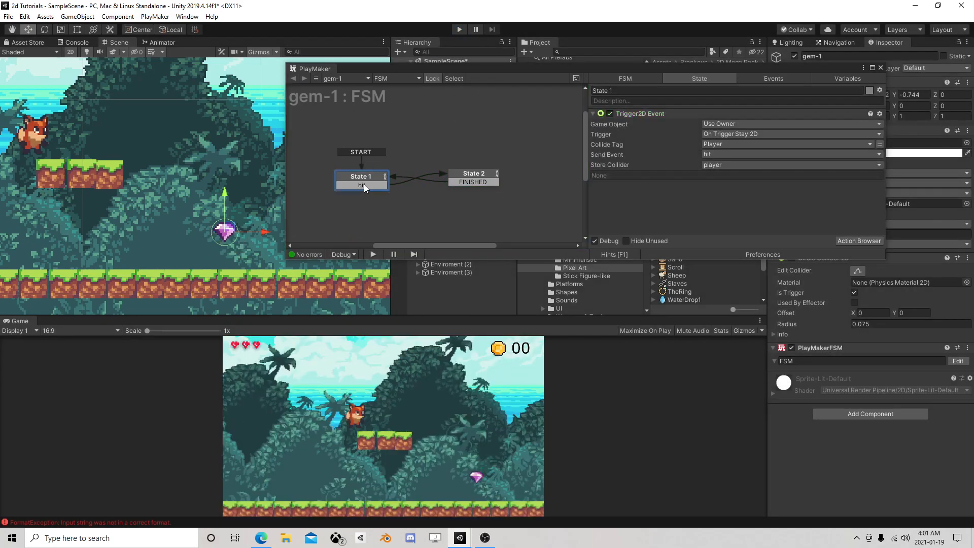
- Add a new state below State 1 in gem-1's FSM
right_click(339, 214)
click(368, 217)
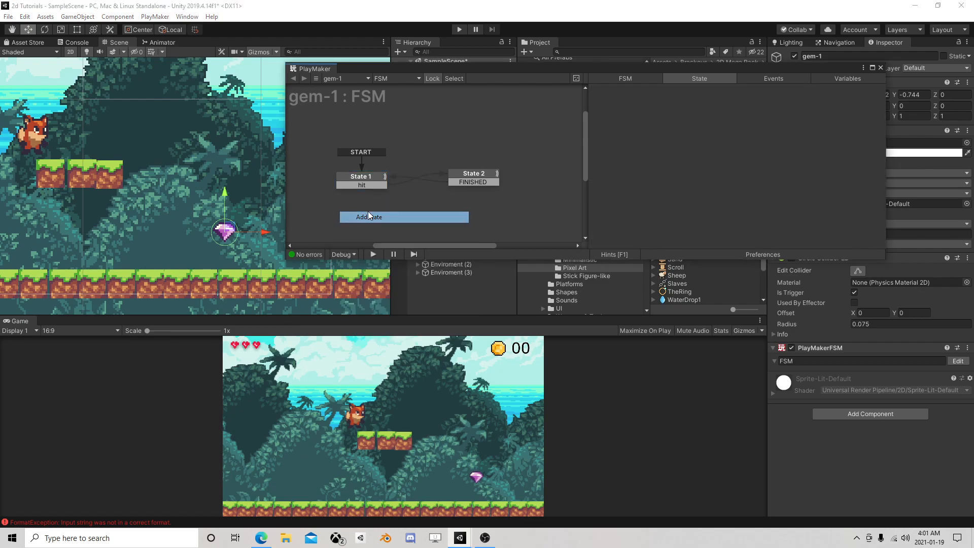
click(371, 176)
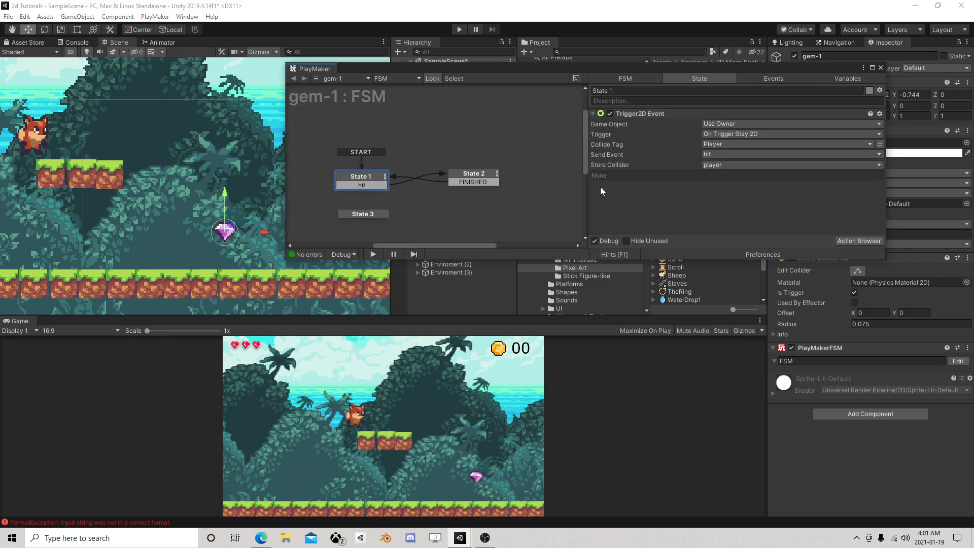
- Copy the 0.1 Wait action from State 2 and paste it into State 1 after the Trigger2D Event
click(482, 179)
click(631, 205)
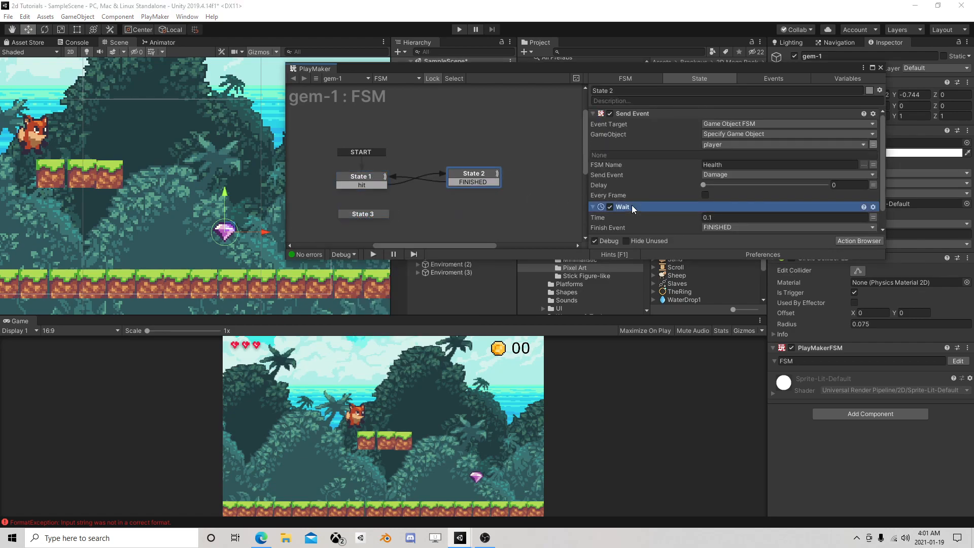
right_click(632, 205)
click(670, 264)
click(372, 217)
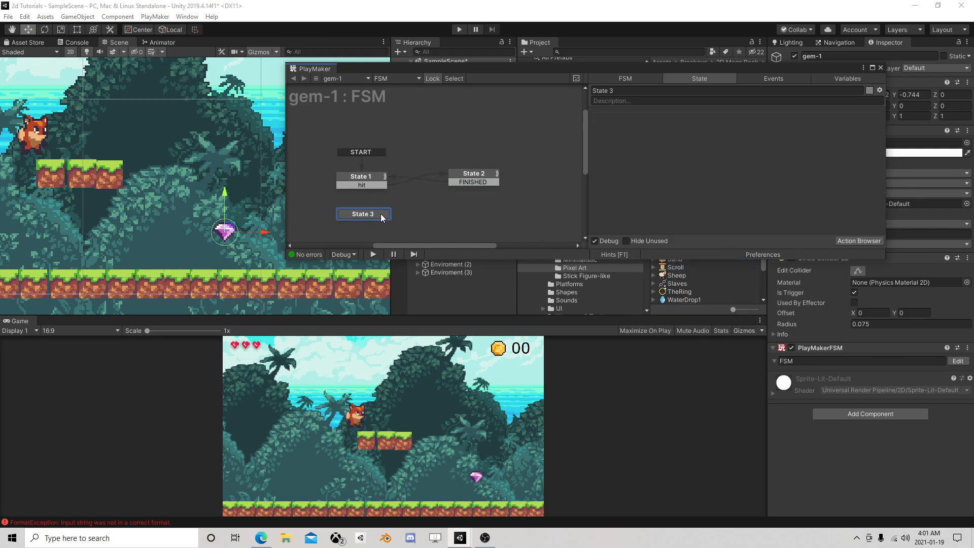
click(360, 179)
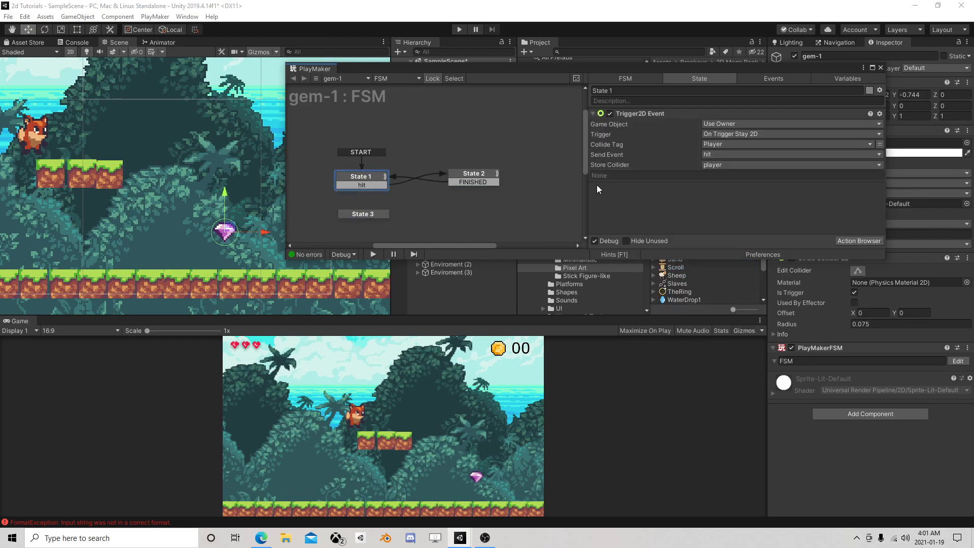
right_click(596, 194)
click(633, 286)
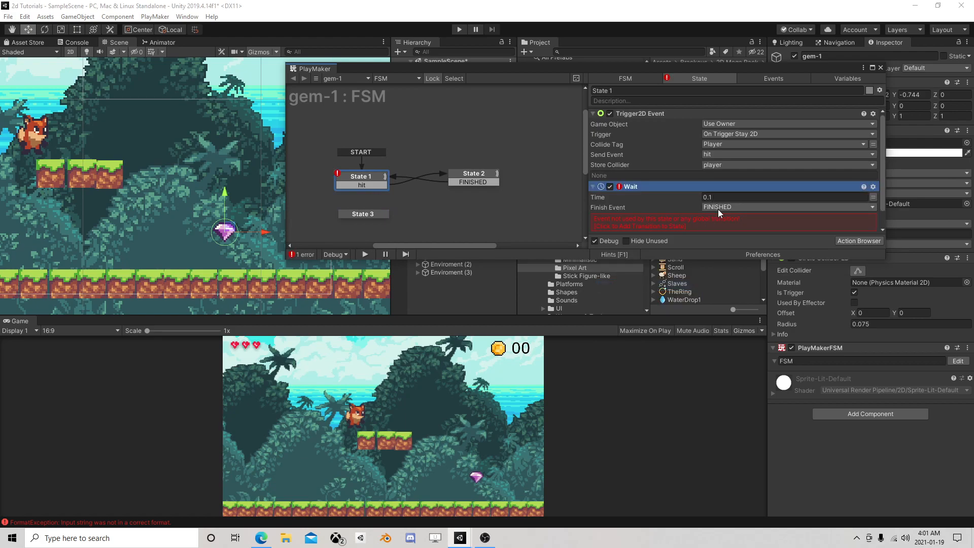
- Add FINISHED transitions linking State 1 to State 3 and State 3 back to State 1
mouse_move(385, 196)
mouse_down()
mouse_move(374, 212)
mouse_move(376, 177)
mouse_up()
click(374, 214)
ctrl+click(375, 215)
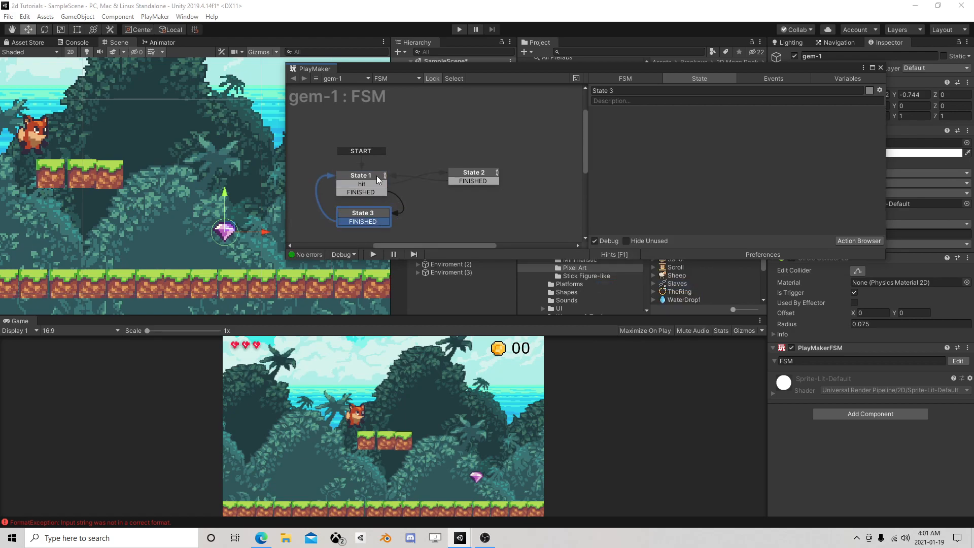
- Run the game, walk the player onto the gem, and inspect State 1 while the FSM loops
click(455, 31)
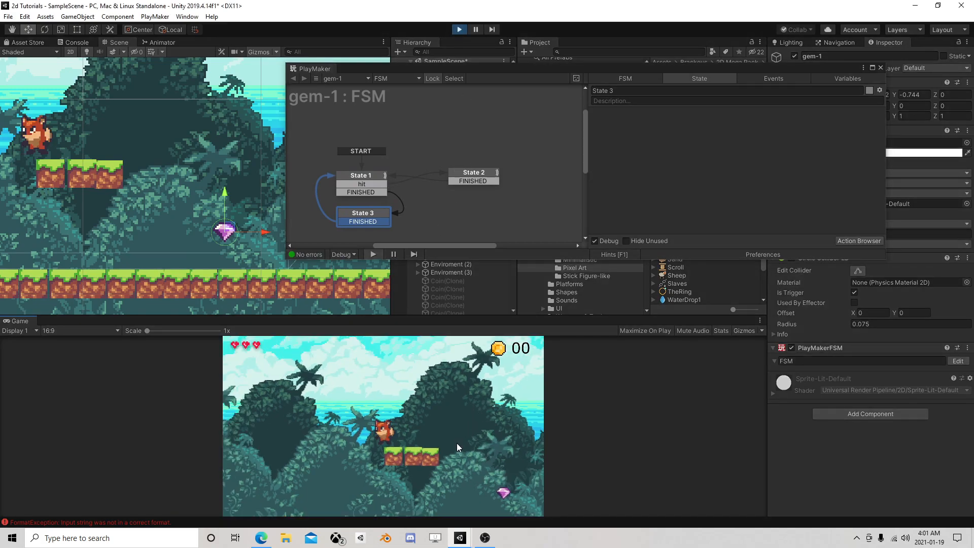
key(d)
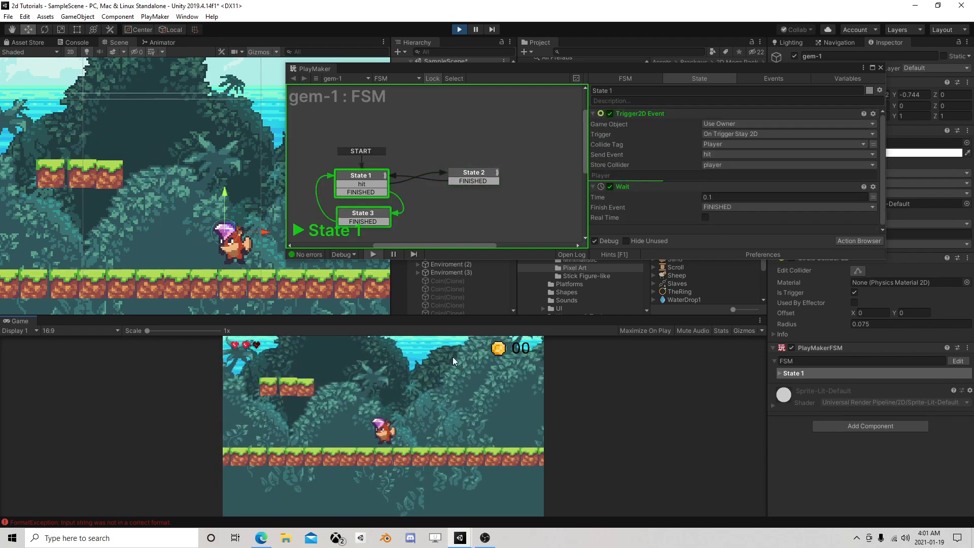
click(373, 177)
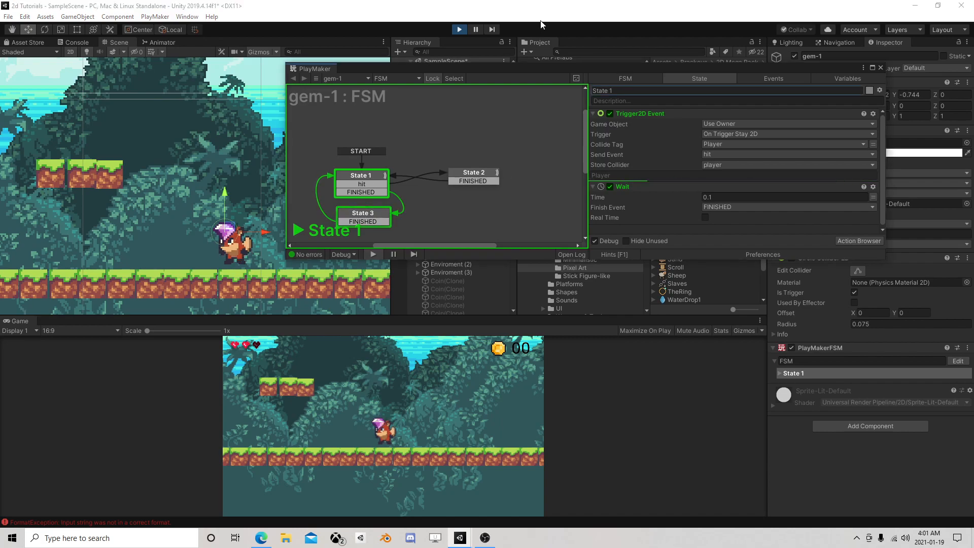
- Pause the running game and set State 1's trigger to On Trigger Enter 2D
click(475, 30)
click(740, 134)
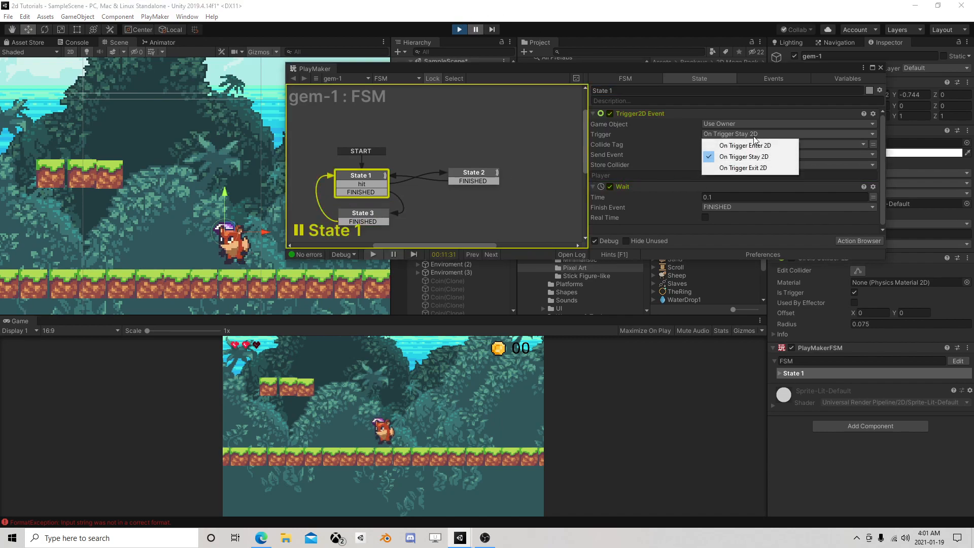
click(755, 145)
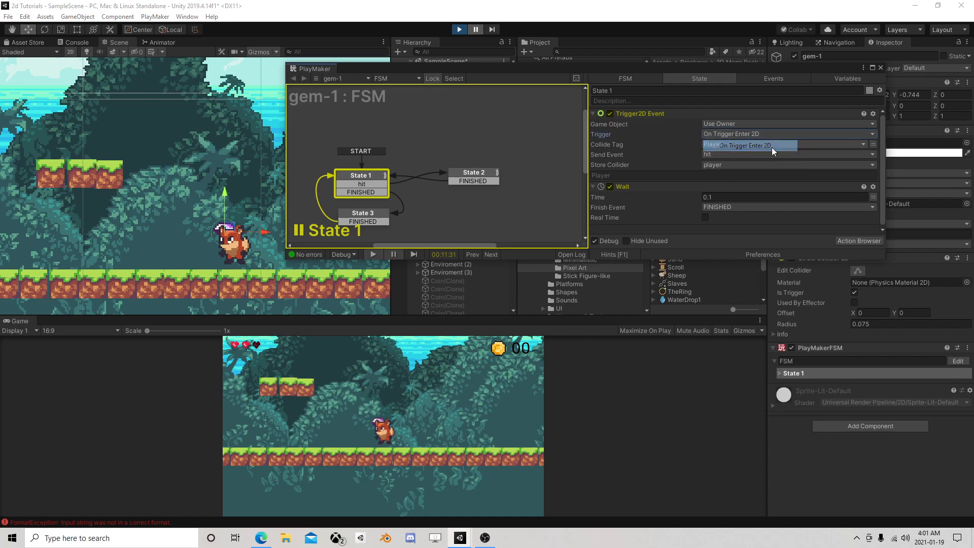
- Resume the game, walk the player back and forth over the gem to test the enter trigger, and stop it
click(474, 29)
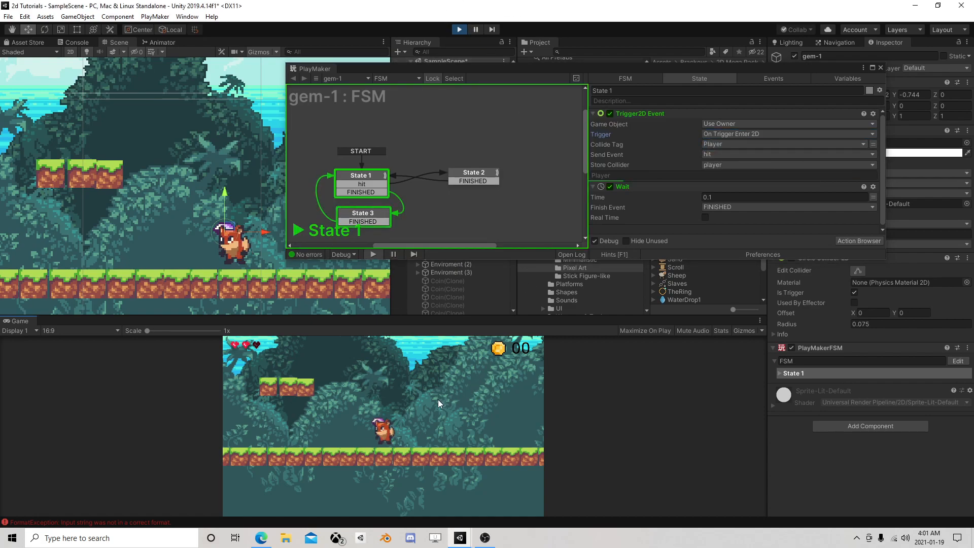
key(d)
key(a)
key(d)
key(a)
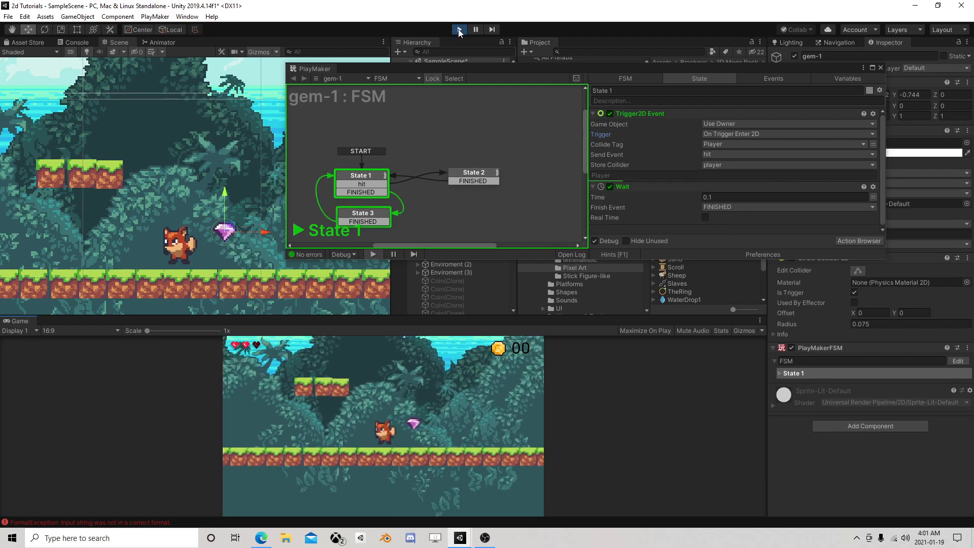
click(459, 29)
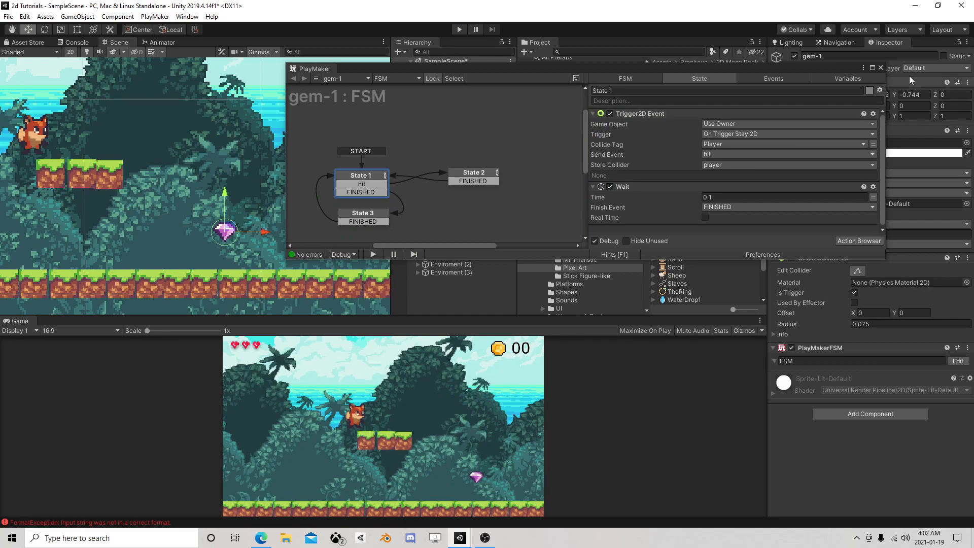
- Close the FSM editor, delete gem-1 from the scene, and collapse the Canvas hierarchy
click(881, 67)
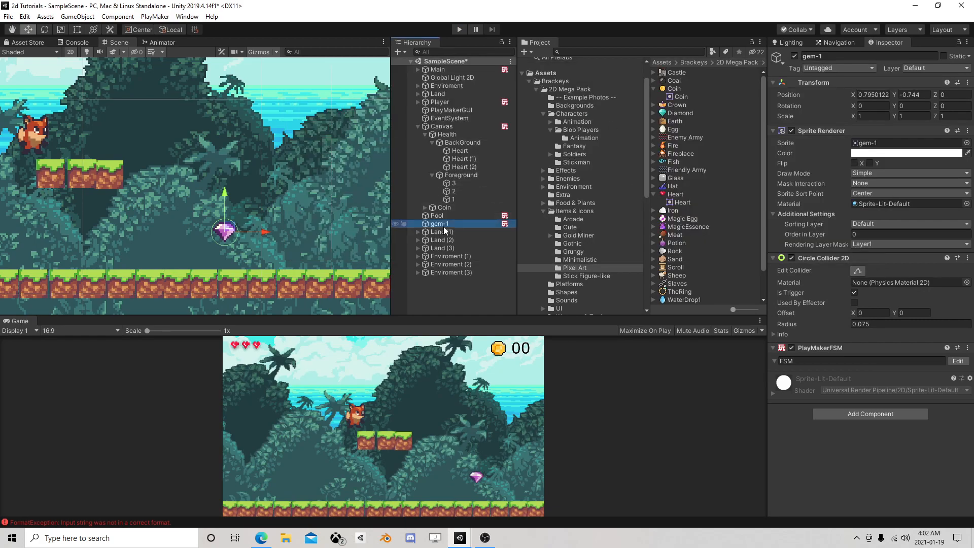
key(Delete)
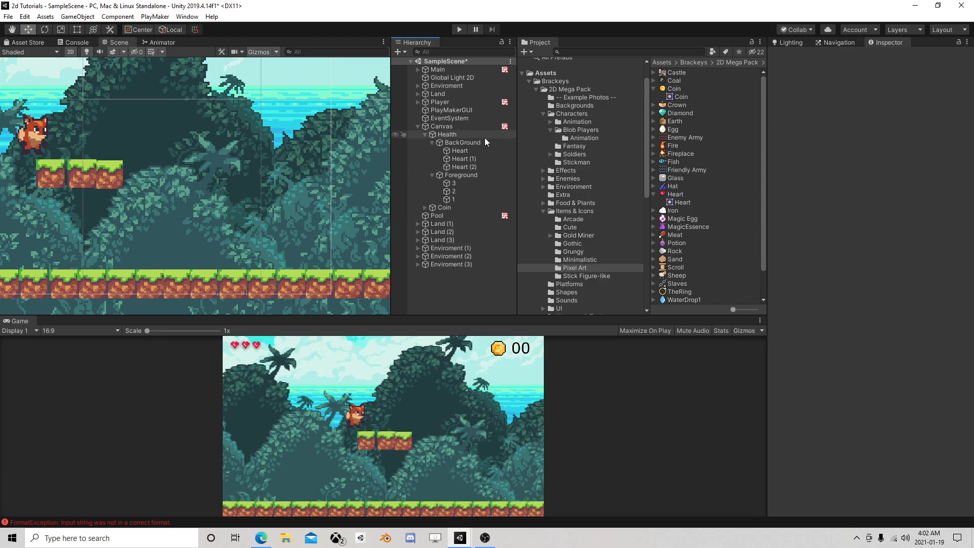
click(417, 126)
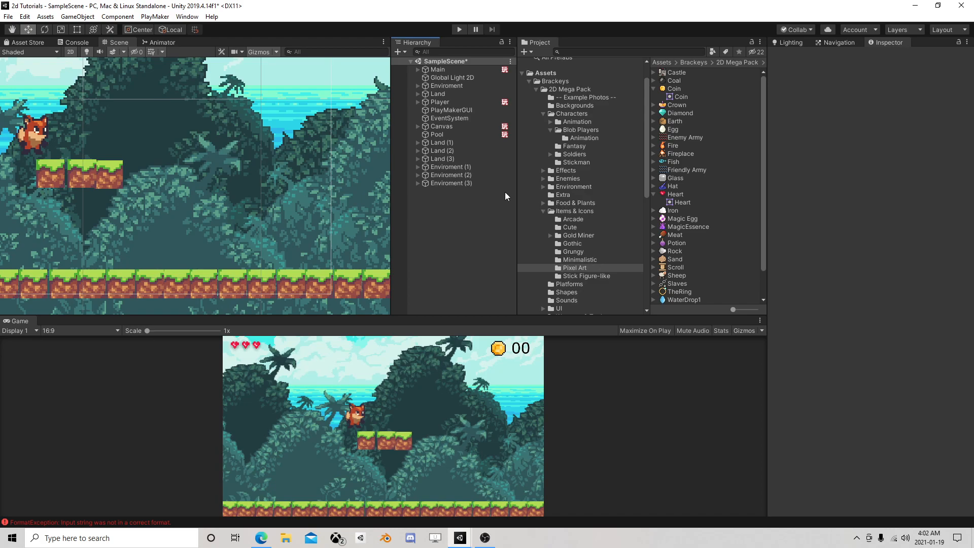
- Create an empty object, place it just above the ground at about X 1.012, Y -0.845, and name it Enemy
right_click(435, 210)
click(473, 305)
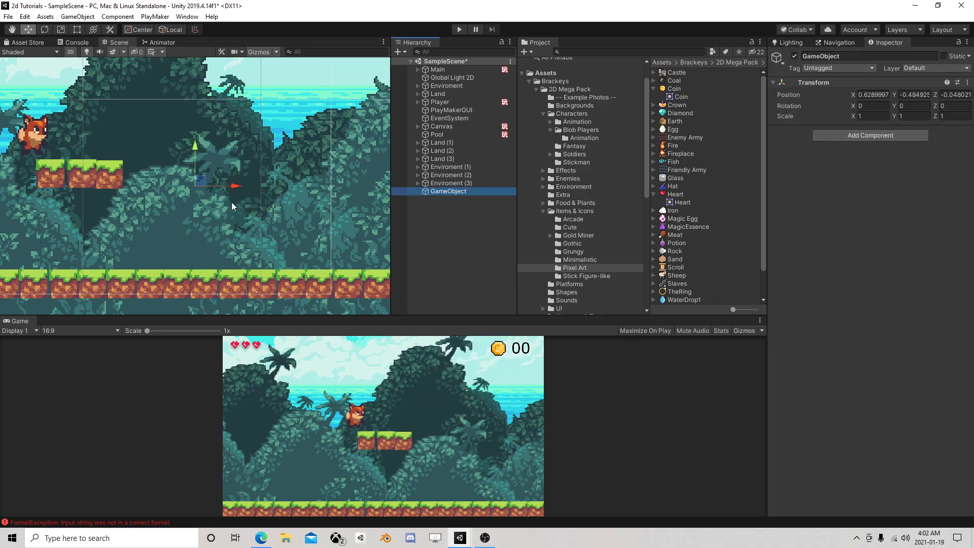
drag(199, 181, 270, 247)
click(455, 191)
click(455, 191)
text(Enemy)
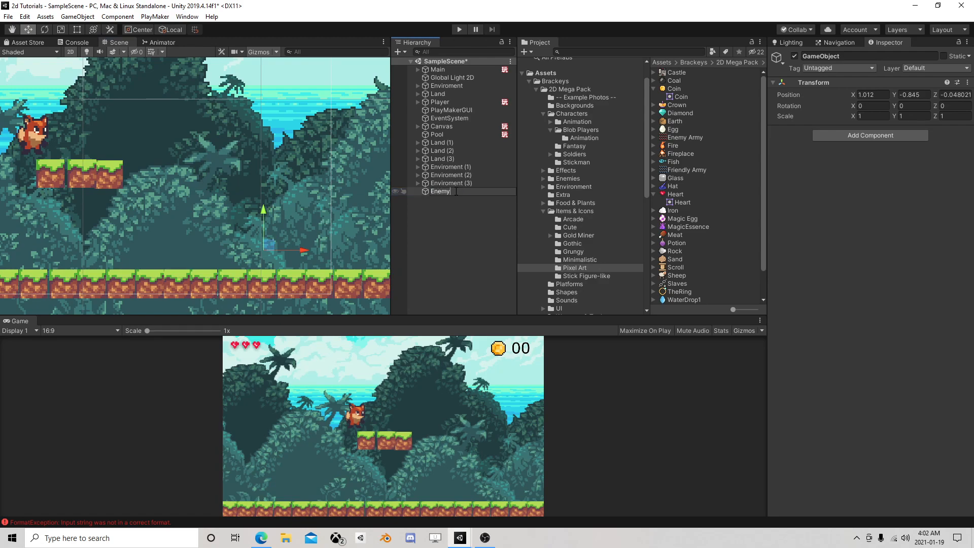
key(Return)
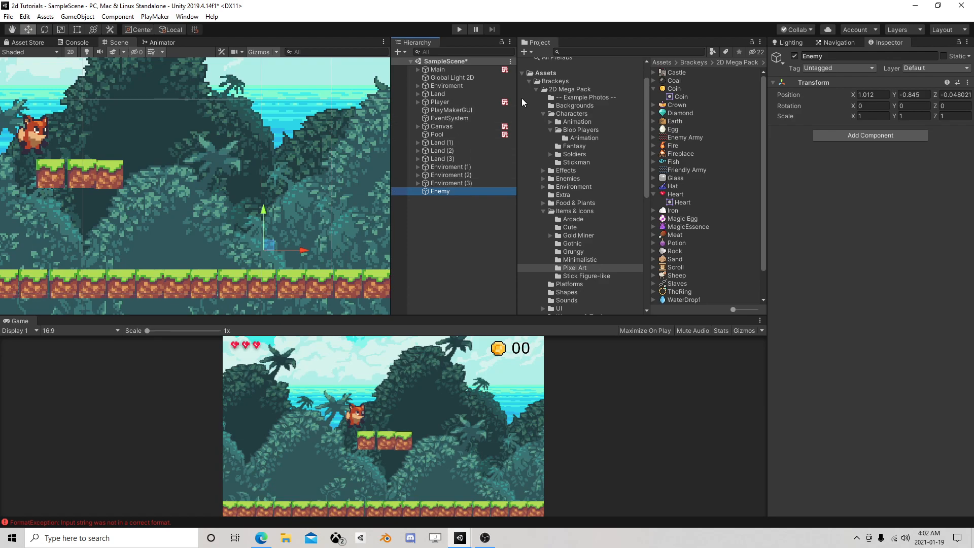
- Open Sunnyland's opossum sprite folder under Enemies in the project files and inspect frames opossum-1 and opossum-3
click(536, 89)
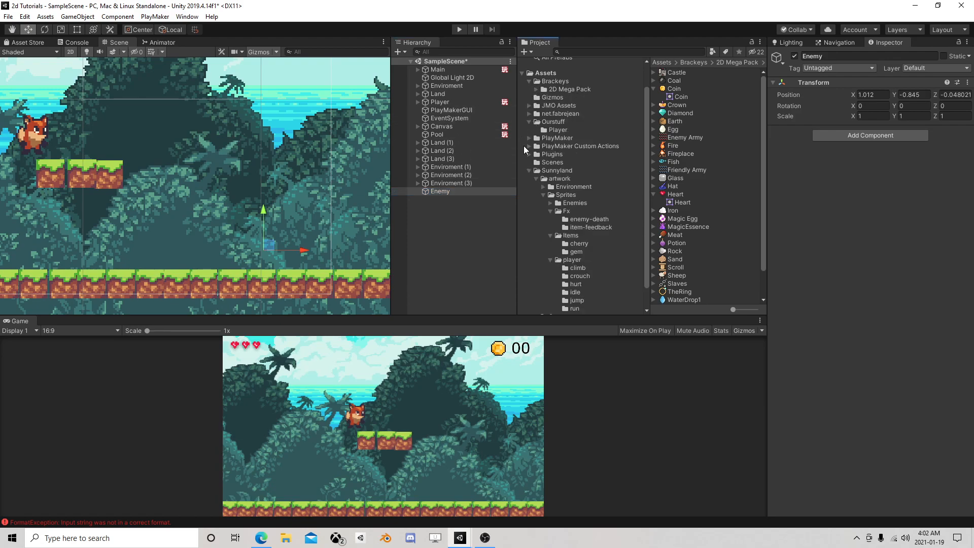
scroll(573, 221, down, 1)
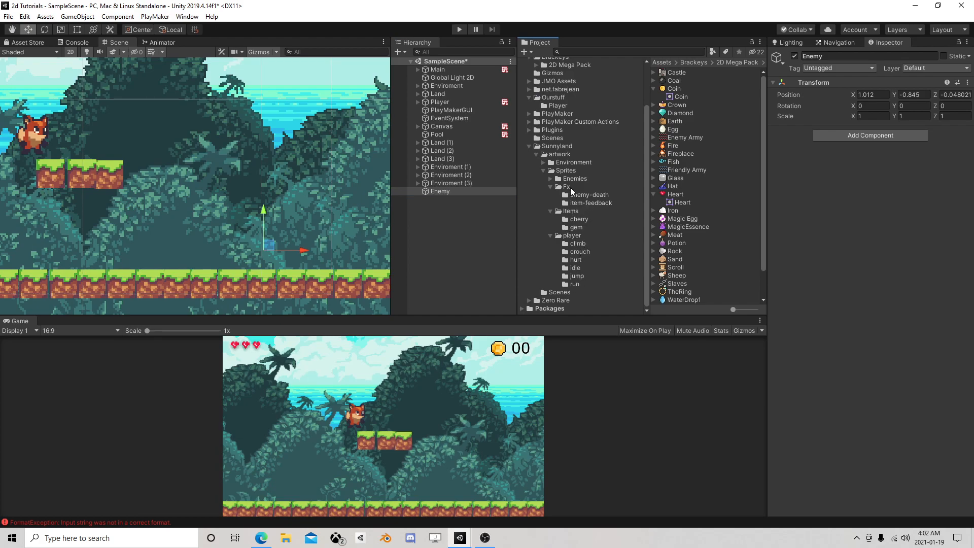
click(550, 178)
click(565, 179)
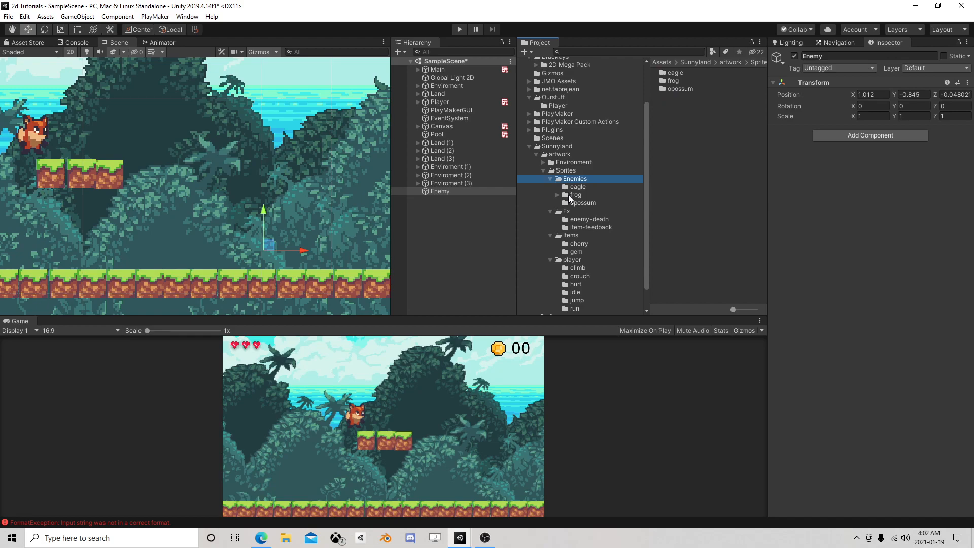
click(578, 203)
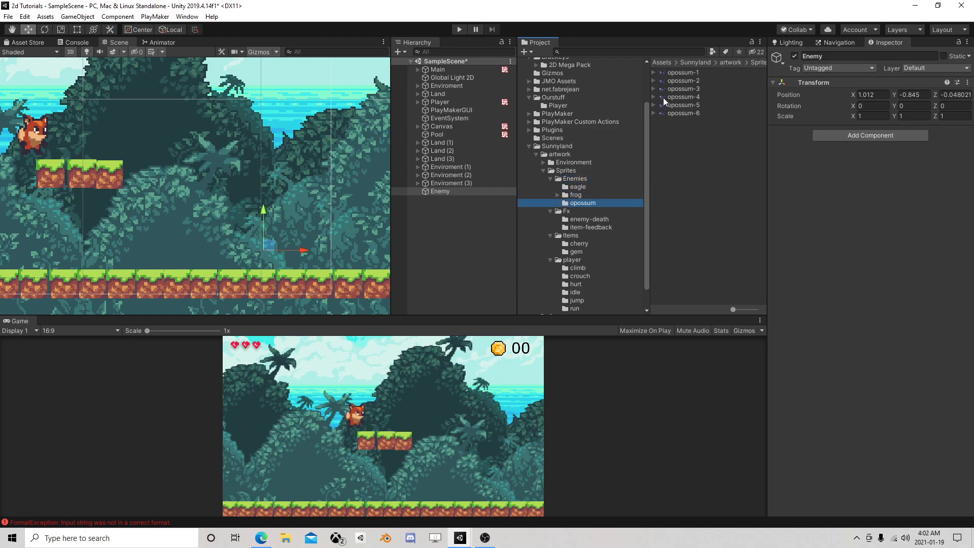
click(674, 74)
click(678, 88)
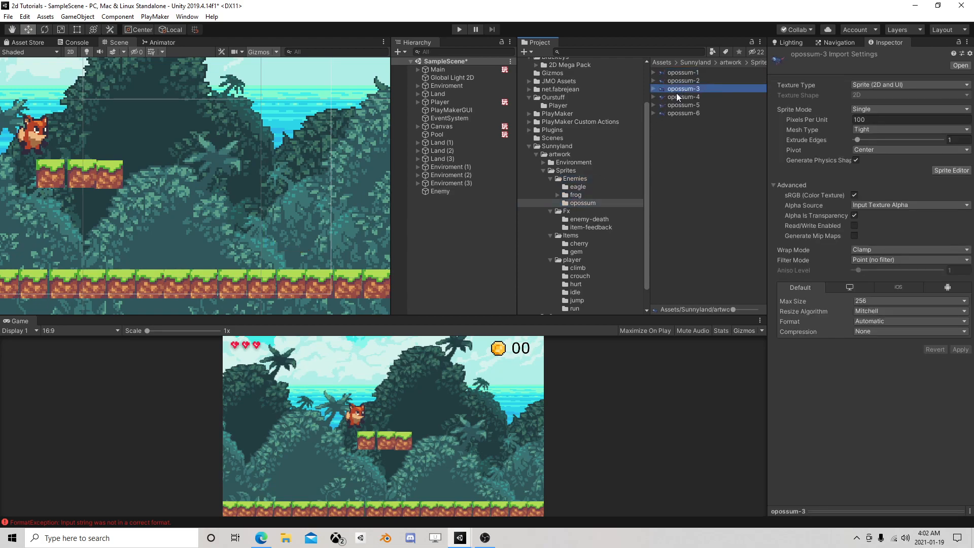
click(677, 73)
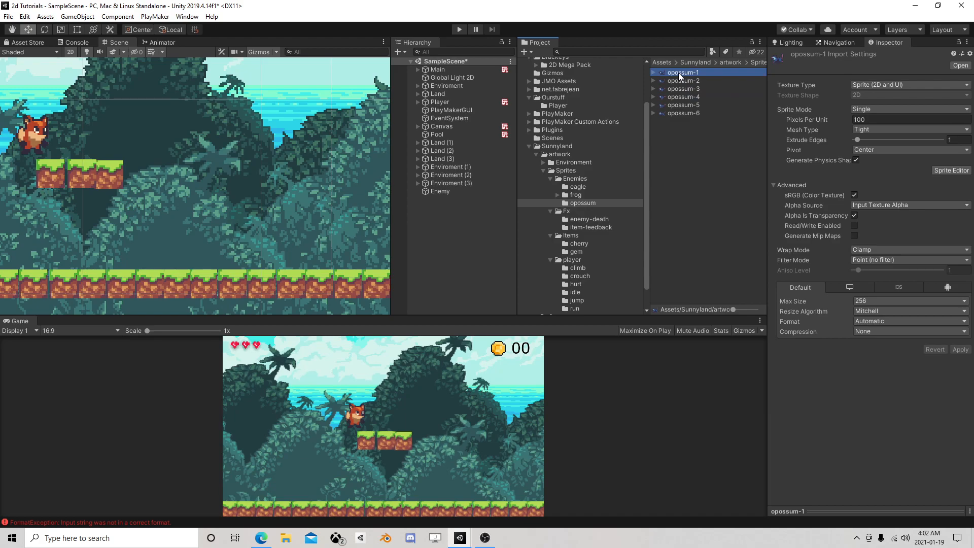
- Add an Animator component to the Enemy object
click(445, 191)
click(837, 133)
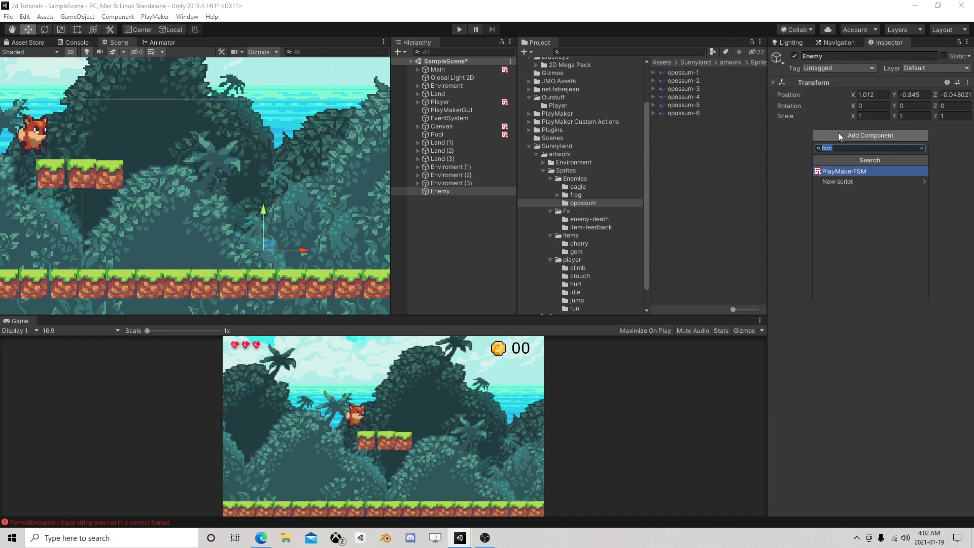
text(anima)
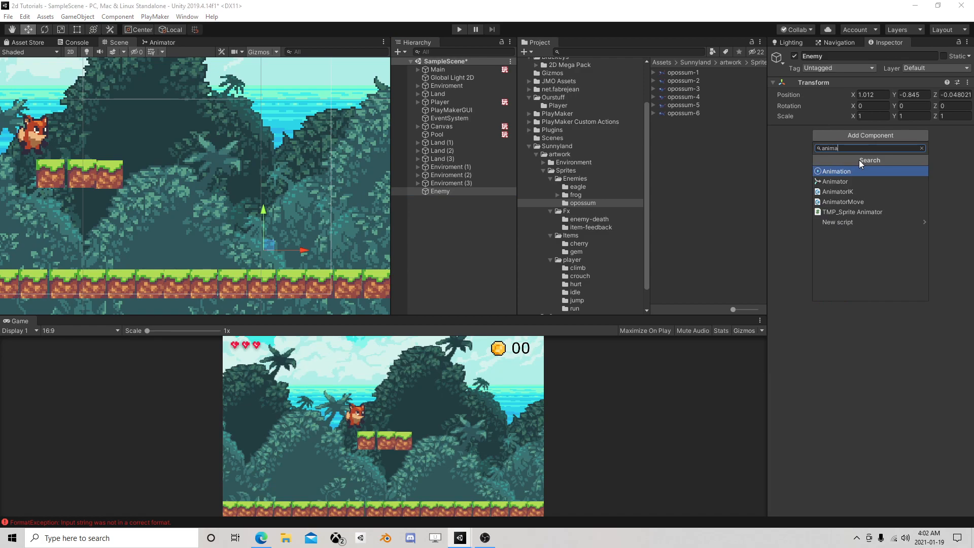
key(Down)
key(Return)
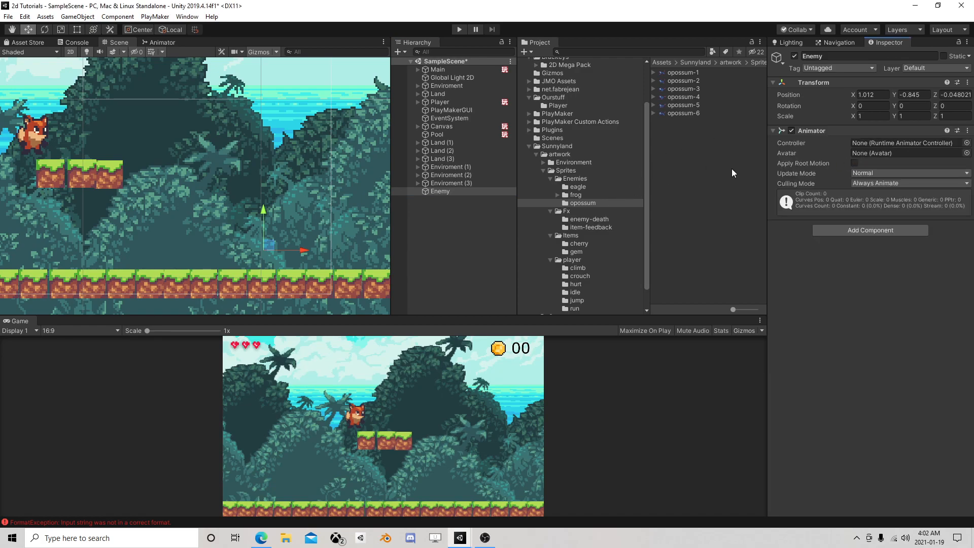
- Create an Animator Controller named PossumEnemy in the opossum folder
right_click(671, 138)
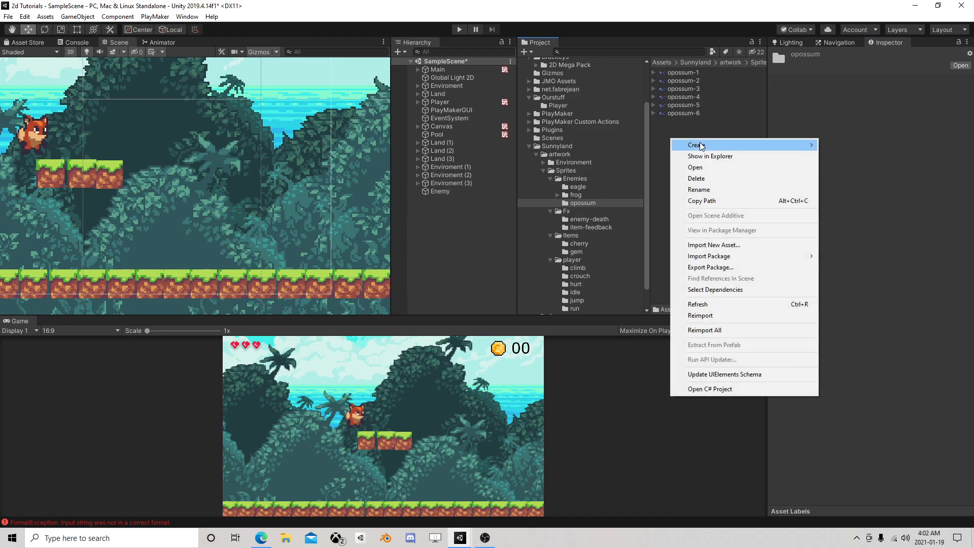
mouse_move(706, 145)
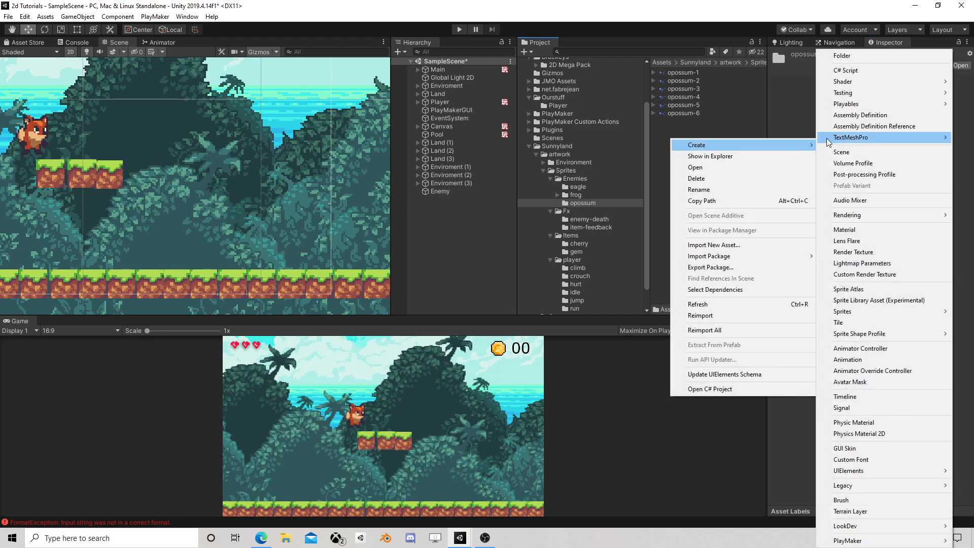
click(883, 349)
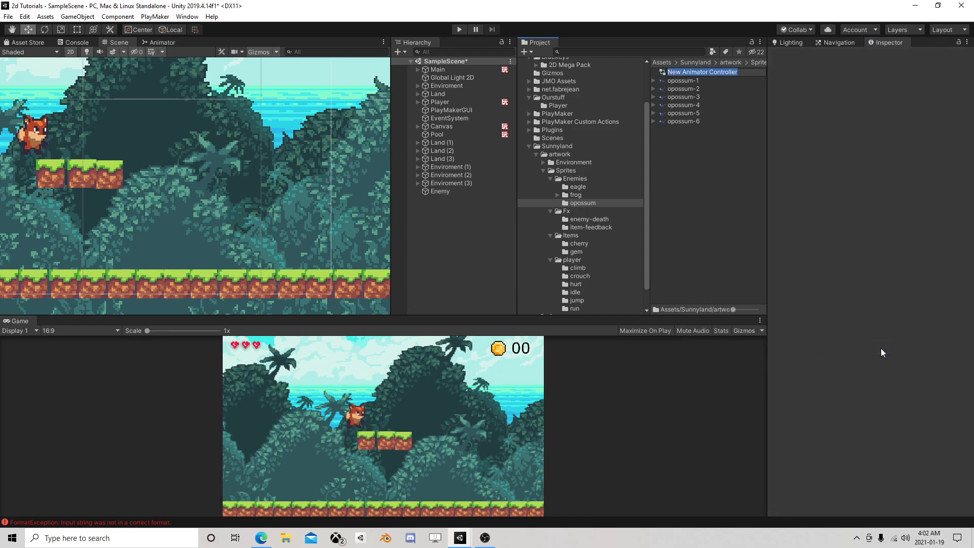
text(PossumEnemy)
key(Return)
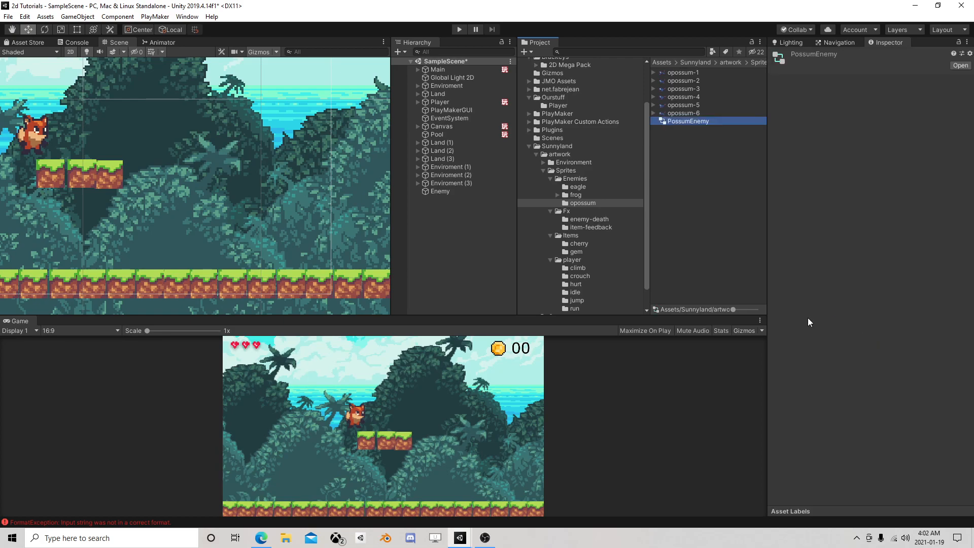
- Assign the PossumEnemy controller to the Enemy object's Animator
click(449, 196)
click(454, 192)
drag(693, 122, 895, 142)
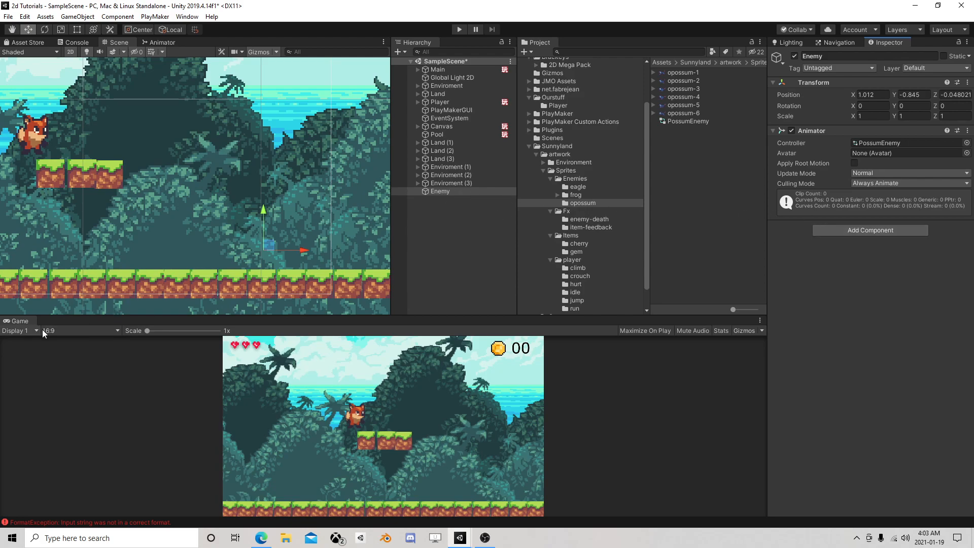
- Open the Animation window clear of the project files, check the frog and eagle sprite folders, and return to the opossum folder
click(187, 16)
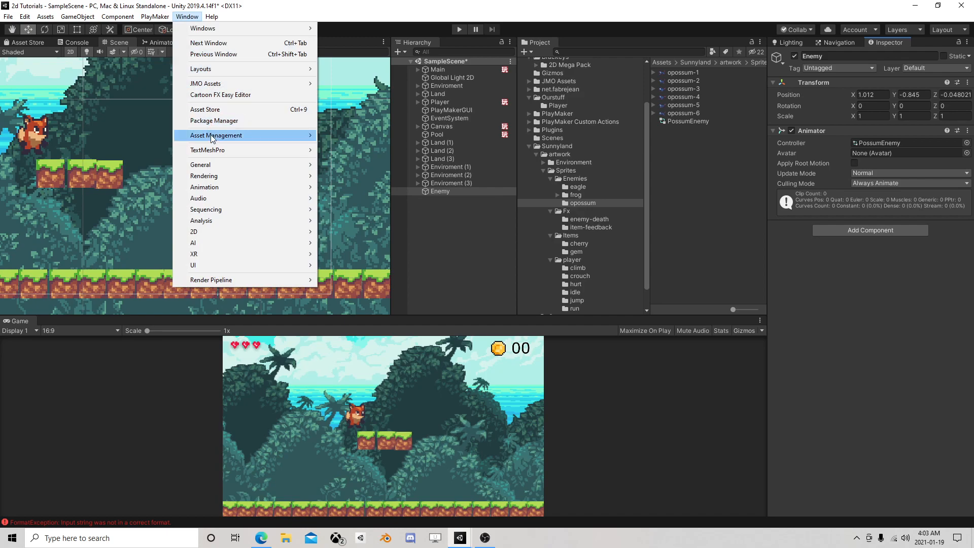
mouse_move(206, 187)
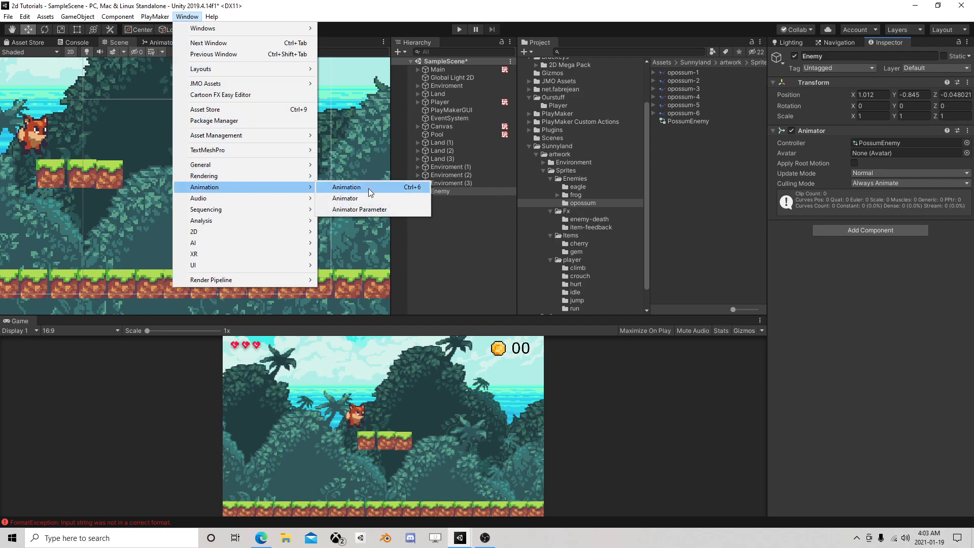
click(368, 188)
drag(447, 181, 147, 200)
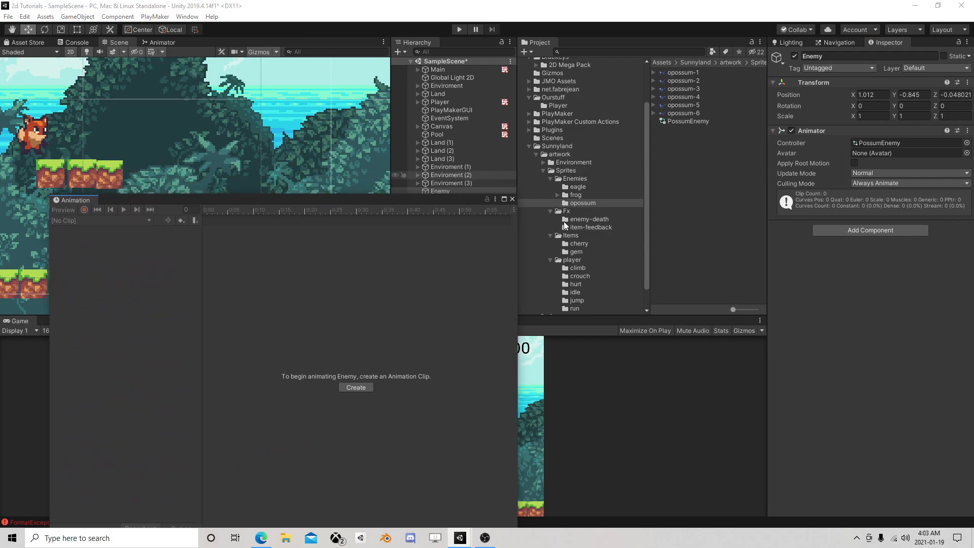
click(576, 194)
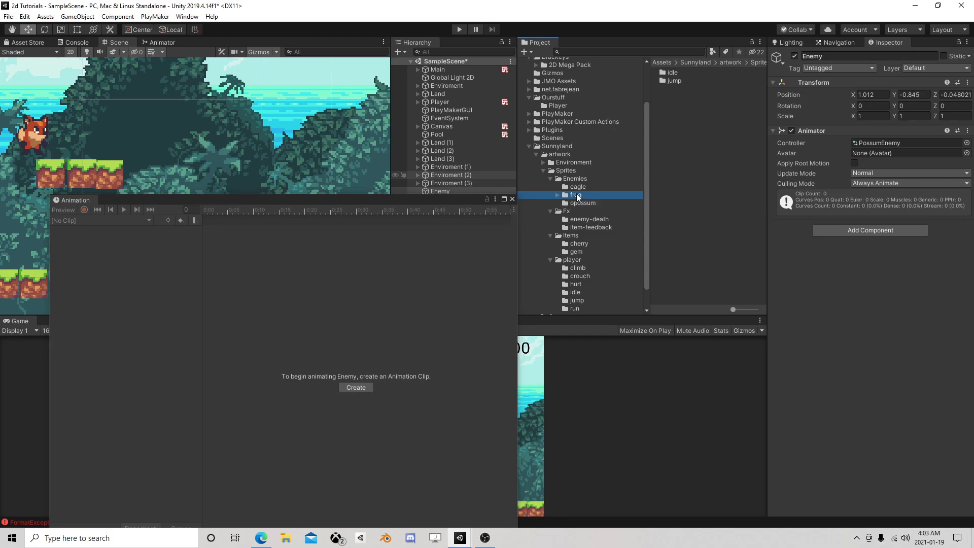
click(576, 186)
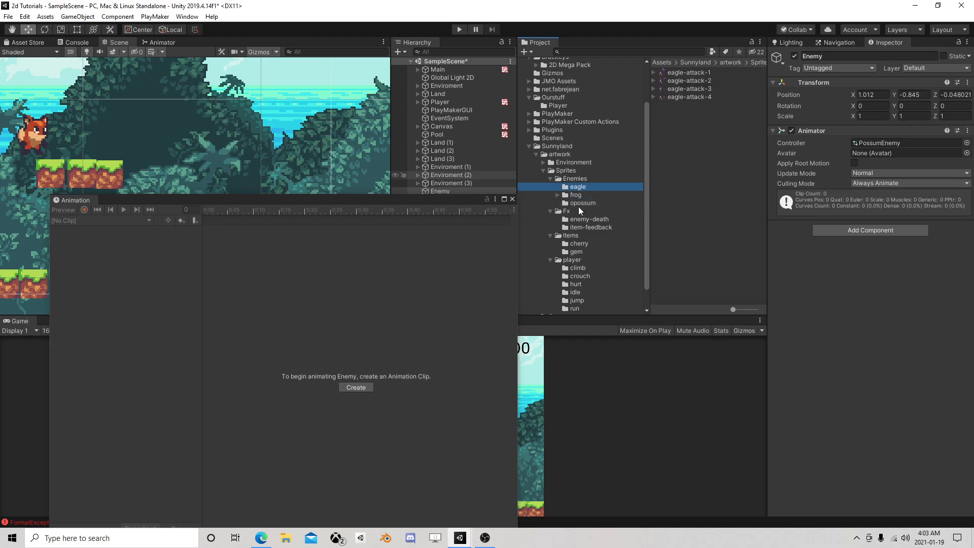
click(578, 203)
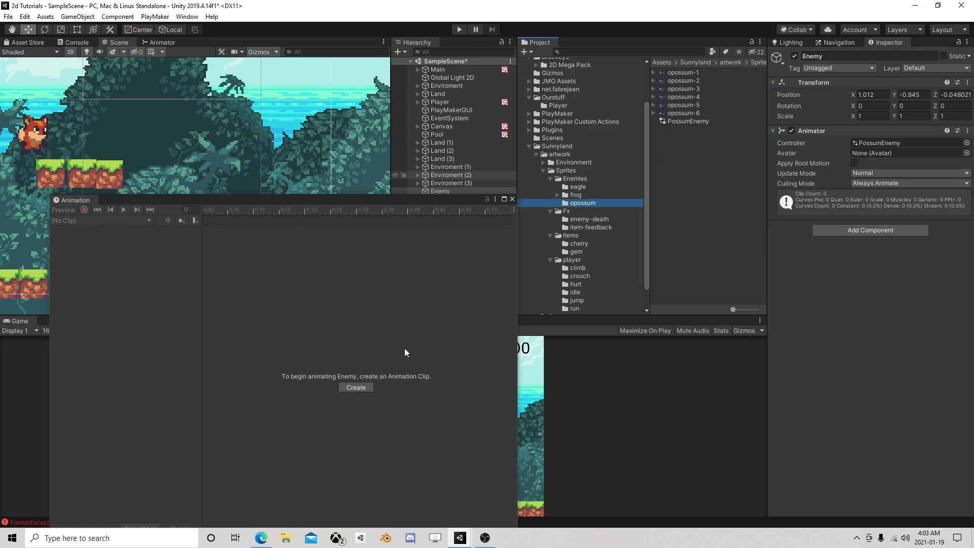
- Create an animation clip for Enemy and save it as Possummove in the opossum folder
click(357, 386)
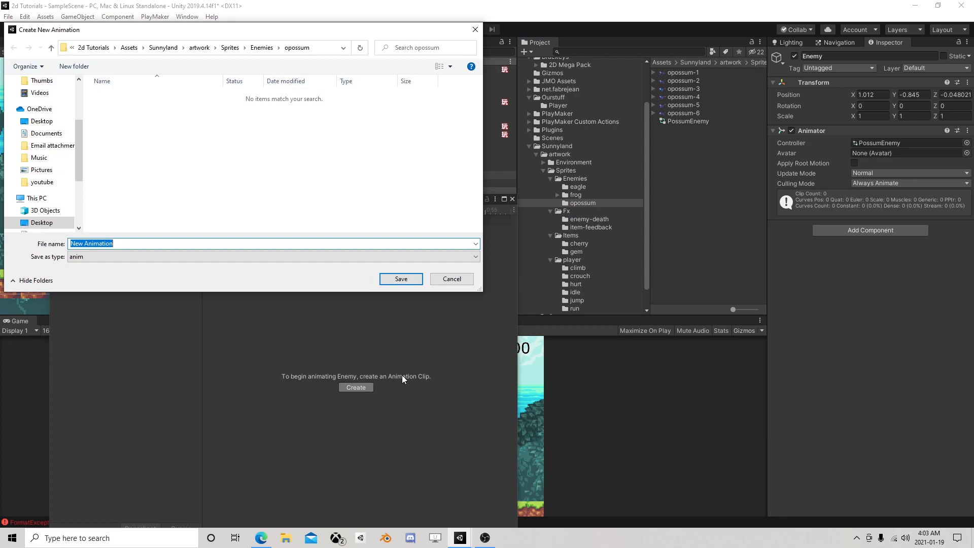
text(Possum)
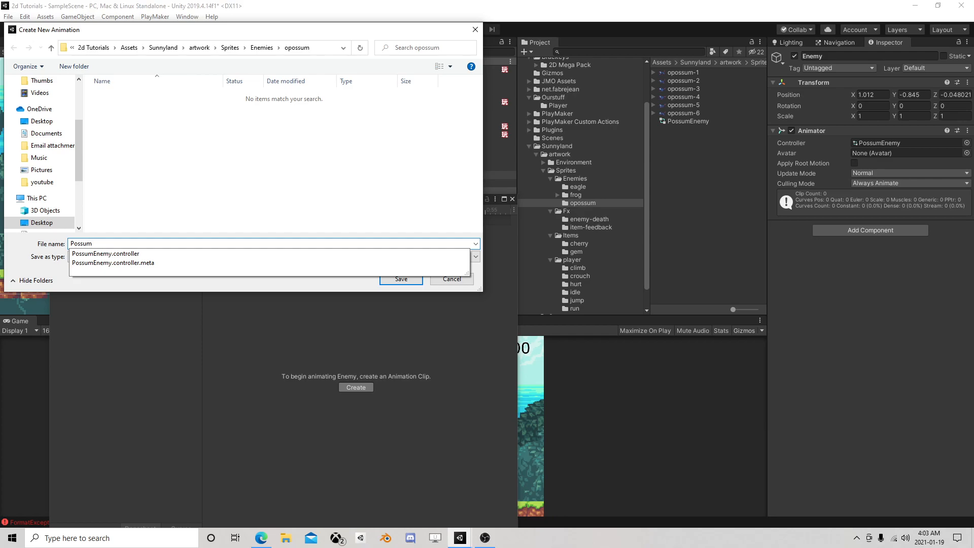
text(move)
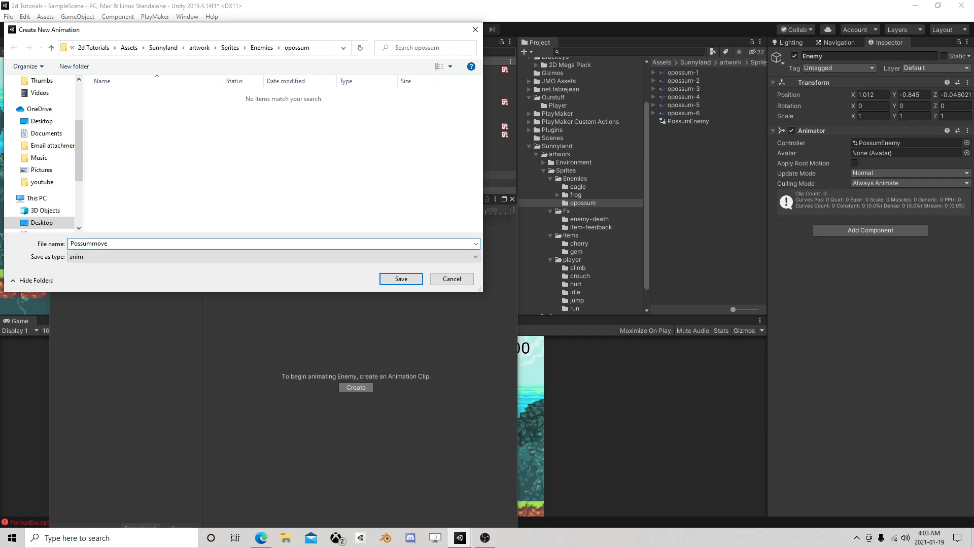
click(401, 278)
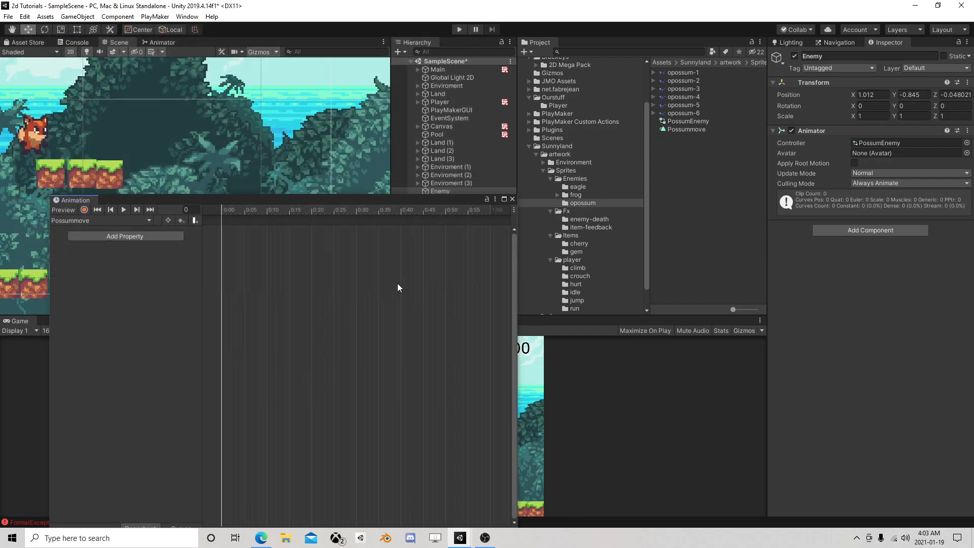
- Add sprites opossum-1 through opossum-6 to the Possummove clip, stretch their keyframes to about 0:30, and close the Animation window
click(682, 72)
shift+click(680, 112)
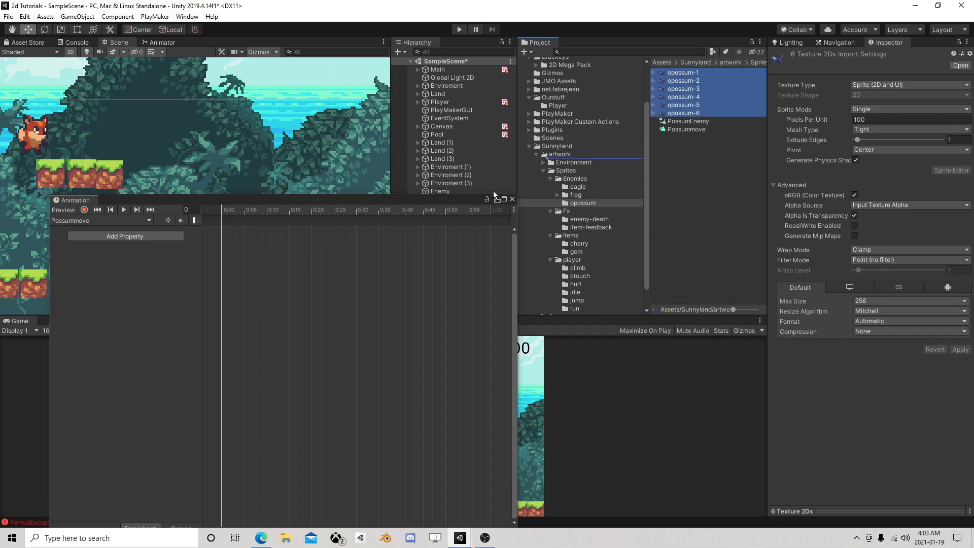
drag(511, 182, 300, 278)
drag(288, 200, 437, 163)
click(306, 205)
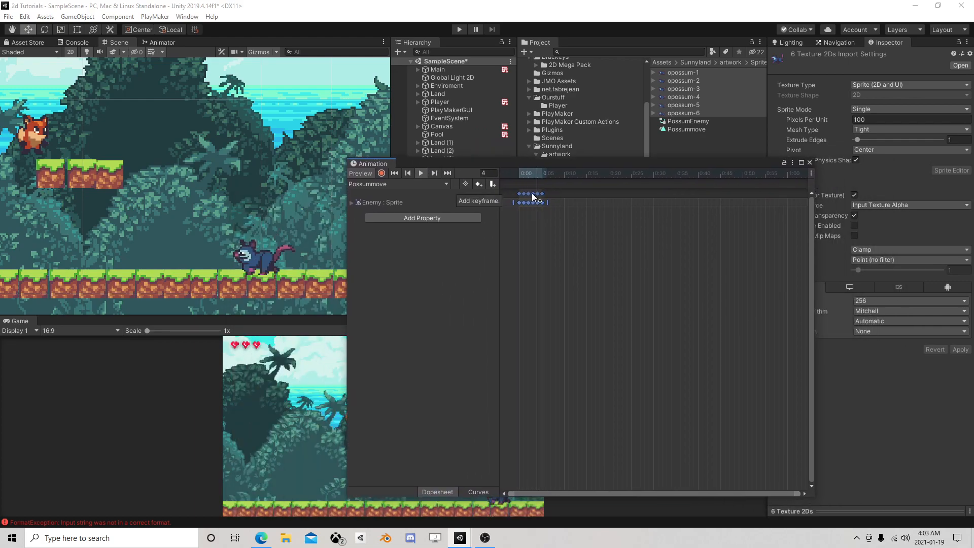
drag(547, 202, 656, 202)
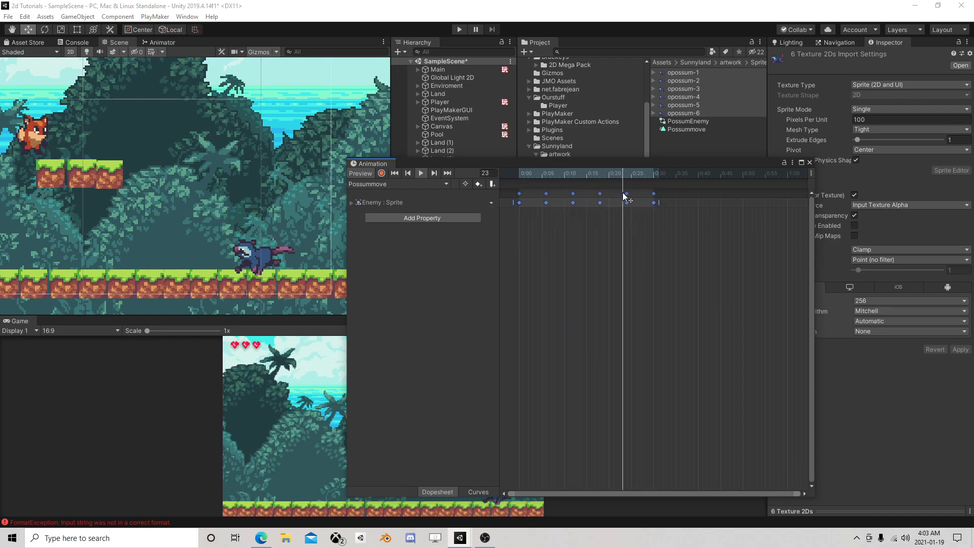
click(809, 163)
- Assign the opossum-1 sprite to the Enemy object's Sprite Renderer
click(440, 191)
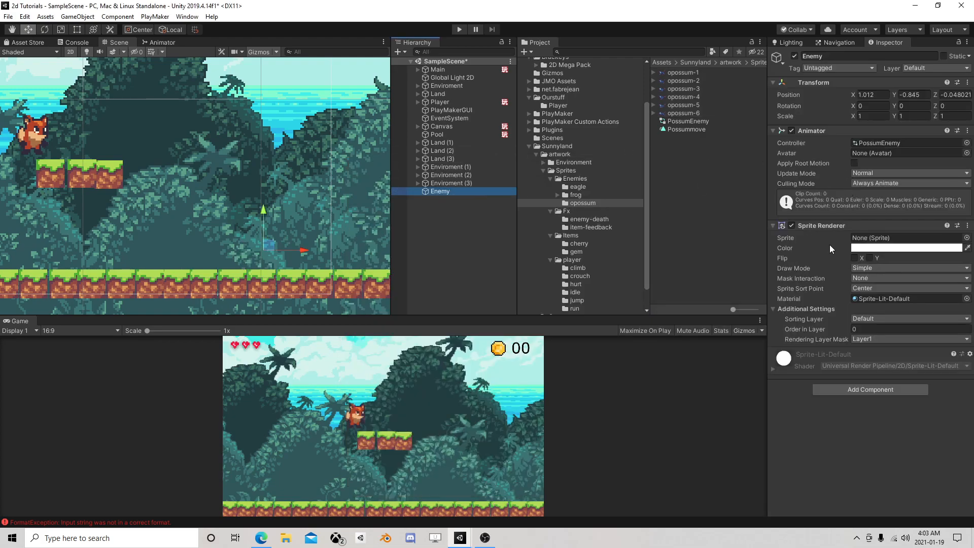
drag(682, 74, 871, 243)
click(444, 191)
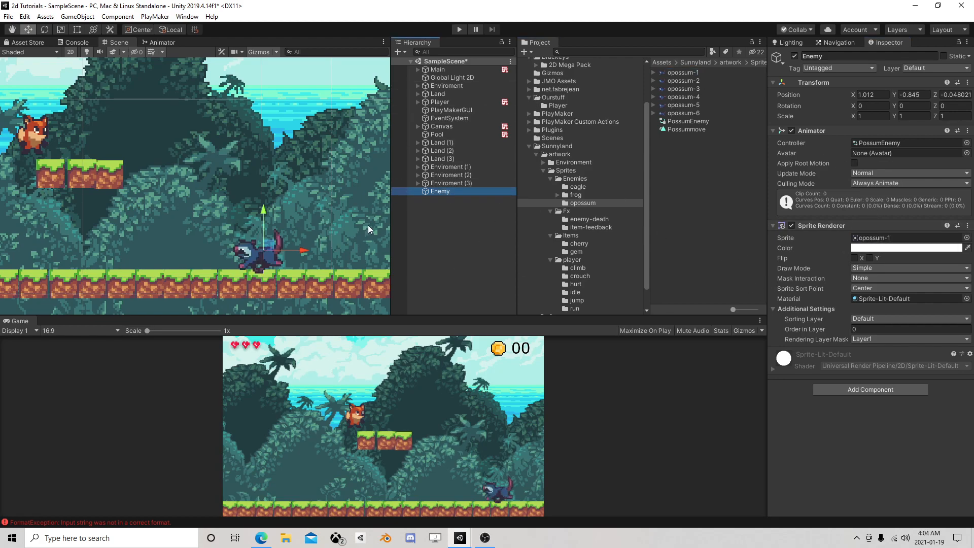
- Add a Capsule Collider 2D component to the Enemy object
click(843, 389)
text(bo)
key(BackSpace)
key(BackSpace)
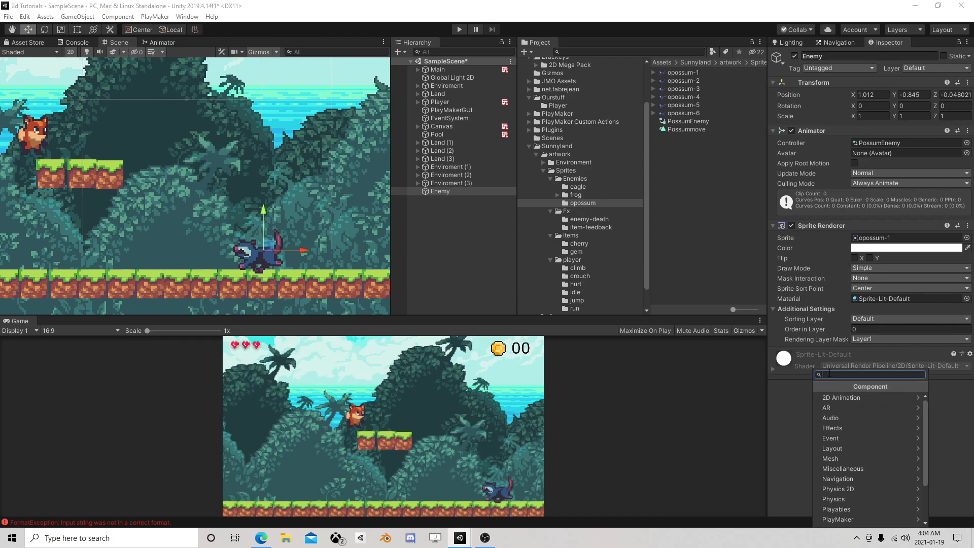
text(cap)
click(877, 407)
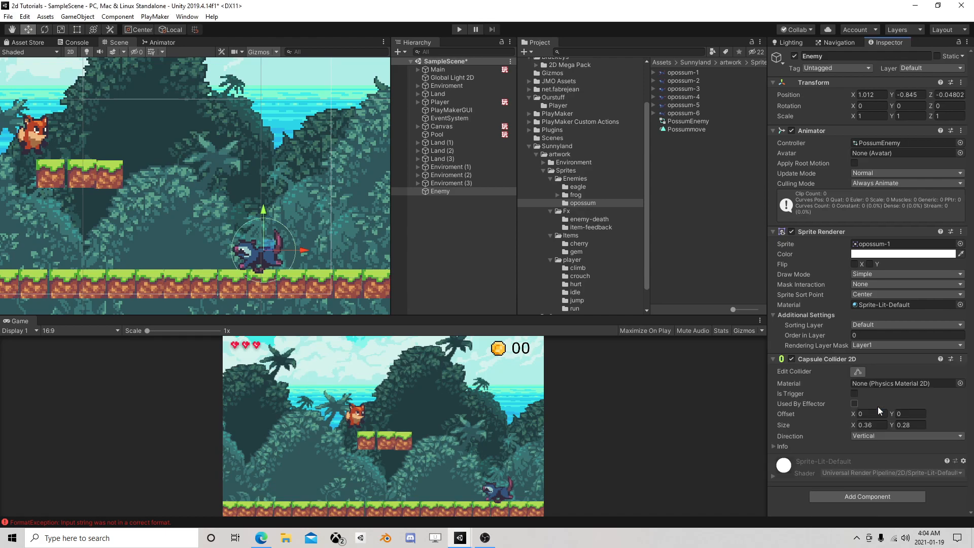
- Fit Enemy's capsule collider to the possum with Horizontal direction, size X 0.34, Y 0.19, and offset X -0.03, Y -0.01
drag(849, 424, 848, 425)
click(862, 435)
click(885, 457)
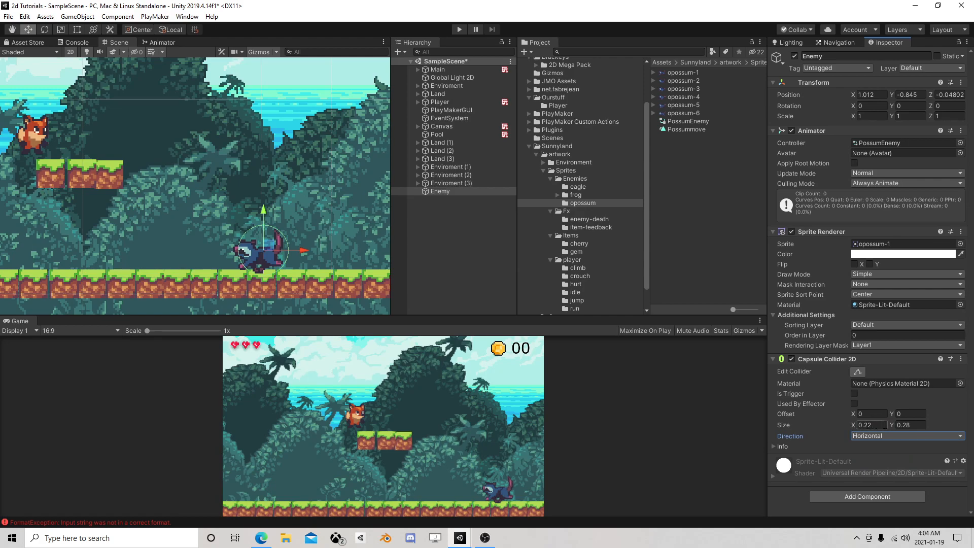
drag(890, 425, 886, 426)
drag(854, 424, 896, 425)
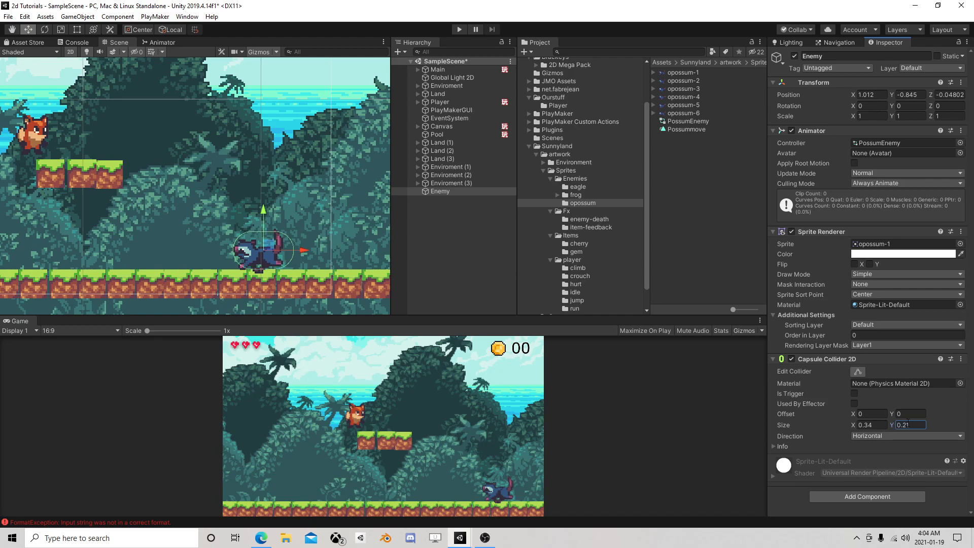
drag(910, 426, 904, 425)
text(19)
drag(890, 413, 851, 413)
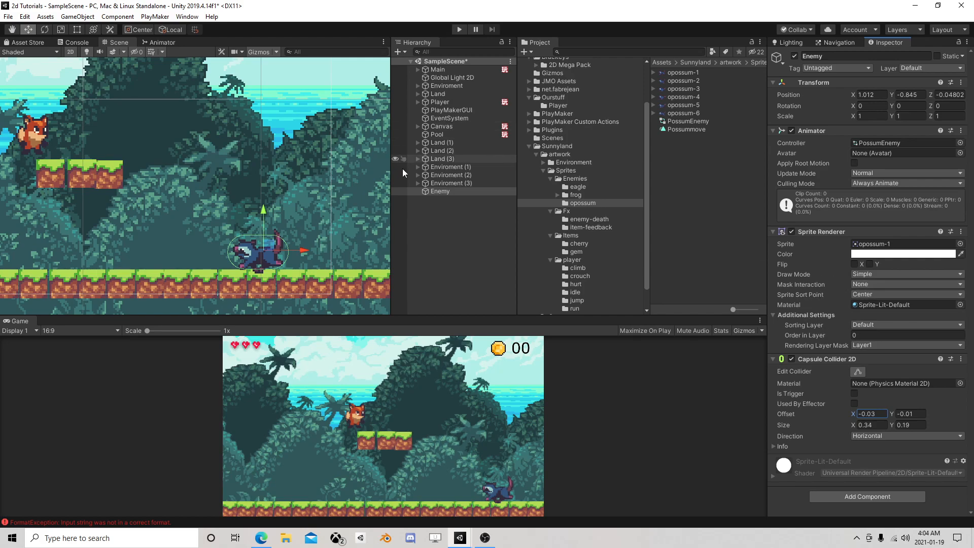
- Play-test the scene briefly with the Enemy in place, and stop the test
click(460, 31)
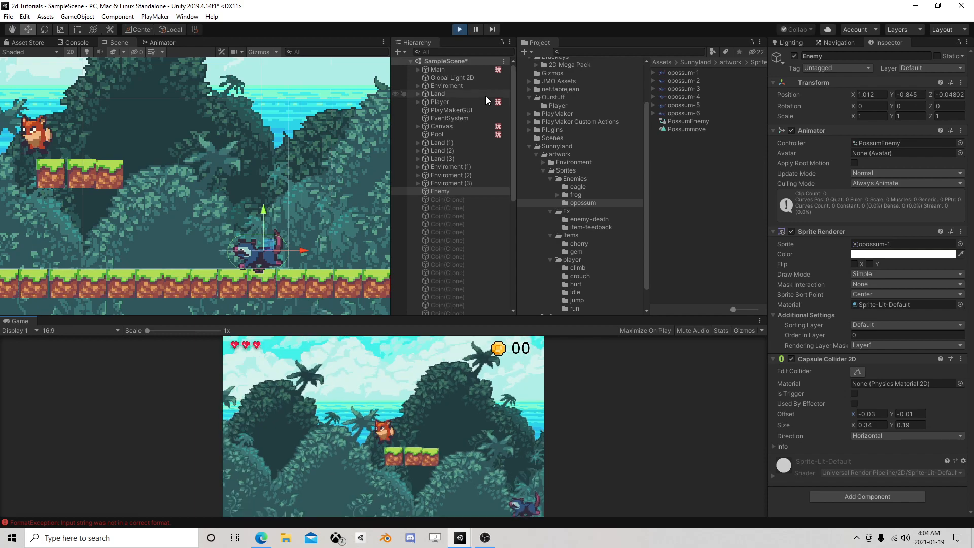
click(460, 31)
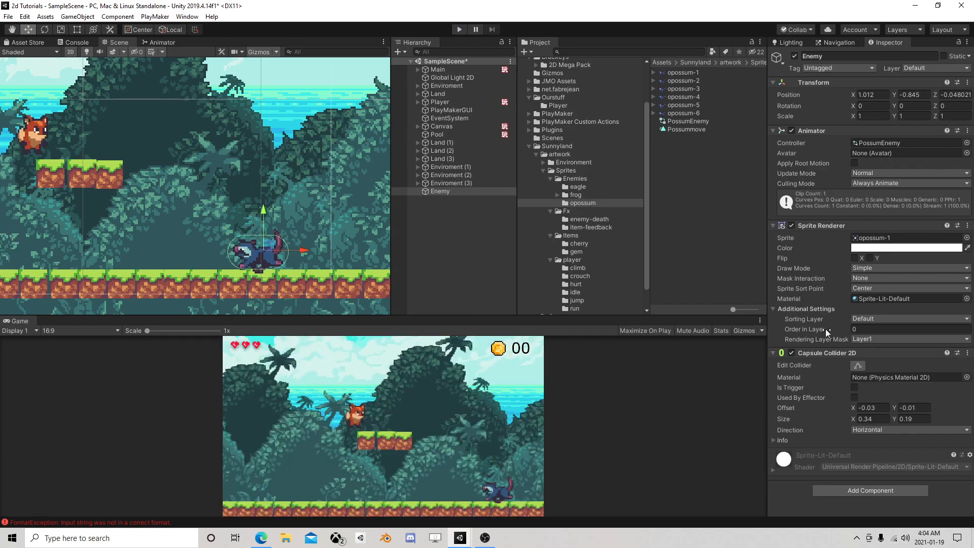
- Add a Rigidbody 2D component to the Enemy object with Collision Detection set to Continuous
click(865, 490)
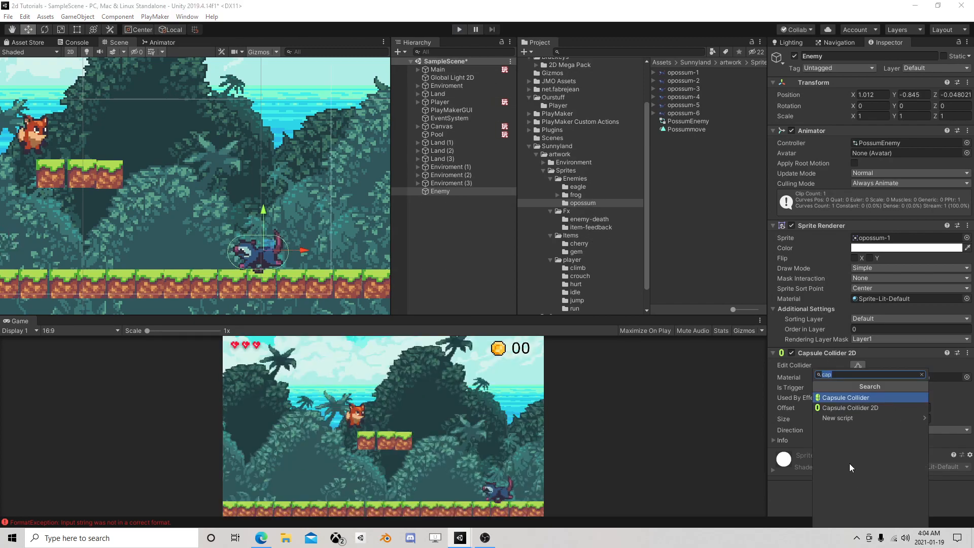
text(ri)
click(854, 408)
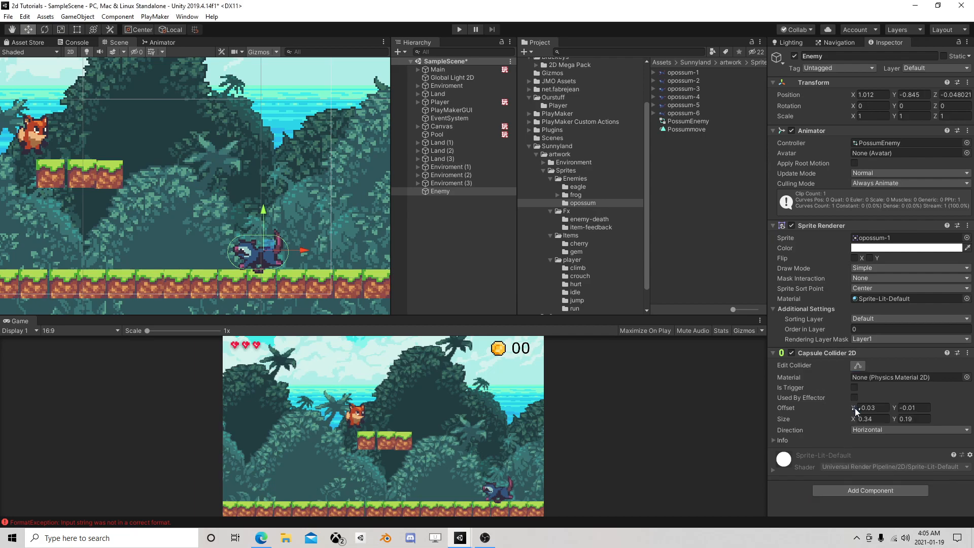
click(870, 412)
click(877, 435)
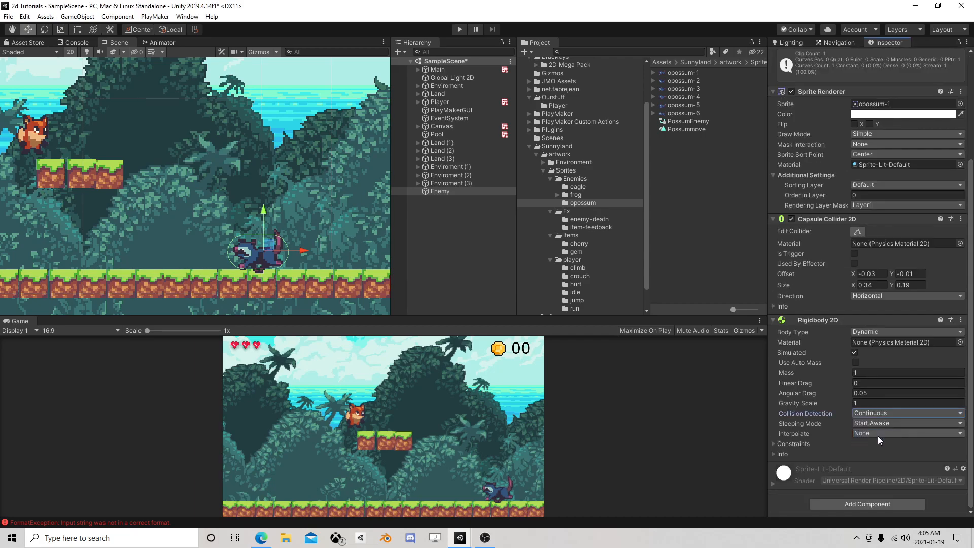
click(774, 443)
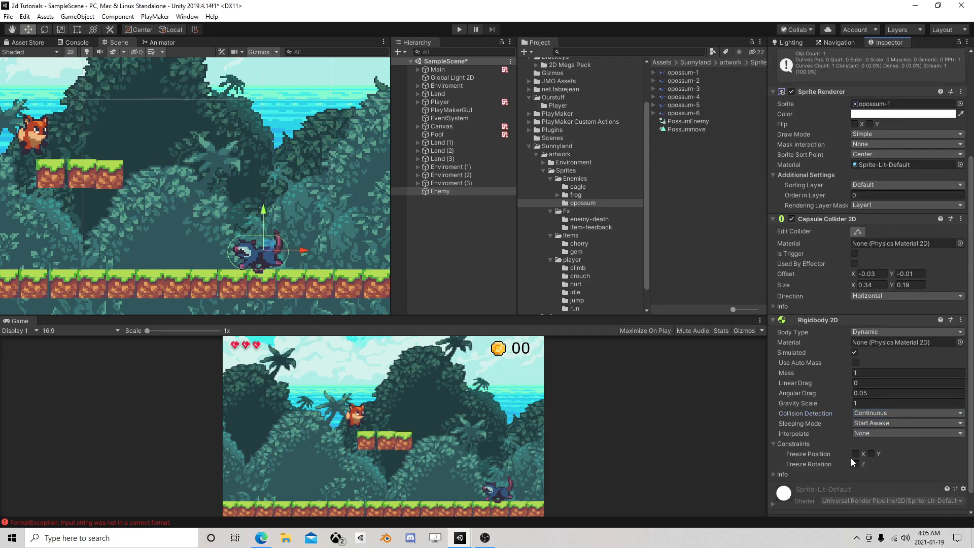
click(774, 443)
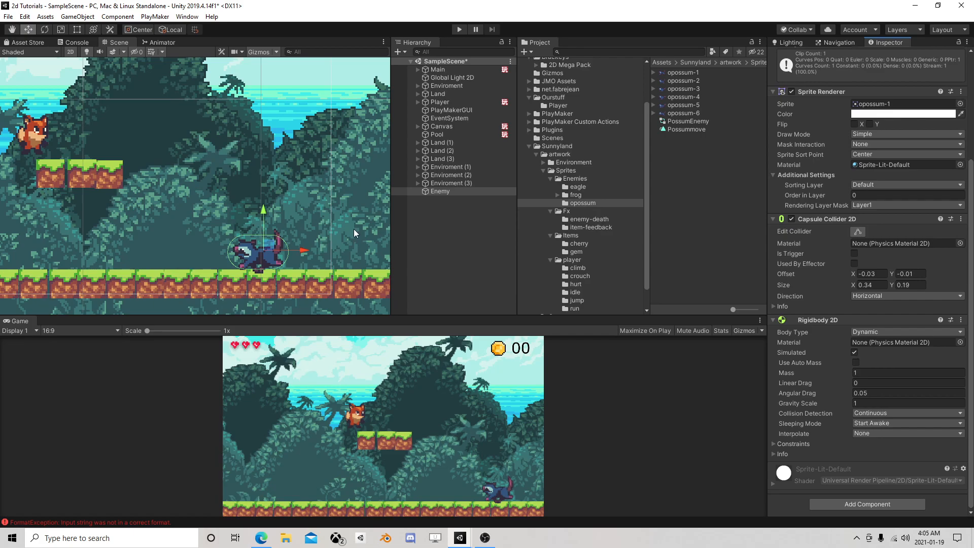
- Create a layer named Enemy in User Layer 10 and assign it to the Enemy object
scroll(804, 145, up, 4)
click(901, 68)
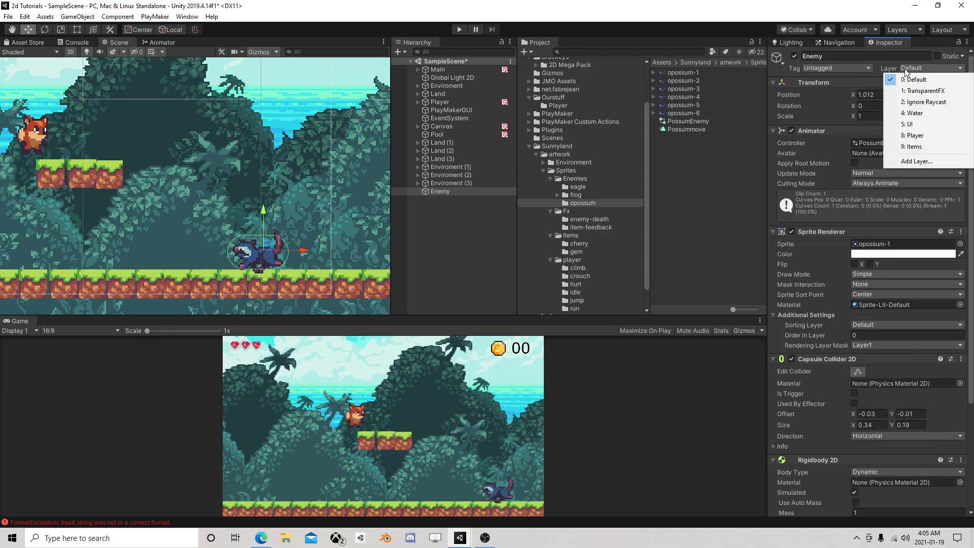
click(928, 161)
click(860, 215)
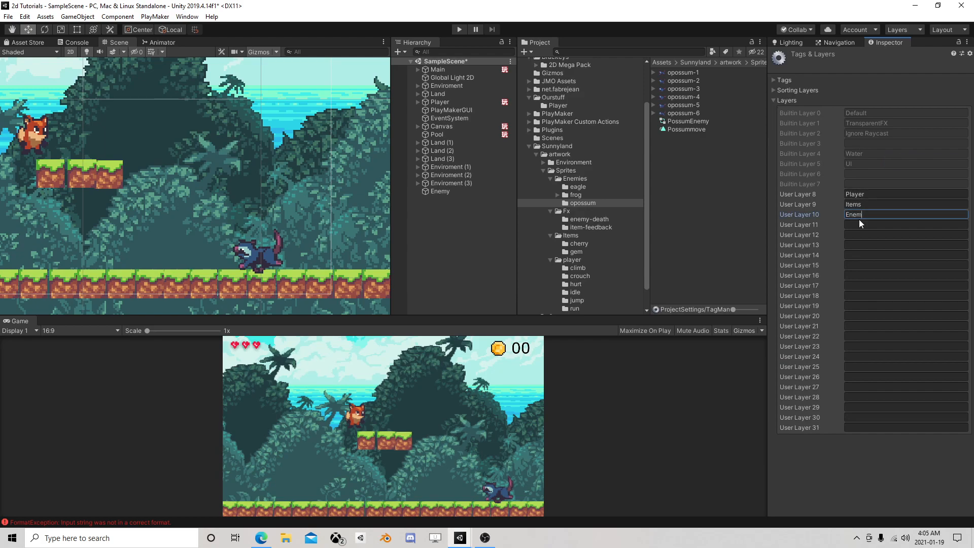
click(461, 191)
click(910, 68)
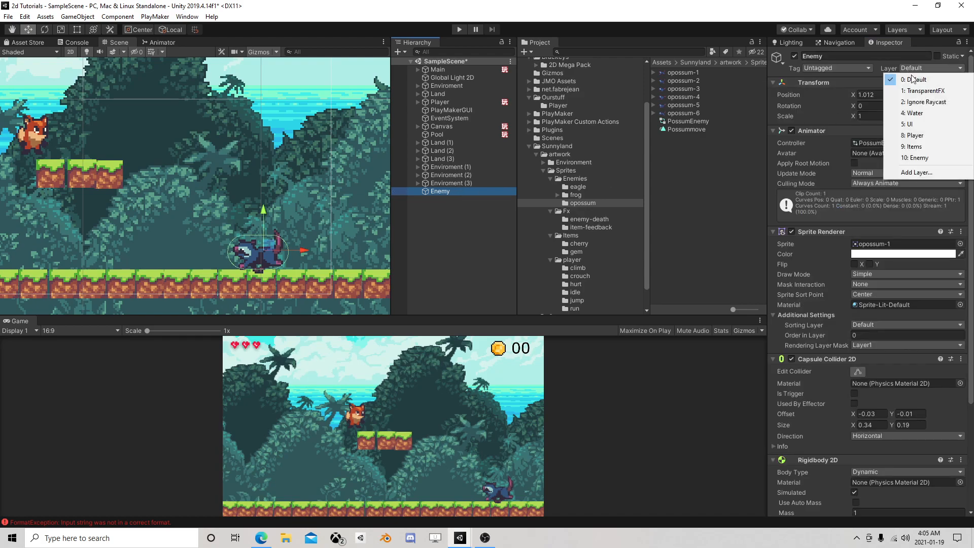
click(919, 159)
- Create a tag named Enemy and assign it to the Enemy object
click(820, 68)
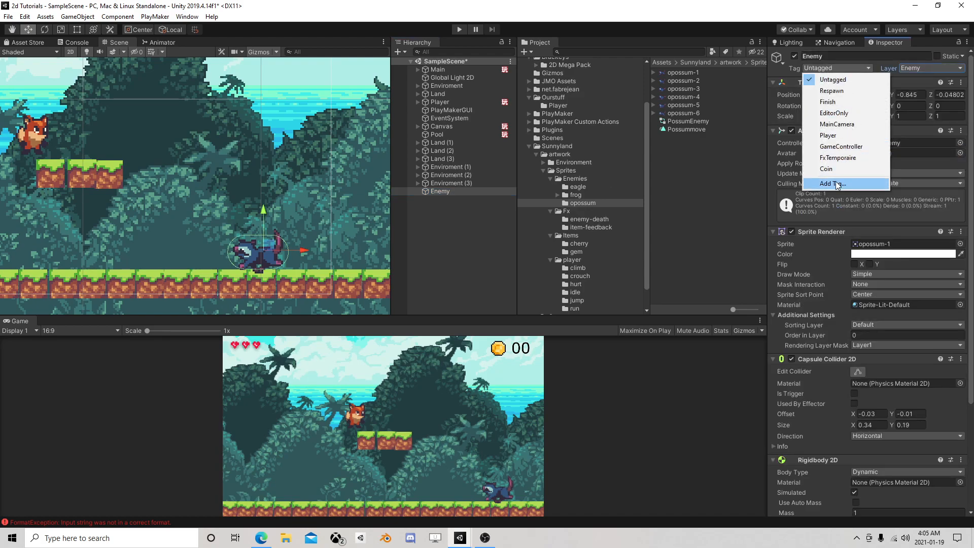
click(834, 183)
click(946, 114)
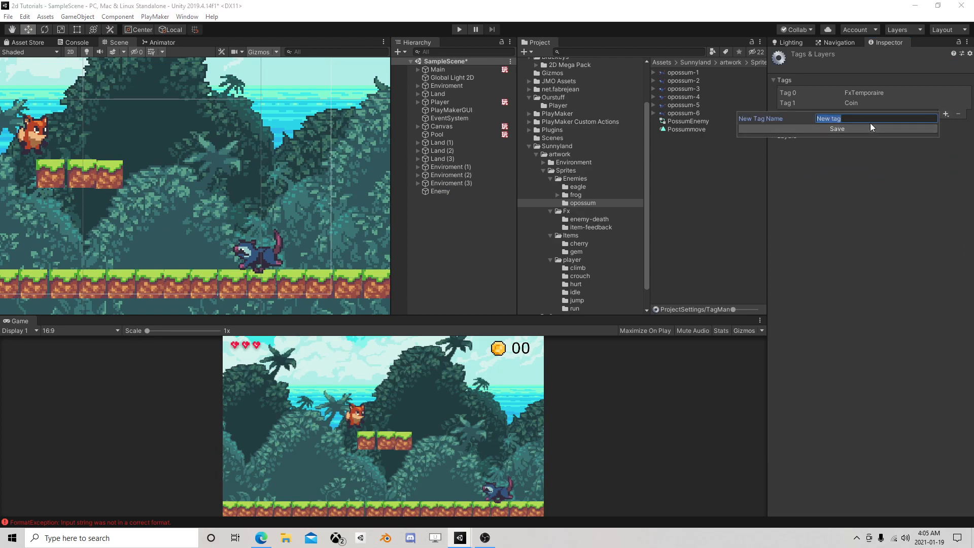
text(Enemy)
key(Return)
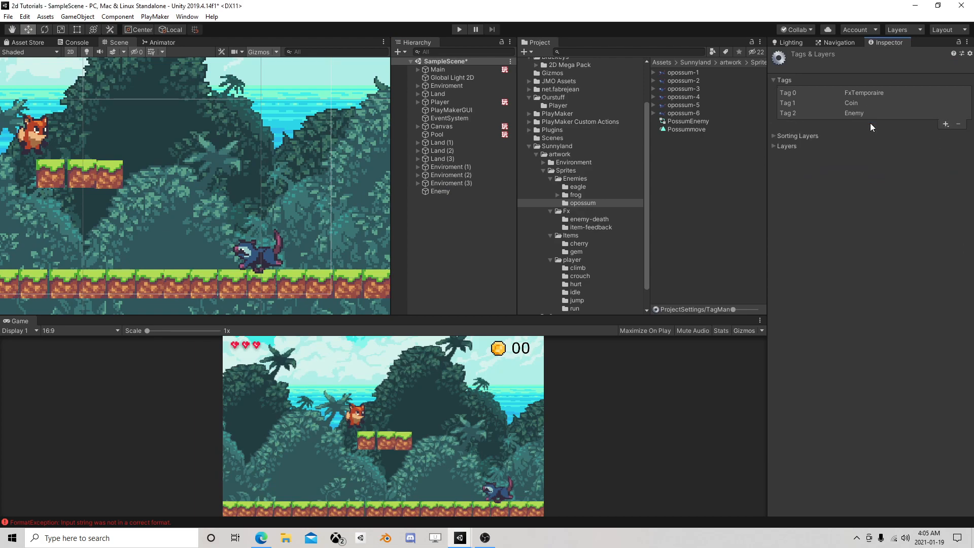
click(444, 193)
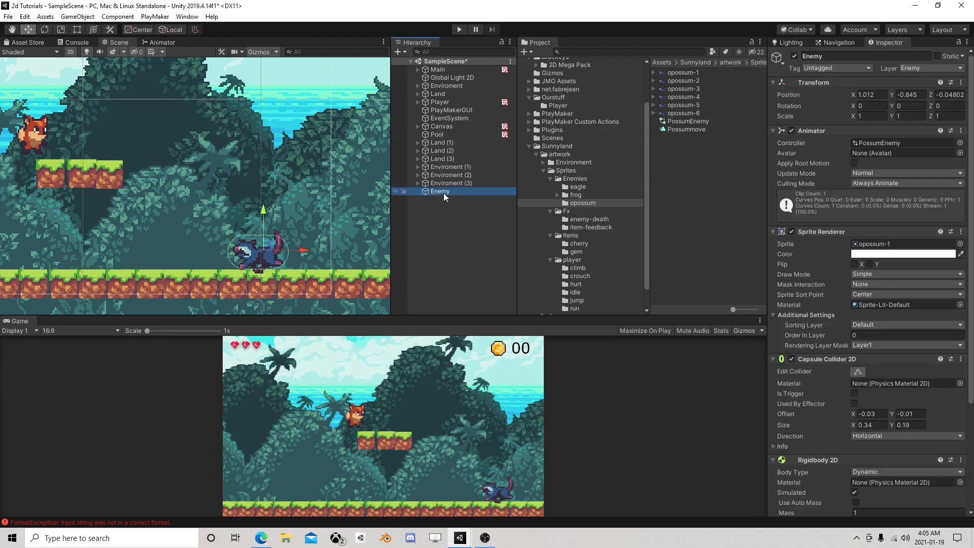
click(822, 68)
click(845, 181)
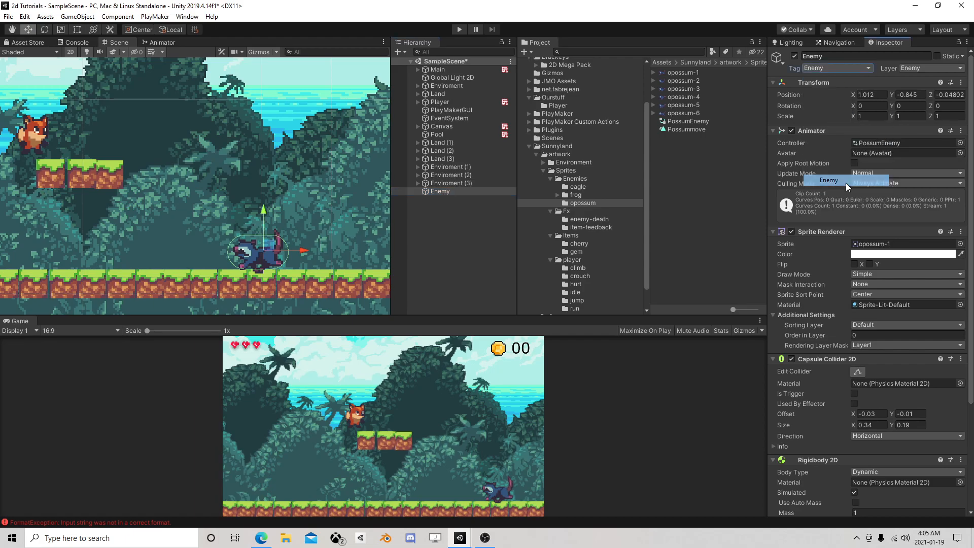
scroll(810, 284, down, 5)
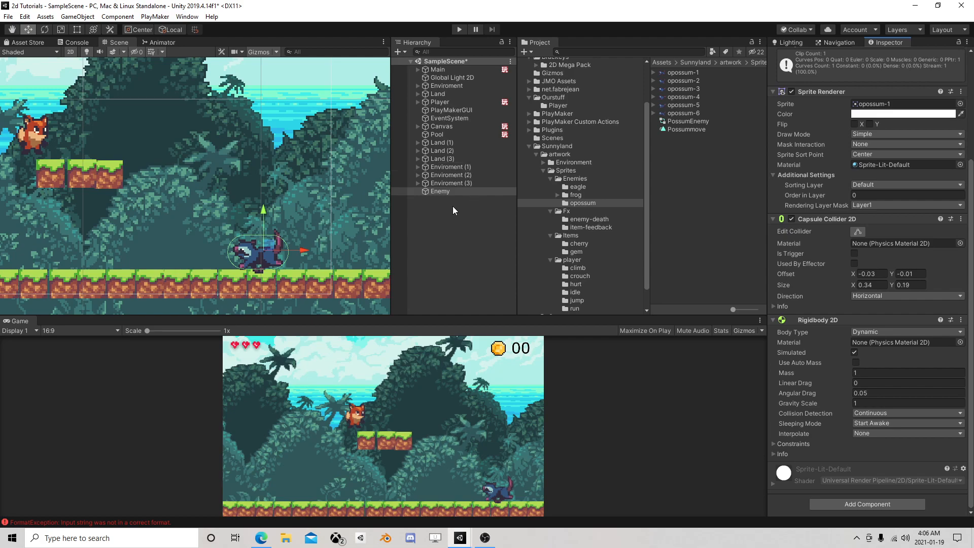
right_click(449, 193)
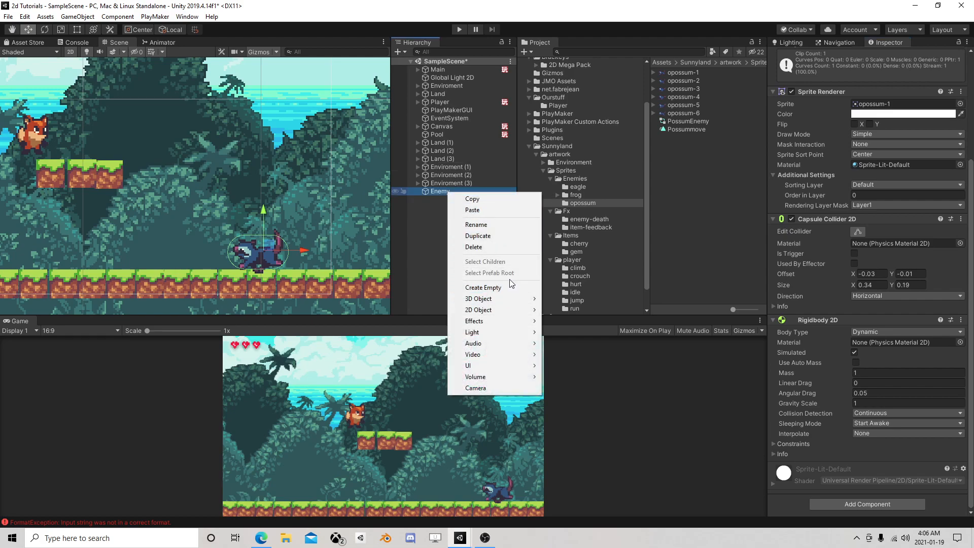
mouse_move(503, 310)
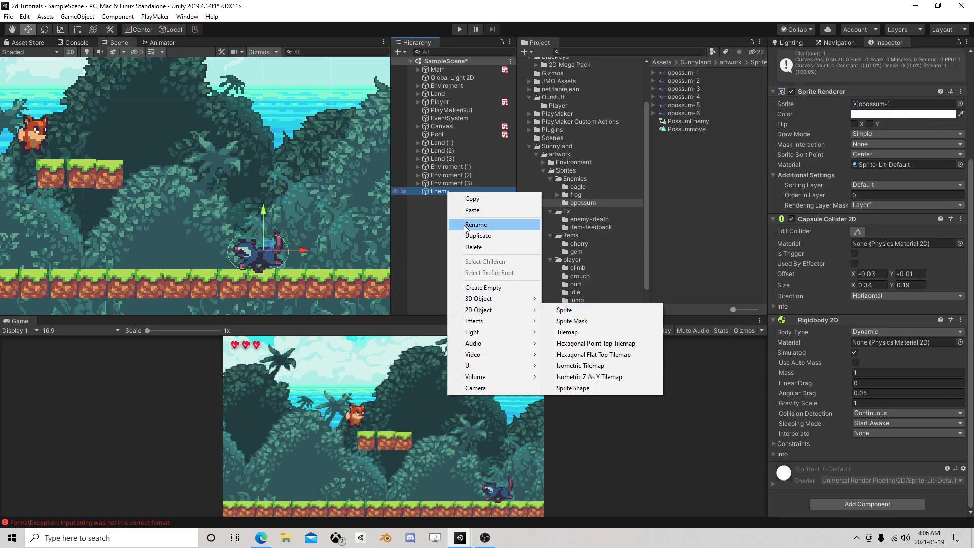
click(433, 196)
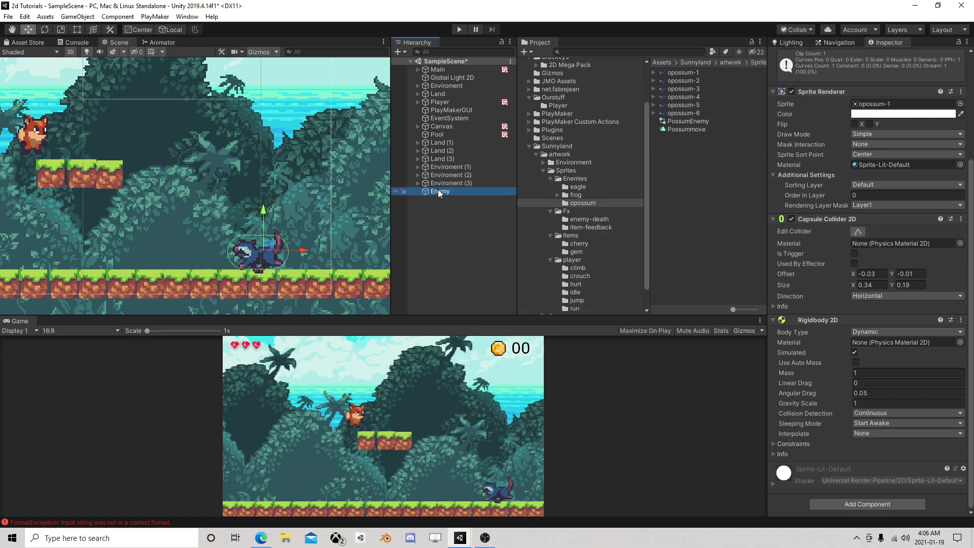
- Create an empty child object under Enemy and place it above the possum at about X -0.011, Y 0.086
right_click(437, 191)
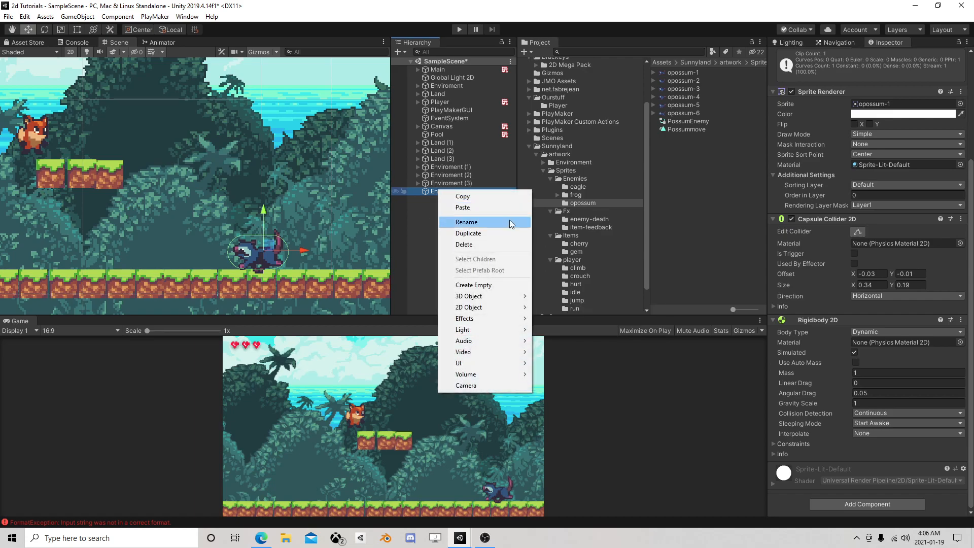
click(487, 286)
drag(266, 210, 262, 196)
drag(304, 234, 316, 236)
- Add a Box Collider 2D to the new child object with size X 0.16, Y 0.07, and make it a trigger
click(832, 136)
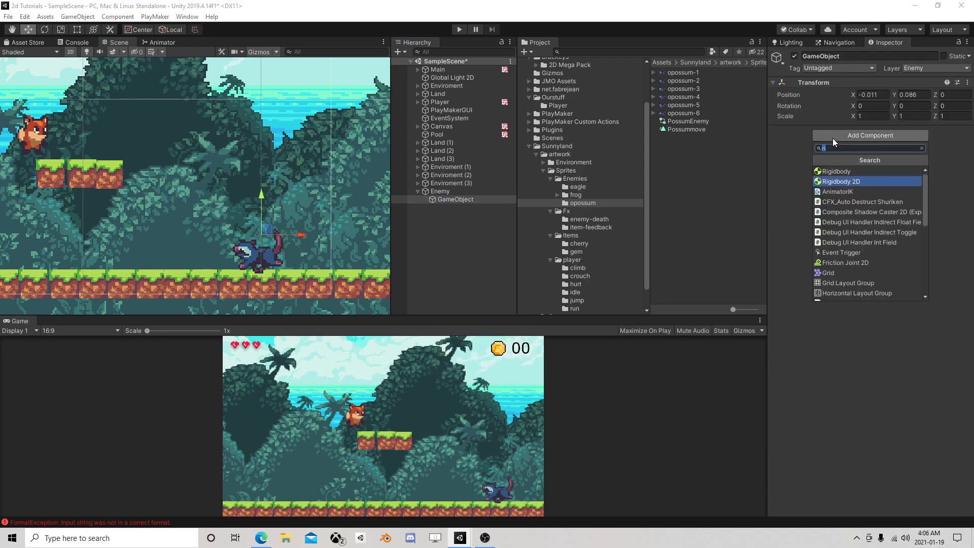
text(box)
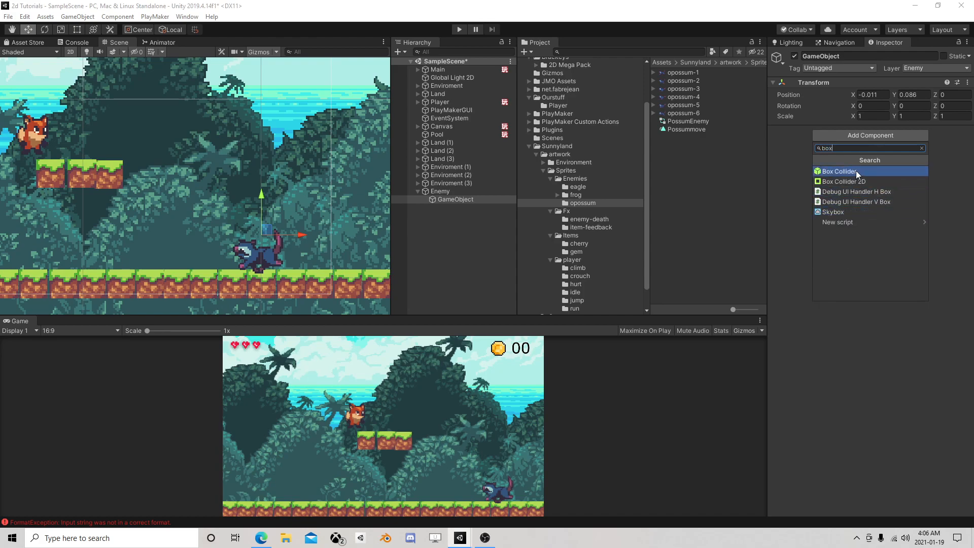
click(863, 181)
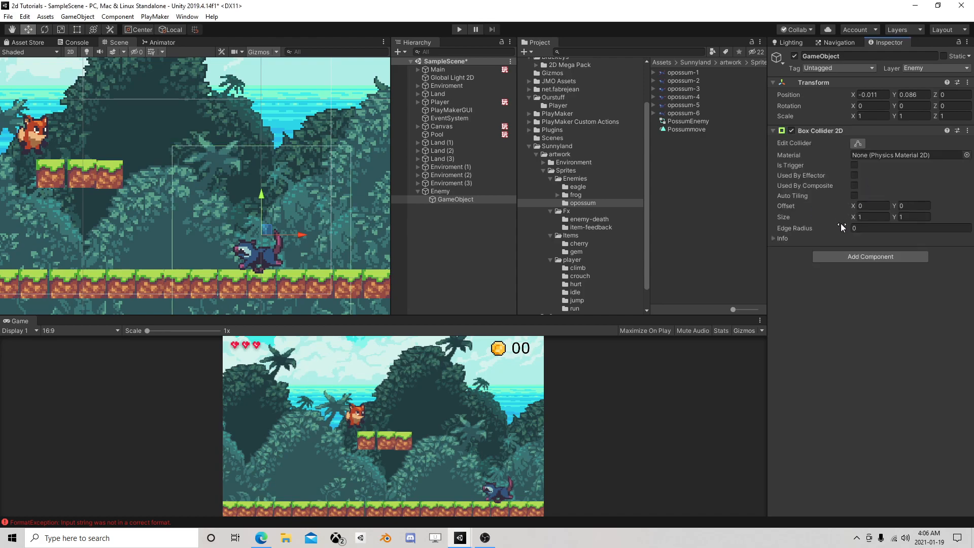
mouse_move(855, 217)
mouse_down()
mouse_move(838, 218)
mouse_move(893, 217)
mouse_move(874, 217)
mouse_up()
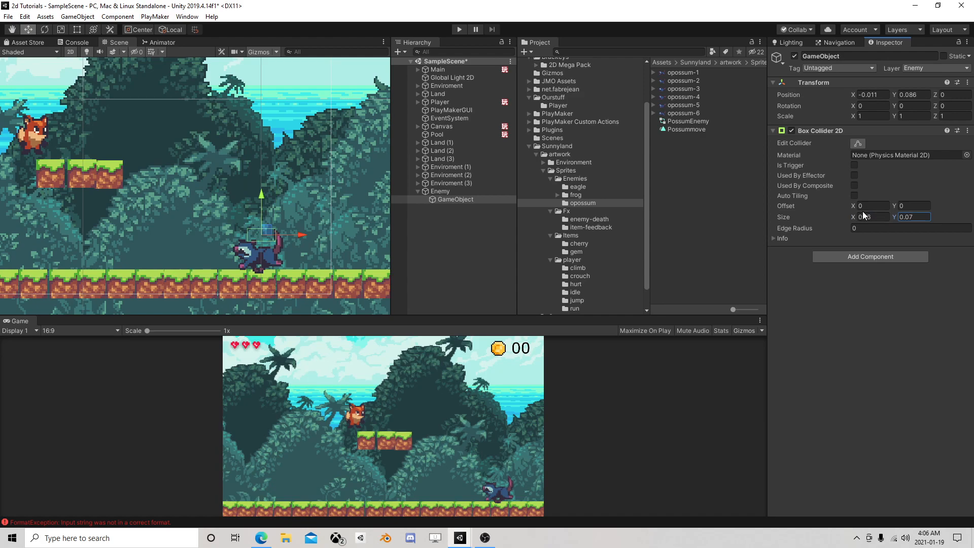
click(854, 167)
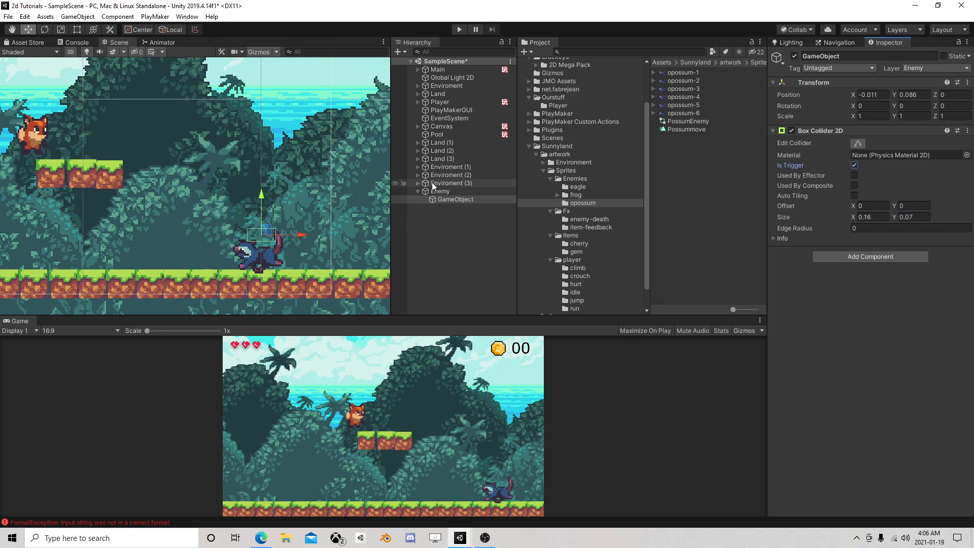
- Reposition the trigger child object over the possum's back at about X -0.022, Y 0.106
click(459, 191)
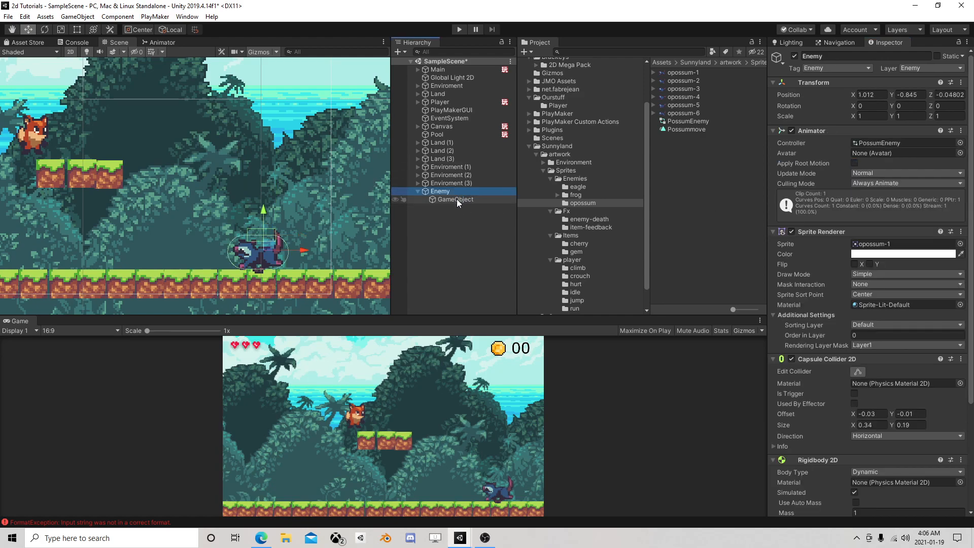
click(457, 199)
drag(261, 193, 262, 189)
drag(300, 230, 297, 230)
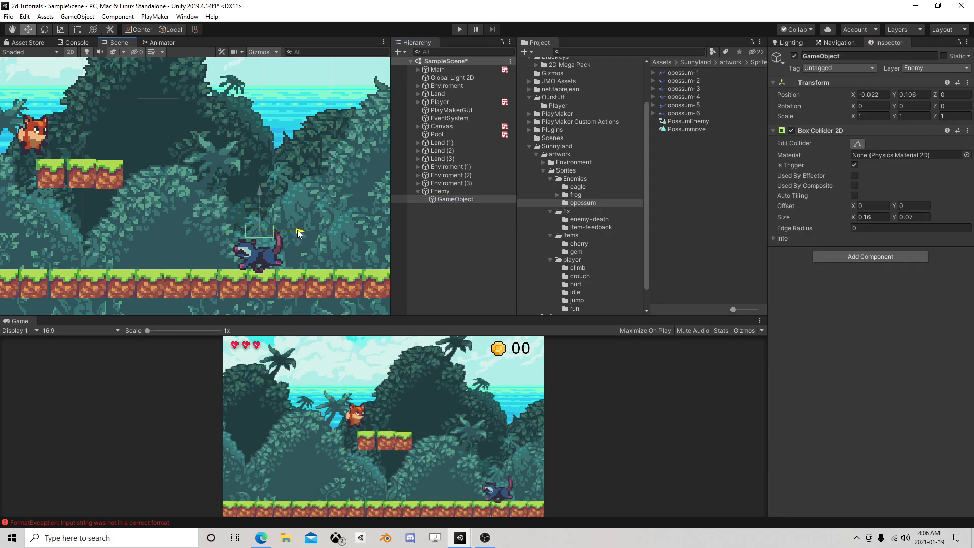
- Rename Enemy's trigger child object to KillSpot
click(449, 191)
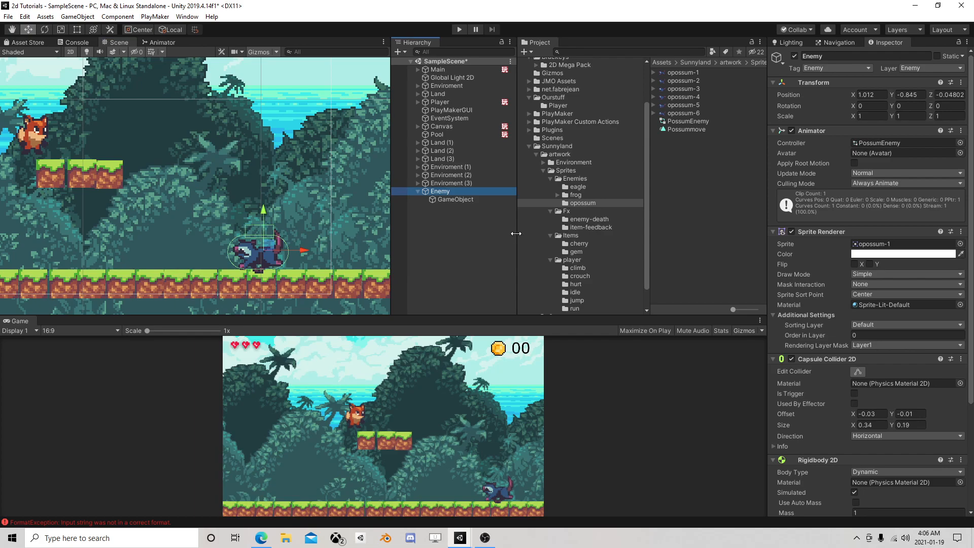
click(475, 202)
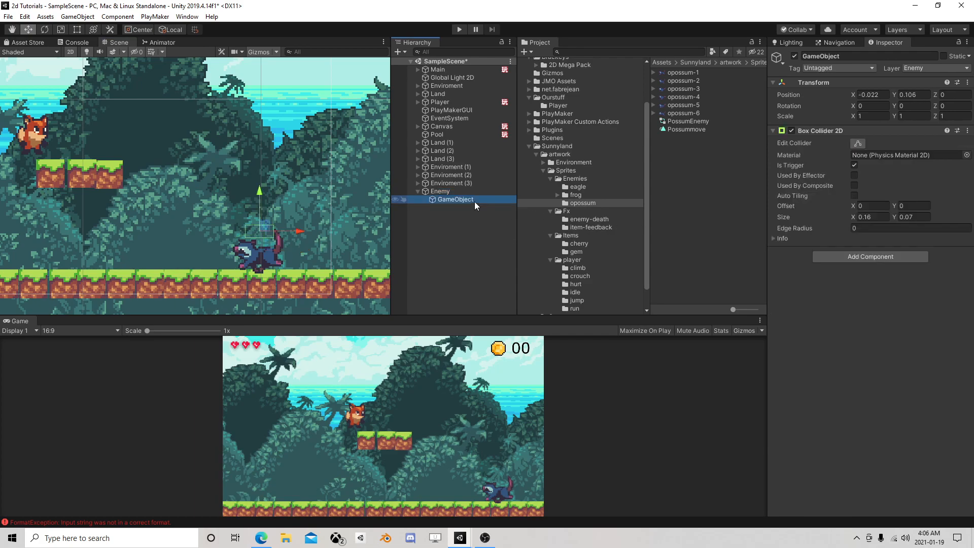
click(479, 201)
text(K)
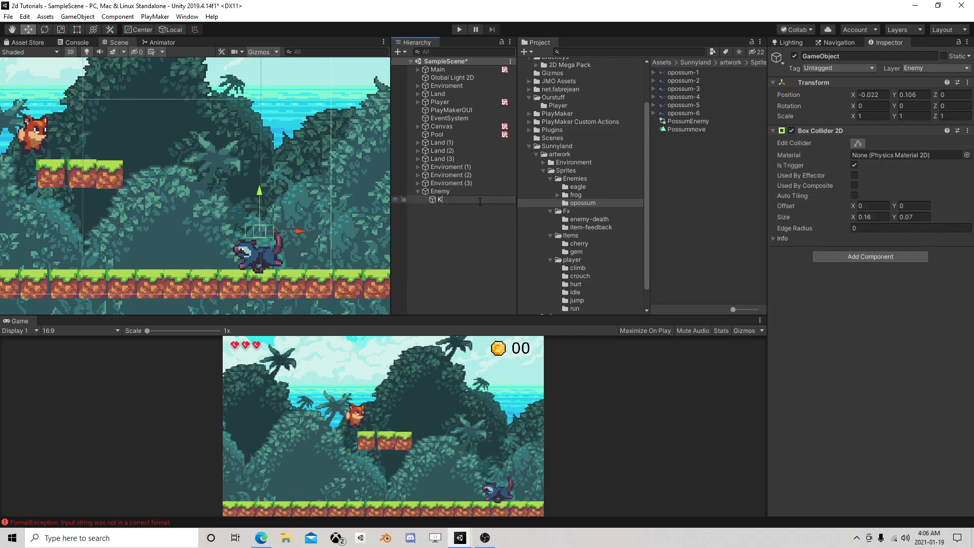
text(illSpot)
key(Return)
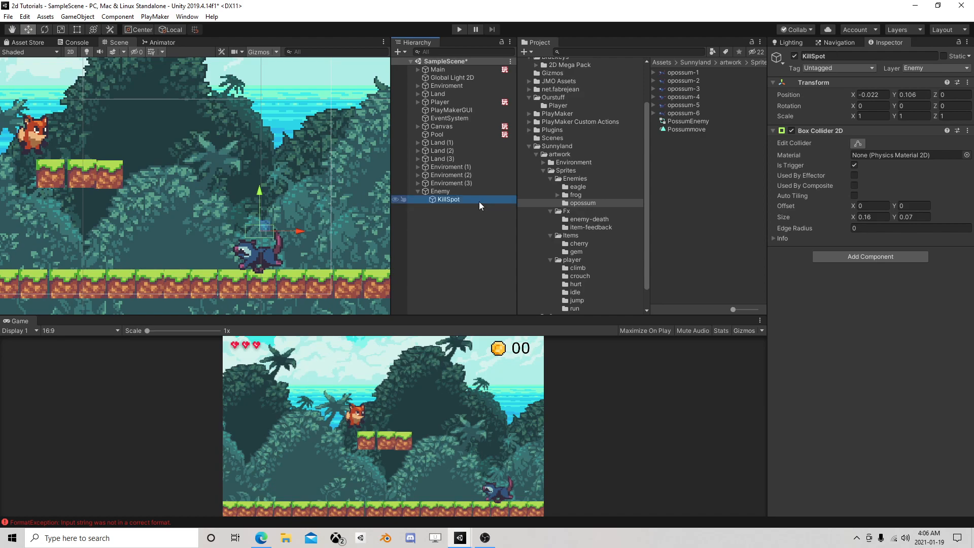
- Create a second empty child object under Enemy and move it to the possum's head at about X -0.168
click(465, 191)
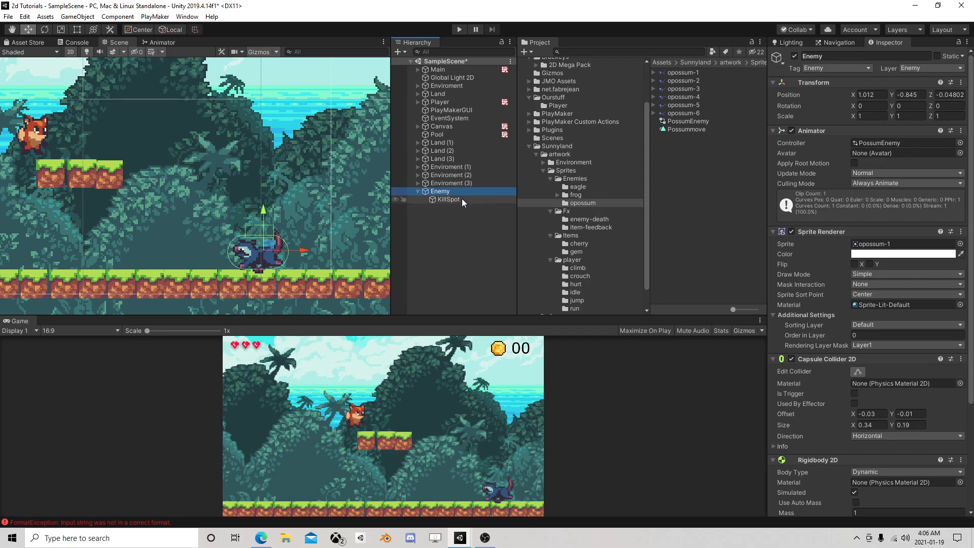
right_click(459, 193)
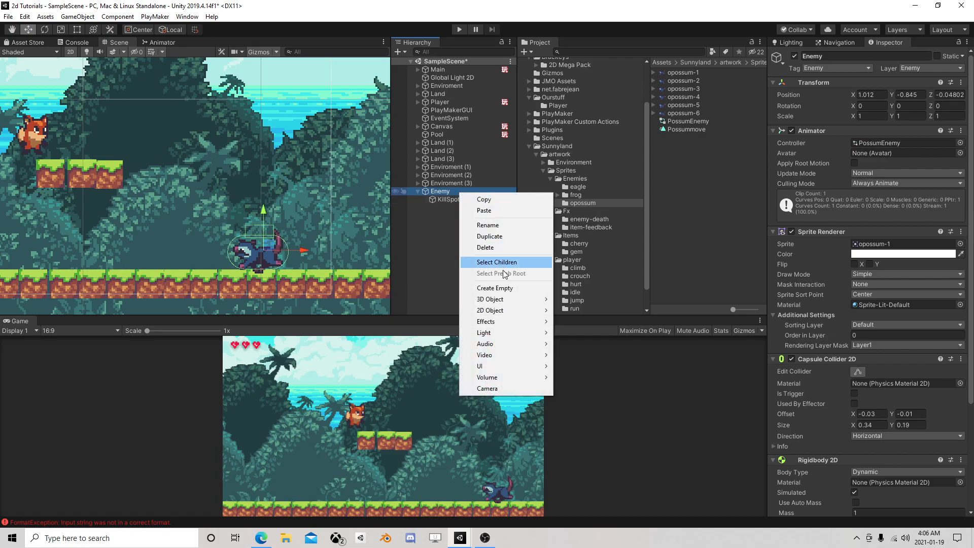
click(497, 288)
drag(305, 248, 275, 250)
- Add a Box Collider 2D to the second child object with size X 0.07, Y 0.16 and offset X -0.03, Y -0.01
click(853, 135)
click(855, 181)
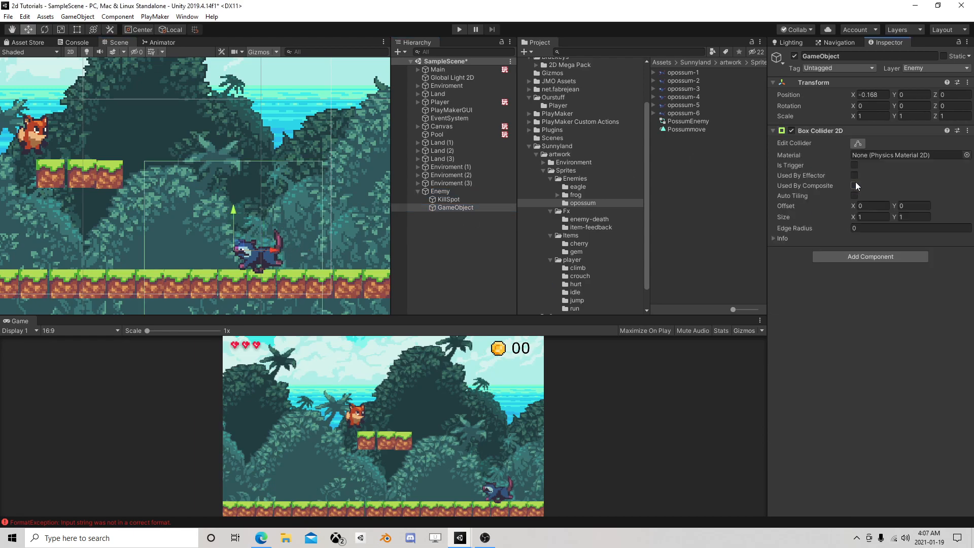
mouse_move(855, 218)
mouse_down()
mouse_move(838, 217)
mouse_move(893, 215)
mouse_move(888, 203)
mouse_move(850, 205)
mouse_up()
key(Tab)
click(852, 215)
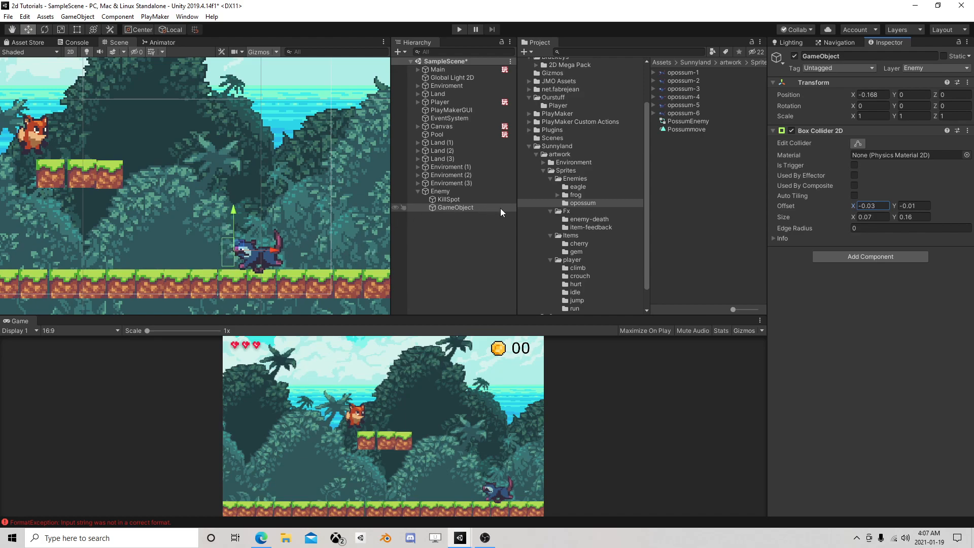
- Make the second Enemy child's Box Collider 2D a trigger and rename the child AttackTrigger
click(449, 208)
click(854, 165)
click(468, 210)
click(471, 208)
text(Attack)
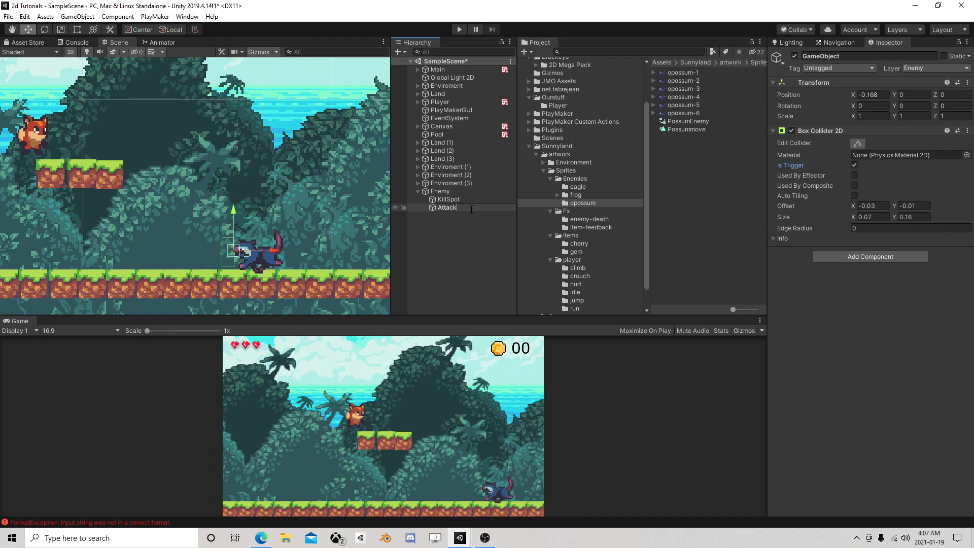
text(Trigger)
key(Return)
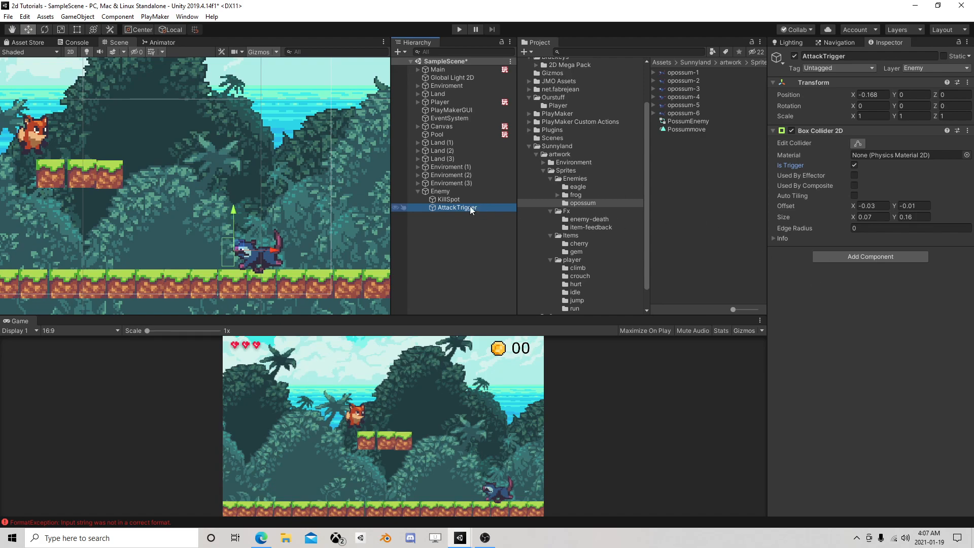
- Add a PlayMakerFSM component to AttackTrigger and open its FSM for editing
click(847, 257)
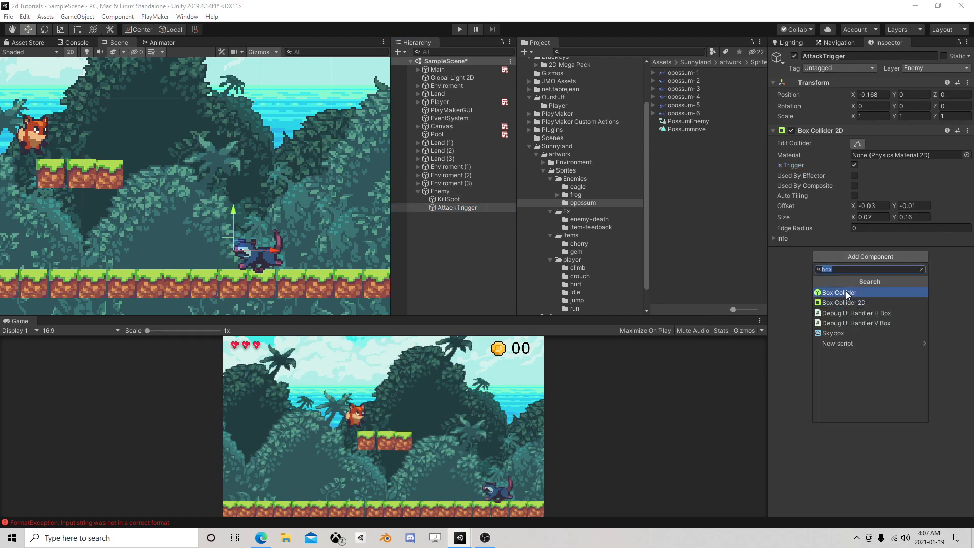
text(fs)
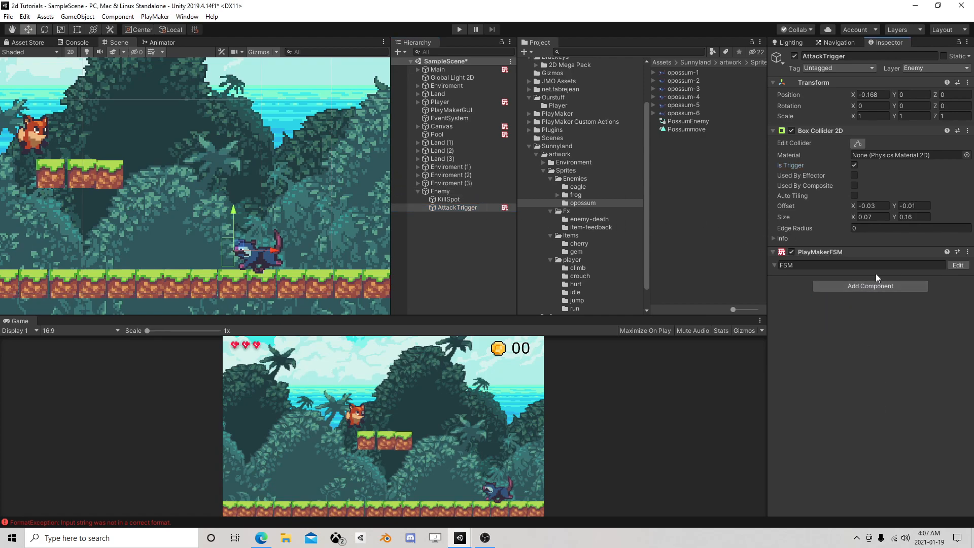
click(949, 264)
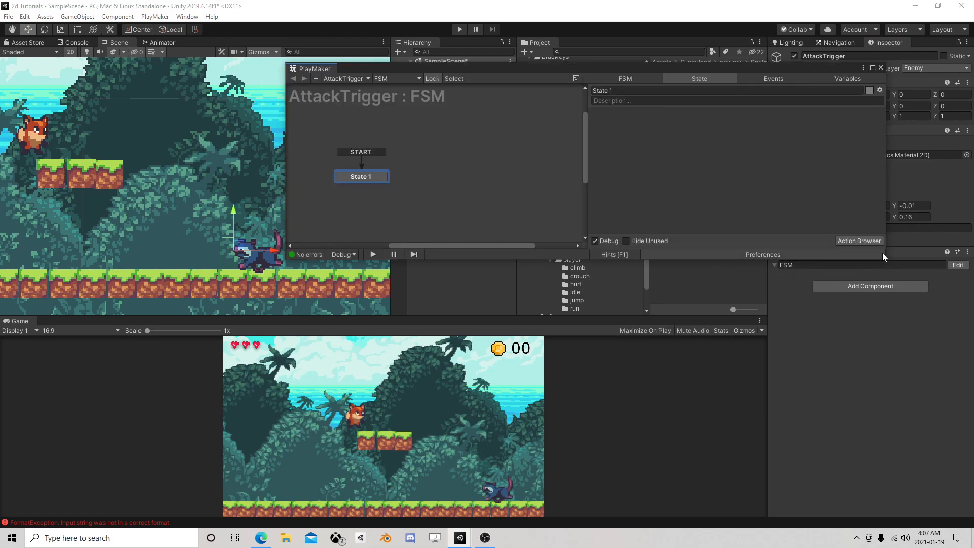
- Add a Trigger2D Event action to State 1 with Collide Tag Player and a new send event named HitPlayer
click(858, 241)
text(trigger)
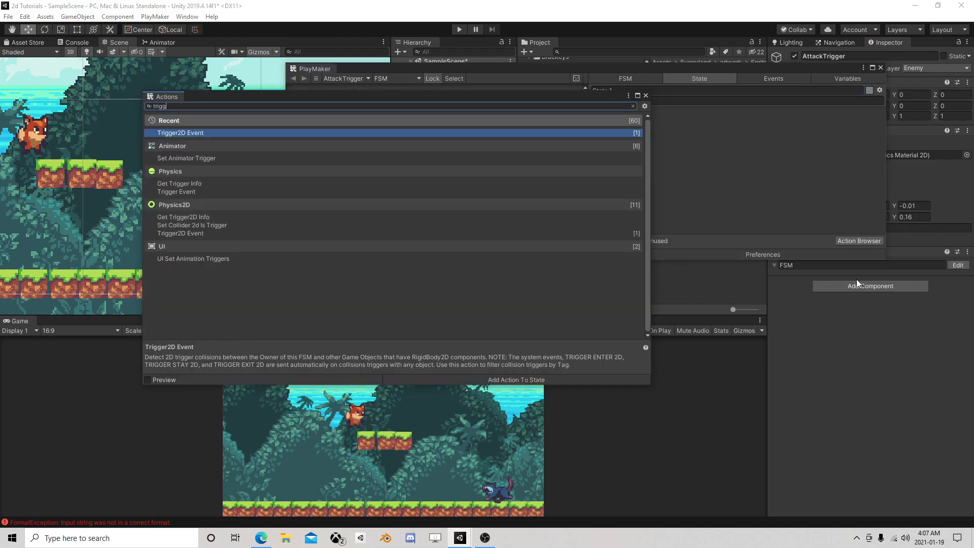
double_click(296, 132)
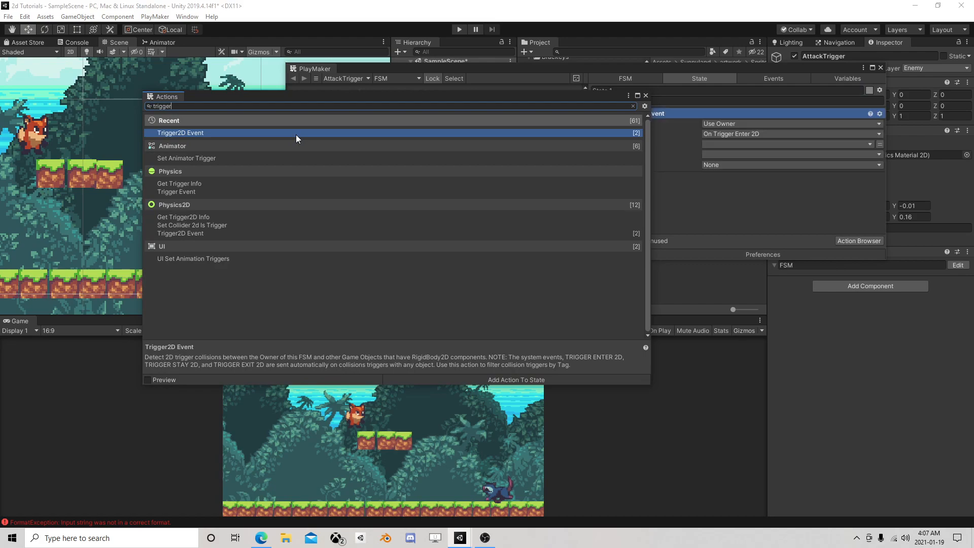
click(645, 96)
click(720, 144)
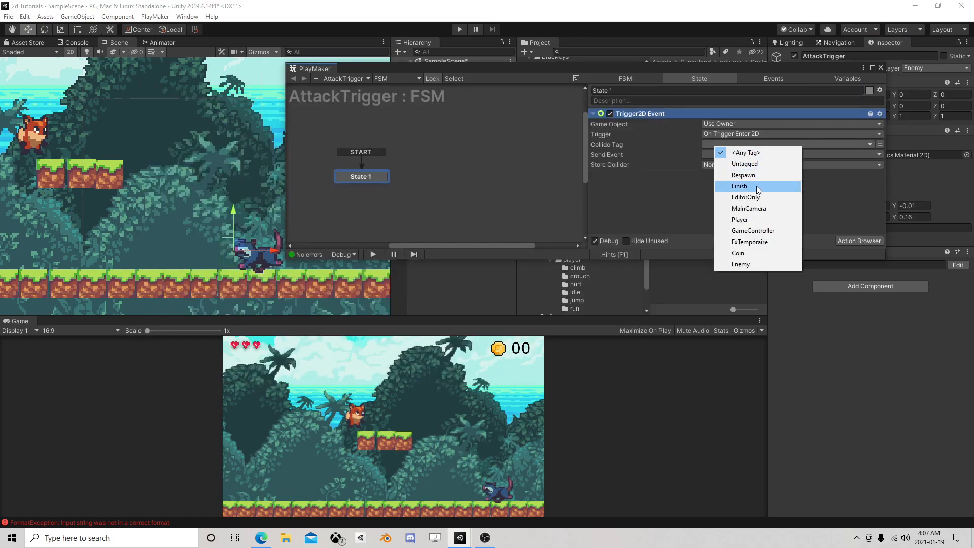
click(731, 218)
click(713, 154)
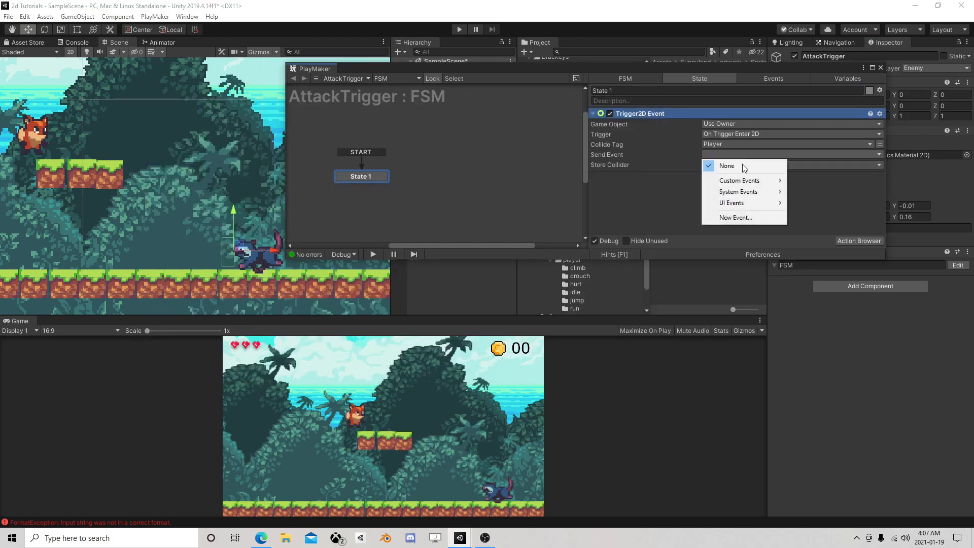
click(735, 217)
text(HitPlayer)
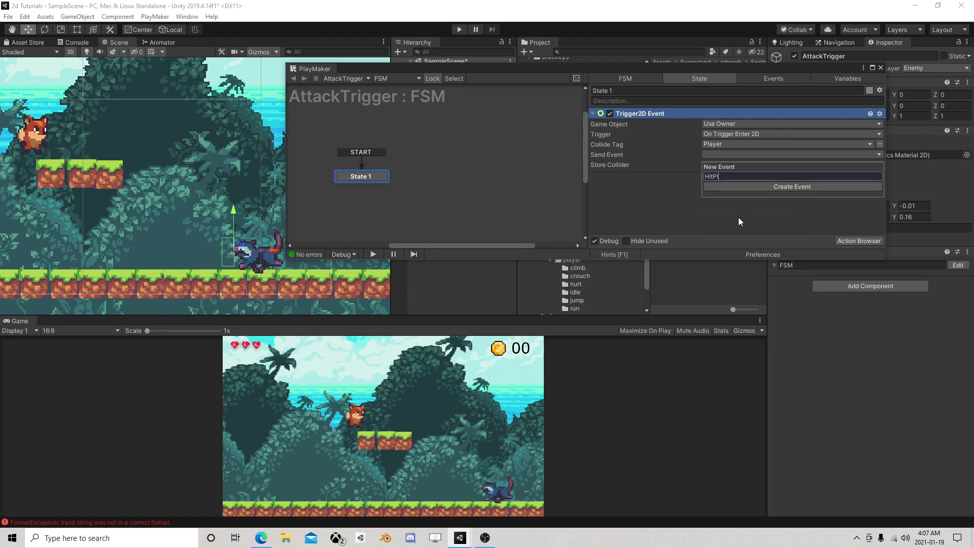
key(Return)
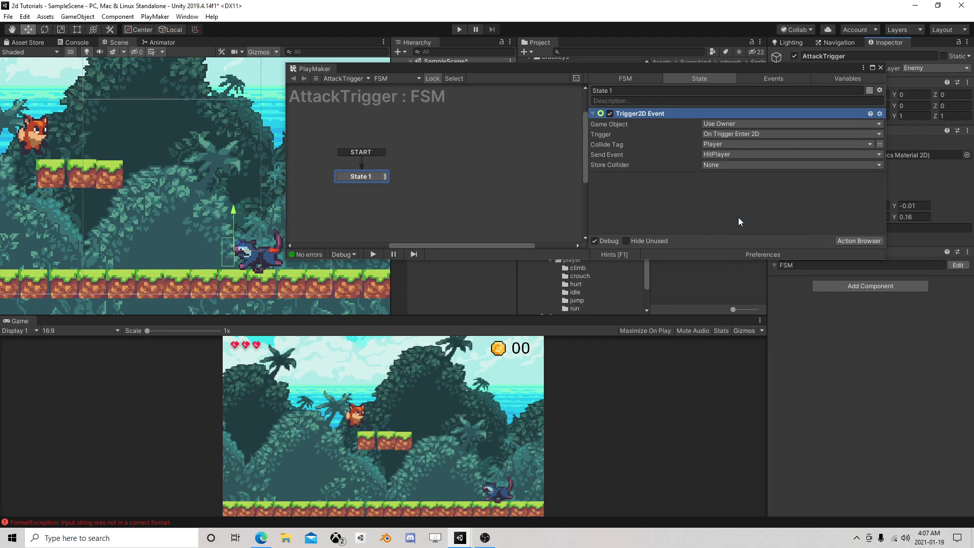
- Store the Trigger2D Event's collider in a new variable named Player
click(708, 165)
click(756, 192)
text(Player)
key(Return)
- Add a HitPlayer transition to State 1 and link it to a new State 2
right_click(375, 177)
mouse_move(403, 185)
click(518, 185)
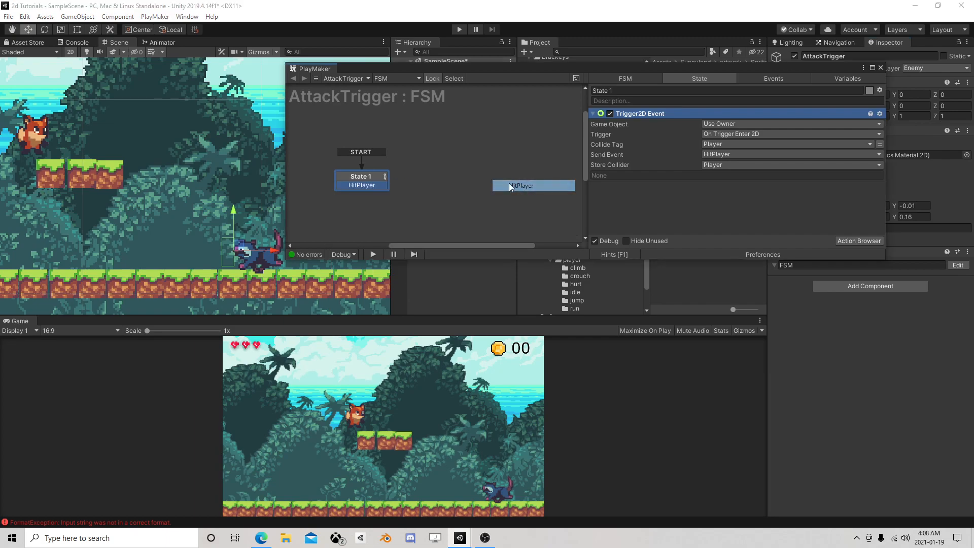
right_click(436, 185)
click(459, 188)
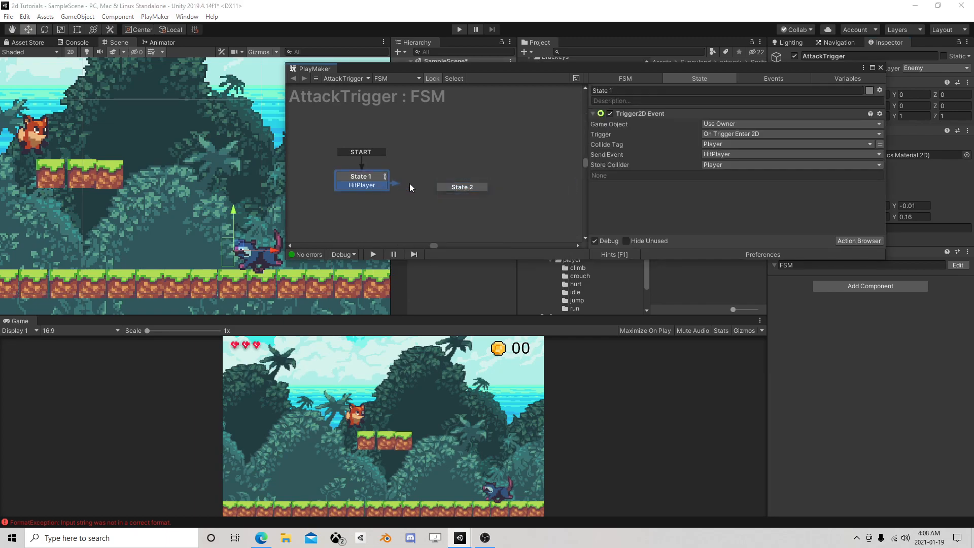
click(452, 186)
- Add a Send Event action to State 2 with its event target set to Game Object FSM
click(848, 240)
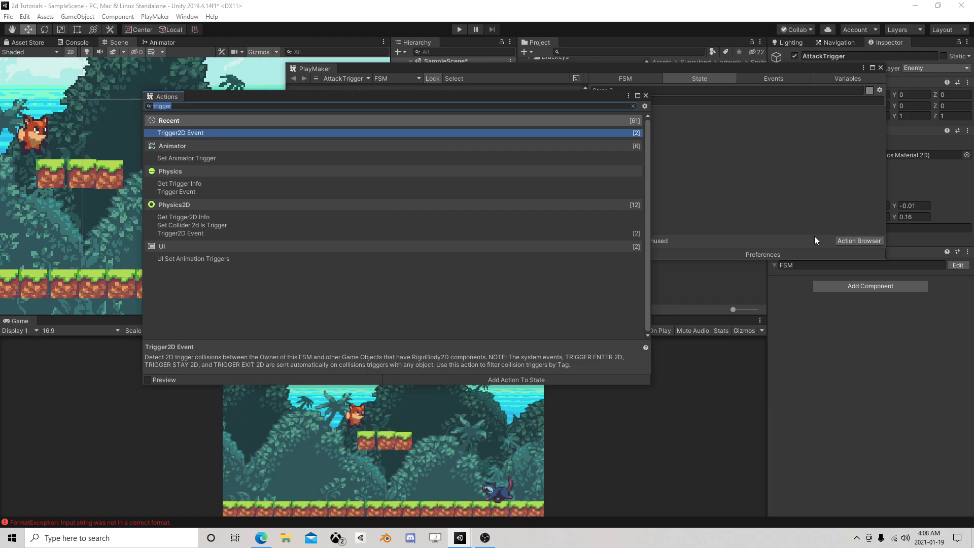
text(send)
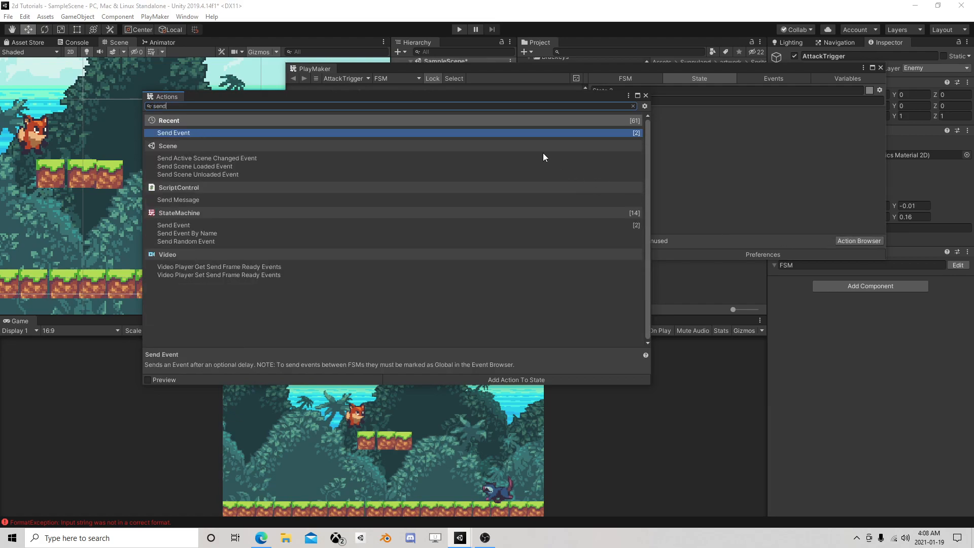
double_click(244, 133)
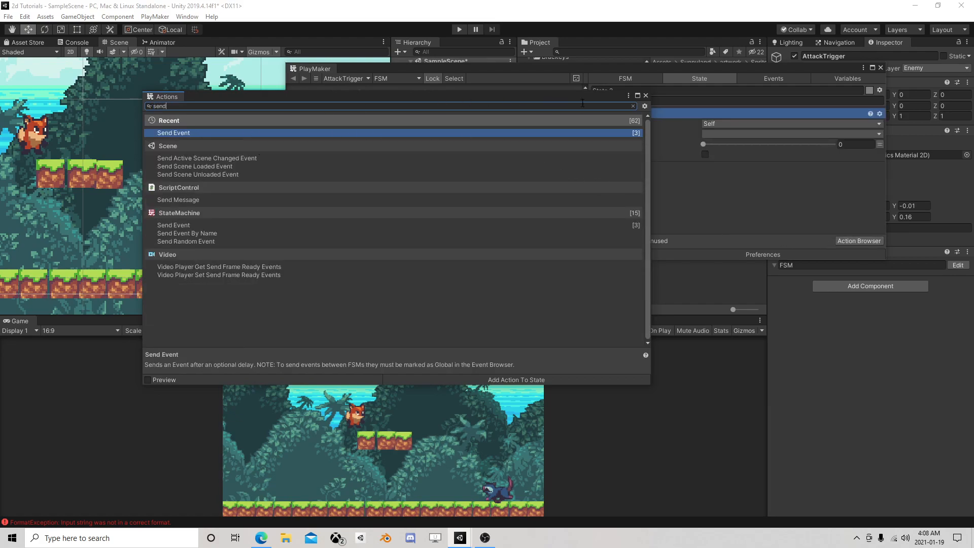
click(645, 95)
click(718, 123)
click(788, 158)
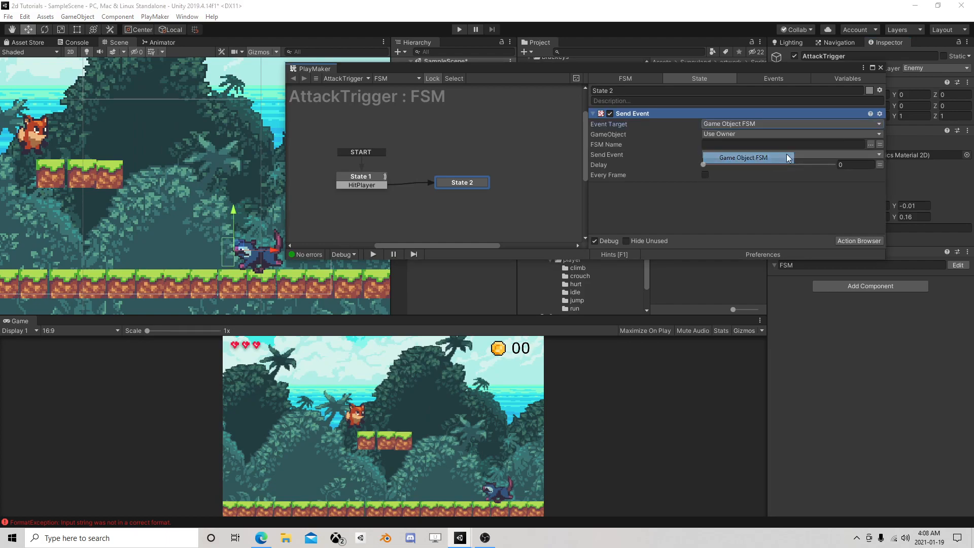
- Direct State 2's Send Event to the Player variable's Health FSM and send the global event Damage
click(865, 133)
click(750, 156)
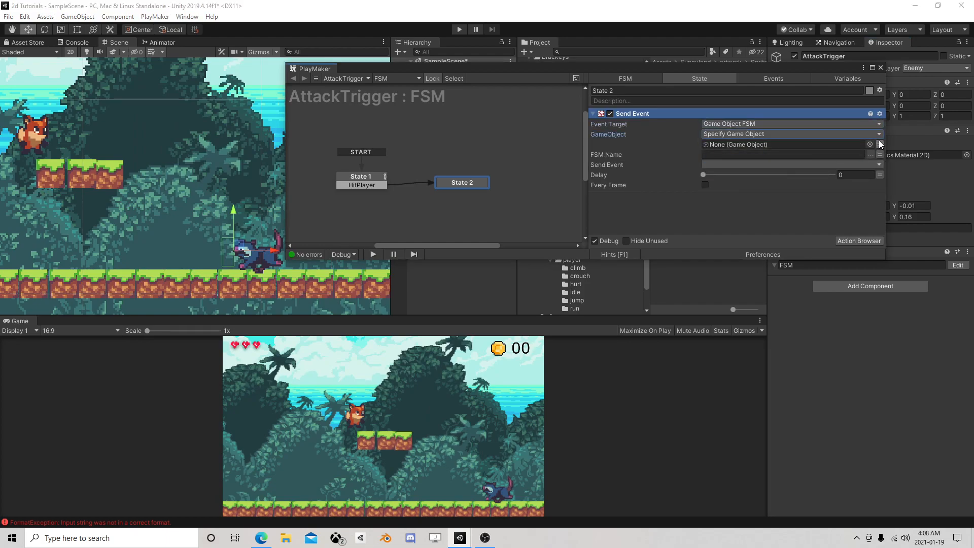
click(879, 144)
click(830, 144)
click(735, 163)
click(831, 163)
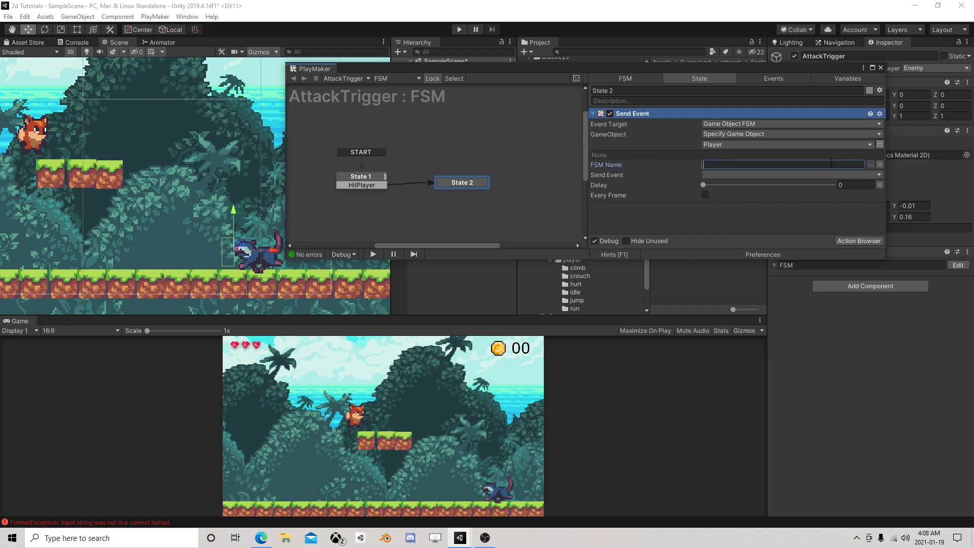
text(Health)
click(740, 175)
mouse_move(740, 201)
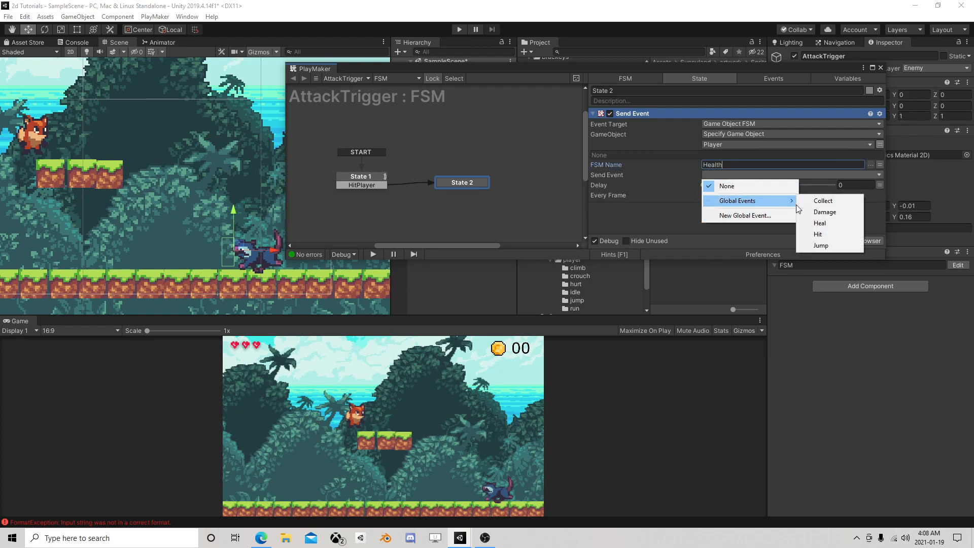
click(822, 212)
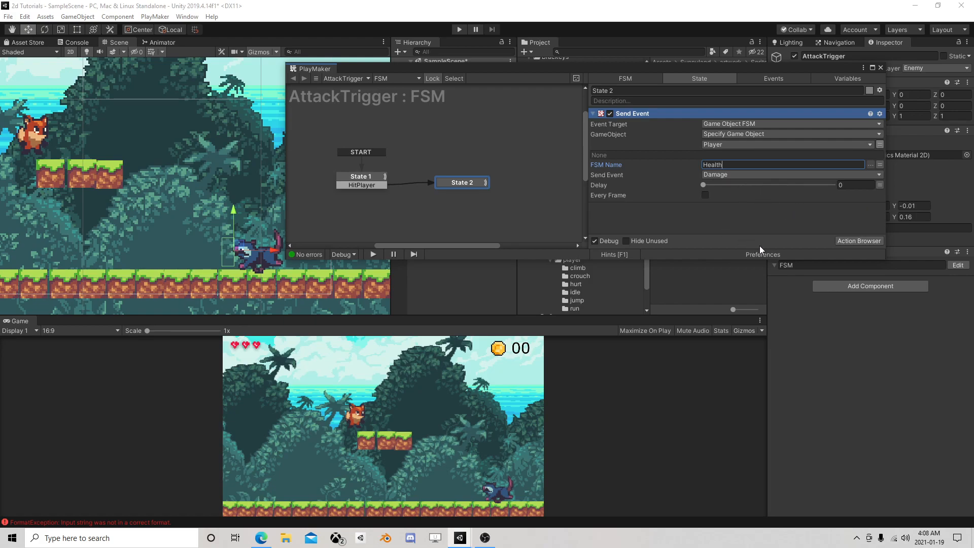
- Add a Wait action to State 2 with a time of 0.5 seconds
click(857, 240)
text(wa)
double_click(212, 133)
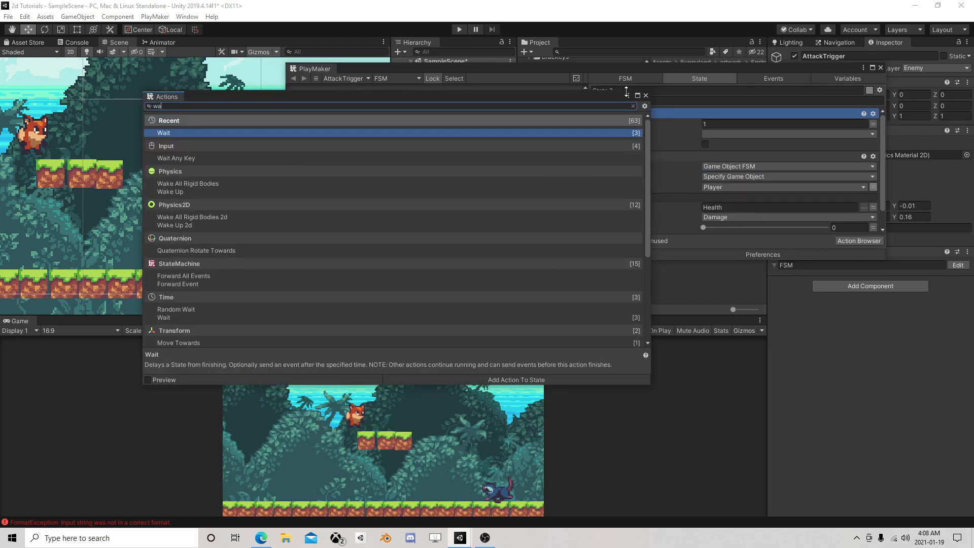
click(646, 95)
click(713, 124)
key(Return)
- Add a FINISHED transition from State 2 back to State 1 and use FINISHED as the Wait action's finish event
click(732, 135)
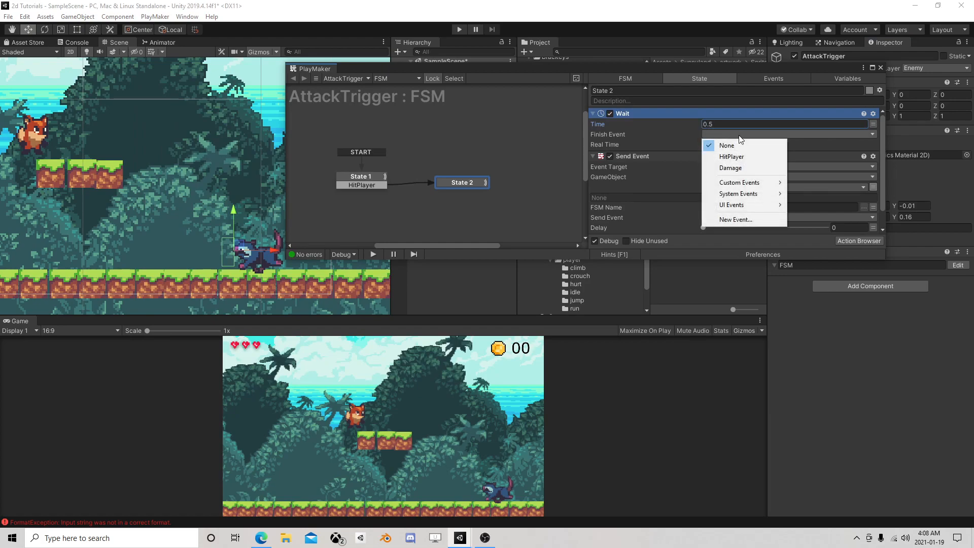
click(668, 133)
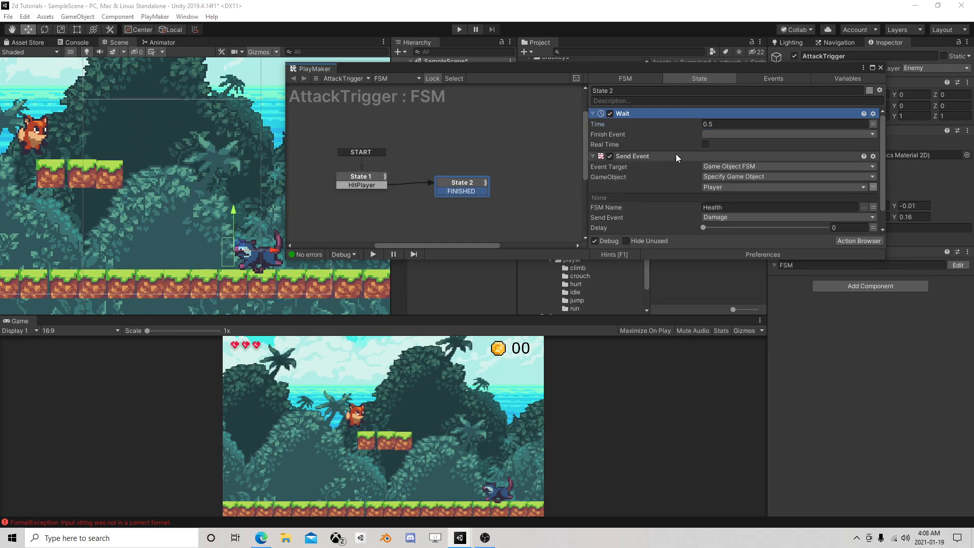
click(731, 135)
click(734, 180)
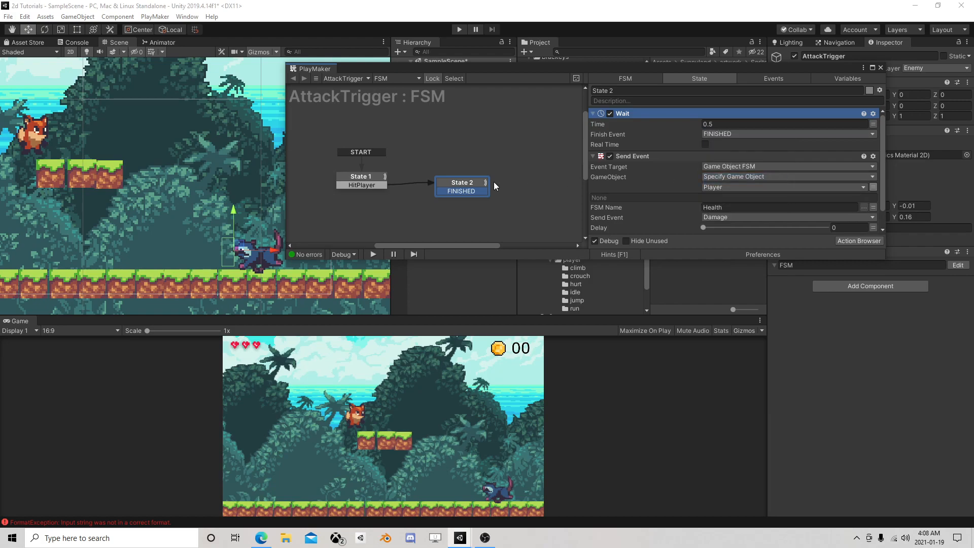
mouse_move(469, 191)
mouse_down()
mouse_move(359, 176)
mouse_move(464, 179)
mouse_up()
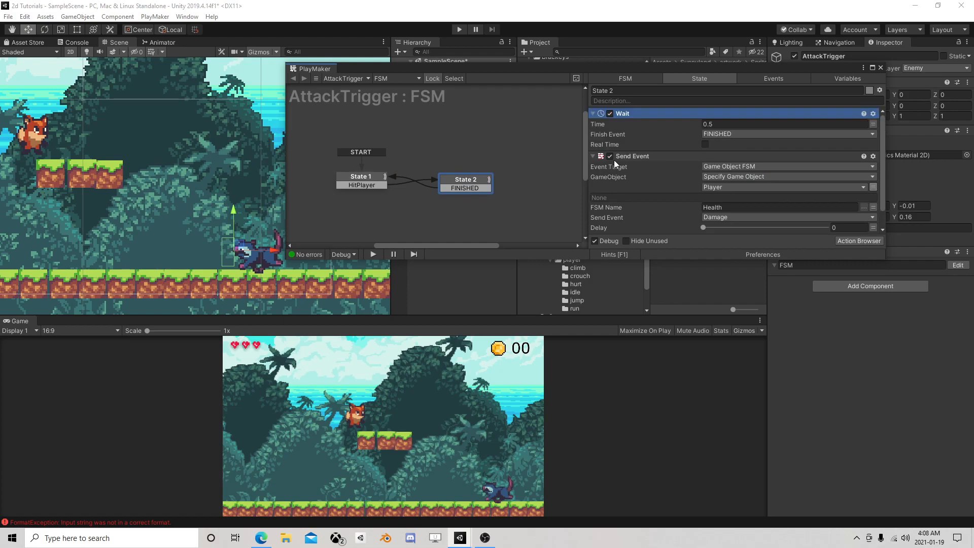
- Move State 2's Wait action below Send Event and close the FSM editor
right_click(617, 114)
click(672, 231)
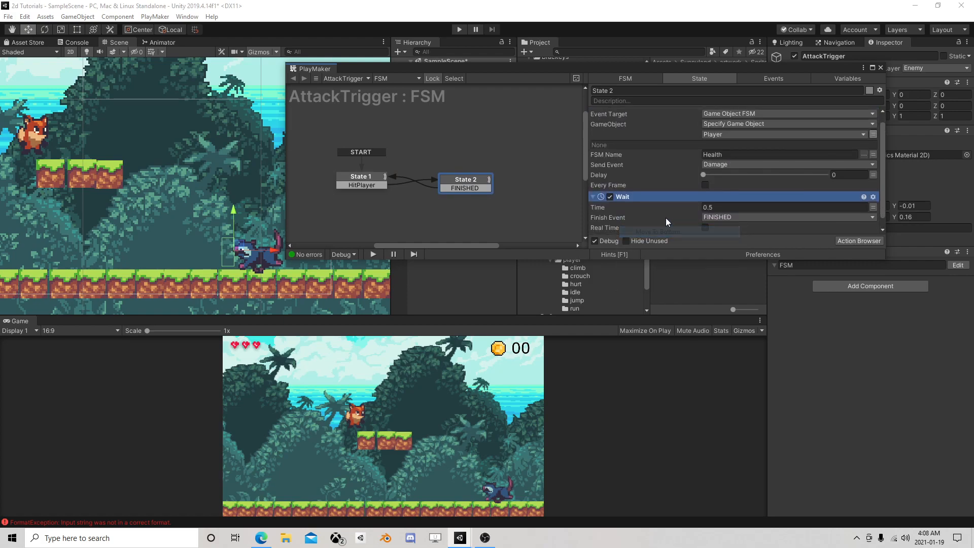
click(340, 176)
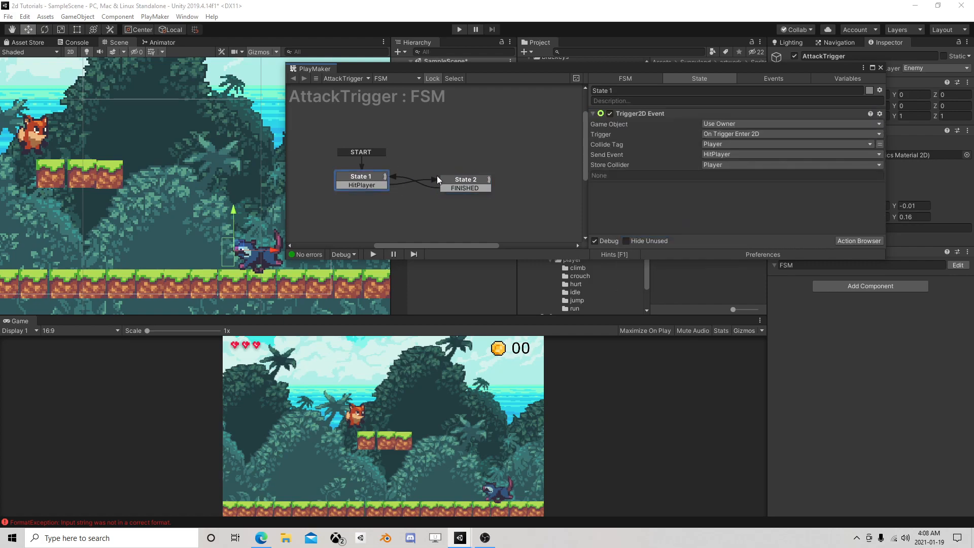
click(464, 182)
click(367, 178)
click(464, 181)
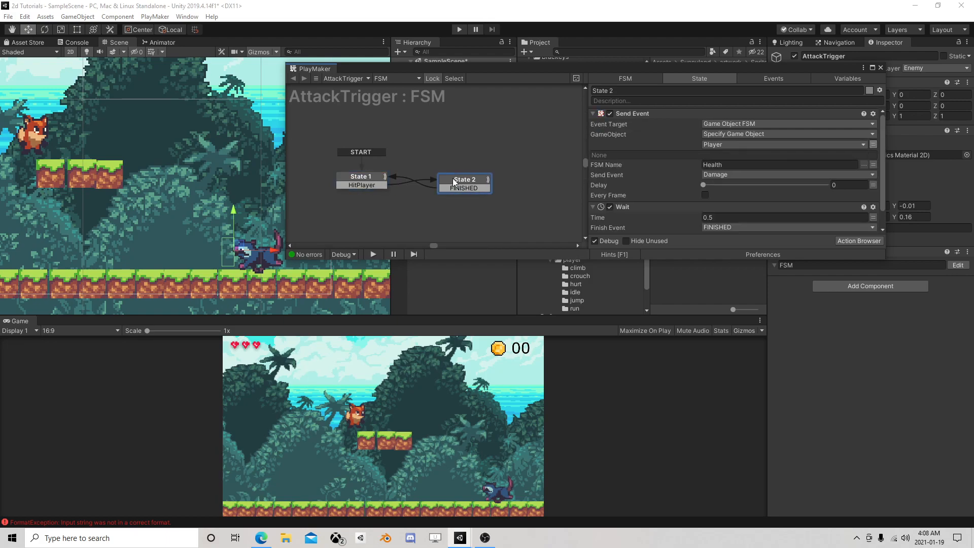
click(879, 67)
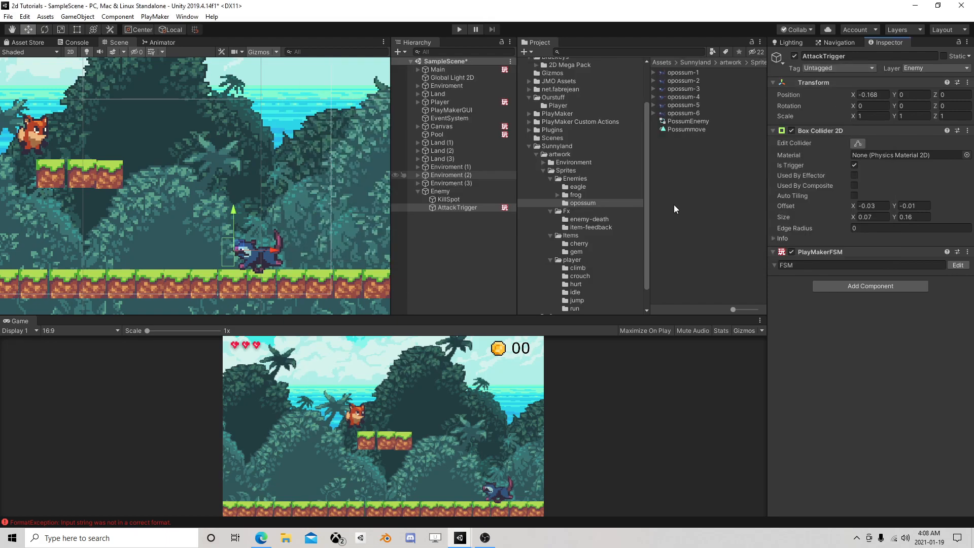
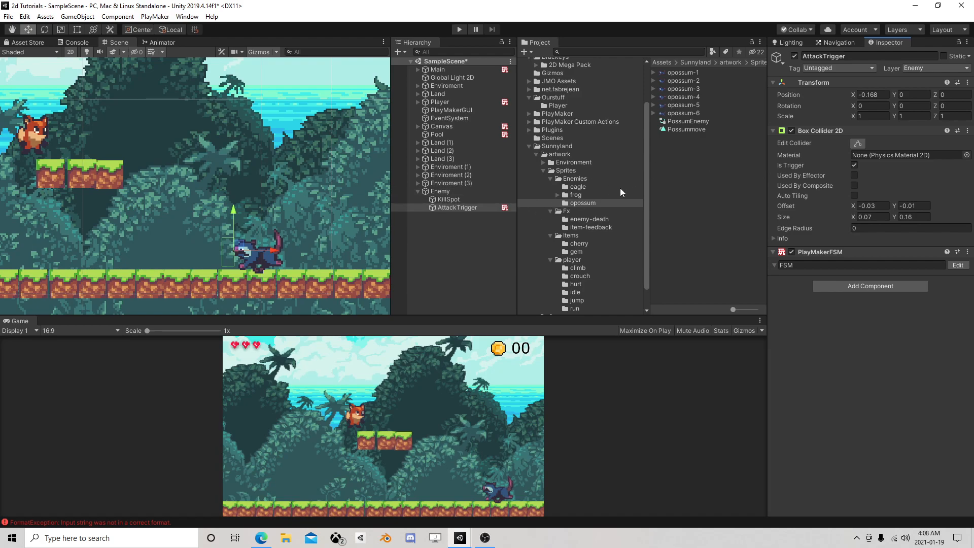
- Create an empty game object at the scene's root level and name it EnemyDeath
click(419, 190)
right_click(422, 202)
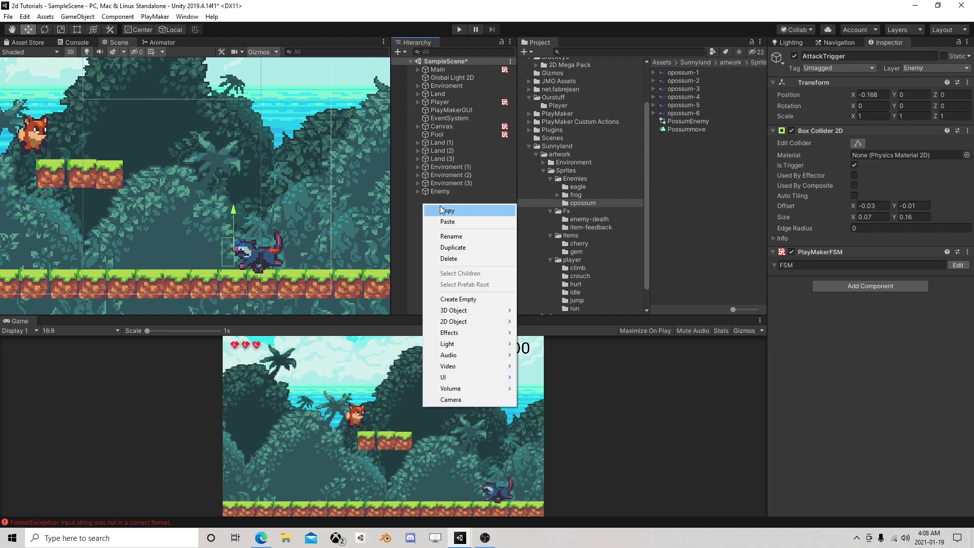
click(461, 299)
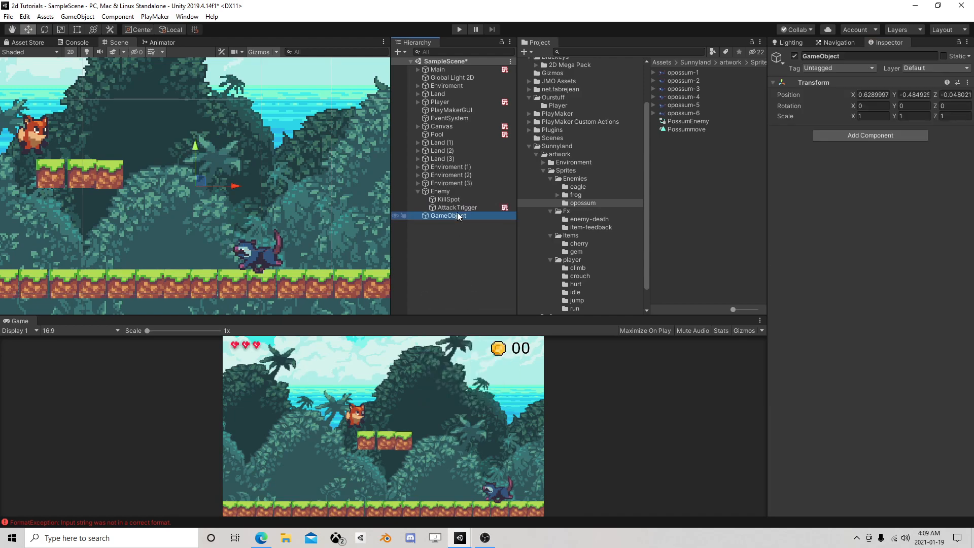
click(417, 191)
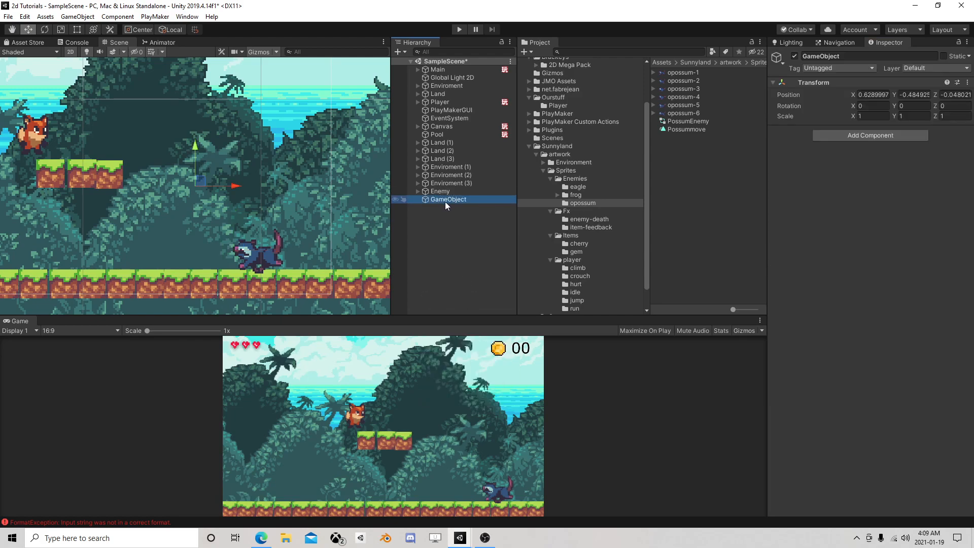
click(446, 201)
text(Enemy)
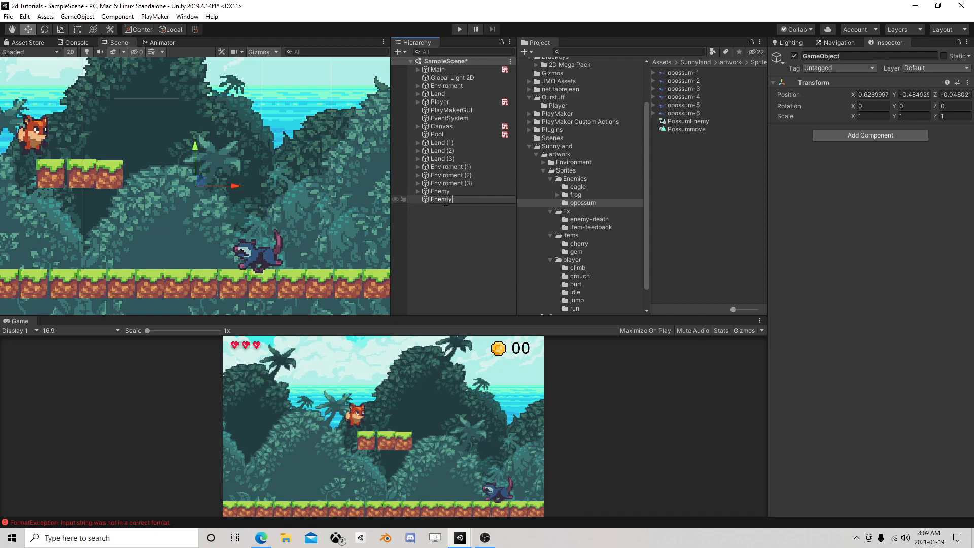
text(Death)
key(Return)
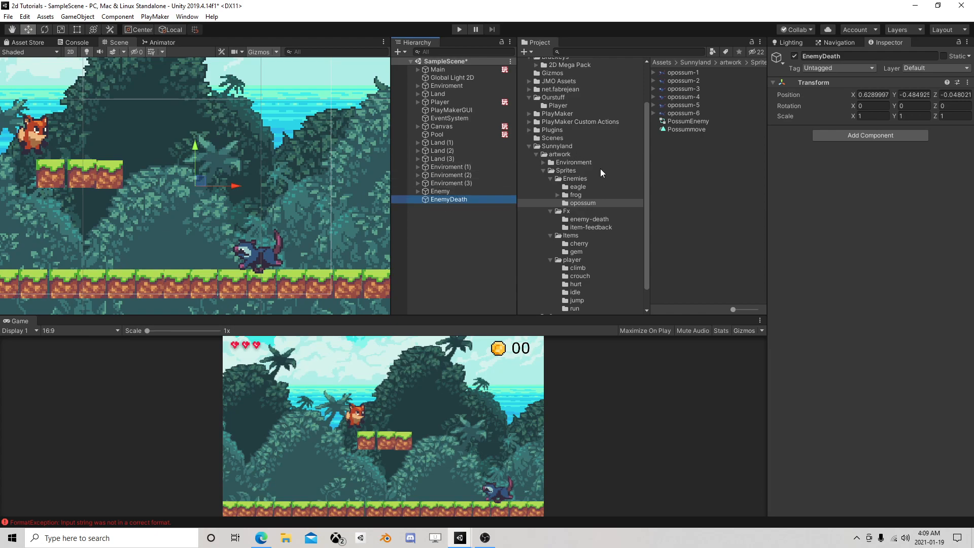
- Show the enemy-death sprites folder and add an Animator component to the EnemyDeath object
click(594, 220)
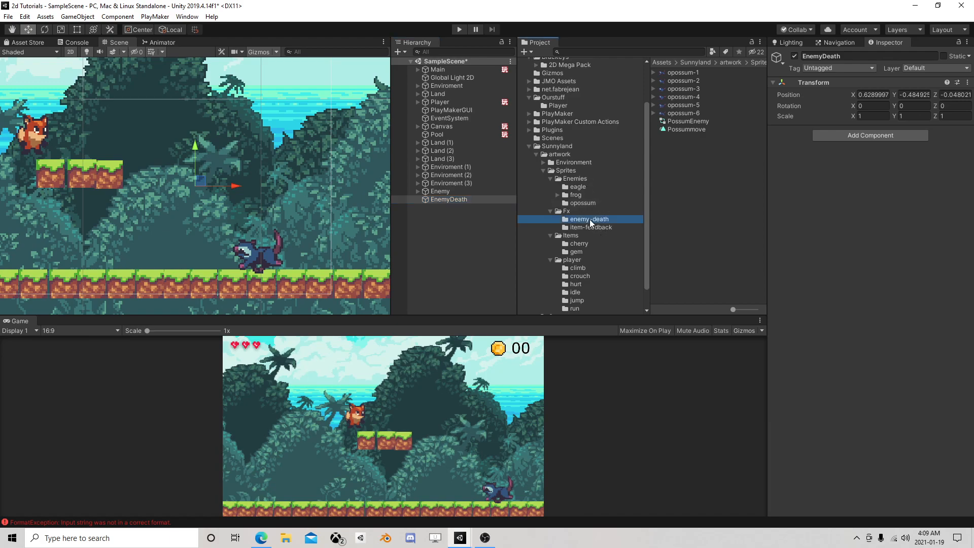
click(654, 73)
click(654, 73)
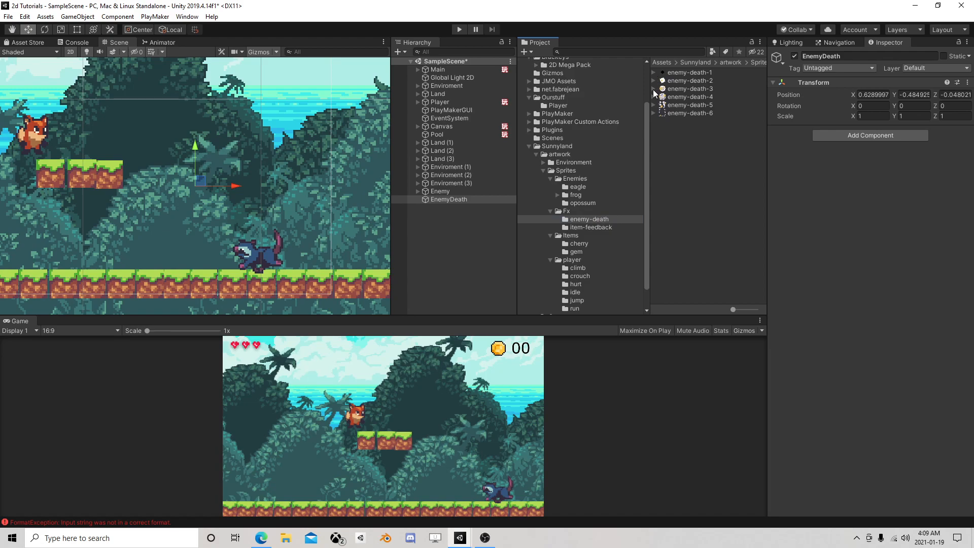
click(822, 136)
text(anim)
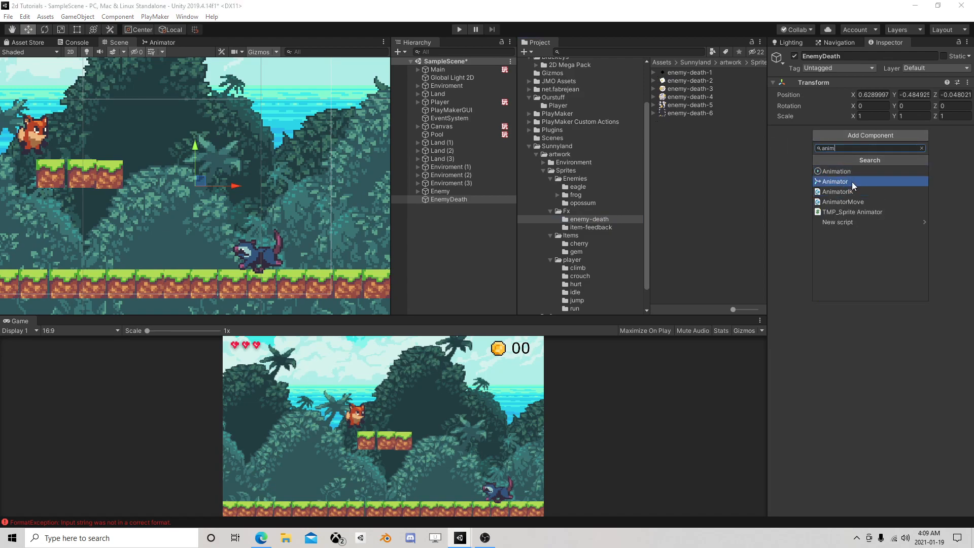
click(851, 181)
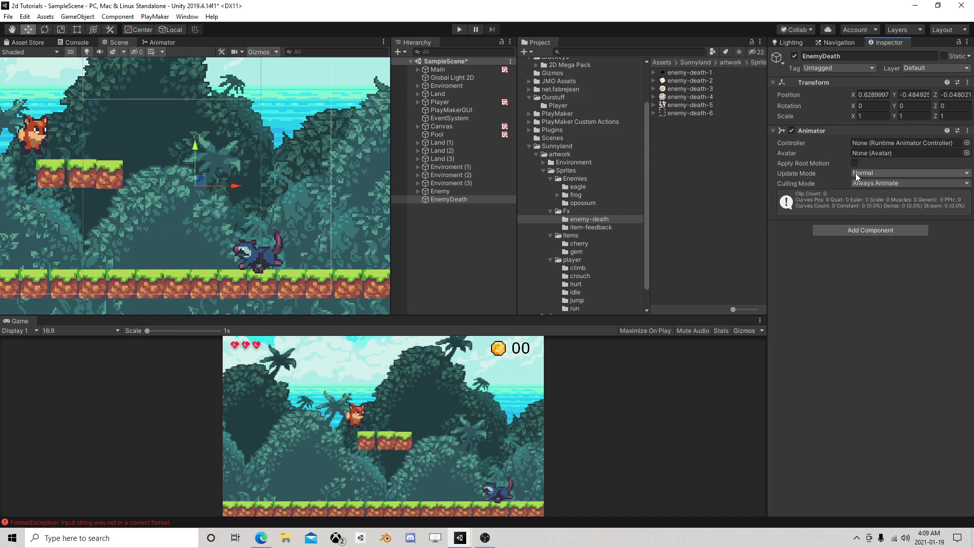
- Create an Animator Controller named EnemyDeath in the enemy-death folder and assign it to the EnemyDeath object's Animator
right_click(706, 149)
mouse_move(725, 154)
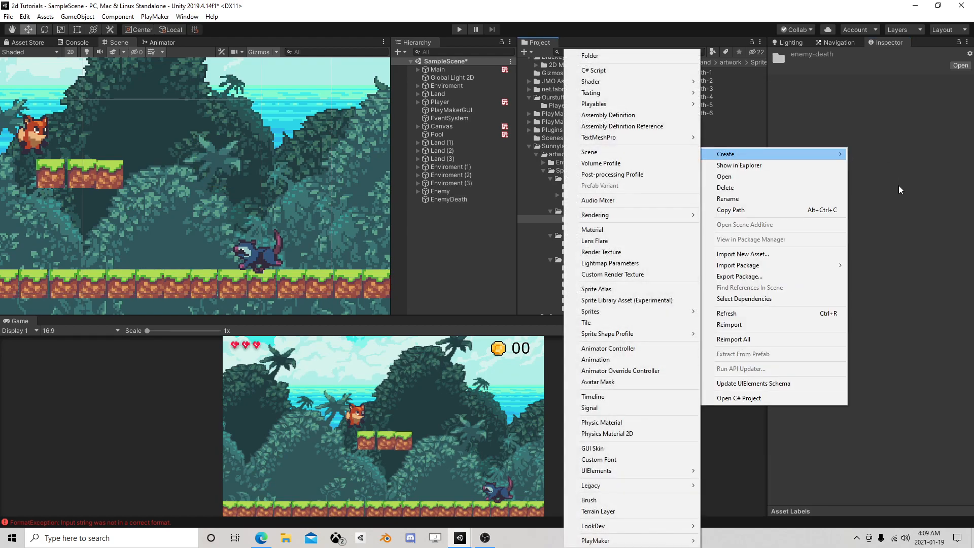
click(608, 348)
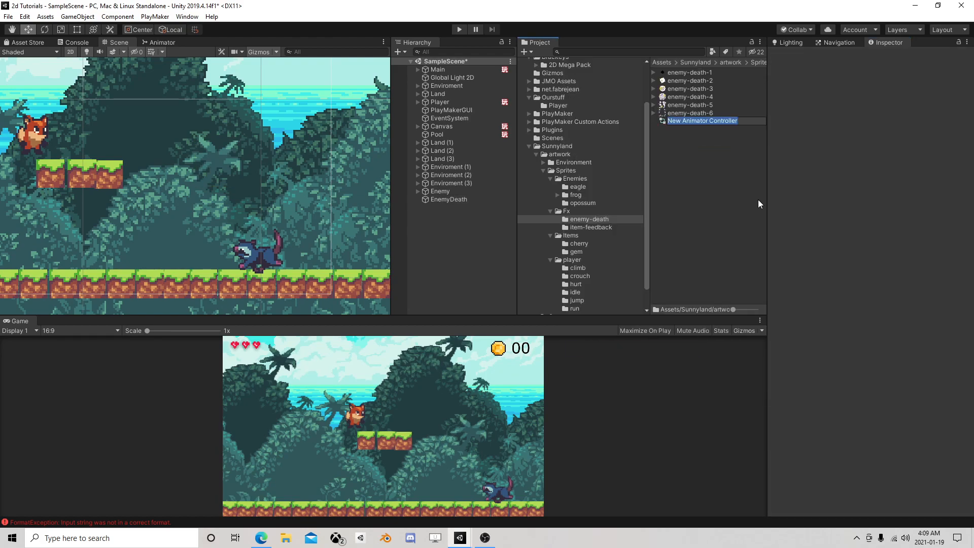
text(Enem)
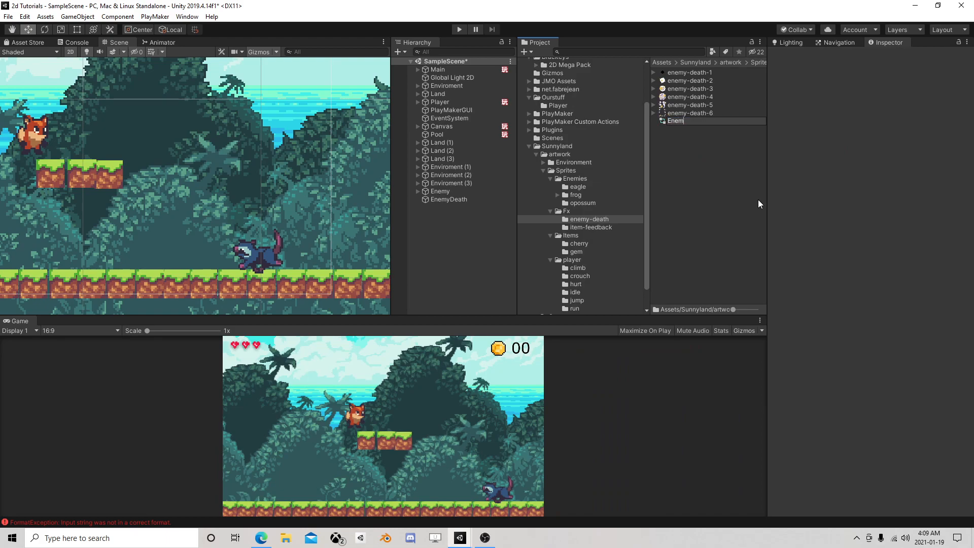
text(yDeath)
key(Return)
drag(453, 199, 870, 142)
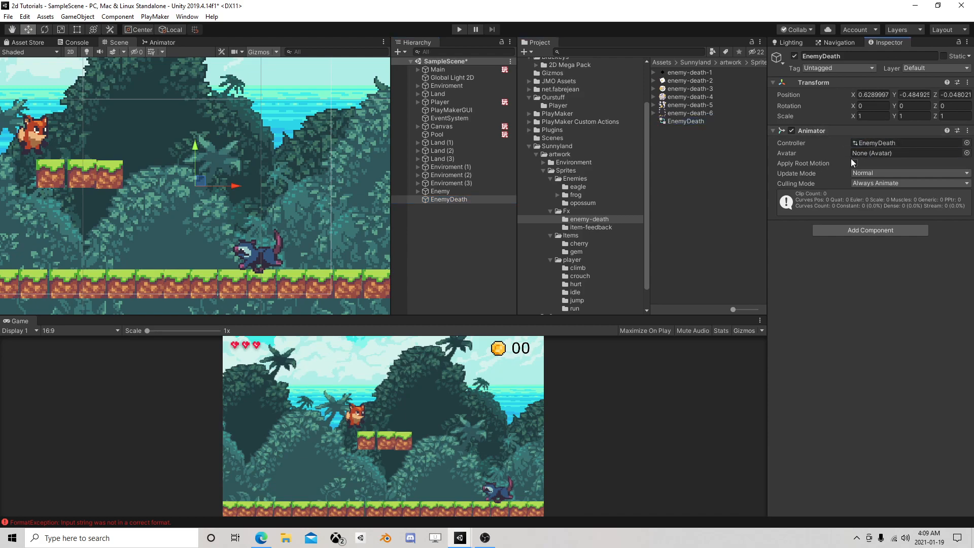
- Create an animation clip named Death for the EnemyDeath object in the enemy-death folder
click(187, 16)
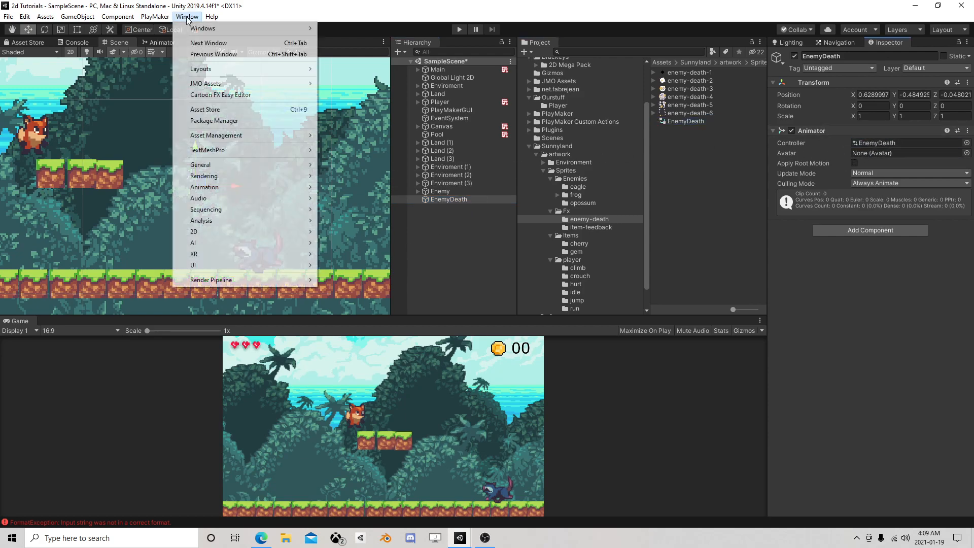
mouse_move(232, 186)
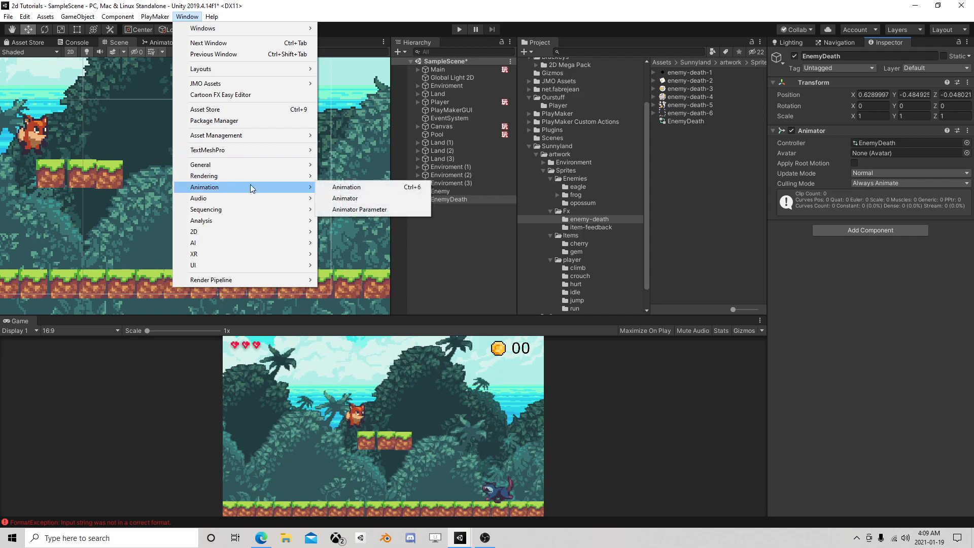
click(346, 187)
drag(465, 166, 234, 201)
click(421, 390)
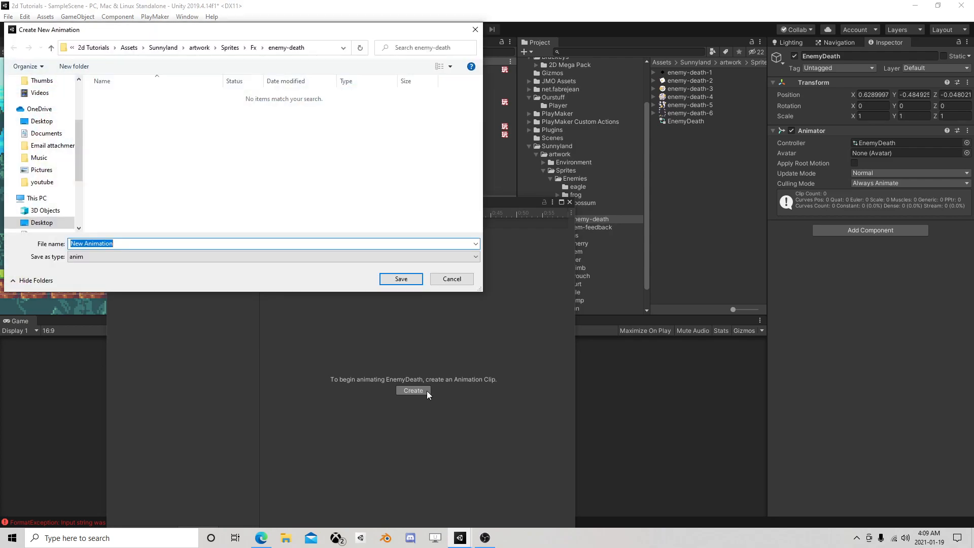
text(S)
click(401, 280)
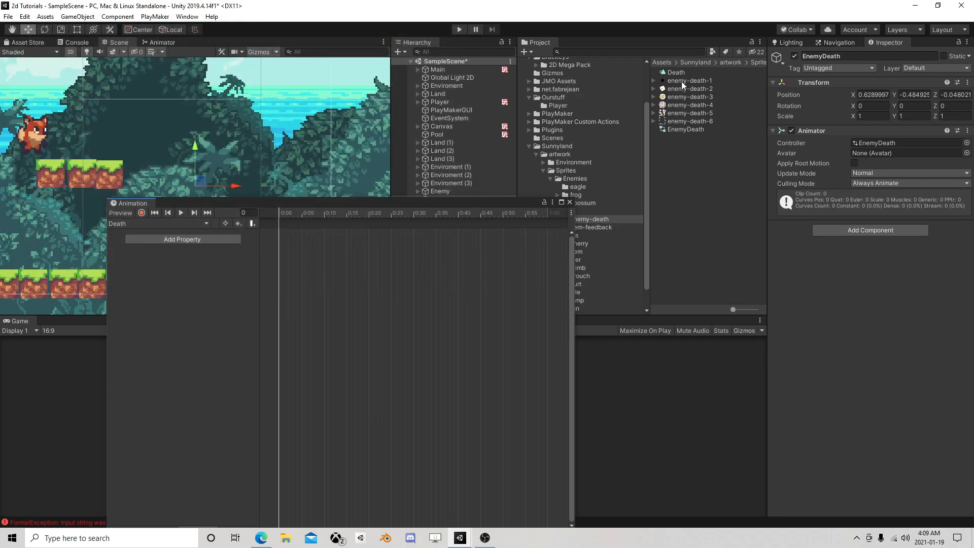
- Add the sprites enemy-death-1 through enemy-death-6 to the Death clip as keyframes and preview the animation
click(681, 81)
shift+click(685, 120)
drag(692, 109, 325, 267)
drag(326, 204, 600, 145)
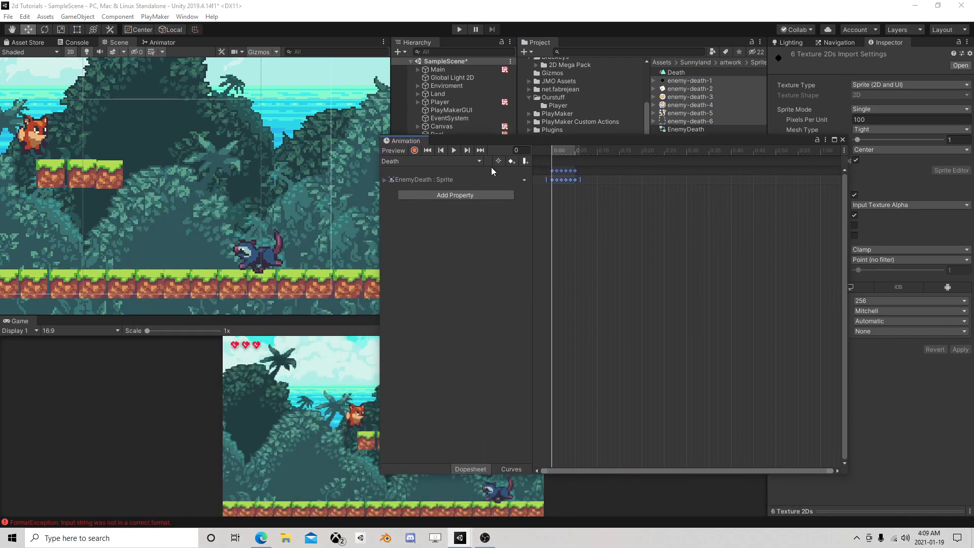
click(453, 150)
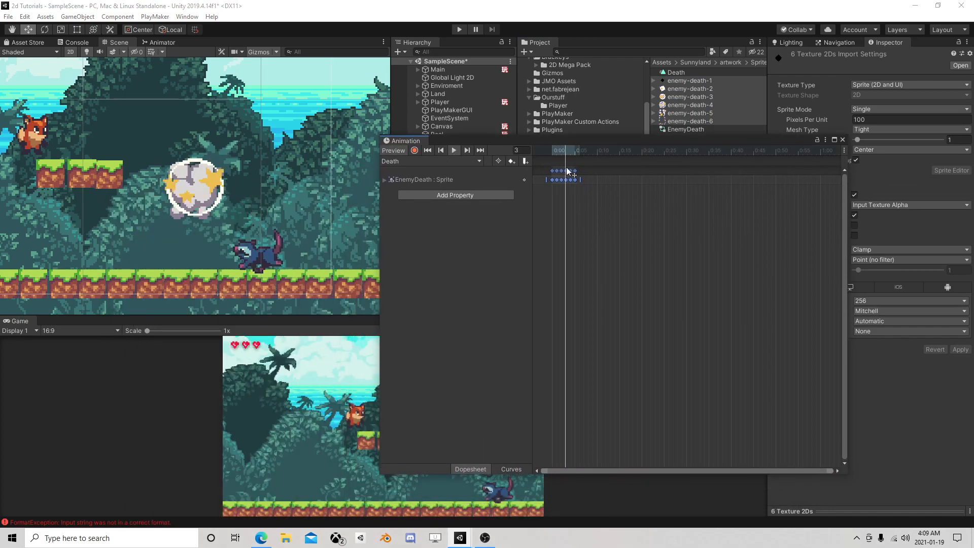
- Spread the Death clip's keyframes out to end at about 0:25, stop the playback and close the animation editor
drag(587, 179, 666, 180)
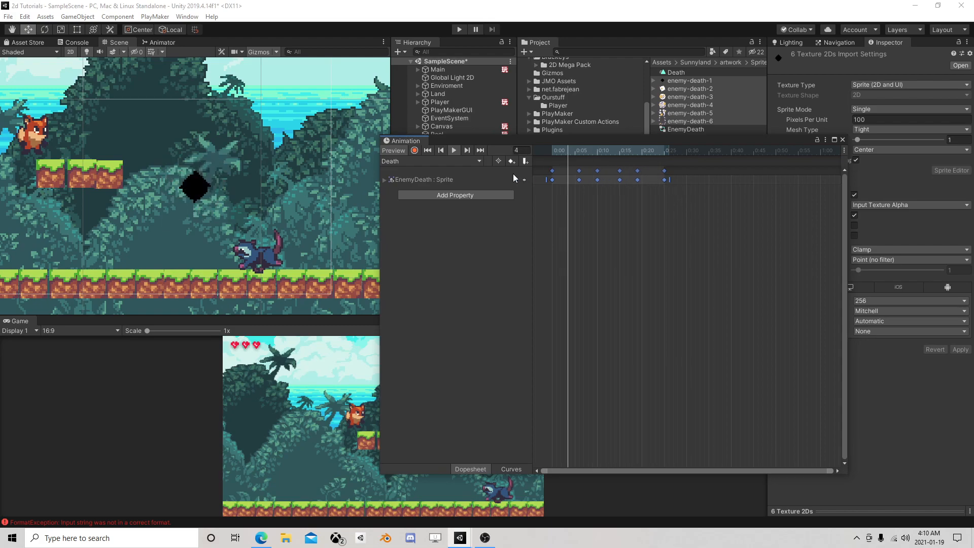
click(454, 150)
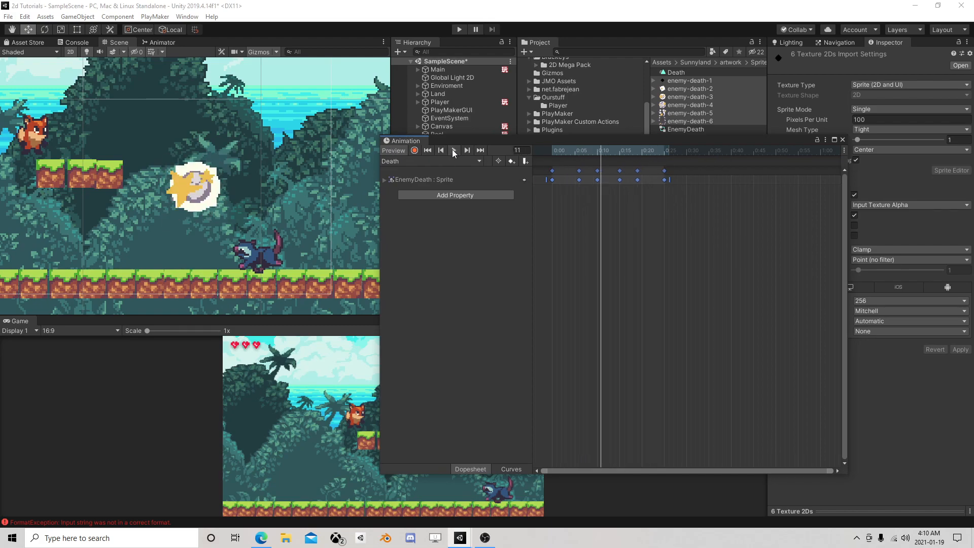
click(842, 140)
- Assign the enemy-death-1 sprite to the EnemyDeath object's Sprite Renderer
click(449, 199)
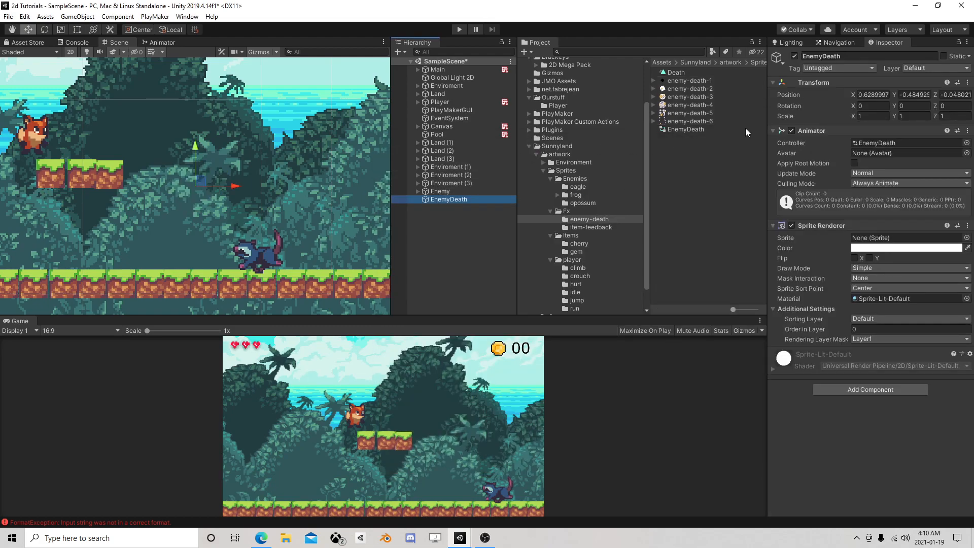
drag(689, 80, 878, 242)
click(448, 199)
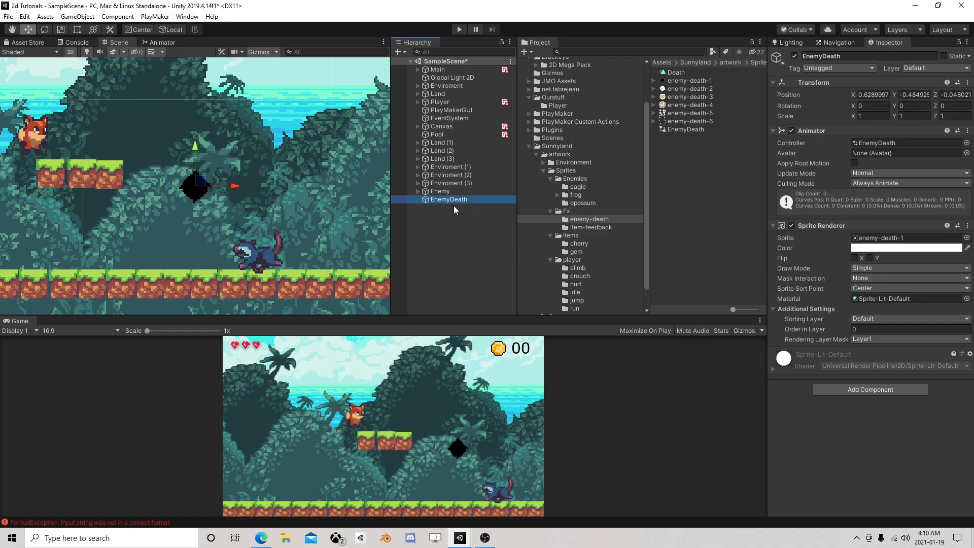
- Save EnemyDeath as a prefab in the Ourstuff folder and delete its instance from the scene
click(529, 147)
click(554, 155)
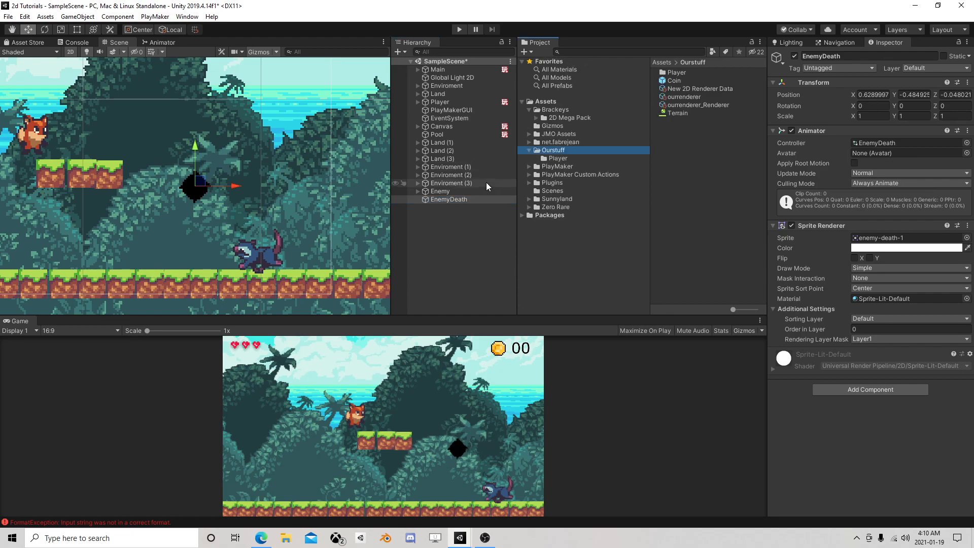
drag(454, 200, 674, 140)
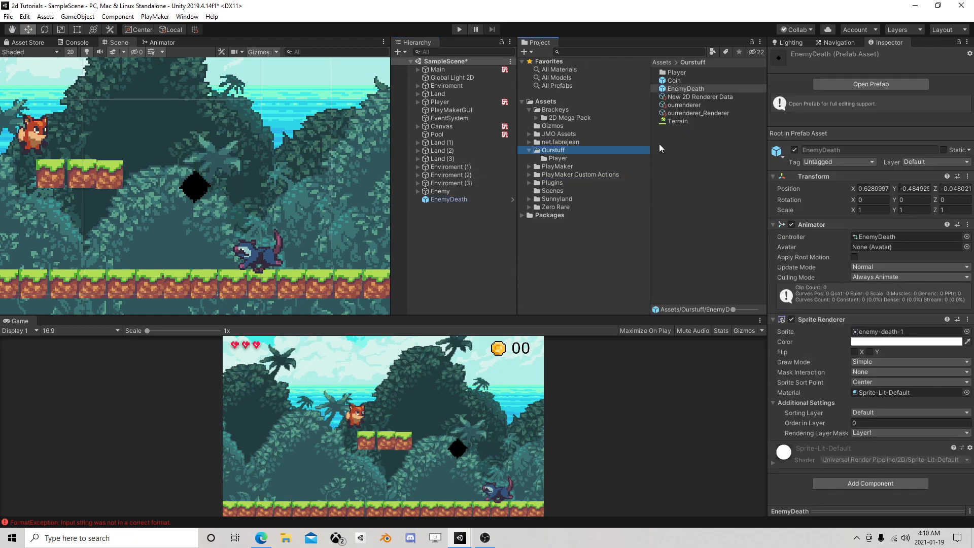
click(455, 199)
key(Delete)
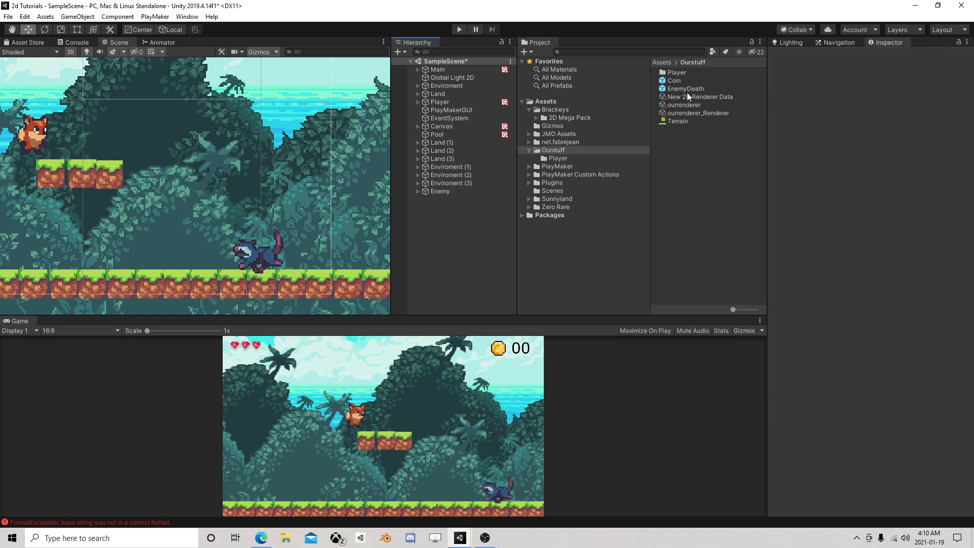
- Set the EnemyDeath prefab's position to 0 on X, Y and Z
click(686, 90)
click(872, 188)
text(0)
click(910, 188)
text(0)
click(953, 188)
text(0)
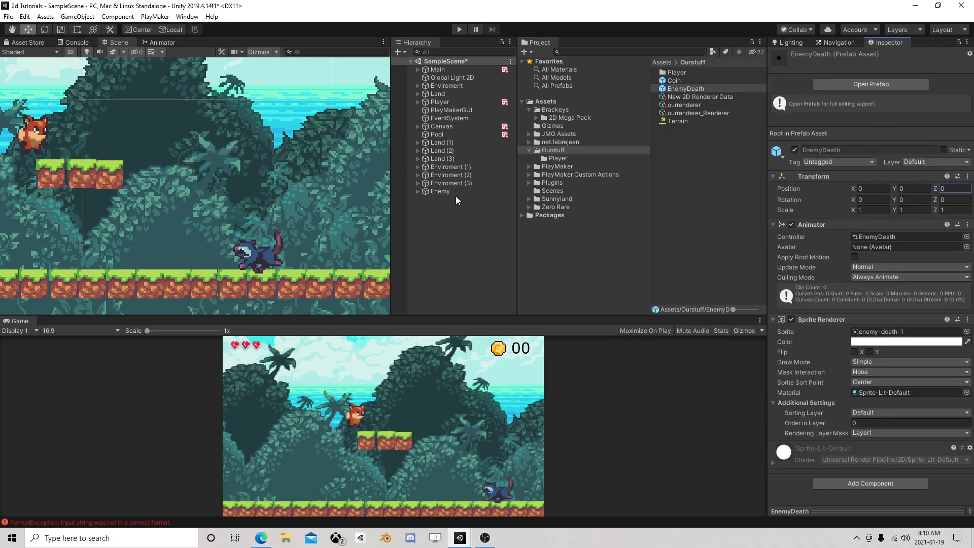
- Add another Pooler Pool action to State 1 of the Pool object's Manager FSM
click(451, 135)
click(958, 144)
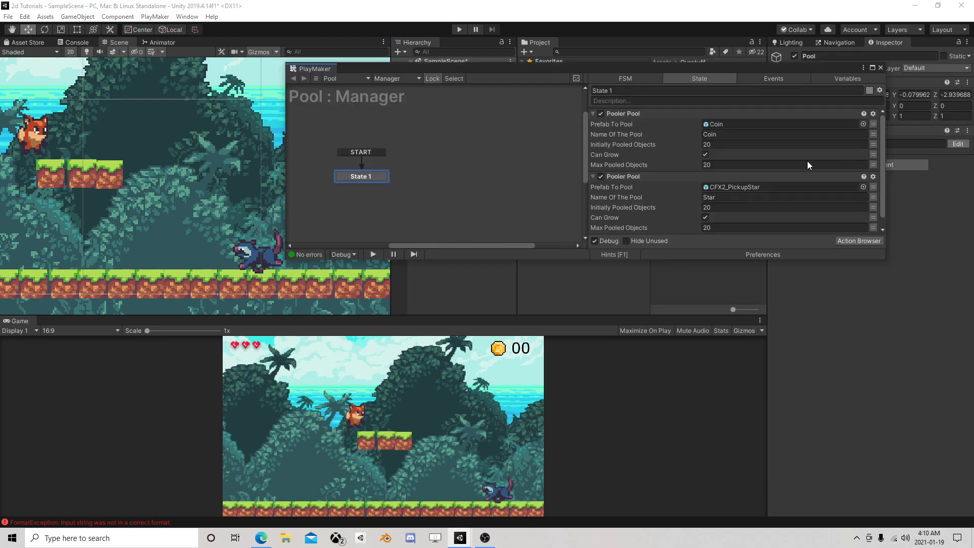
scroll(631, 187, down, 1)
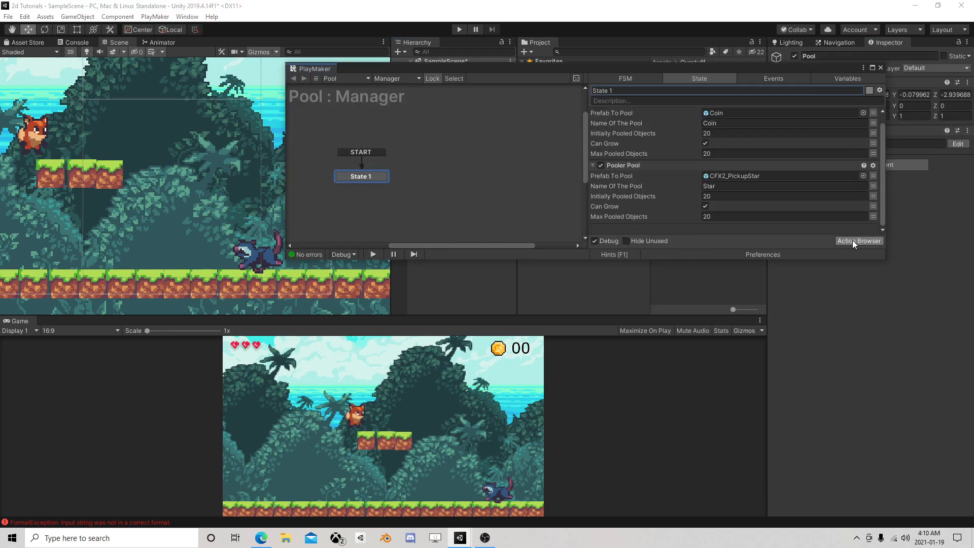
click(854, 240)
text(pool)
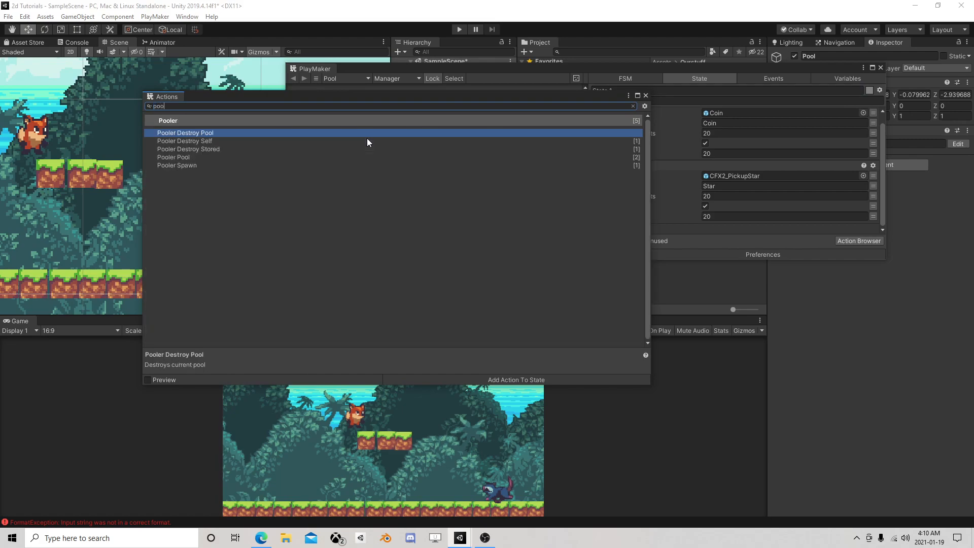
double_click(191, 157)
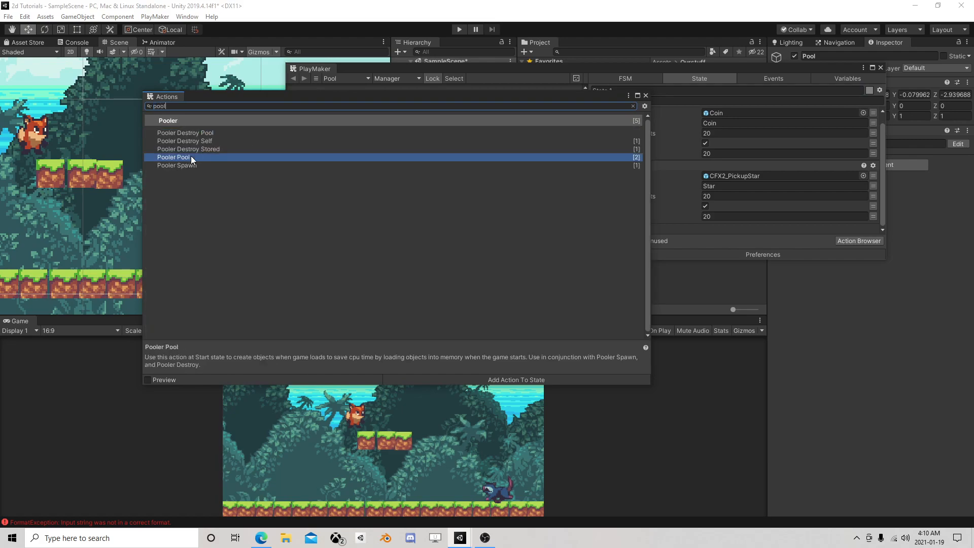
click(645, 95)
- Set the new Pooler Pool action's prefab to EnemyDeath and name the pool Death
drag(819, 68, 551, 90)
drag(497, 154, 458, 198)
click(458, 208)
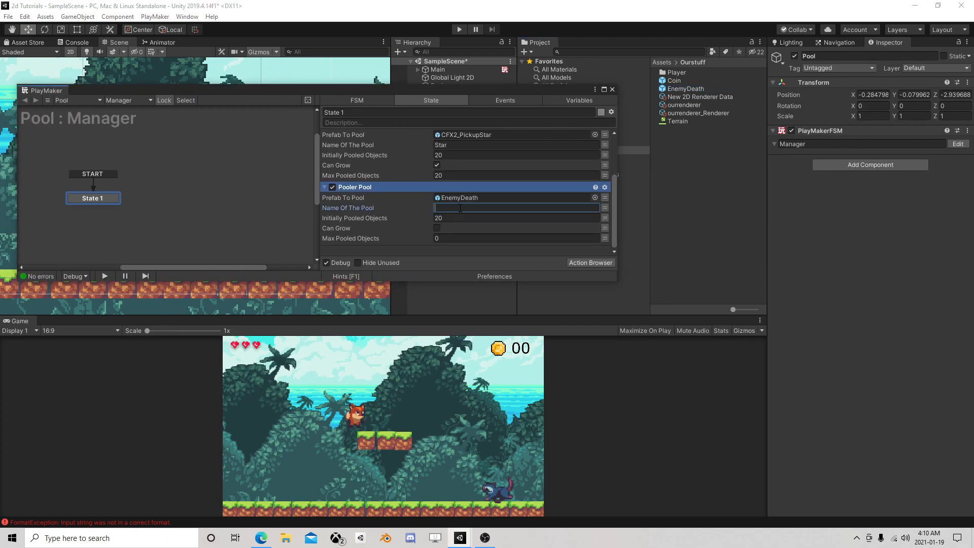
text(Death)
- Let the Death pool grow, set its initially pooled and max pooled objects to 5, and close the FSM editor
click(437, 227)
click(452, 218)
double_click(454, 218)
text(5)
click(452, 238)
text(5)
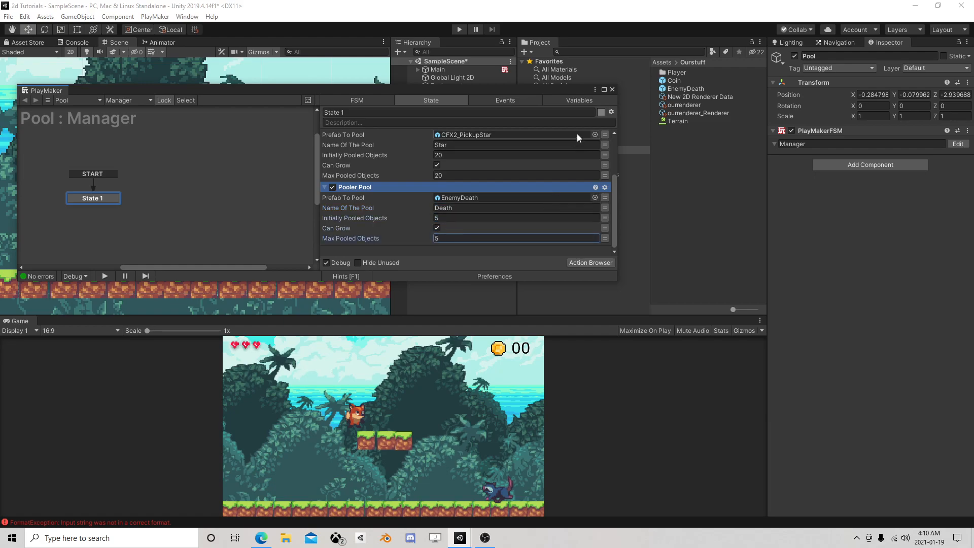
click(612, 90)
- Add a PlayMakerFSM component to the KillSpot object under Enemy
click(451, 191)
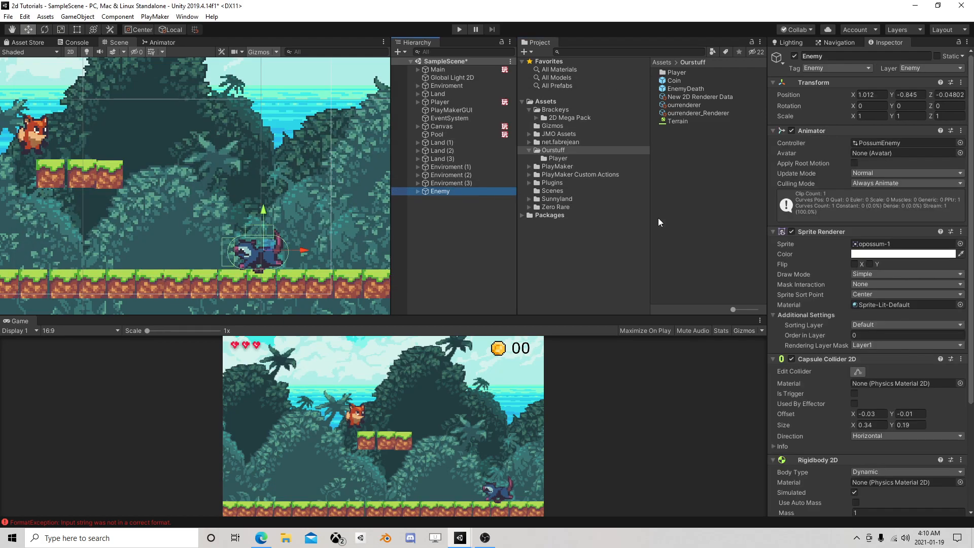
scroll(804, 300, down, 5)
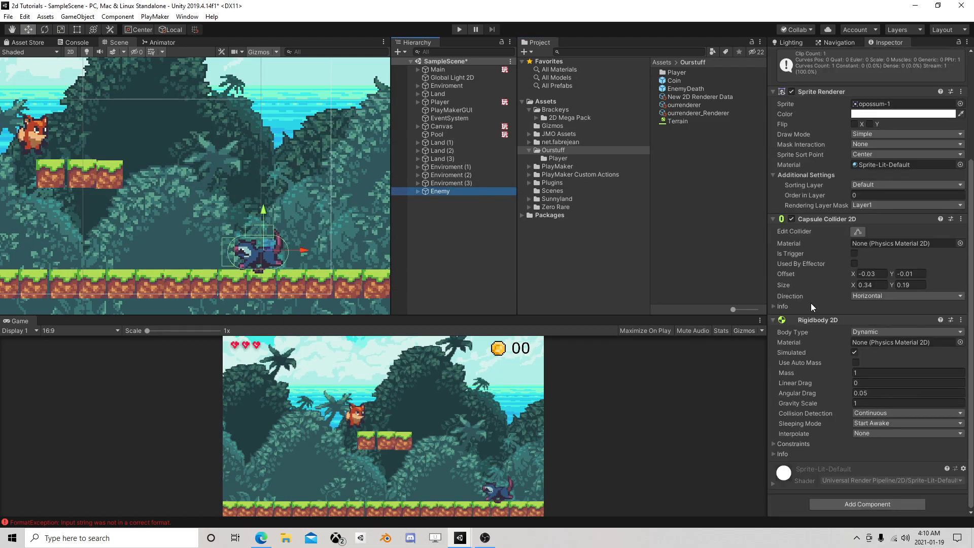
click(418, 193)
click(451, 202)
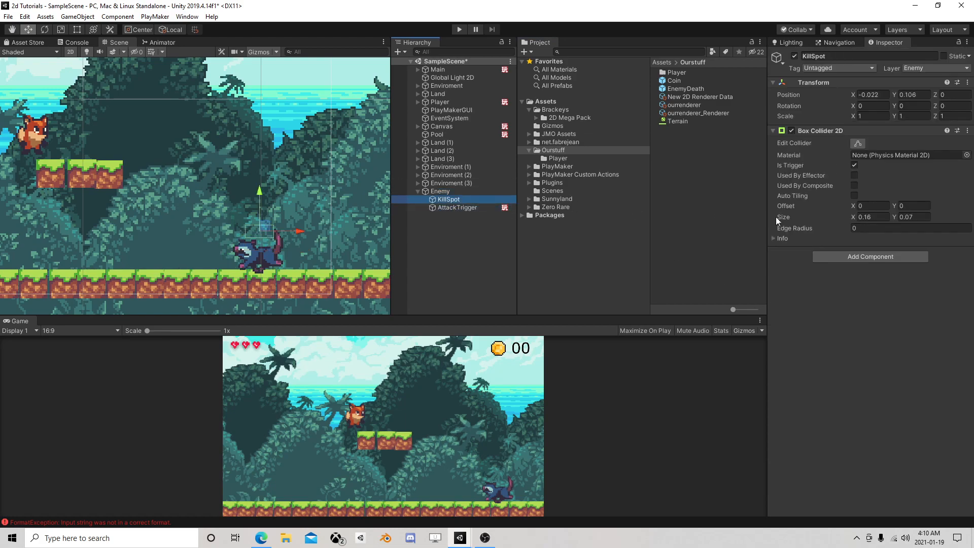
click(856, 256)
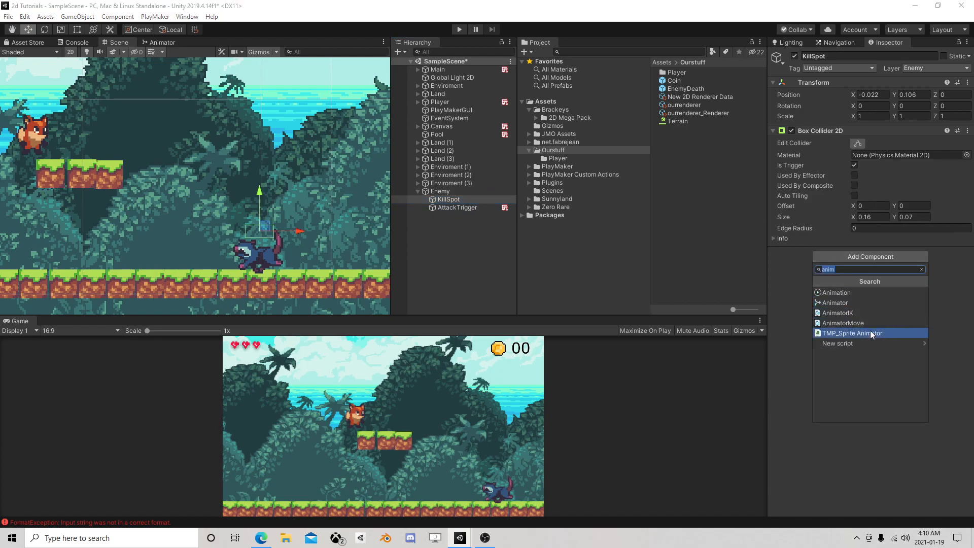
text(fsm)
click(846, 290)
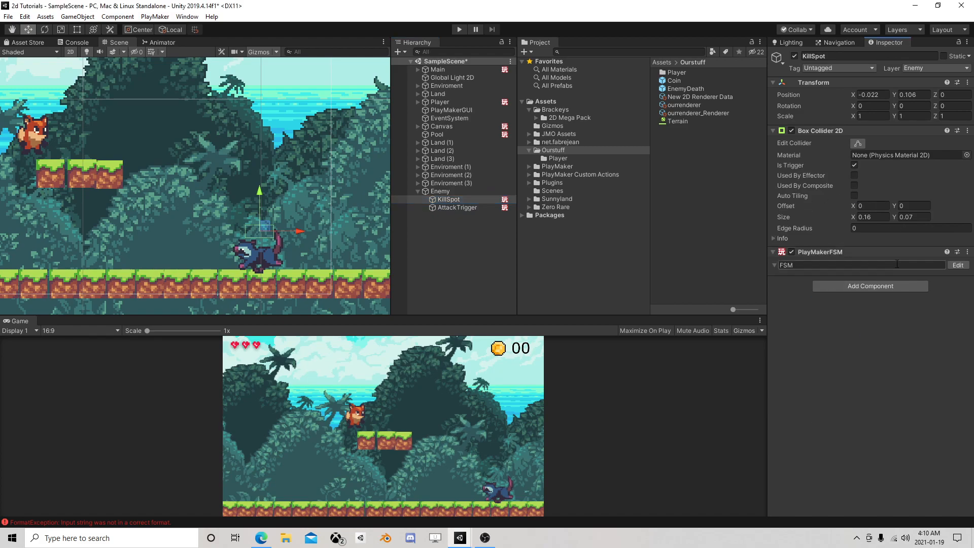
- In KillSpot's FSM, add a second state with a global TRIGGER ENTER 2D transition and line it up beside State 1
click(957, 265)
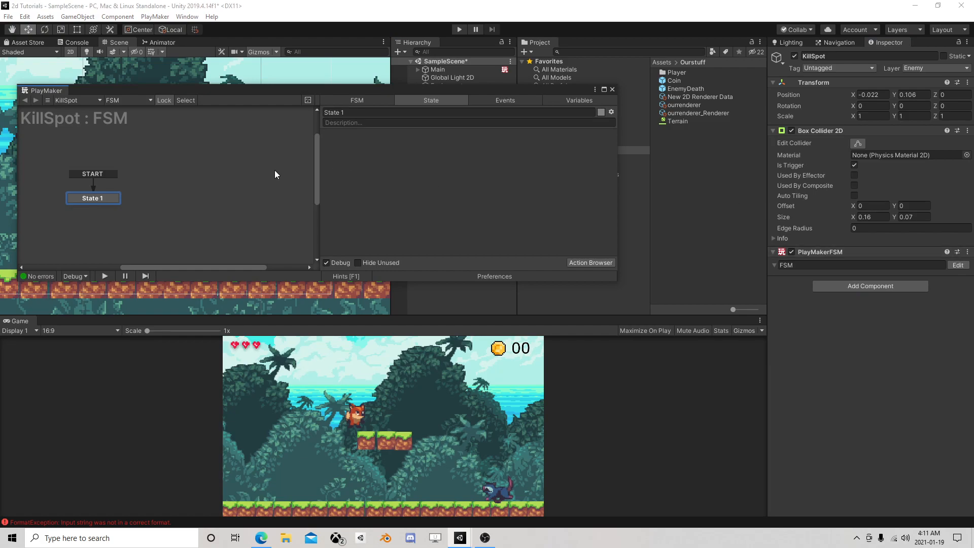
right_click(183, 195)
right_click(215, 193)
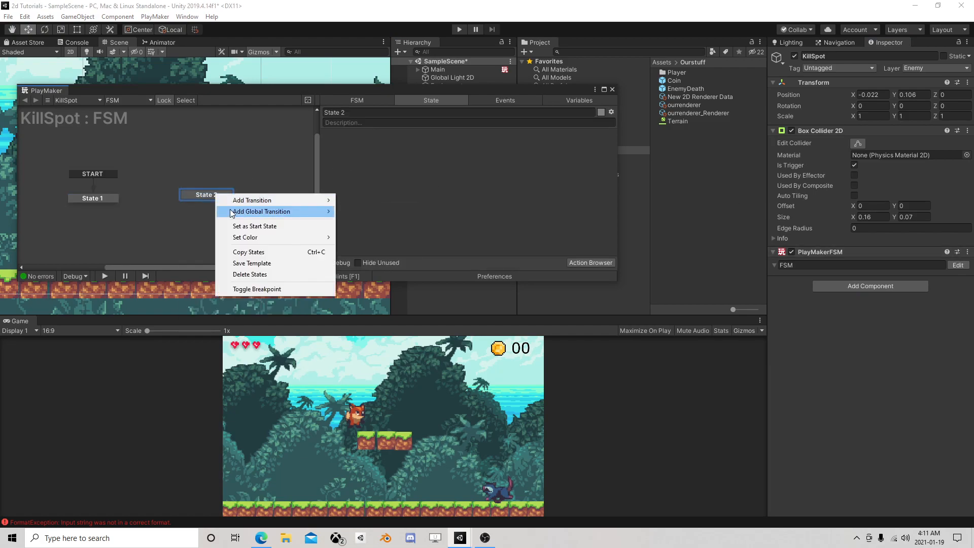
mouse_move(262, 211)
mouse_move(388, 233)
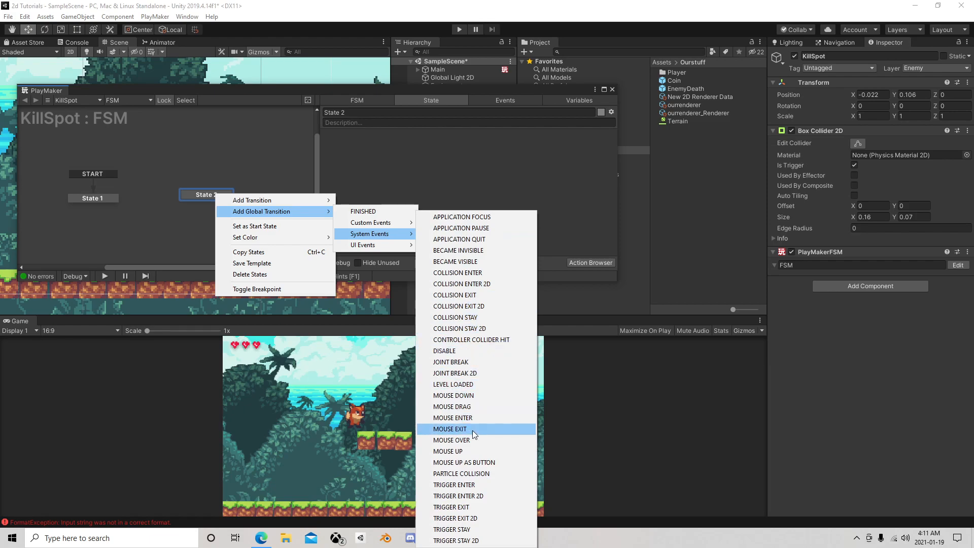
click(482, 500)
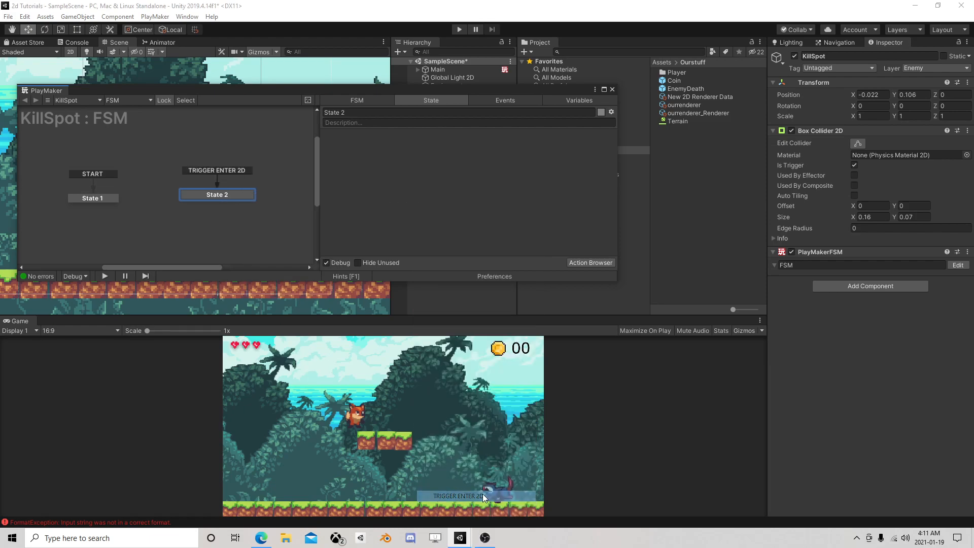
drag(223, 197, 215, 200)
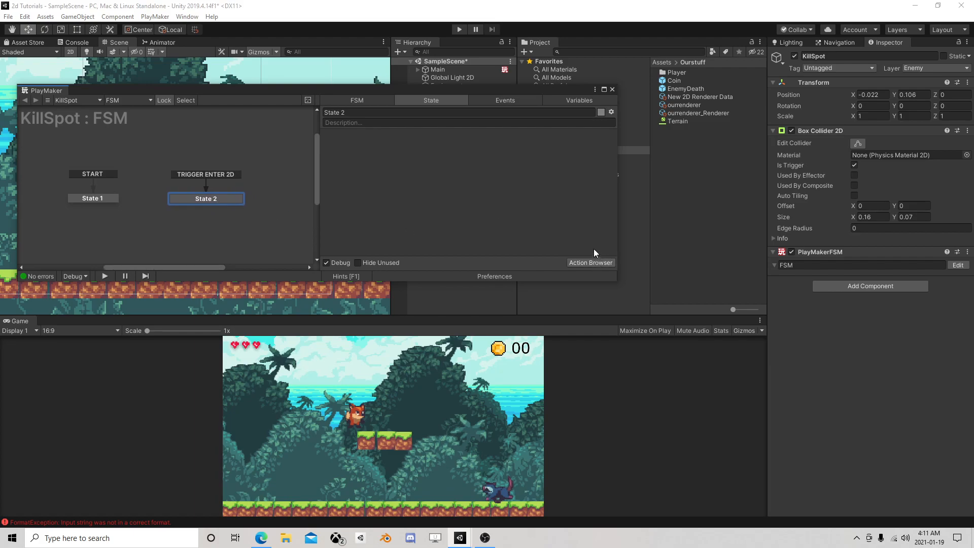
- Add a Destroy Object action to KillSpot's State 2 and assign Enemy as its game object
click(594, 262)
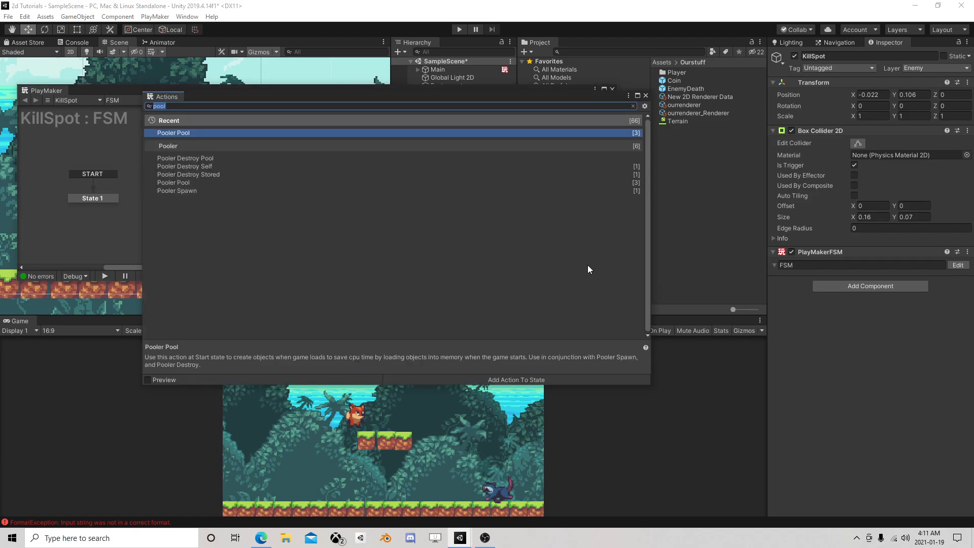
text(obj)
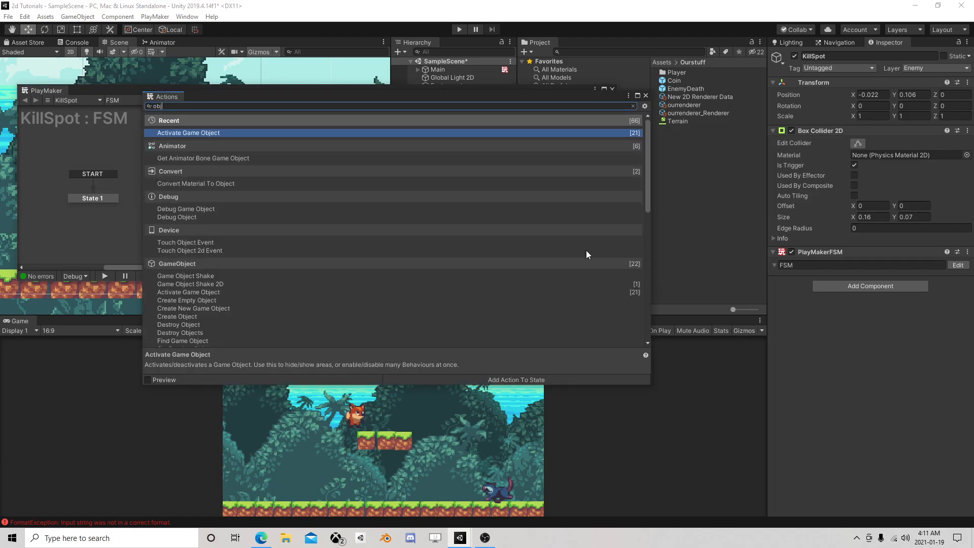
text(ect des)
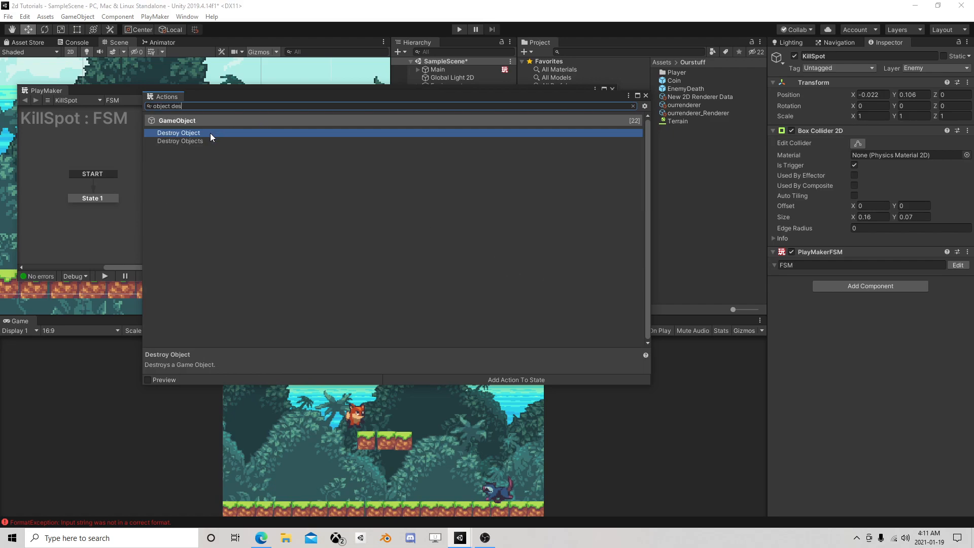
double_click(210, 133)
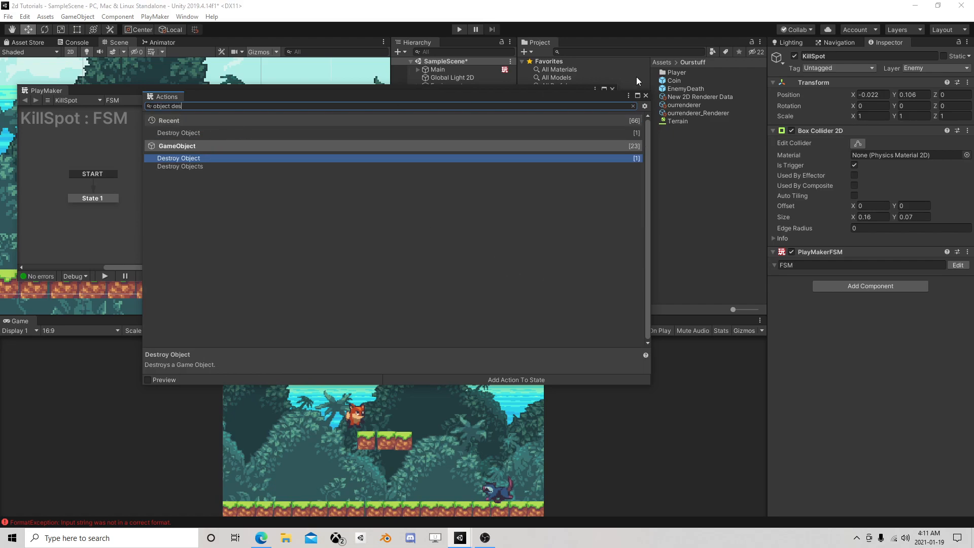
click(646, 96)
drag(564, 92, 615, 213)
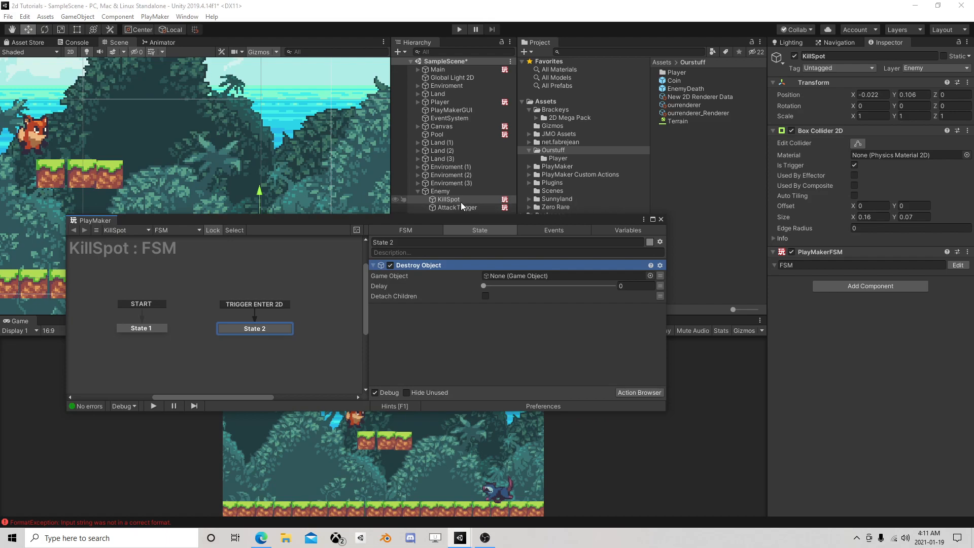
drag(449, 191, 519, 276)
- Add a Pooler Spawn action above Destroy Object in KillSpot's State 2
click(633, 392)
text(po)
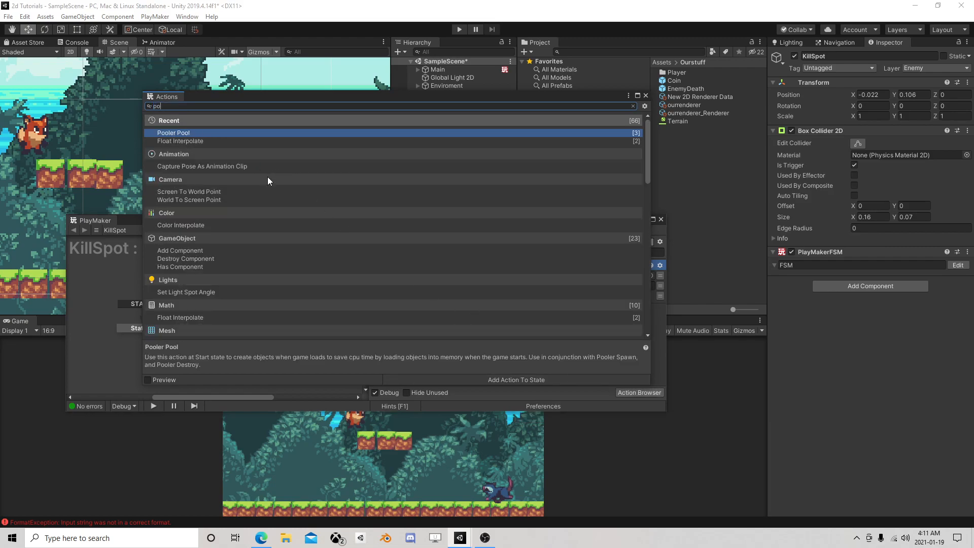
text(ol)
double_click(187, 191)
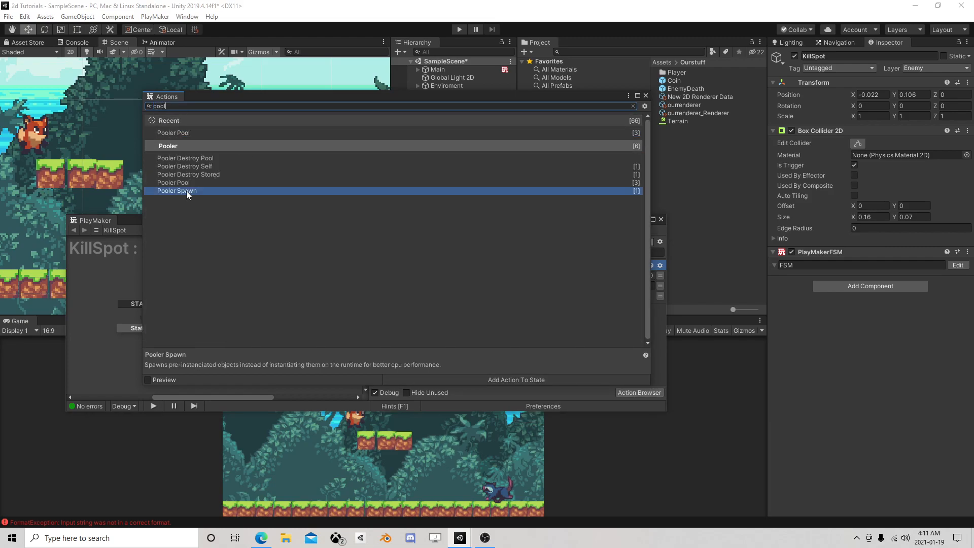
click(645, 95)
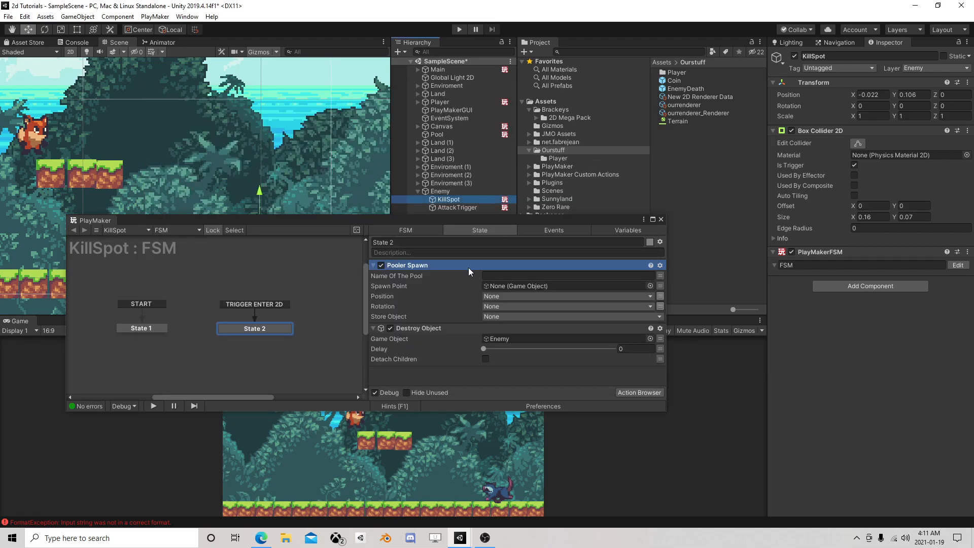
- Set the Pooler Spawn action's pool name to Death and its spawn point to Enemy, and close the FSM editor
click(514, 277)
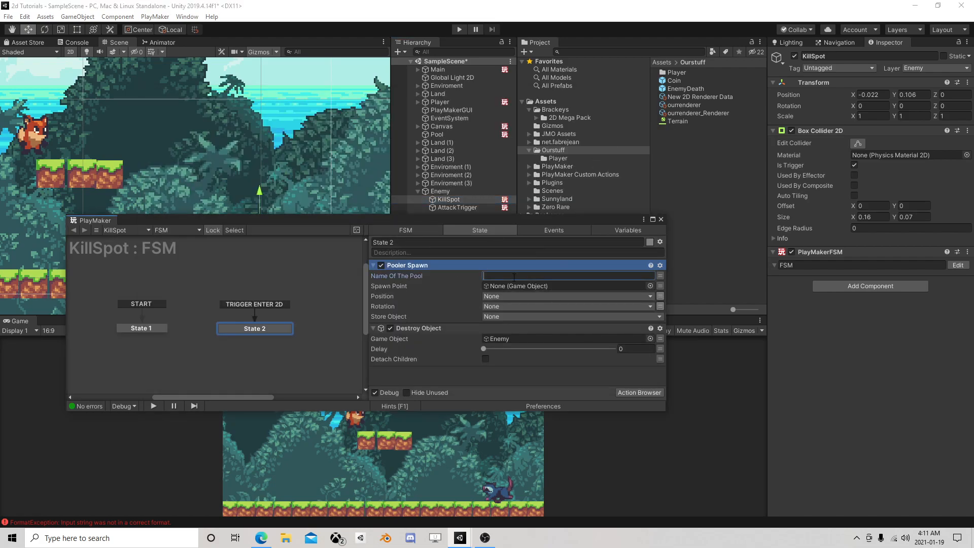
text(Death)
drag(444, 191, 519, 286)
click(661, 219)
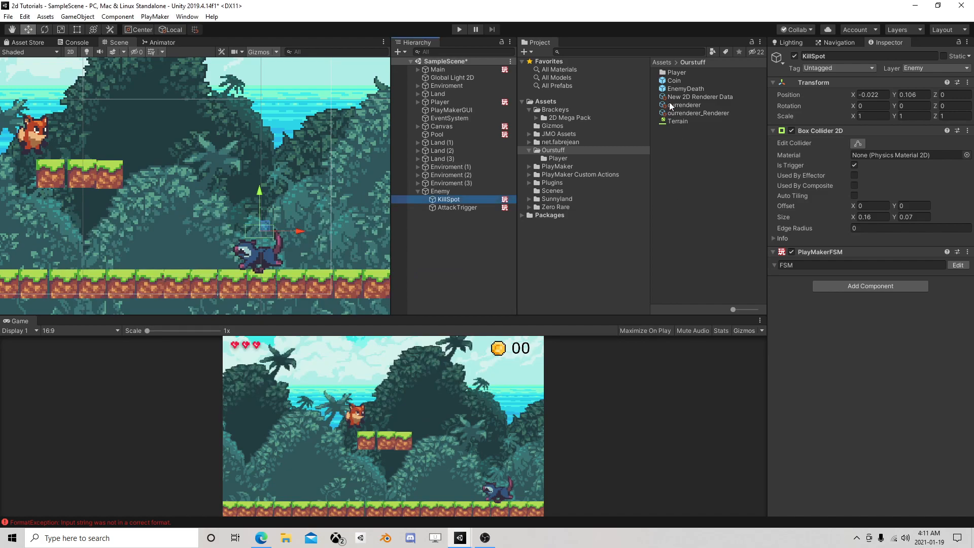
- Open the EnemyDeath prefab for editing and add a PlayMakerFSM component to it
click(689, 82)
click(690, 88)
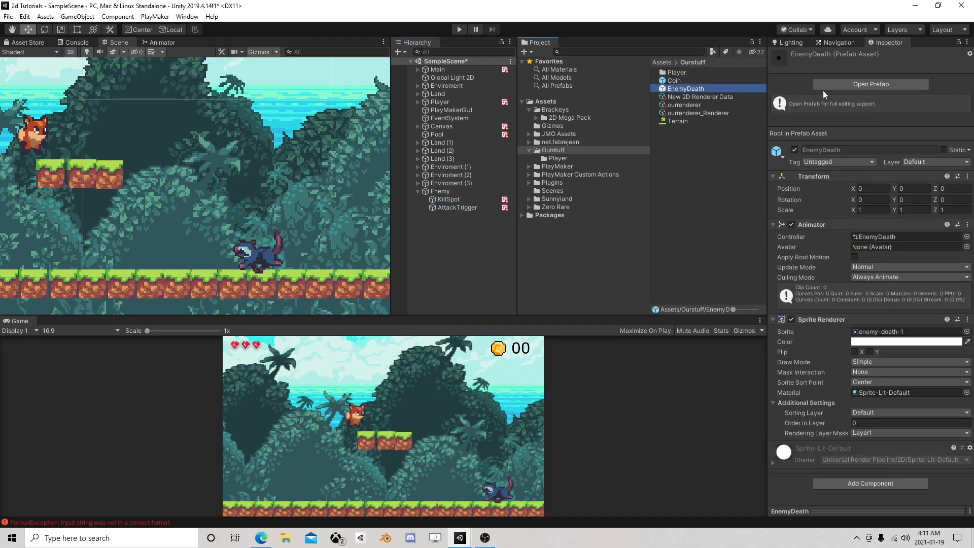
click(862, 85)
click(862, 389)
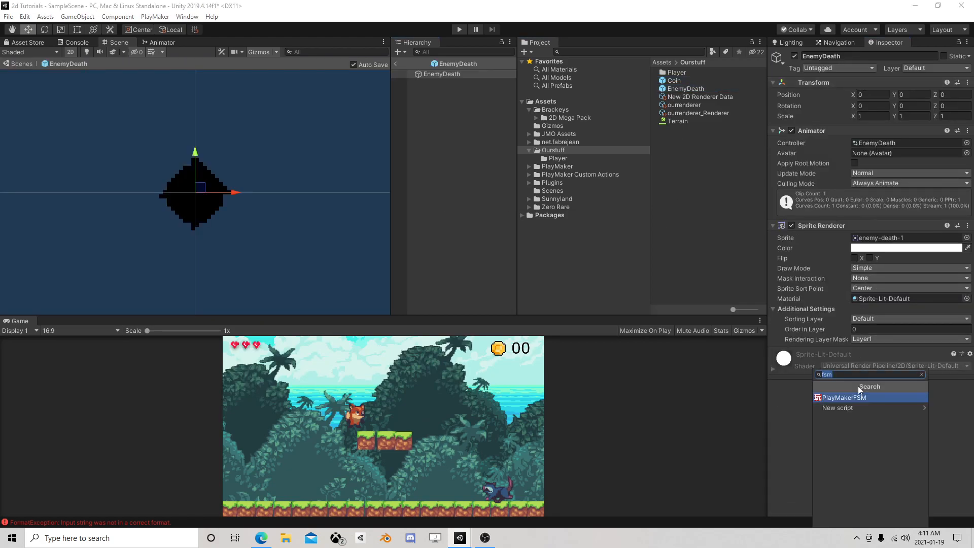
click(858, 397)
- Add a Wait action to State 1 of the EnemyDeath FSM with its time set to 3
click(958, 366)
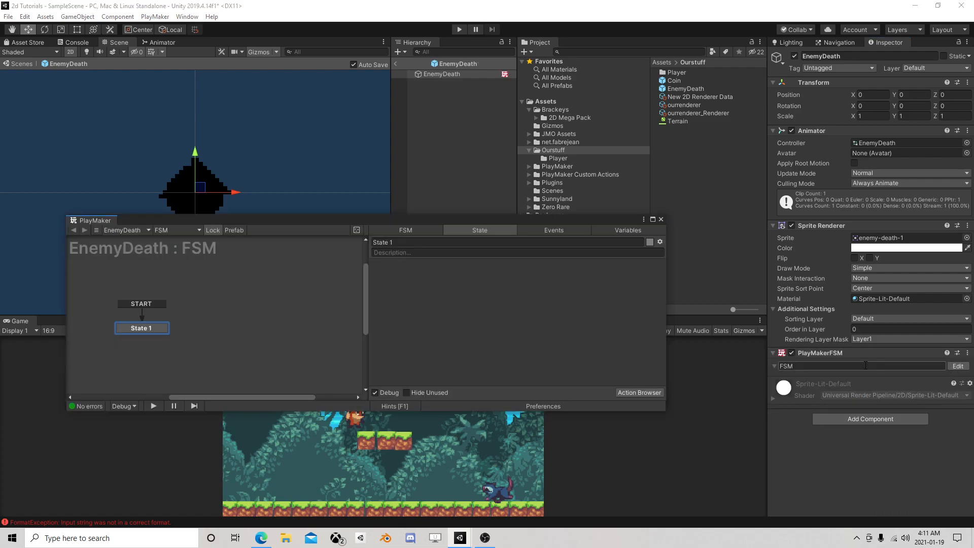
click(634, 391)
text(wait)
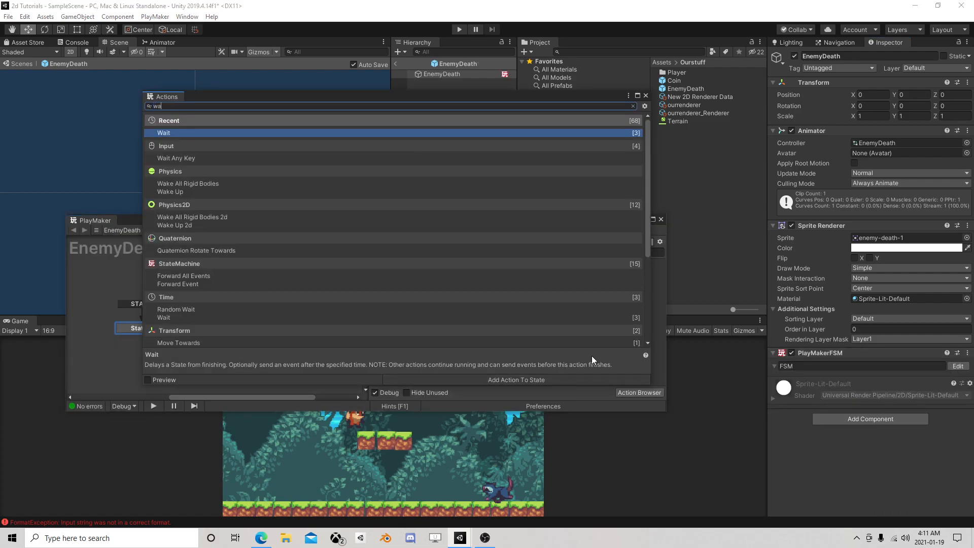
double_click(175, 133)
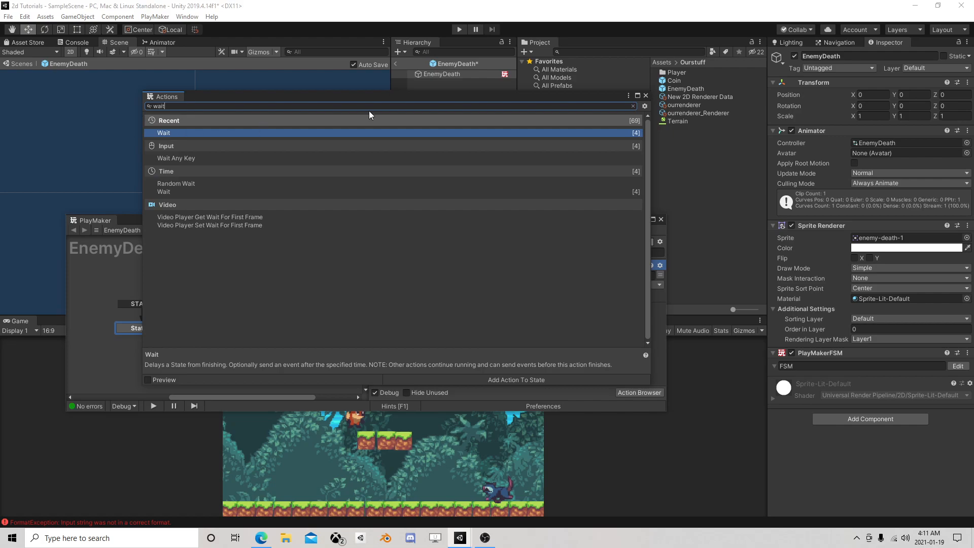
click(645, 96)
click(517, 276)
text(3)
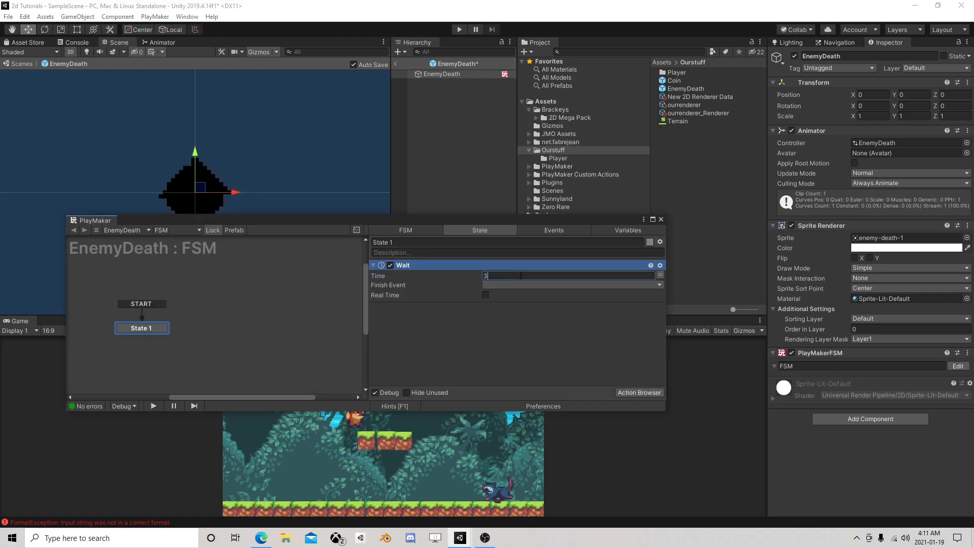
- Set the Wait action's finish event to FINISHED, add a second state, and link State 1's FINISHED transition to it
click(530, 285)
click(527, 307)
right_click(226, 319)
click(245, 325)
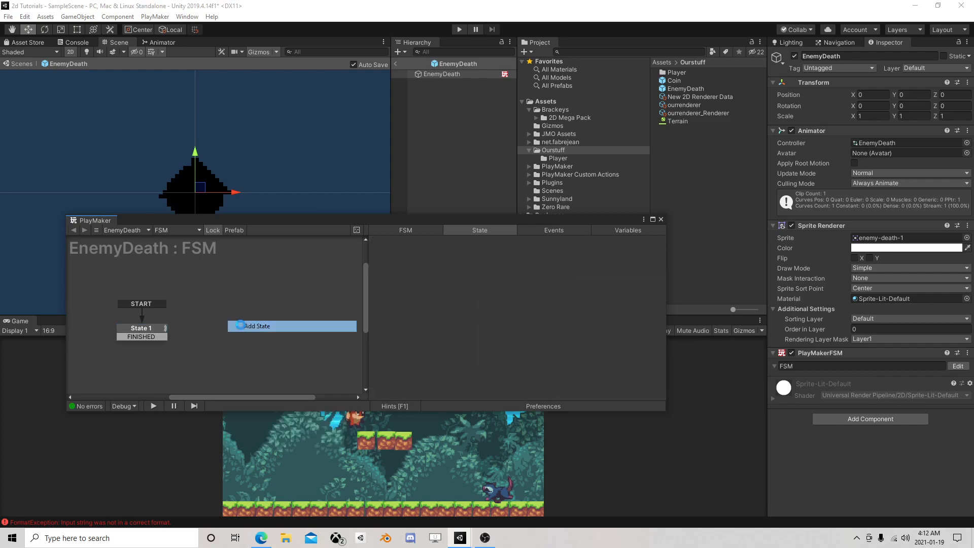
drag(164, 337, 260, 323)
- Add a Pooler Destroy Self action to State 2 of the EnemyDeath FSM, close the editor and return to the scene
click(261, 321)
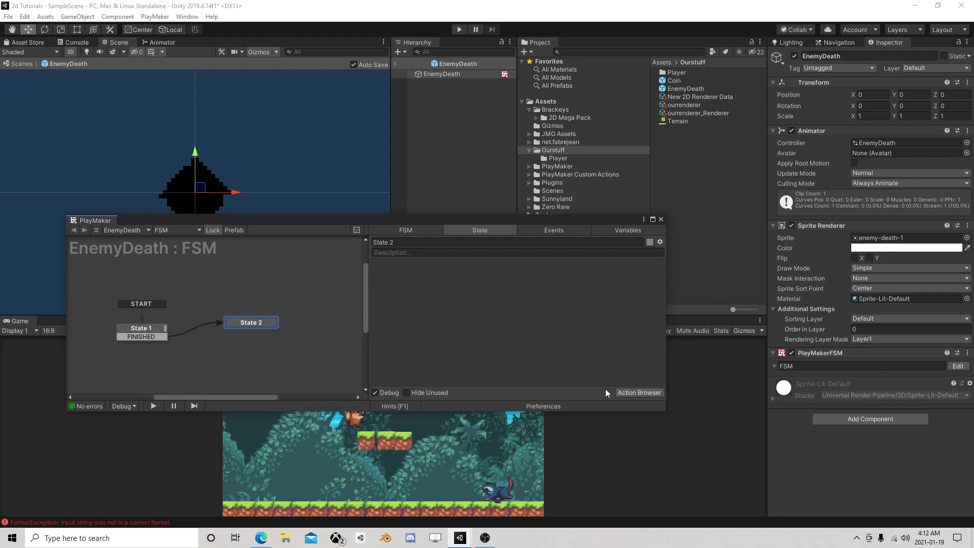
click(621, 392)
text(pool)
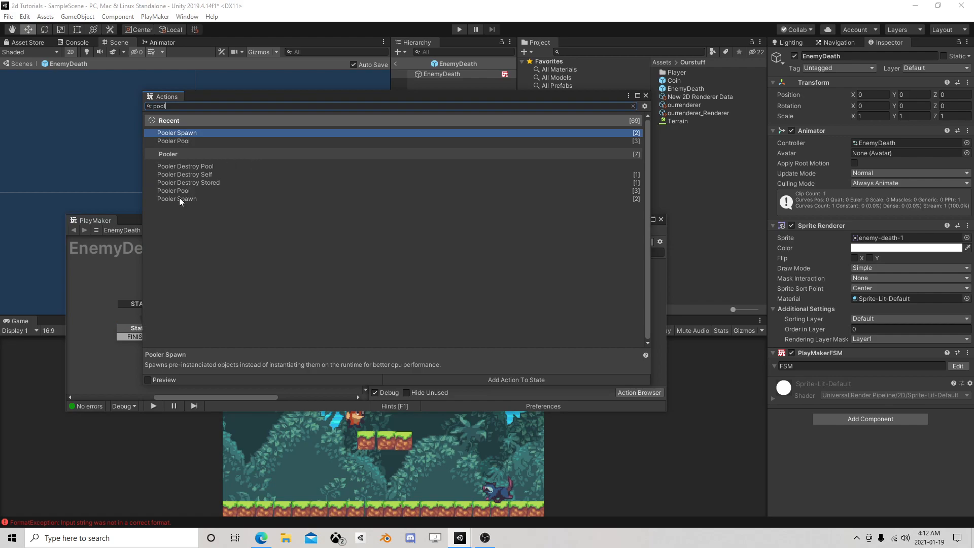
double_click(193, 174)
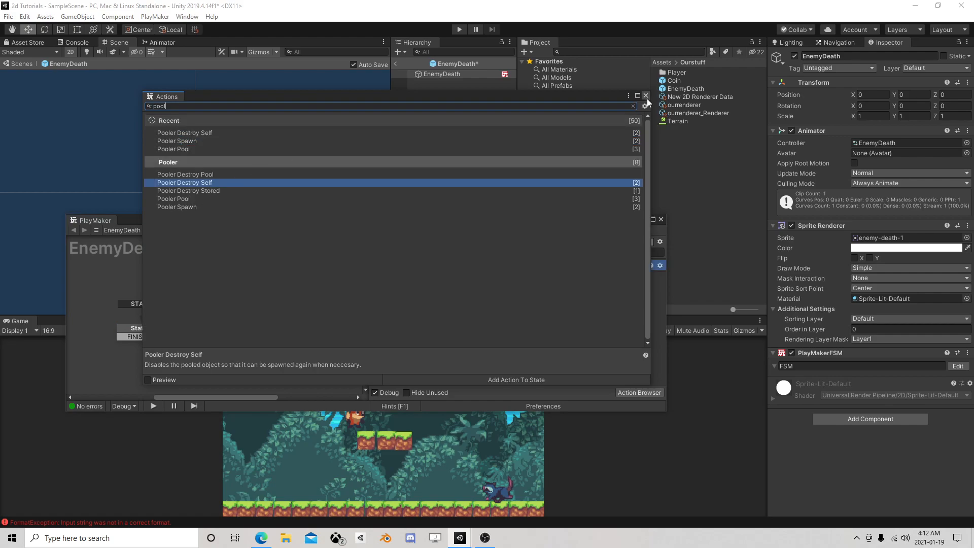
click(645, 96)
click(661, 219)
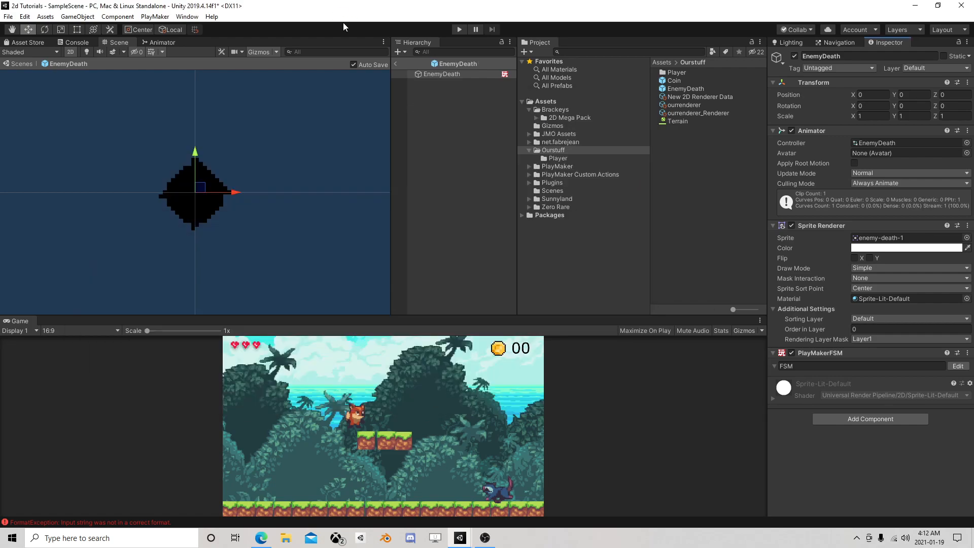
click(395, 63)
- Play-test the scene by walking the player into the possum, jumping on its kill spot and watching the death effect, then stop playback
click(458, 30)
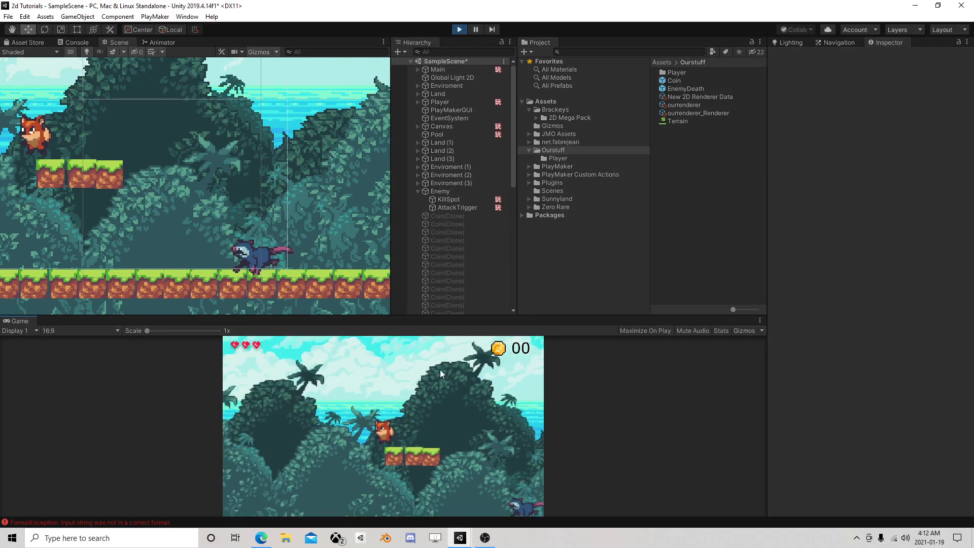
key(Right)
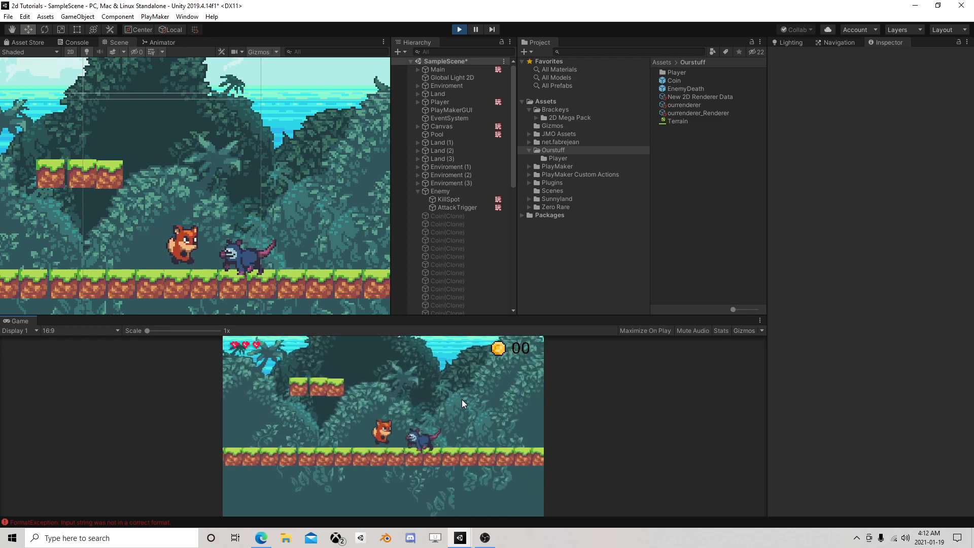
key(Right)
key(Left)
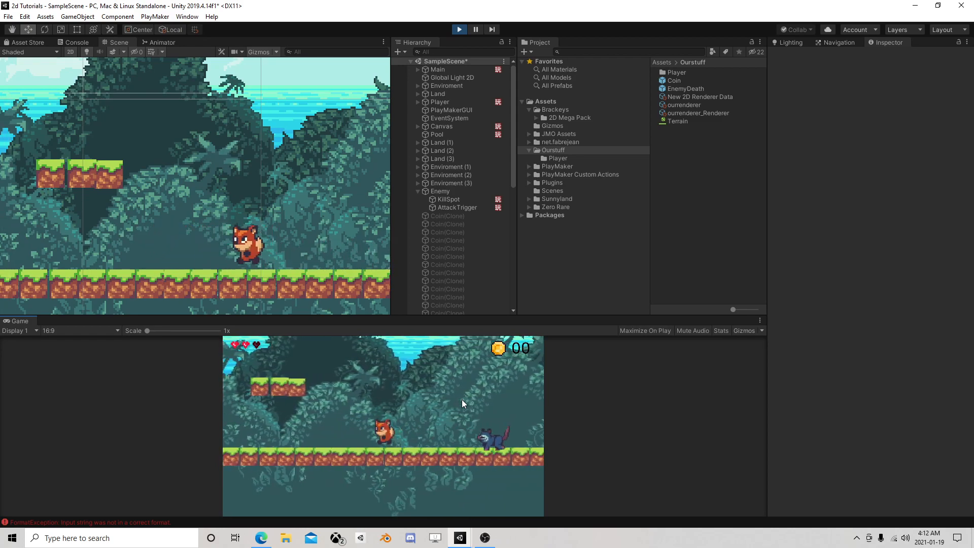
key(Right)
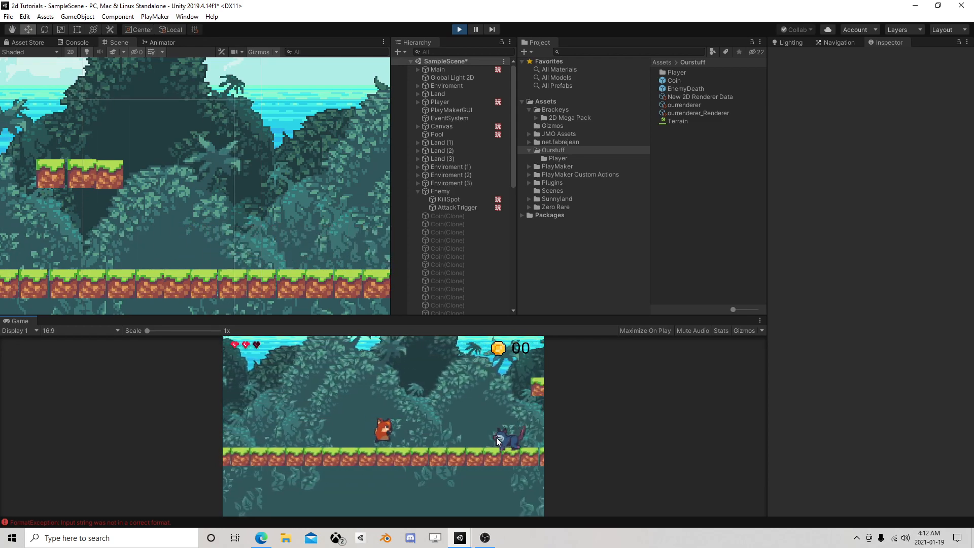
key(Right)
key(space)
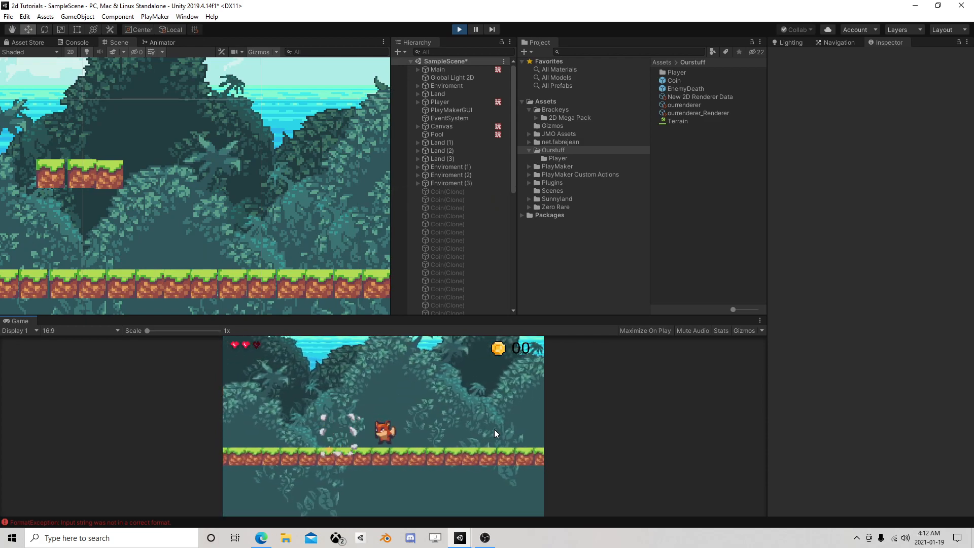
key(Left)
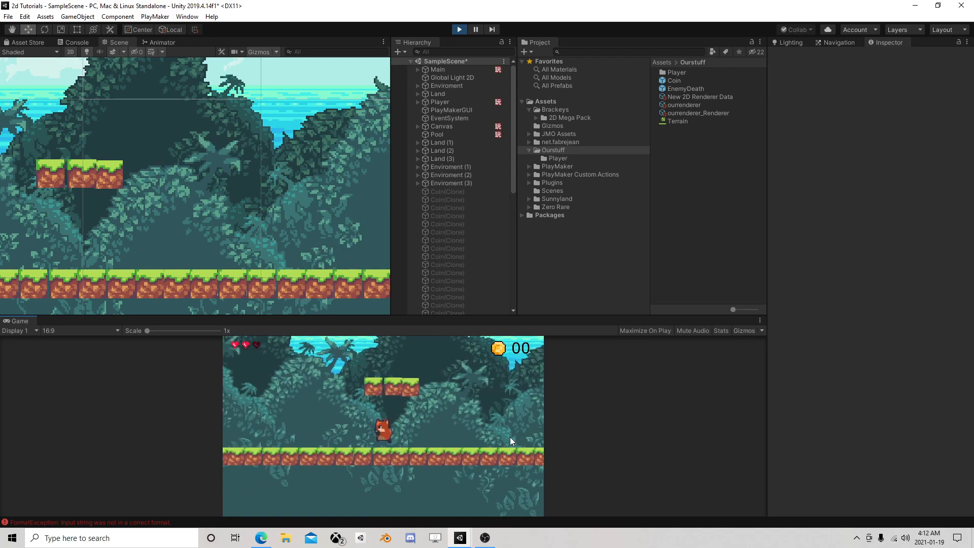
click(457, 31)
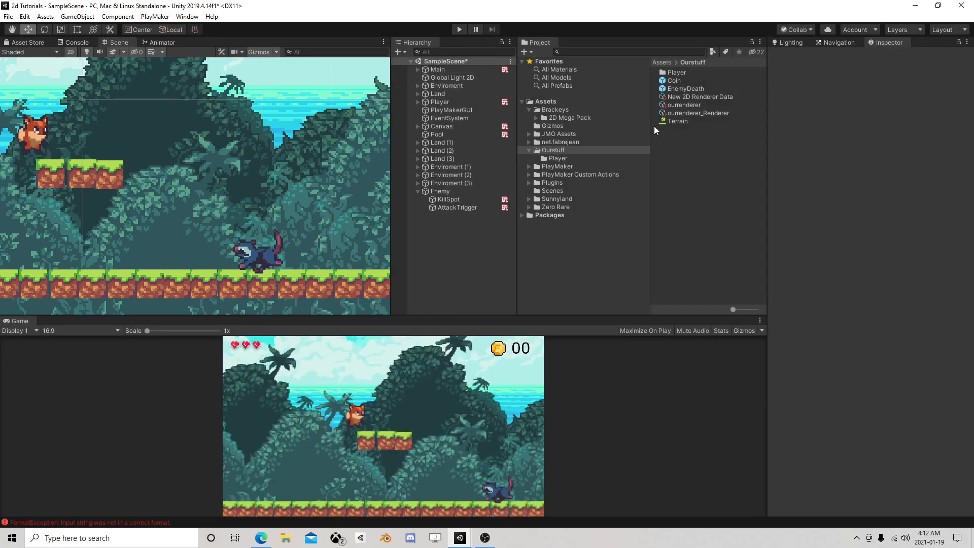
- Set the Wait time in State 1 of the EnemyDeath prefab's FSM to 2 and return to the scene
double_click(685, 89)
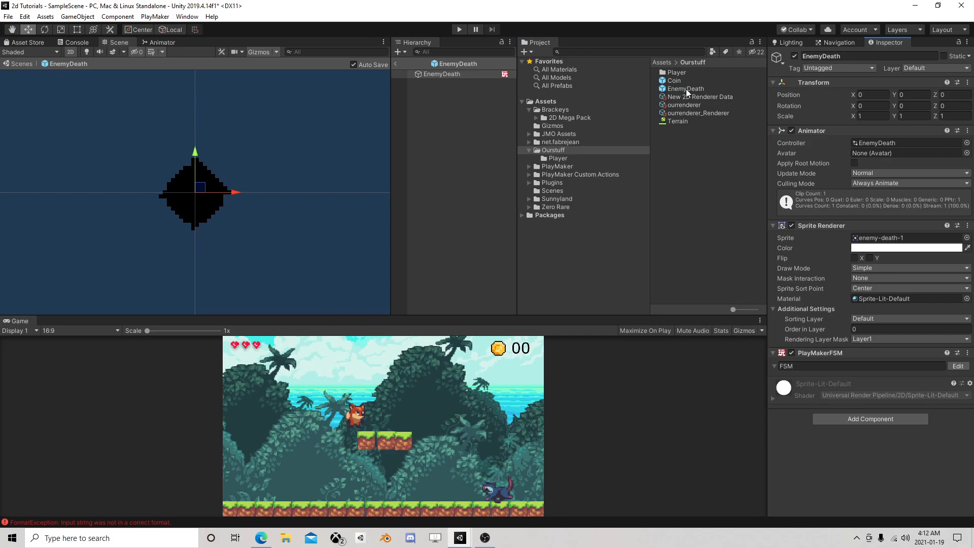
click(957, 365)
click(505, 278)
text(2)
click(661, 220)
click(395, 63)
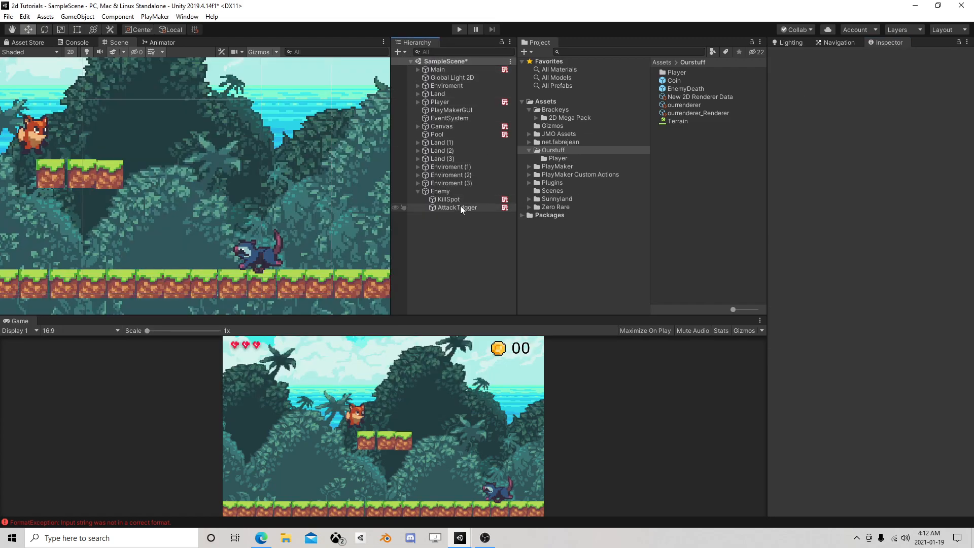
- Turn off Loop Time on the Death animation clip in the Sunnyland enemy-death sprites folder
click(529, 200)
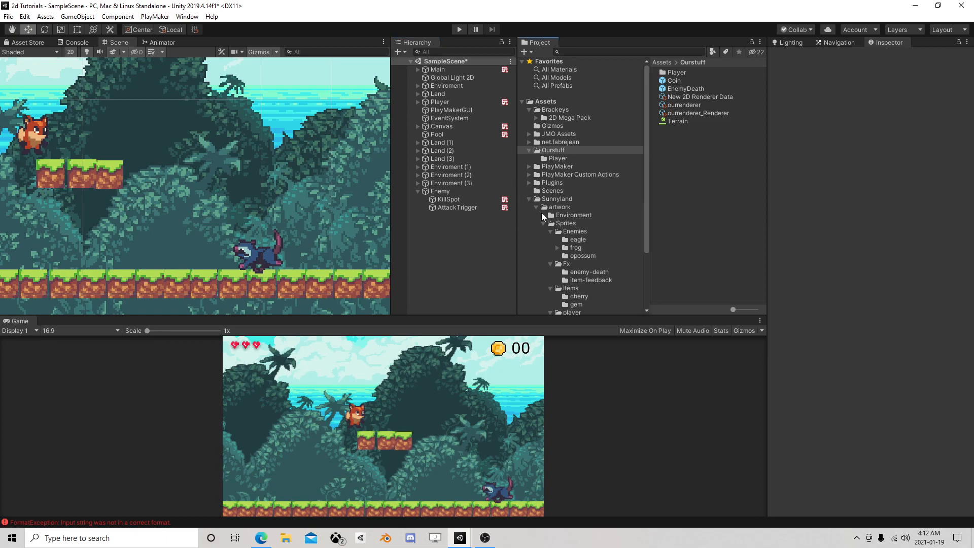
click(580, 271)
click(677, 73)
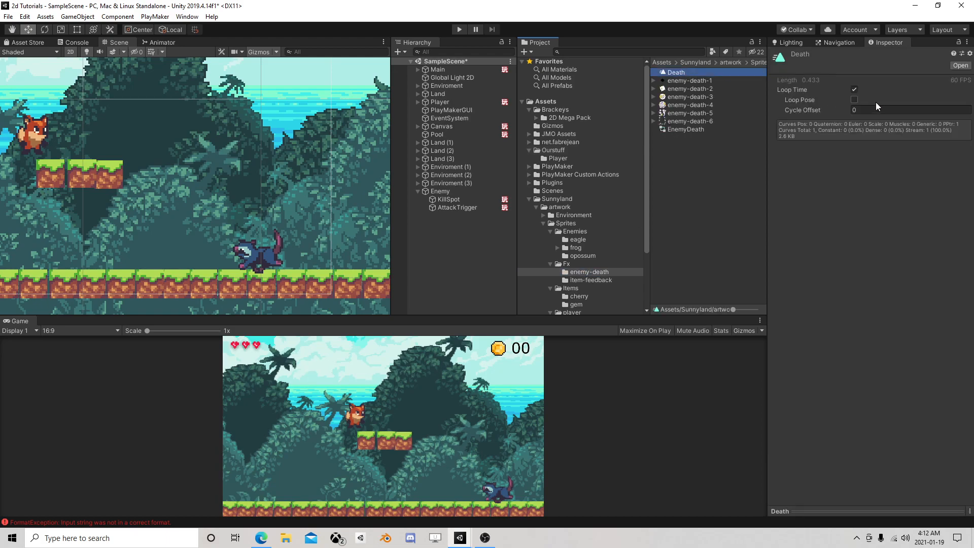
click(853, 88)
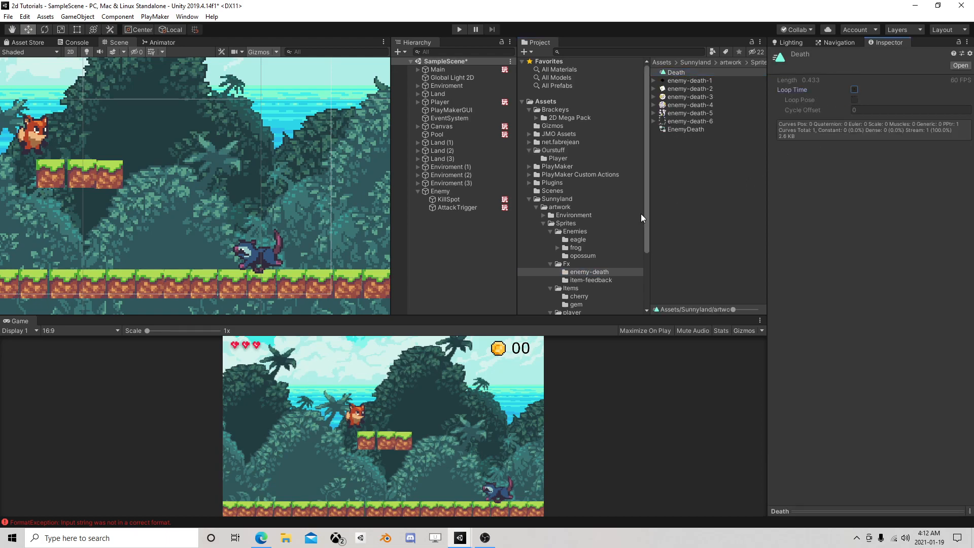
- Assign the Terrain physics material to the Enemy's Capsule Collider 2D
click(417, 191)
click(439, 191)
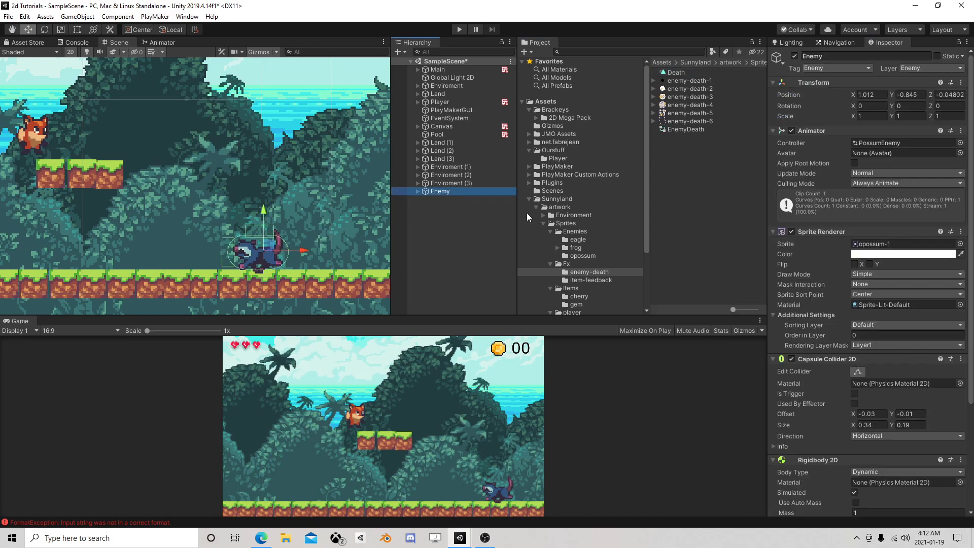
scroll(908, 321, down, 3)
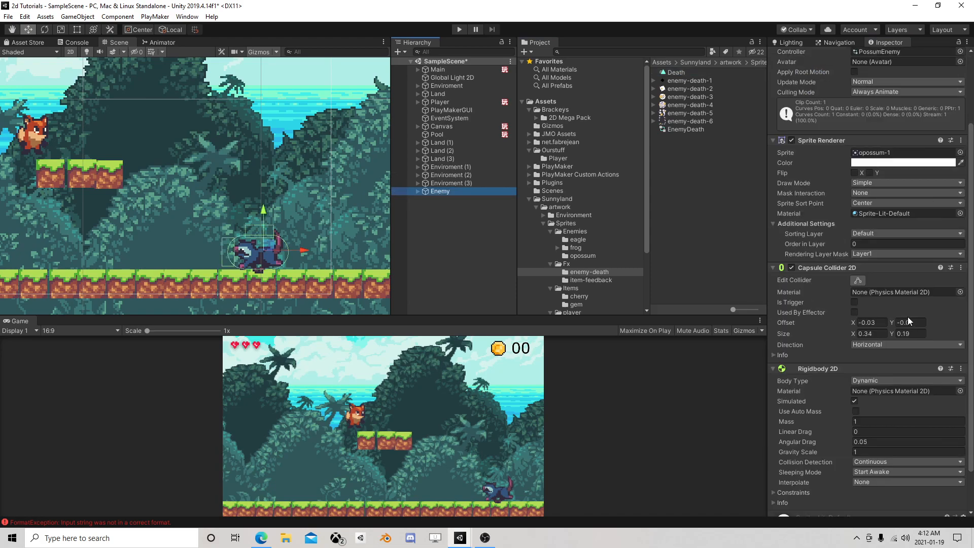
click(959, 292)
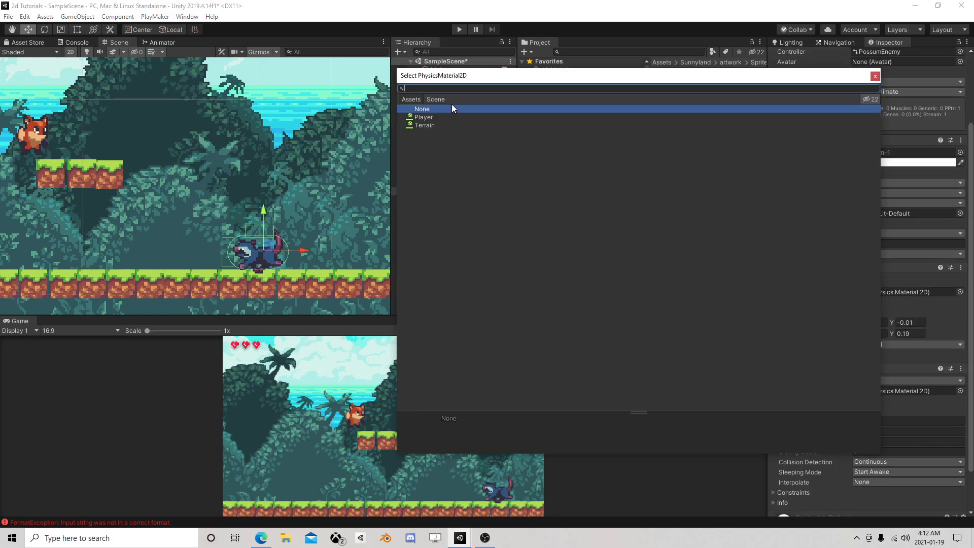
click(425, 125)
click(875, 77)
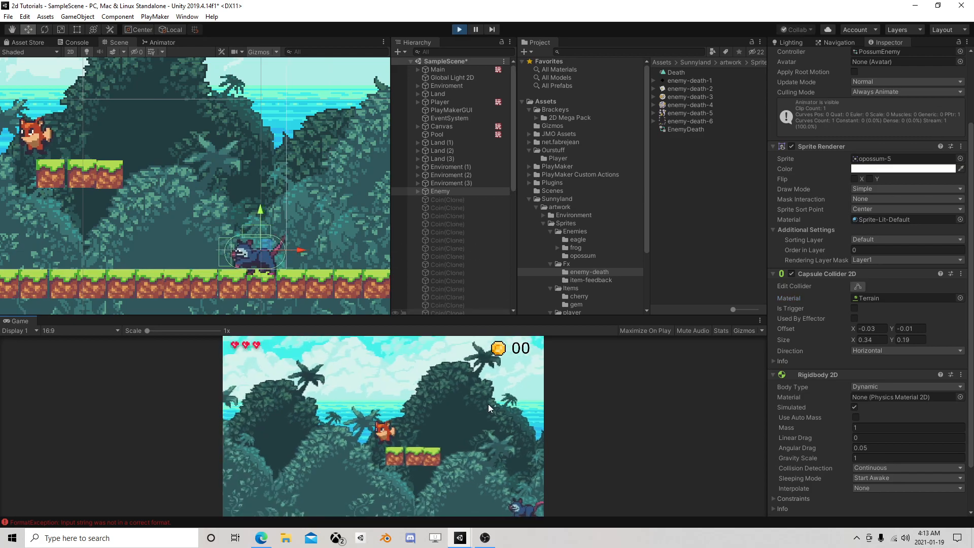
- Play-test jumping onto the possum to check the non-looping death effect, and stop playback
key(d)
key(space)
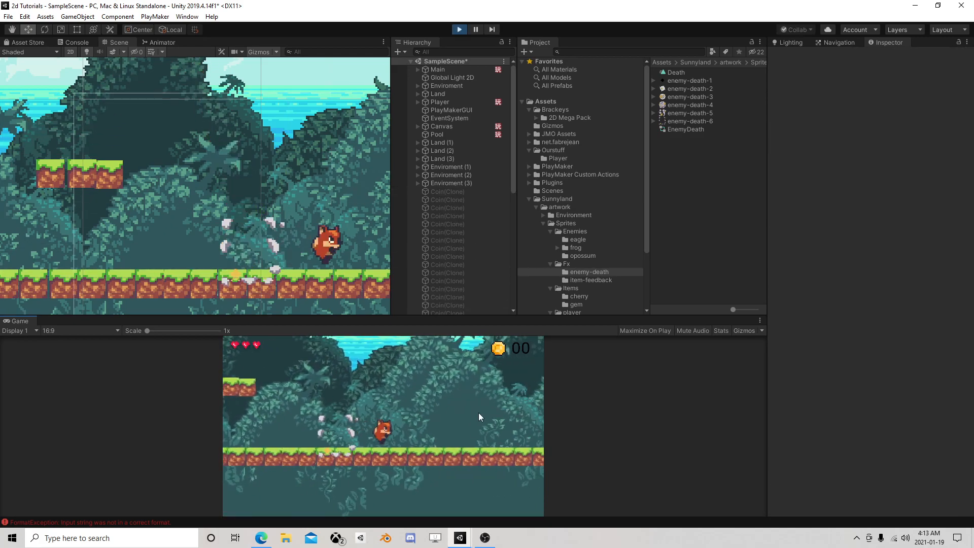
key(a)
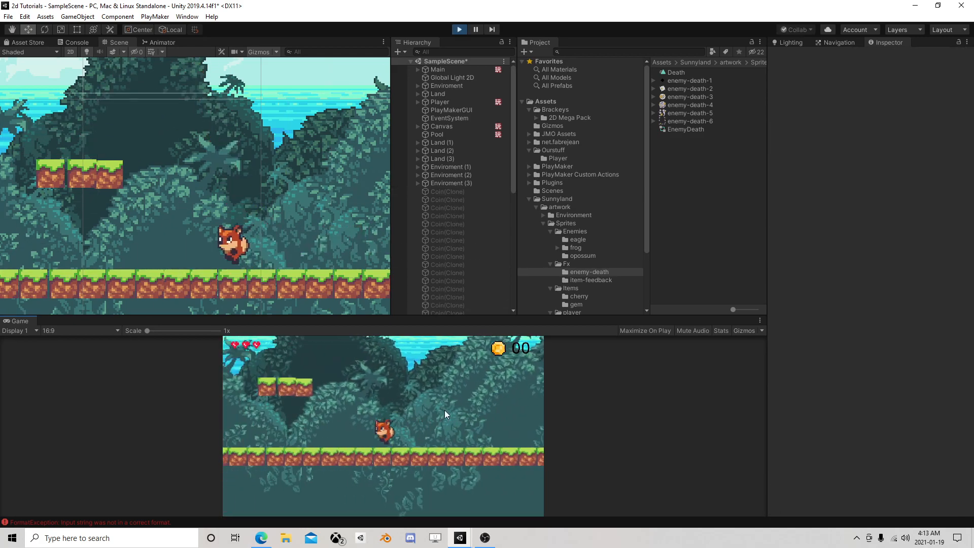
key(d)
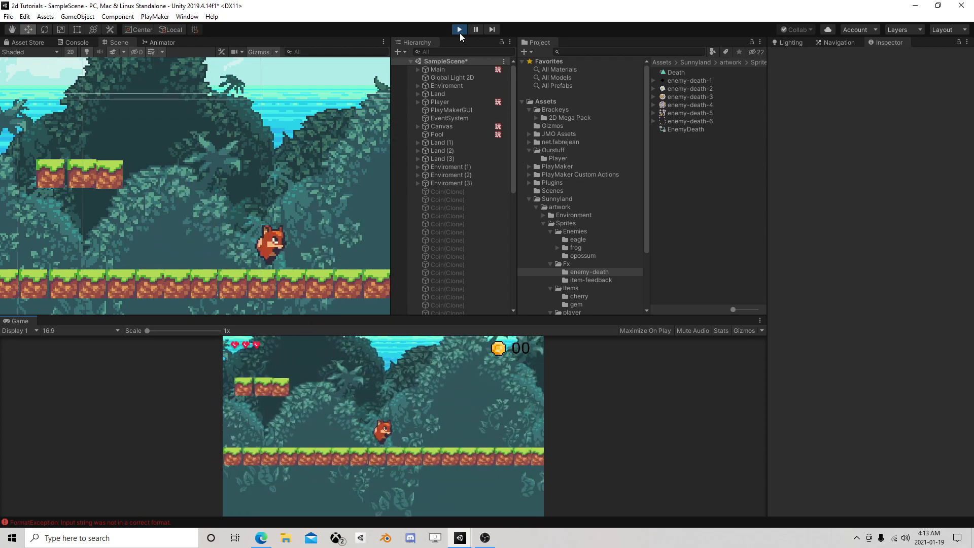
click(459, 29)
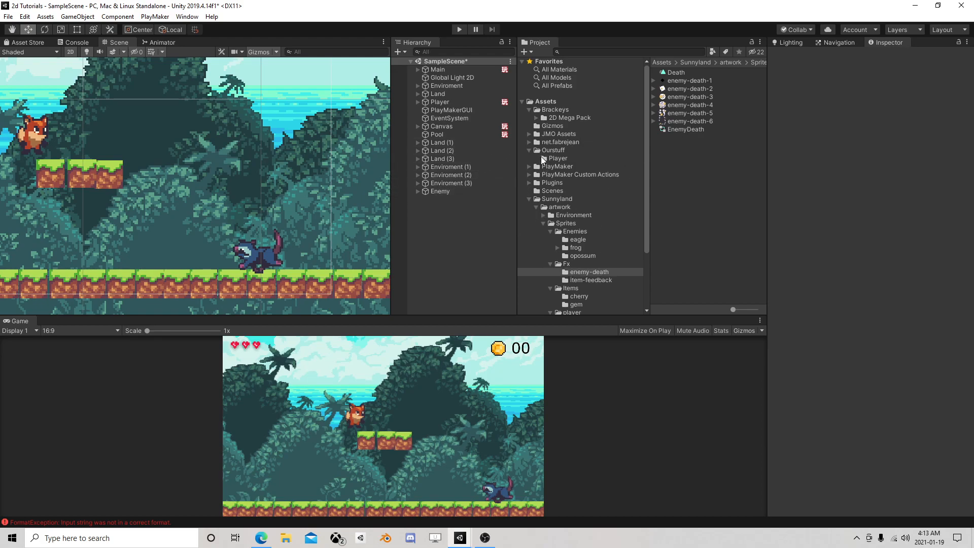
- Reopen the EnemyDeath prefab's FSM, set State 1's Wait time to 1 and return to the scene
click(560, 149)
click(557, 158)
click(556, 151)
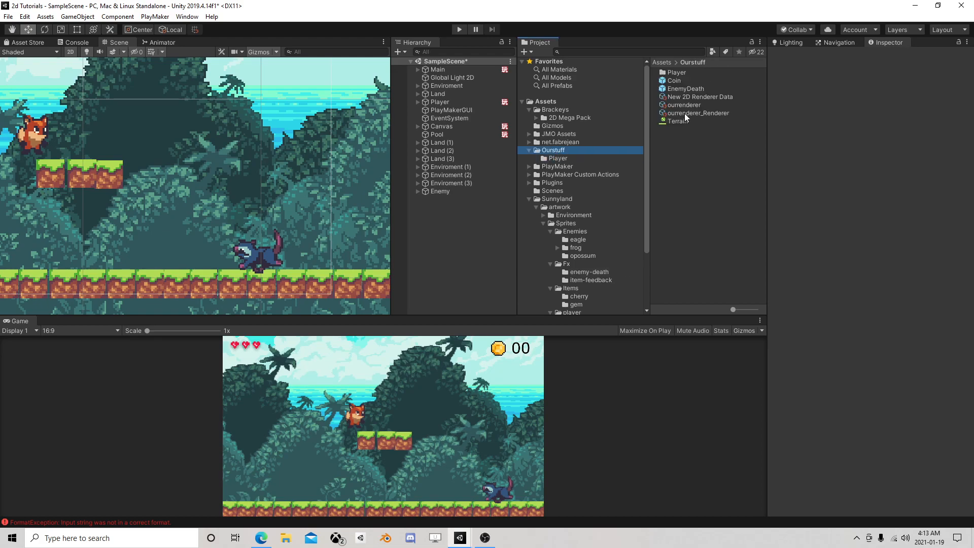
click(698, 88)
click(882, 87)
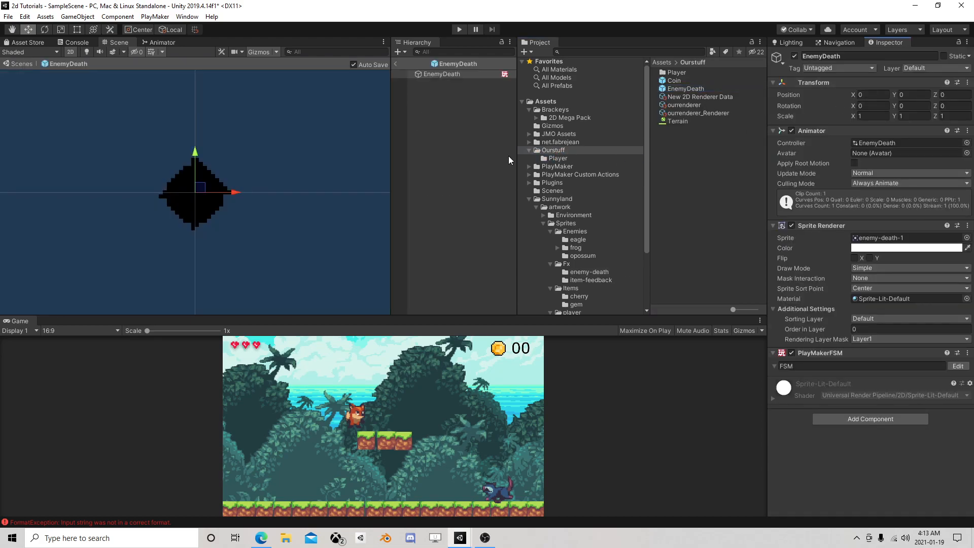
click(958, 365)
click(495, 274)
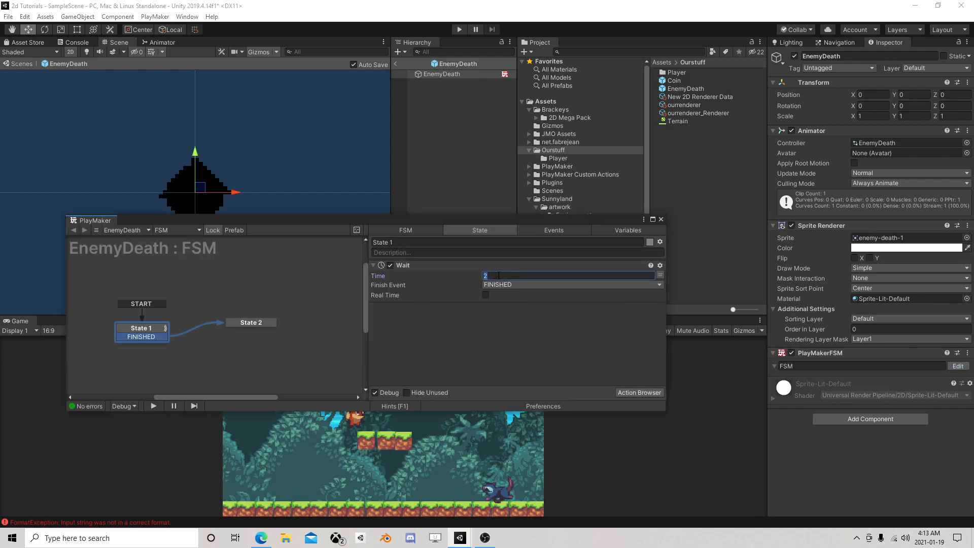
text(1)
click(660, 219)
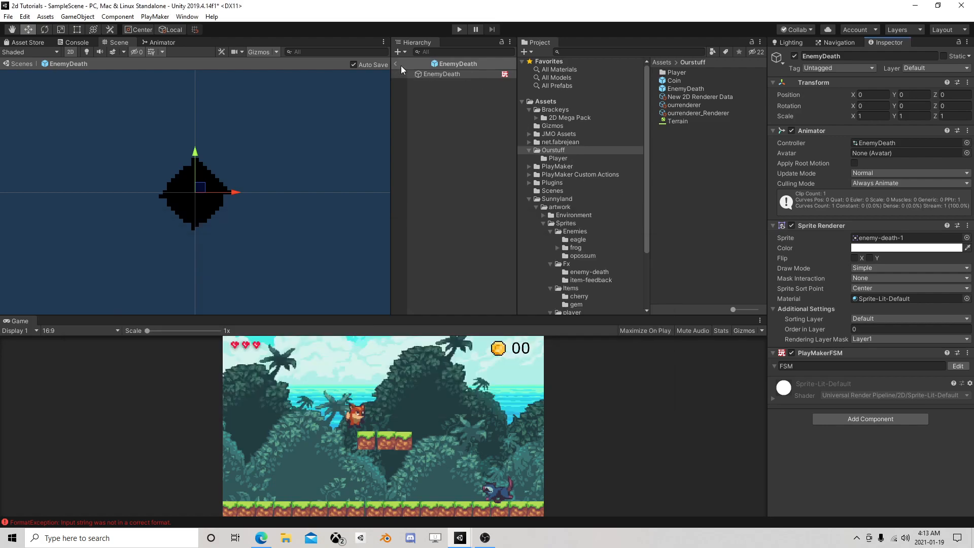
click(396, 63)
- Run the game twice, attacking the possum to check the shortened death effect, and stop playback each time
click(459, 29)
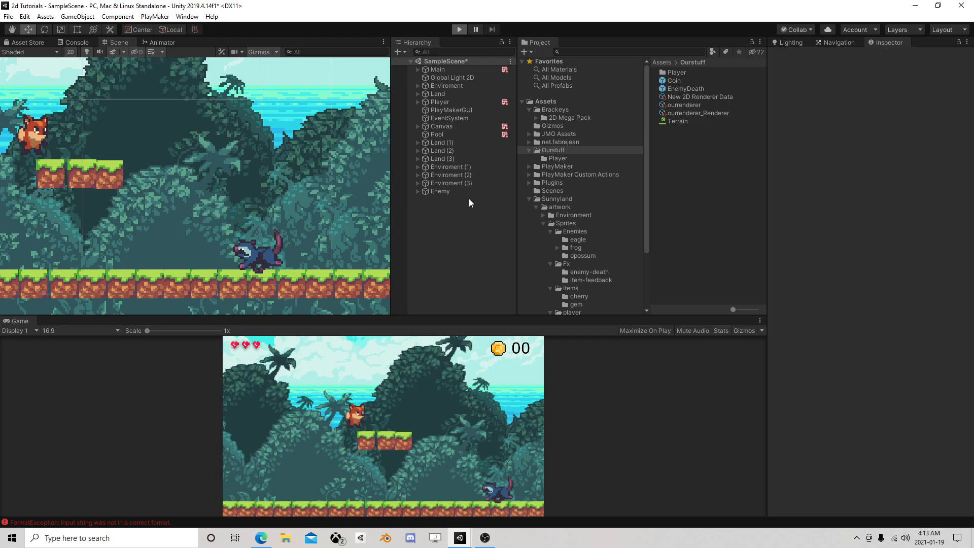
key(d)
key(space)
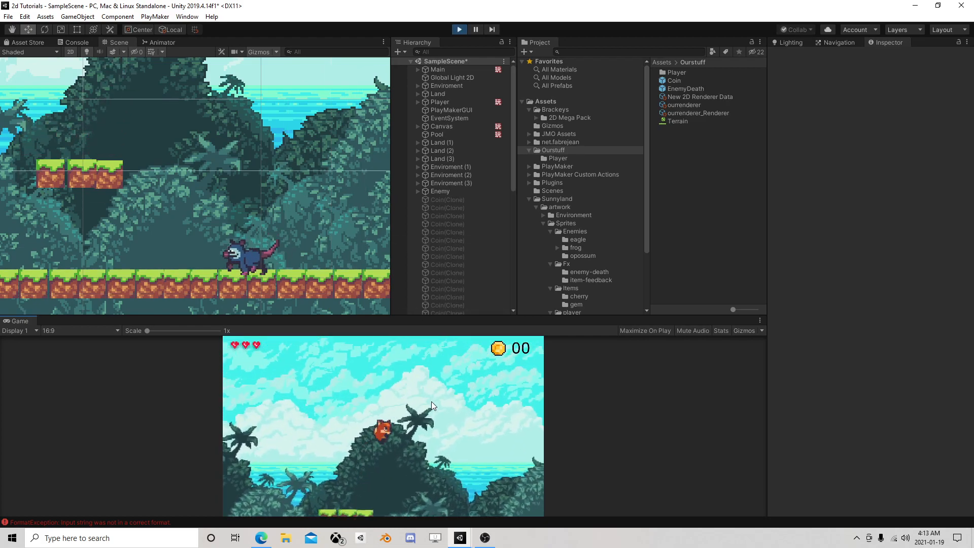
key(d)
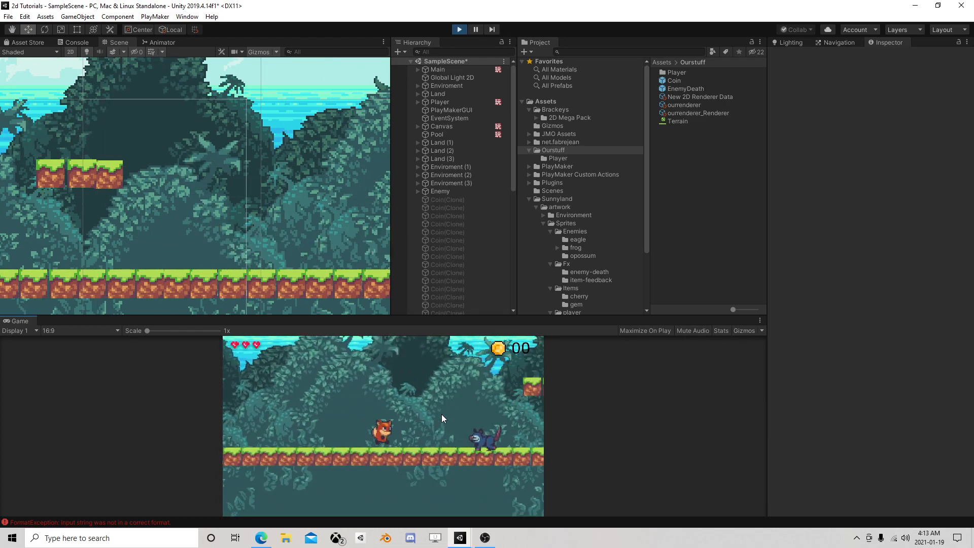
key(d)
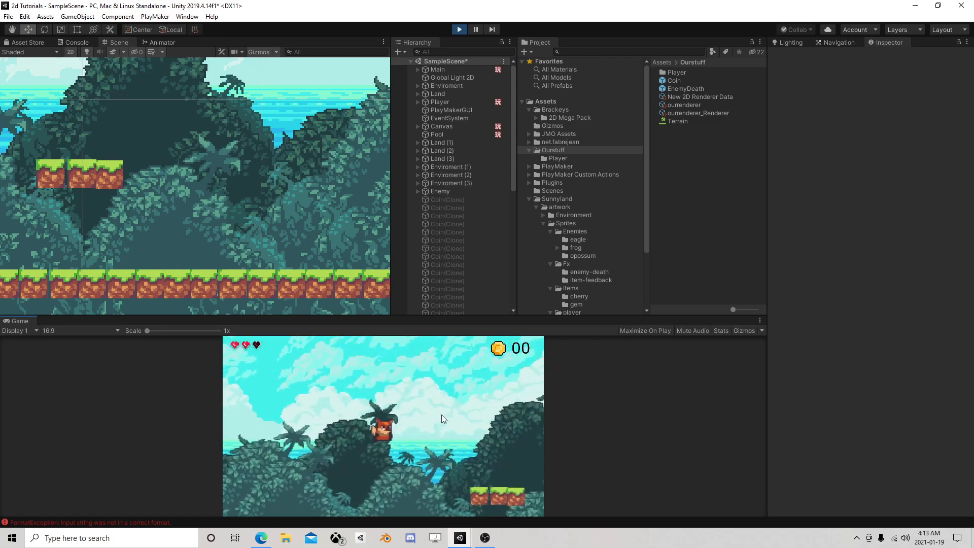
click(459, 30)
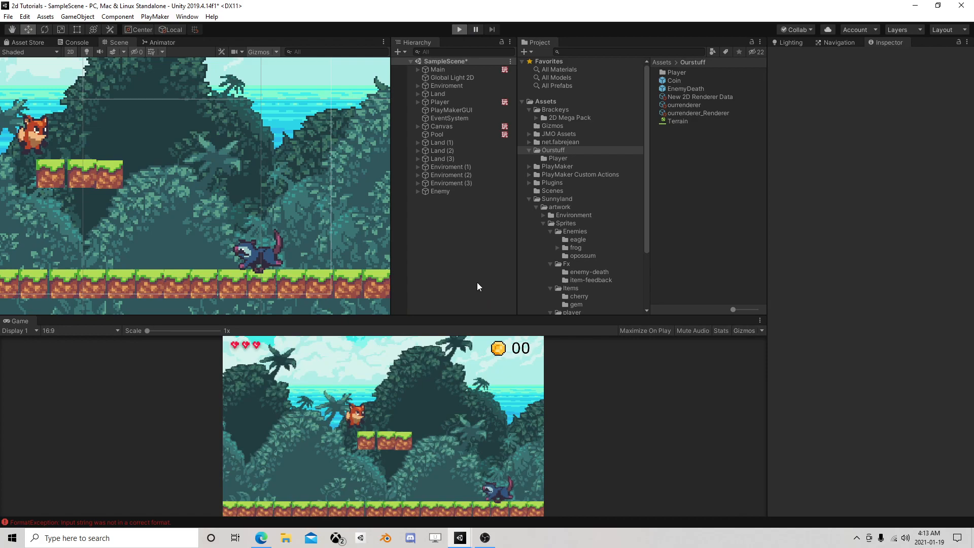
key(ctrl+p)
key(d)
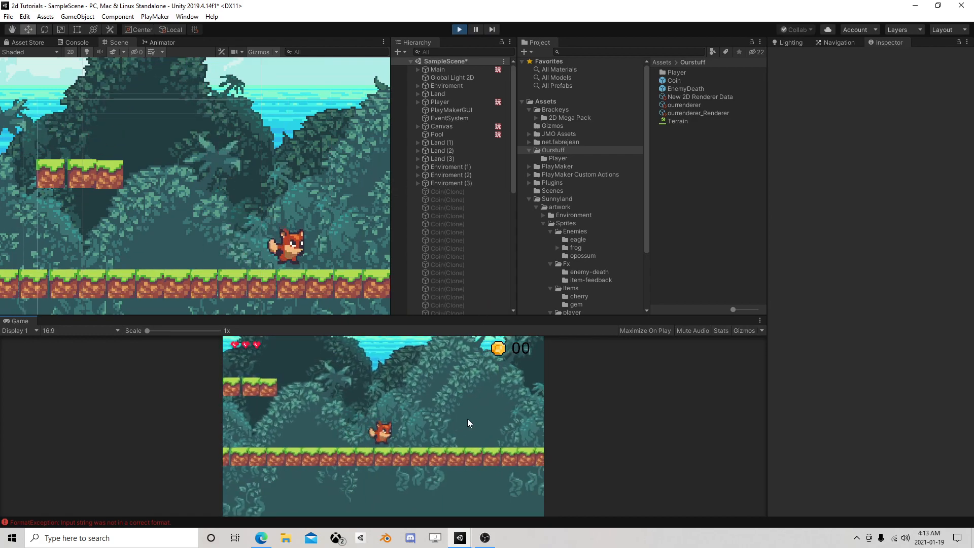
click(460, 30)
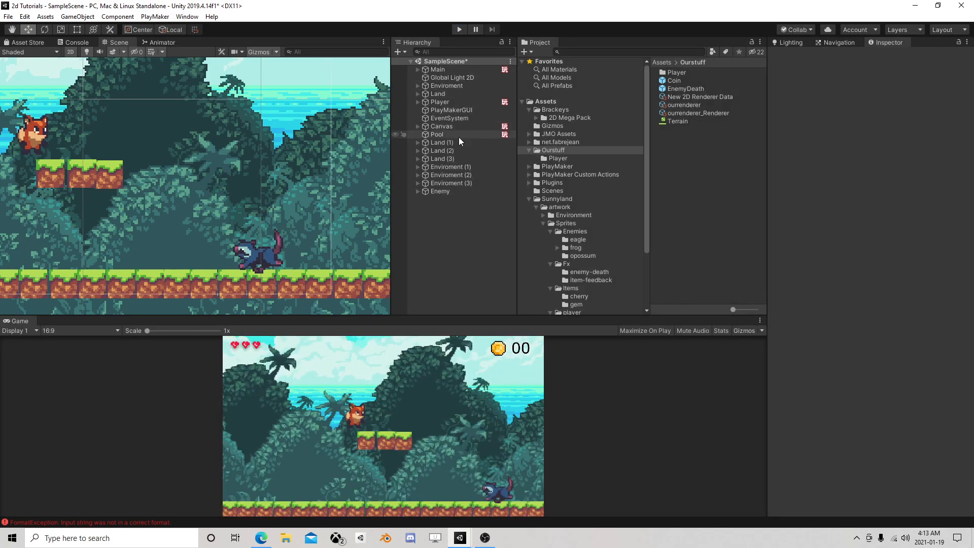
- Open the EnemyDeath prefab and its FSM for editing again
click(685, 88)
click(884, 84)
click(958, 365)
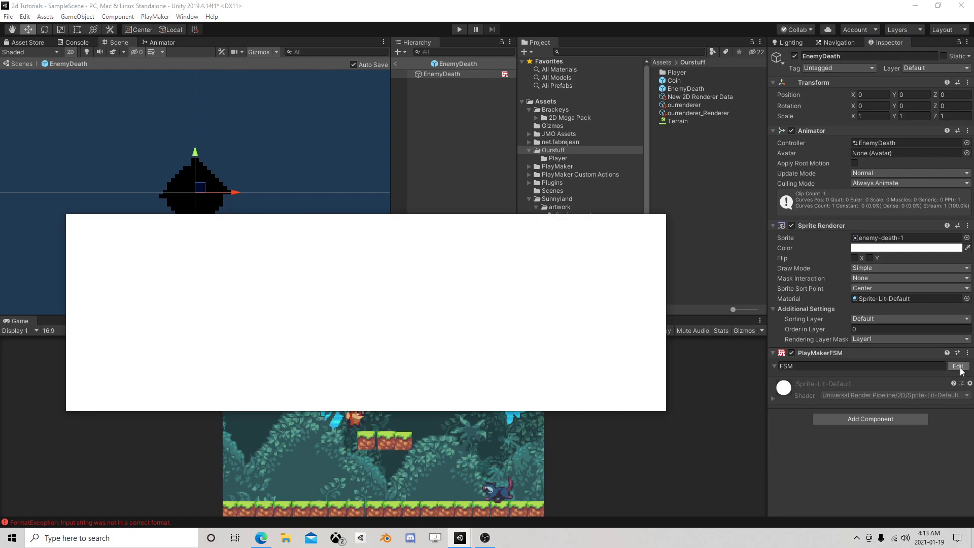
- Open the Wait action's time value in EnemyDeath's State 1, close the FSM editor and return to the main scene
click(500, 275)
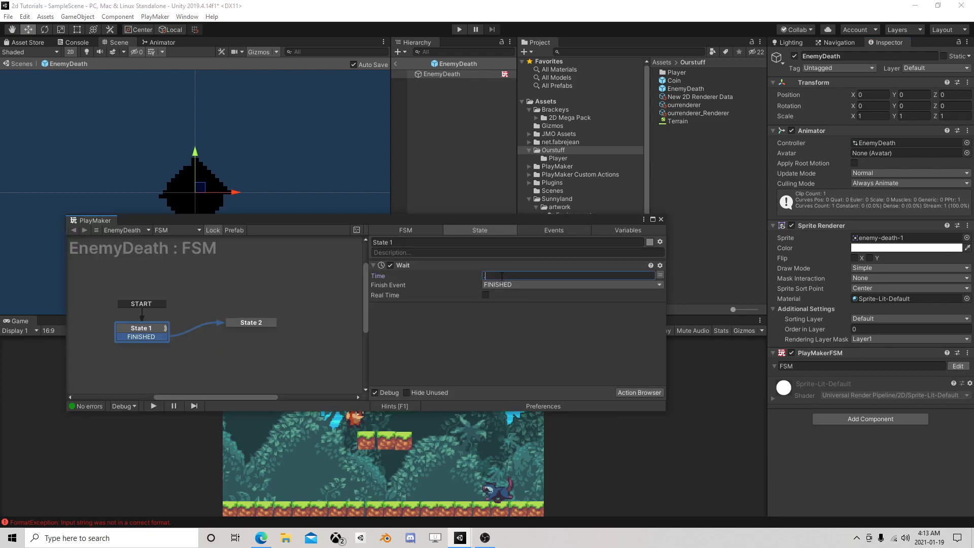
click(659, 219)
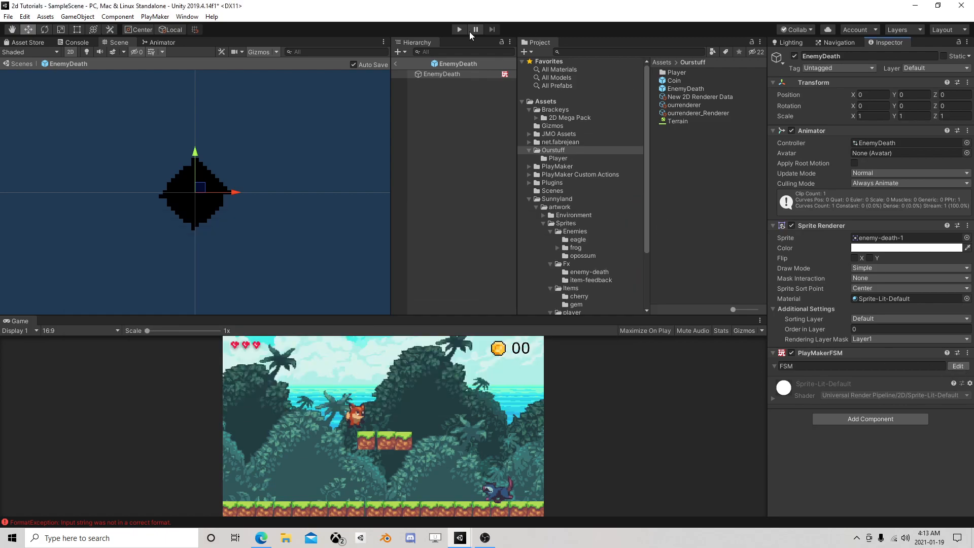
click(396, 64)
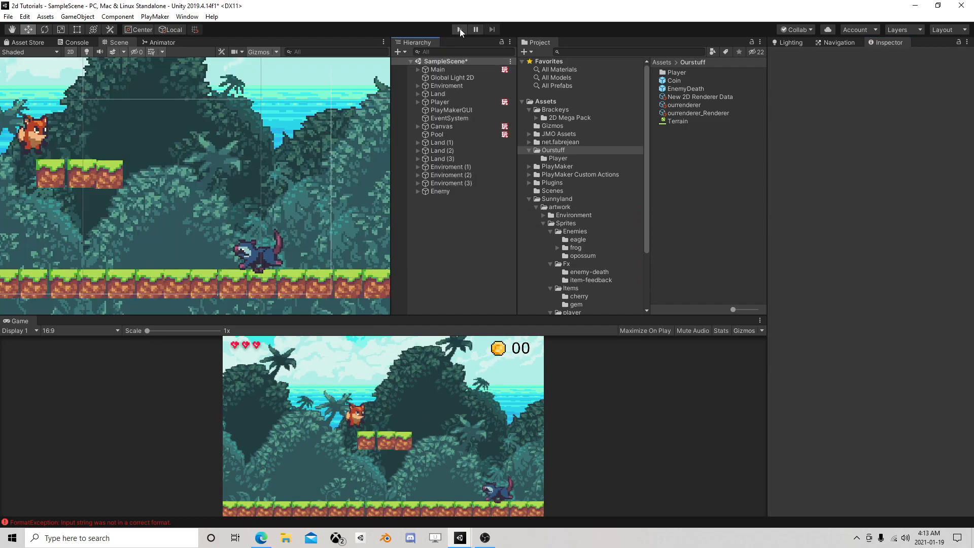
- Add a PlayMakerFSM component to the Enemy object in the scene
scroll(233, 131, down, 4)
middle_drag(206, 163, 288, 185)
scroll(287, 189, up, 6)
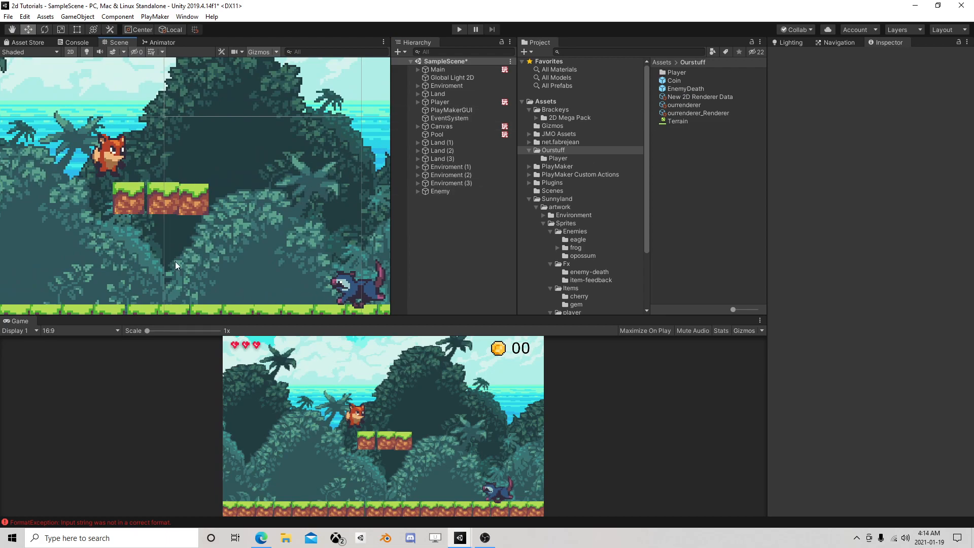
middle_drag(291, 275, 261, 236)
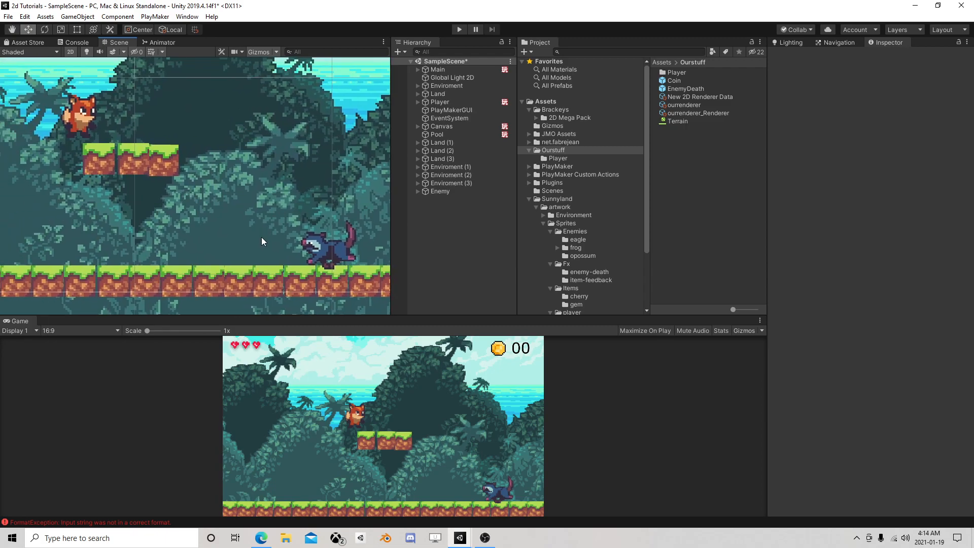
scroll(260, 236, down, 2)
click(446, 191)
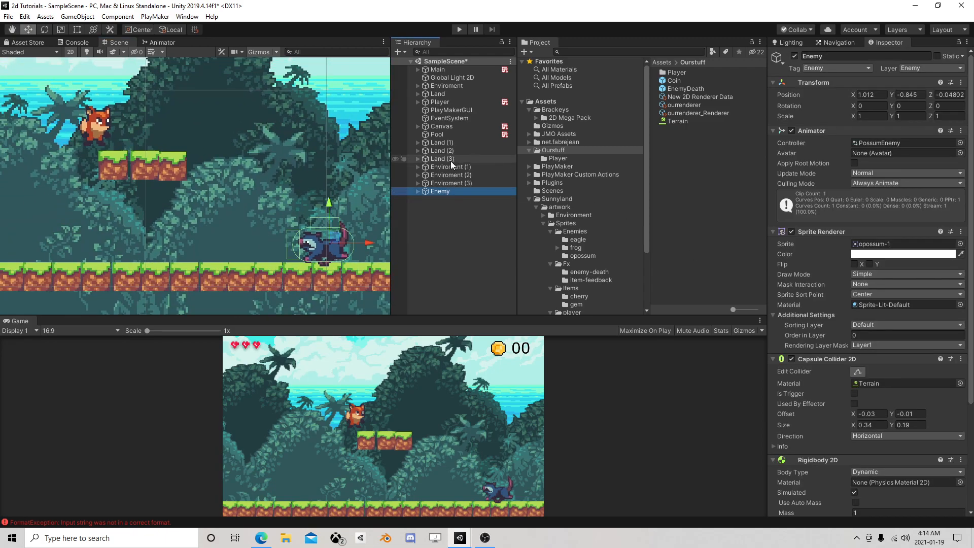
scroll(862, 305, down, 5)
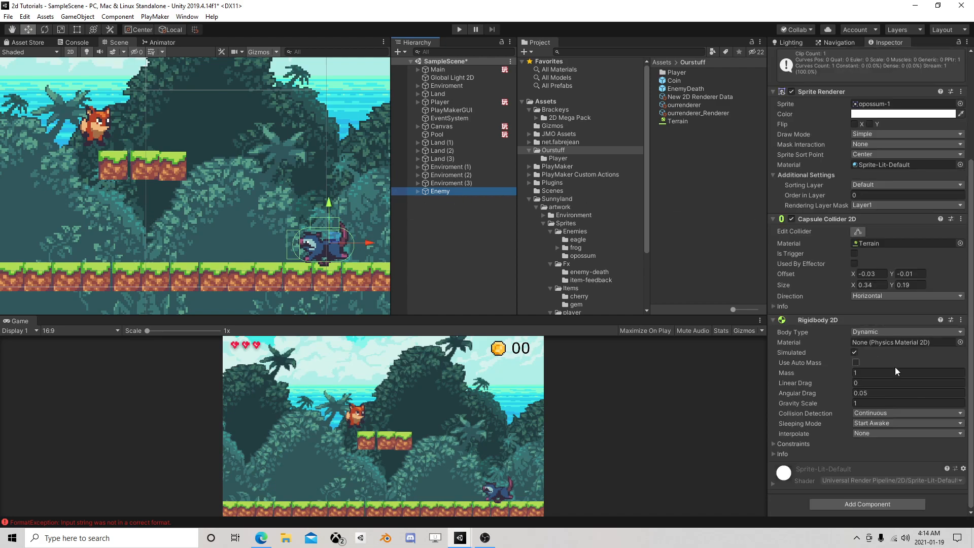
click(876, 503)
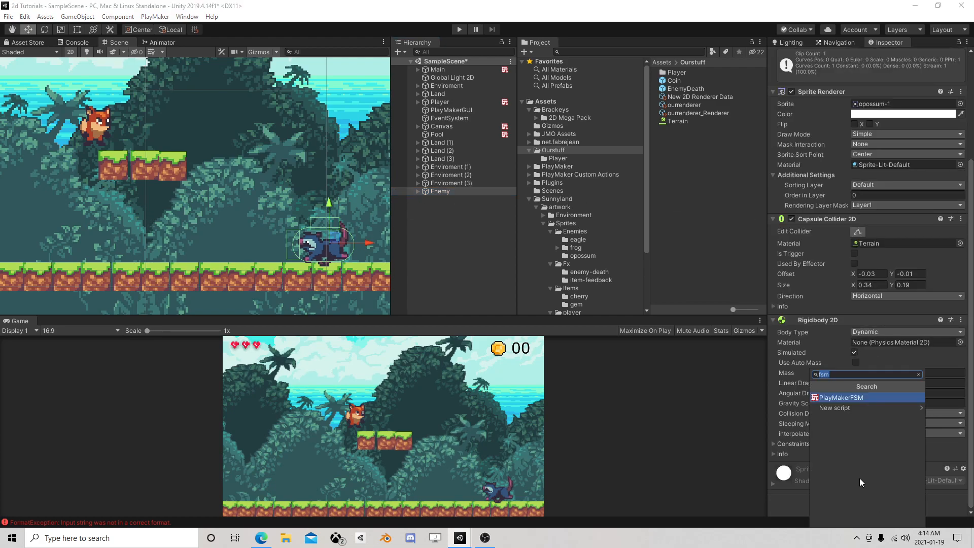
click(857, 397)
- Add a Set Velocity 2d action to State 1 of the Enemy's FSM and close the FSM editor
click(951, 451)
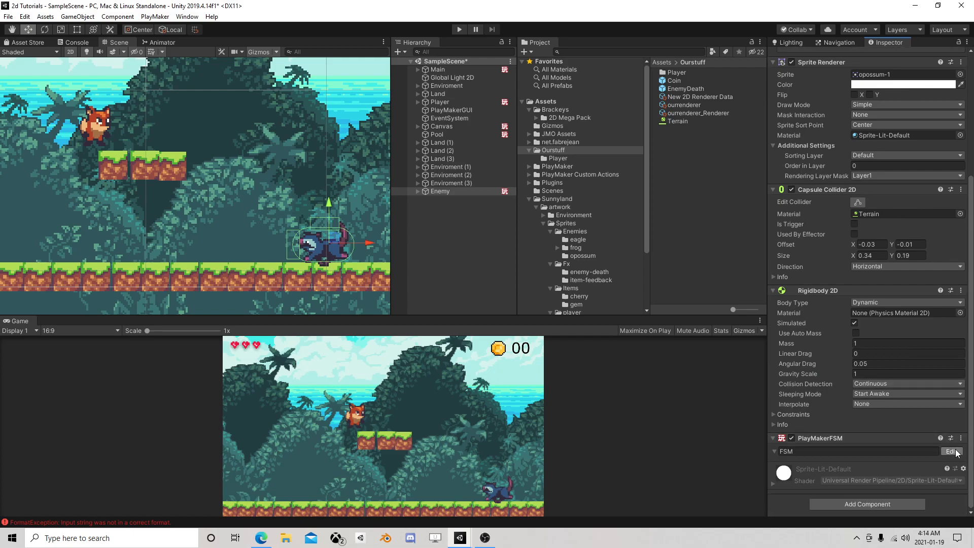
click(639, 391)
text(set)
text(l)
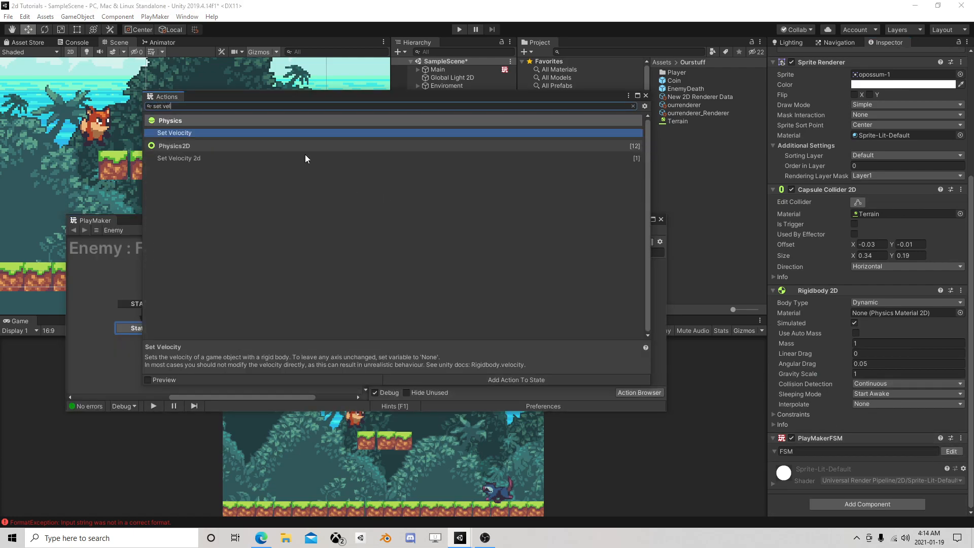
double_click(185, 160)
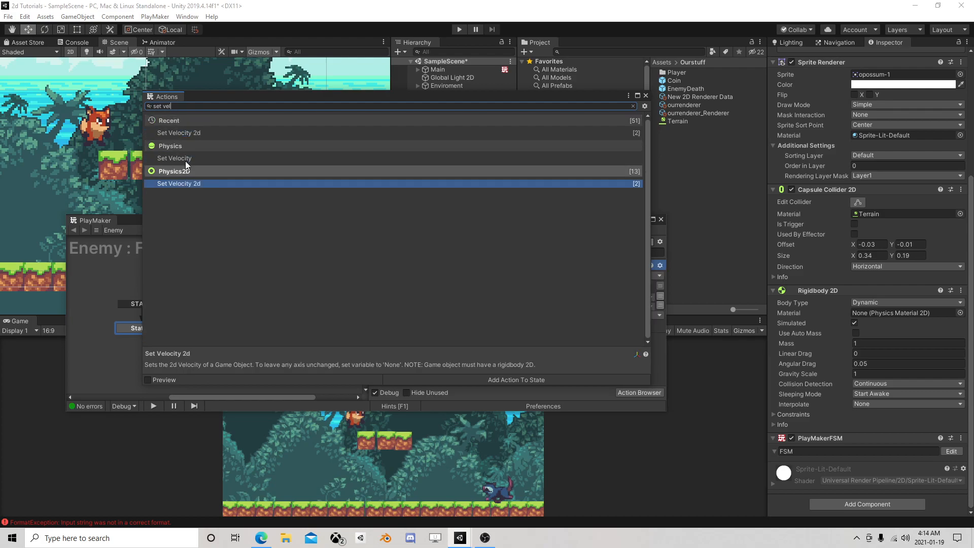
click(645, 95)
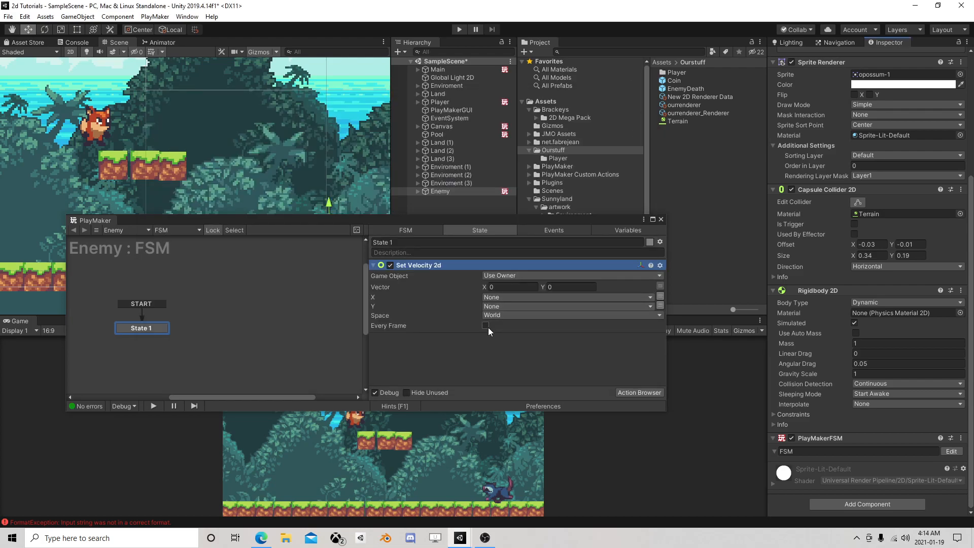
click(660, 219)
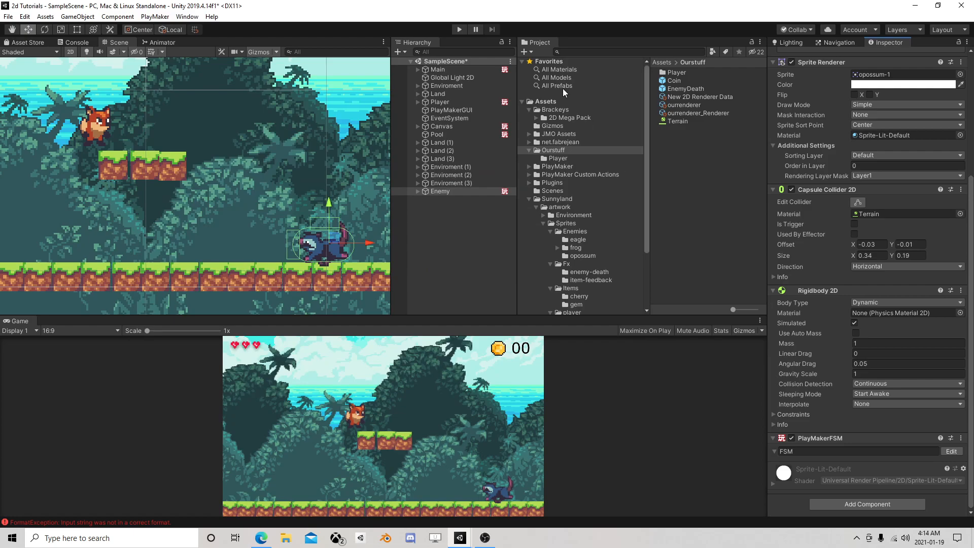
- Play-test the scene by jumping the player onto the enemy, and stop the game
click(458, 31)
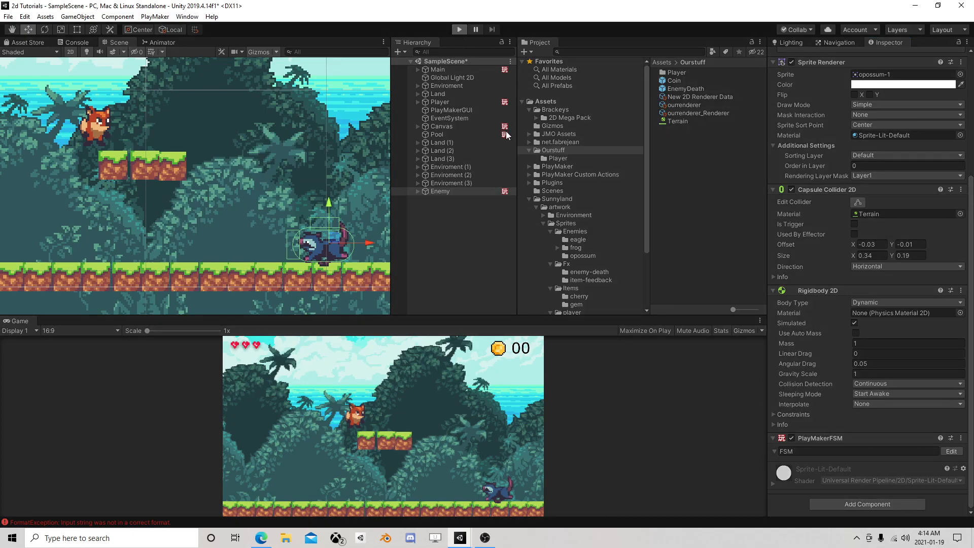
key(d)
key(space)
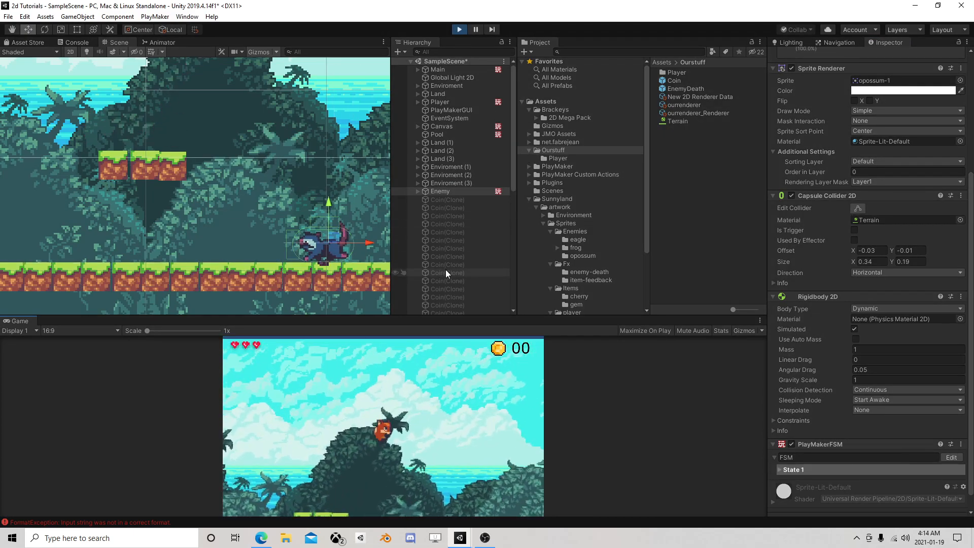
key(a)
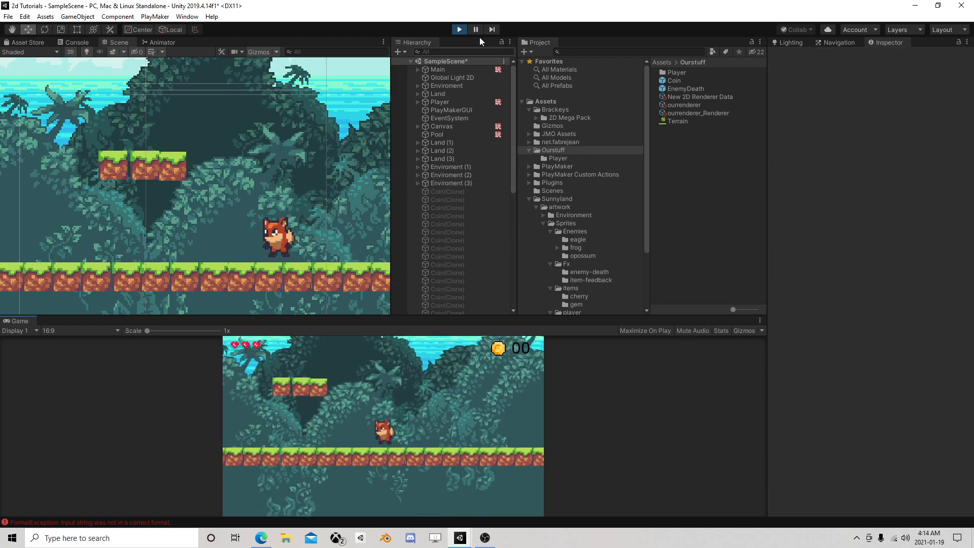
click(459, 29)
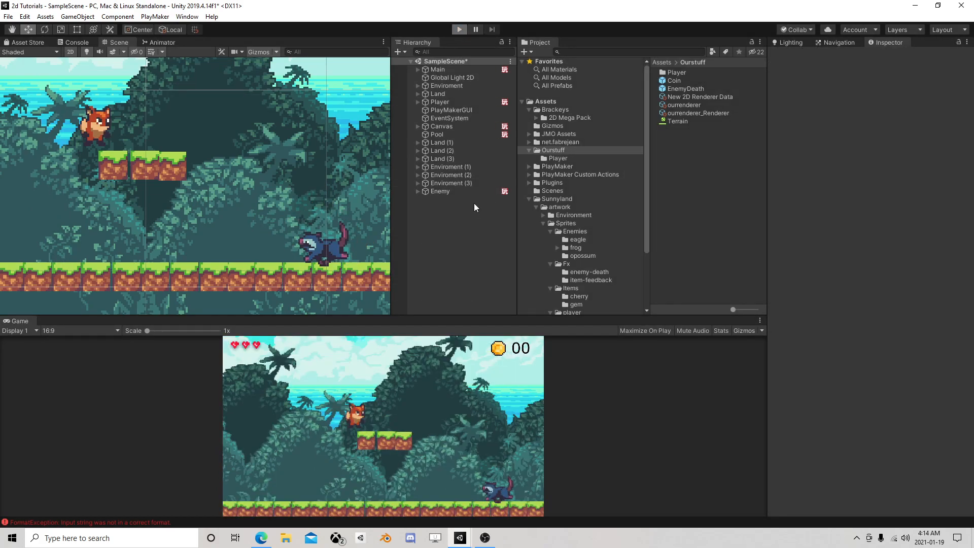
- Play-test the scene by running the player into the enemy from the side several times, and stop the game
key(ctrl+p)
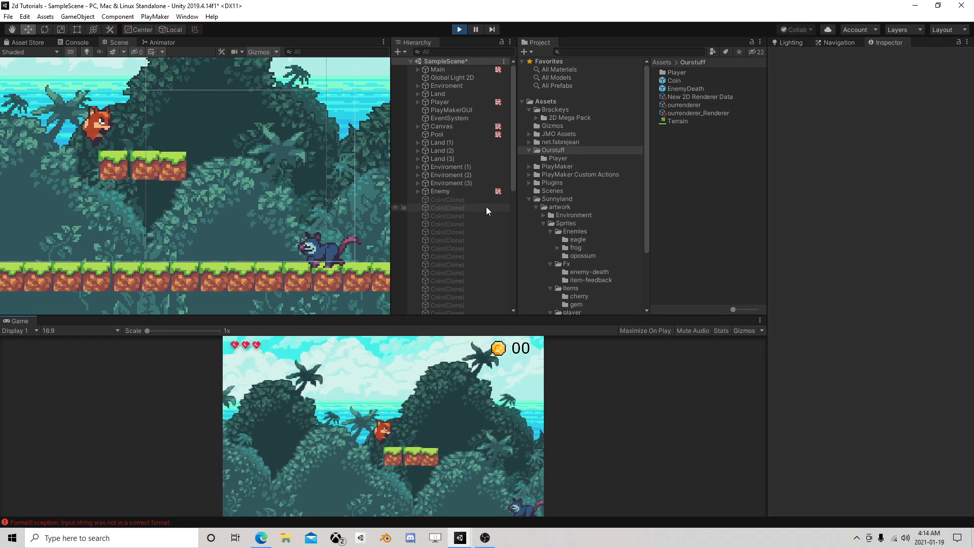
key(d)
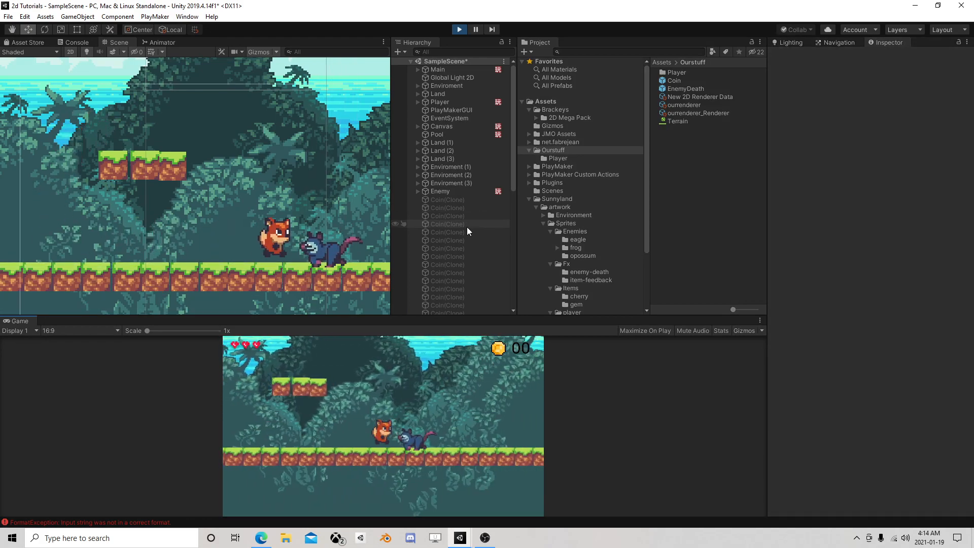
key(d)
key(a)
key(d)
key(a)
click(466, 29)
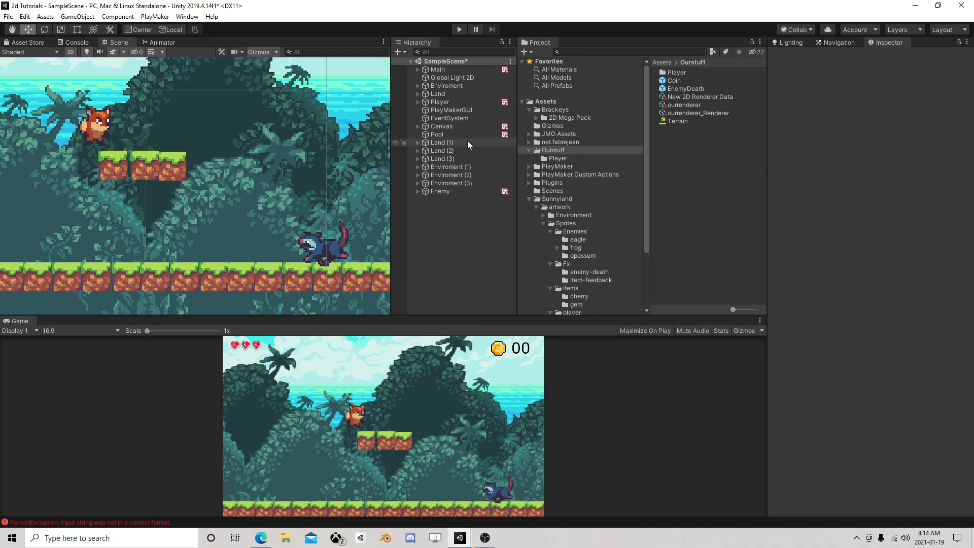
- Examine the damage states of the Player's Health FSM, checking the actions in State 6 and State 4
click(455, 101)
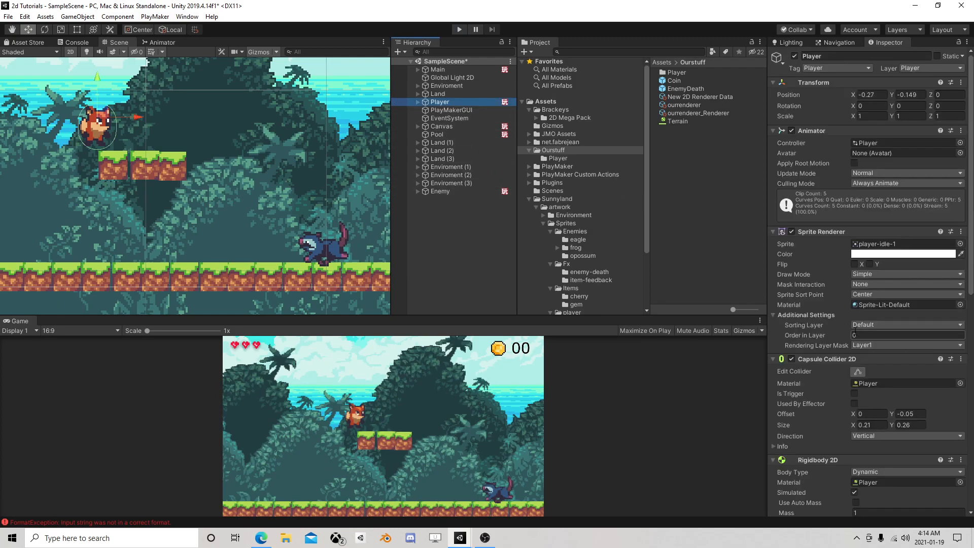
scroll(857, 345, down, 10)
click(950, 392)
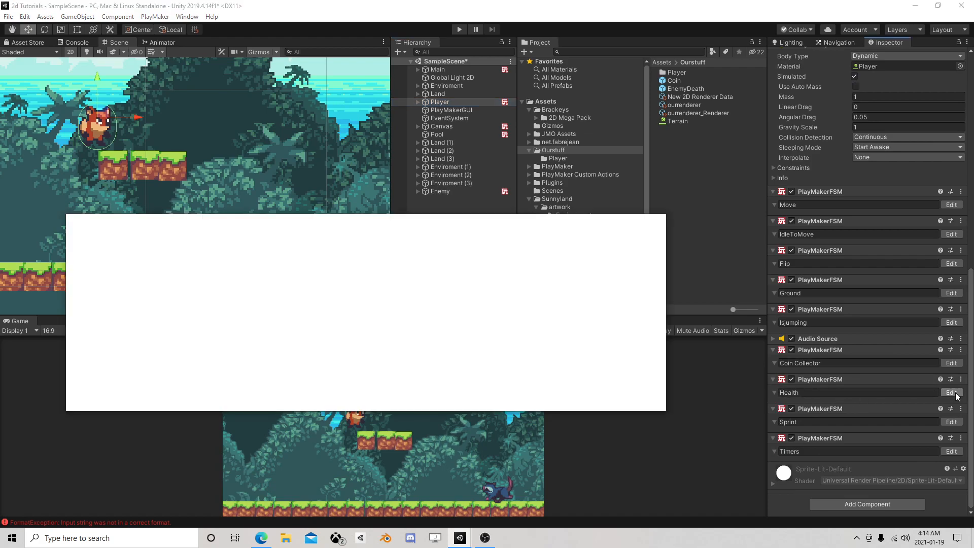
click(289, 310)
middle_drag(315, 294, 200, 297)
middle_drag(273, 258, 210, 356)
click(241, 303)
click(228, 304)
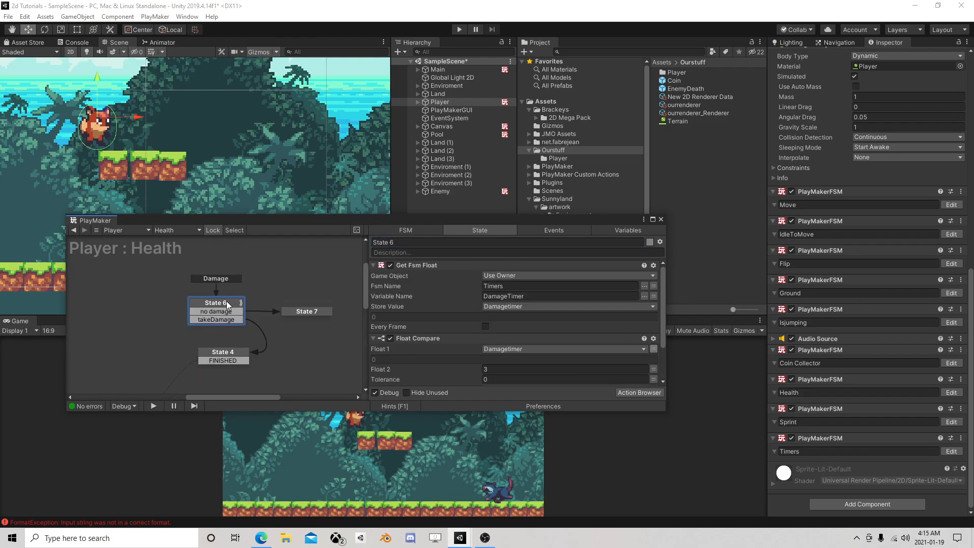
scroll(418, 338, down, 2)
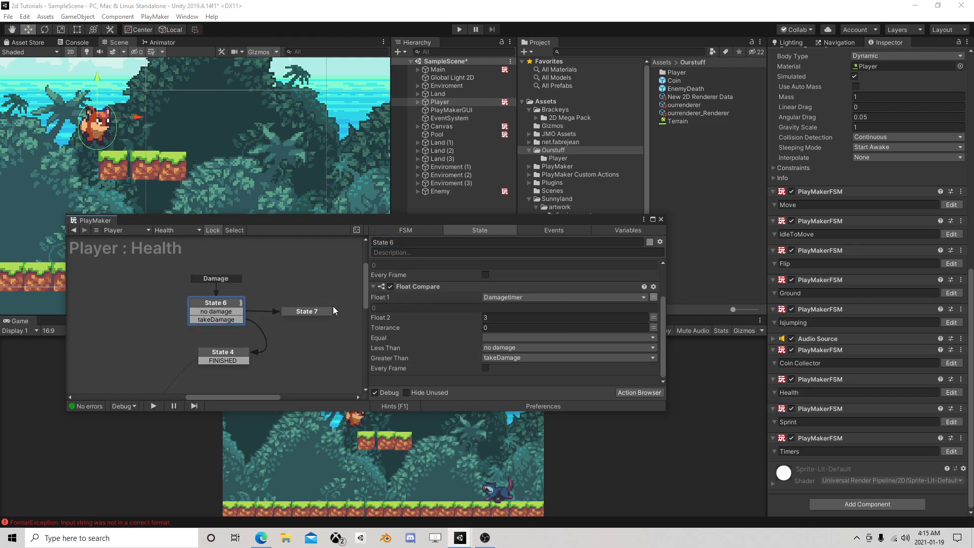
click(224, 354)
scroll(460, 320, down, 2)
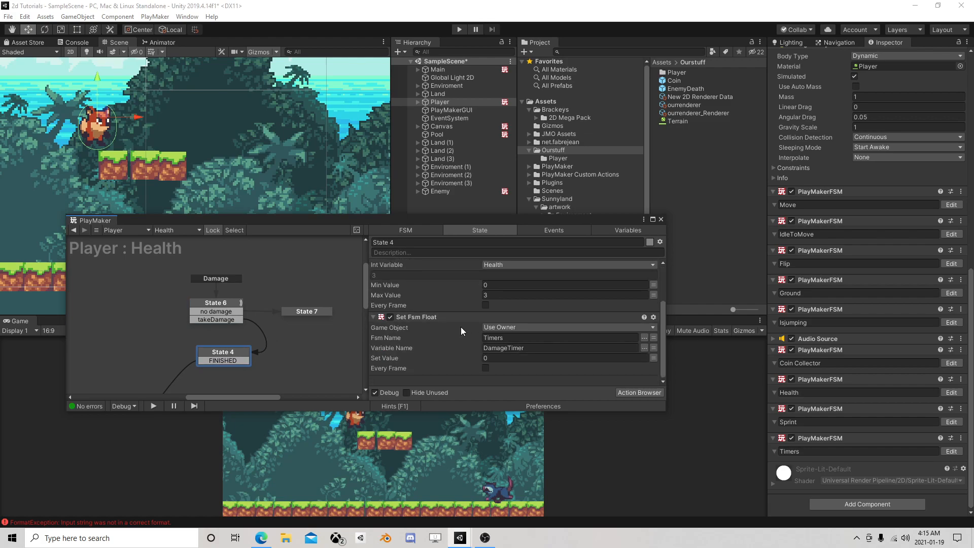
mouse_move(266, 363)
middle_down()
mouse_move(319, 278)
mouse_move(298, 308)
mouse_move(294, 361)
middle_up()
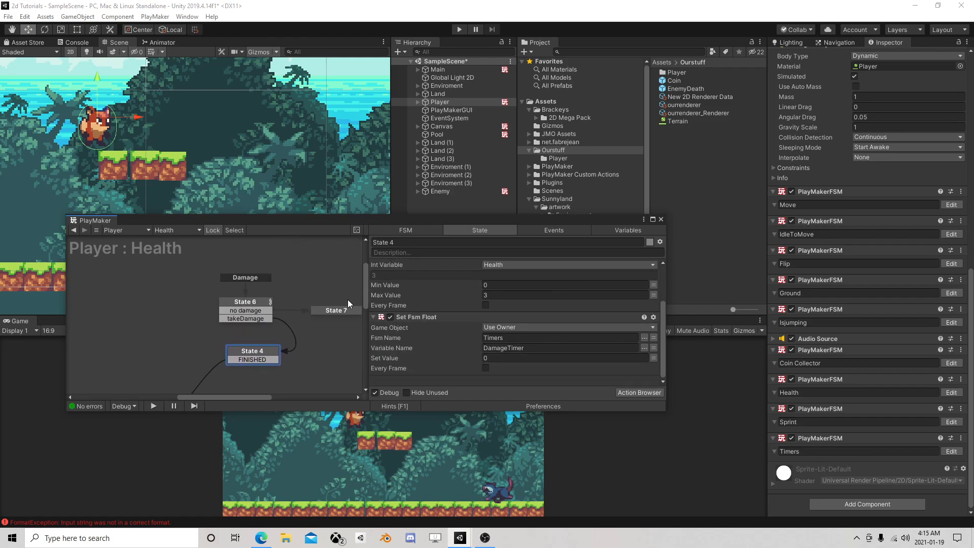
click(662, 220)
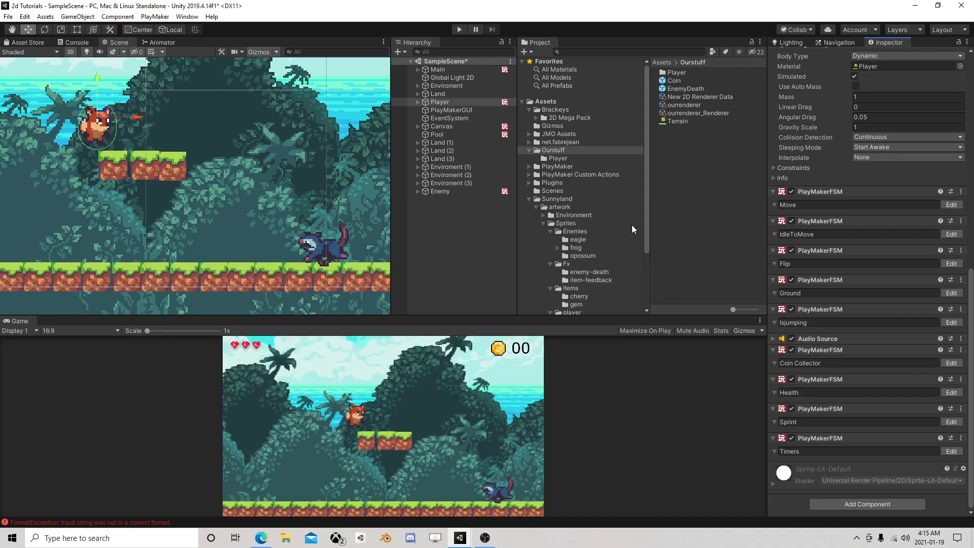
- Add another PlayMakerFSM component to the Player and name it Hurt Effect
click(865, 505)
click(855, 398)
click(824, 480)
text(Hea)
text(t Effect)
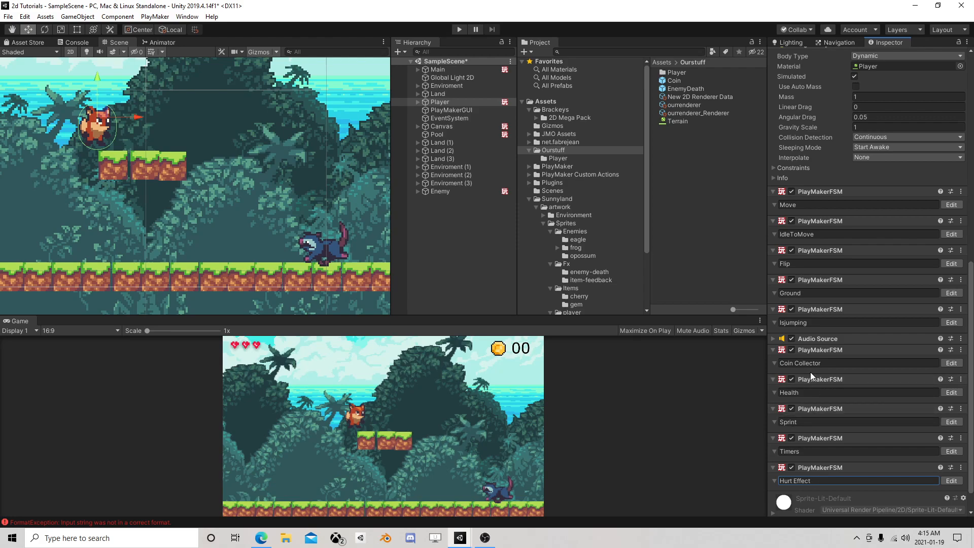
- View the Player's empty Hurt Effect FSM in the FSM editor, close it and select the Enemy
click(947, 484)
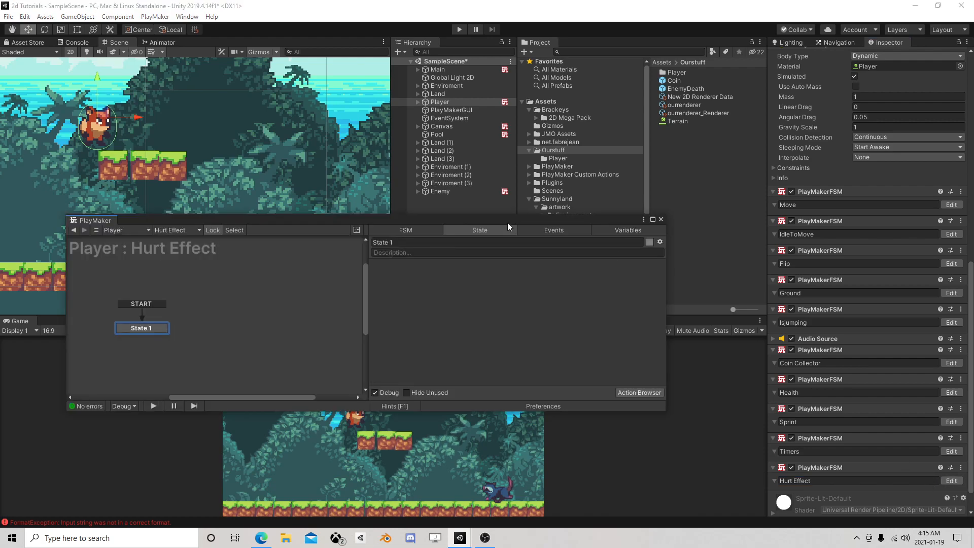
drag(501, 217, 491, 238)
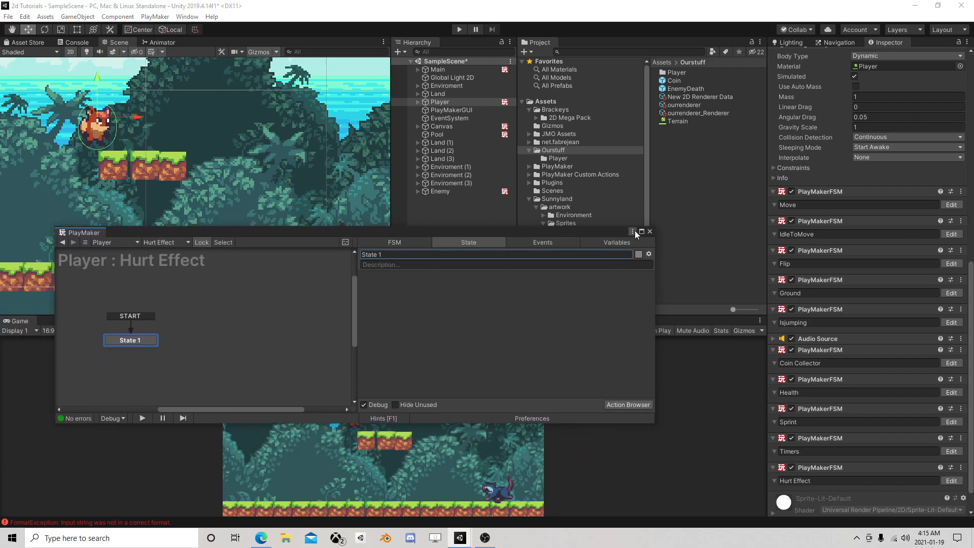
click(648, 232)
click(464, 194)
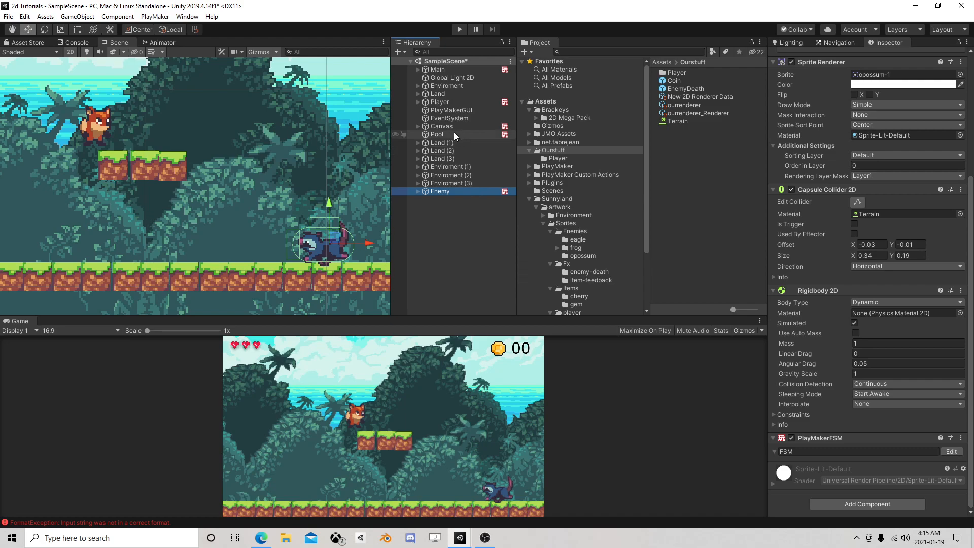
- Review the actions in State 4 and State 6 of the Player's Health FSM, and close the FSM editor
click(440, 102)
scroll(841, 362, down, 3)
scroll(841, 362, down, 4)
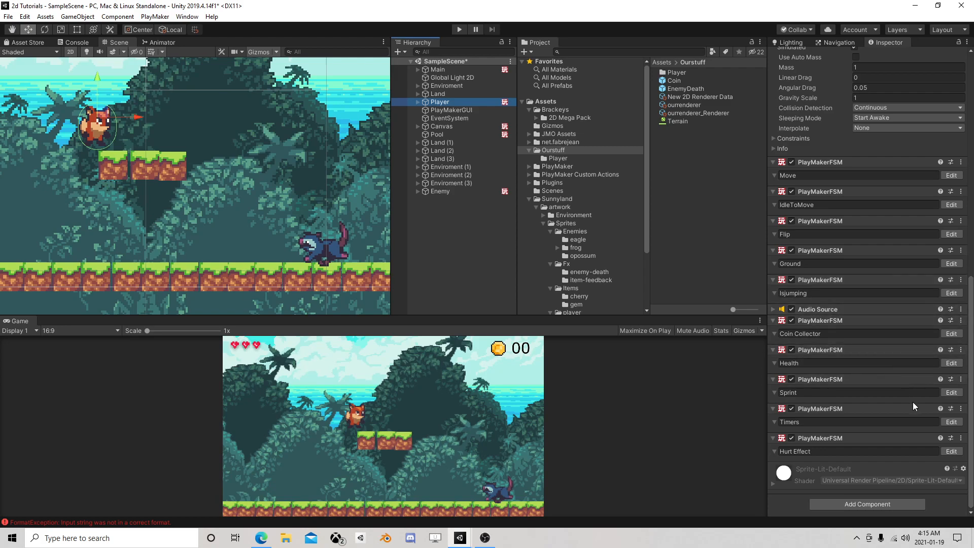
click(946, 363)
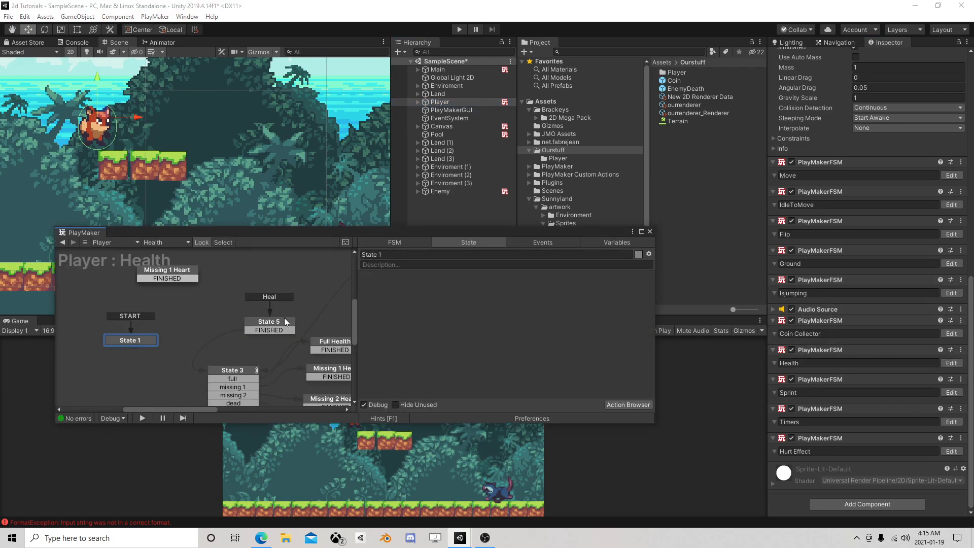
middle_drag(346, 275, 229, 320)
click(294, 307)
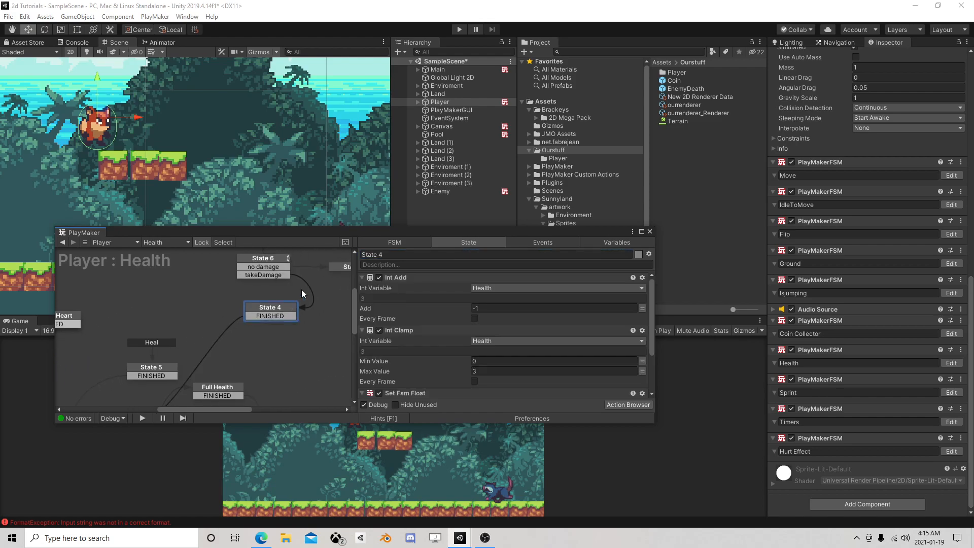
click(278, 262)
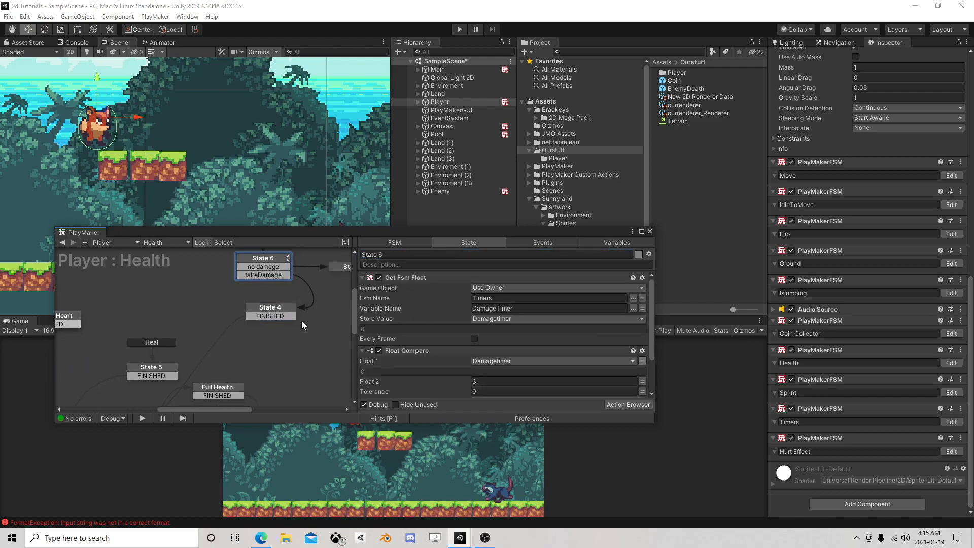
middle_drag(302, 321, 263, 374)
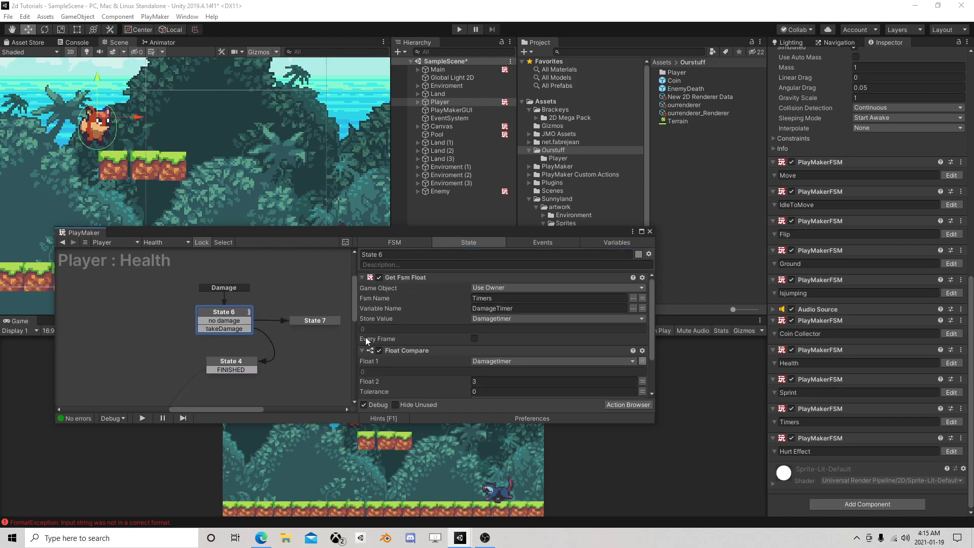
click(650, 231)
- Add a Set Event Data action to State 2 of the FSM on the Enemy's AttackTrigger child
click(446, 192)
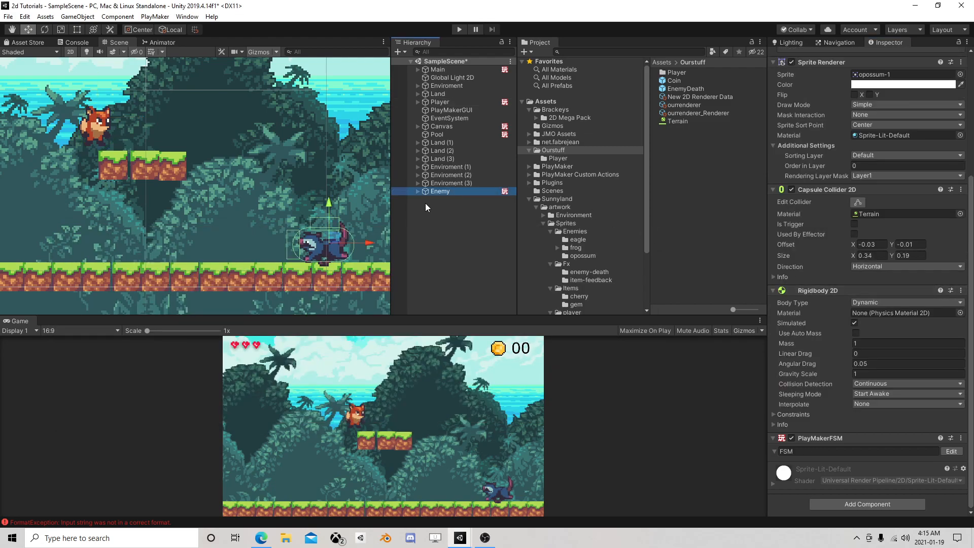
click(419, 192)
click(443, 207)
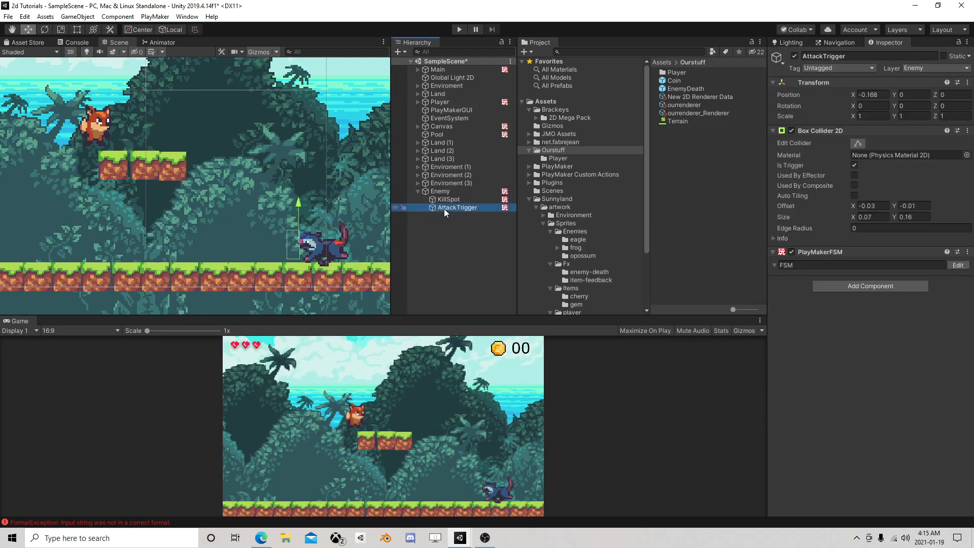
click(957, 265)
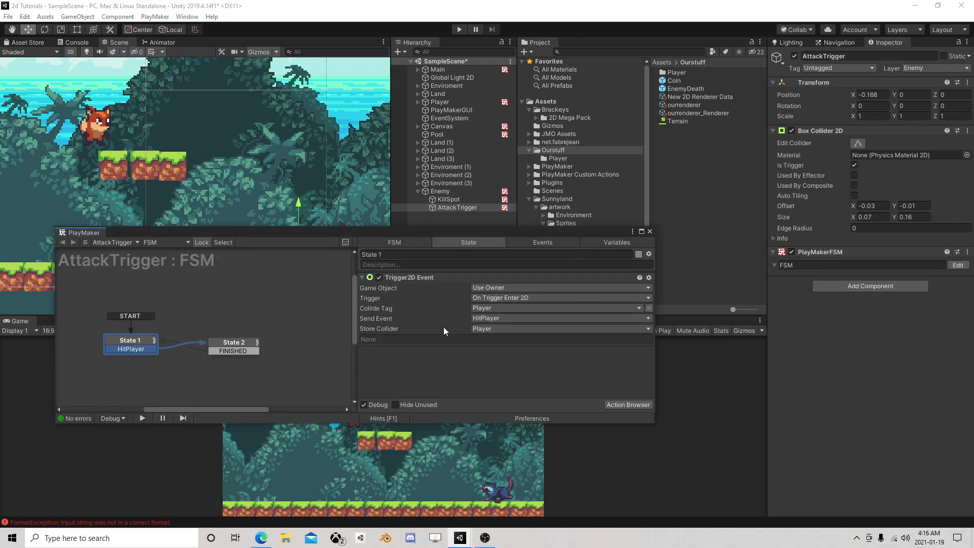
click(253, 343)
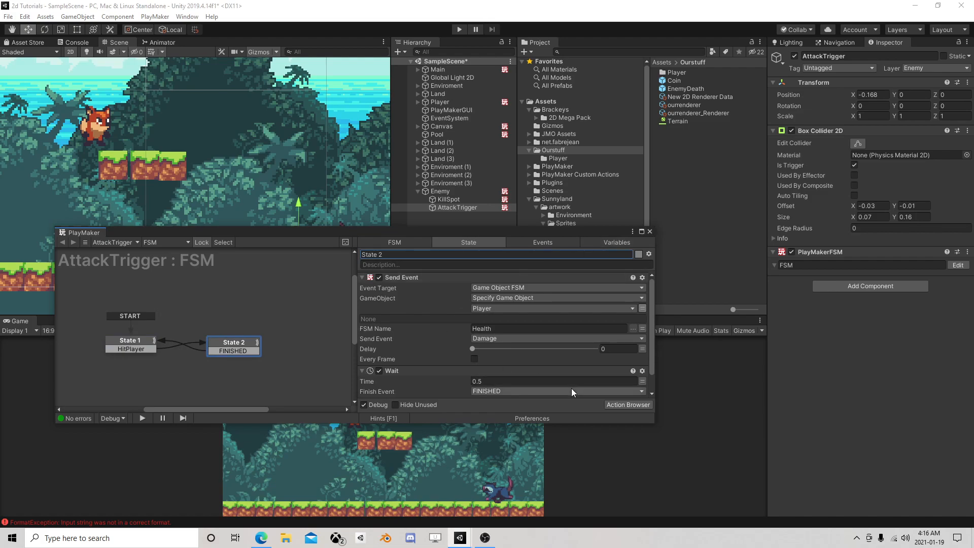
click(632, 404)
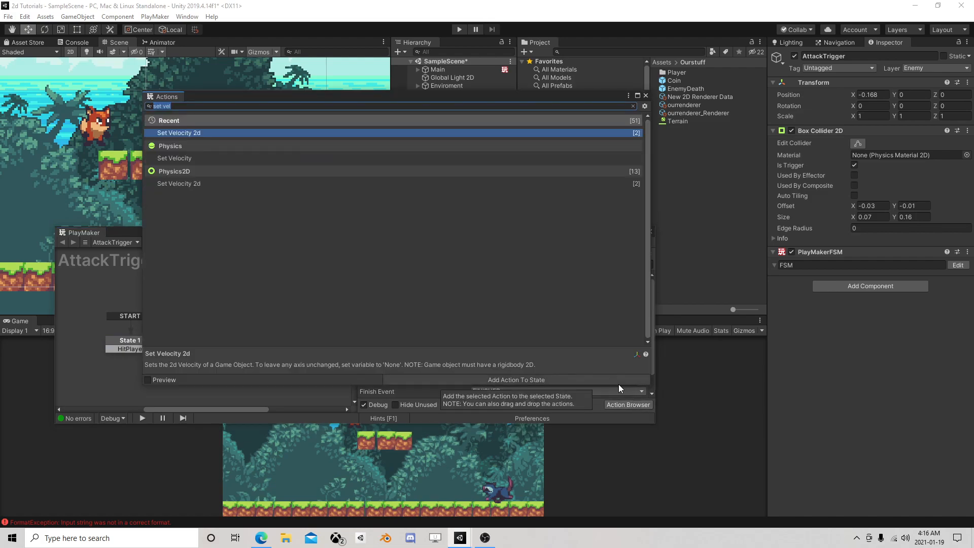
text(set event)
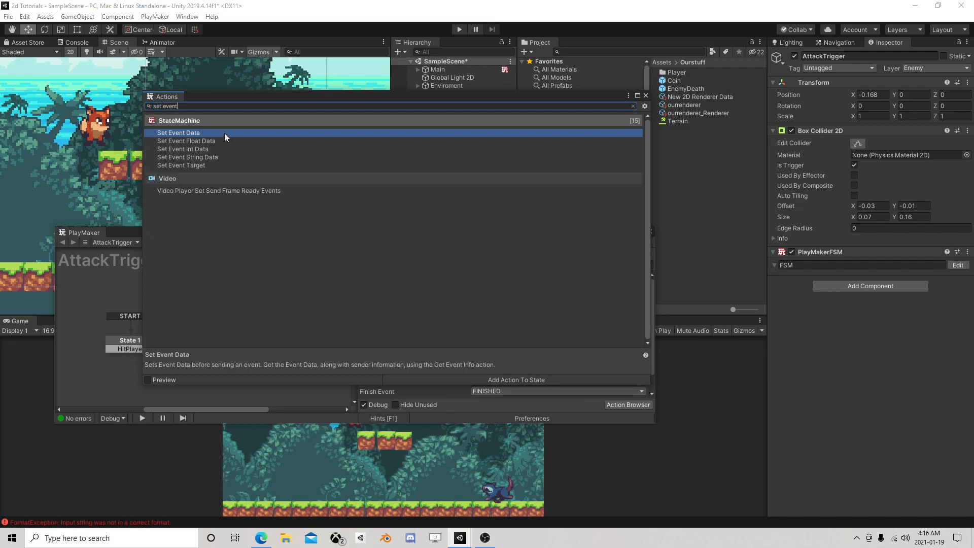
double_click(224, 133)
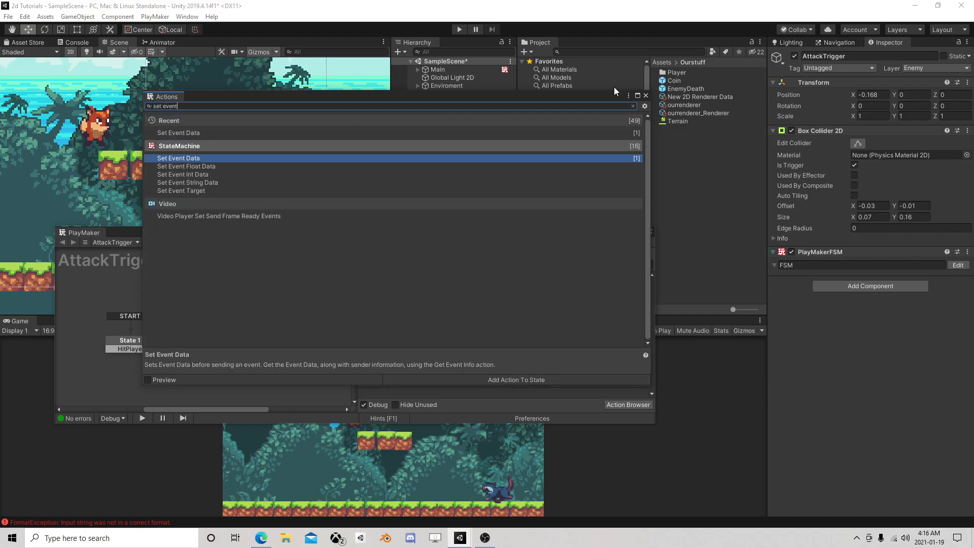
click(645, 96)
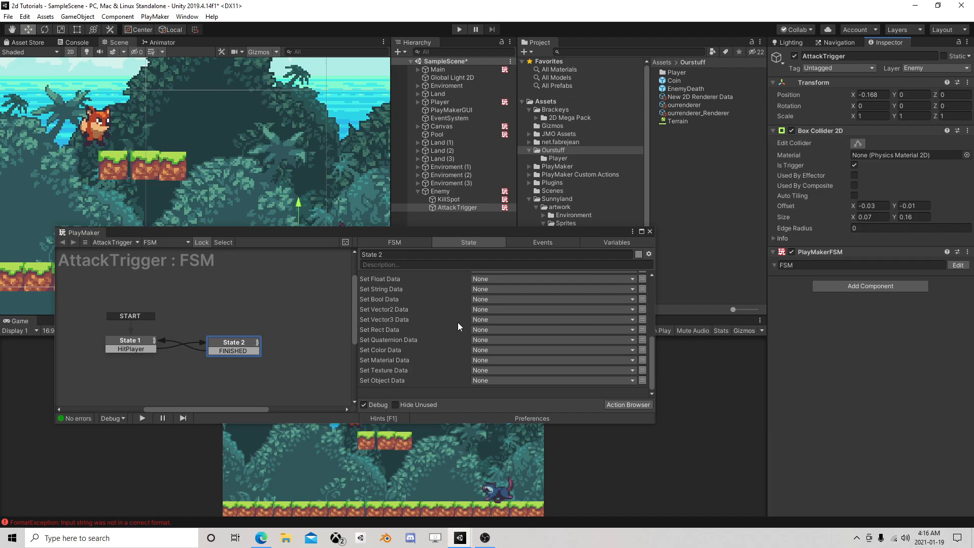
- Move the Set Event Data action to the top of State 2's action list
scroll(442, 330, down, 3)
right_click(424, 360)
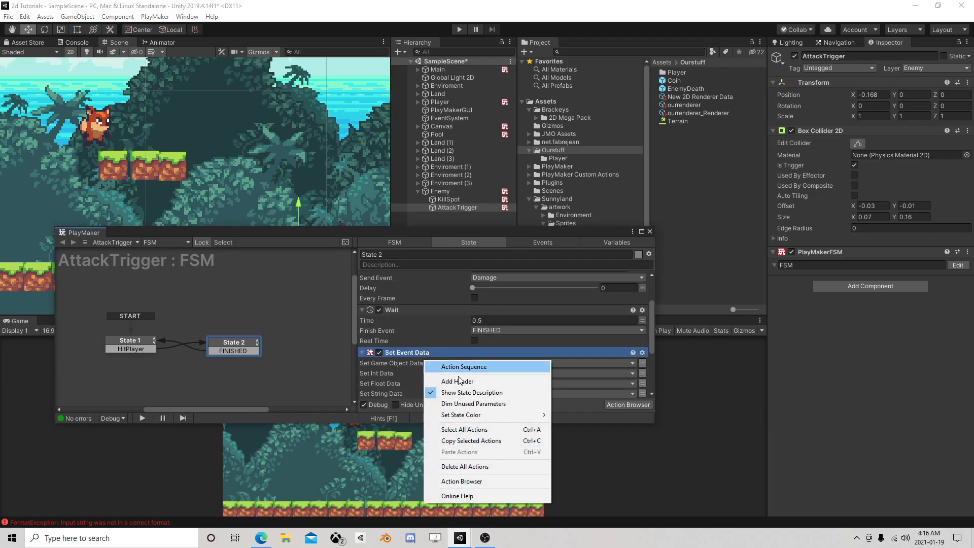
click(388, 394)
right_click(413, 352)
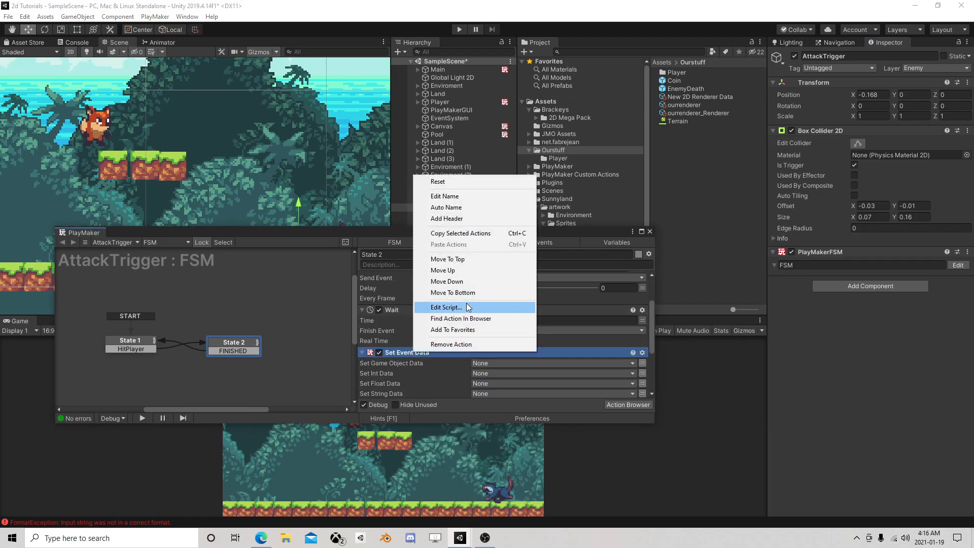
click(464, 260)
scroll(418, 346, down, 4)
scroll(418, 346, up, 5)
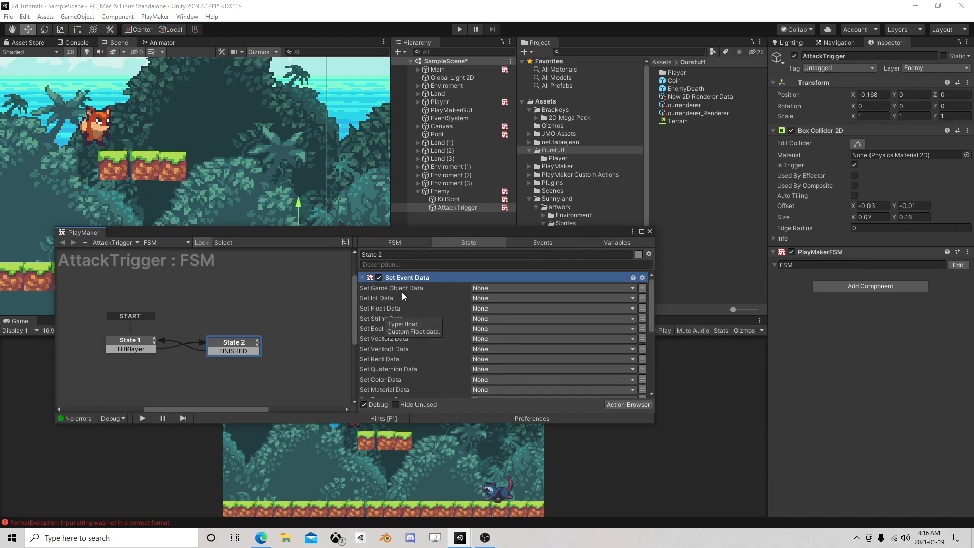
- Set the Set Event Data action's game object data to a new variable named Self
click(497, 288)
click(510, 323)
text(Self)
click(511, 323)
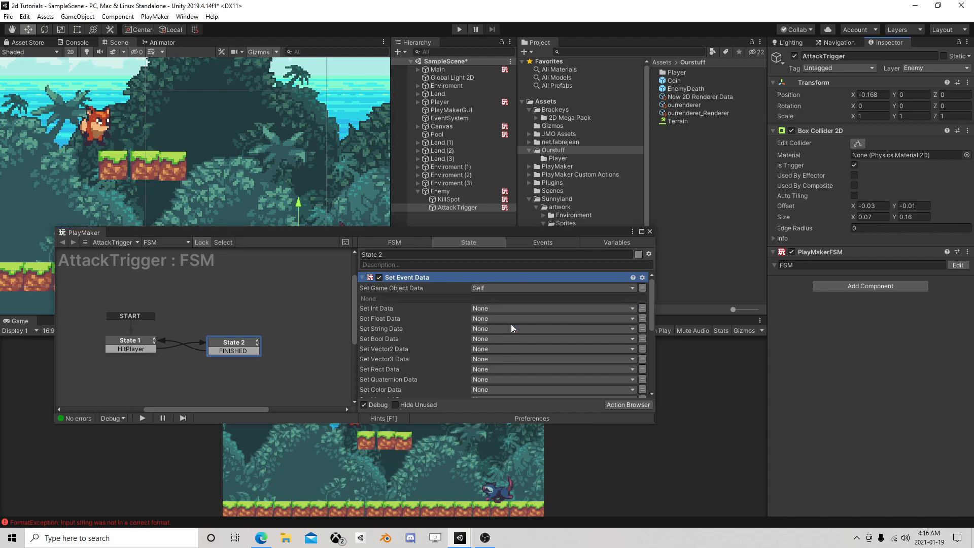
- Assign the Enemy object as the value of the Self variable, and collapse the Enemy in the hierarchy
click(609, 244)
drag(610, 233, 227, 230)
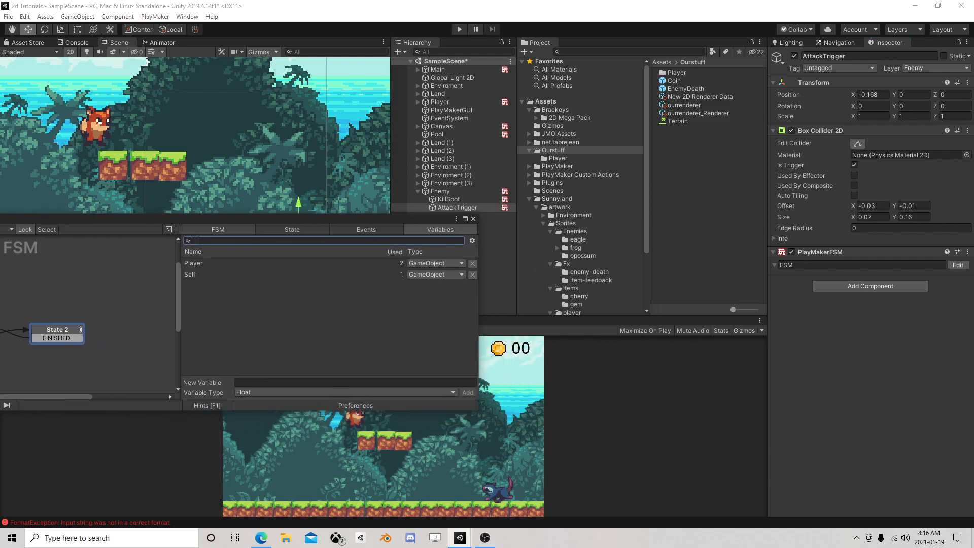
click(192, 274)
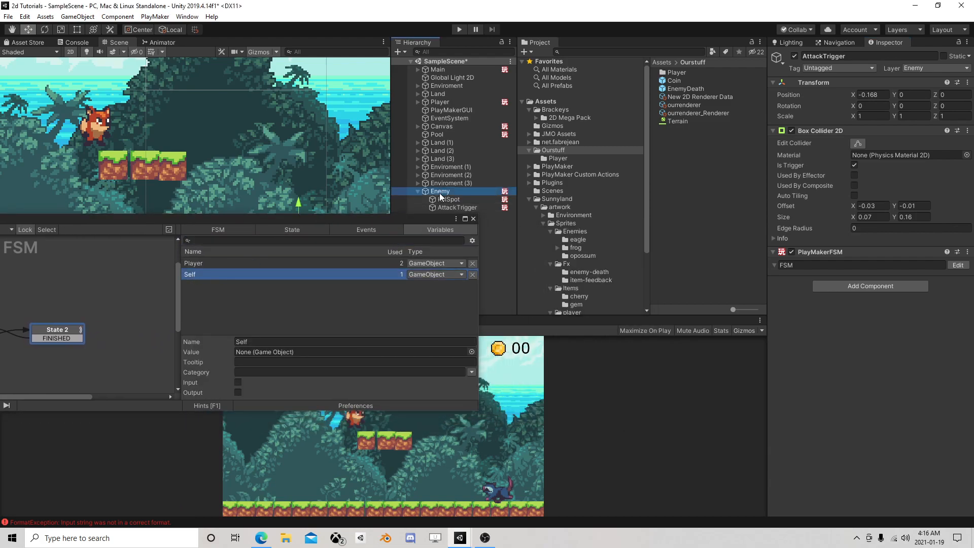
drag(292, 332, 271, 352)
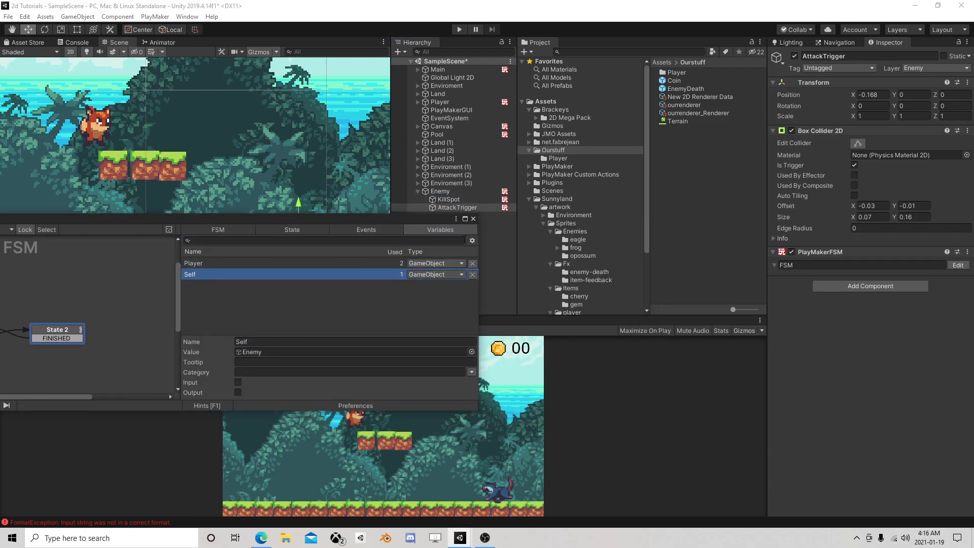
click(468, 209)
click(418, 192)
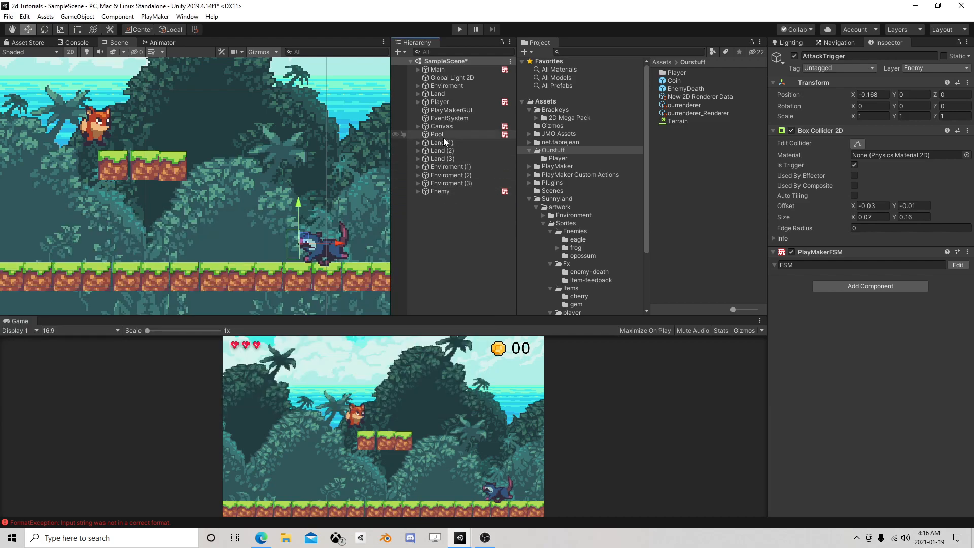
- Add a Get Event Info action to State 6 of the Player's Health FSM
click(439, 101)
scroll(859, 378, down, 10)
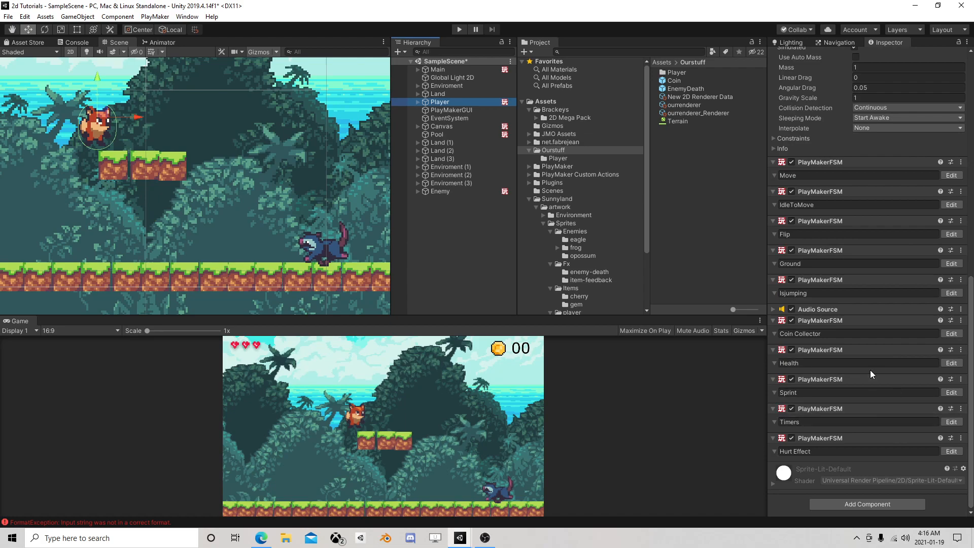
click(951, 363)
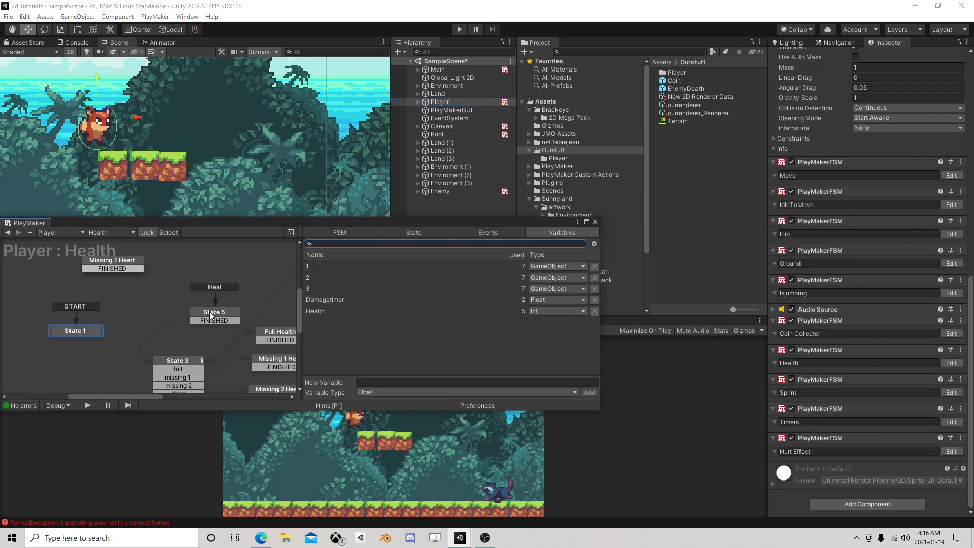
middle_drag(254, 285, 125, 322)
middle_drag(168, 284, 162, 348)
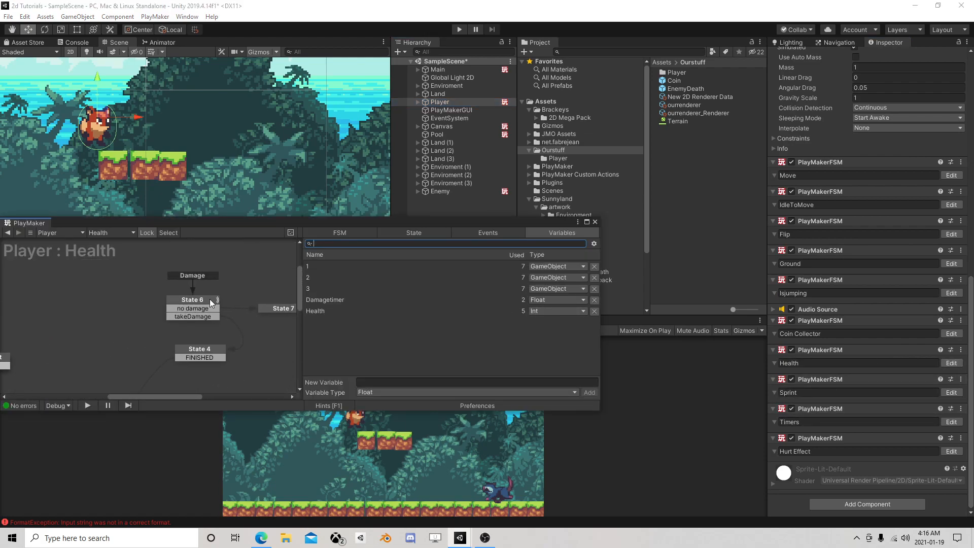
click(202, 299)
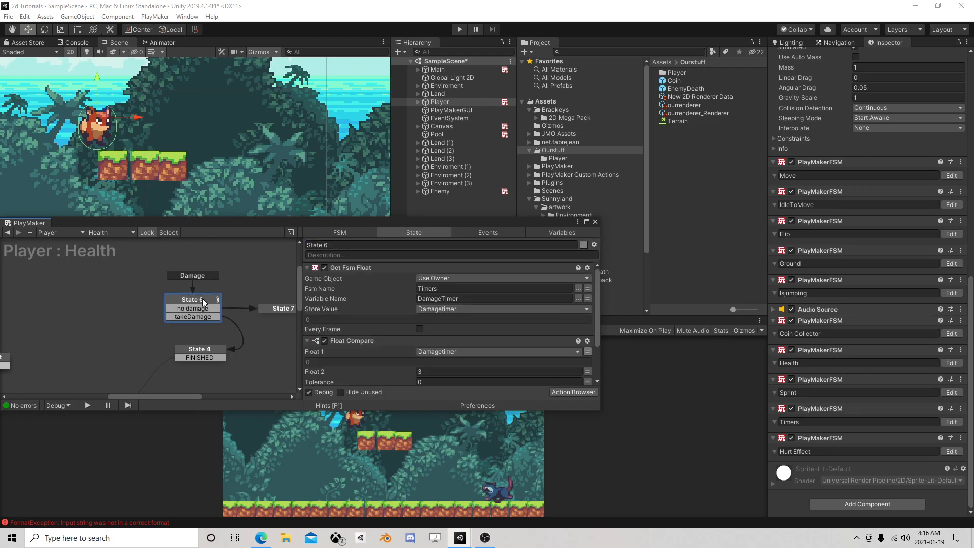
click(564, 390)
text(get event )
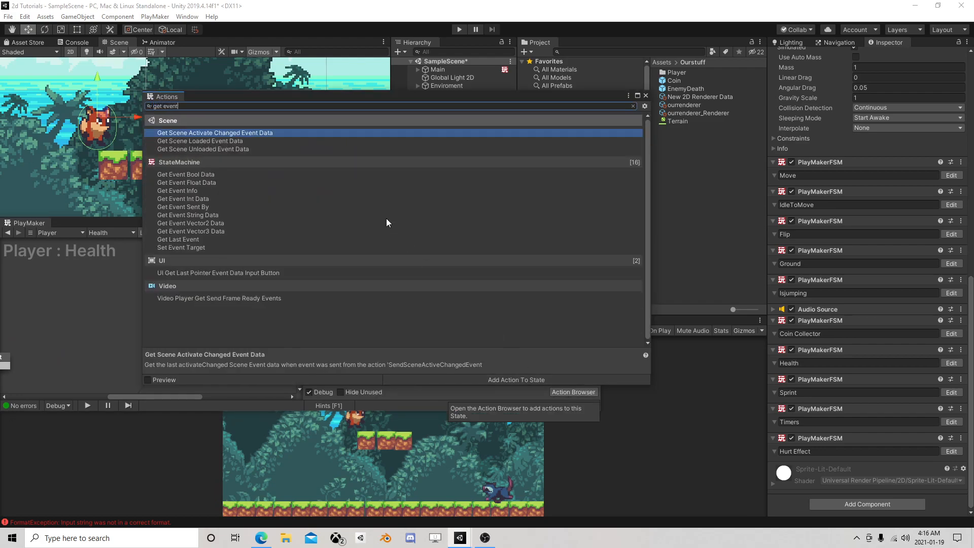
text(data)
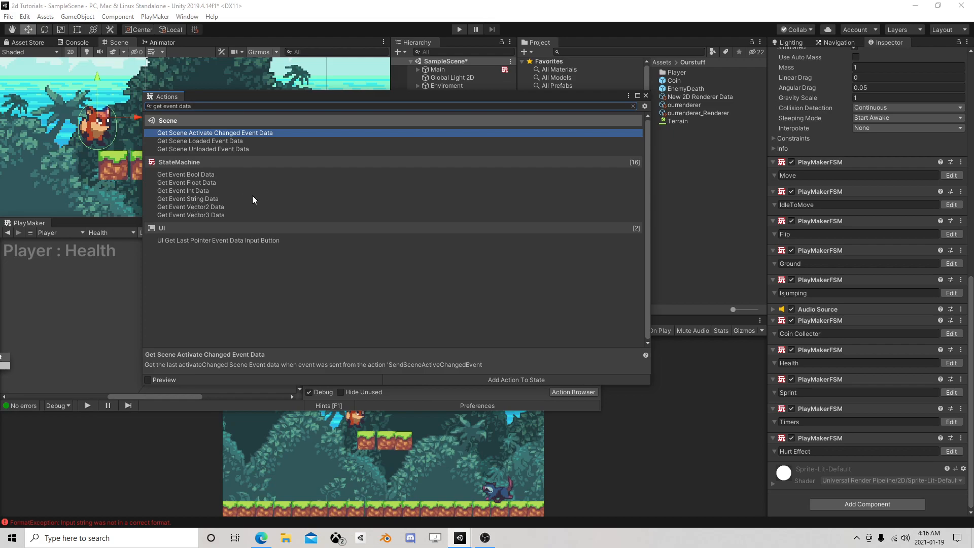
key(BackSpace)
key(BackSpace)
key(BackSpace)
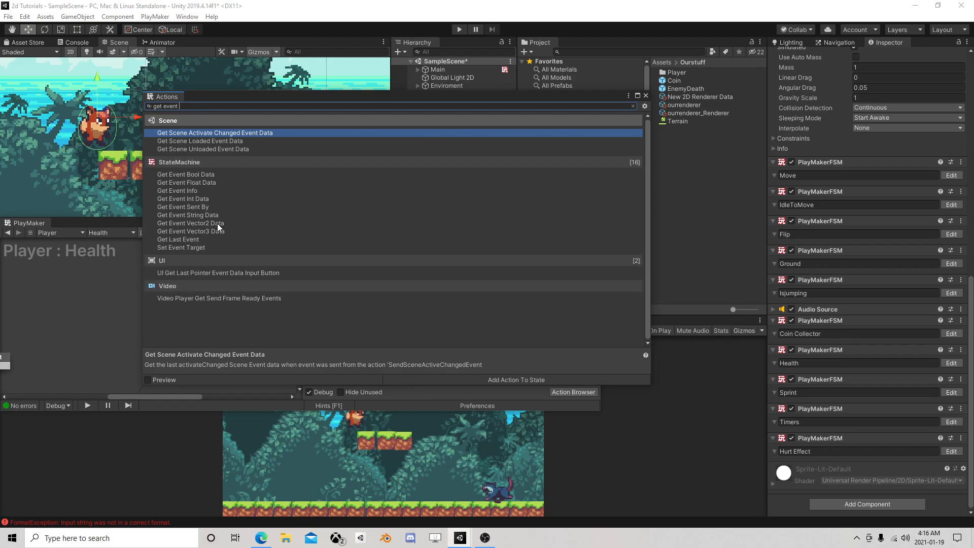
double_click(190, 190)
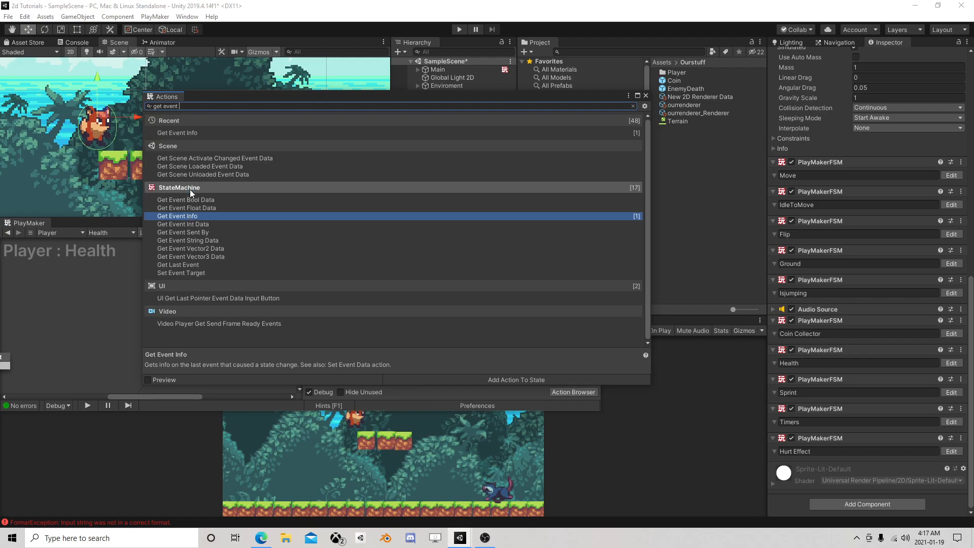
click(645, 95)
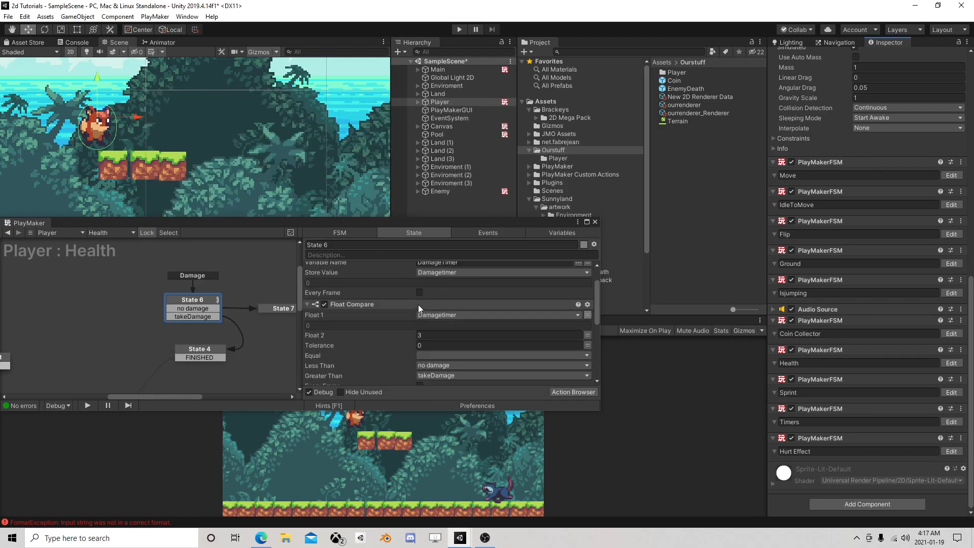
- Move the Get Event Info action to the top of State 6's action list
scroll(395, 304, down, 5)
right_click(361, 282)
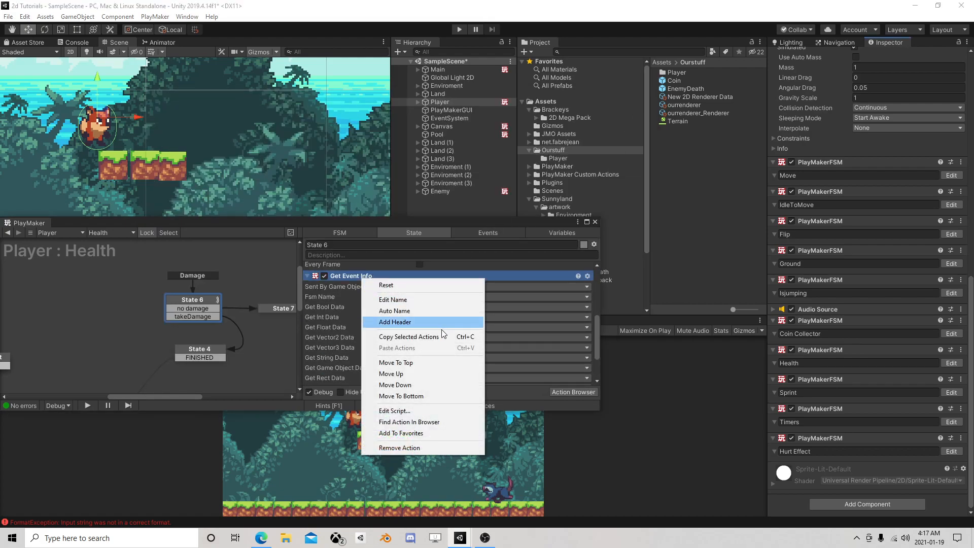
click(422, 370)
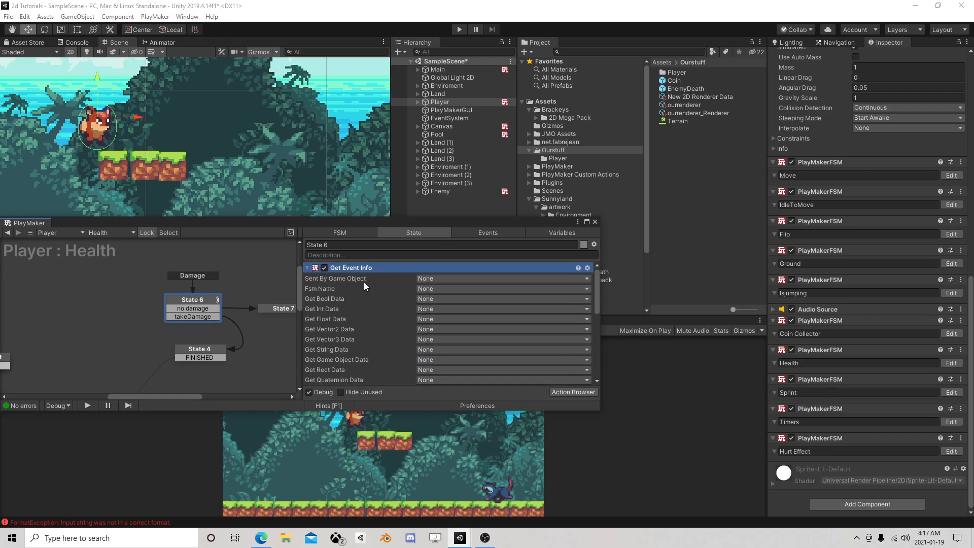
- Store Get Event Info's game object data in a new variable named Hurt By
scroll(421, 310, down, 1)
click(441, 330)
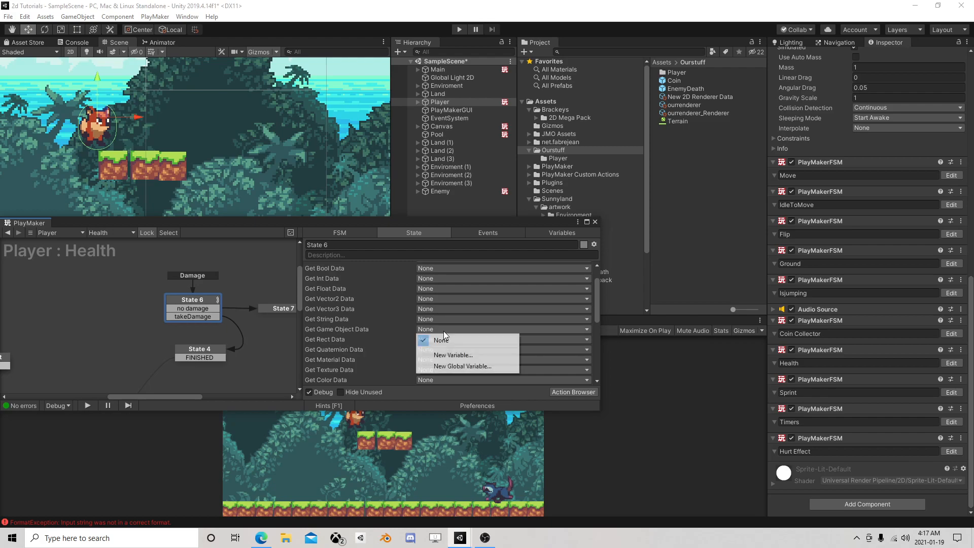
click(457, 355)
text(Enemy)
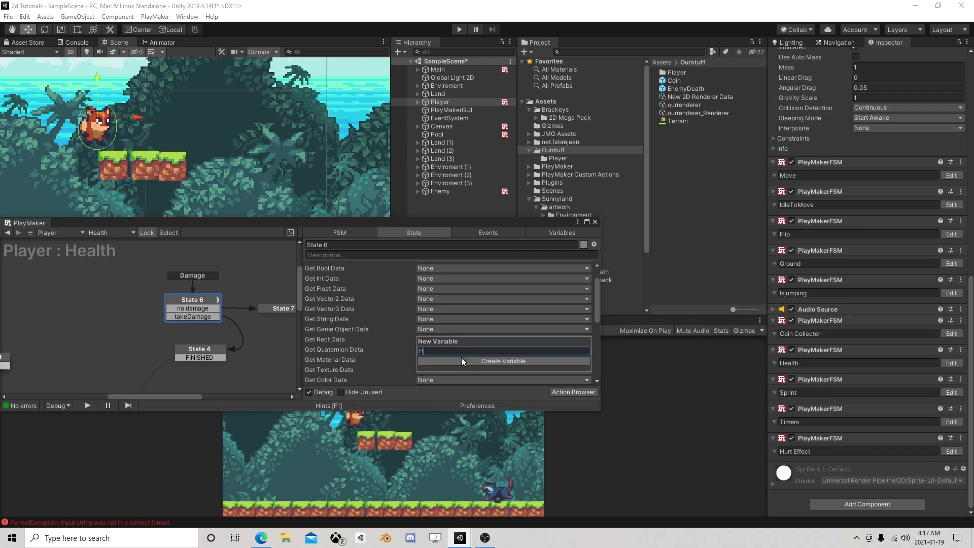
key(Return)
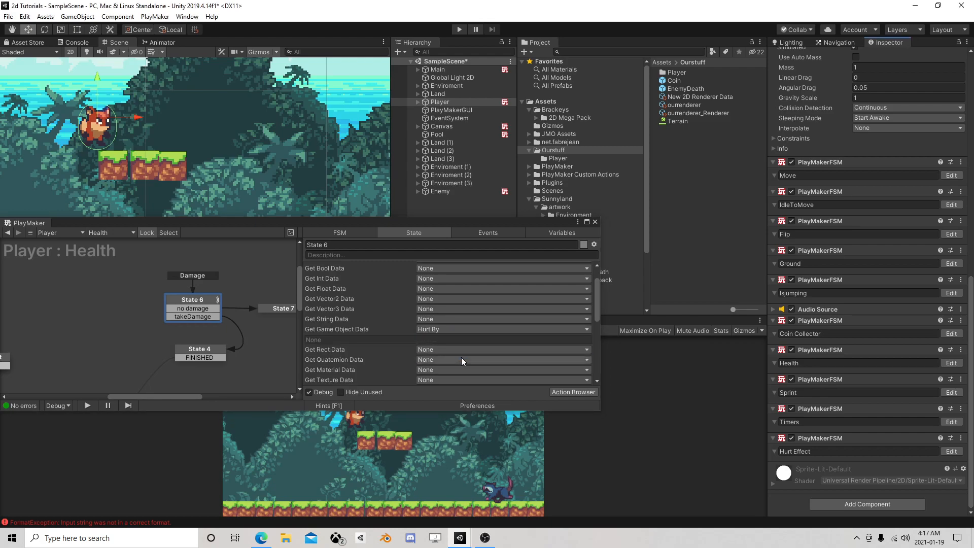
- Review State 6's remaining actions and move State 6 and State 4 higher in the Player's Health graph
scroll(457, 355, down, 4)
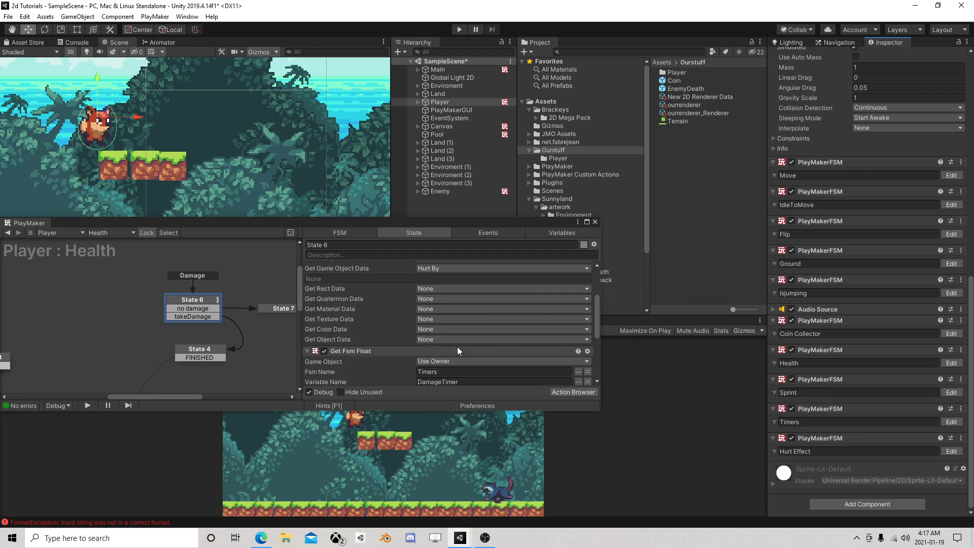
scroll(483, 355, down, 4)
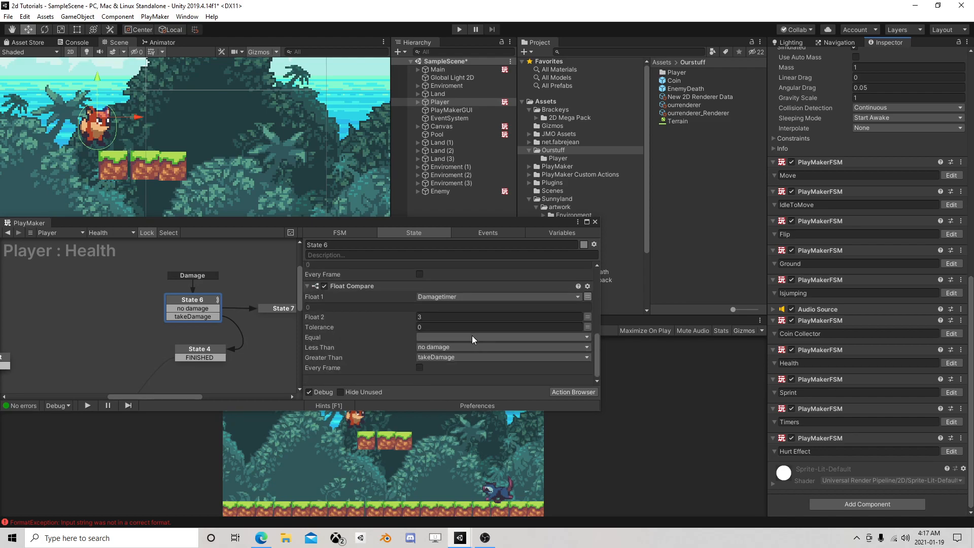
drag(195, 302, 199, 290)
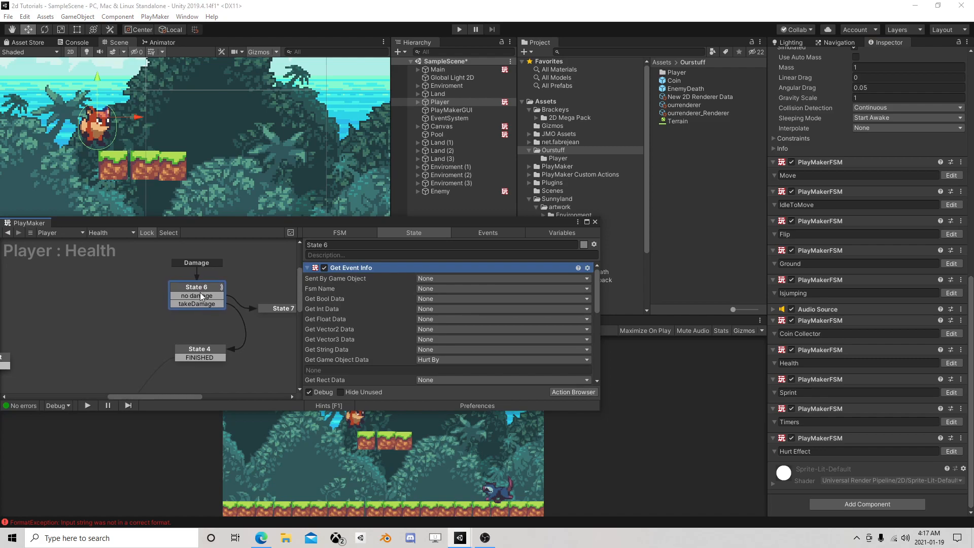
click(216, 351)
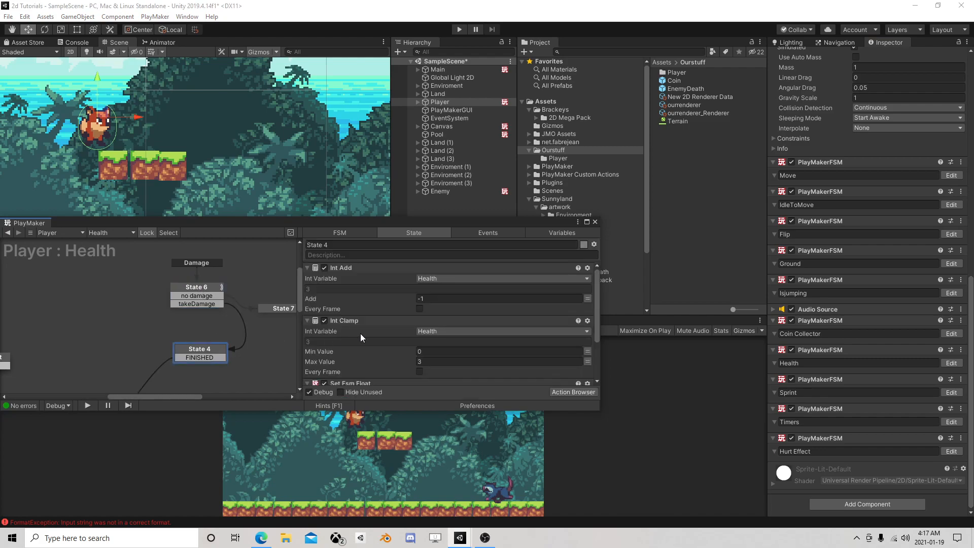
drag(209, 346, 205, 317)
middle_drag(205, 346, 218, 312)
- Add a new state below State 4 and link State 4's FINISHED transition to it
right_click(185, 318)
click(206, 324)
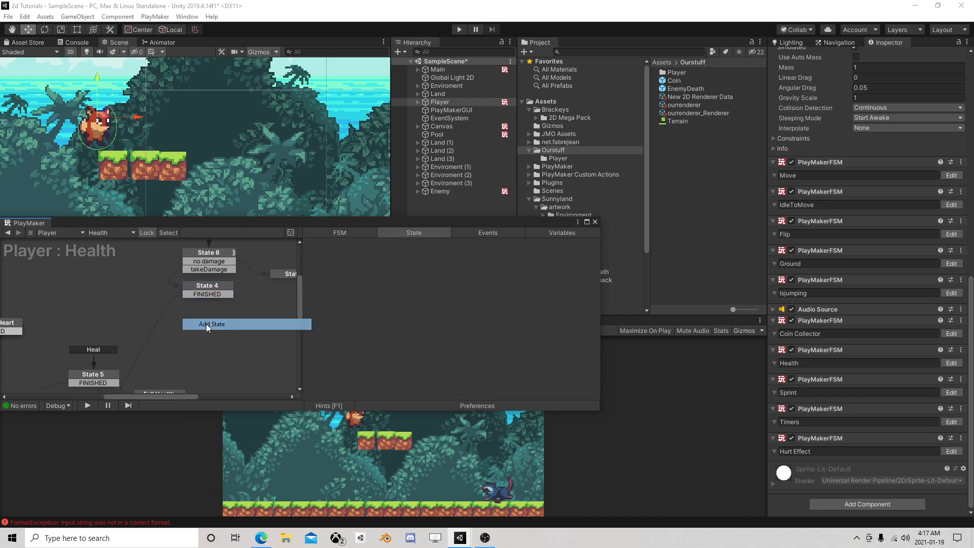
click(215, 286)
drag(217, 294, 211, 320)
middle_drag(215, 357, 208, 323)
- Add a Get Position 2d action to State 8
click(575, 390)
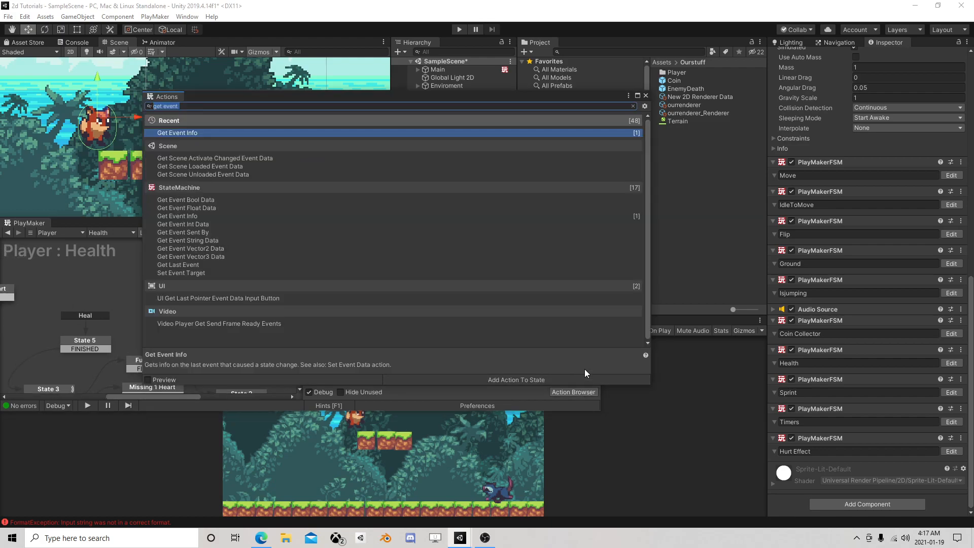
text(get pos)
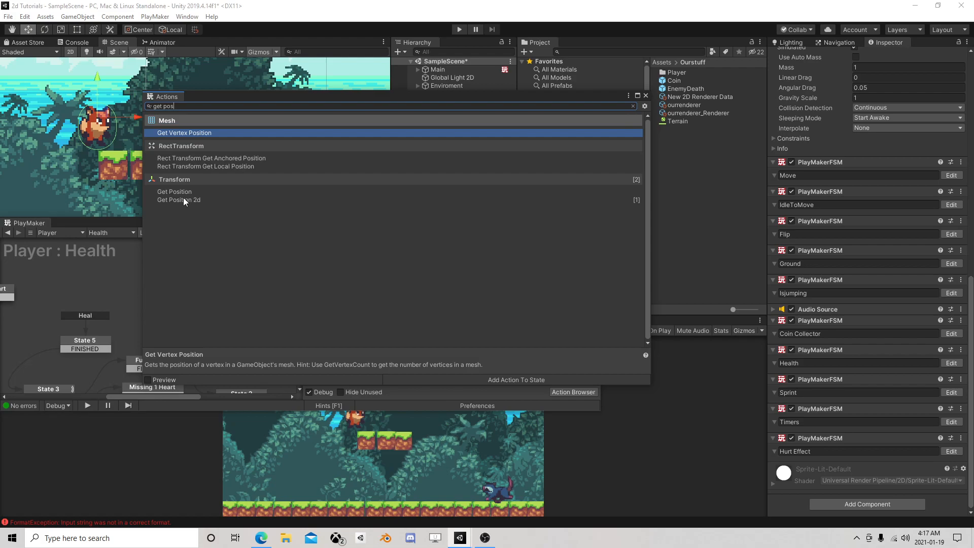
double_click(184, 199)
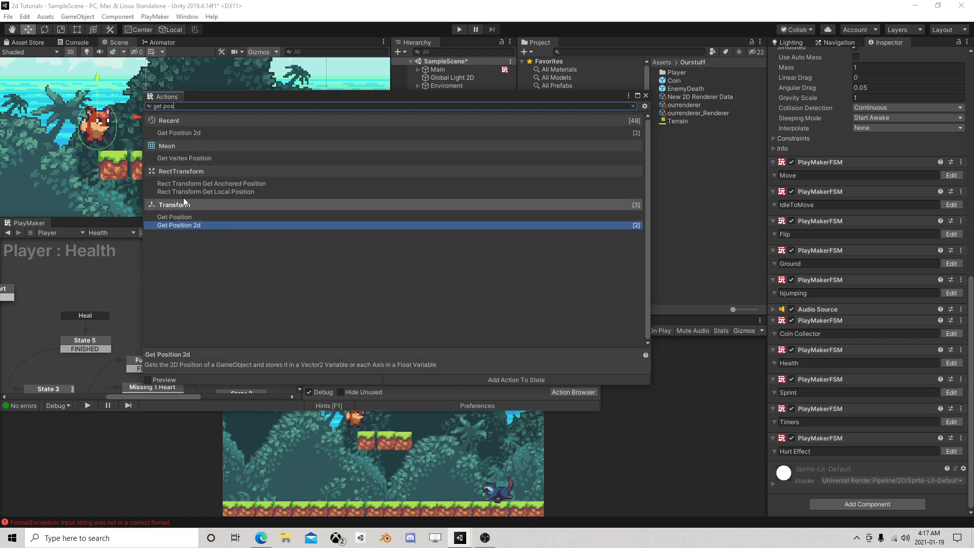
click(646, 95)
- Make Get Position 2d read the Hurt By game object variable and store its position in a new Vector2 variable named HurtByVector
click(470, 278)
click(473, 298)
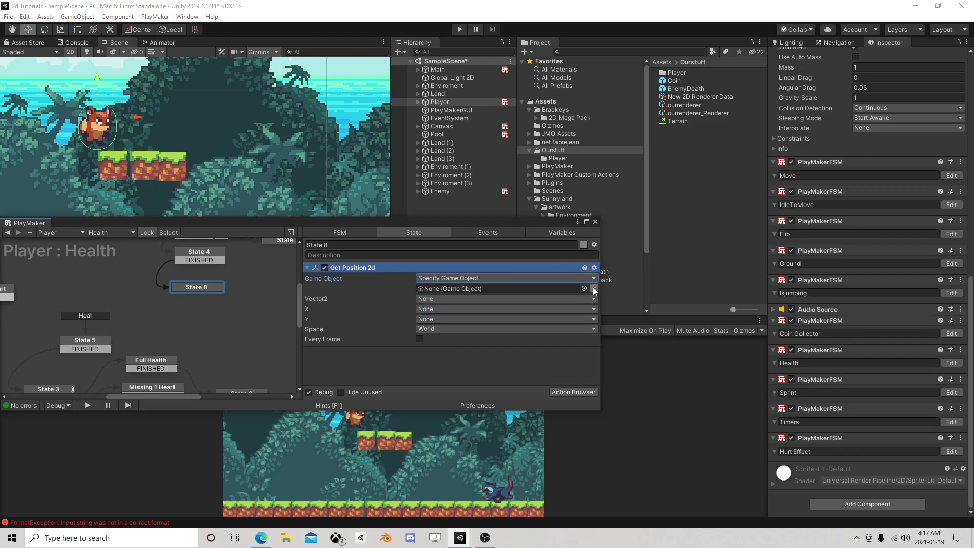
click(593, 289)
click(479, 312)
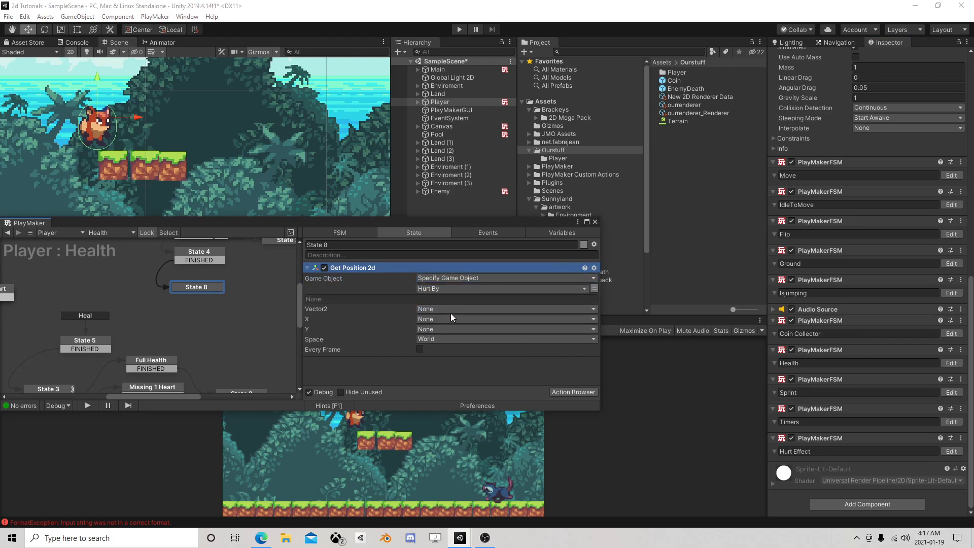
click(437, 310)
click(454, 331)
text(HurtByVector)
key(Return)
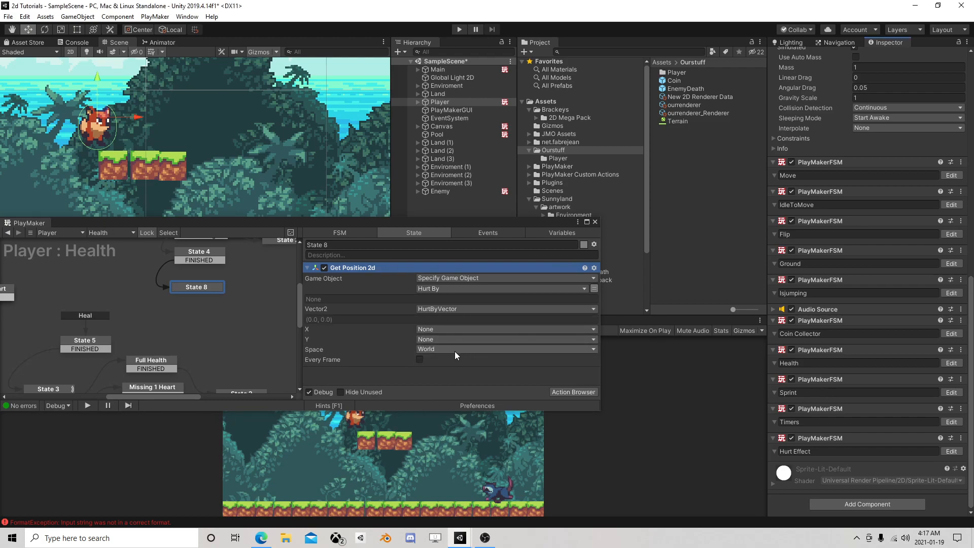
- Add another Get Position 2d action to State 8 and store the owner's position in a new Vector2 variable named SelfVector
click(566, 392)
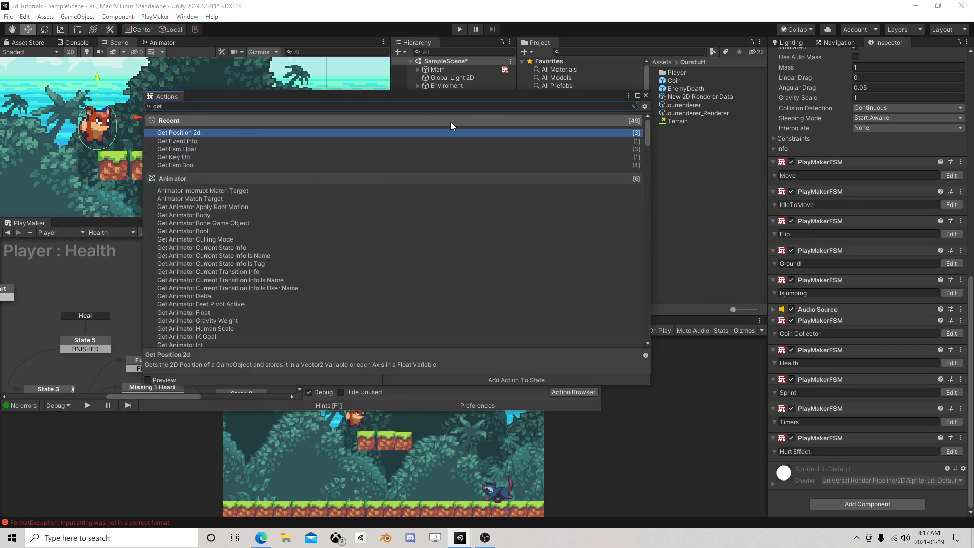
double_click(255, 133)
click(645, 96)
click(431, 299)
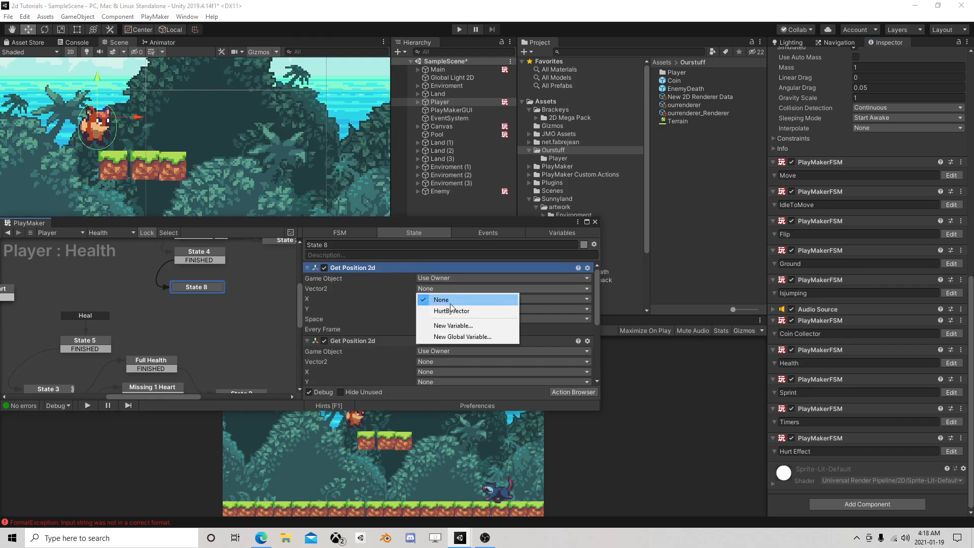
click(458, 326)
text(Sel)
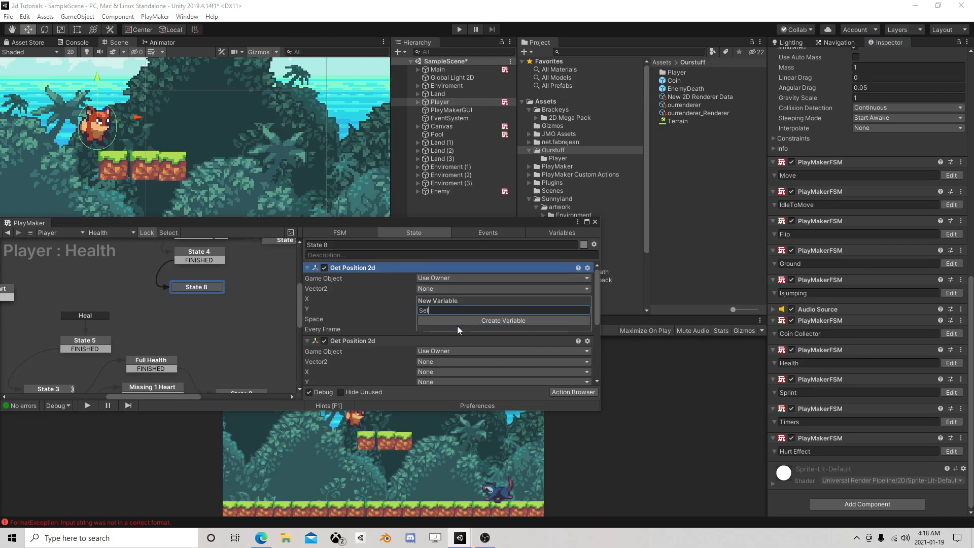
text(fVector)
key(Return)
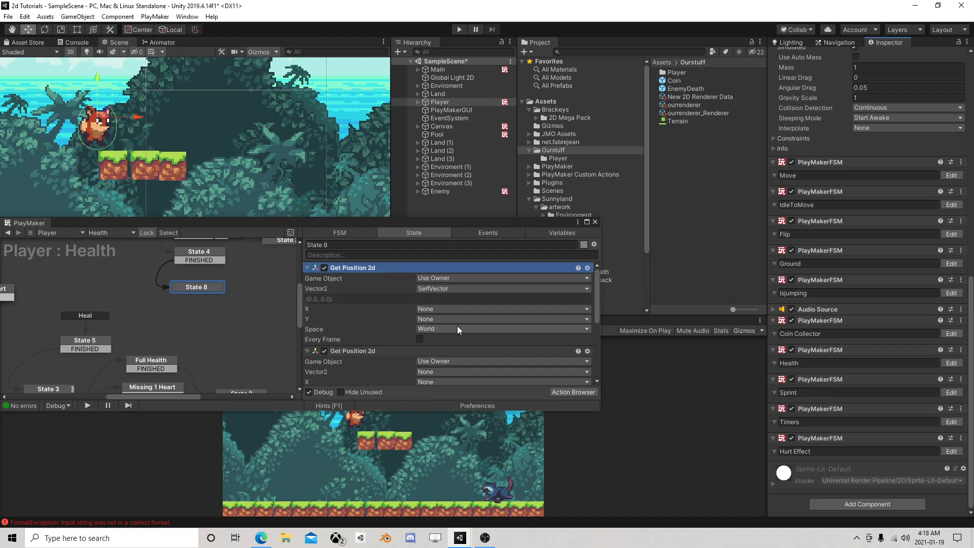
- Delete the unconfigured duplicate Get Position 2d action from State 8 and collapse the two remaining ones
scroll(444, 291, down, 3)
scroll(415, 303, up, 2)
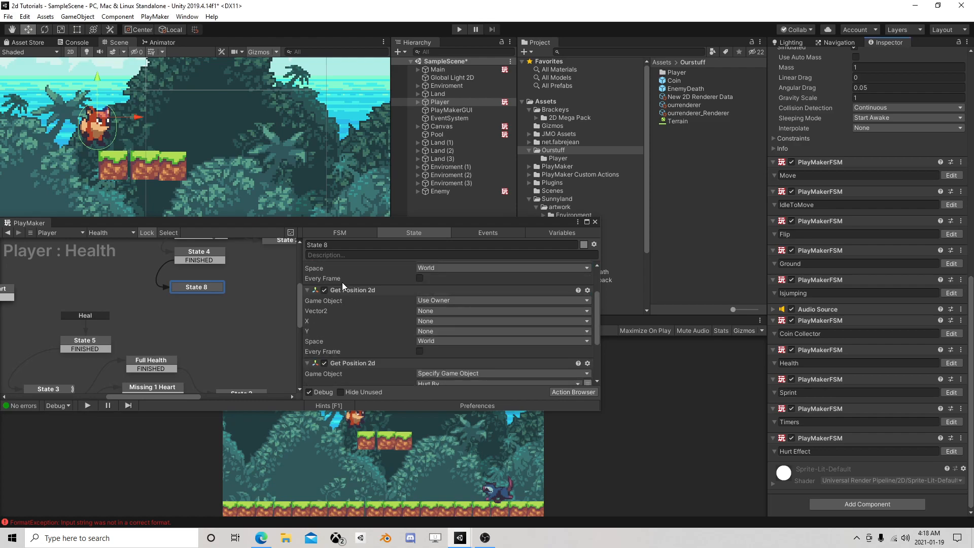
click(351, 289)
key(Delete)
scroll(372, 293, down, 1)
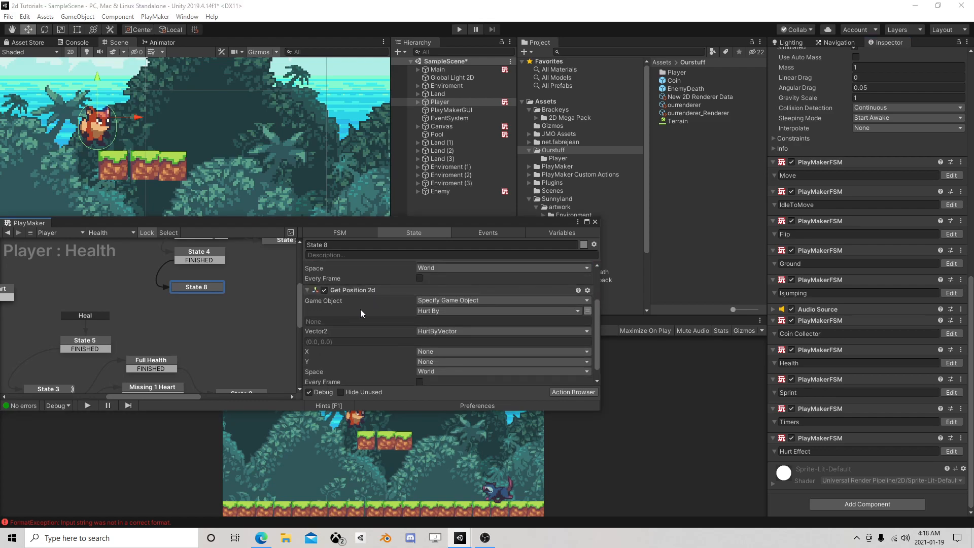
scroll(368, 316, up, 3)
click(307, 267)
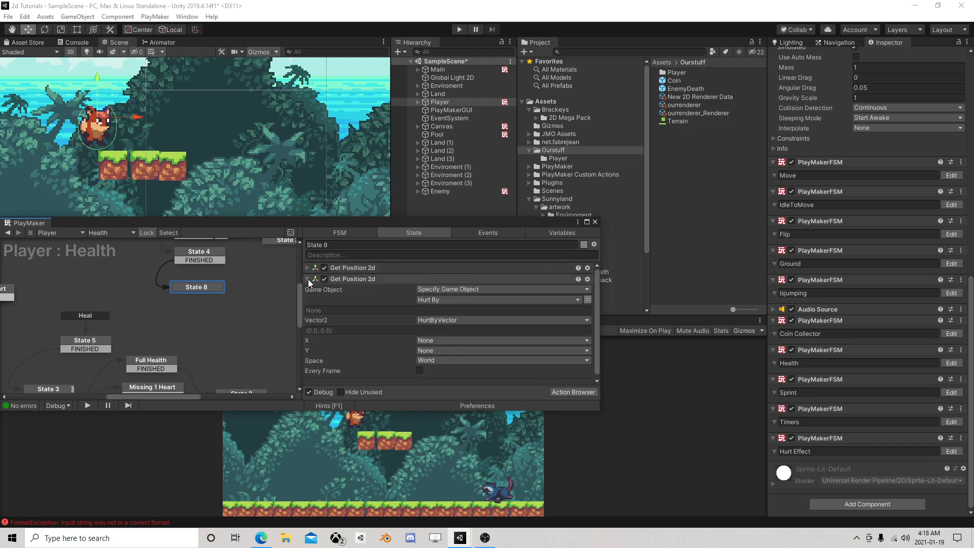
click(307, 278)
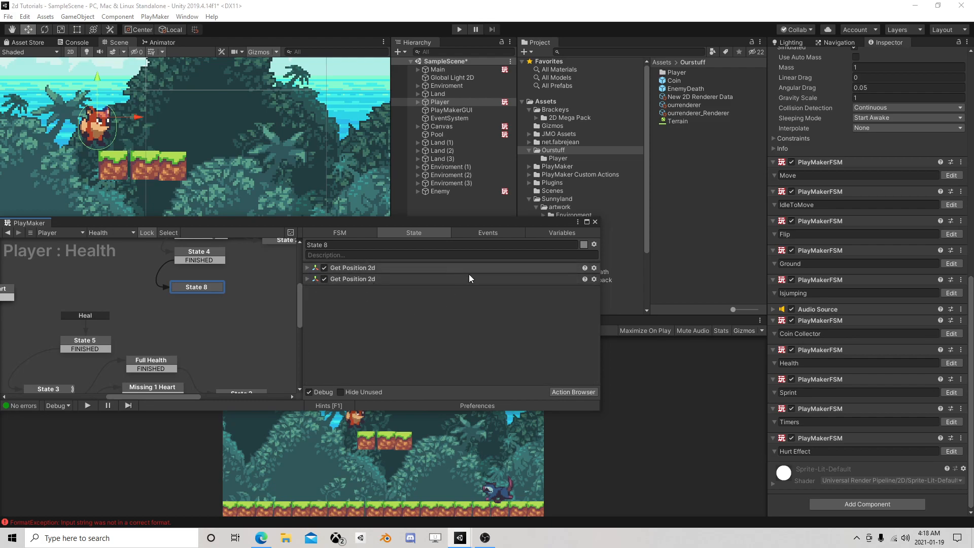
- Add a Vector2 Operator action to State 8
click(578, 391)
text(vector)
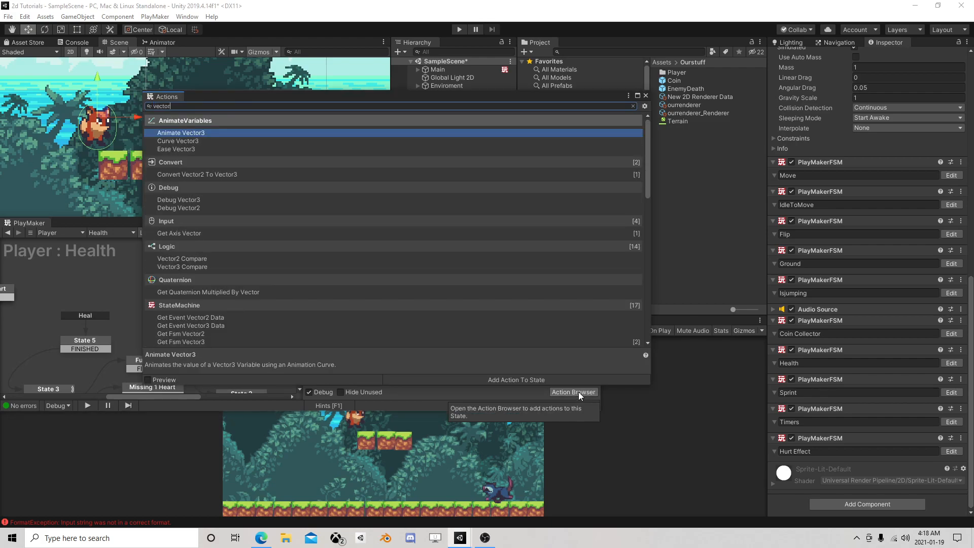
text(2 op)
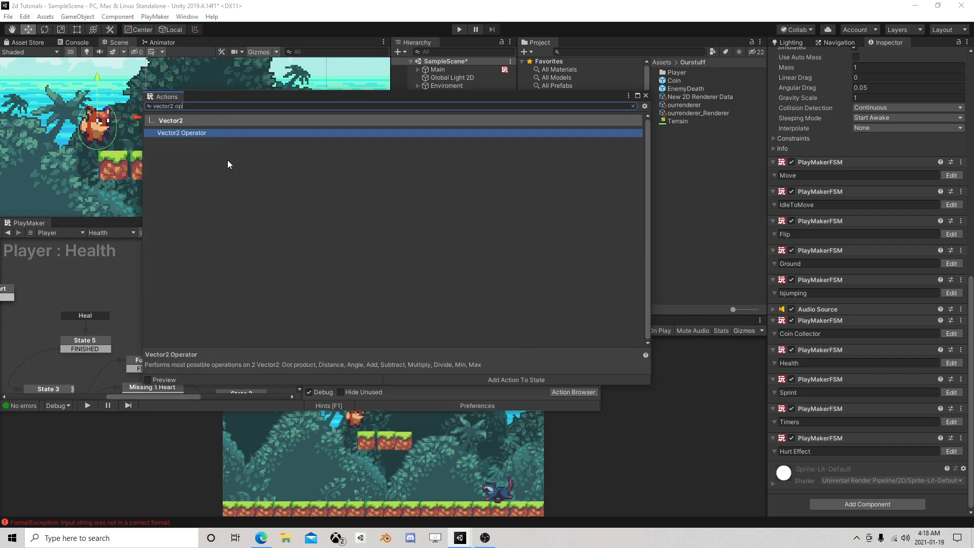
double_click(212, 133)
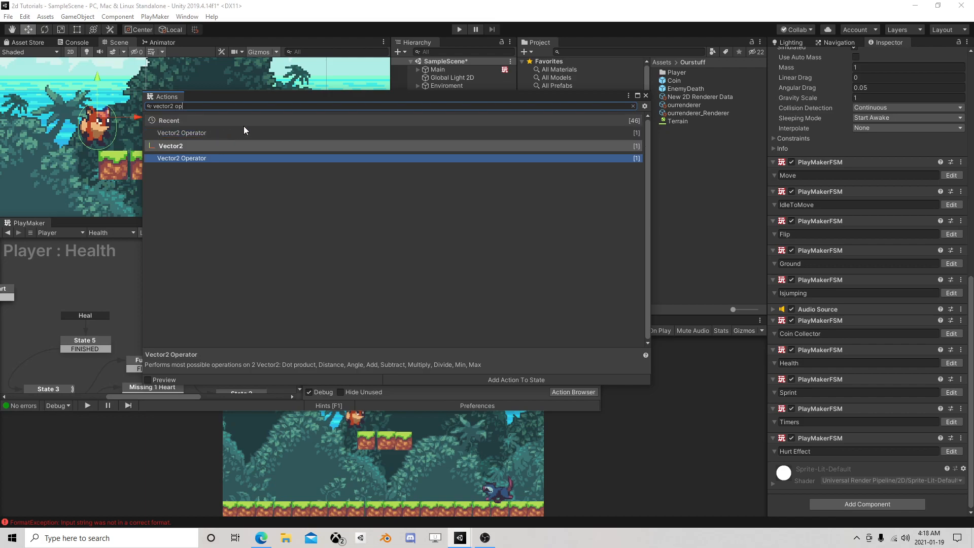
click(645, 96)
- Move the Vector2 Operator action below the two Get Position 2d actions and collapse those two
drag(361, 270, 355, 369)
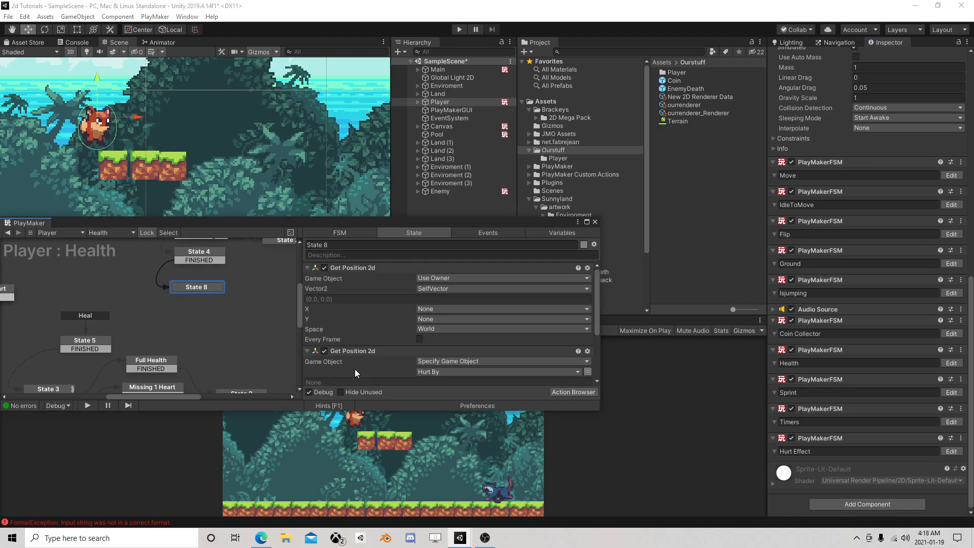
click(306, 267)
click(307, 279)
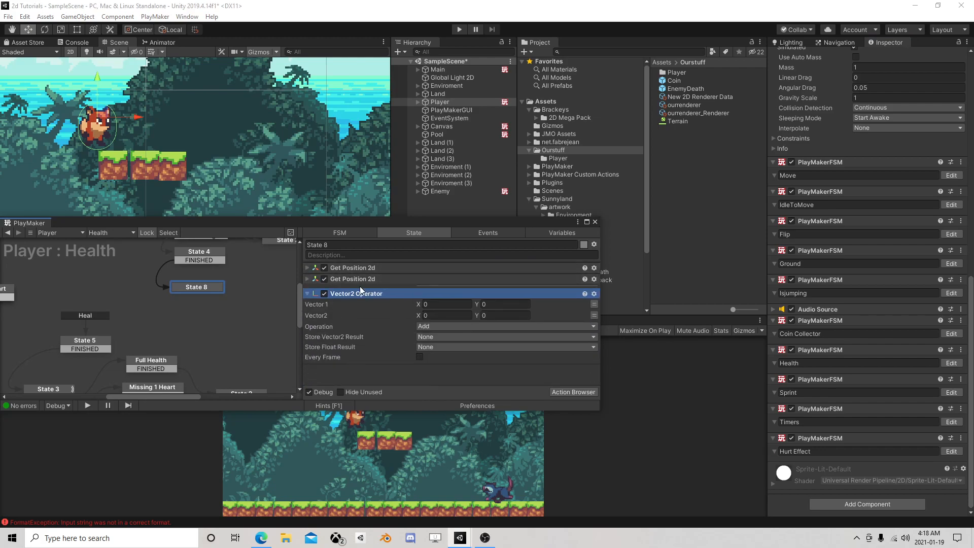
- Use the HurtByVector variable as the Vector2 Operator's Vector 1 and the SelfVector variable as its Vector2
click(594, 301)
click(484, 301)
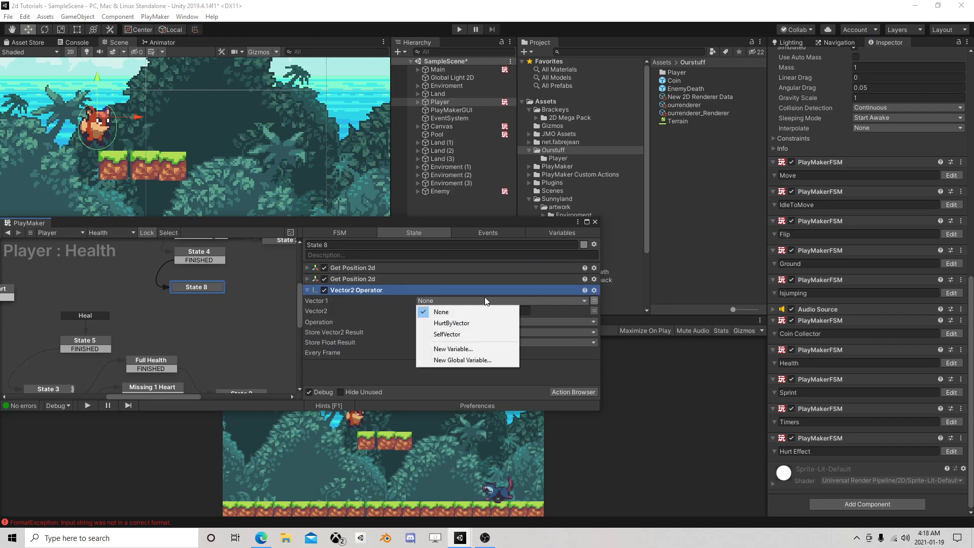
click(358, 358)
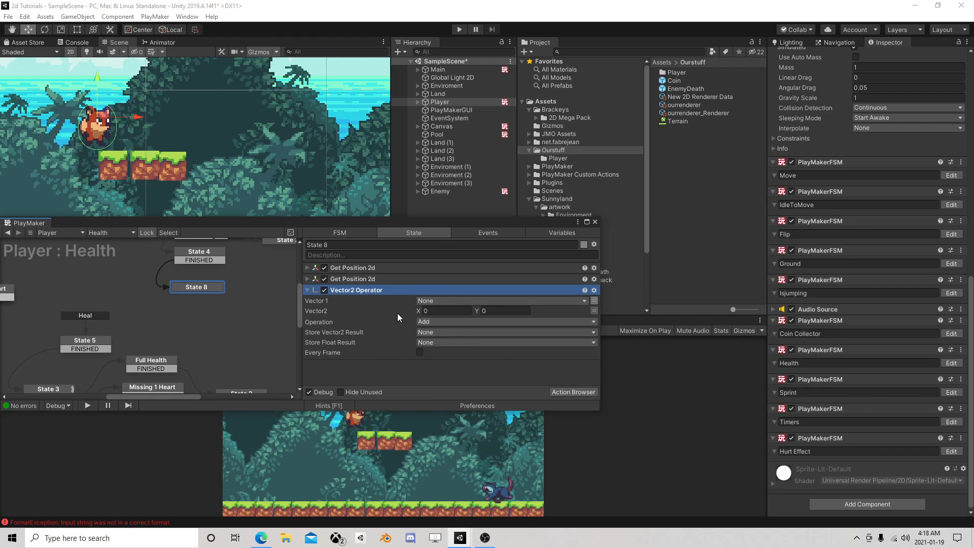
click(429, 300)
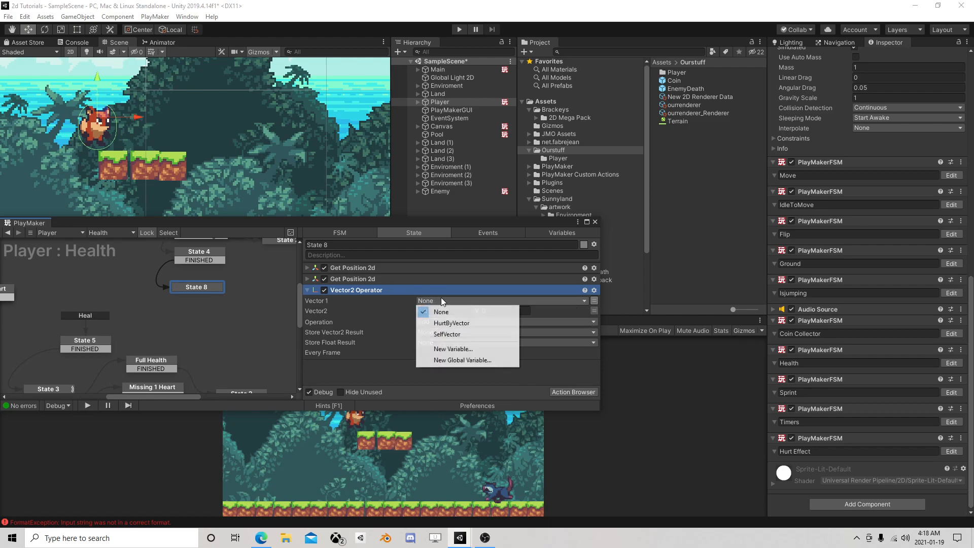
click(466, 323)
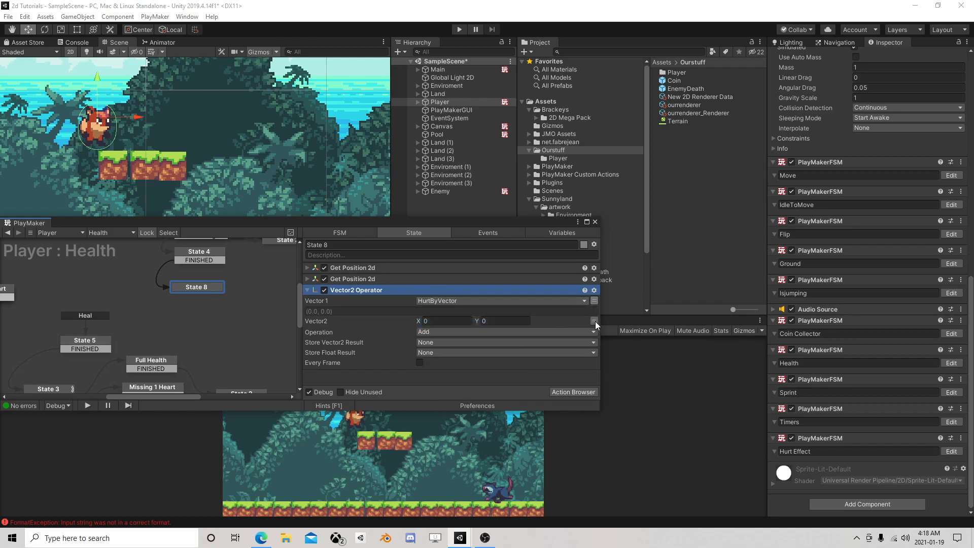
click(594, 321)
click(536, 321)
click(446, 354)
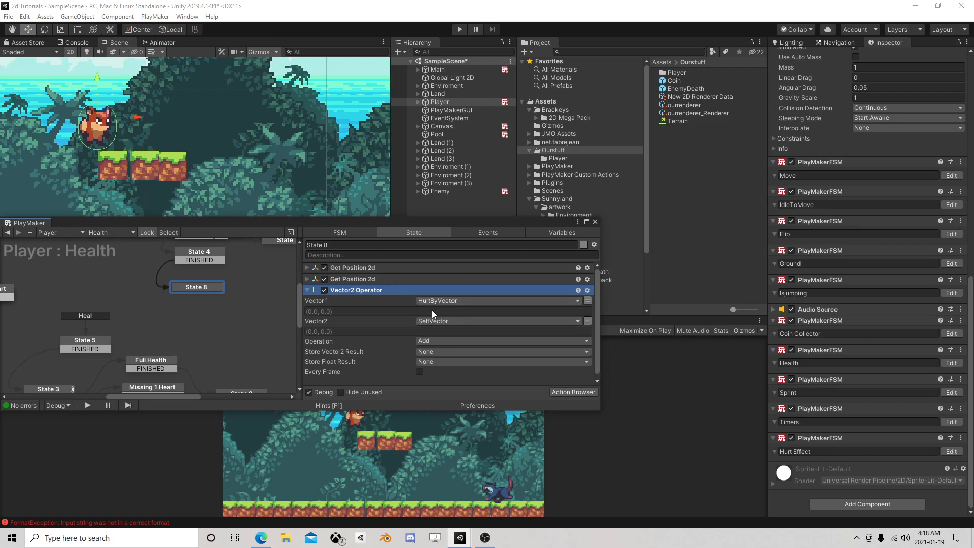
- Set the Vector2 Operator's operation to Subtract and store its Vector2 result in a new variable named Direction
click(427, 340)
click(451, 396)
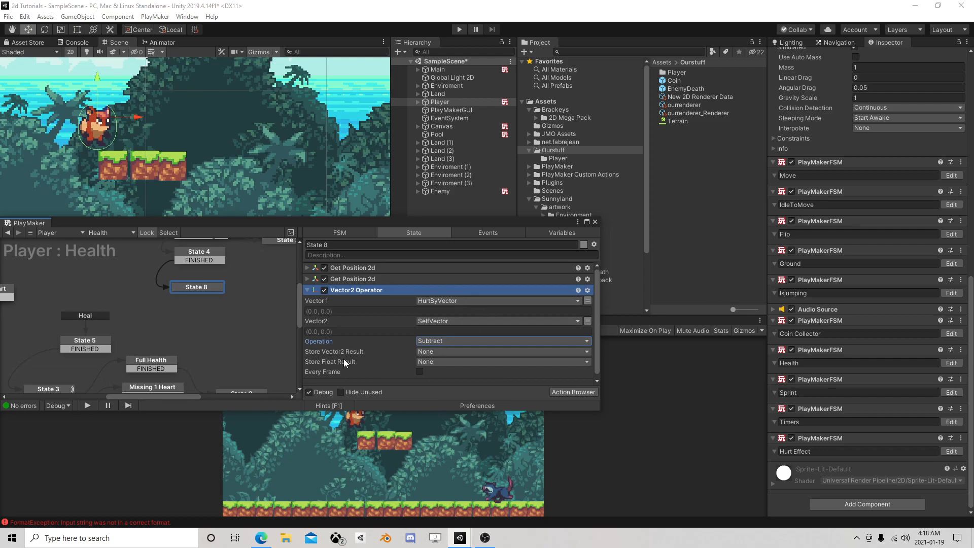
click(434, 352)
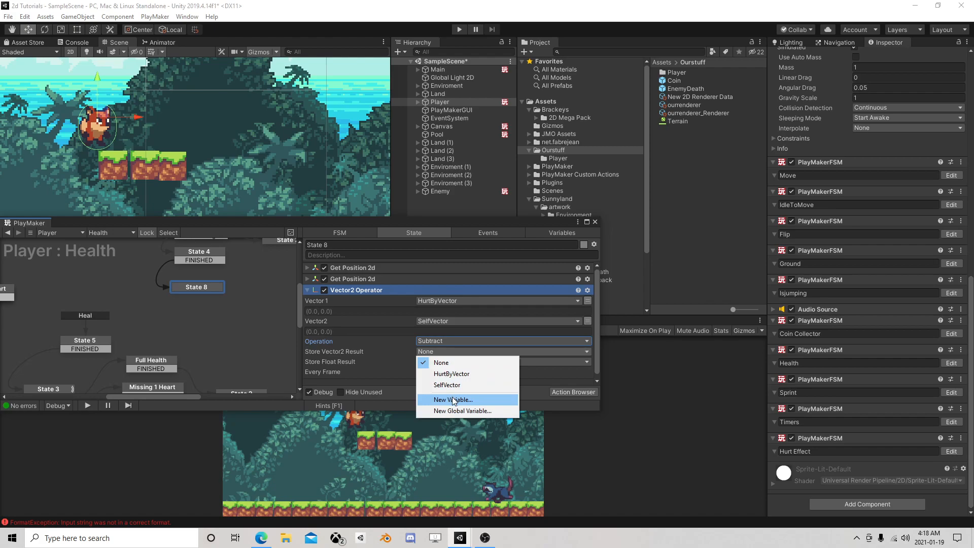
click(453, 394)
text(Direction)
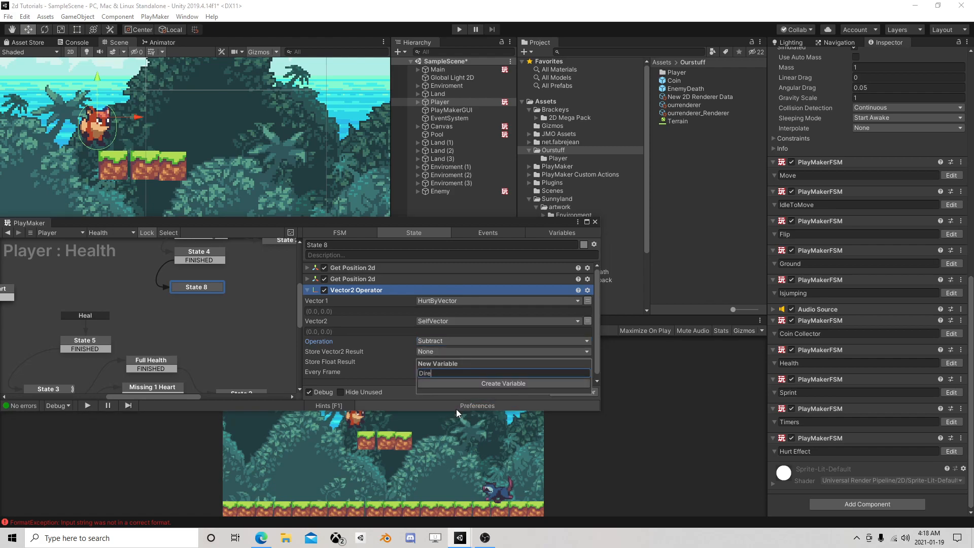
key(Return)
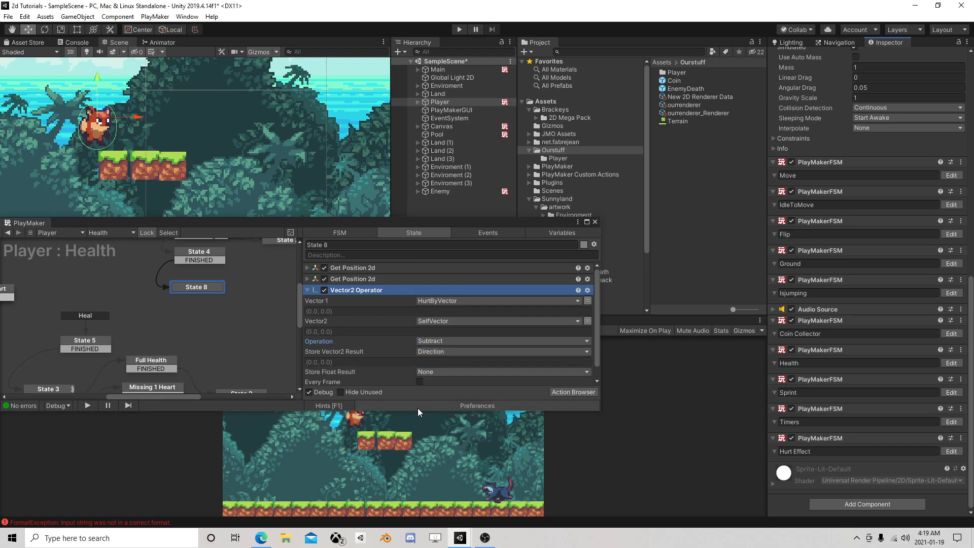
- Add an Add Force 2d action to State 8
click(569, 393)
text(add force)
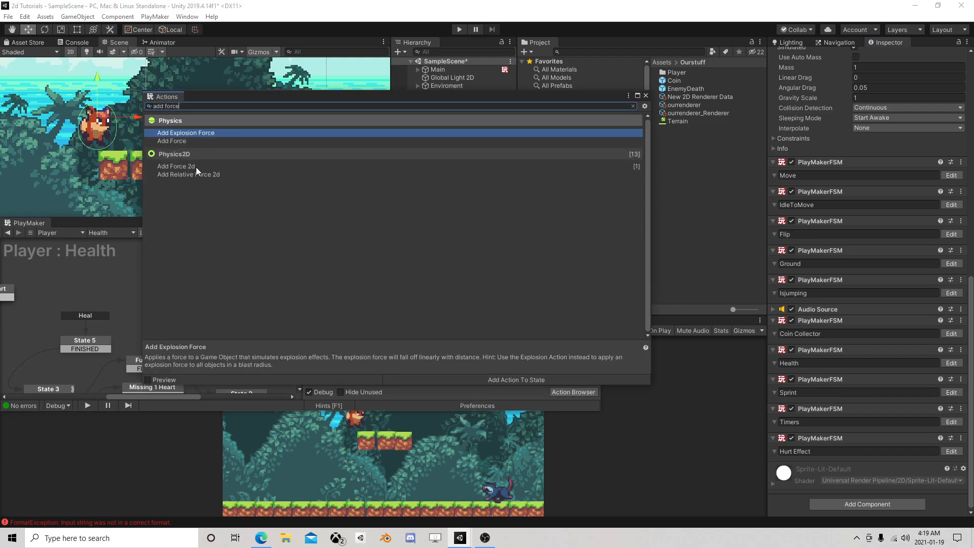
double_click(196, 166)
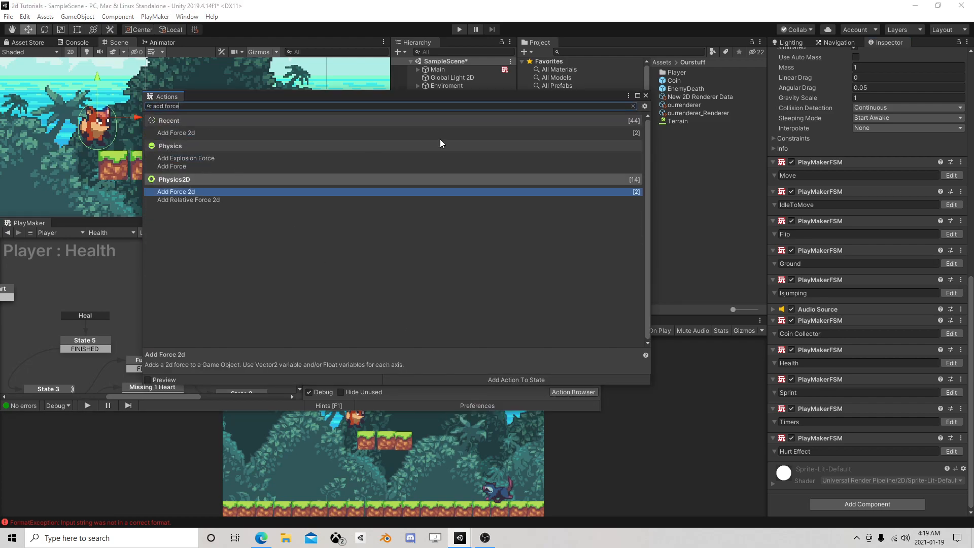
- Move the Add Force 2d action to the end of State 8's action list
click(645, 96)
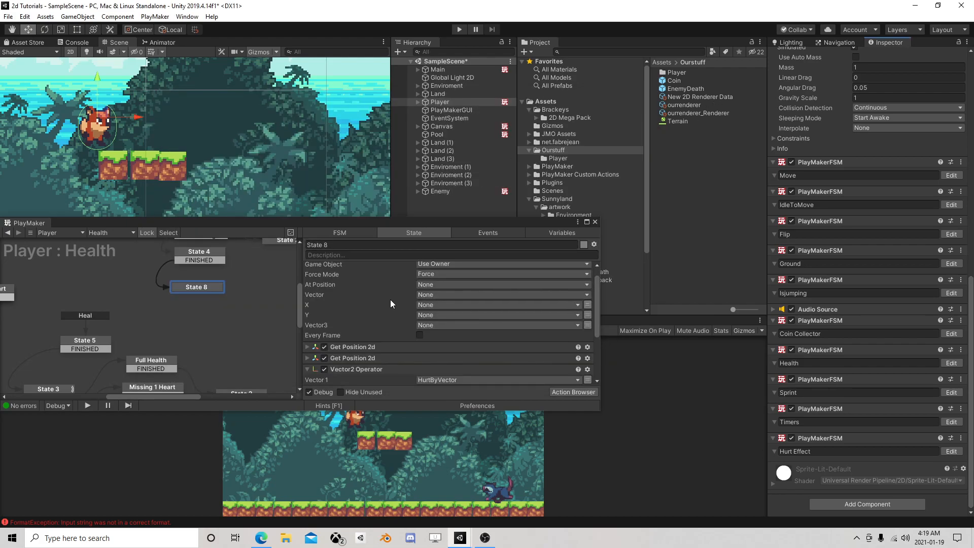
scroll(391, 299, down, 3)
scroll(388, 303, up, 5)
right_click(358, 268)
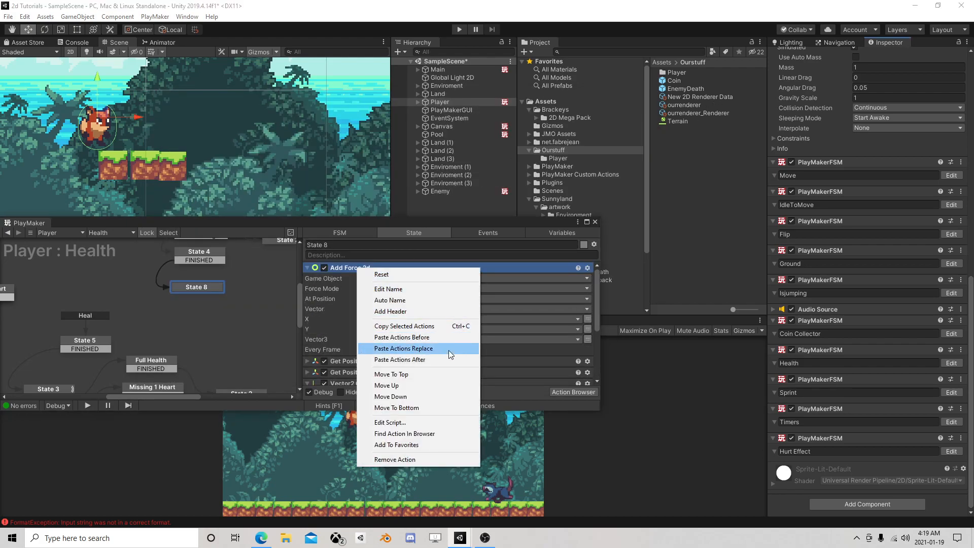
click(408, 408)
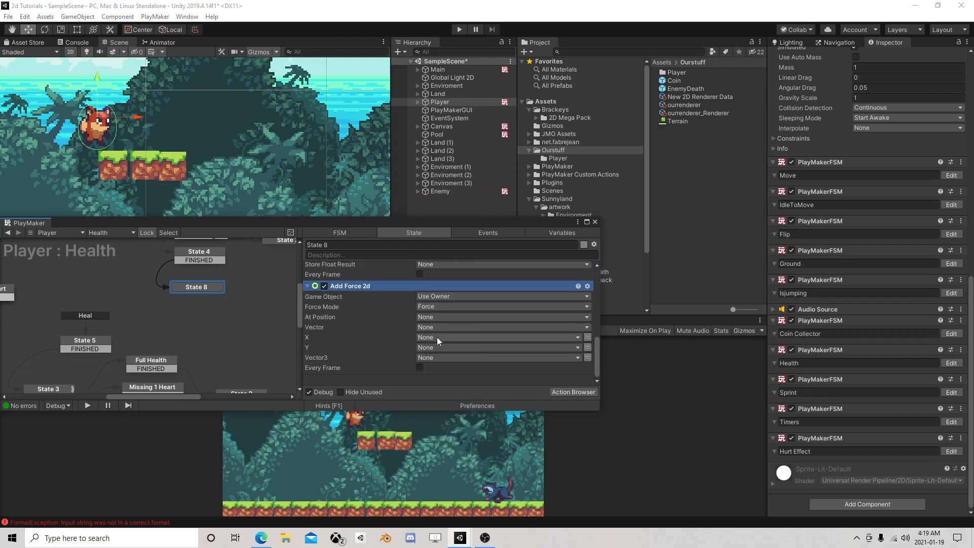
- Set the Add Force 2d action's force mode to Impulse and its Vector to the Direction variable
click(430, 302)
click(443, 328)
click(432, 327)
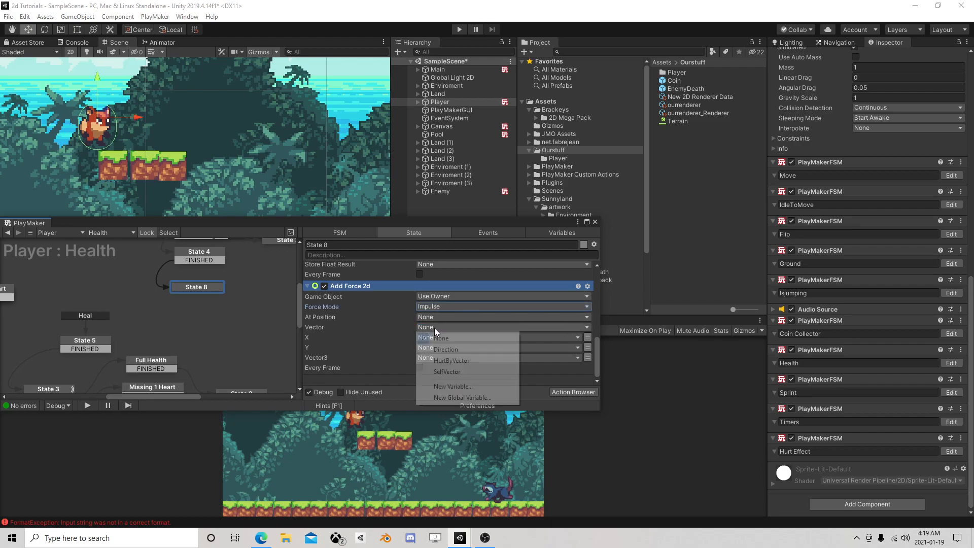
click(454, 347)
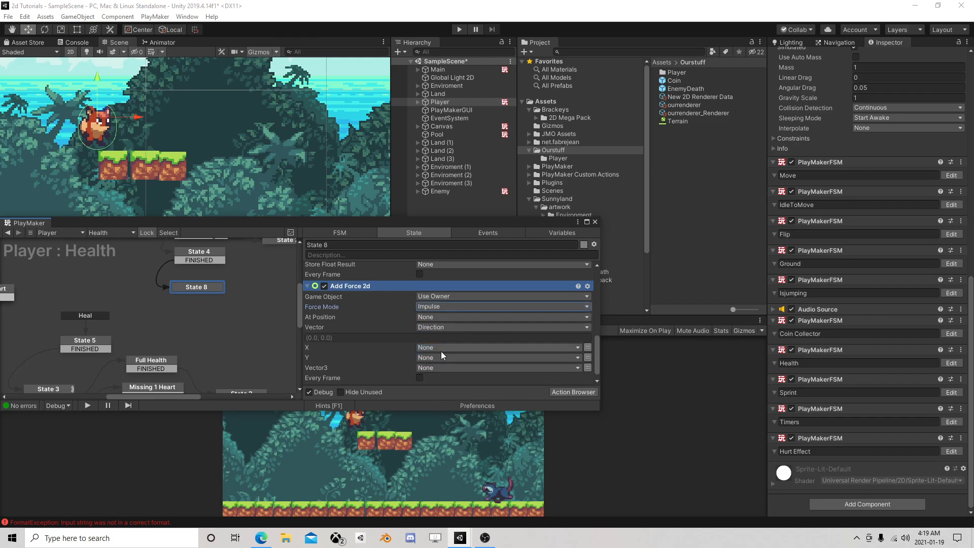
scroll(447, 355, up, 3)
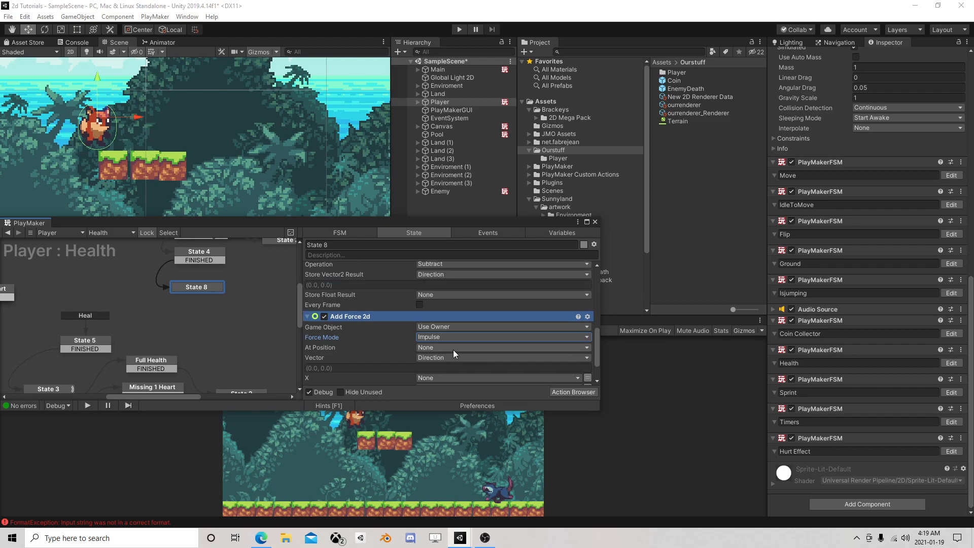
scroll(448, 348, down, 4)
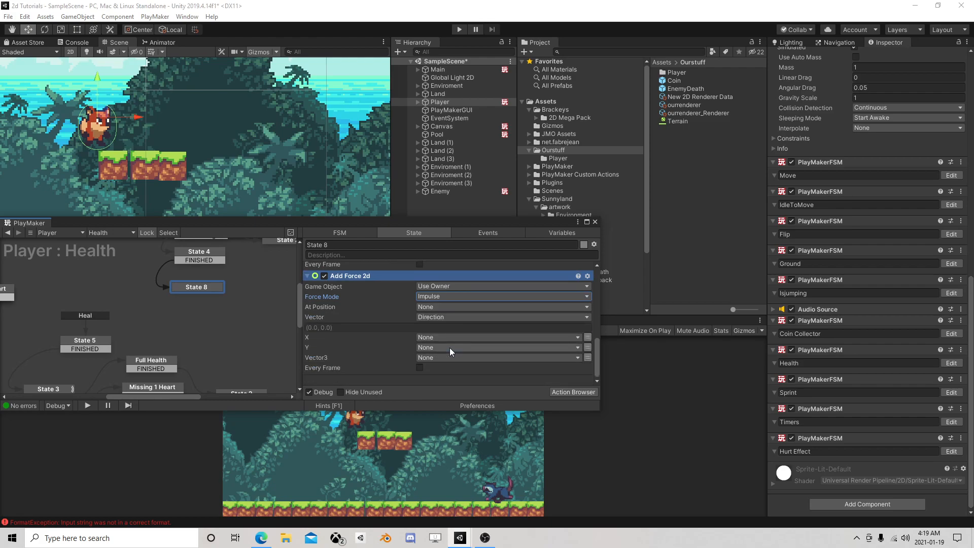
- Add a FINISHED transition to State 8 and link it to State 3
right_click(204, 285)
mouse_move(224, 290)
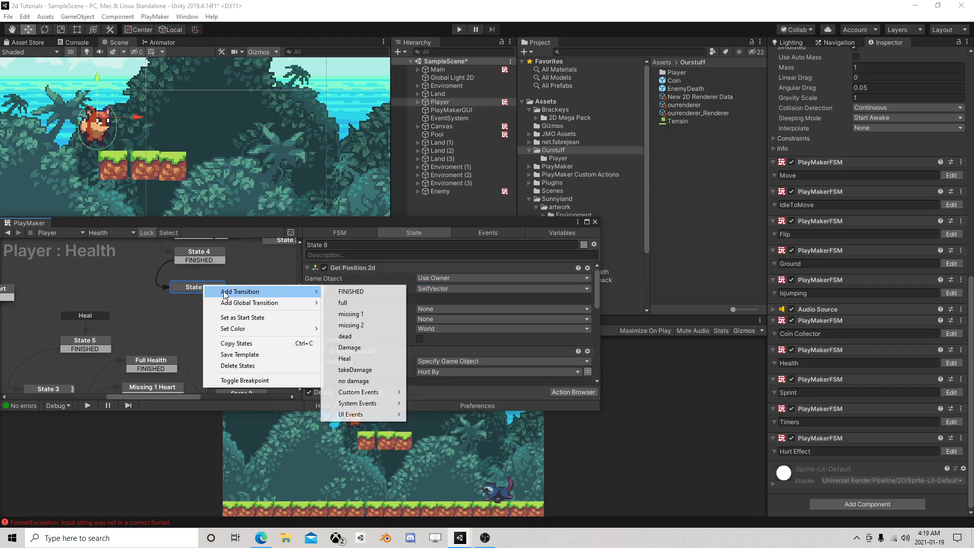
click(350, 290)
middle_drag(181, 318, 215, 278)
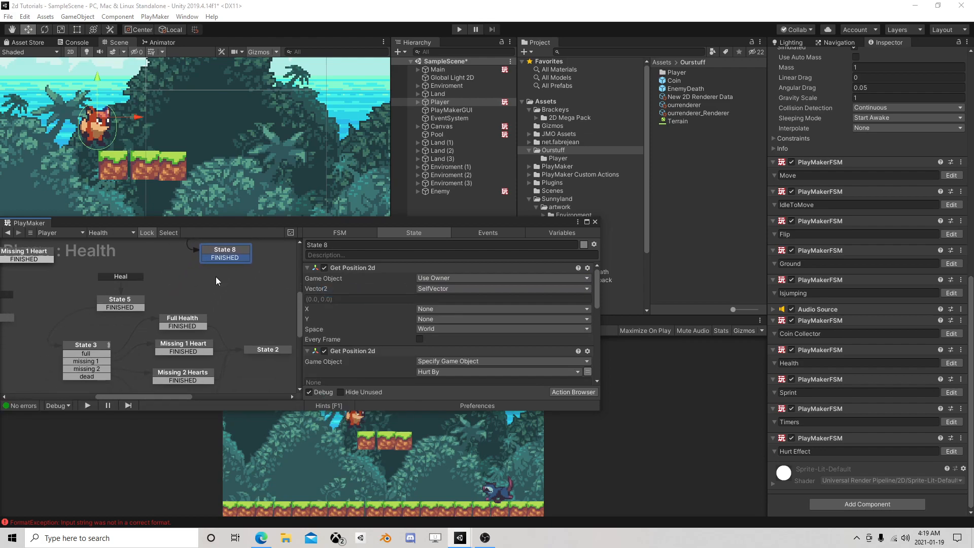
drag(233, 259, 107, 349)
click(594, 222)
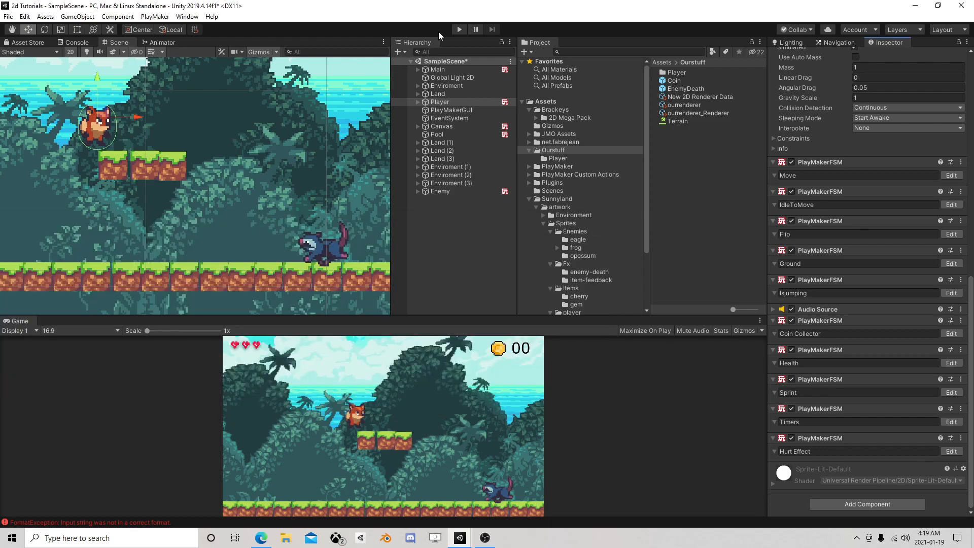
- Play-test the scene by running the player into the enemy, and pause the game once the player has been hit
click(459, 29)
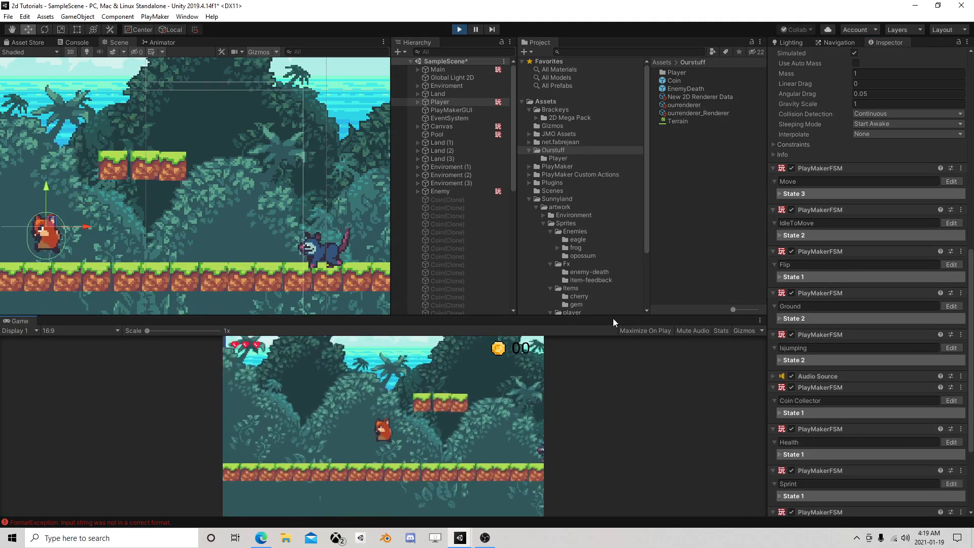
key(Right)
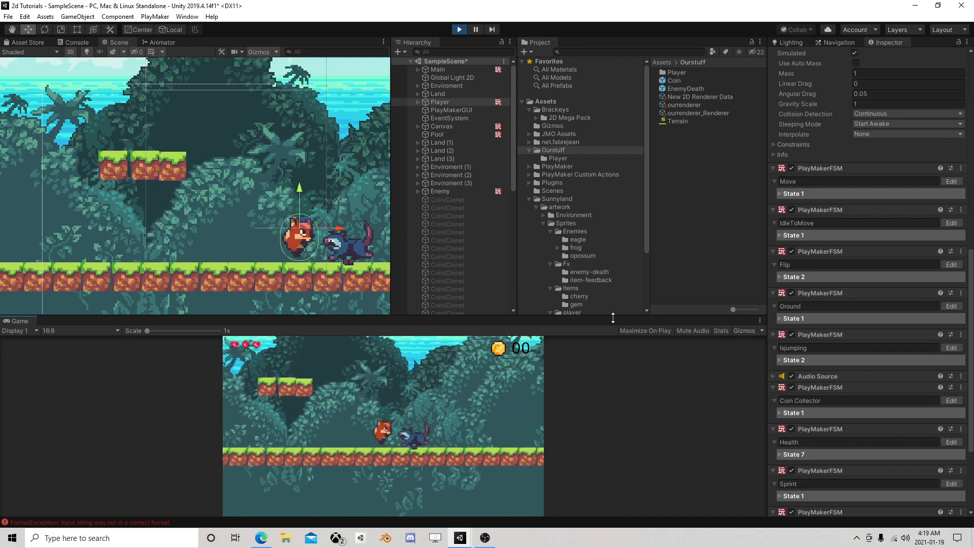
key(Right)
key(Left)
key(Right)
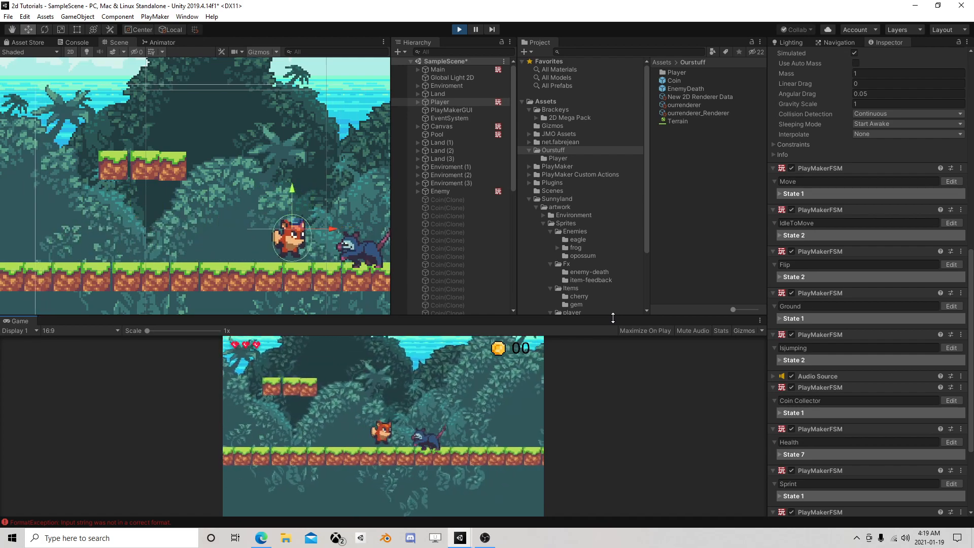
click(475, 30)
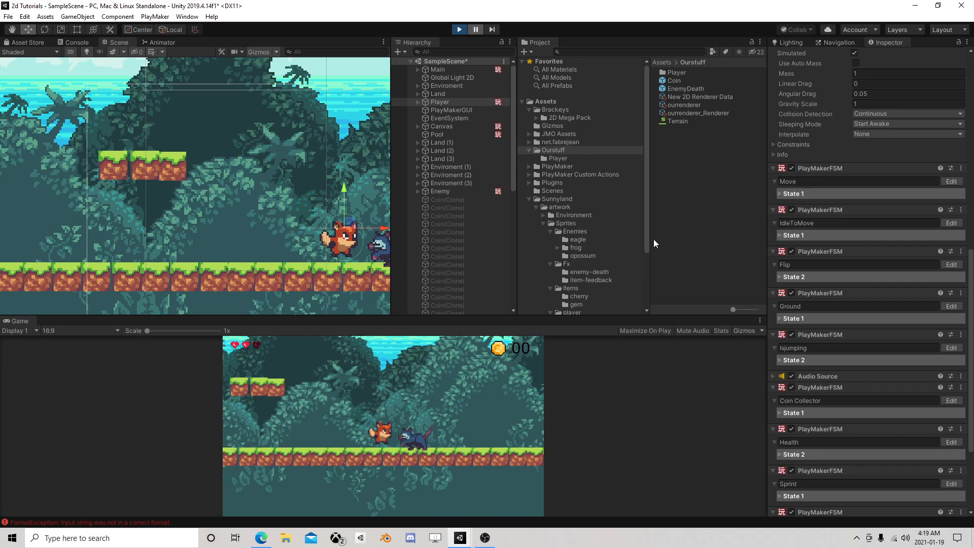
- Examine the runtime position, Direction and force values in State 8 of the player's Health FSM, and stop the play-test
click(951, 442)
middle_drag(107, 303, 264, 337)
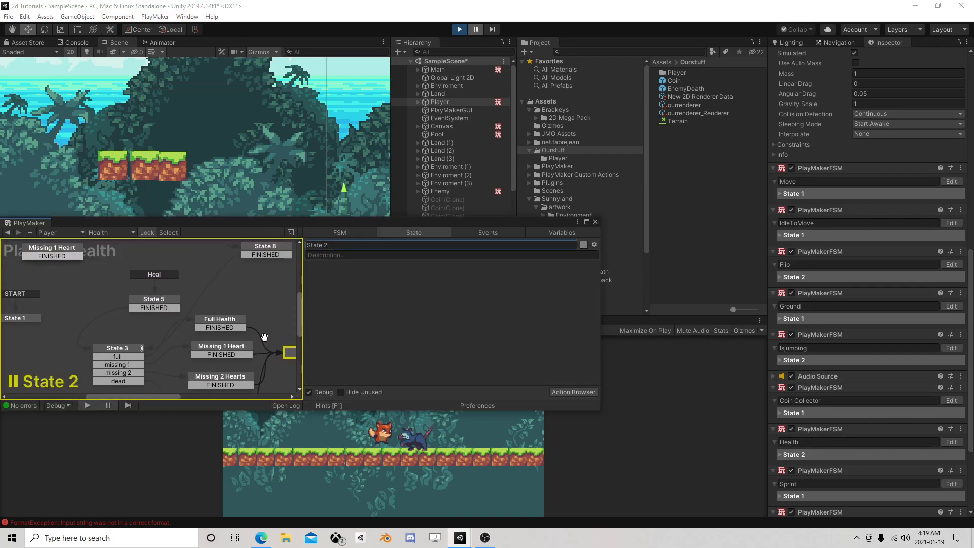
middle_drag(259, 277, 227, 314)
click(237, 292)
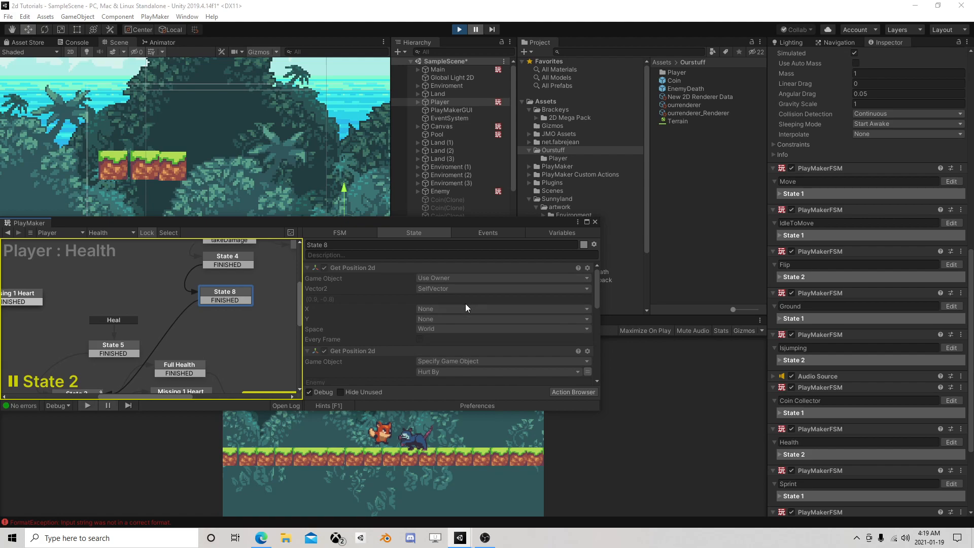
scroll(463, 305, down, 2)
scroll(463, 309, down, 2)
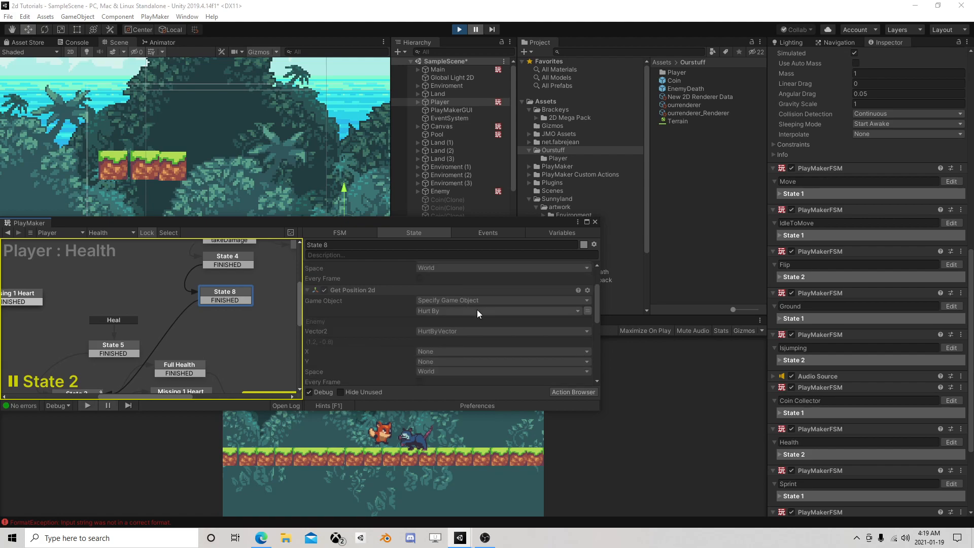
scroll(476, 310, down, 8)
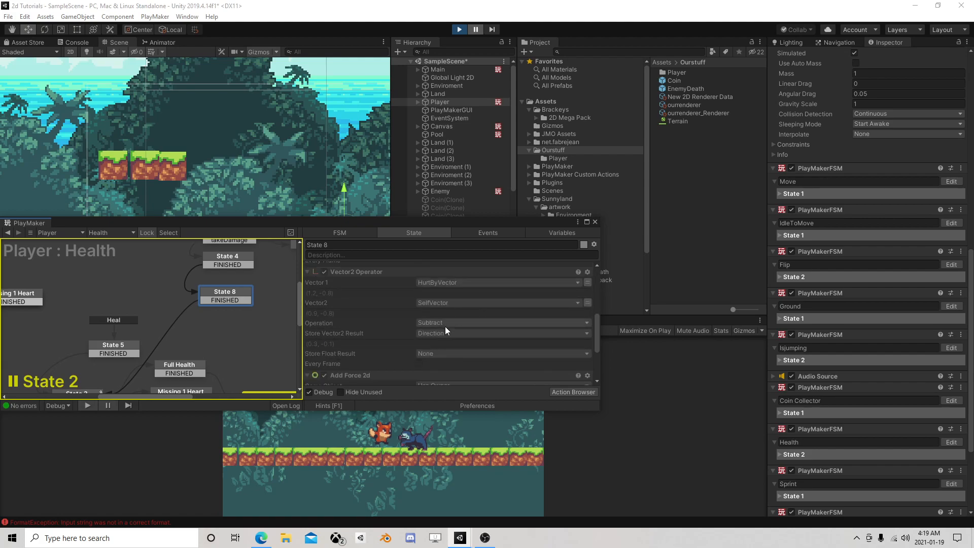
scroll(423, 348, down, 2)
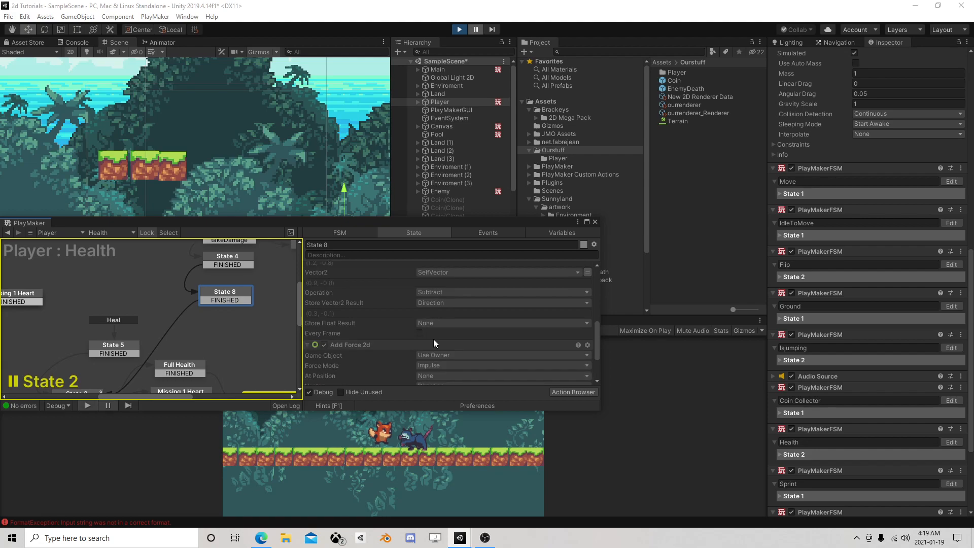
scroll(476, 334, down, 4)
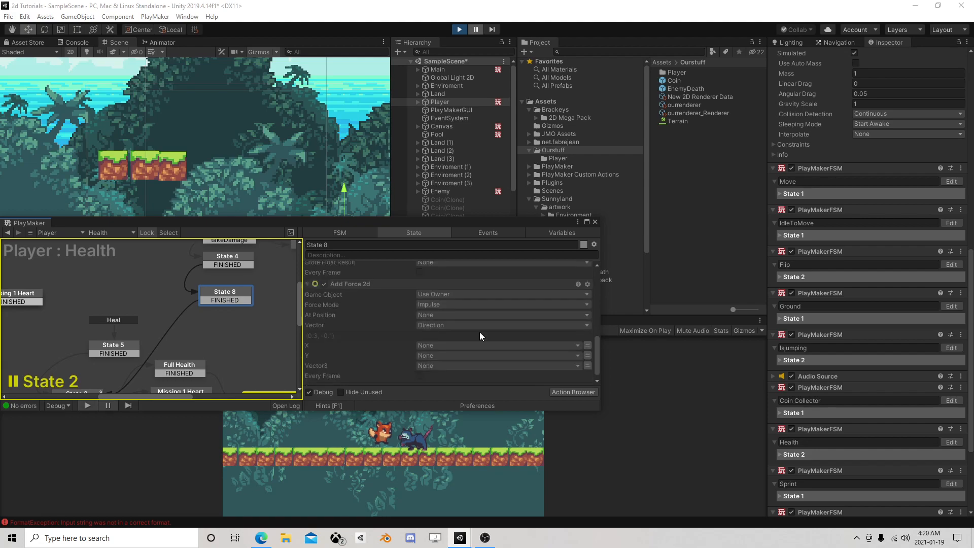
scroll(485, 336, down, 1)
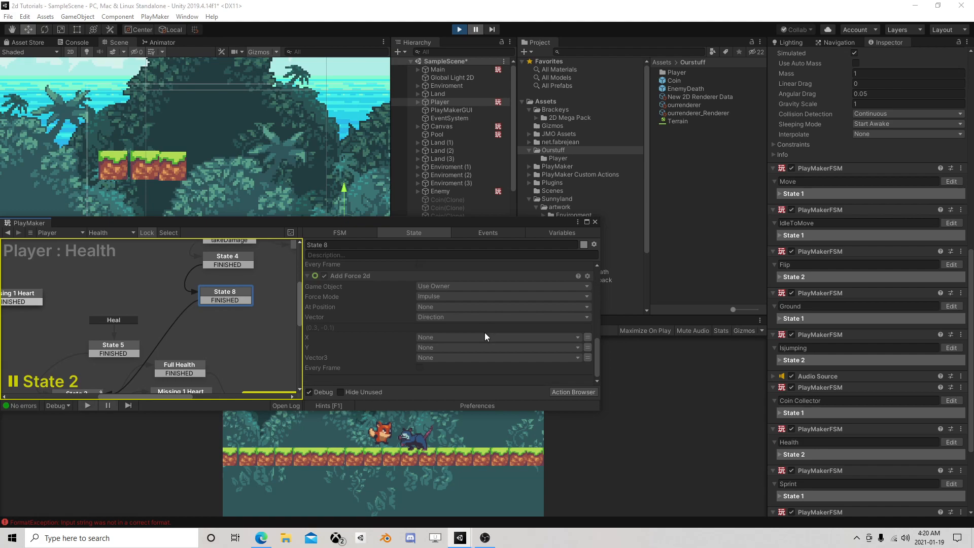
click(595, 222)
click(459, 29)
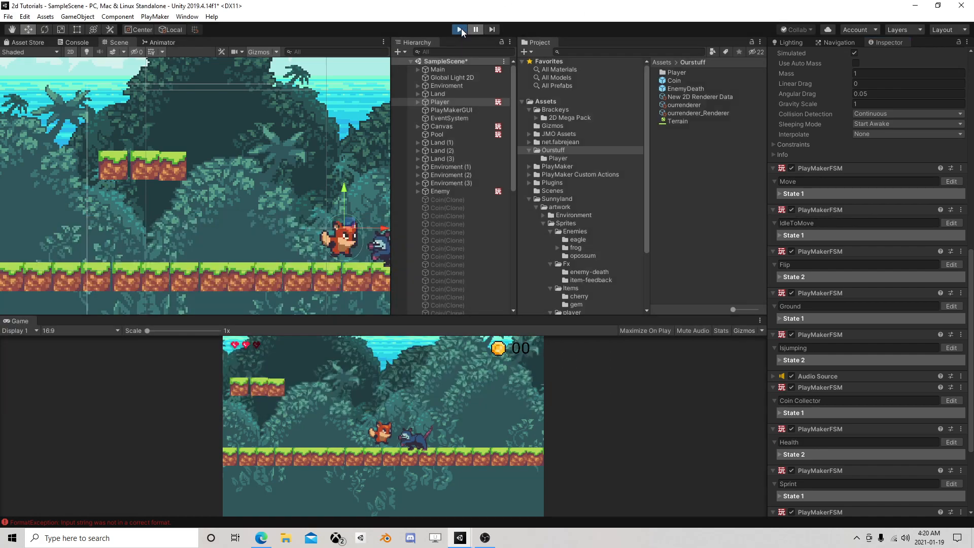
- Add a new state beside the start state in the player's Move FSM
click(951, 176)
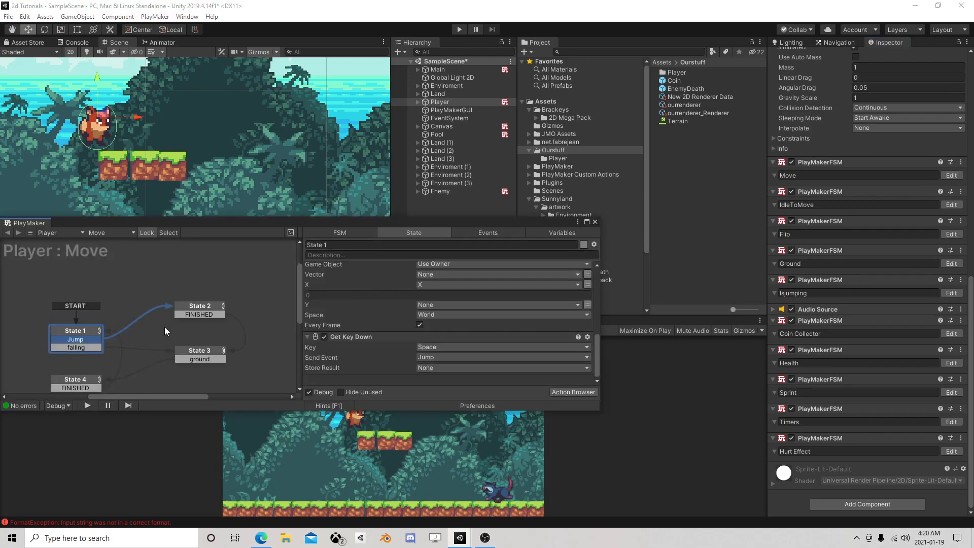
scroll(388, 328, up, 6)
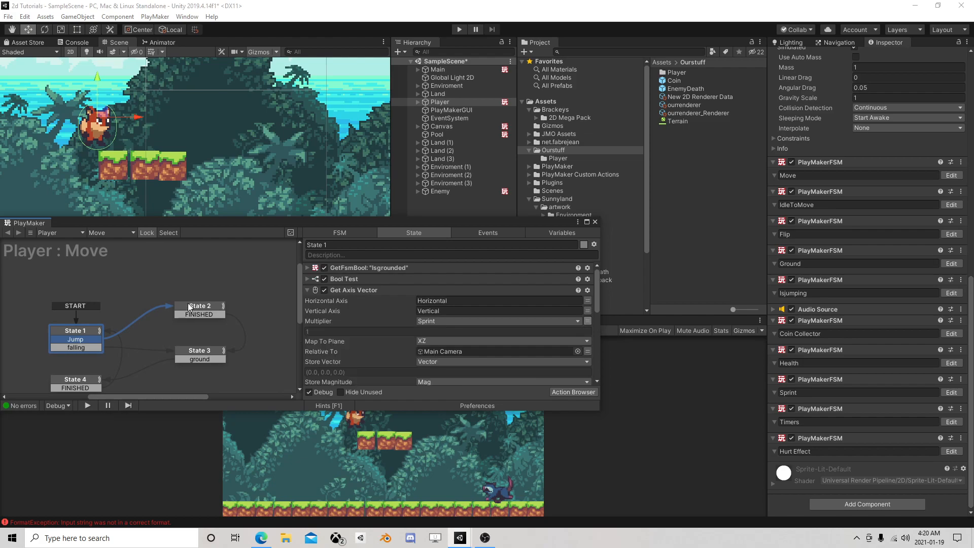
middle_drag(134, 284, 270, 281)
right_click(104, 306)
click(122, 310)
- Add an event named Damage to the Move FSM
click(481, 233)
click(433, 382)
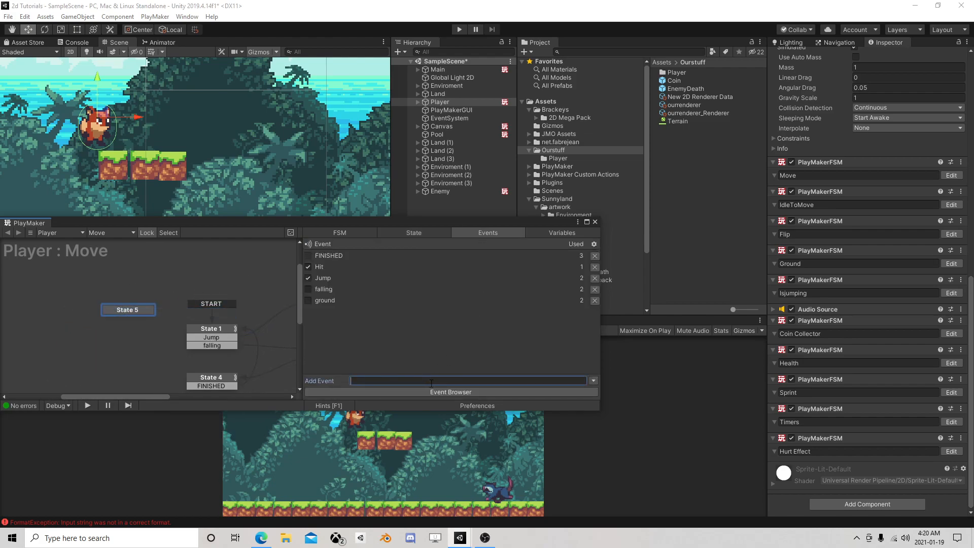
text(Damage)
key(Return)
- Give State 5 a FINISHED transition linked to State 1 and a Damage global transition
right_click(124, 308)
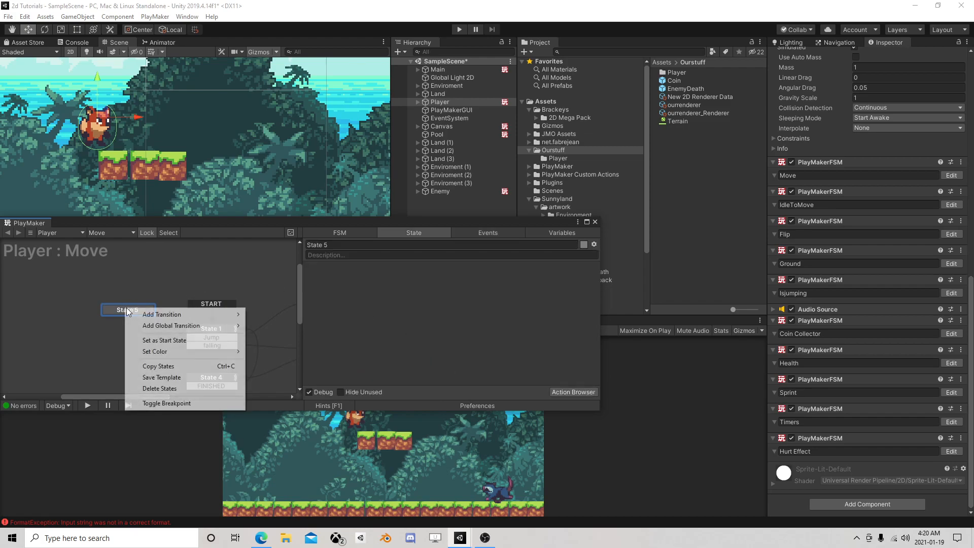
mouse_move(148, 315)
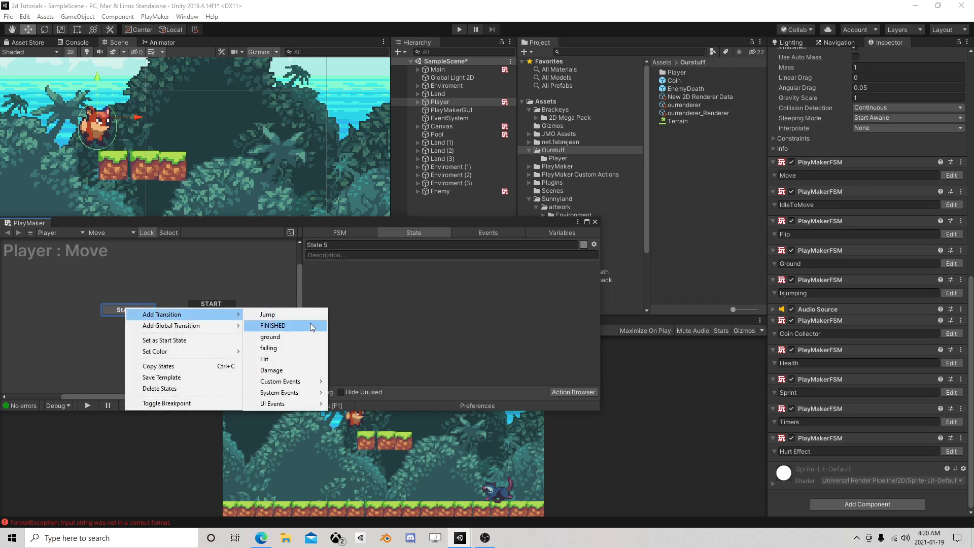
click(309, 325)
drag(141, 319, 186, 329)
right_click(139, 309)
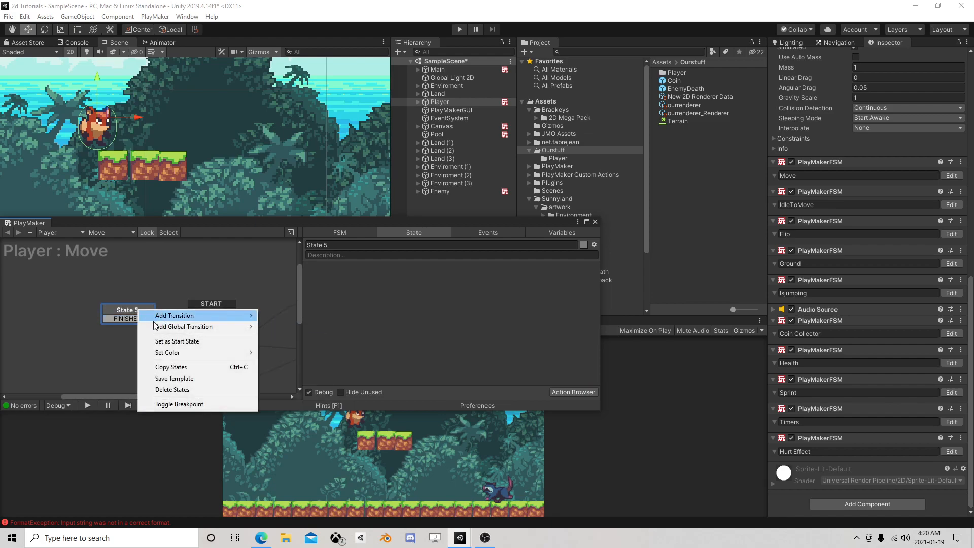
mouse_move(233, 326)
click(292, 383)
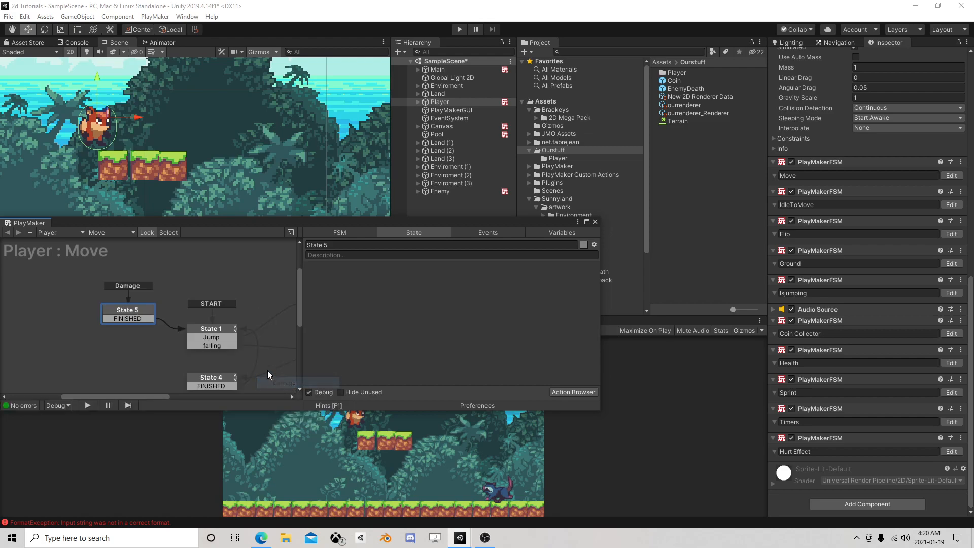
- Add a single Wait action to State 5, deleting the duplicate
click(573, 392)
text(wait)
double_click(197, 133)
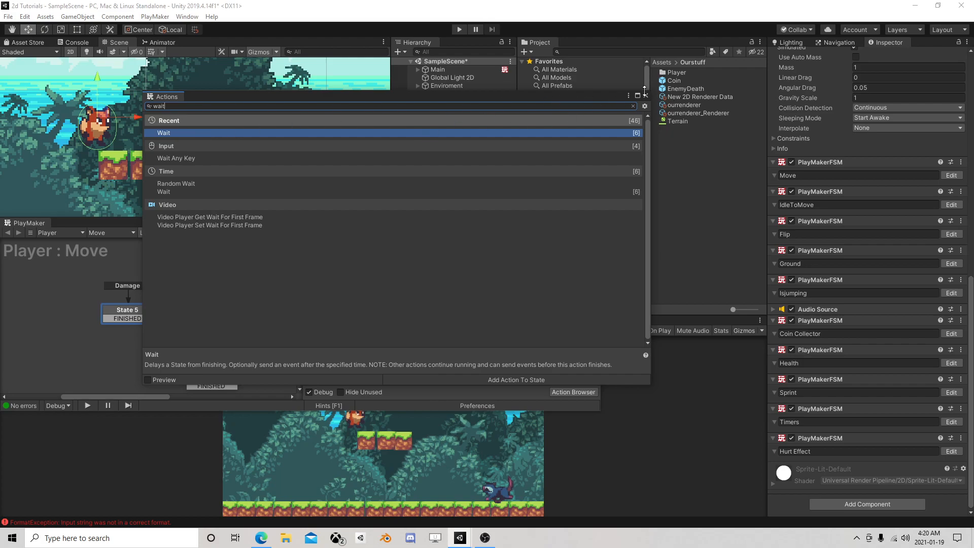
click(645, 95)
click(338, 311)
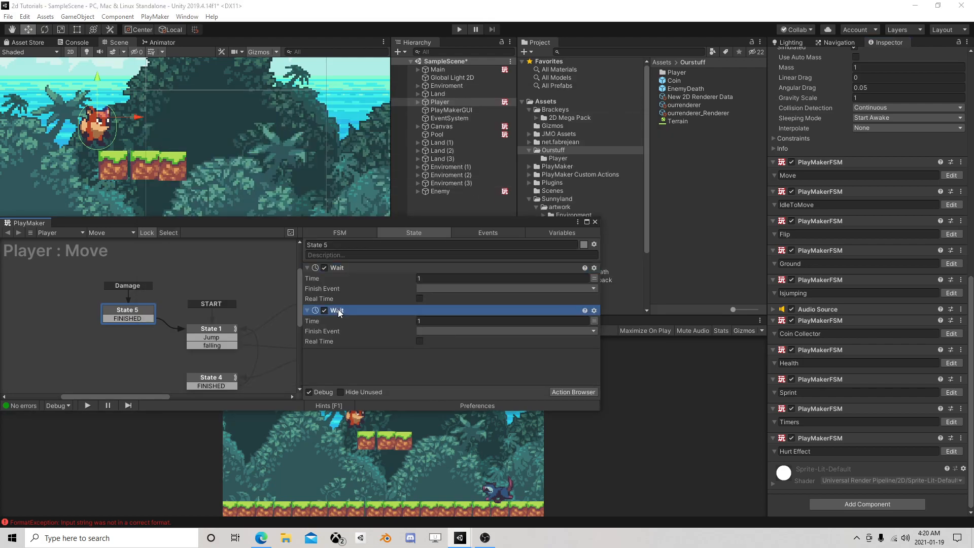
key(Delete)
- Set the Wait action's time to 0.5 and its finish event to FINISHED
click(461, 278)
text(0.5)
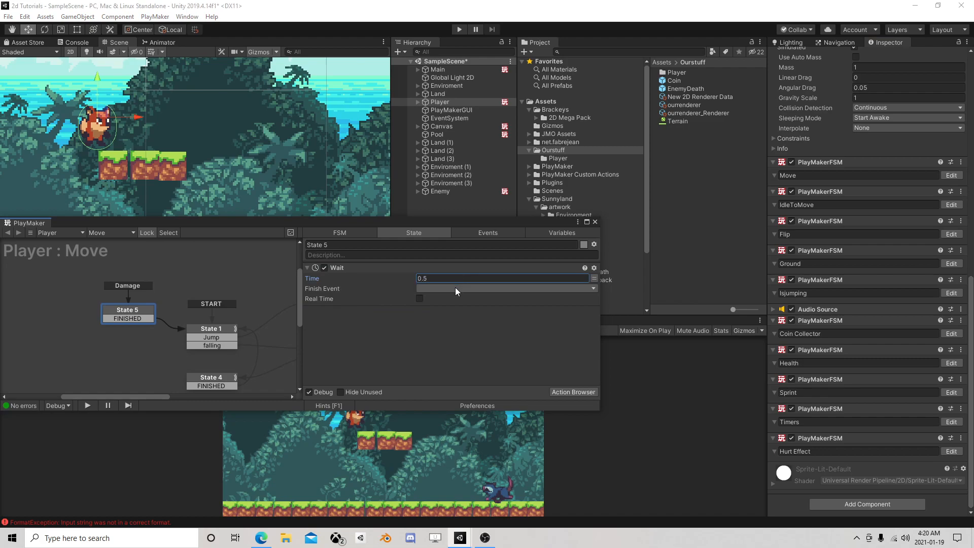
click(454, 287)
click(445, 322)
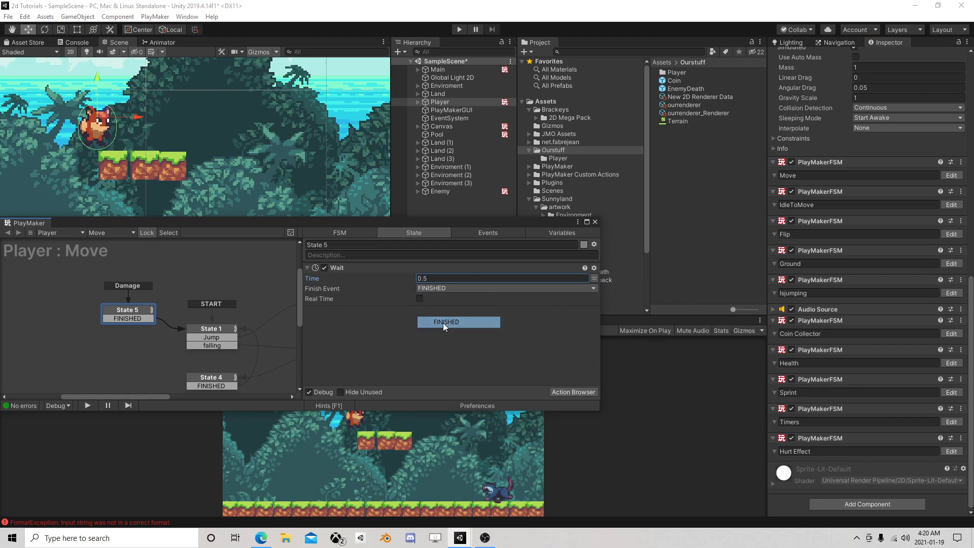
click(594, 222)
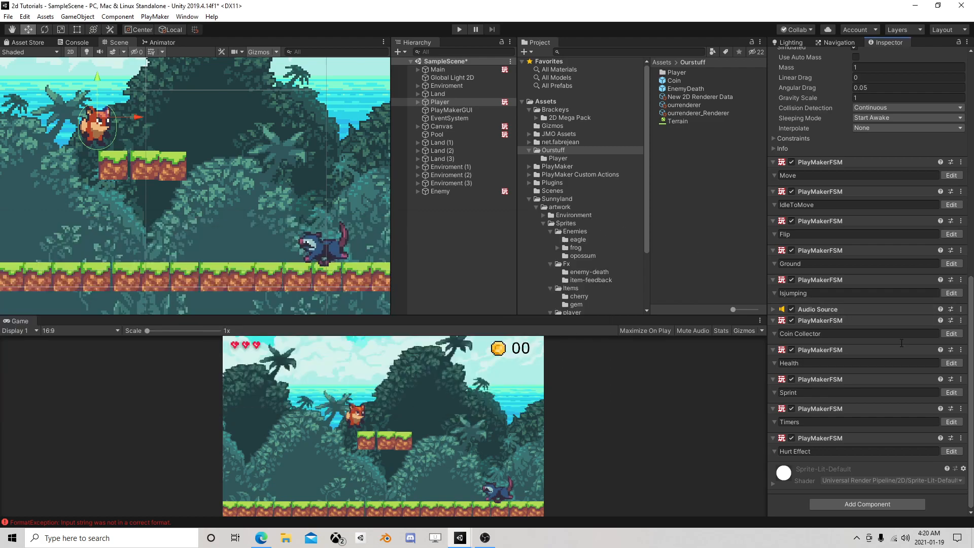
- Add a Send Event action to State 8 of the player's Health FSM
click(946, 362)
mouse_move(266, 322)
middle_down()
mouse_move(126, 342)
mouse_move(172, 309)
middle_up()
middle_drag(221, 266, 199, 309)
click(216, 289)
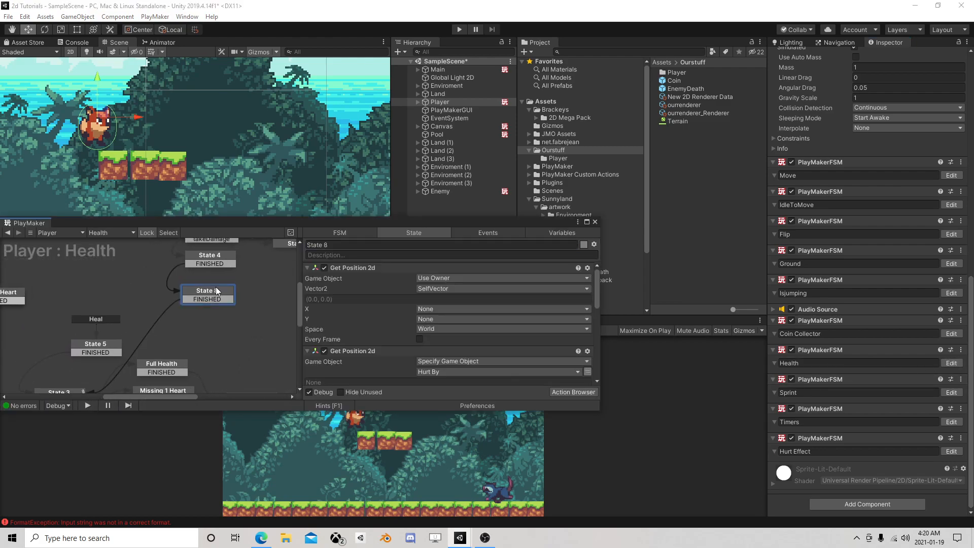
click(567, 391)
text(send eve)
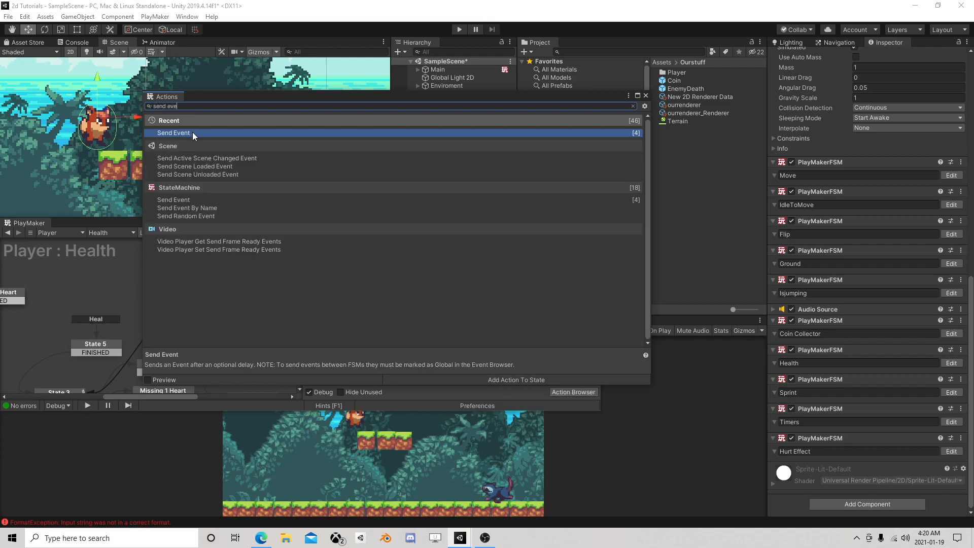
click(644, 95)
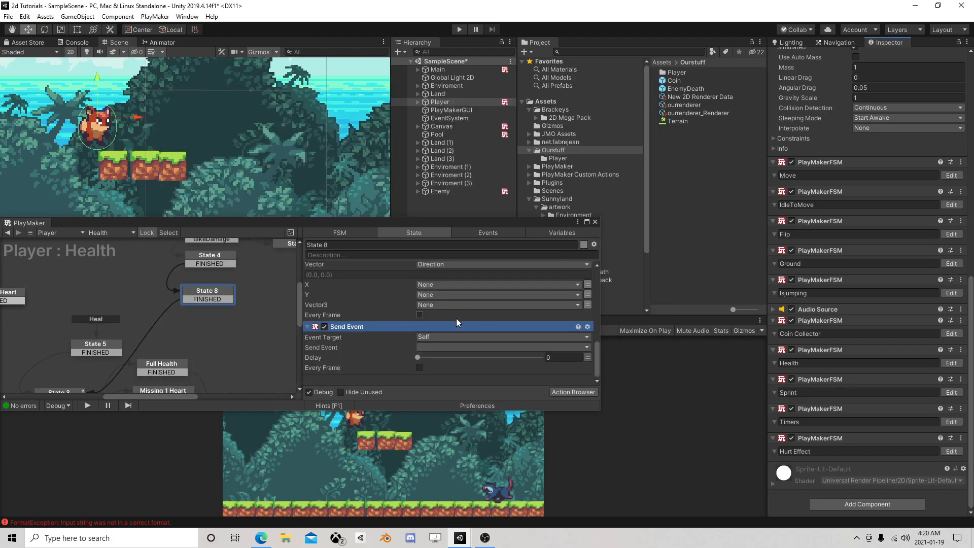
- Set Send Event to send Damage to the owner's Move FSM as a Game Object FSM target, and place it first in State 8
click(467, 336)
click(469, 370)
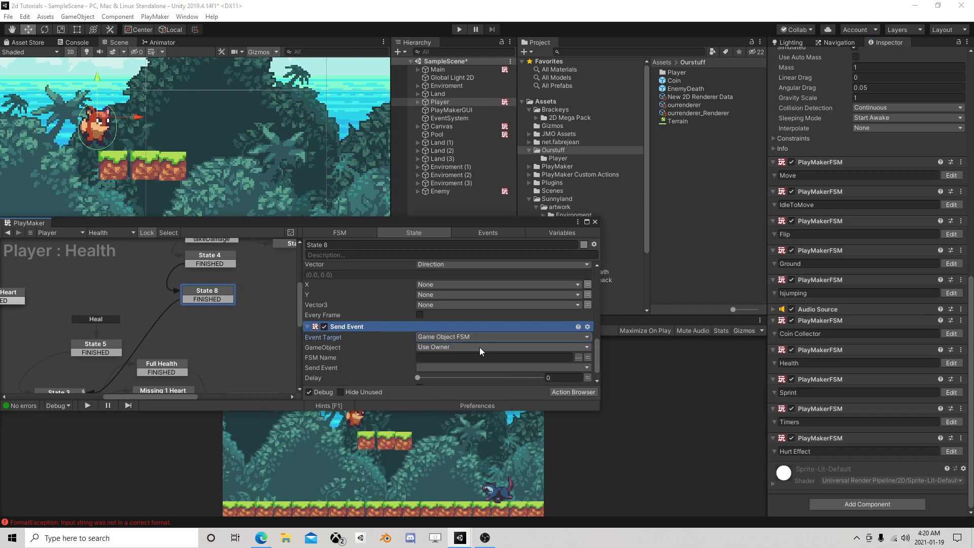
click(578, 357)
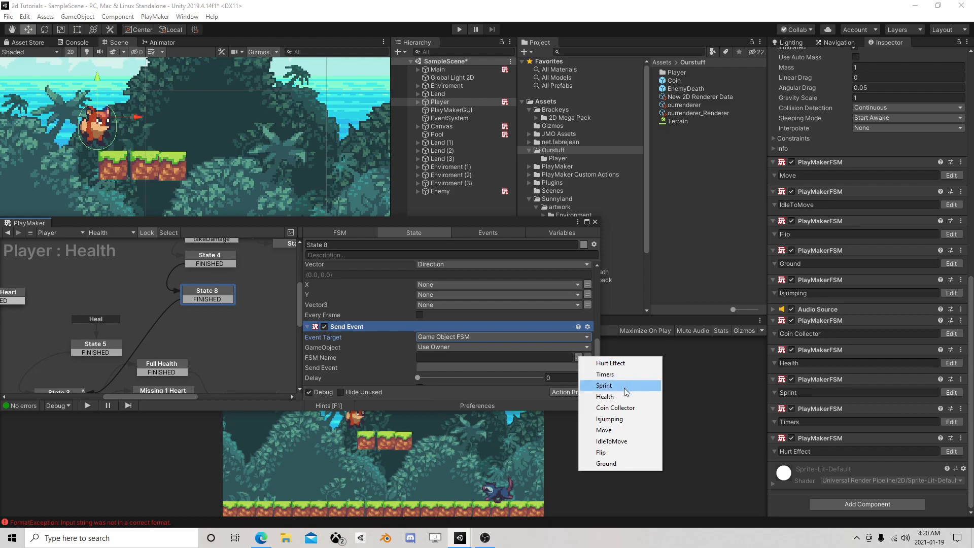
click(617, 429)
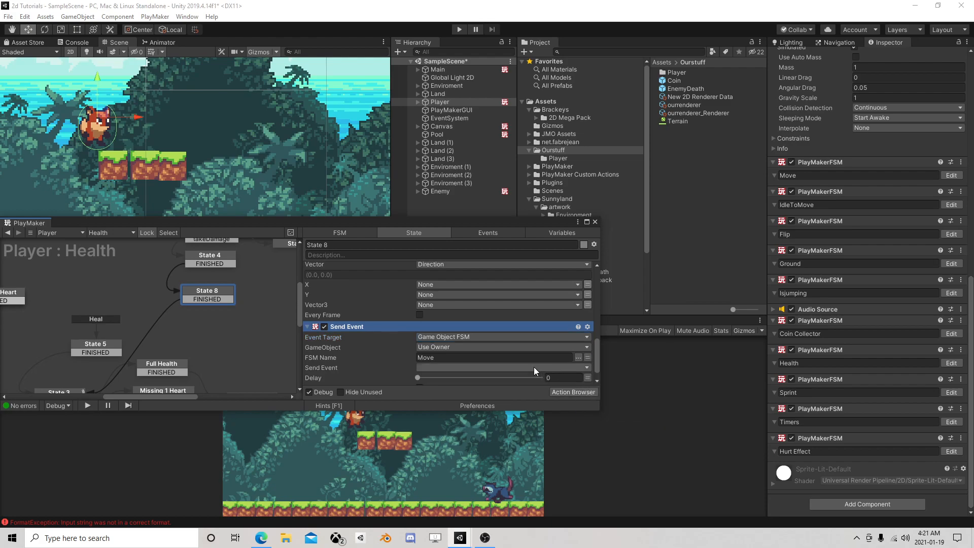
click(534, 367)
scroll(367, 263, up, 5)
scroll(350, 263, up, 5)
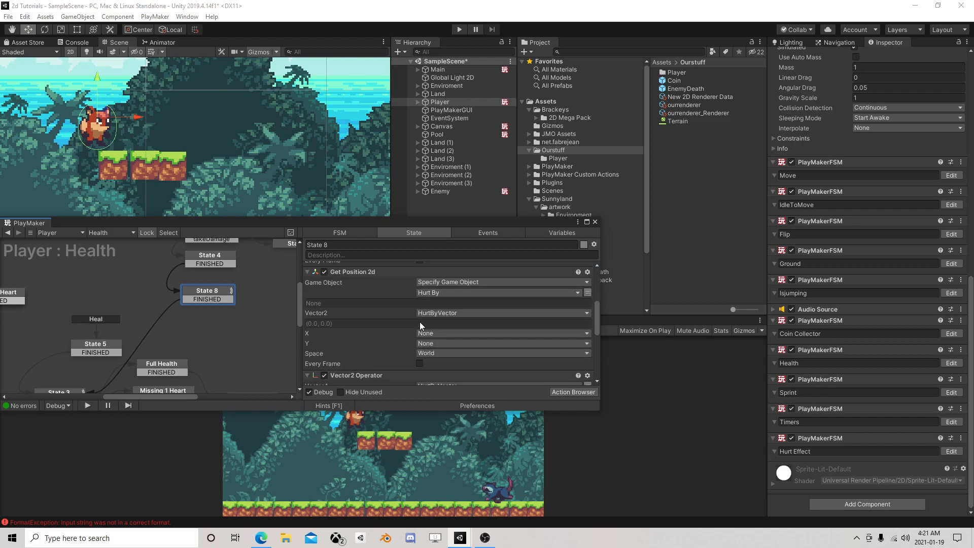
- Add a Vector2 Multiply action to State 8
scroll(463, 353, down, 5)
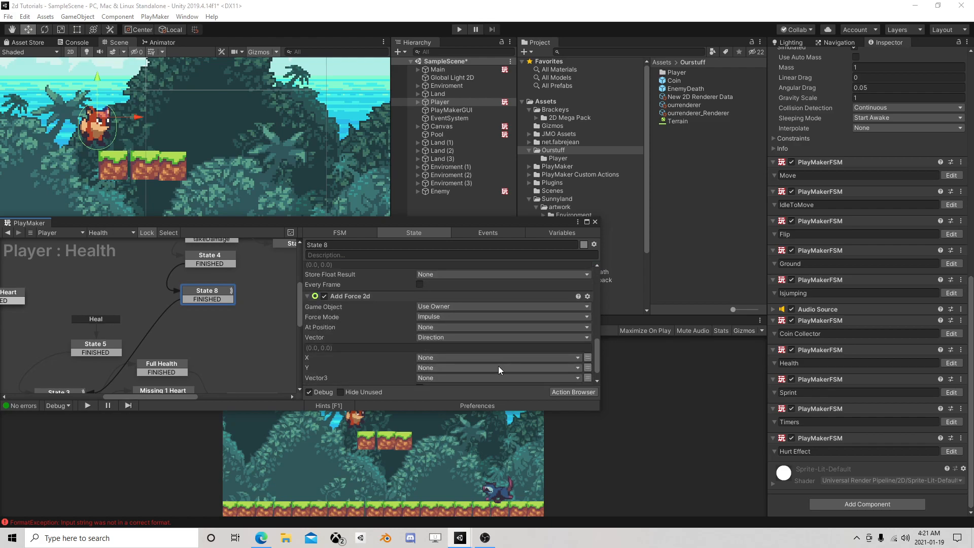
click(572, 391)
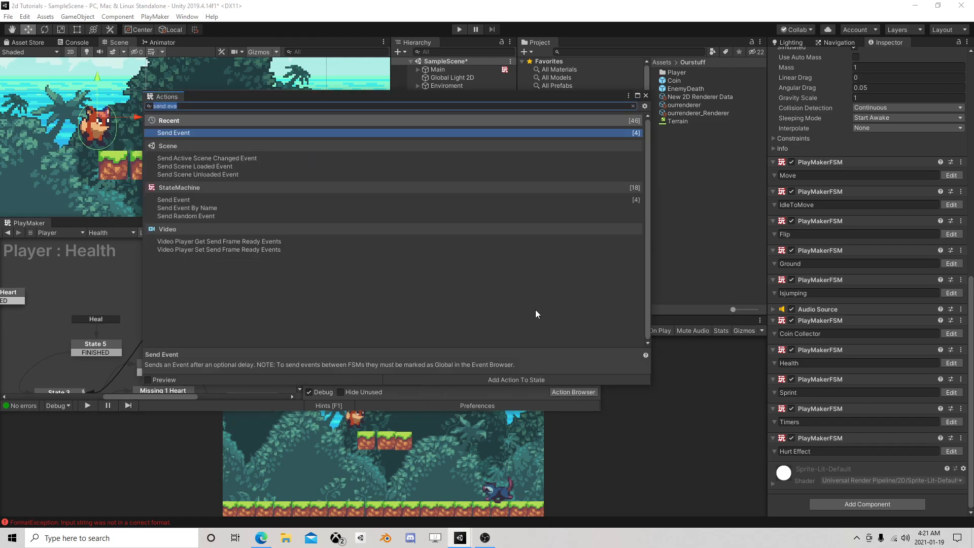
text(vector)
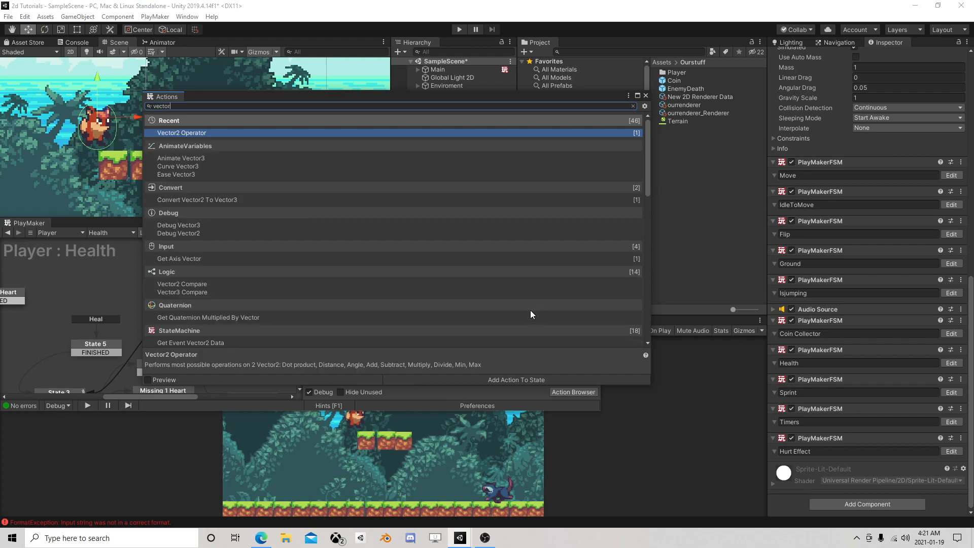
text(2 mu)
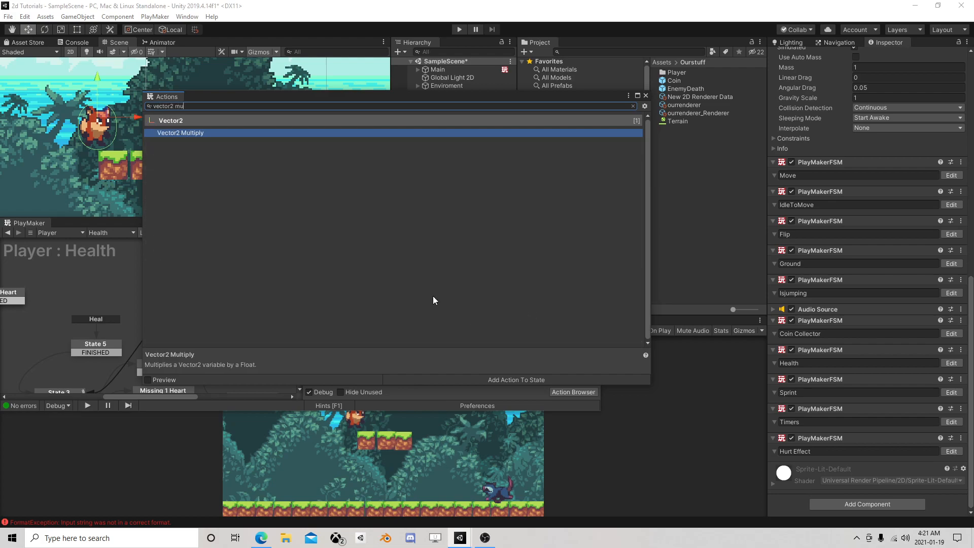
double_click(240, 131)
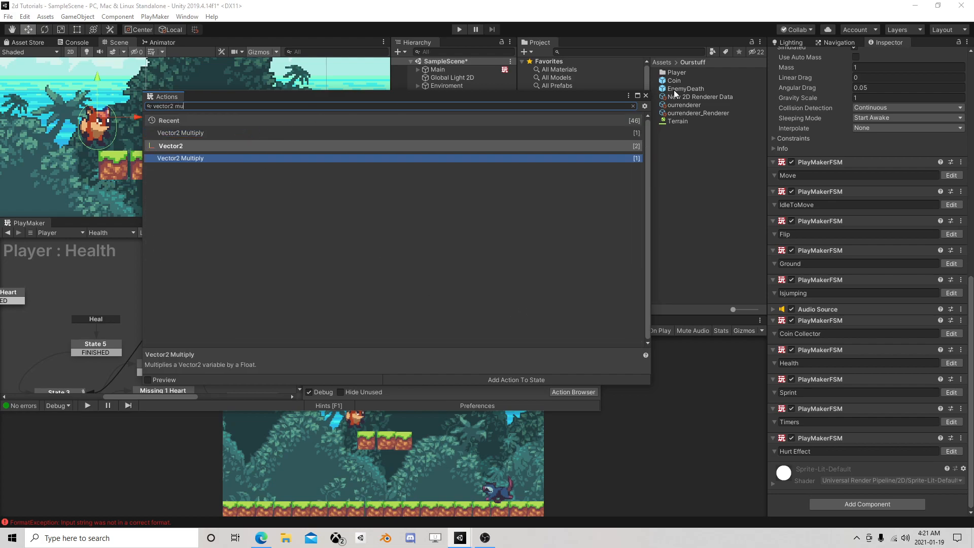
click(646, 95)
- Move the Vector2 Multiply action between Vector2 Operator and Add Force 2d in State 8
scroll(405, 298, down, 1)
scroll(391, 312, up, 2)
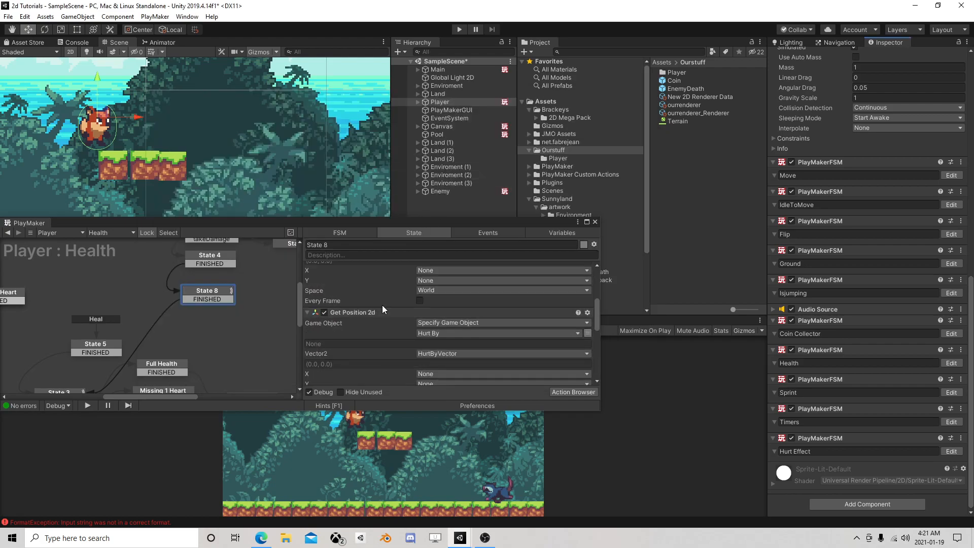
scroll(382, 308, up, 3)
right_click(362, 267)
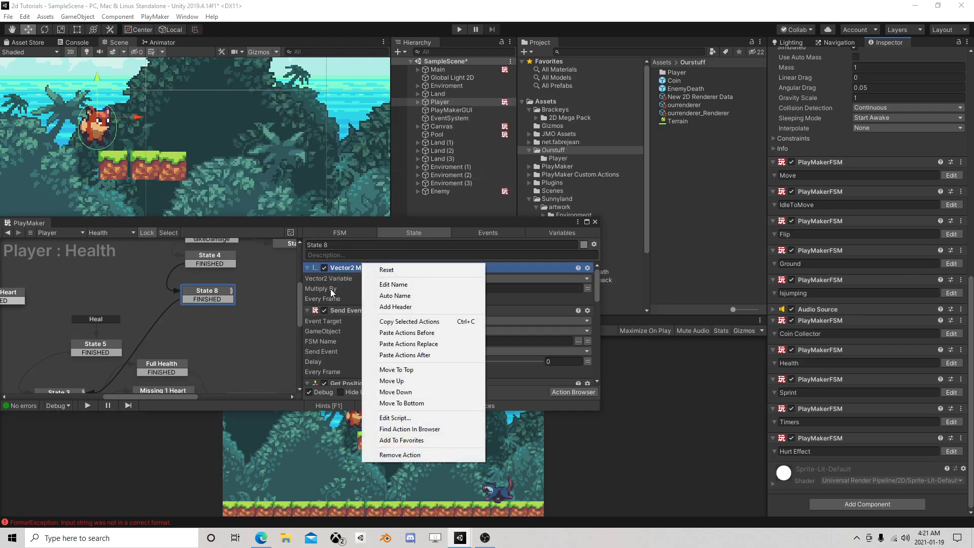
click(418, 402)
scroll(394, 361, down, 4)
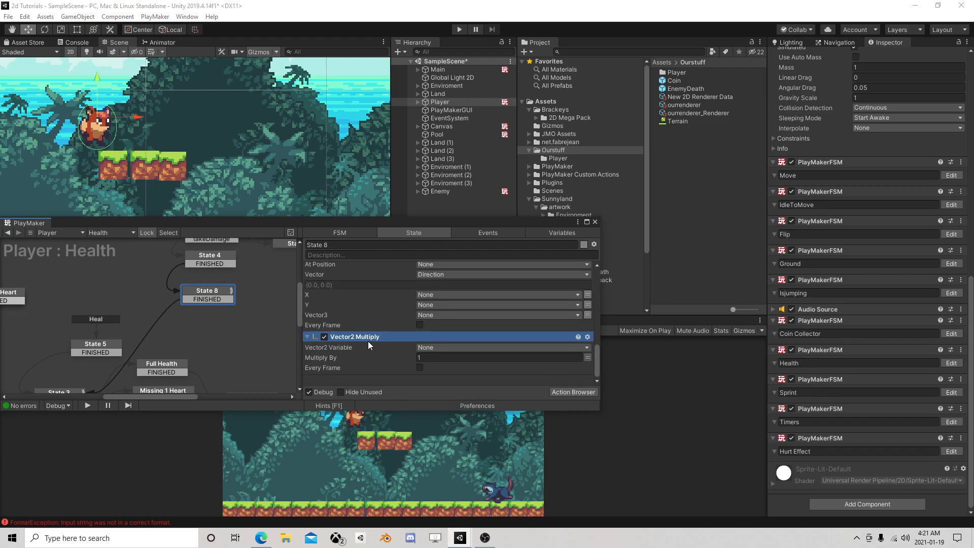
scroll(367, 342, up, 2)
scroll(360, 367, up, 1)
scroll(373, 264, up, 3)
drag(372, 264, 361, 346)
- Set Vector2 Multiply to multiply the Direction variable by 5
click(437, 355)
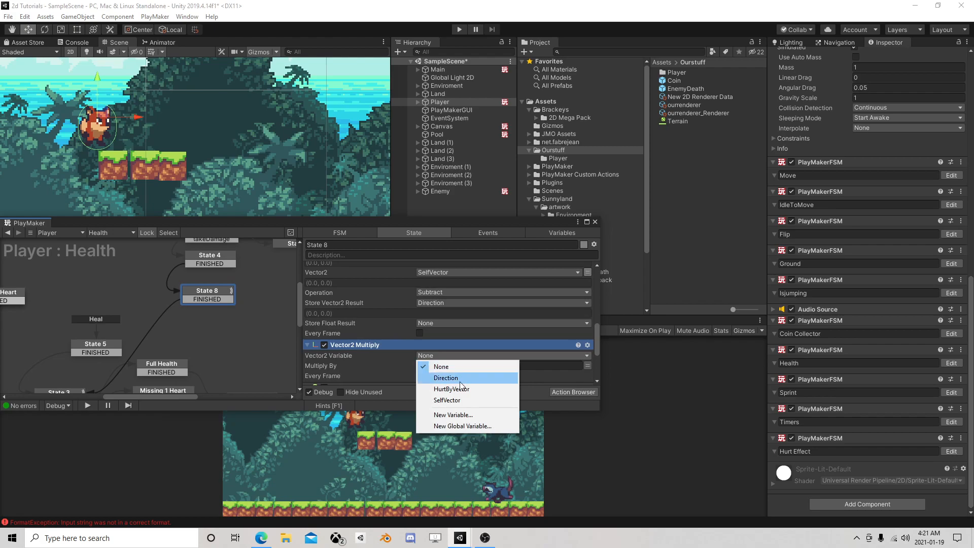
click(461, 378)
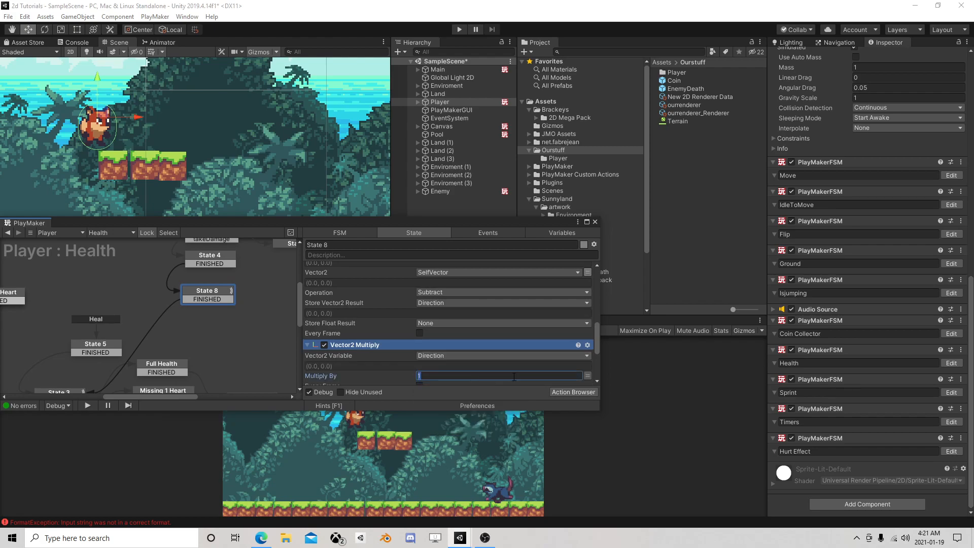
scroll(506, 346, down, 3)
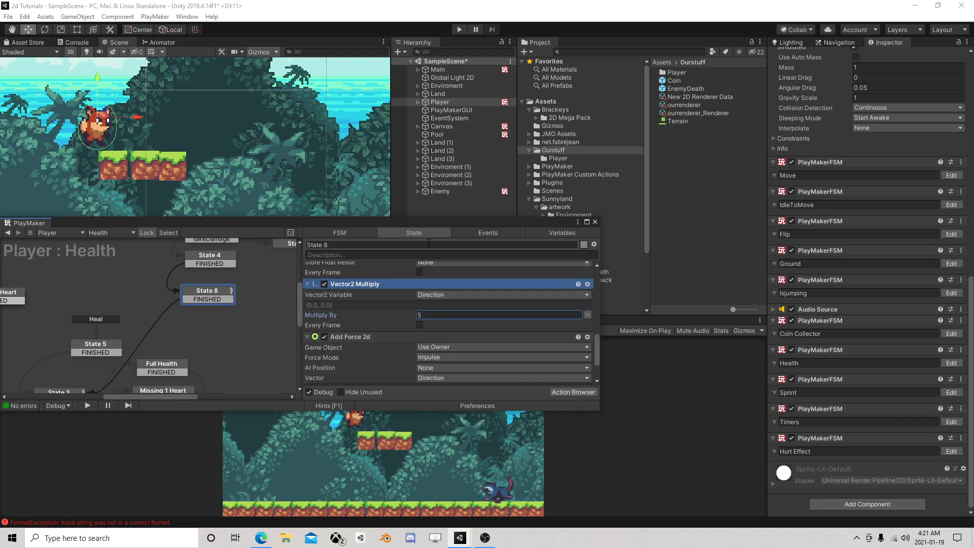
- Run the game and follow the Health FSM's state transitions while the enemy attacks the player
drag(410, 223, 630, 211)
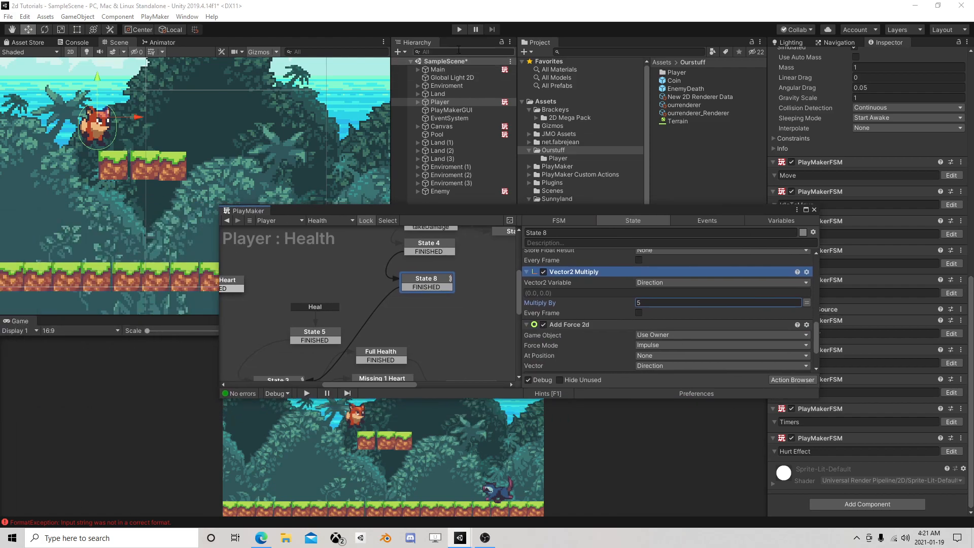
click(458, 29)
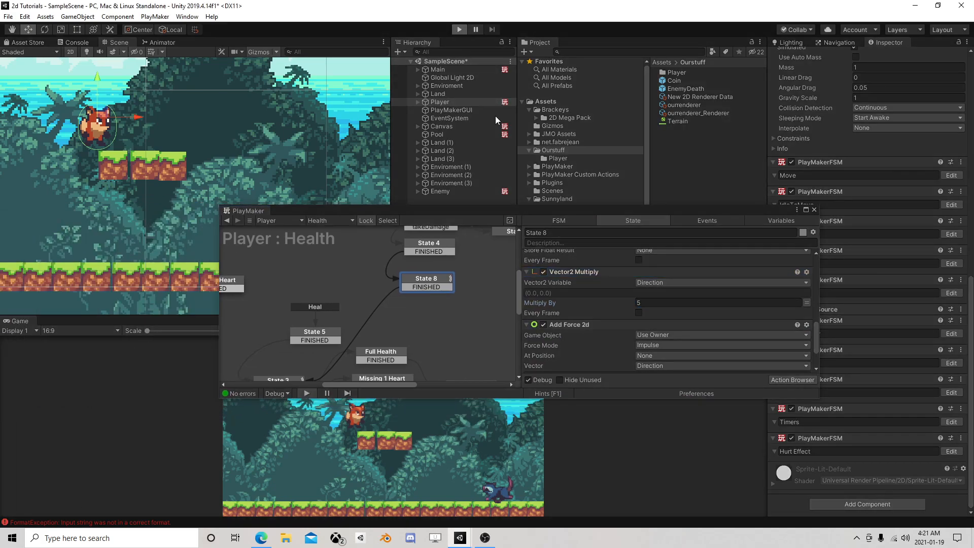
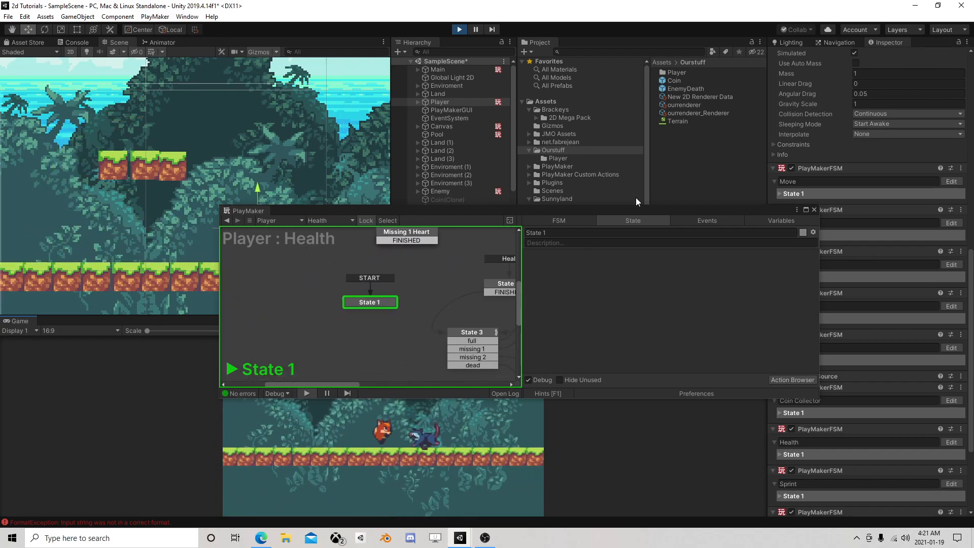
middle_drag(466, 297, 352, 317)
middle_drag(421, 323, 336, 356)
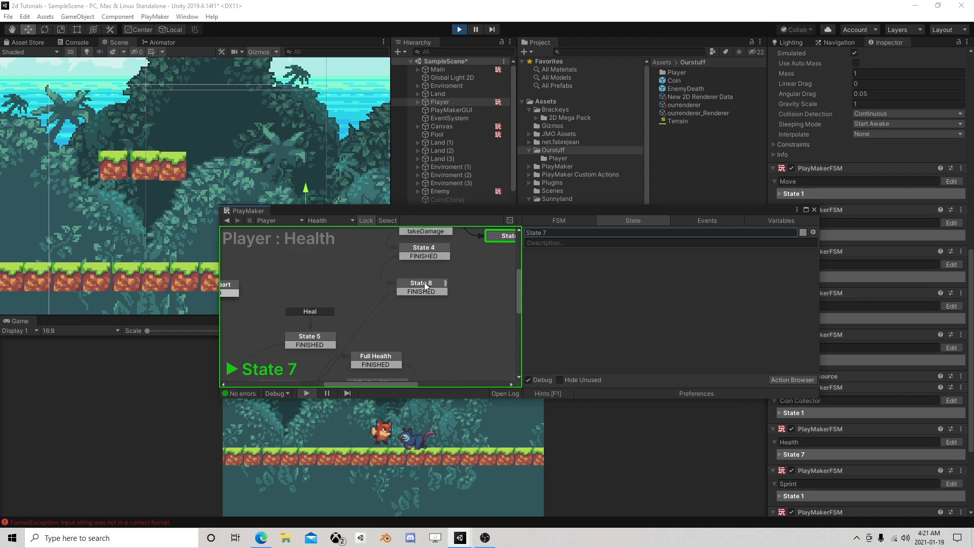
click(425, 282)
middle_drag(437, 267, 411, 291)
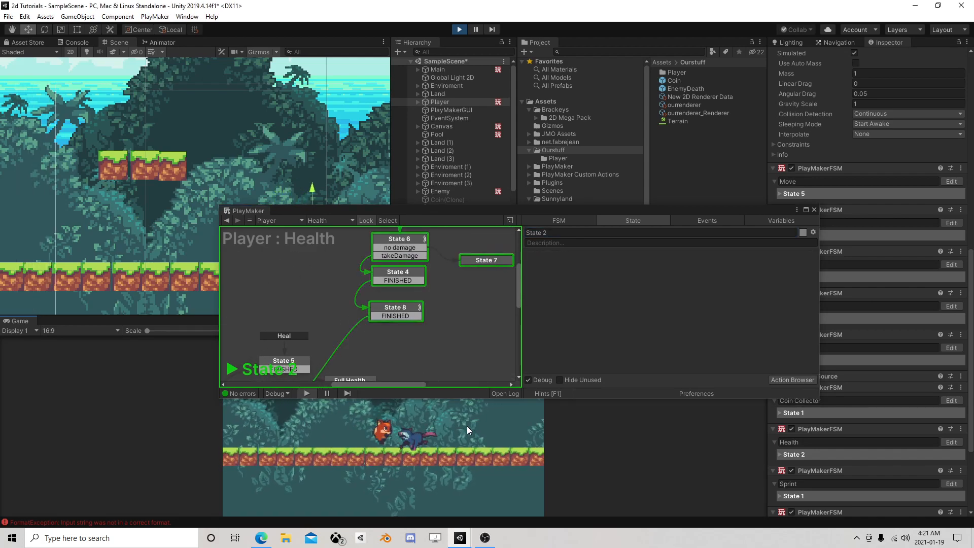
- Examine State 8's vector values and the player's position in the running game, then stop play mode
click(393, 306)
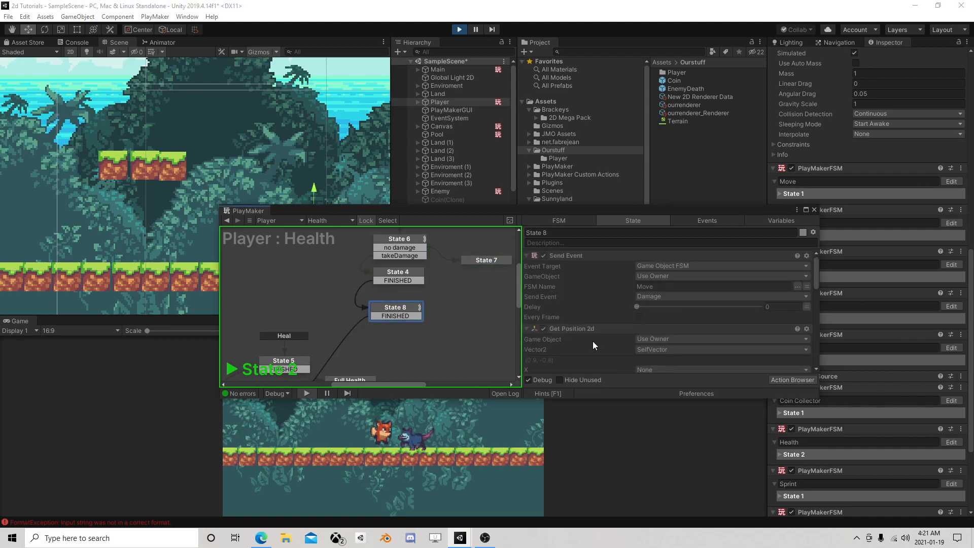
scroll(592, 342, down, 3)
scroll(591, 339, down, 2)
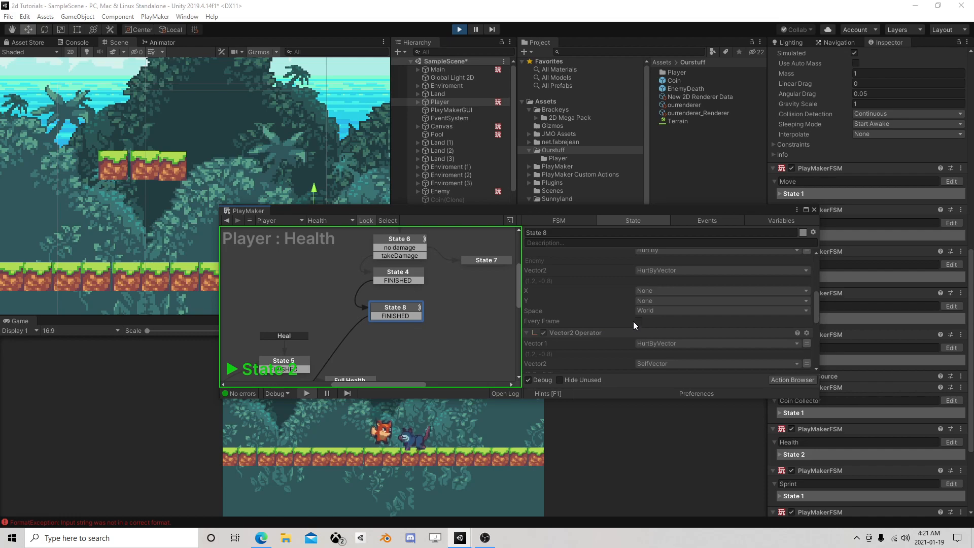
scroll(633, 322, down, 2)
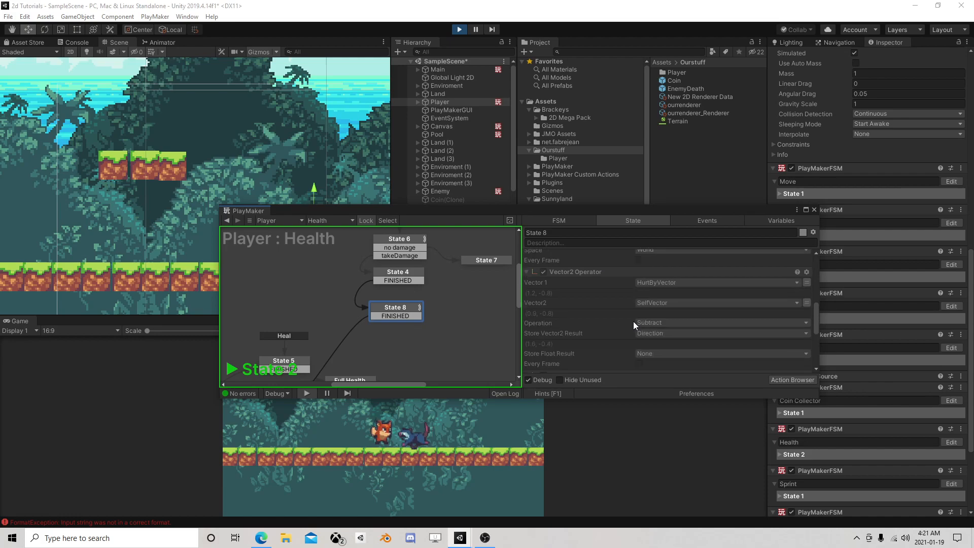
scroll(633, 323, down, 1)
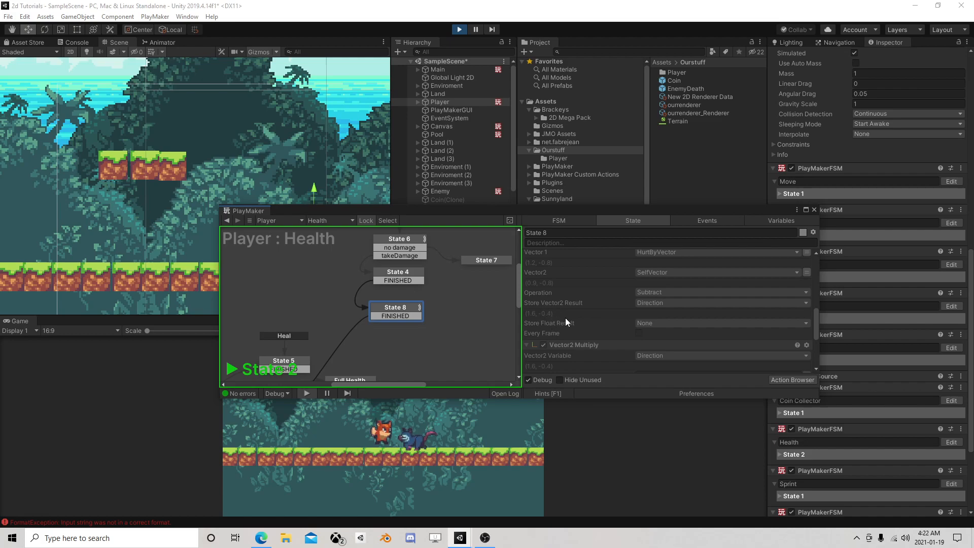
drag(466, 217, 389, 296)
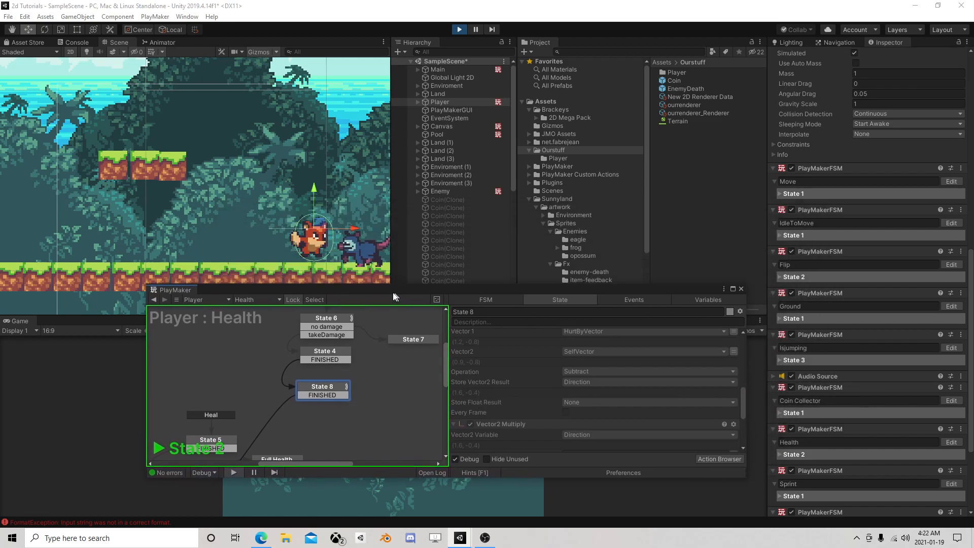
scroll(812, 176, up, 10)
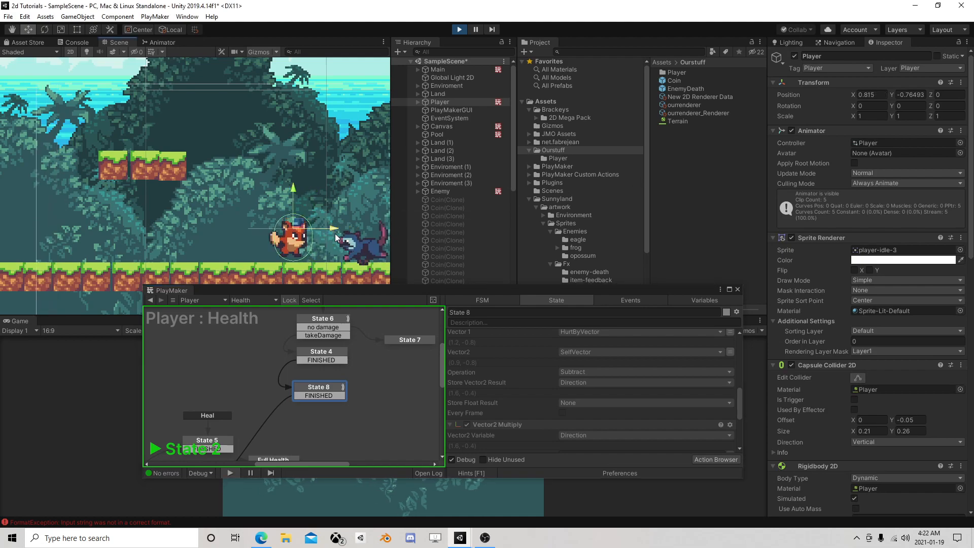
drag(397, 294, 396, 134)
click(460, 30)
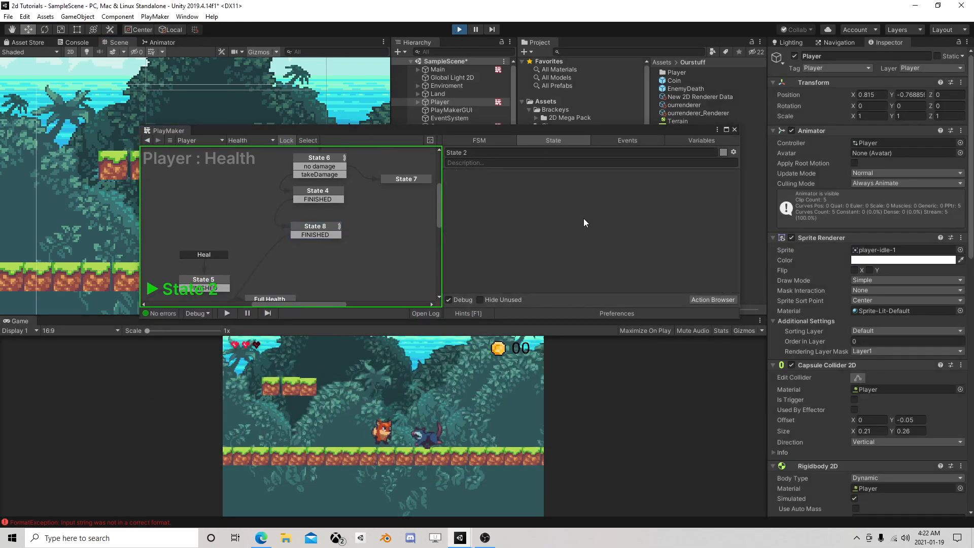
- Swap the inputs of State 8's Vector2 Operator so HurtByVector is subtracted from SelfVector, and run the game
click(321, 190)
click(321, 232)
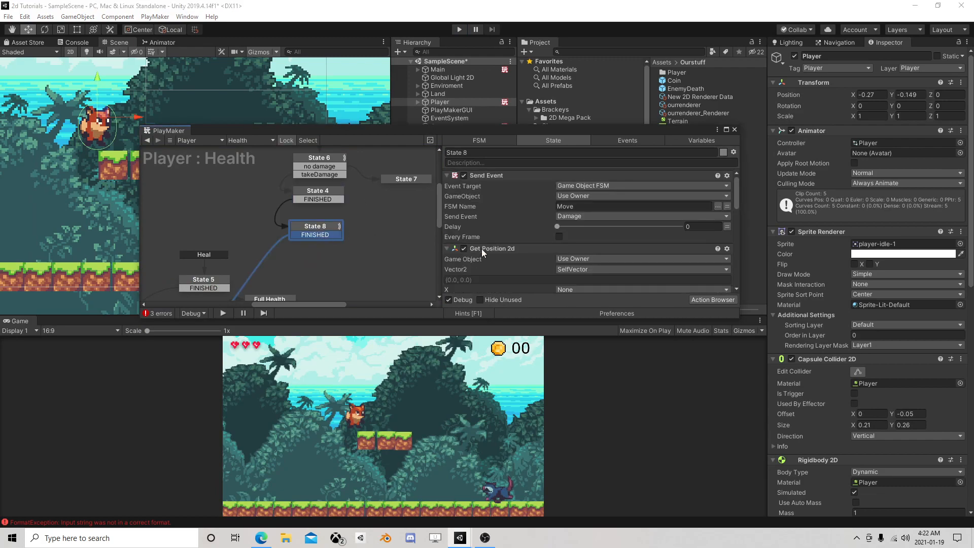
scroll(531, 263, down, 3)
scroll(530, 262, down, 3)
scroll(596, 241, down, 5)
scroll(590, 239, up, 3)
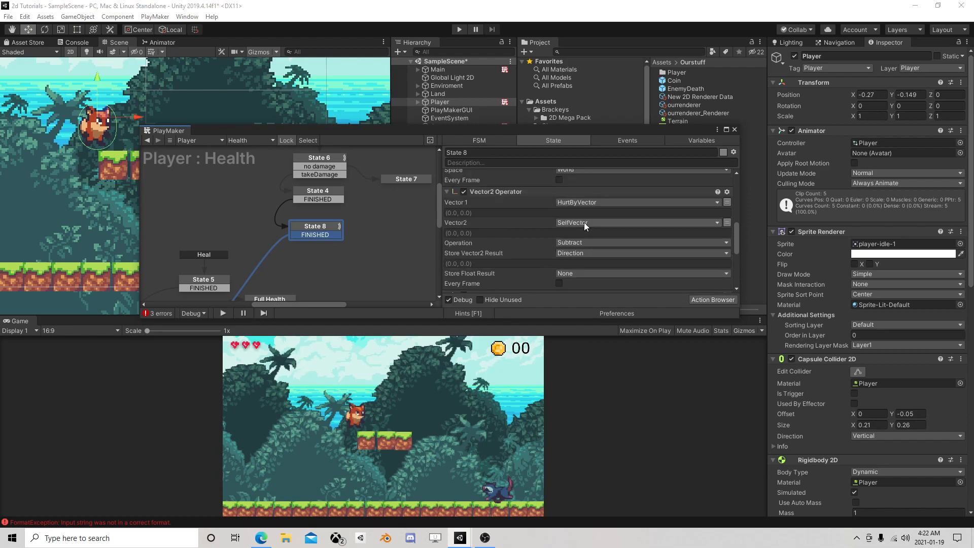
click(586, 203)
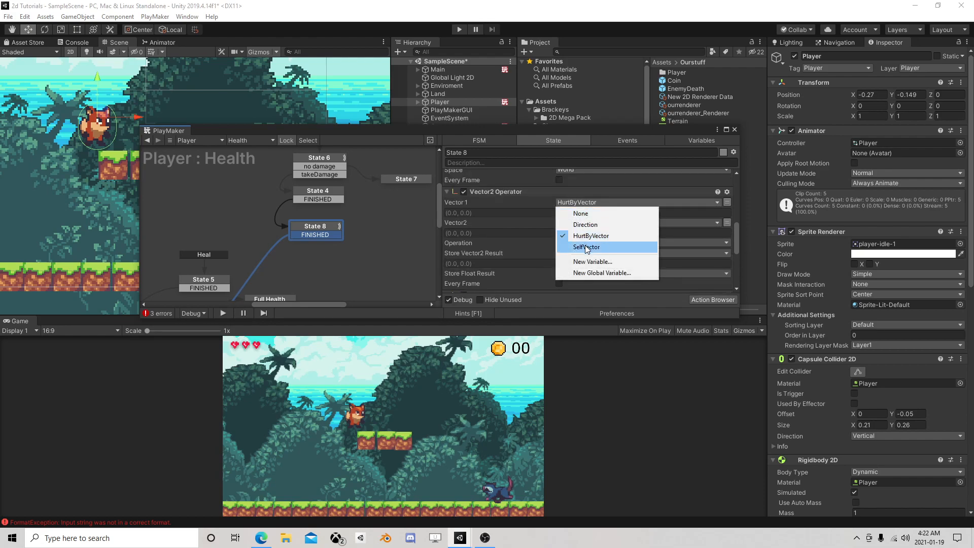
click(588, 248)
click(583, 223)
click(588, 255)
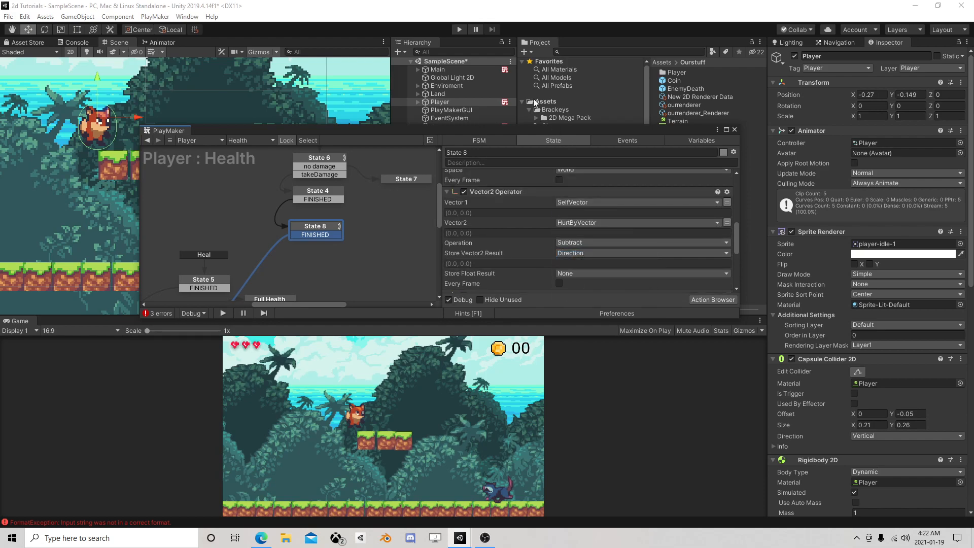
click(460, 29)
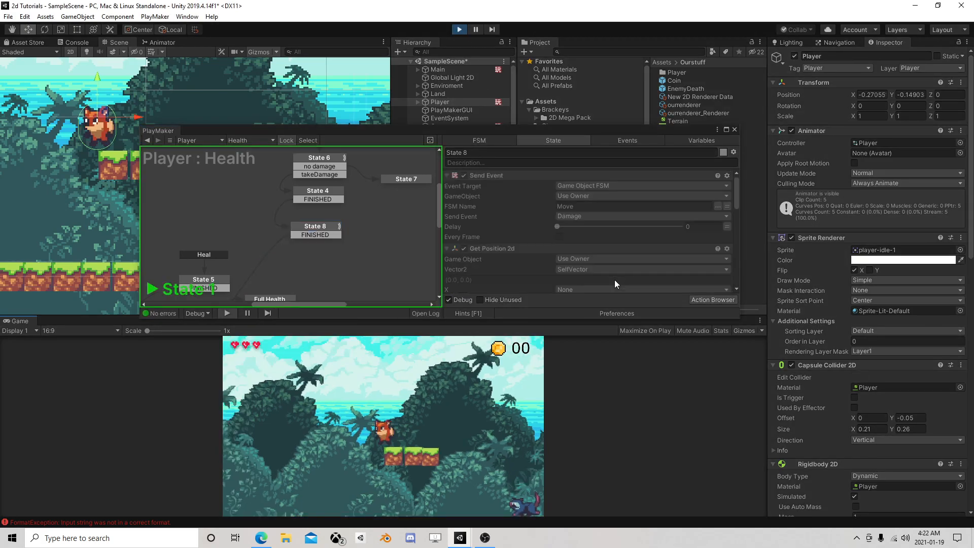
- Walk the player into the enemy in the running game to test the knockback, check the Health FSM's states, and stop play mode
key(Right)
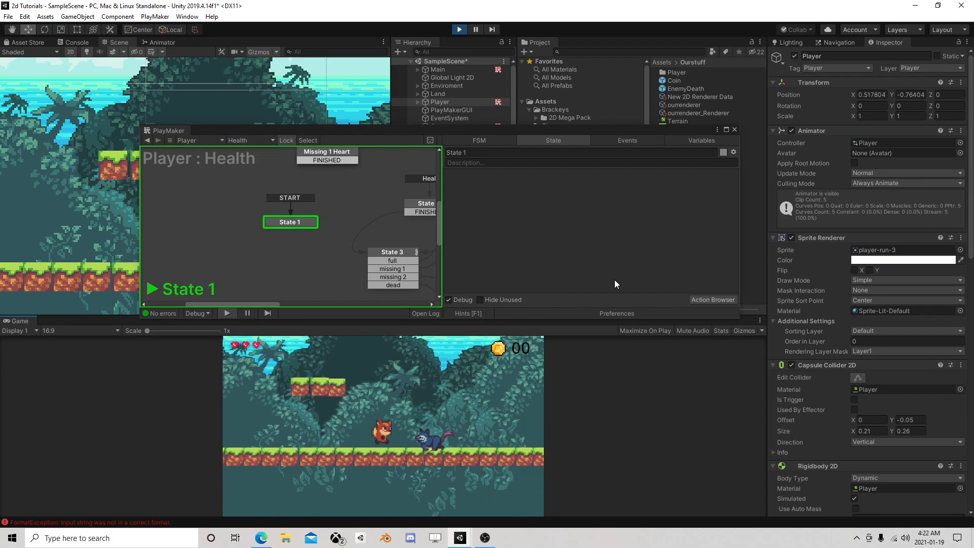
key(Right)
key(Left)
key(Right)
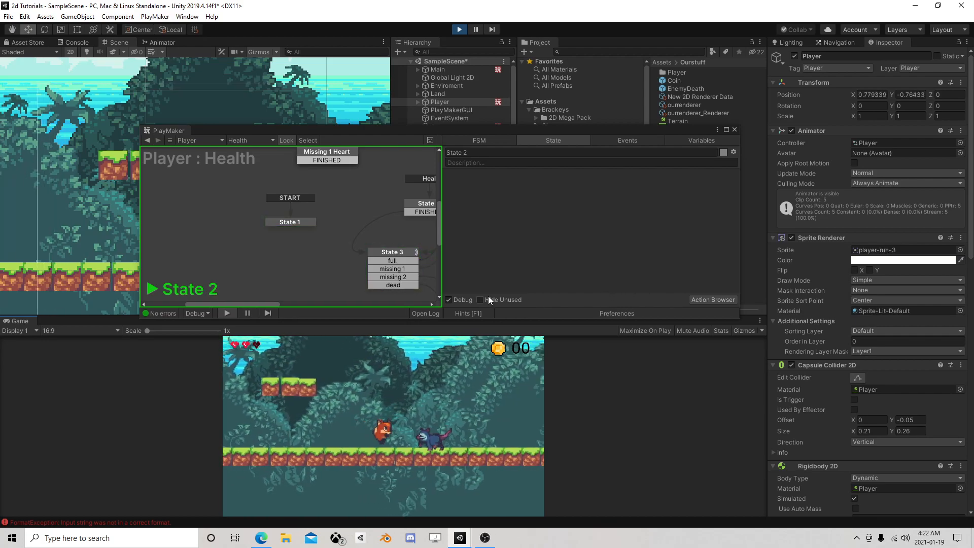
key(Left)
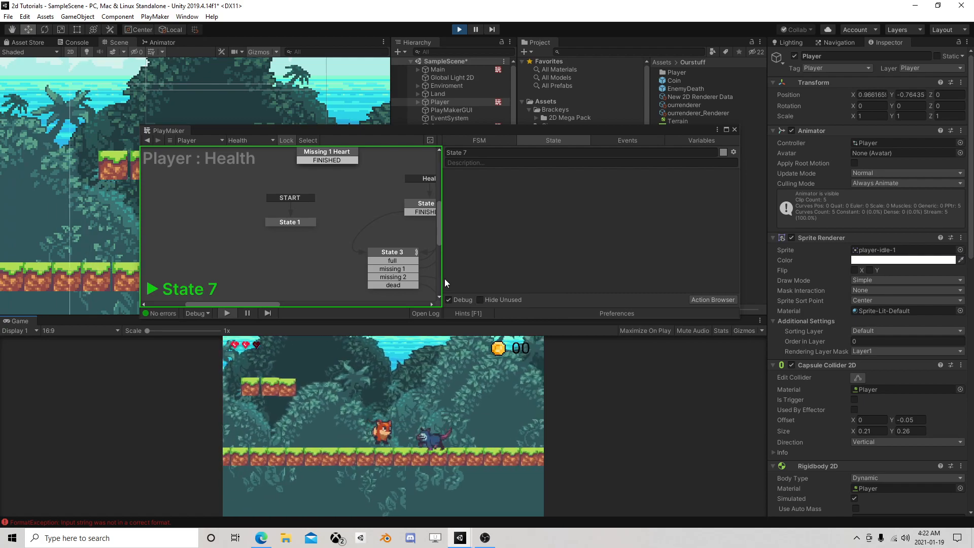
key(Right)
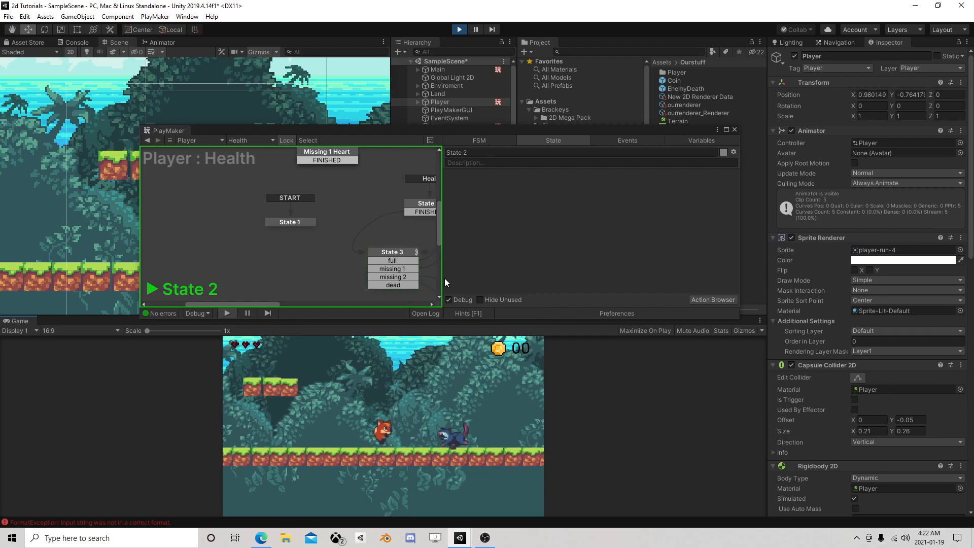
middle_drag(346, 230, 178, 254)
middle_drag(357, 196, 304, 175)
click(459, 29)
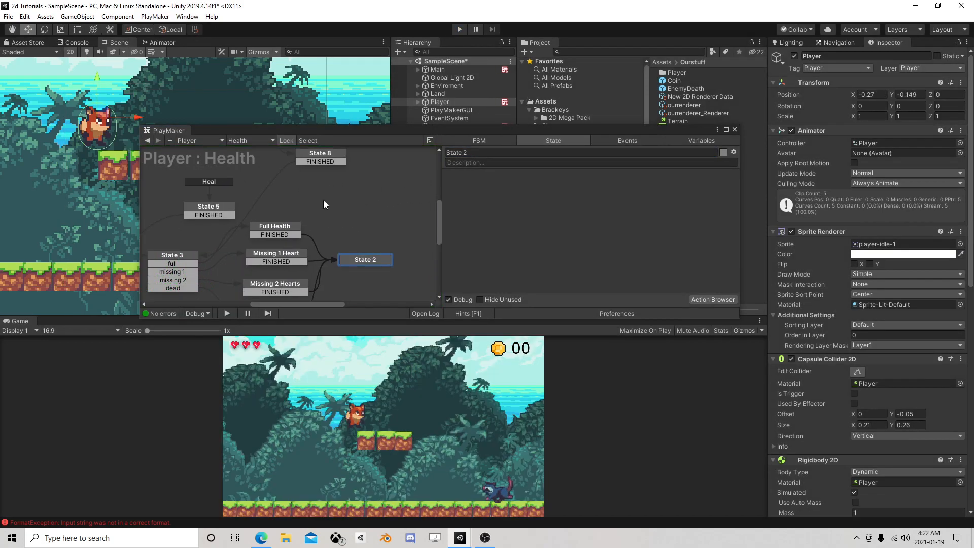
- Set State 8's Vector2 Multiply to multiply the Direction variable by 10
scroll(328, 198, up, 5)
click(330, 235)
scroll(525, 269, down, 5)
scroll(537, 265, up, 2)
click(581, 223)
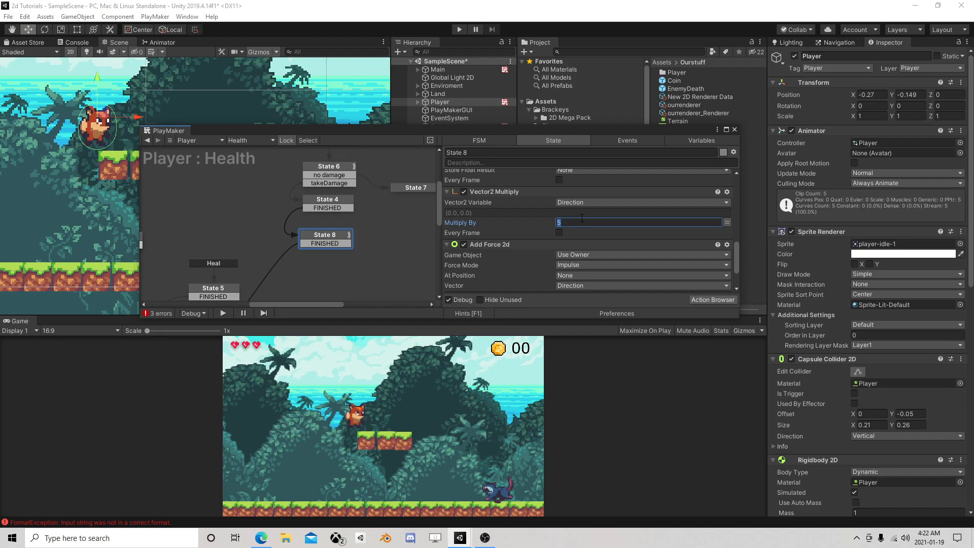
scroll(602, 234, down, 2)
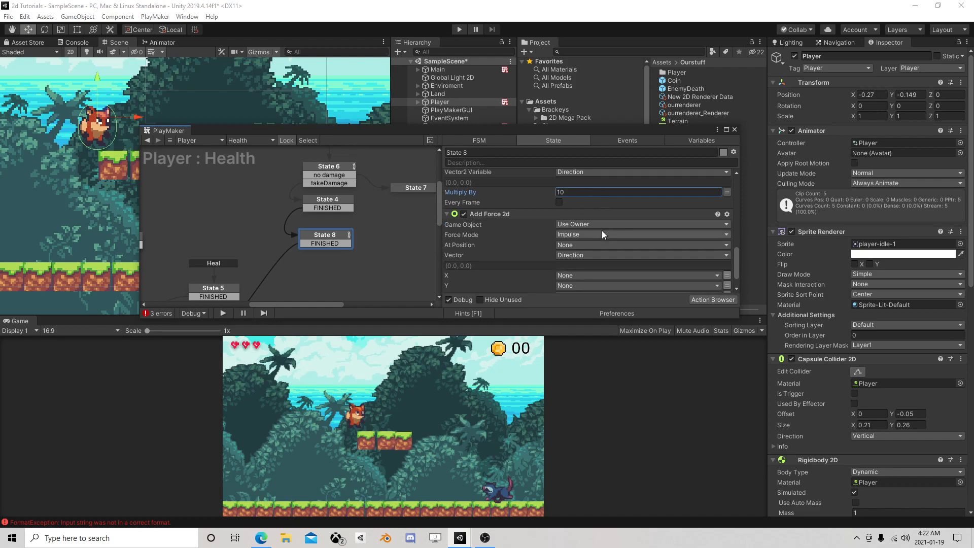
scroll(588, 252, down, 2)
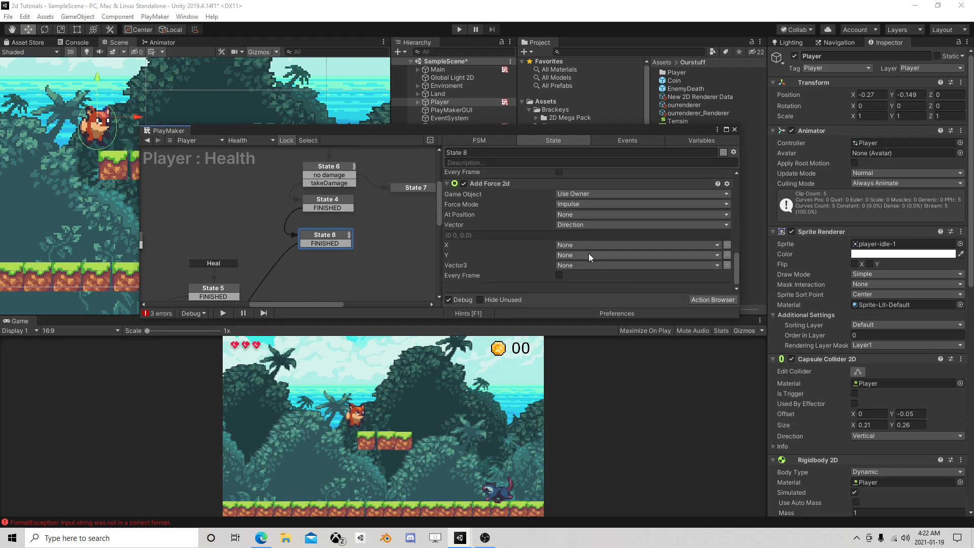
- Close the FSM editor, run the game, move the player into the enemy repeatedly to test the stronger knockback, and stop play mode
click(735, 128)
click(459, 30)
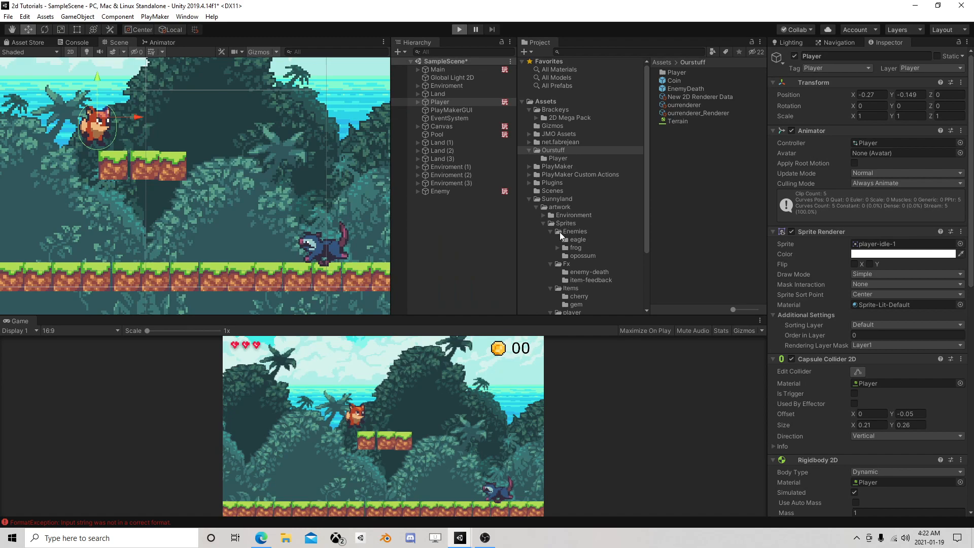
key(d)
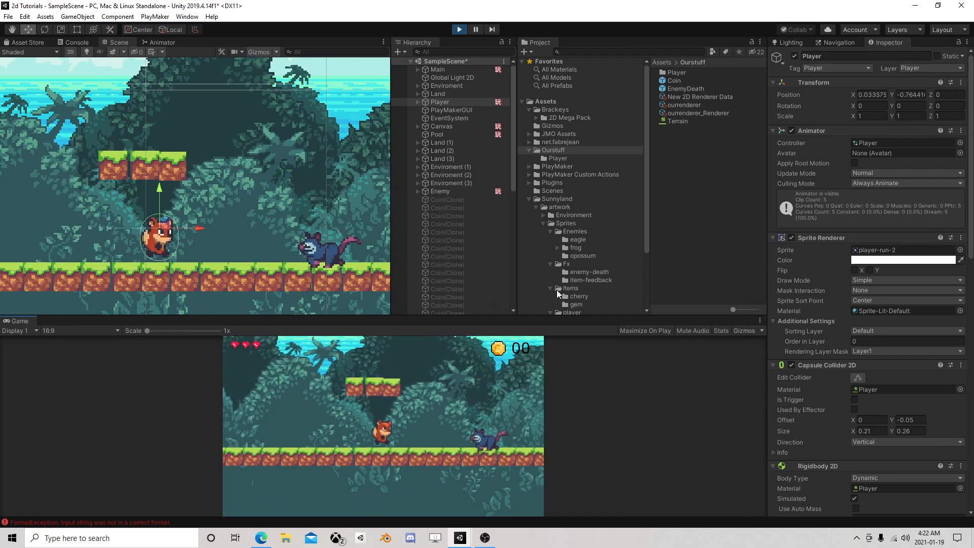
key(d)
key(d)
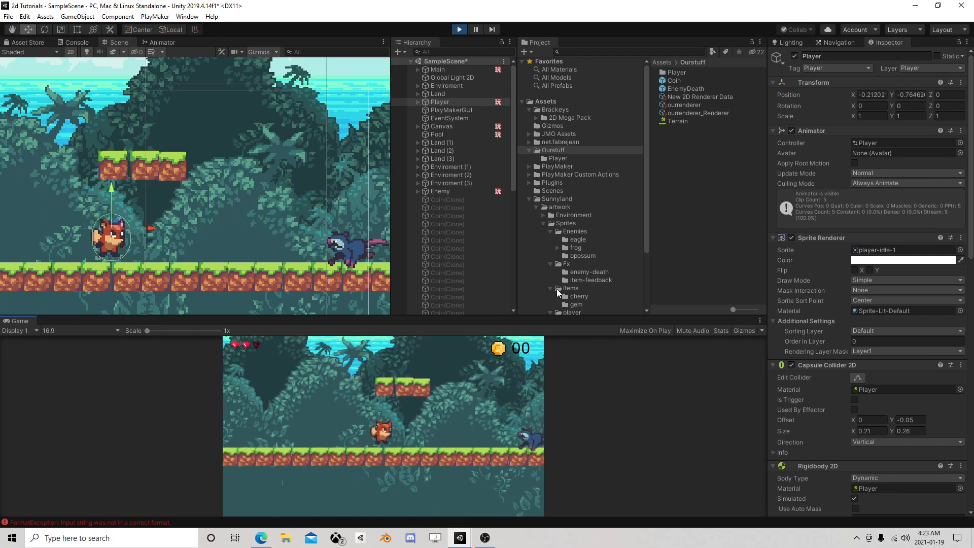
key(d)
key(d)
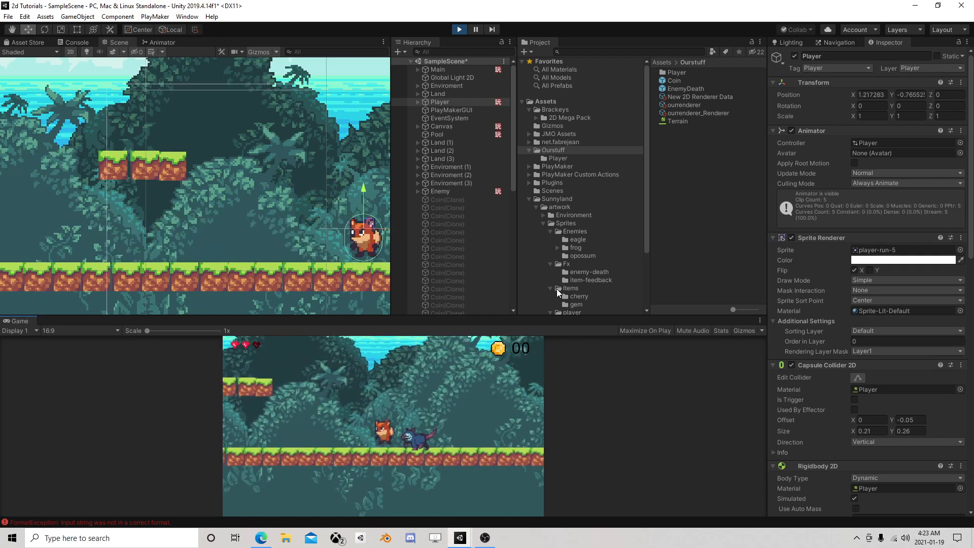
key(d)
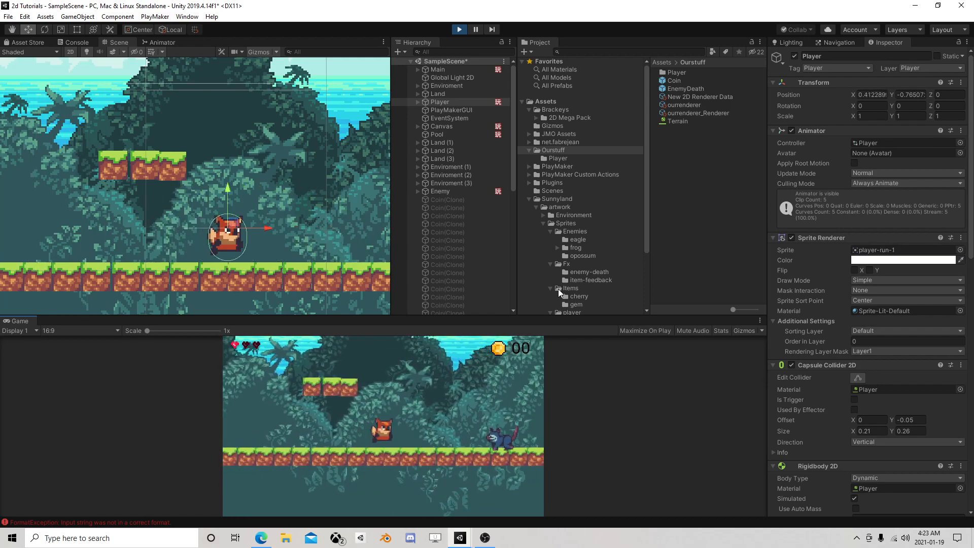
key(a)
key(d)
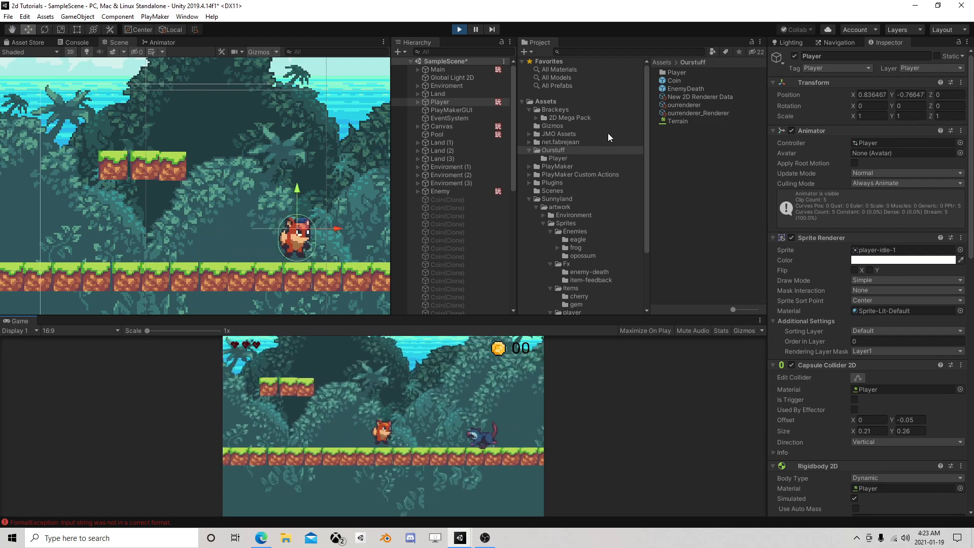
click(459, 31)
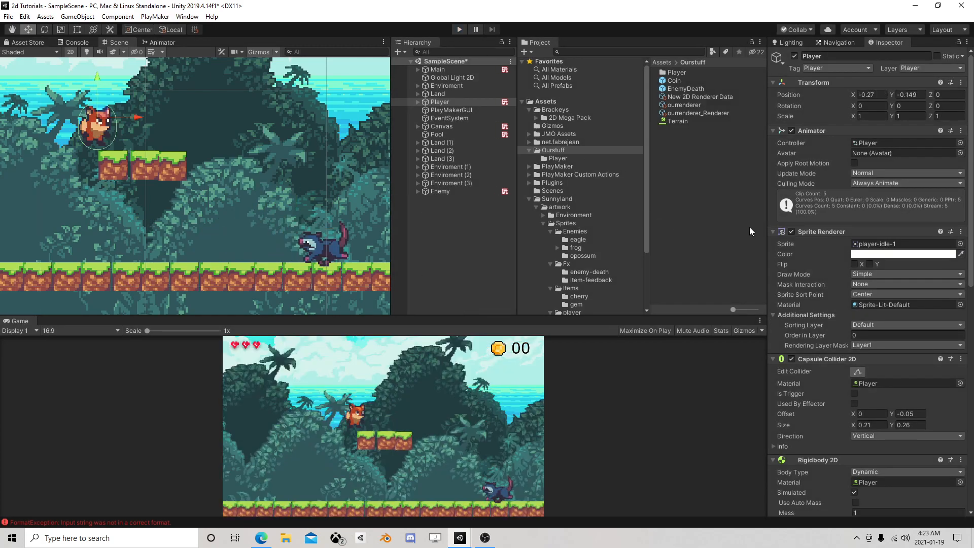
- Reopen the player's Health FSM and set State 8's Vector2 Multiply value to 7
scroll(872, 363, down, 10)
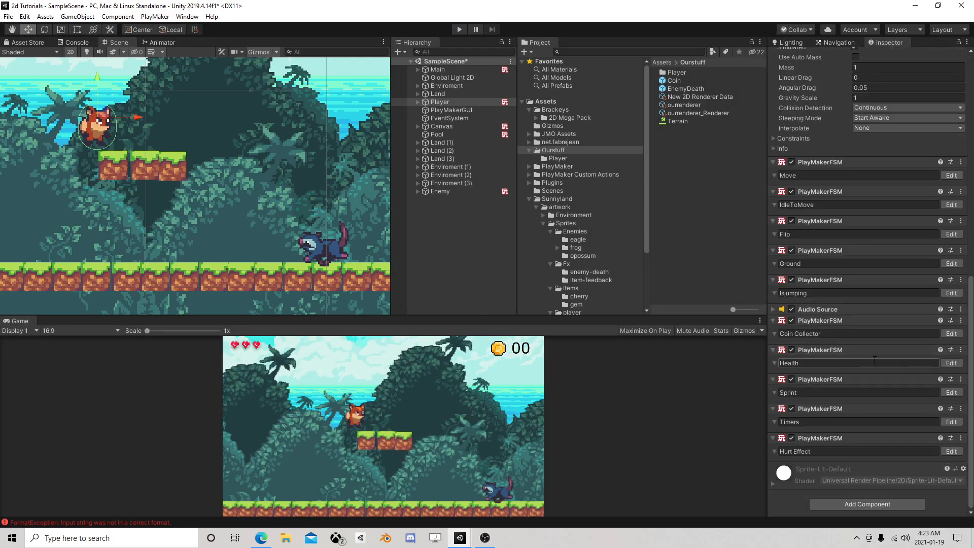
click(950, 363)
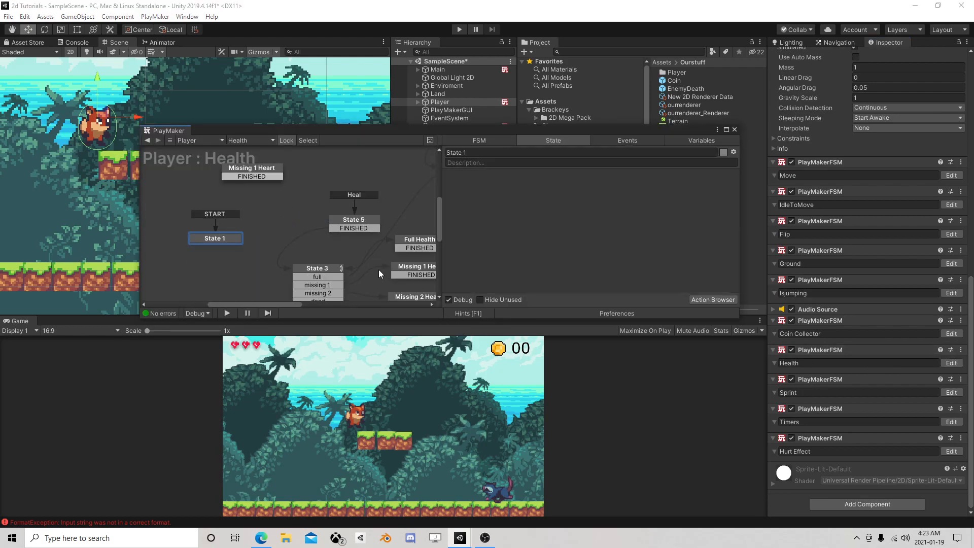
middle_drag(379, 269, 296, 263)
click(377, 165)
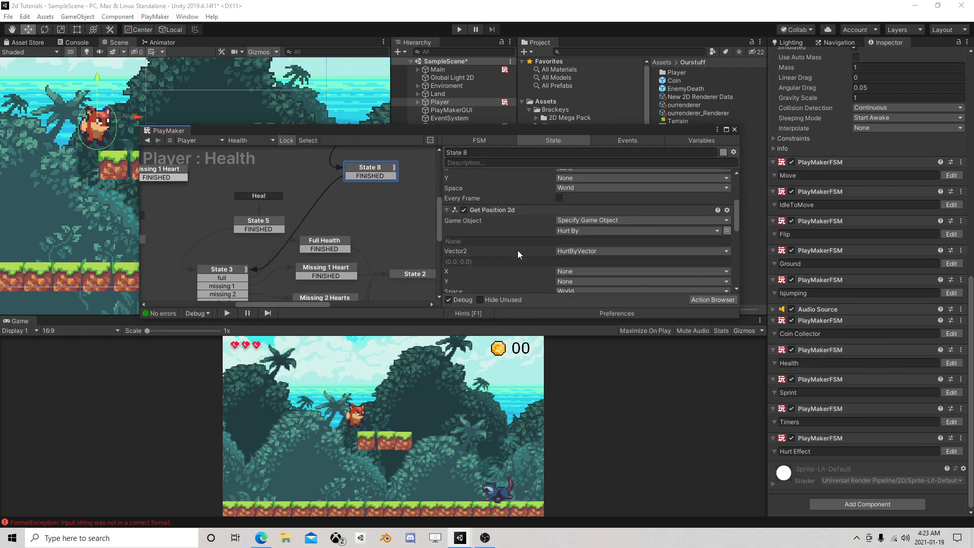
scroll(620, 263, down, 2)
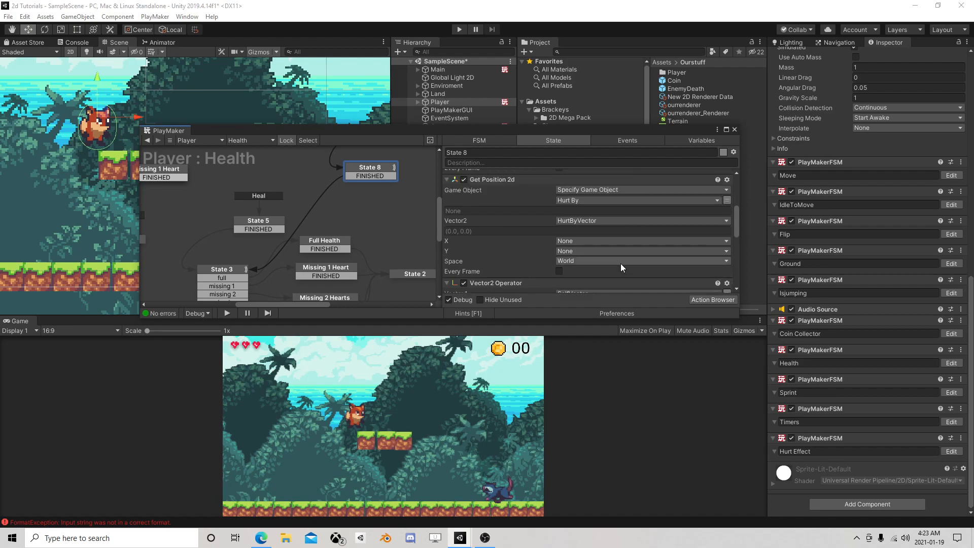
scroll(620, 263, down, 8)
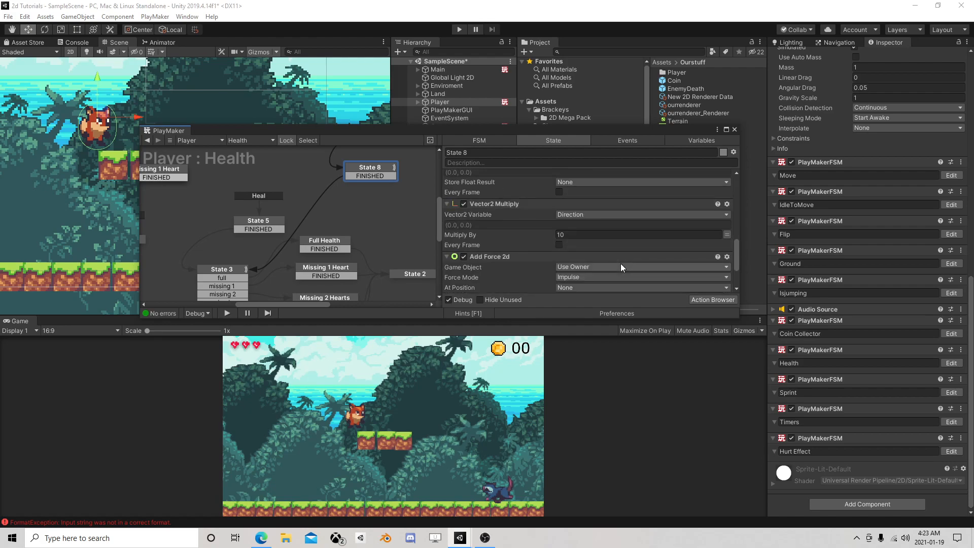
click(576, 235)
text(7)
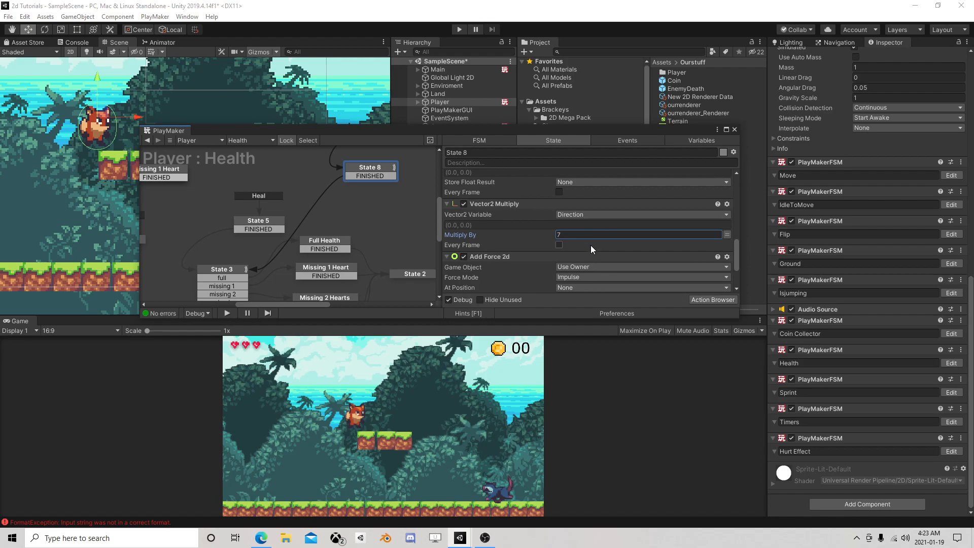
- Add the Vector2 Add and Vector2 Add XY actions to State 8
scroll(590, 244, up, 6)
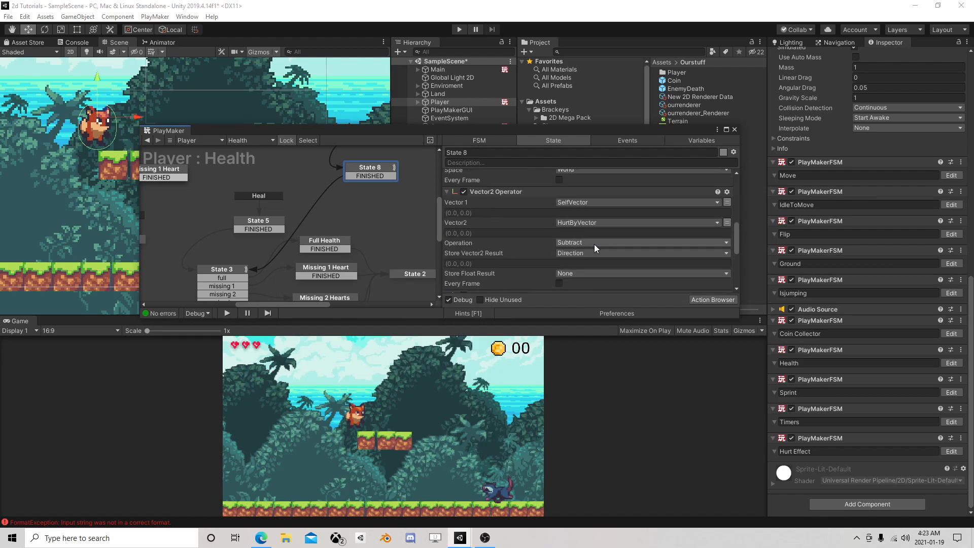
click(699, 298)
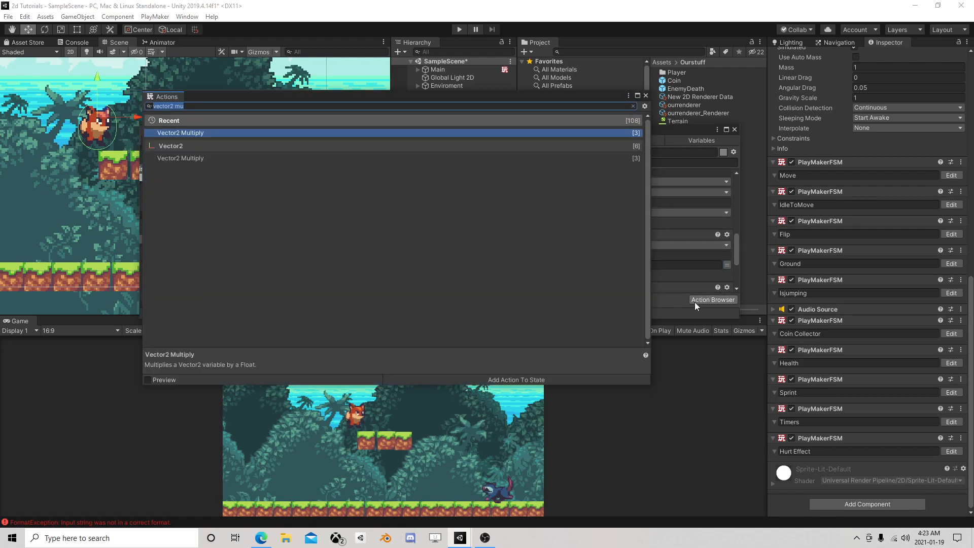
text(vector2 add)
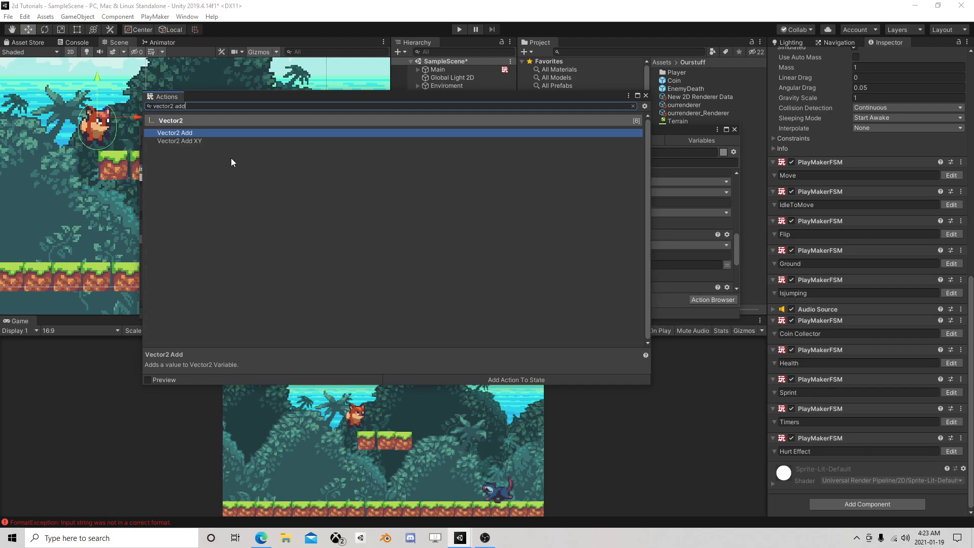
double_click(215, 135)
double_click(197, 166)
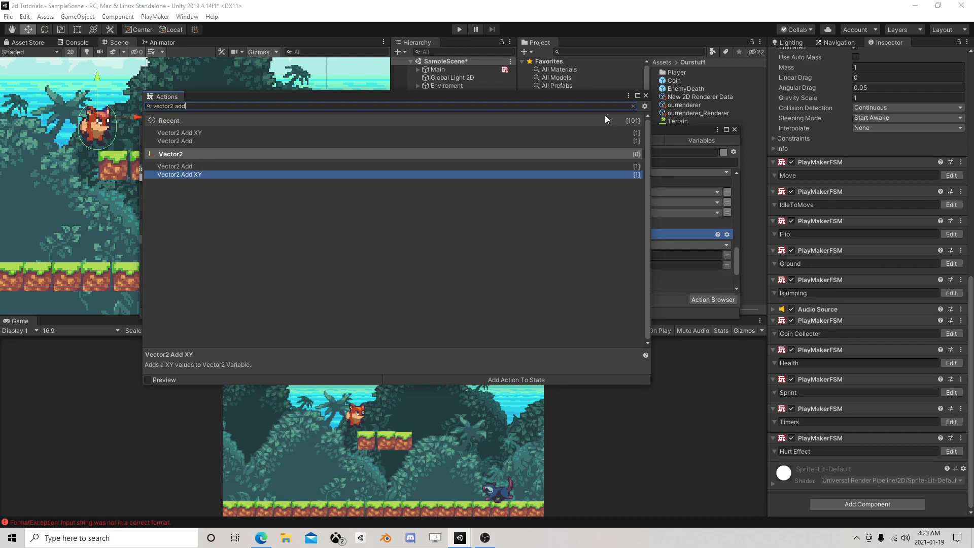
click(645, 96)
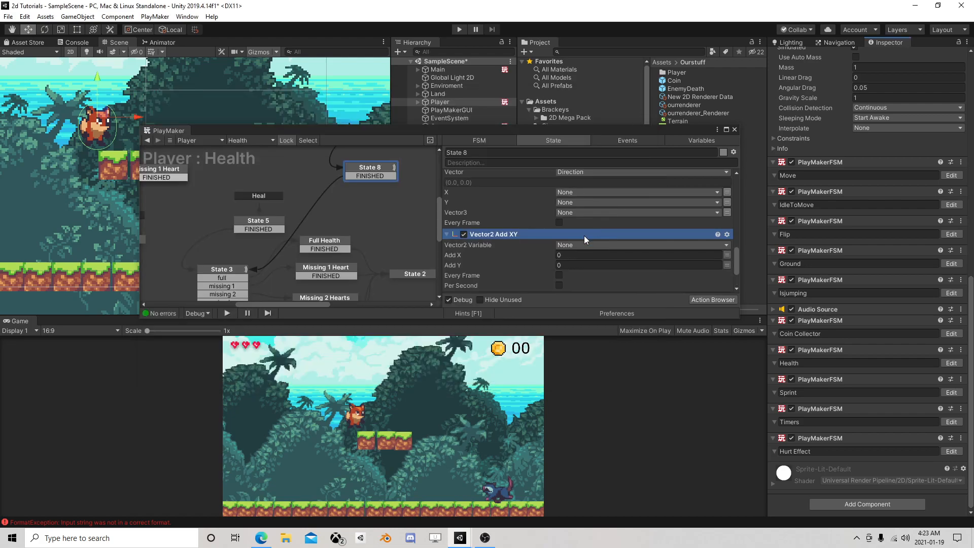
- Reorder State 8's actions so Vector2 Add XY comes directly before Add Force 2d
drag(503, 236, 531, 228)
drag(515, 176, 495, 228)
click(507, 236)
scroll(513, 235, down, 3)
scroll(524, 237, up, 3)
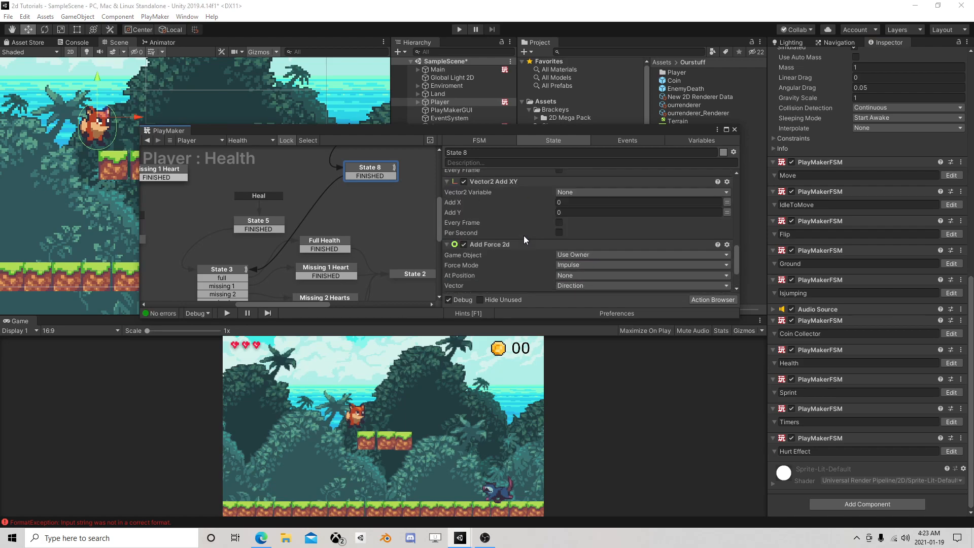
- Configure Vector2 Add XY to use the Direction variable with an Add Y value of 0.2
click(582, 221)
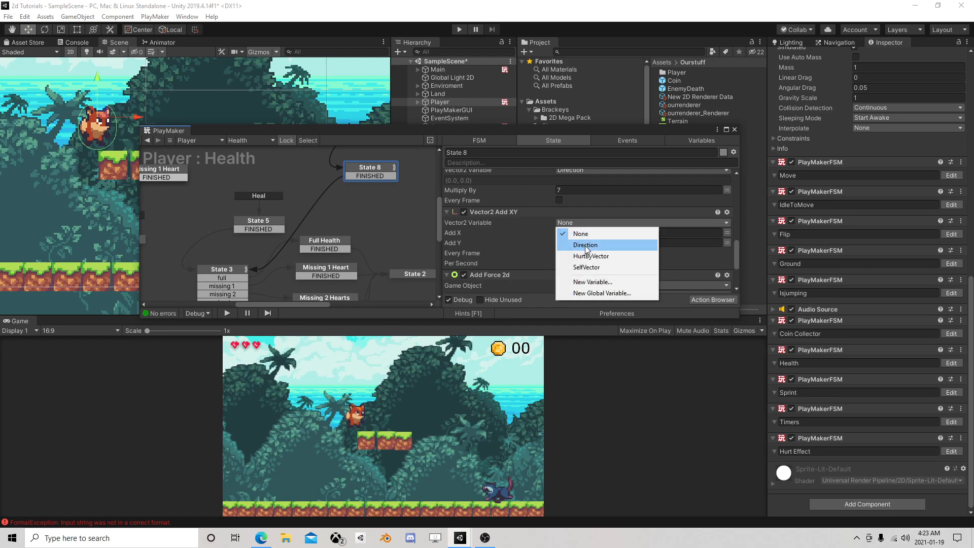
click(585, 244)
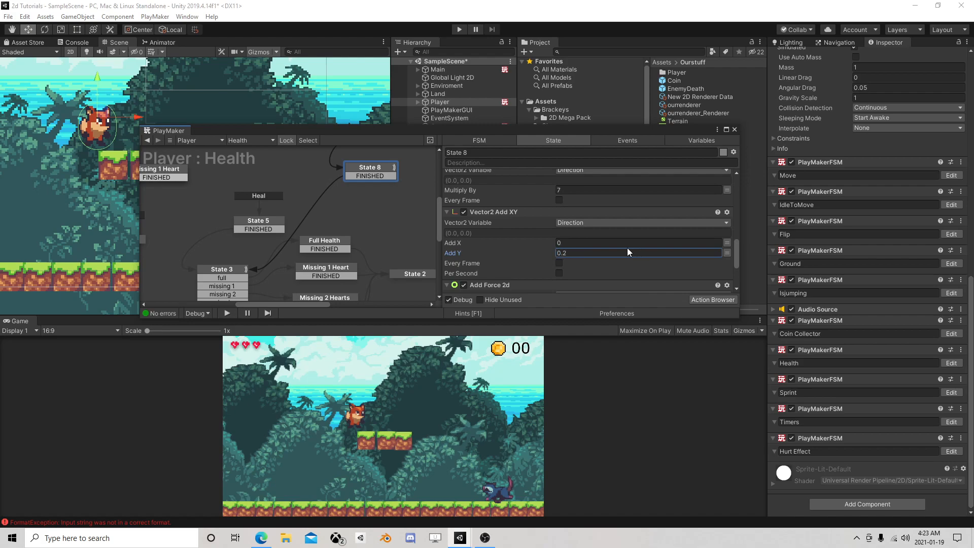
scroll(624, 246, down, 3)
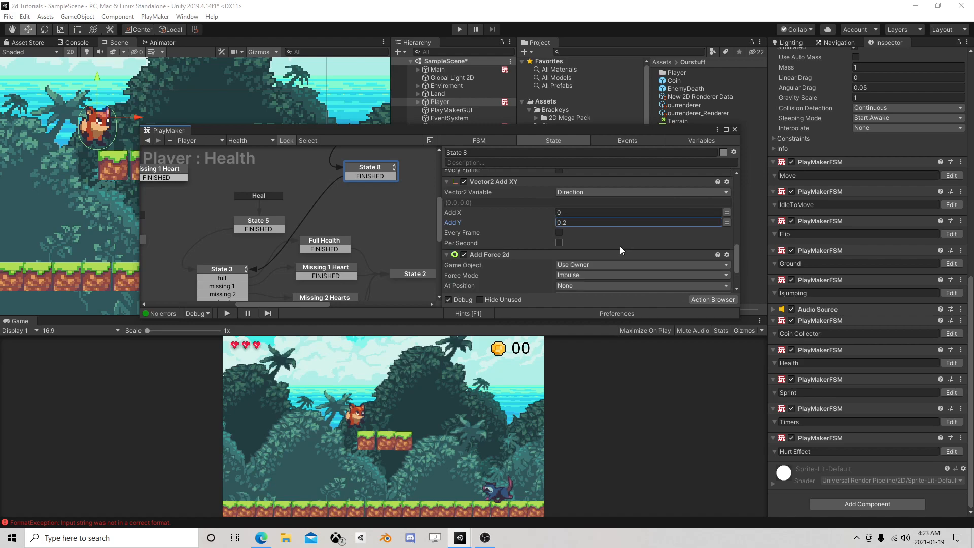
- Close the FSM editor, run the game, test the knockback with the added vertical push against the enemy, and stop play mode
click(734, 131)
click(458, 29)
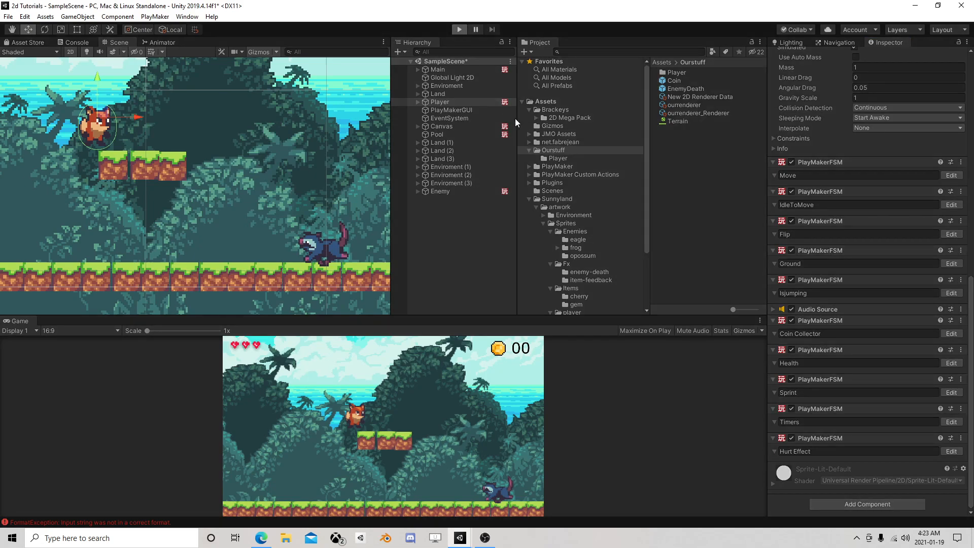
key(d)
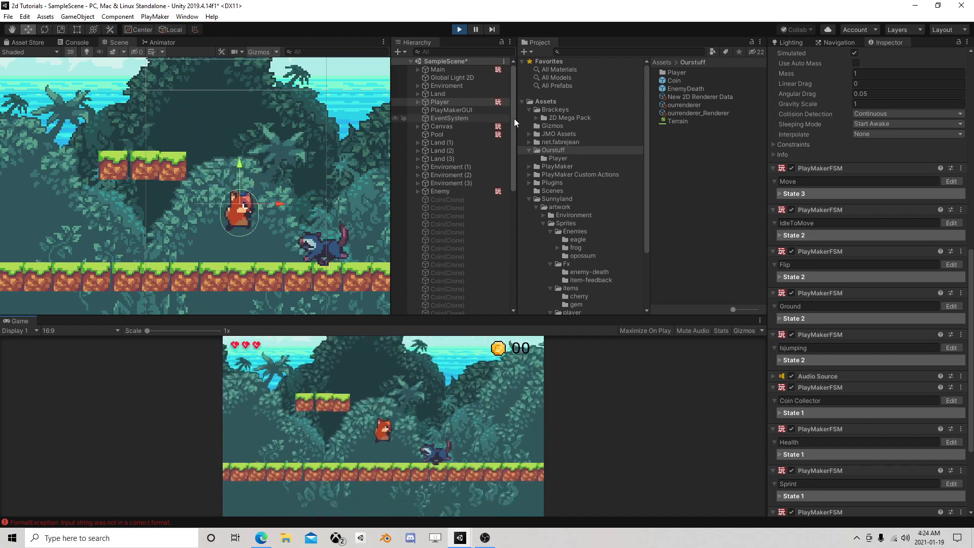
key(a)
key(d)
key(a)
key(d)
key(d)
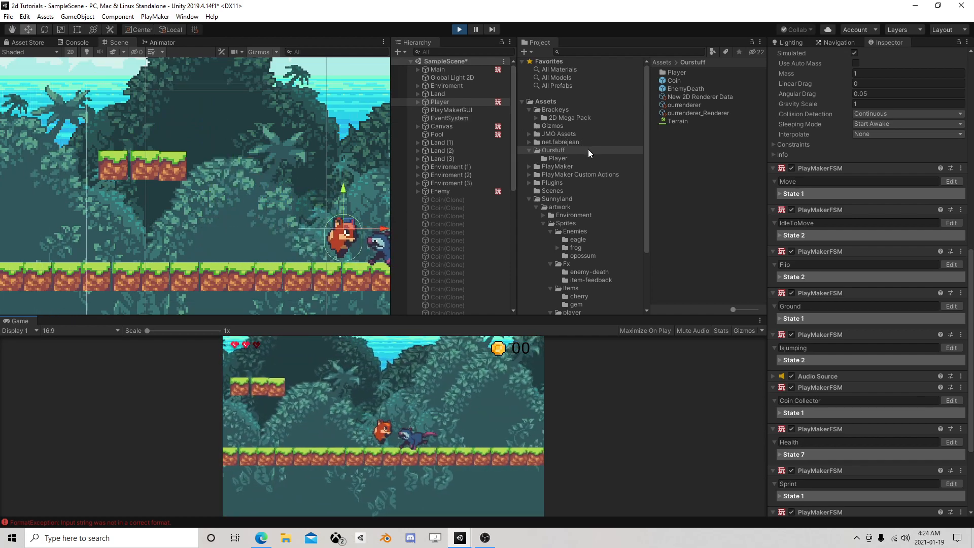
key(a)
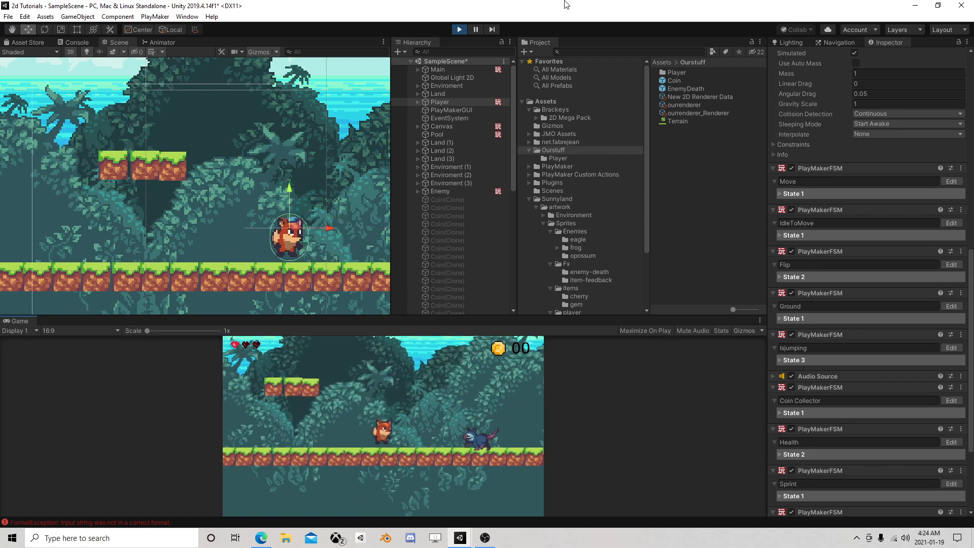
key(ctrl+p)
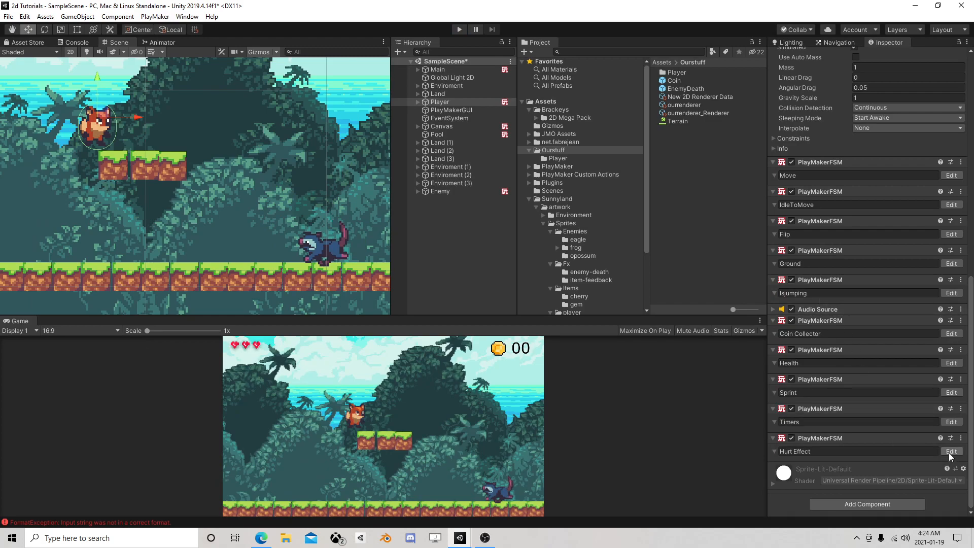
- Set Add Y to 1 in the Vector2 Add XY action of State 8 in the player's Health FSM
click(951, 362)
middle_drag(388, 191, 260, 224)
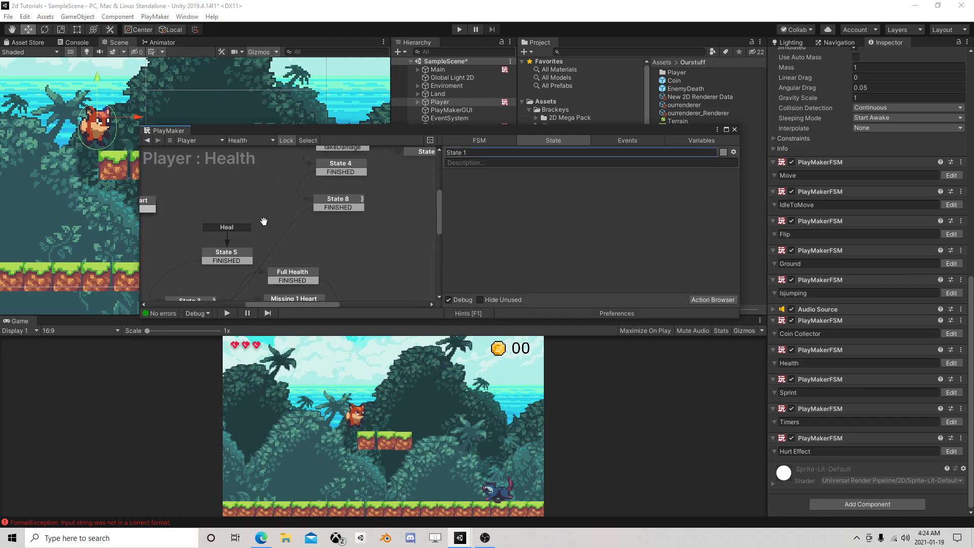
click(354, 165)
scroll(583, 239, down, 3)
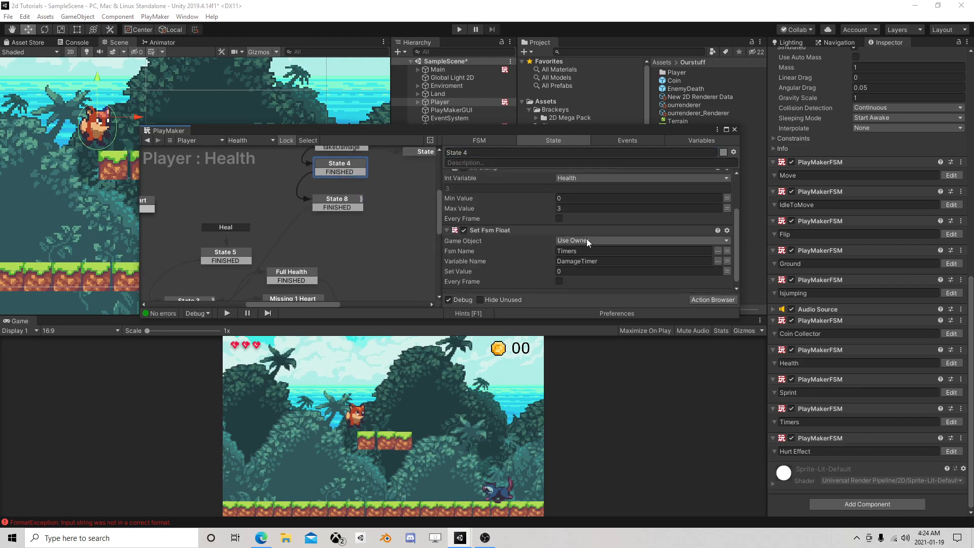
click(325, 200)
scroll(553, 231, down, 4)
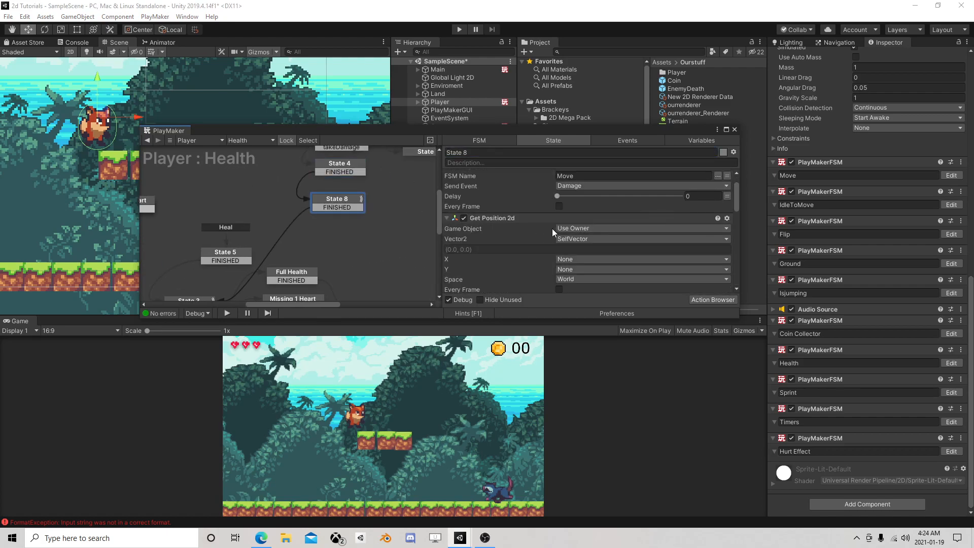
scroll(564, 230, down, 3)
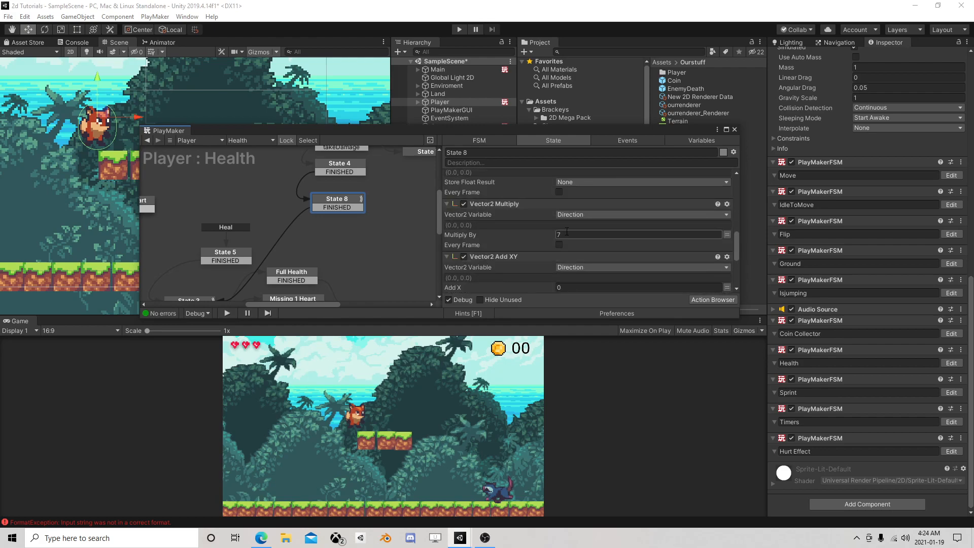
scroll(590, 237, down, 2)
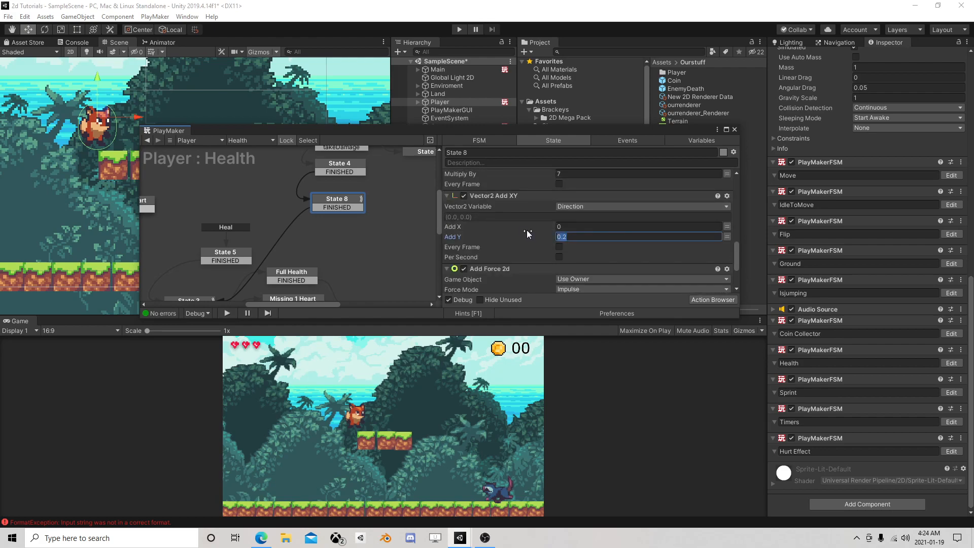
text(1)
scroll(595, 231, up, 2)
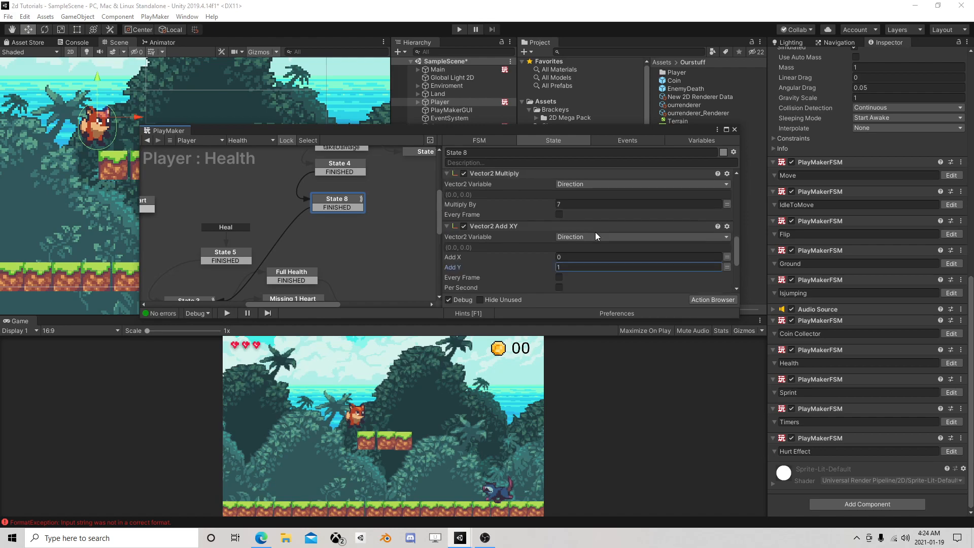
- Place Vector2 Add XY directly before Vector2 Multiply in State 8 and set its Add Y to 0.2
scroll(507, 218, up, 3)
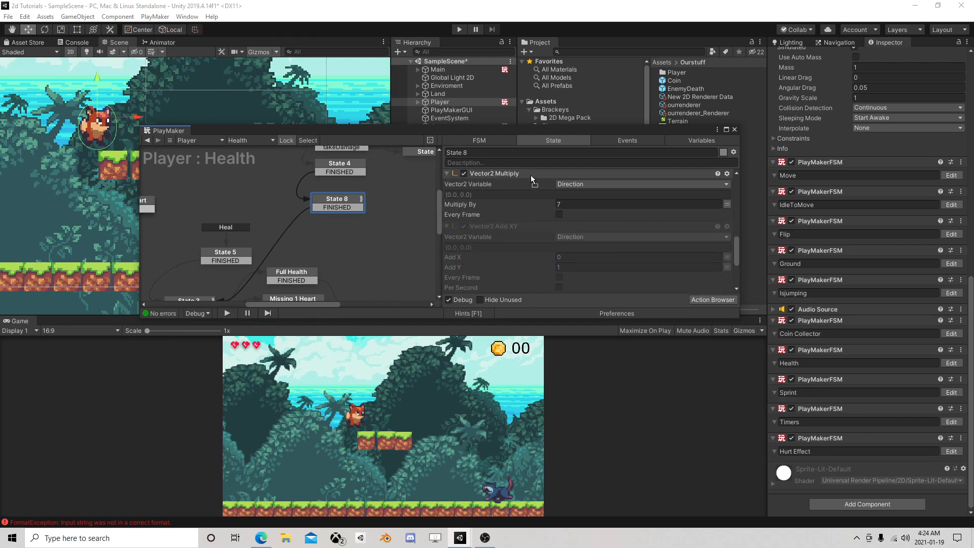
drag(519, 208, 517, 255)
scroll(558, 264, down, 2)
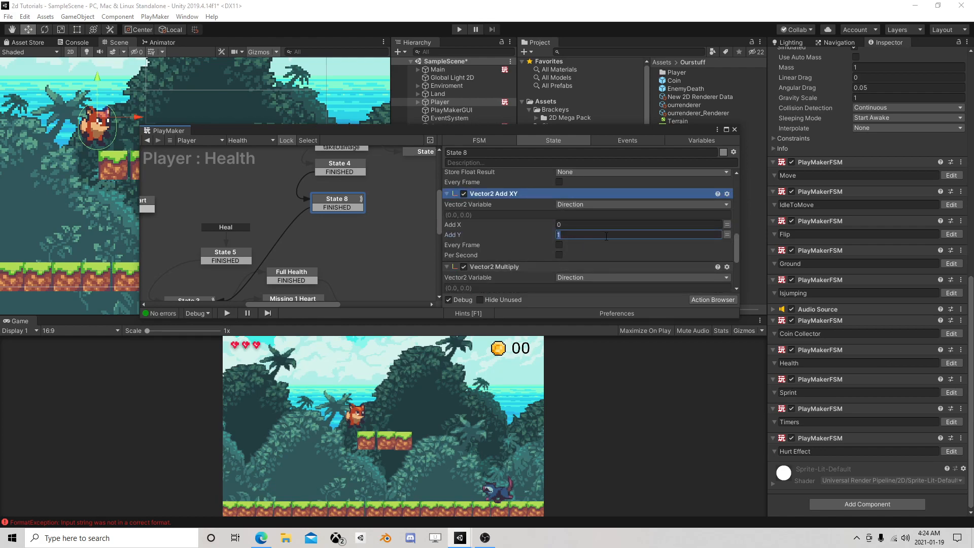
key(Return)
- Run the game, walk the player into the enemy repeatedly to test the reordered knockback, and stop play mode
click(459, 29)
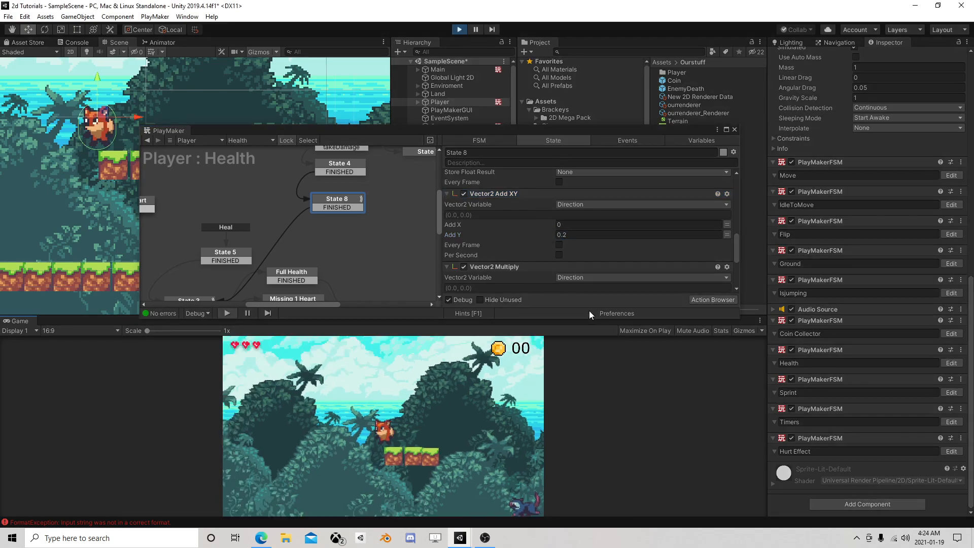
key(d)
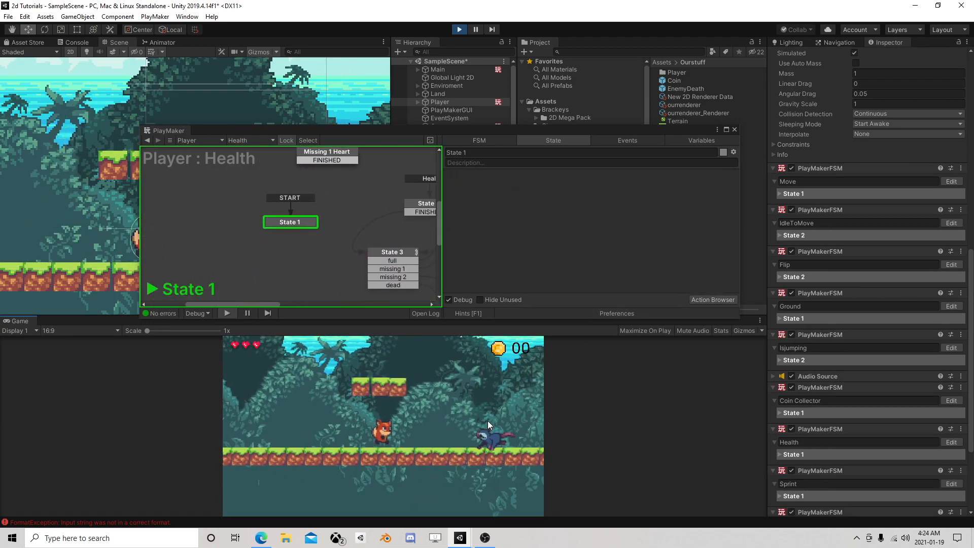
key(a)
key(d)
key(a)
key(d)
key(d)
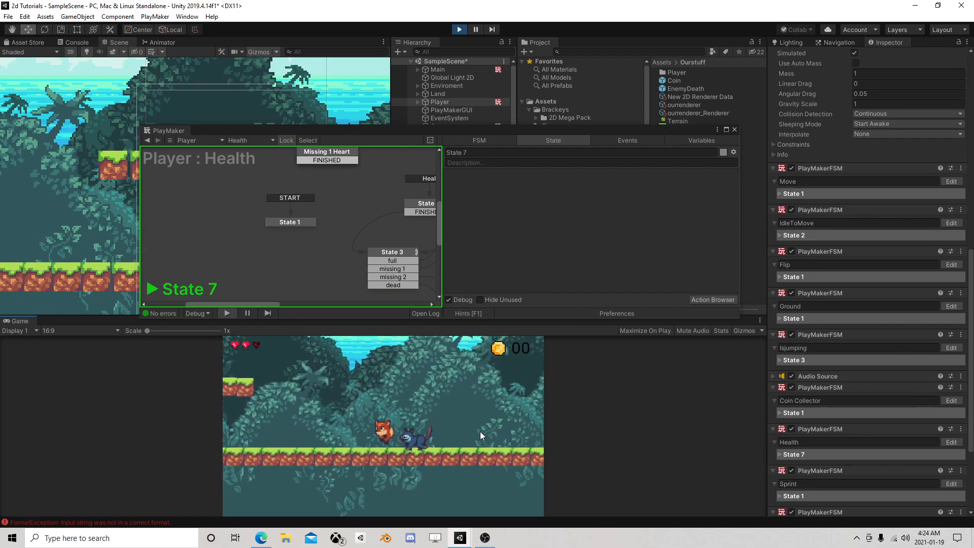
key(d)
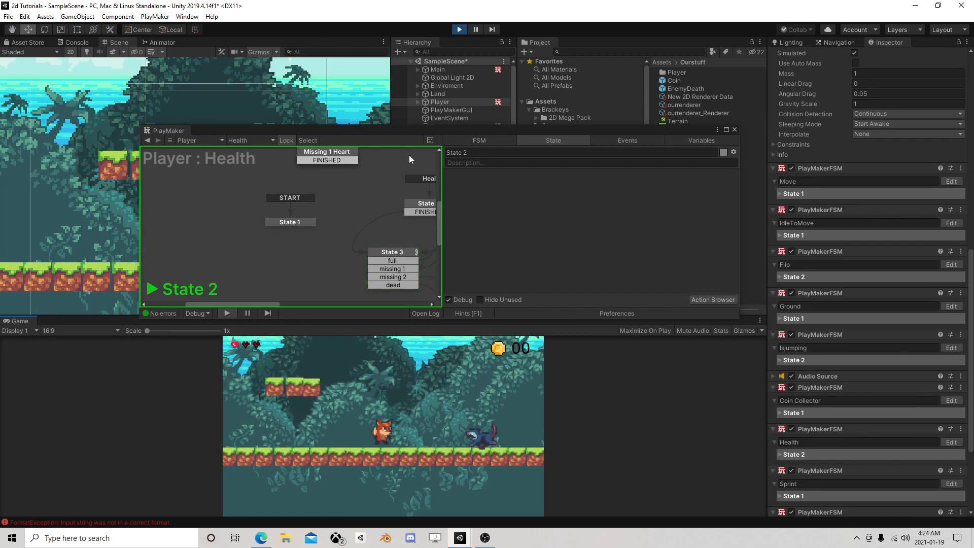
click(460, 30)
- Run the game again, pause it at enemy contact, and inspect State 6's damage timer check in the Health FSM
click(457, 29)
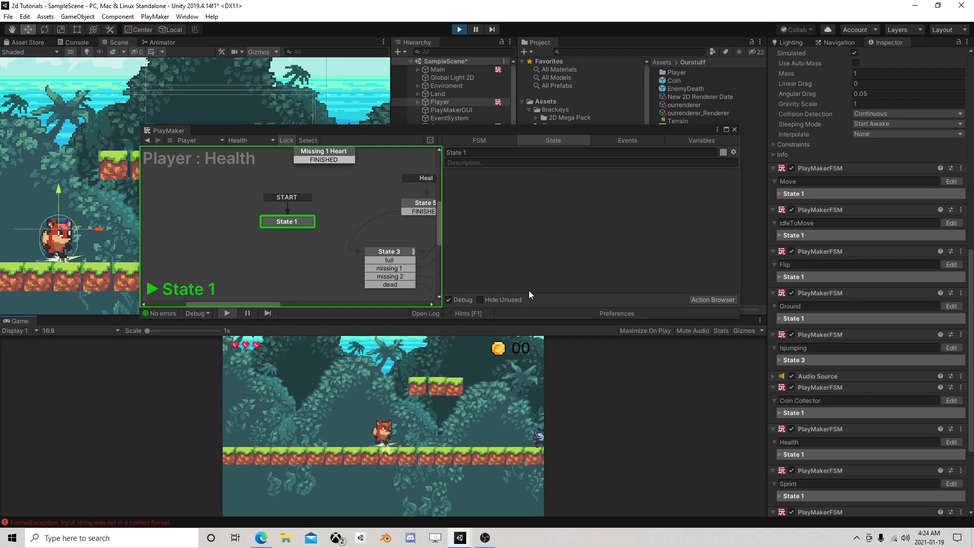
key(d)
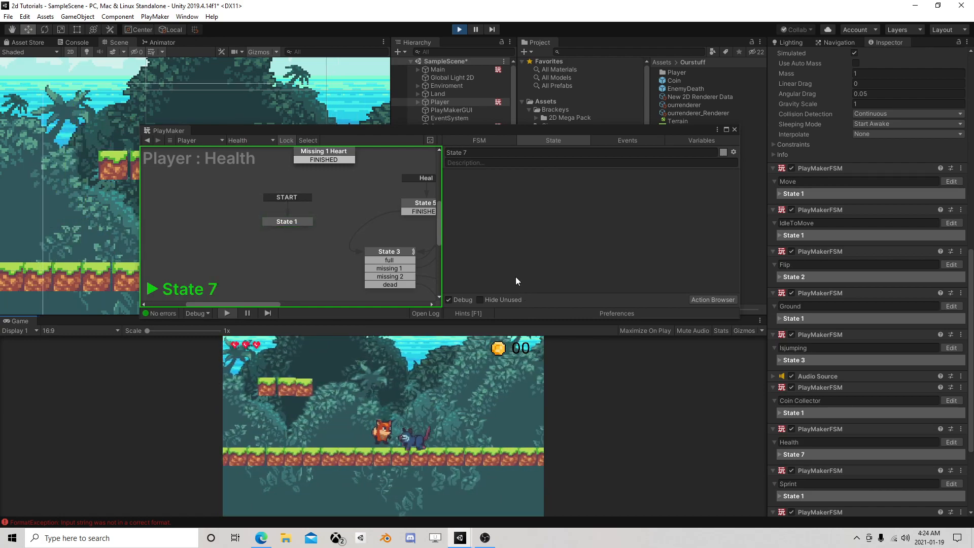
click(476, 29)
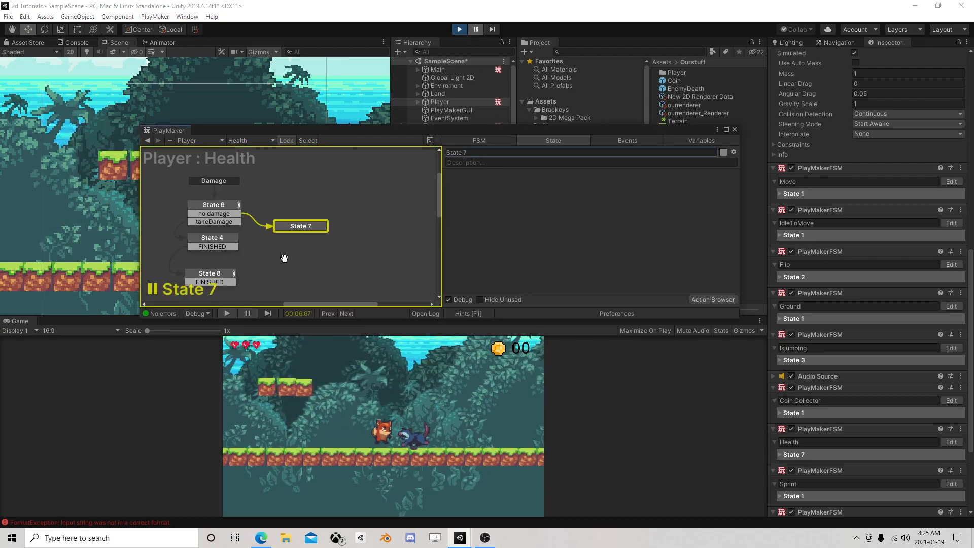
click(278, 209)
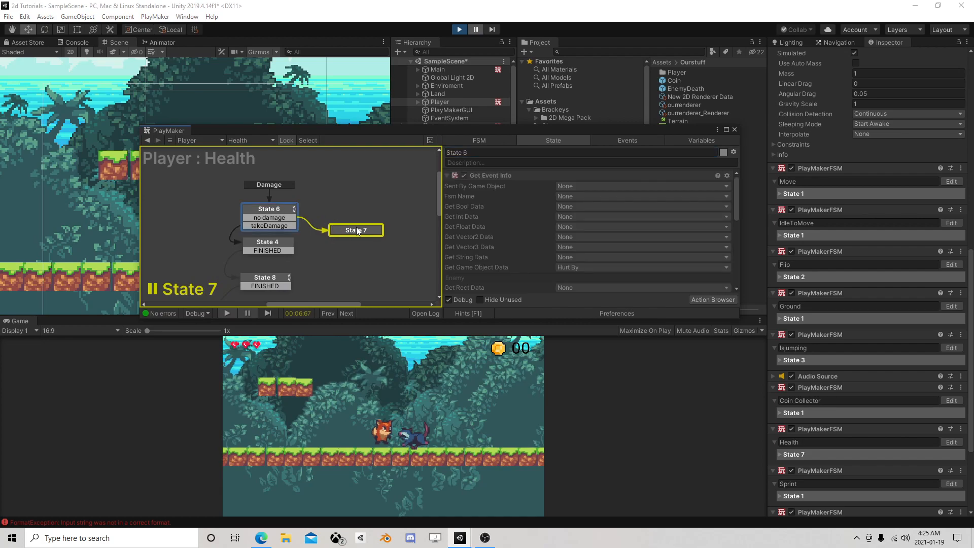
scroll(559, 273, down, 5)
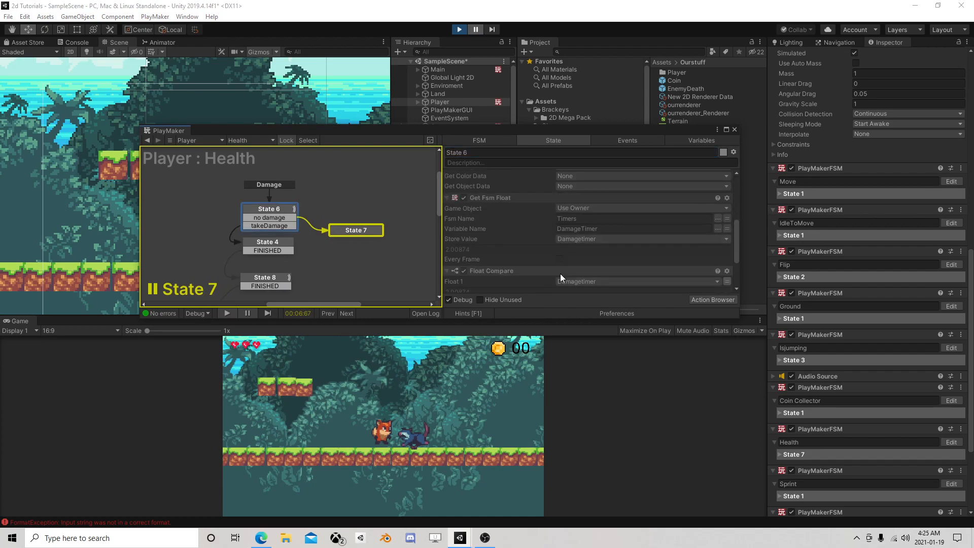
- Stop play mode, set the default value of the DamageTimer variable in the player's Timers FSM to 3, and close the FSM editor
click(734, 129)
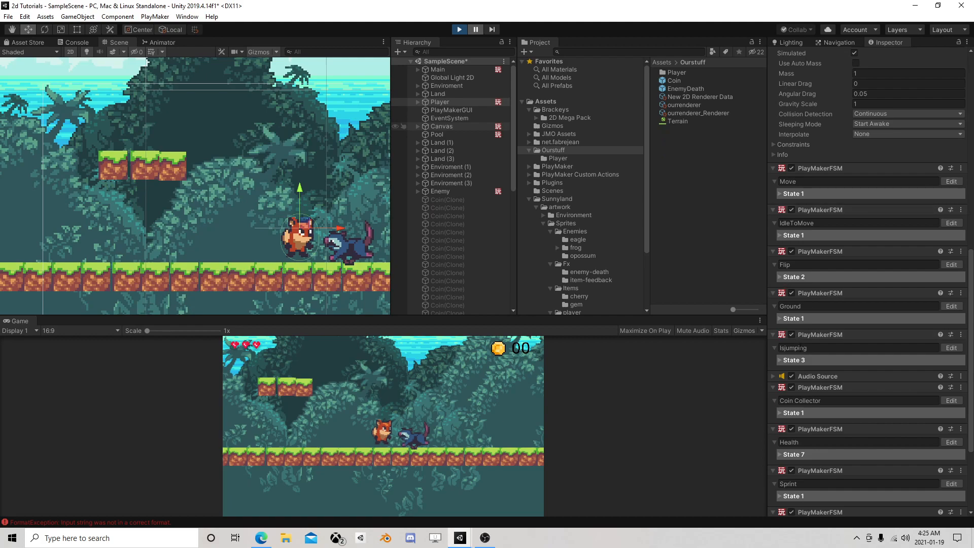
scroll(872, 422, down, 4)
click(947, 437)
click(951, 397)
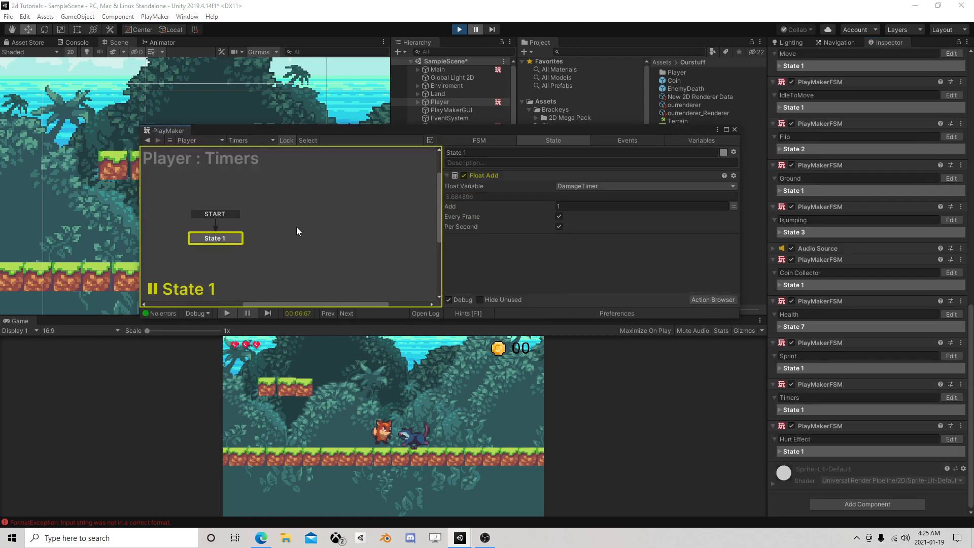
click(461, 29)
click(686, 140)
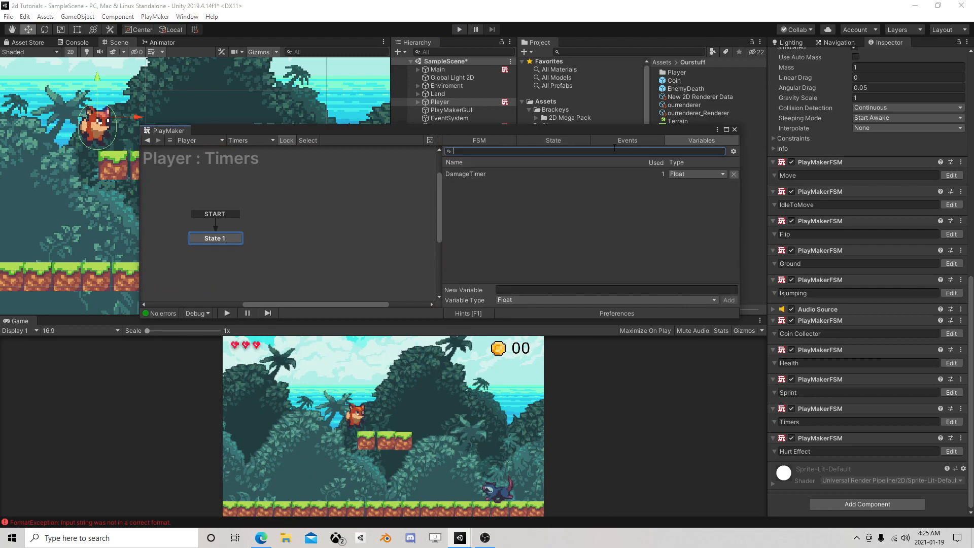
click(474, 173)
click(535, 260)
text(3)
key(Return)
click(735, 130)
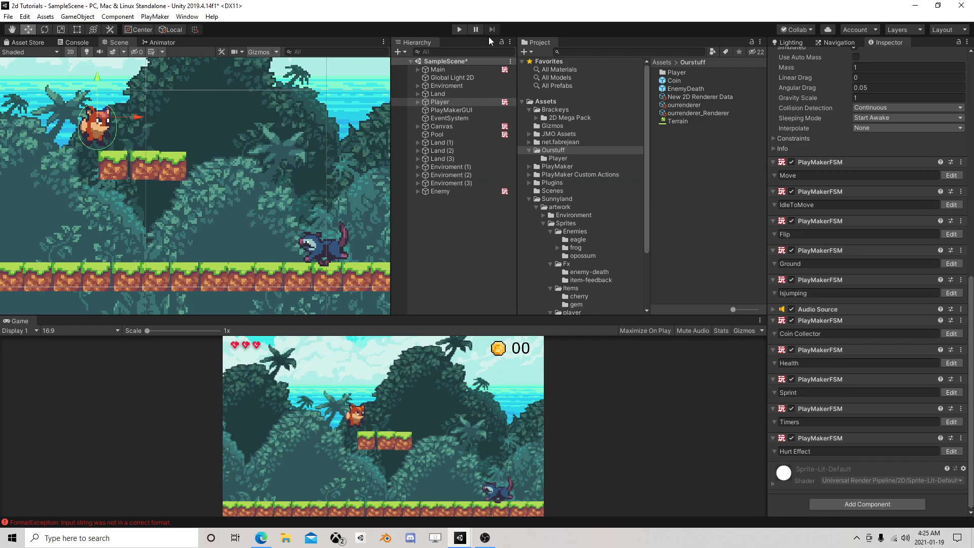
- Play the game, move the player into the enemy to test the initial damage timer, and stop play mode
click(460, 30)
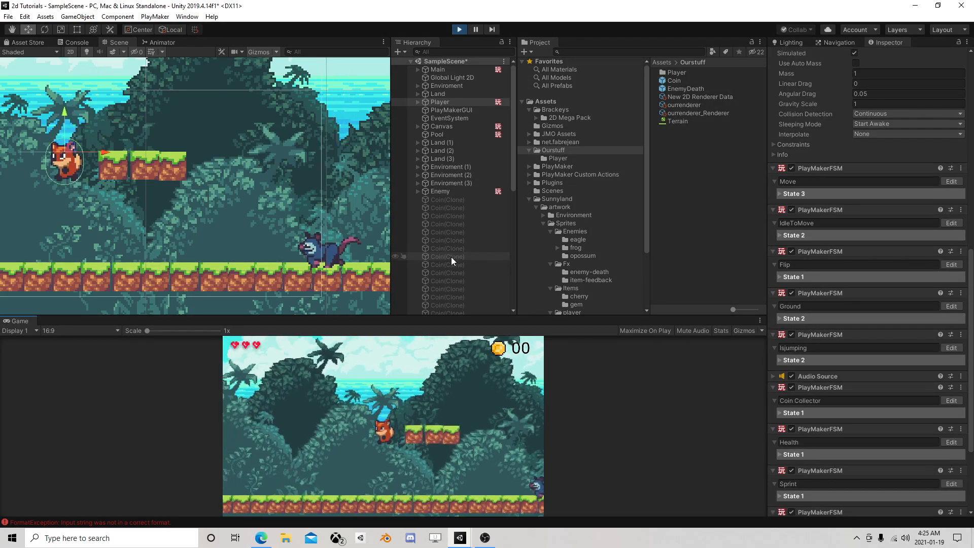
key(d)
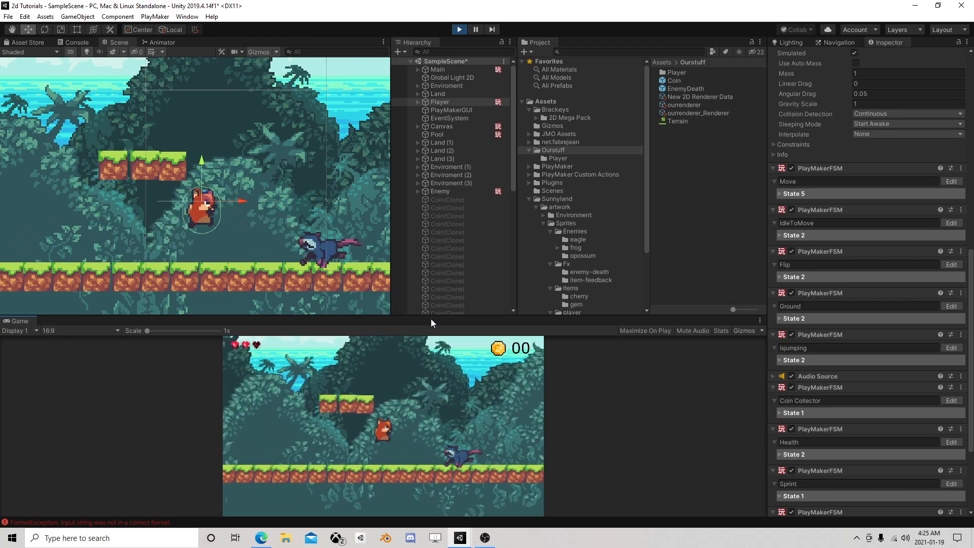
click(458, 30)
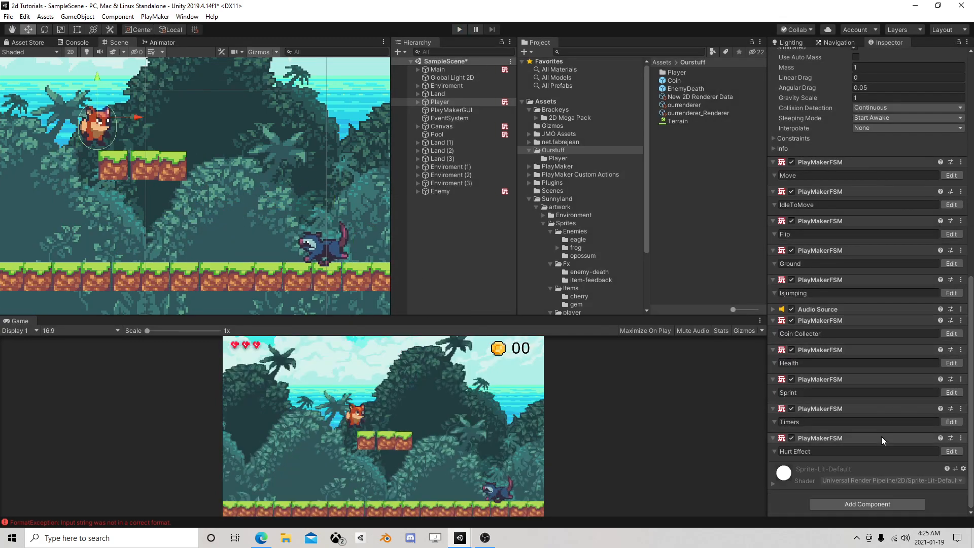
- Set Float 2 to 1.5 in the Float Compare action of the Health FSM's State 6 and close the editor
click(950, 363)
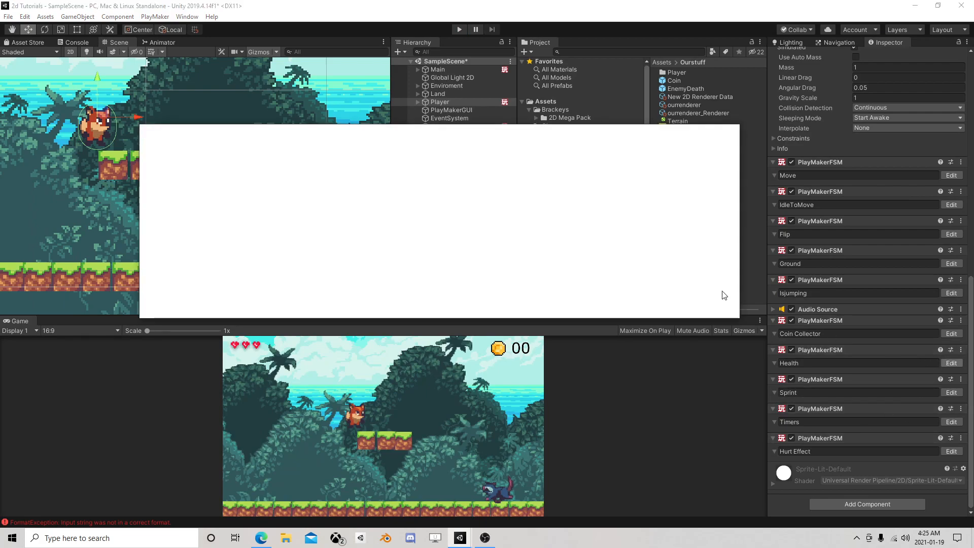
middle_drag(401, 196, 236, 254)
middle_drag(323, 189, 308, 262)
click(302, 234)
scroll(487, 232, down, 5)
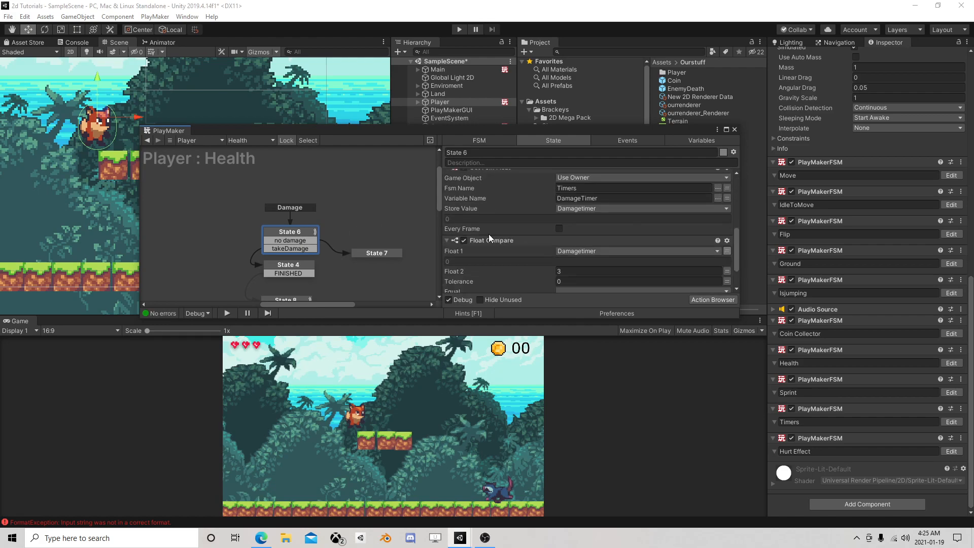
text(1.5)
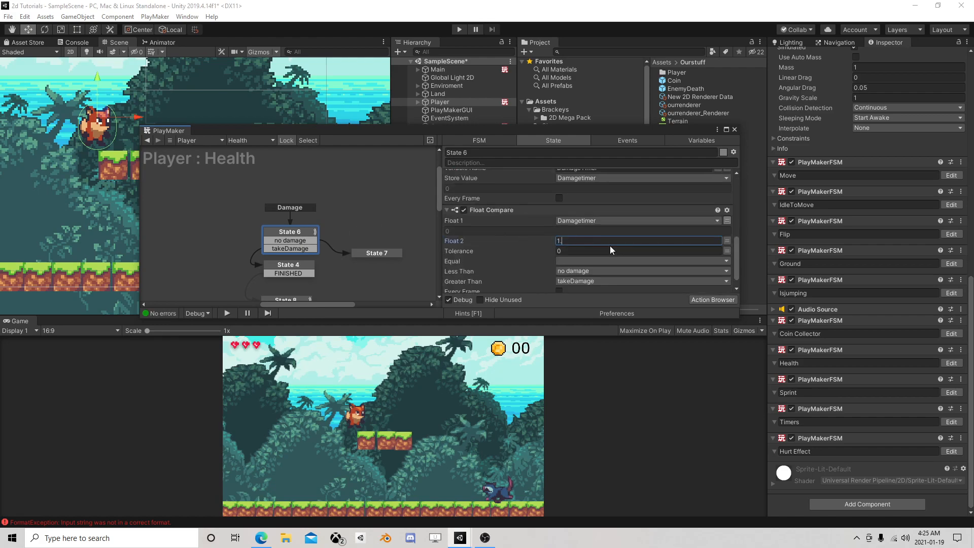
click(734, 129)
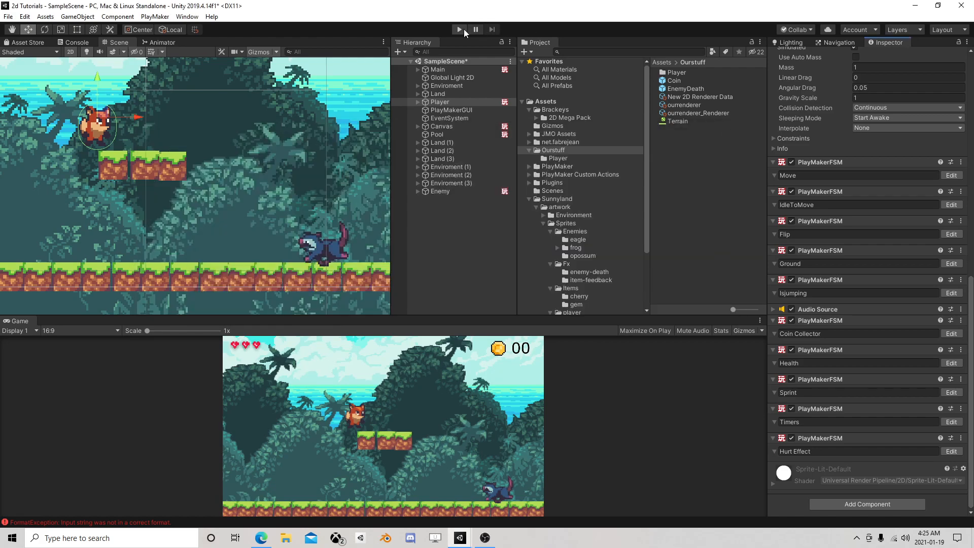
- Run the game, touch the enemy several times to test the shortened damage cooldown, and stop play mode
click(460, 30)
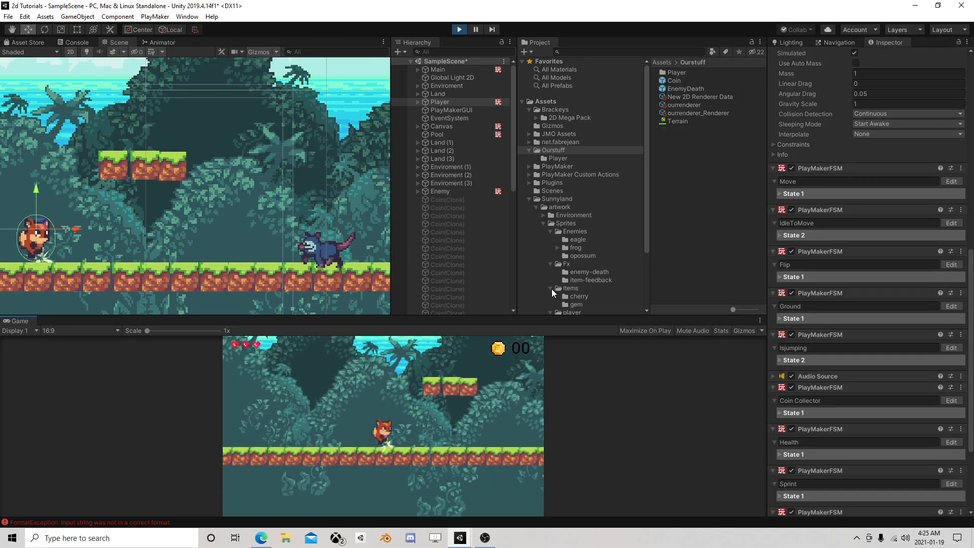
key(Right)
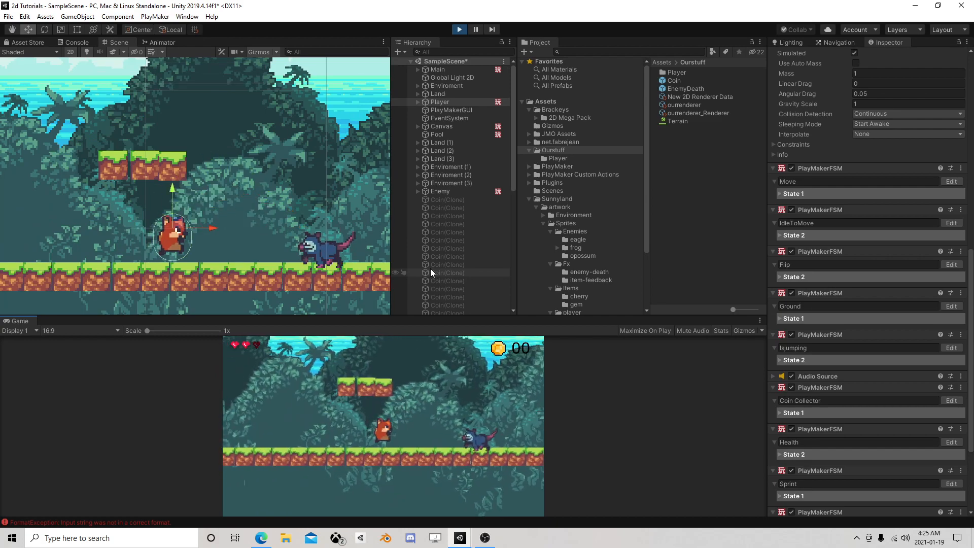
key(Right)
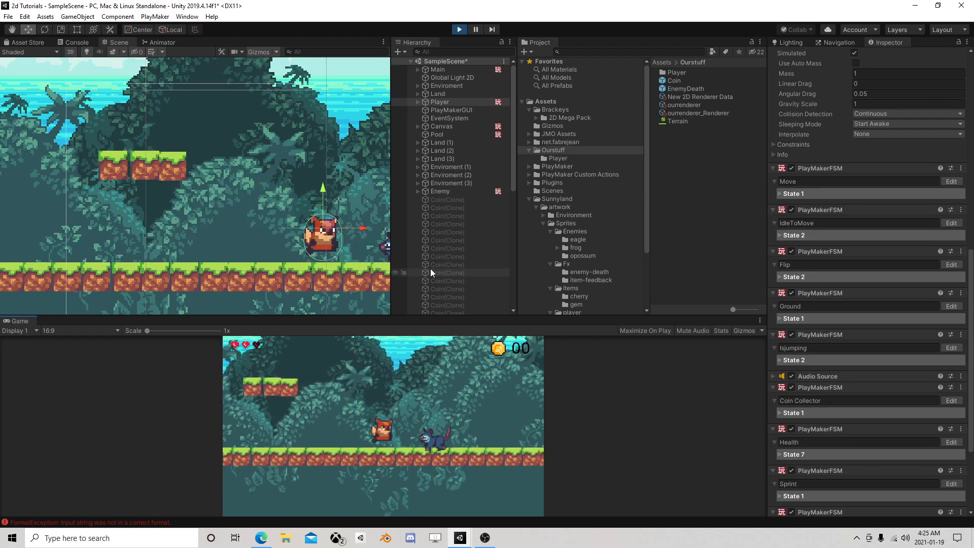
key(ctrl+p)
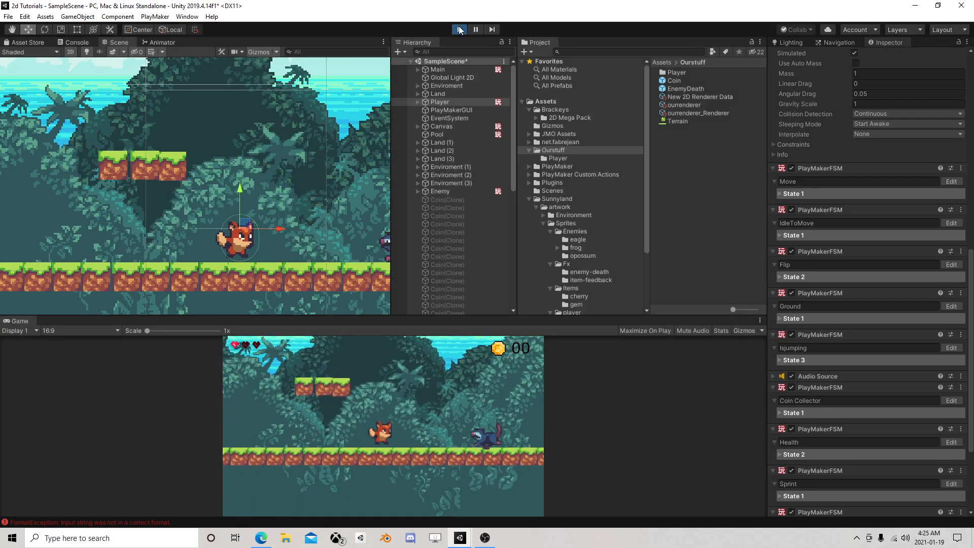
- Set Float 2 to 1 in the Float Compare action of State 6 in the player's Health FSM and close the editor
click(447, 102)
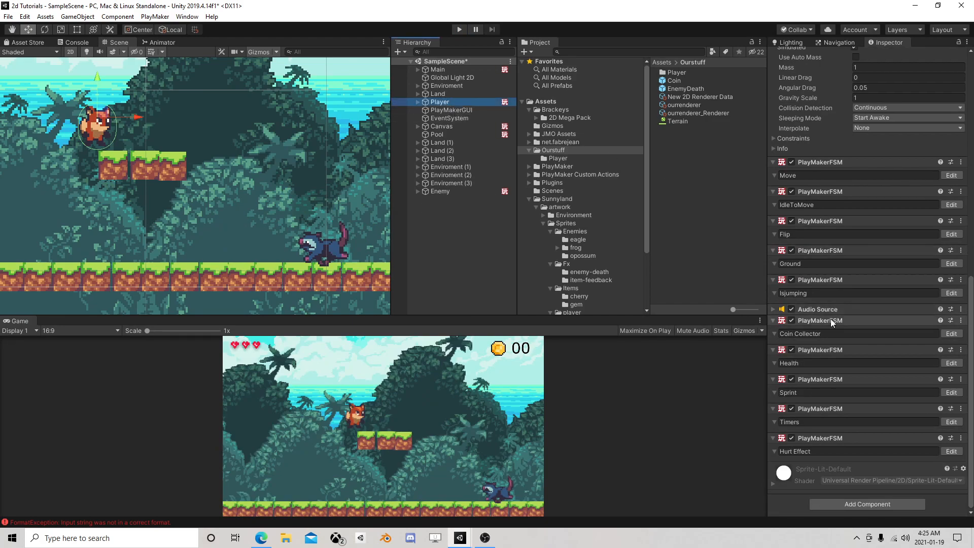
click(951, 362)
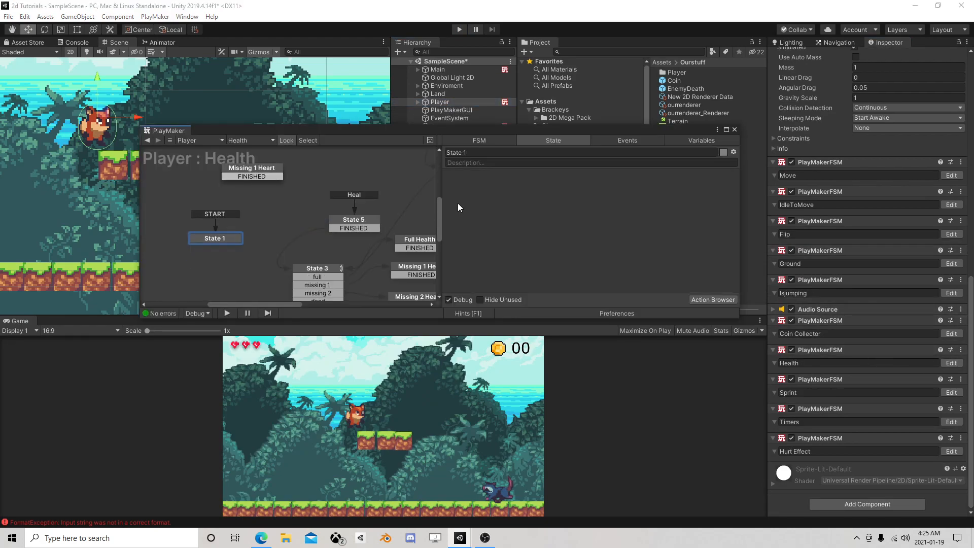
middle_drag(313, 215, 235, 222)
middle_drag(272, 190, 257, 295)
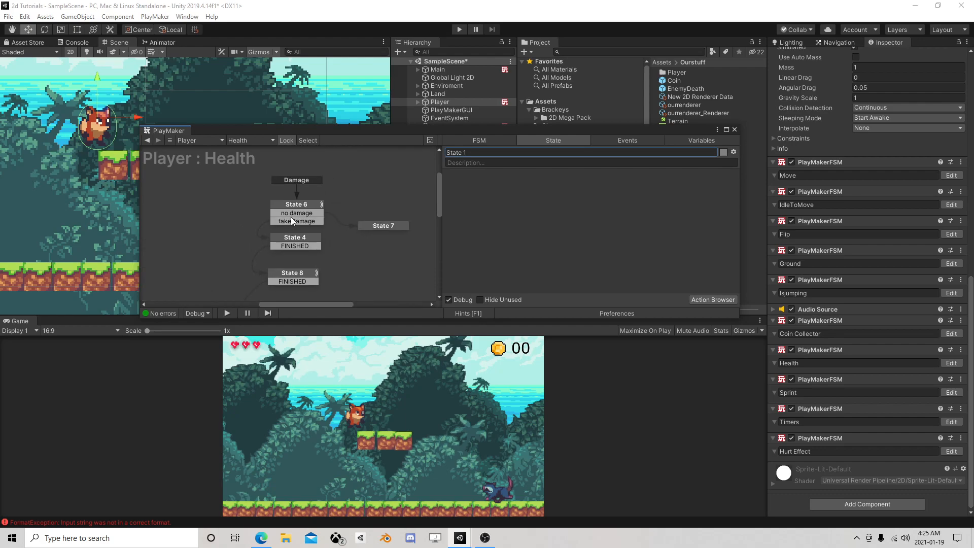
click(312, 203)
scroll(583, 253, down, 5)
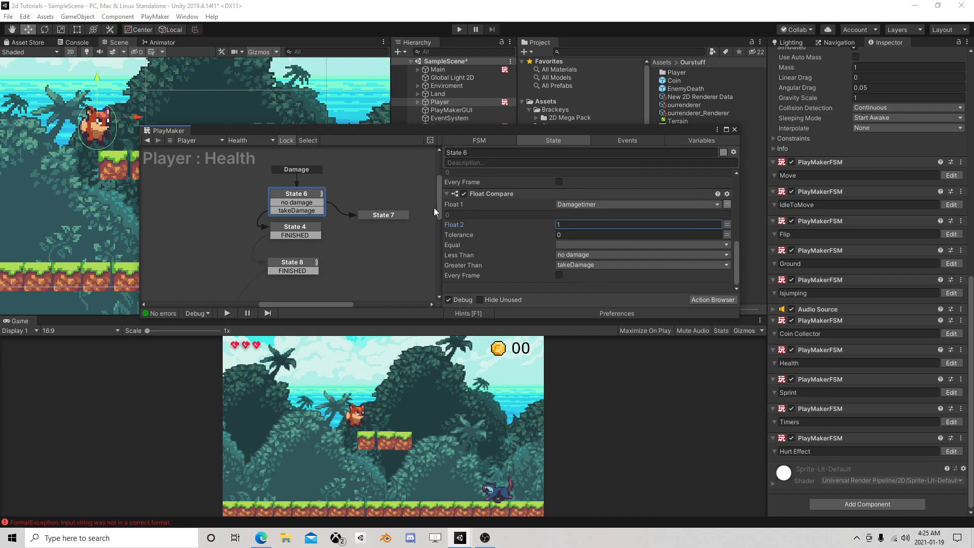
click(733, 130)
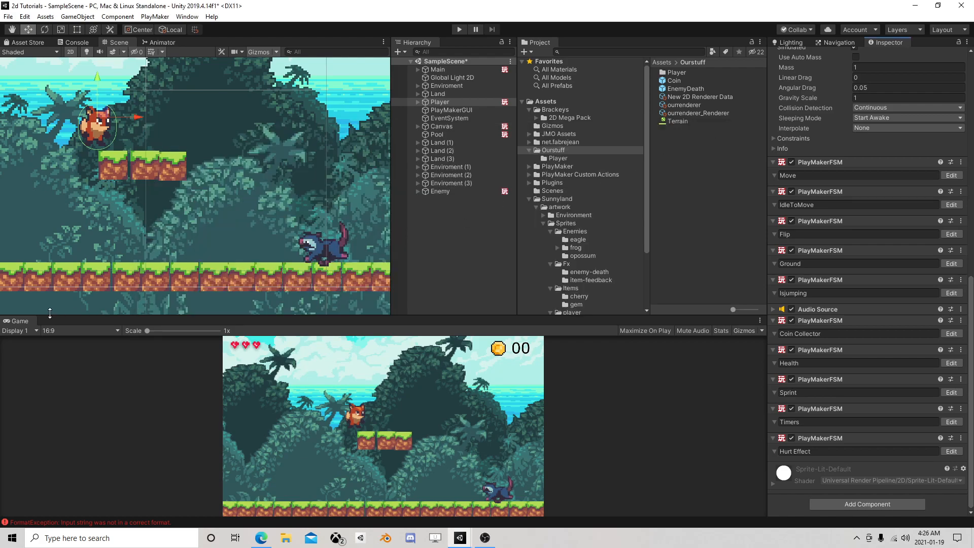
- Inspect the animator transition from PlayerIdle to HurtPlayer and its condition, and return to the scene view
click(162, 43)
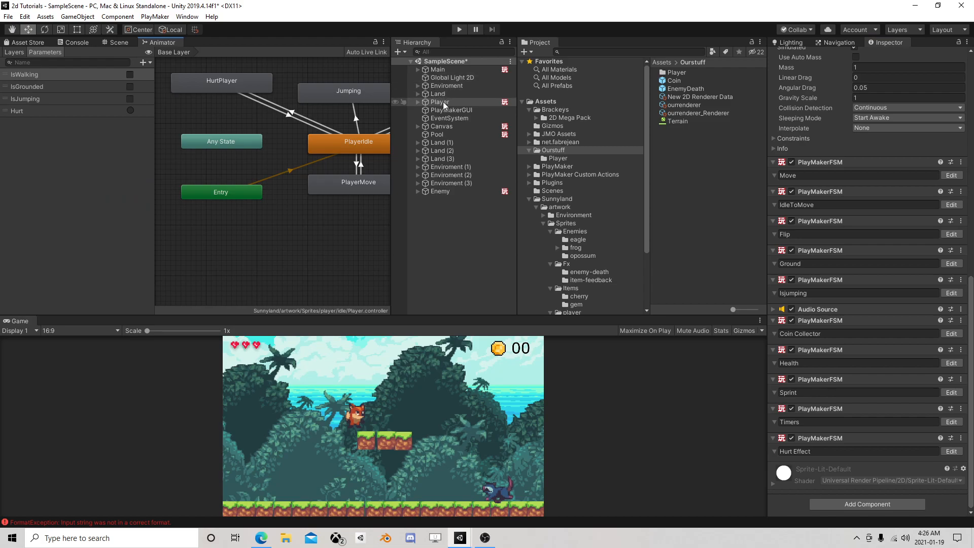
middle_drag(341, 192, 305, 246)
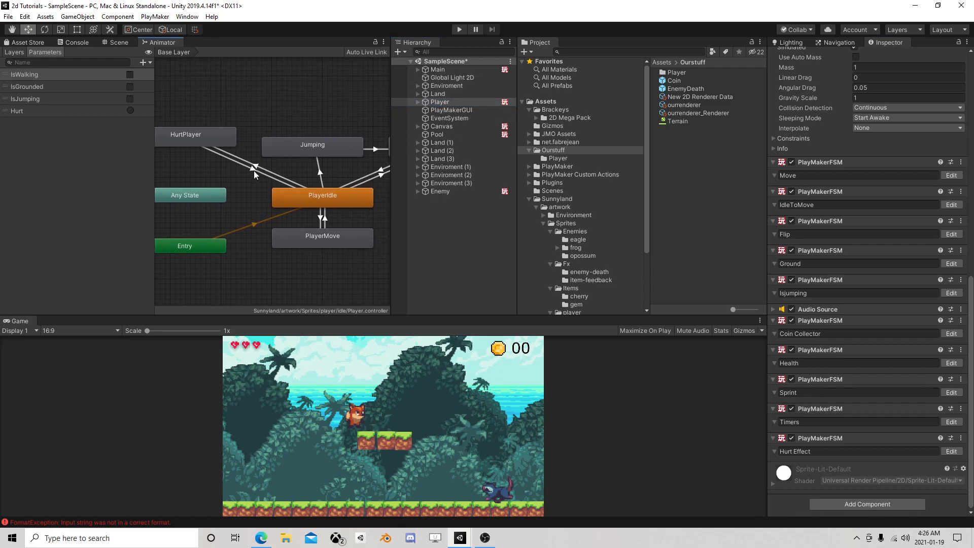
click(262, 168)
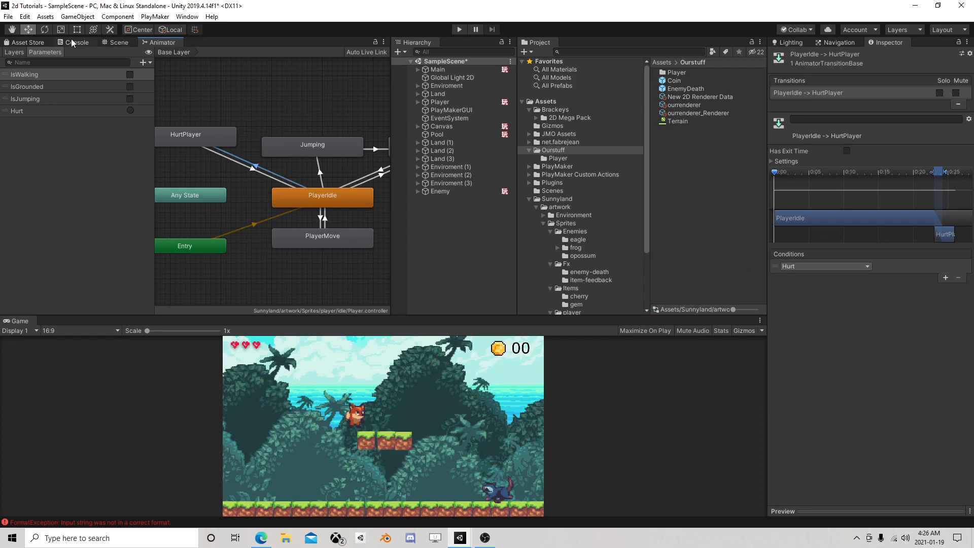
click(112, 41)
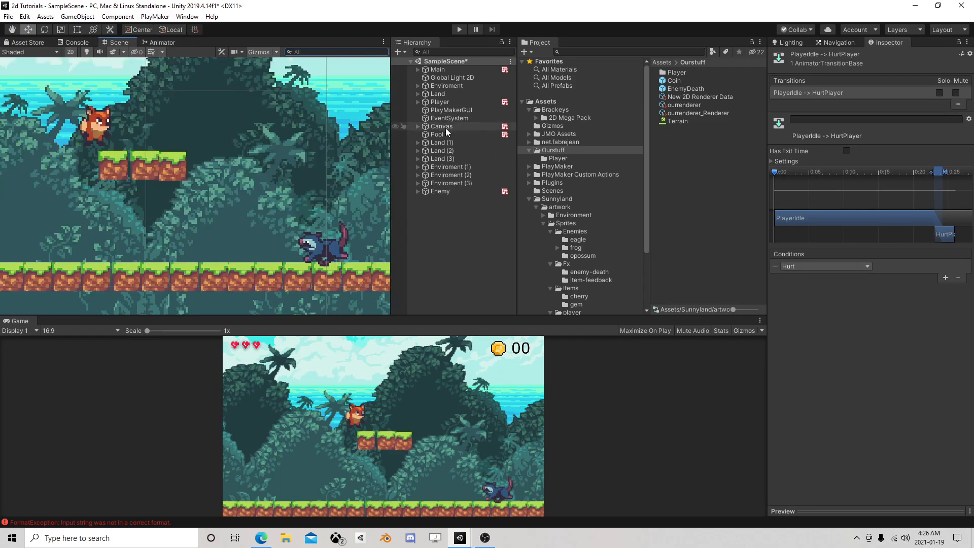
- Add a Set Animator Trigger action to State 8 of the player's Health FSM
click(445, 101)
scroll(879, 345, down, 10)
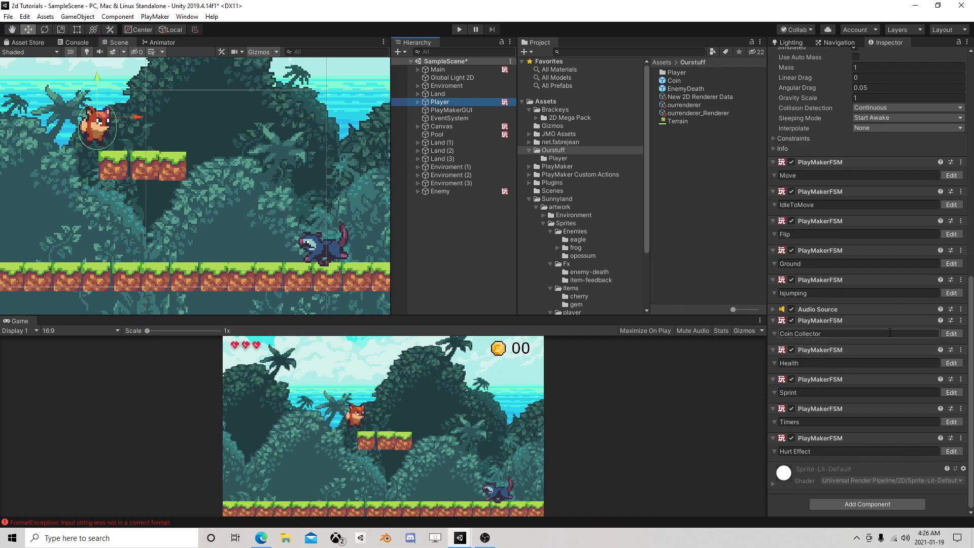
click(944, 363)
mouse_move(384, 253)
middle_down()
mouse_move(339, 219)
mouse_move(335, 235)
middle_up()
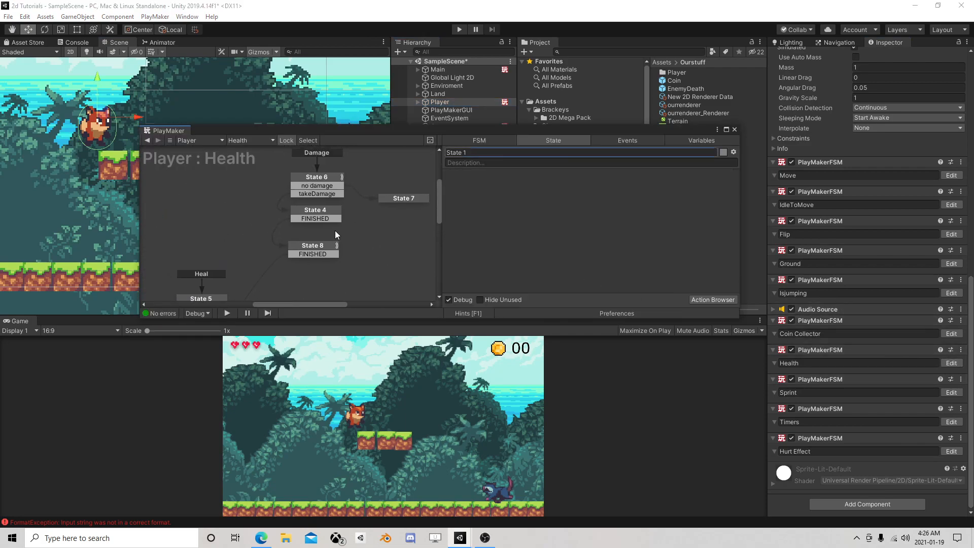
click(311, 254)
click(719, 300)
text(set animat)
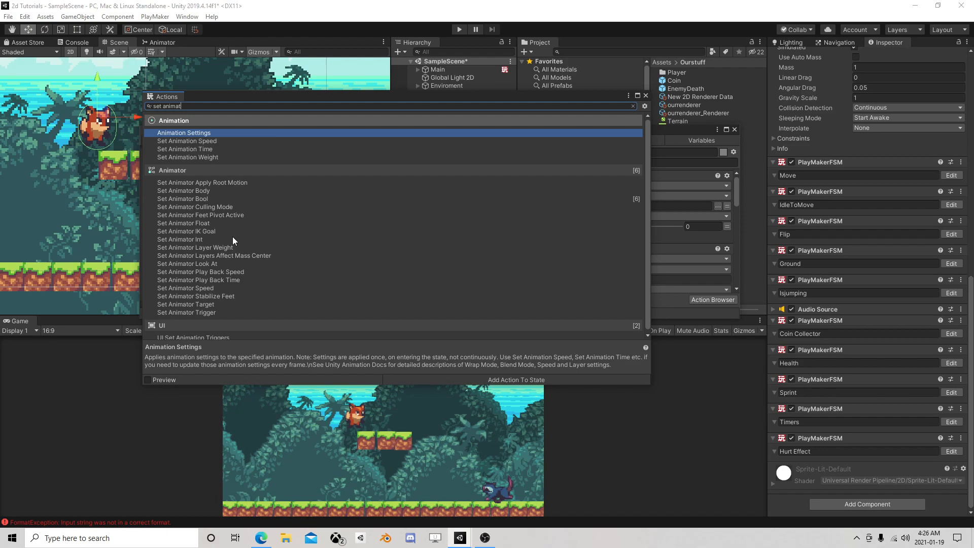
double_click(209, 312)
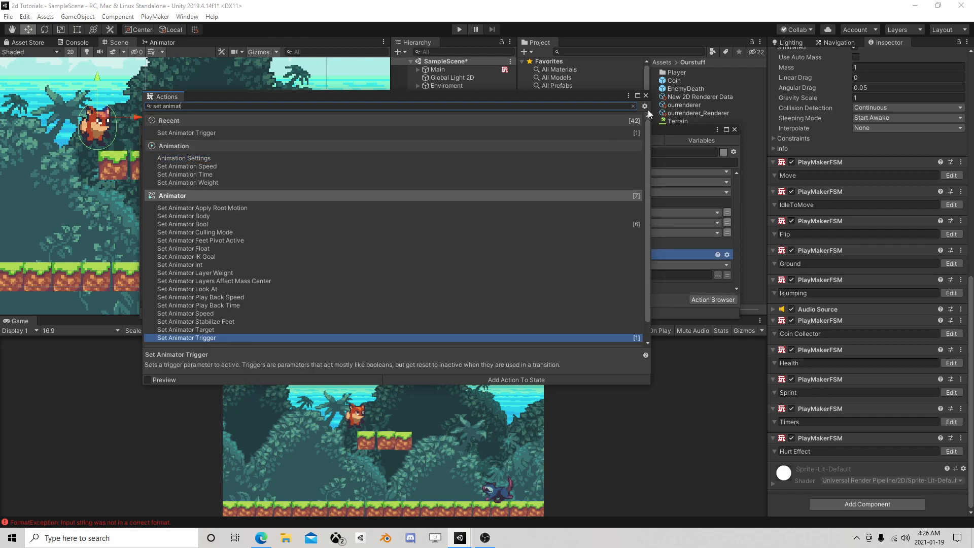
click(646, 96)
- Move the Set Animator Trigger action to the top of State 8 and set its trigger to Hurt
right_click(495, 255)
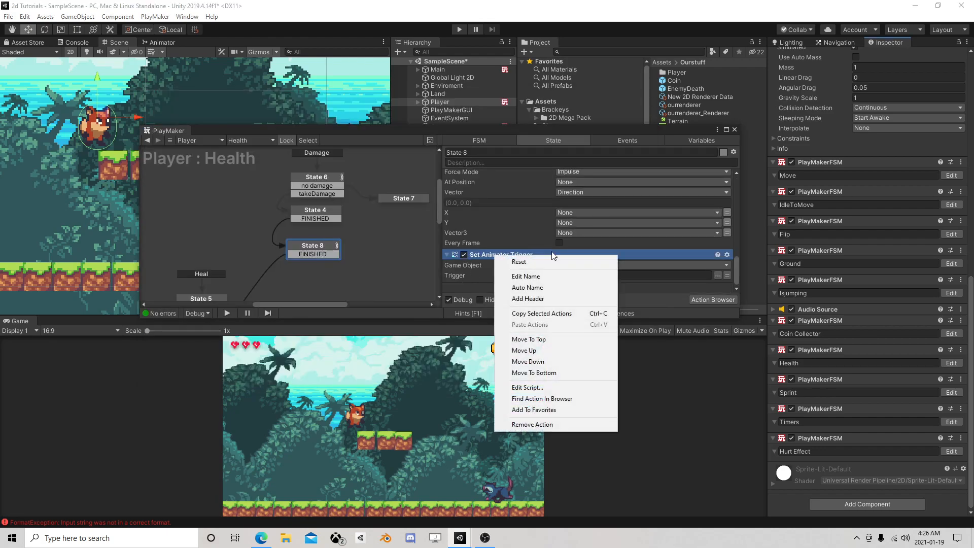
click(554, 338)
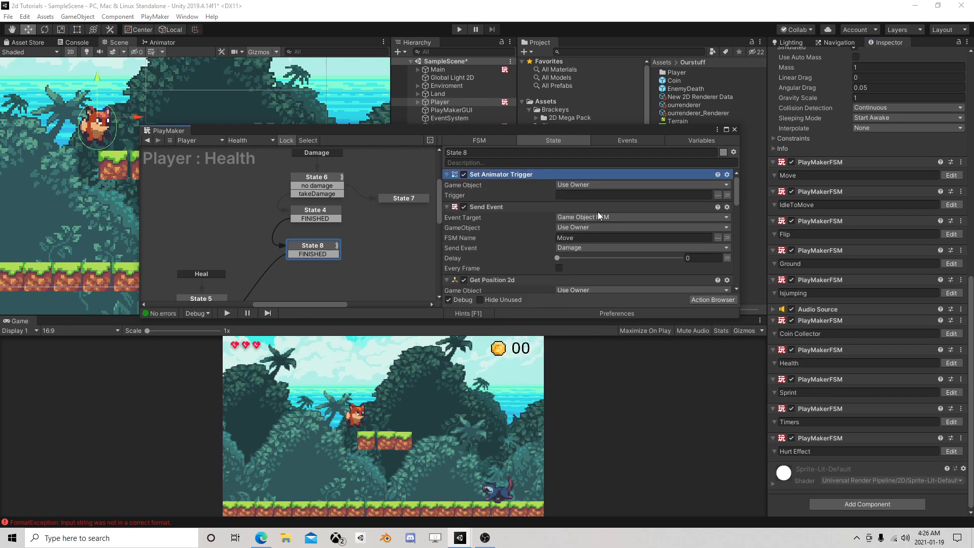
click(720, 195)
click(735, 202)
- Add an Audio Play action above Set Animator Trigger in State 8 and disable Wait For End Of Clip
drag(689, 130, 501, 132)
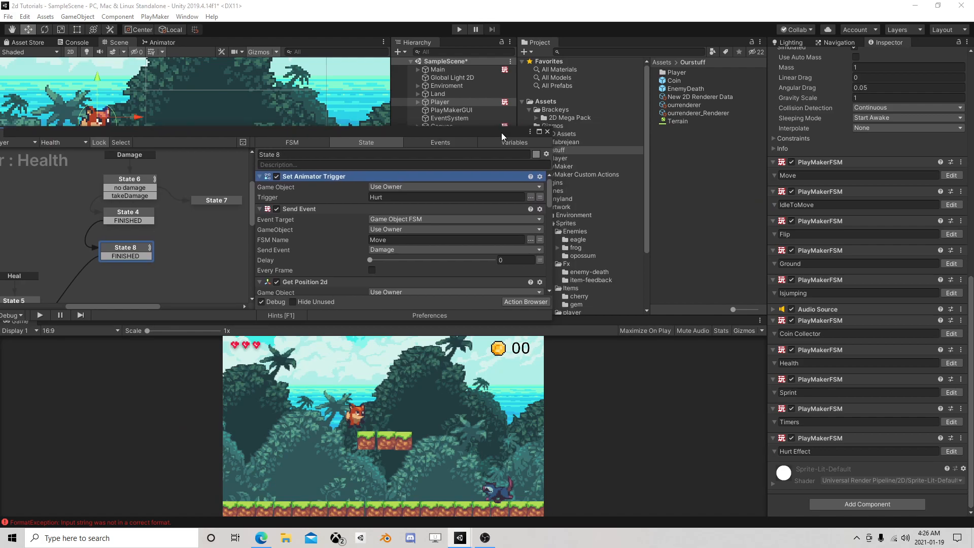
click(541, 301)
text(audio)
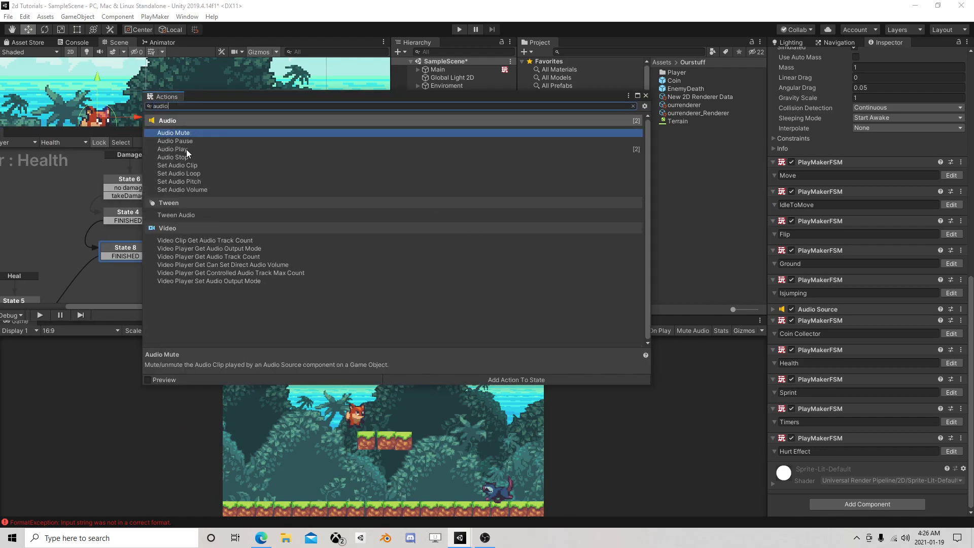
click(187, 149)
click(645, 96)
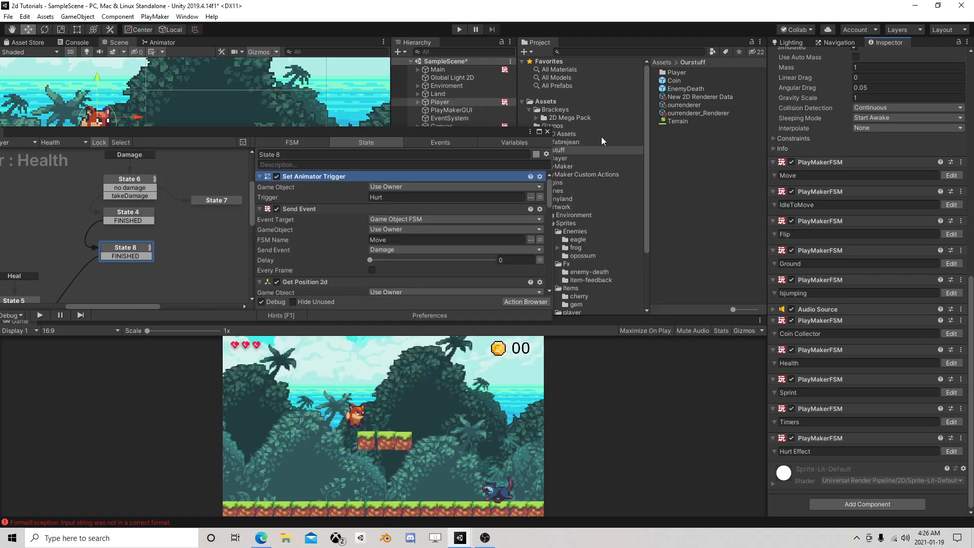
click(537, 299)
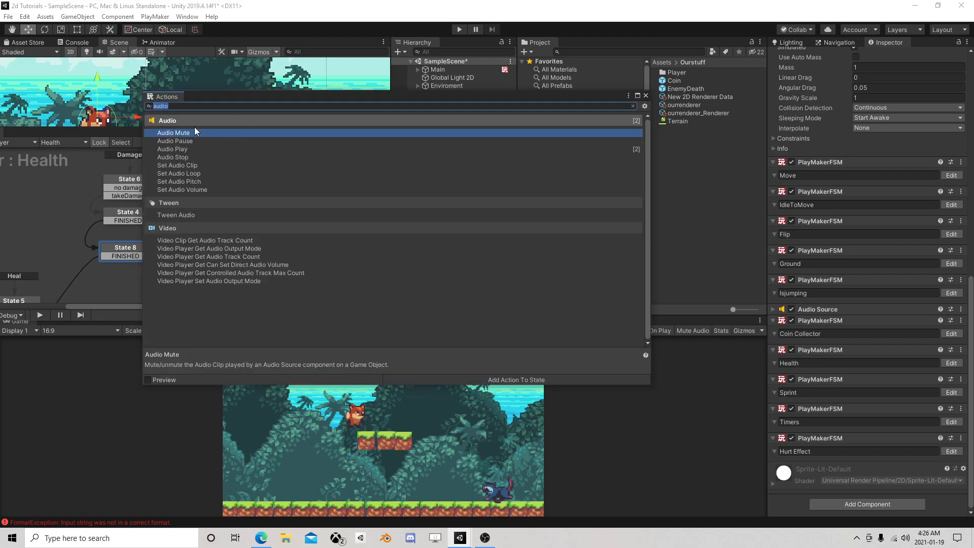
double_click(181, 148)
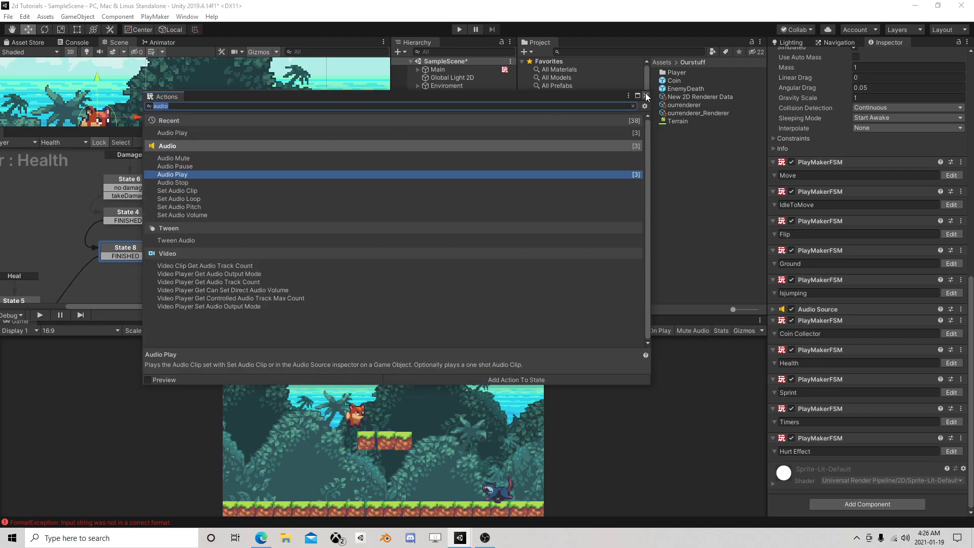
click(646, 95)
click(372, 217)
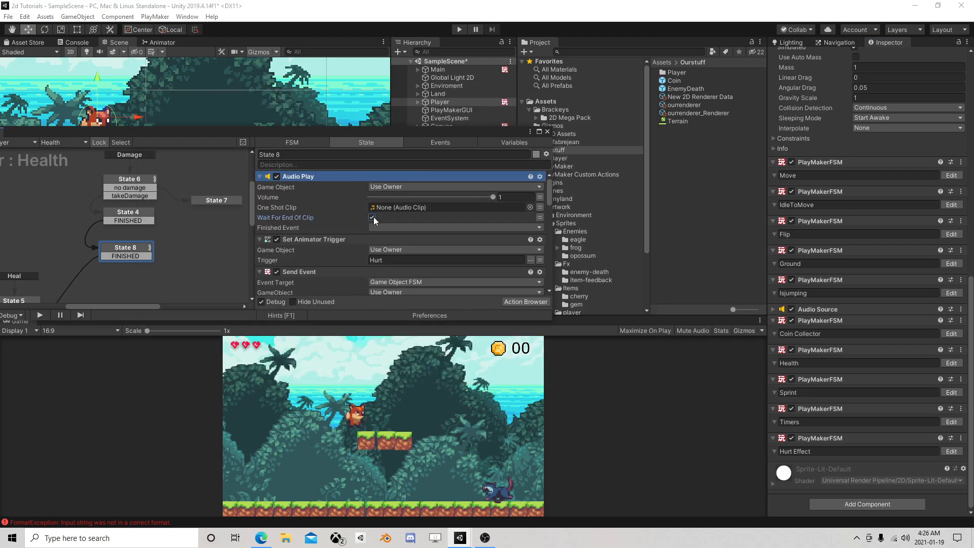
click(530, 207)
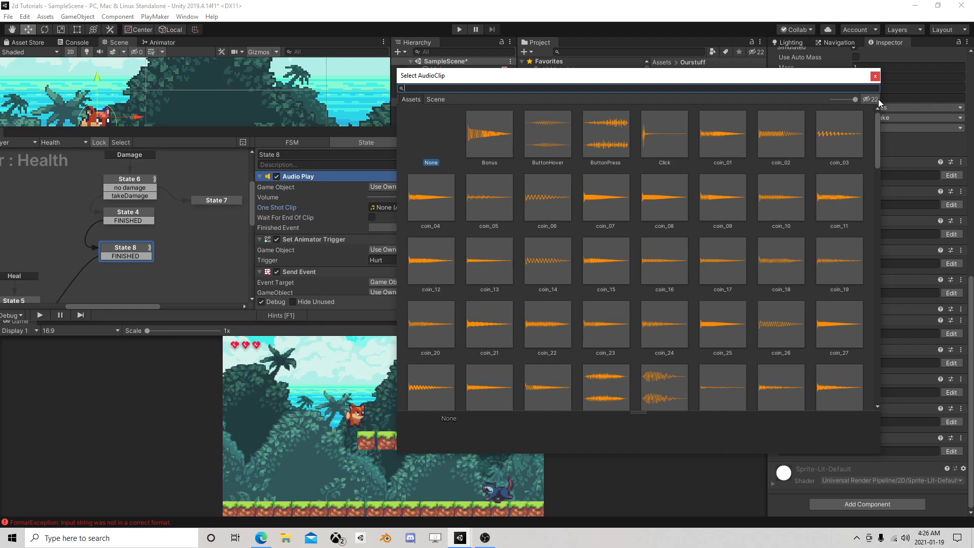
click(875, 76)
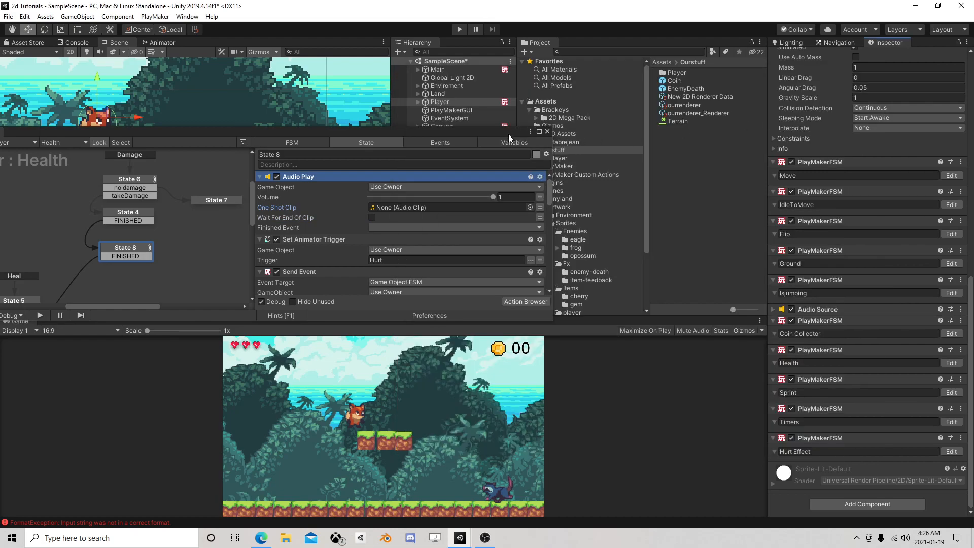
- Preview several hit sounds in the Hit folder of Zero Rare's Retro Sound Effects audio
drag(511, 133, 386, 126)
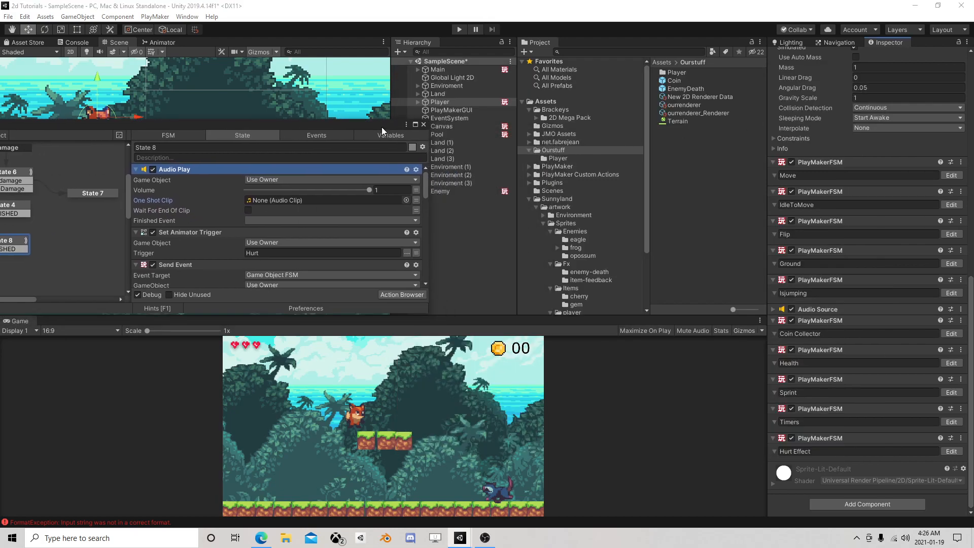
click(528, 199)
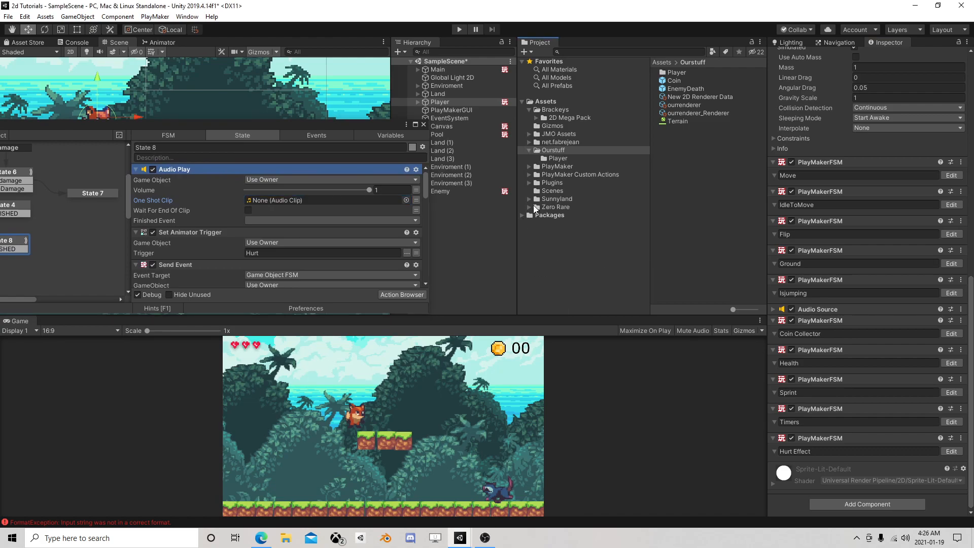
click(529, 208)
click(541, 224)
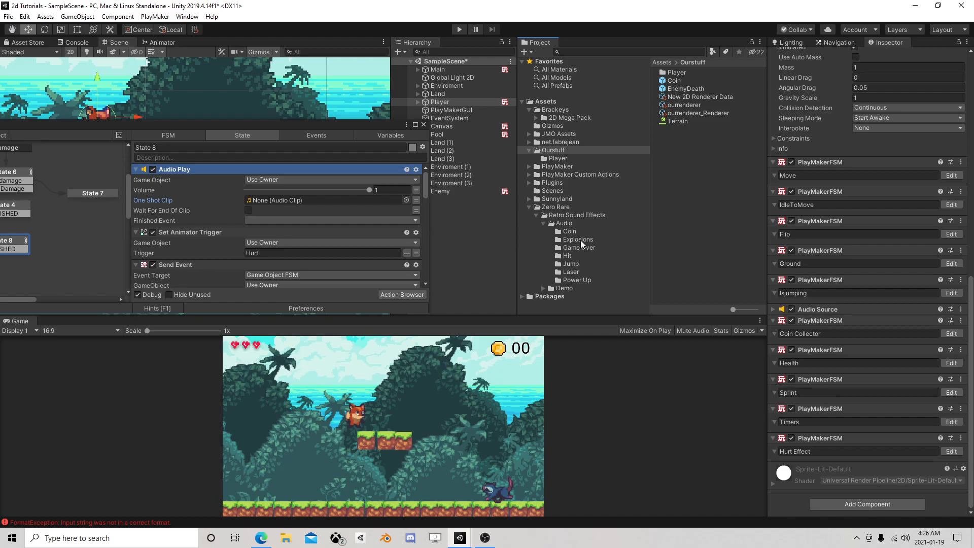
click(567, 255)
click(676, 138)
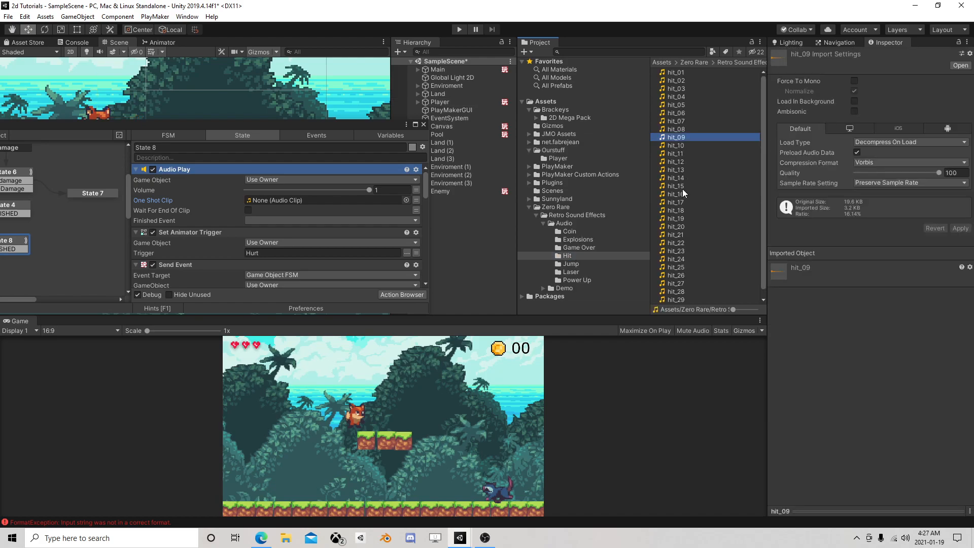
drag(885, 506, 884, 295)
click(682, 235)
click(680, 259)
click(678, 235)
click(679, 227)
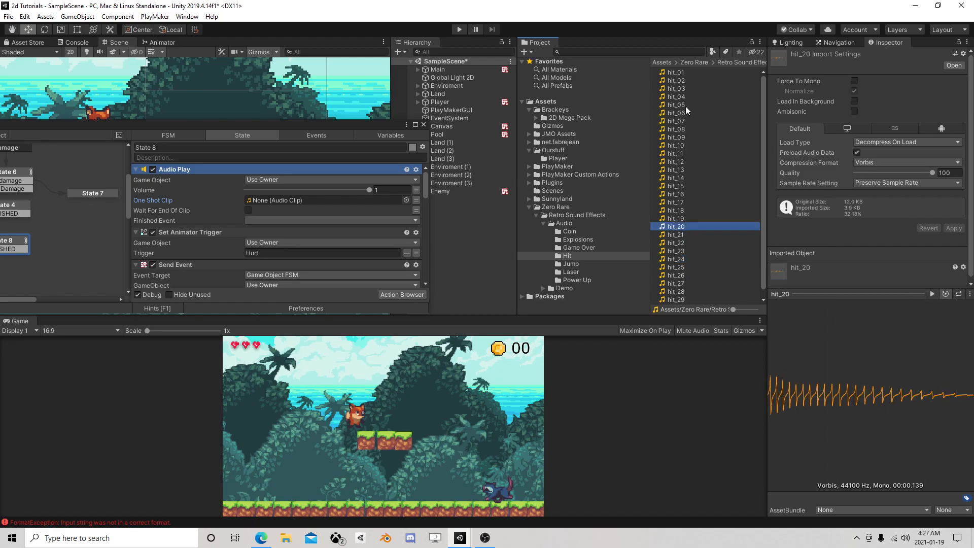
scroll(690, 239, down, 1)
click(679, 293)
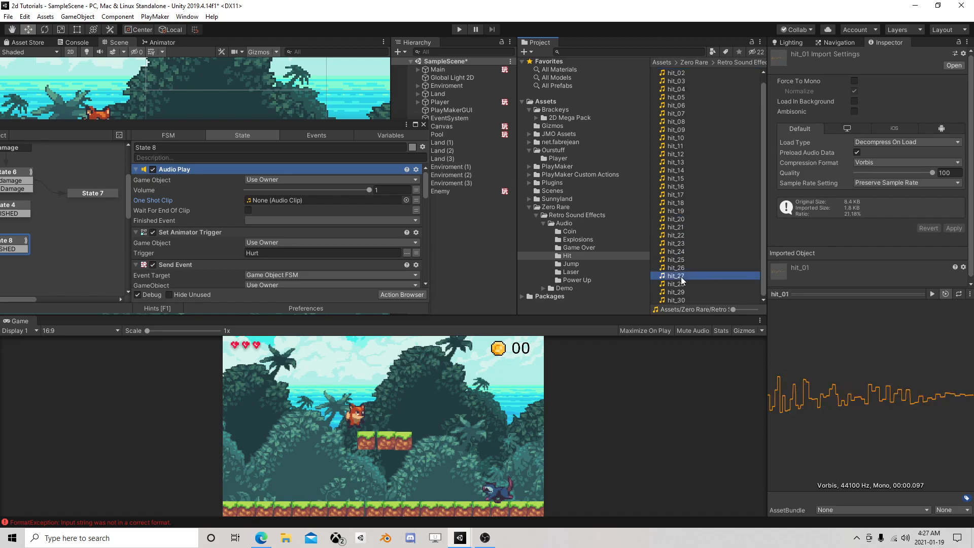
click(678, 235)
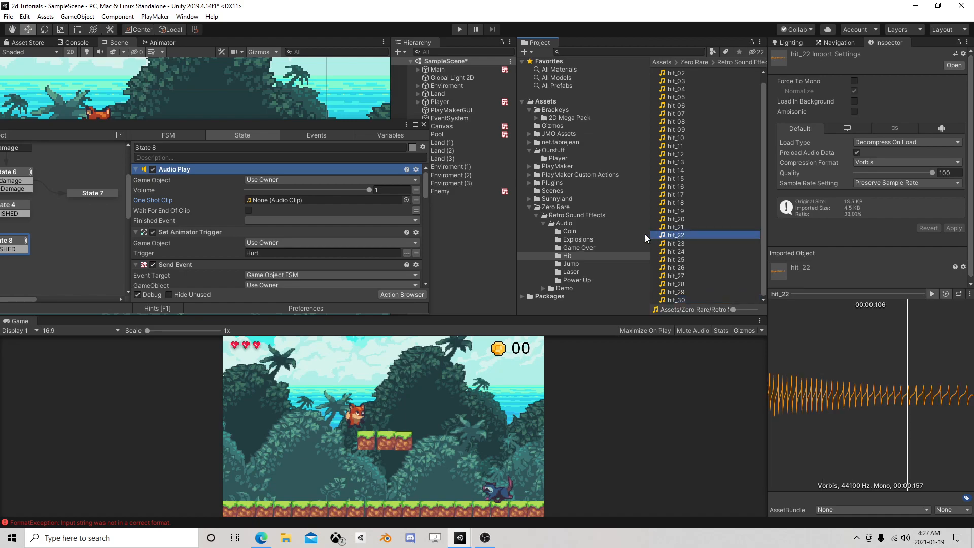
- Preview clips in the Game Over sound folder and assign game_over_03 as the One Shot Clip of State 8's Audio Play action
click(579, 247)
click(684, 194)
click(684, 137)
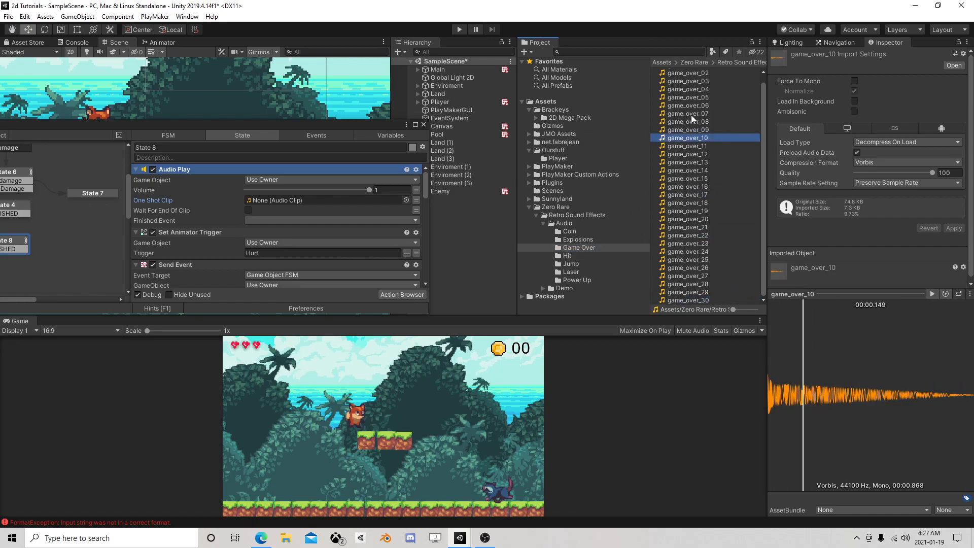
click(695, 82)
scroll(691, 155, up, 1)
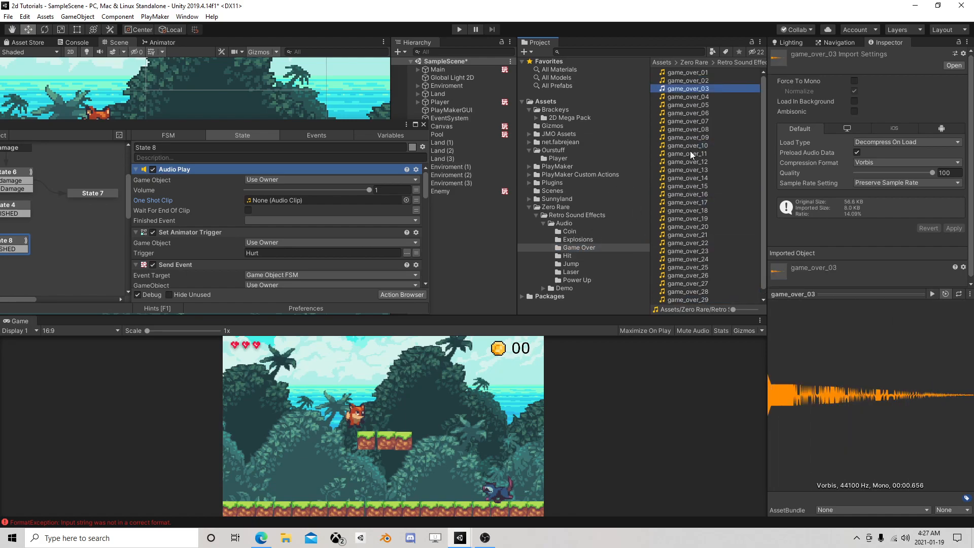
click(688, 81)
click(690, 74)
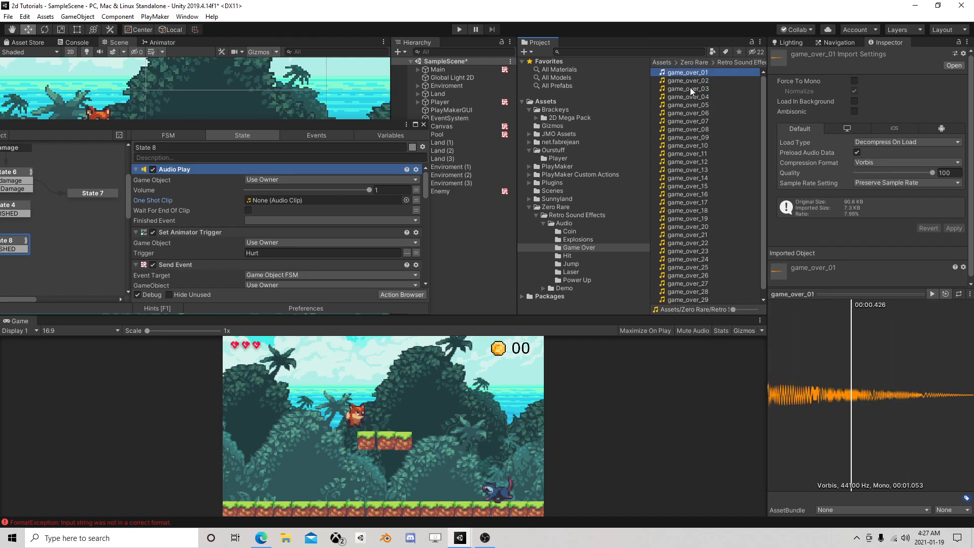
click(691, 91)
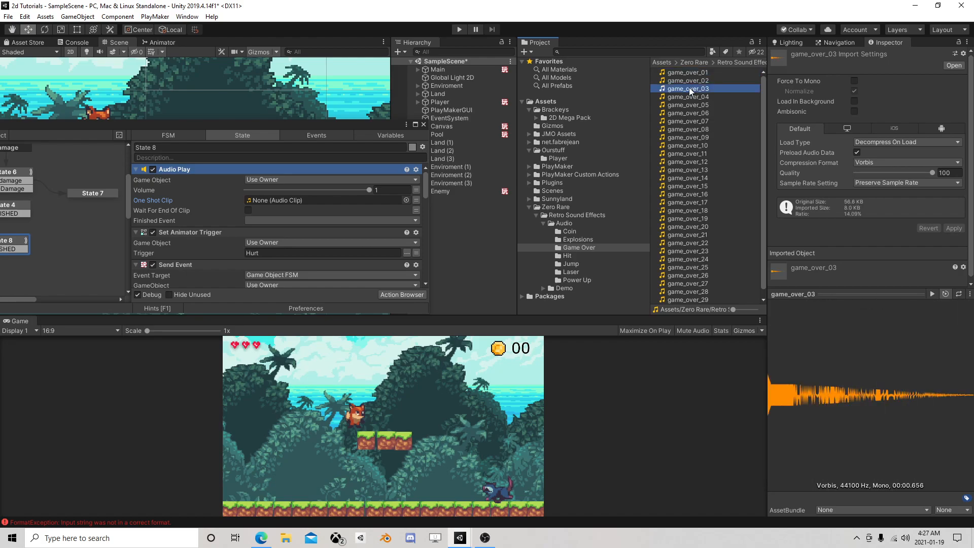
drag(689, 92, 326, 200)
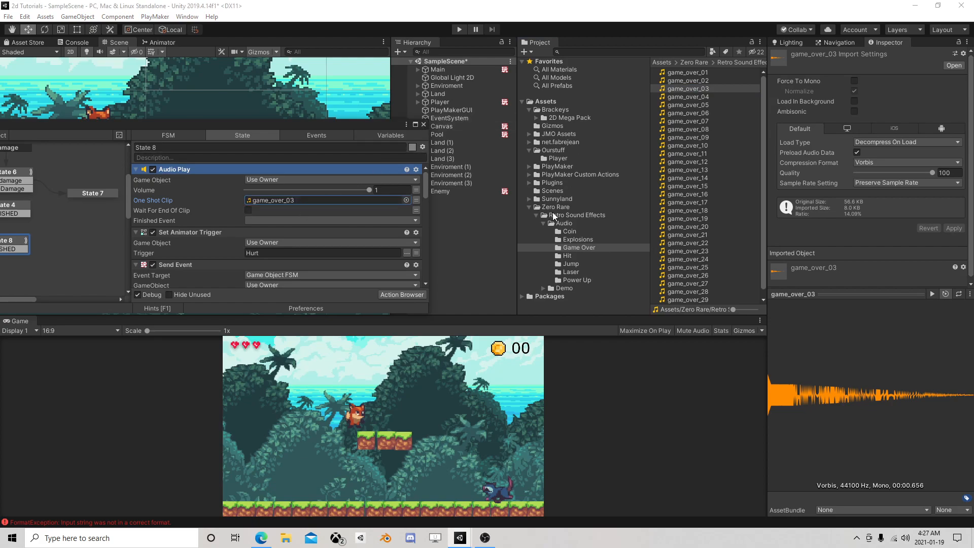
- Open the Hits folder of the CFX Prefabs in JMO Assets' Cartoon FX
click(530, 208)
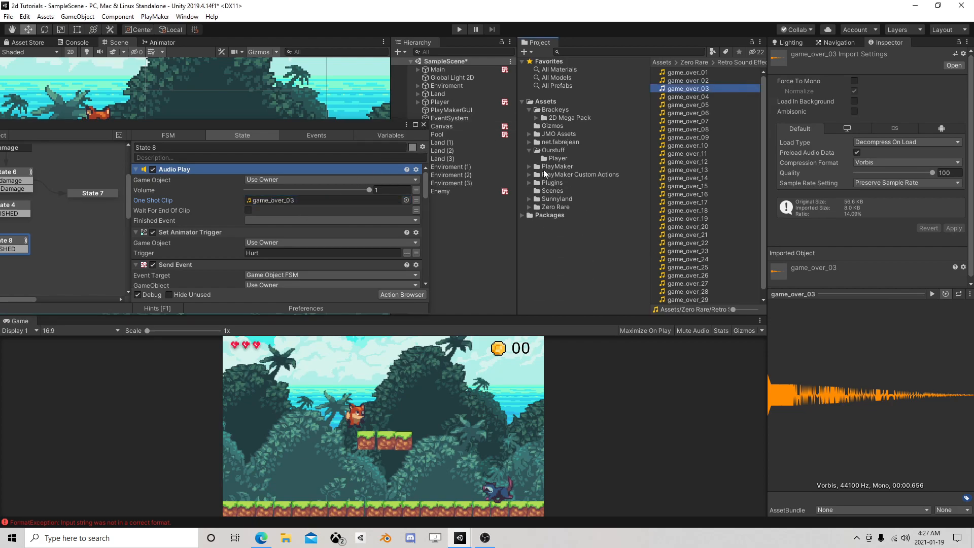
click(528, 133)
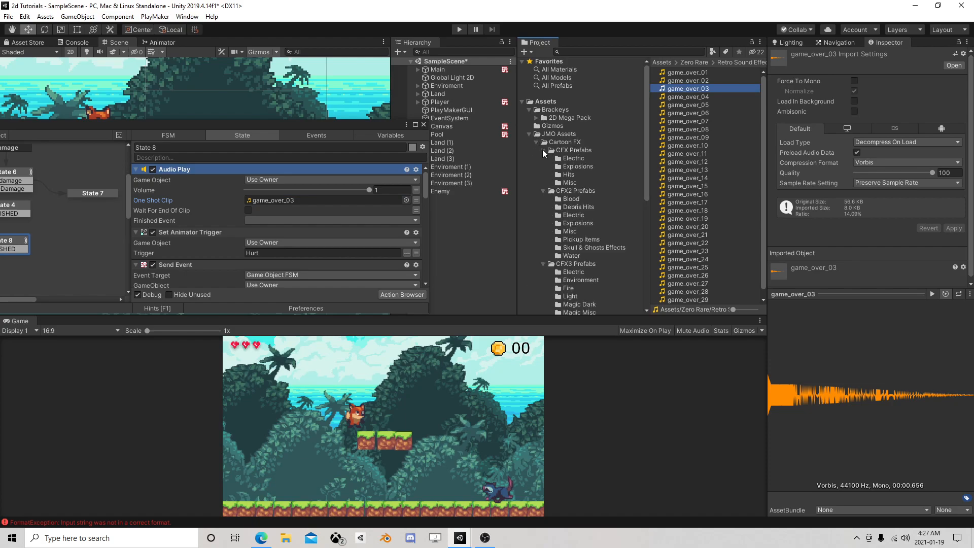
drag(375, 124, 528, 234)
click(568, 174)
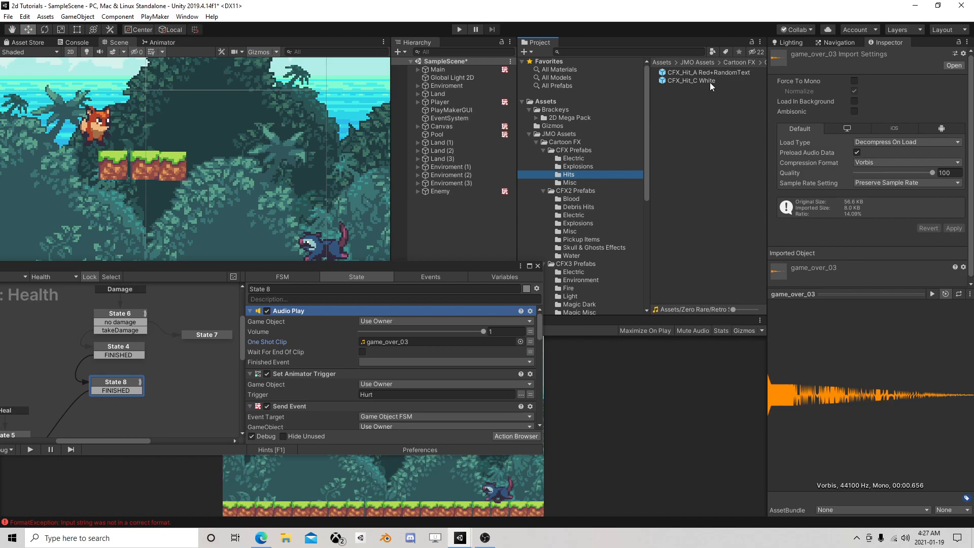
- Try out the CFX_Hit_A Red+RandomText and CFX_Hit_C White effects in the scene, deleting each one again
drag(714, 71, 205, 190)
click(456, 78)
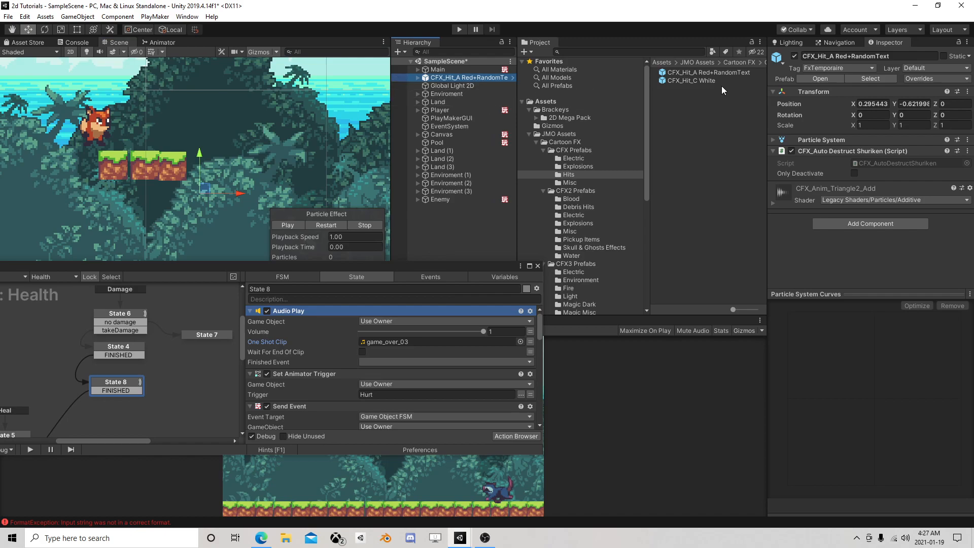
key(Delete)
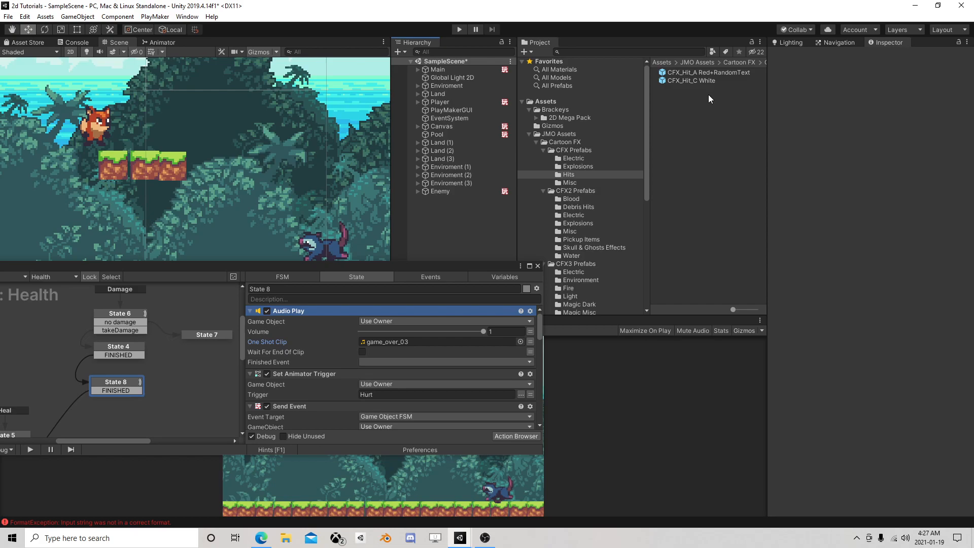
drag(703, 81, 239, 164)
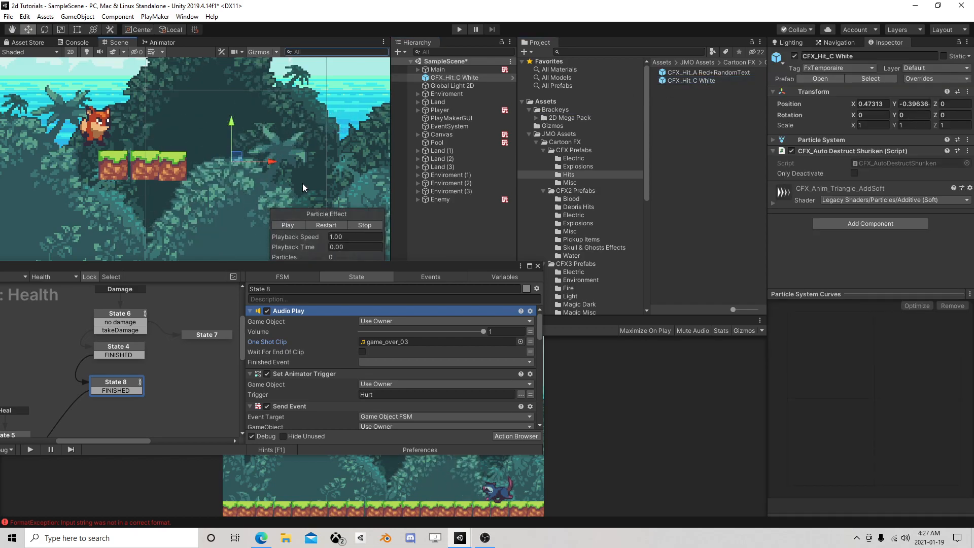
key(Delete)
- Close the PlayMaker editor and play-test the player running into the enemy
drag(455, 268, 557, 149)
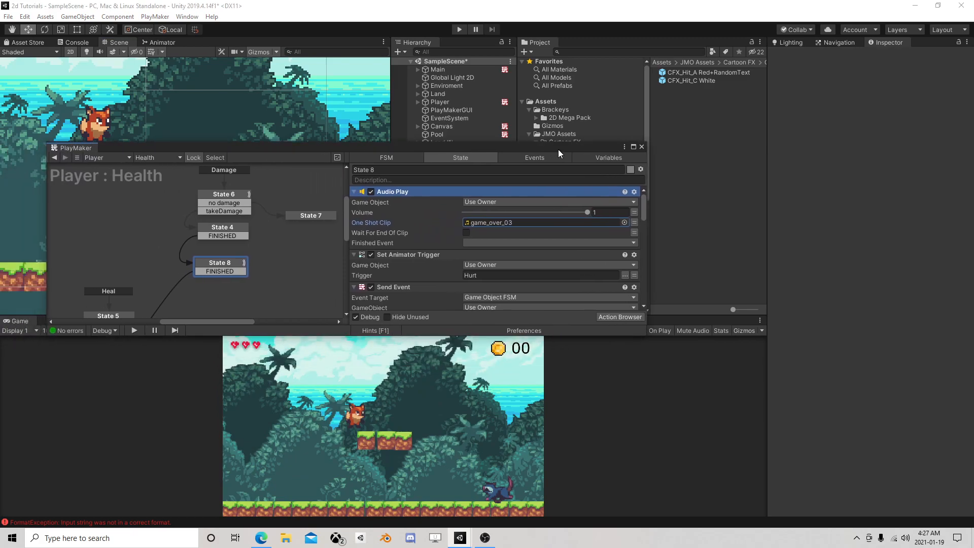
click(641, 146)
click(459, 29)
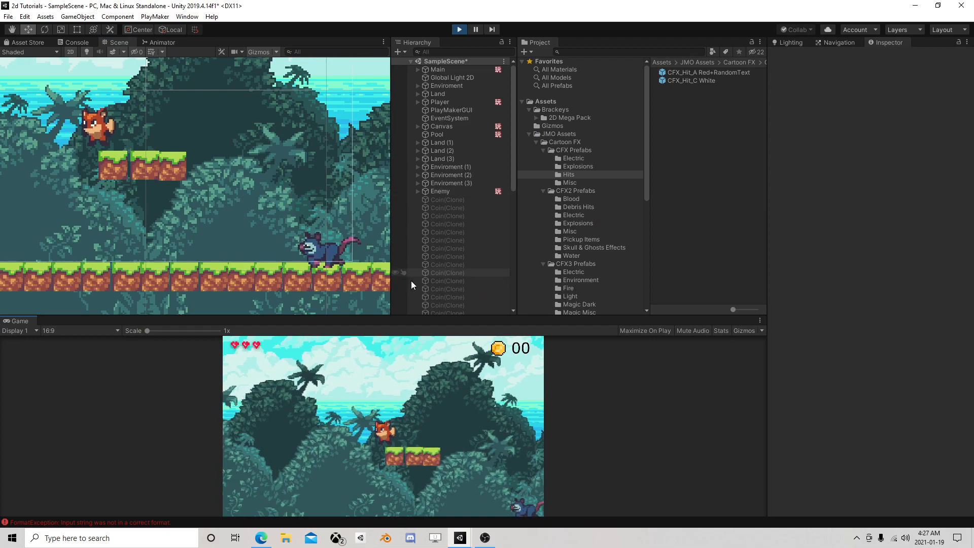
key(Right)
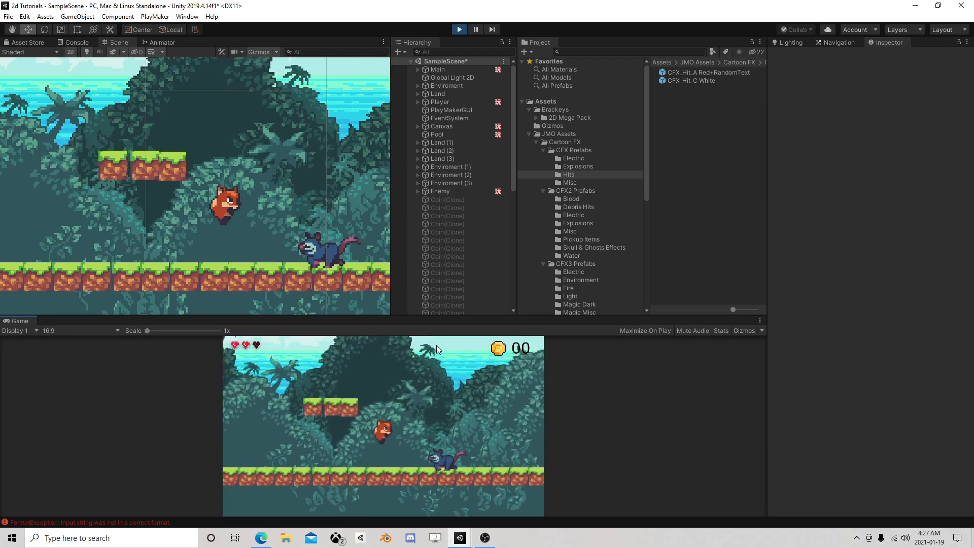
key(Right)
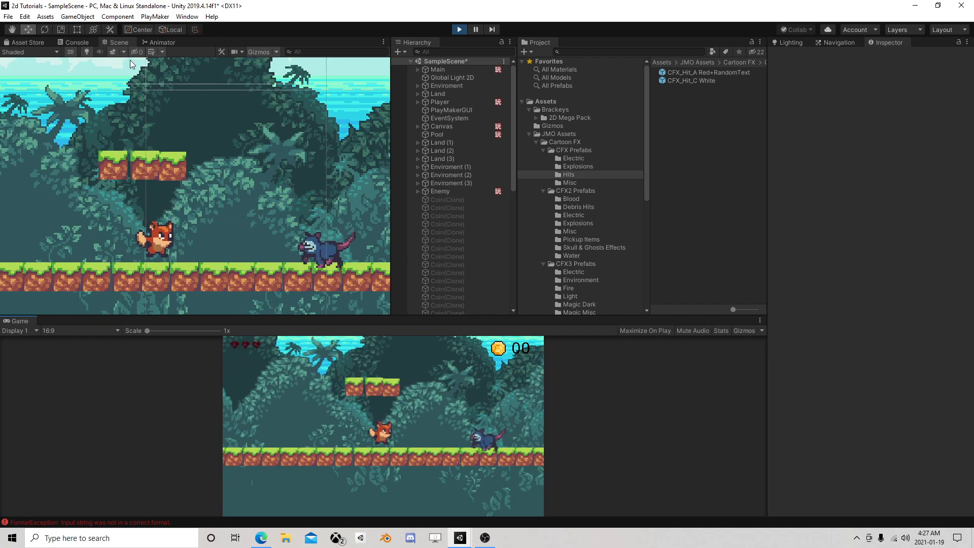
- Examine the player's Animator state graph in play mode while running into the enemy
click(162, 42)
click(425, 407)
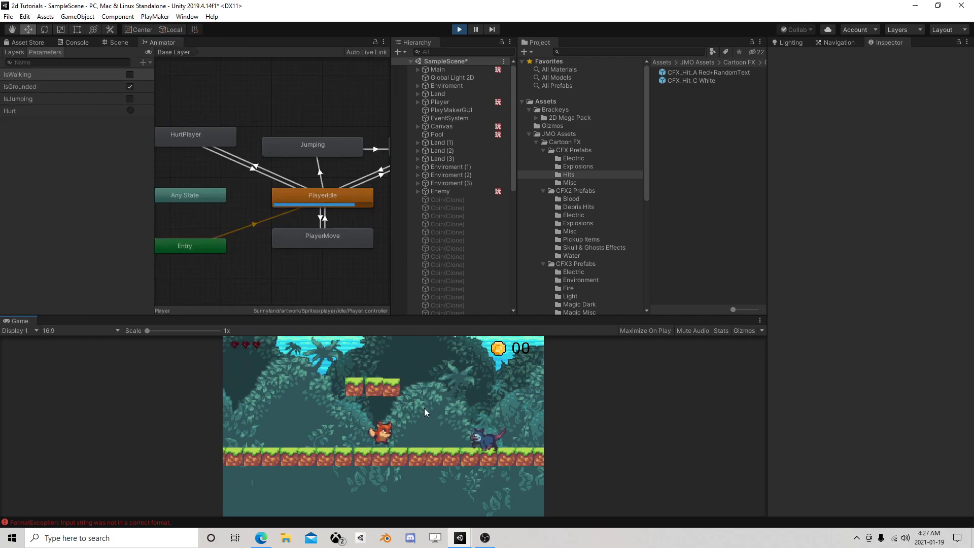
key(Right)
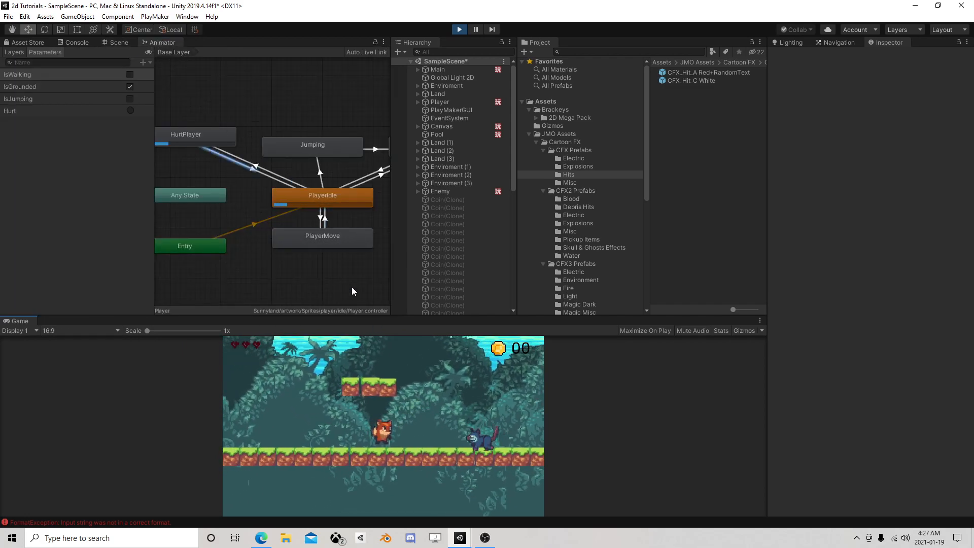
- Shift the PlayerIdle to HurtPlayer transition near the start of its timeline and retest the hurt animation in play mode
click(274, 175)
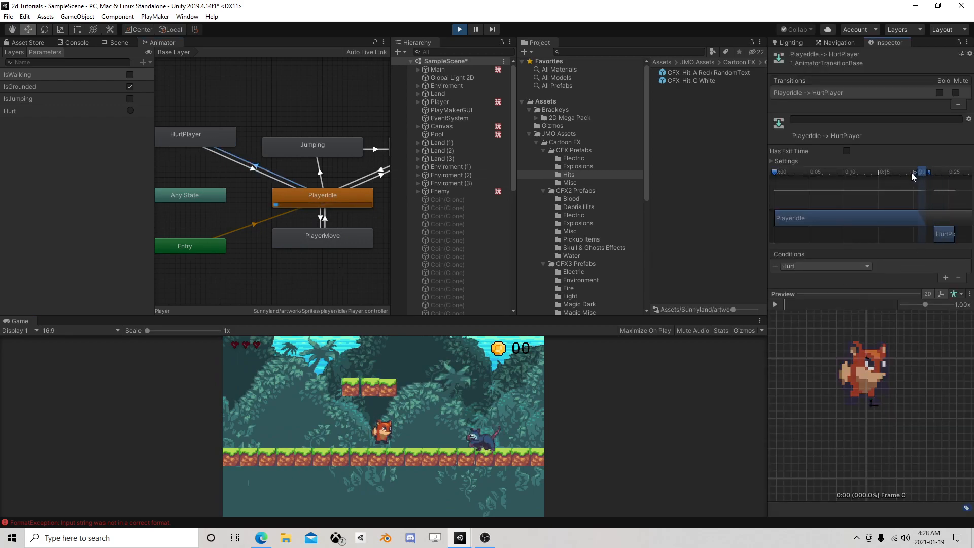
drag(933, 171, 792, 182)
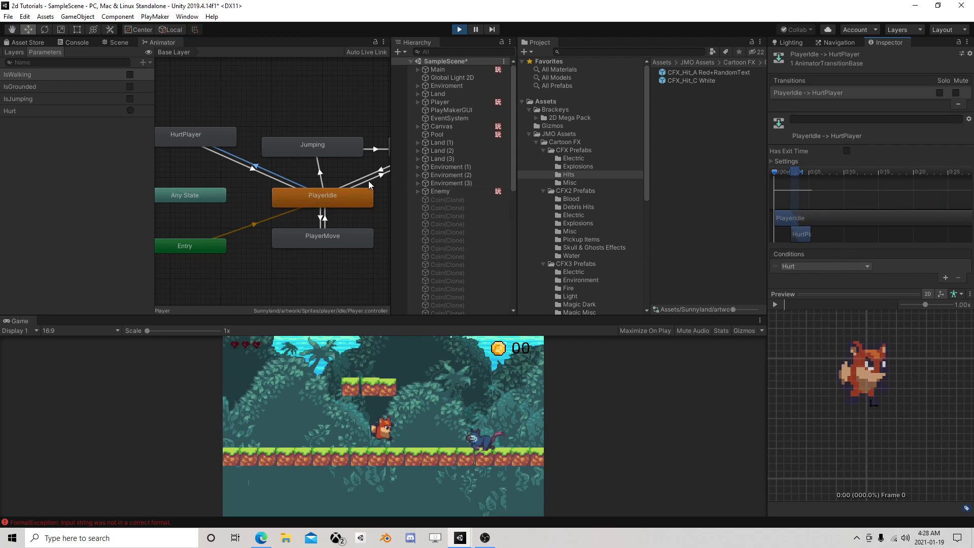
click(442, 102)
click(362, 417)
key(d)
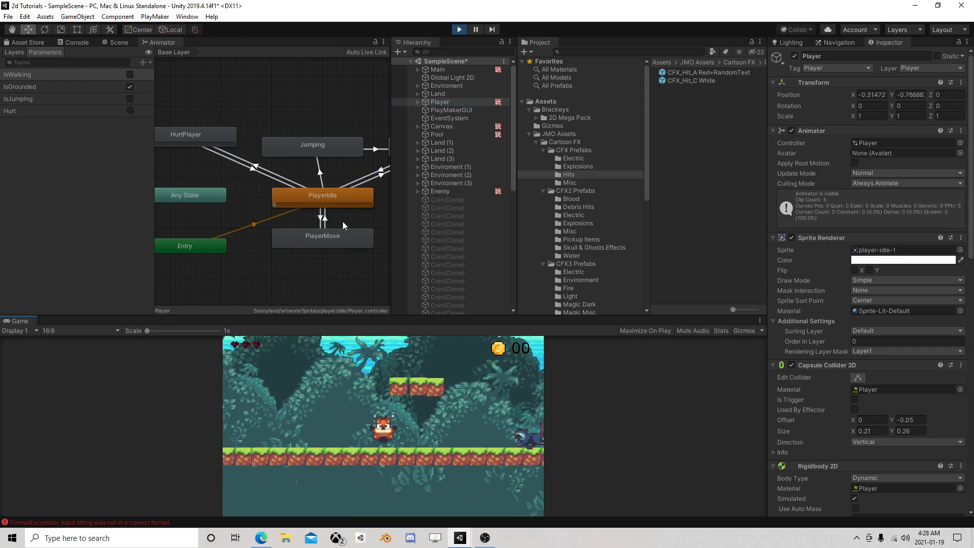
click(459, 29)
- Replace the PlayerIdle to HurtPlayer transition with one from Any State to HurtPlayer
click(247, 166)
key(Delete)
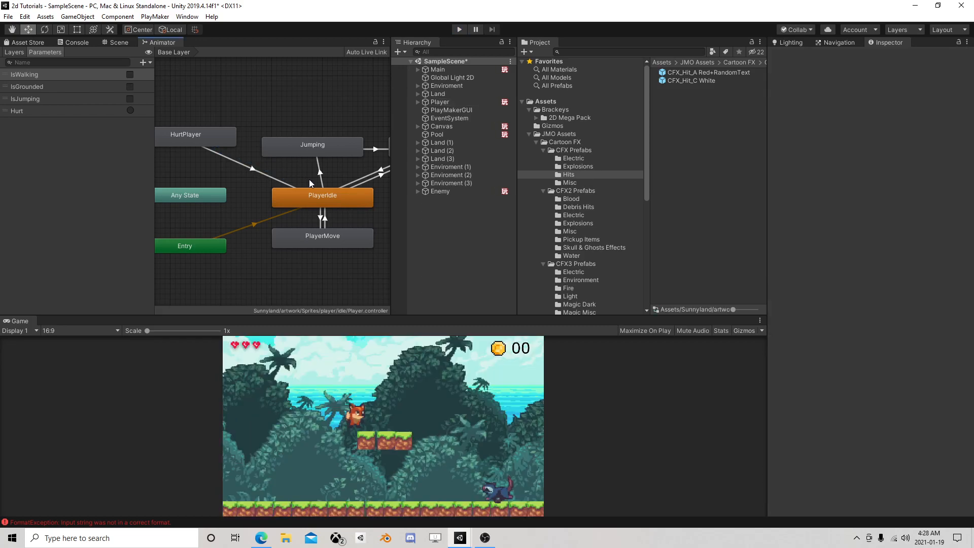
right_click(208, 198)
click(238, 204)
click(200, 145)
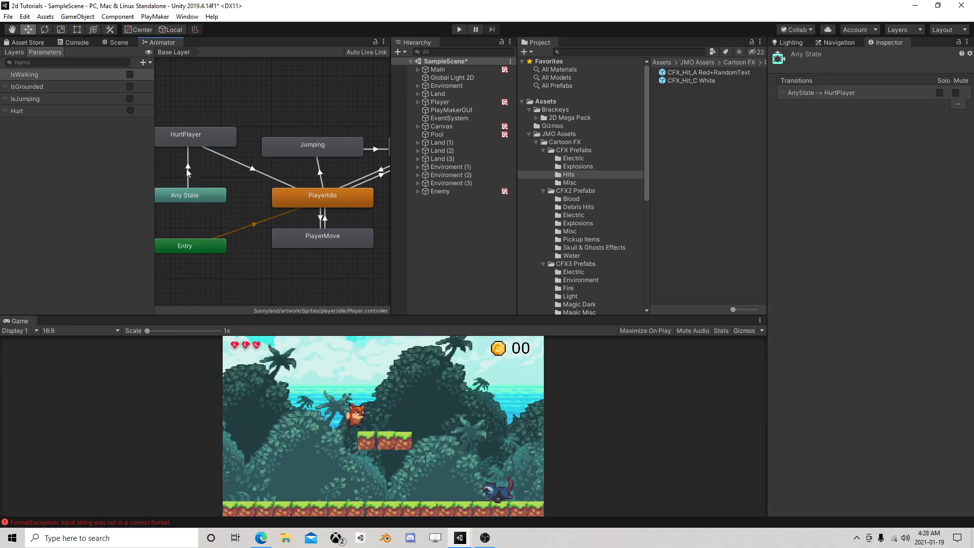
- Add the Hurt trigger as the condition of the Any State to HurtPlayer transition
click(187, 169)
scroll(904, 273, down, 3)
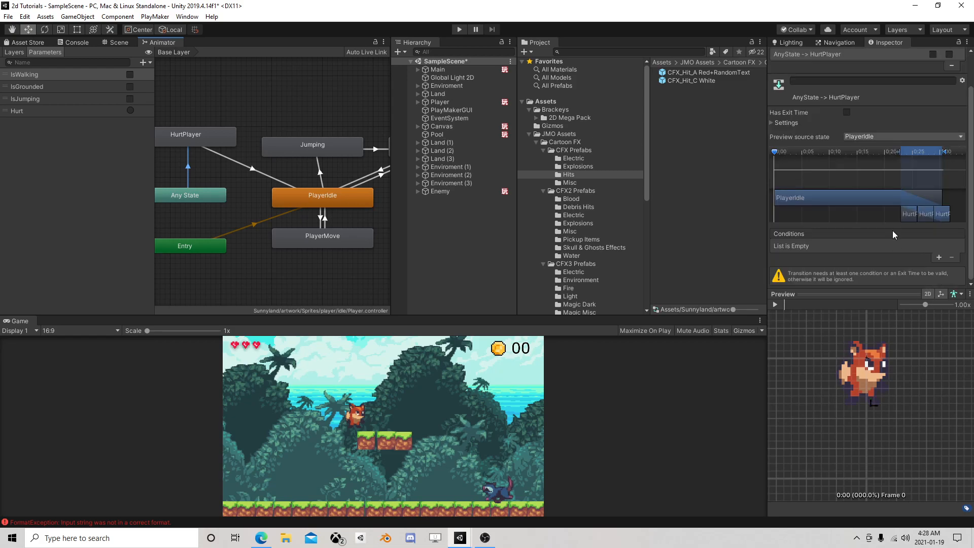
click(938, 257)
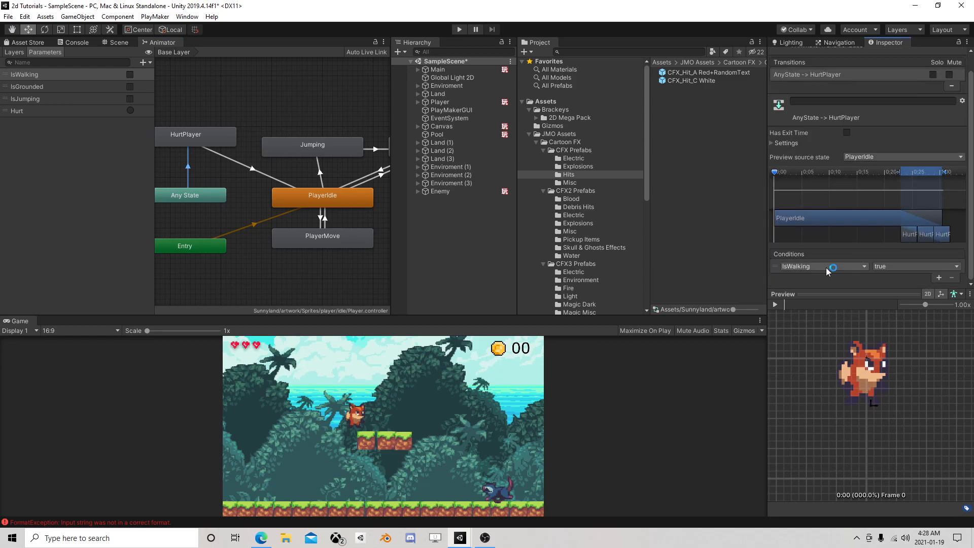
click(826, 266)
scroll(819, 313, down, 1)
click(826, 318)
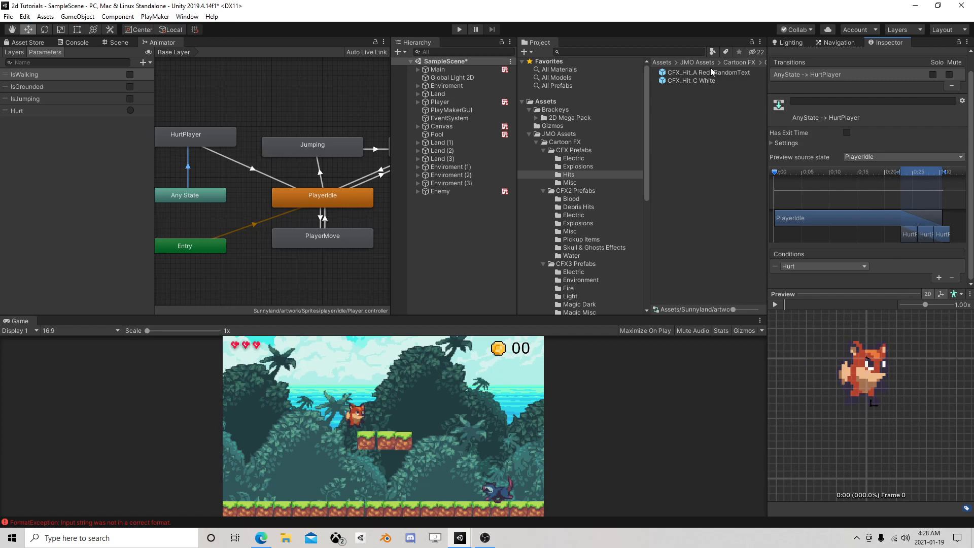
- Play-test the hurt animation by running the player into the enemy, and stop the game
click(459, 30)
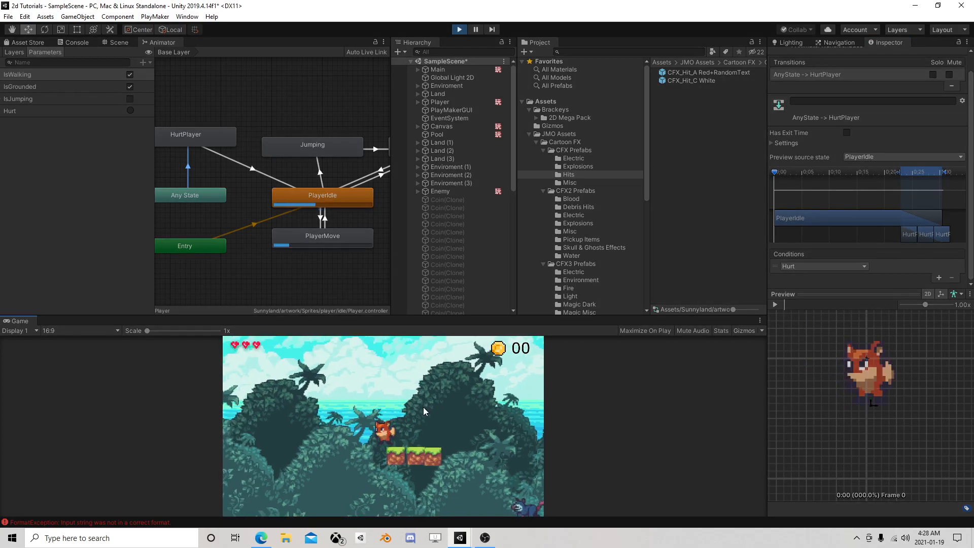
key(d)
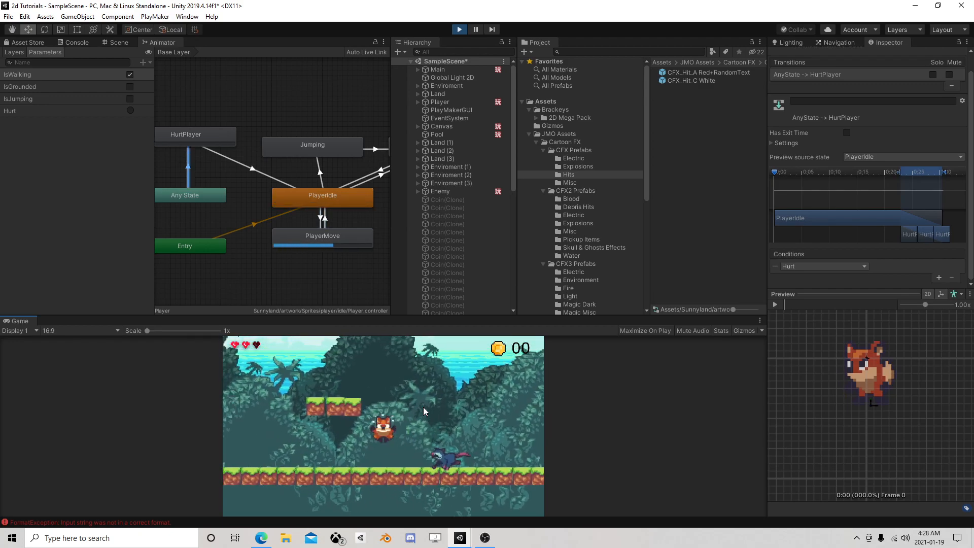
key(d)
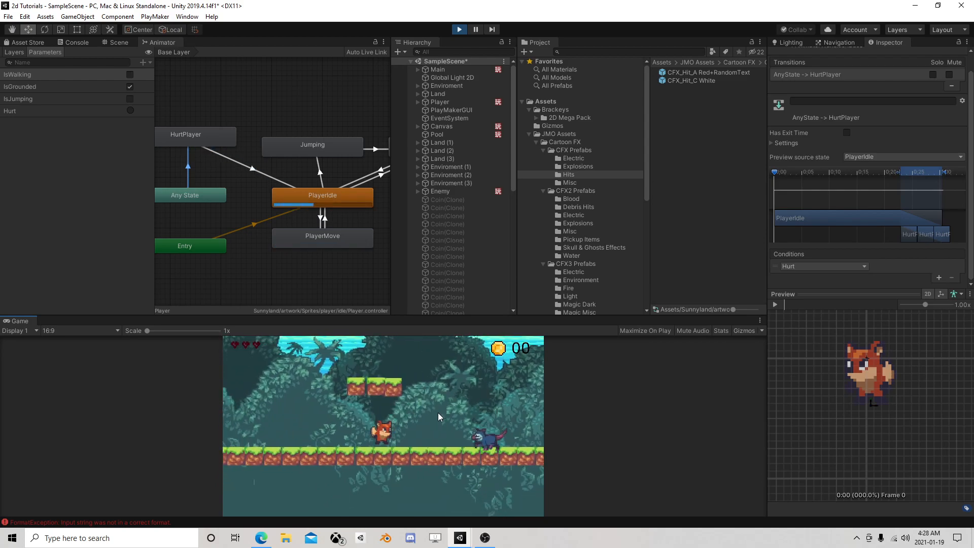
click(458, 29)
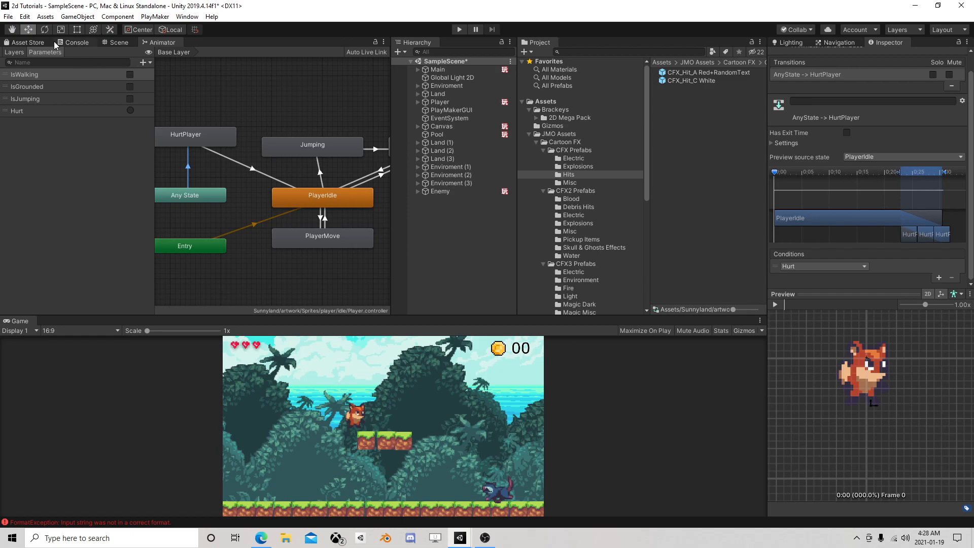
- Add the CFX_Hit_A Red+RandomText prefab as a child of Player in the scene
click(114, 41)
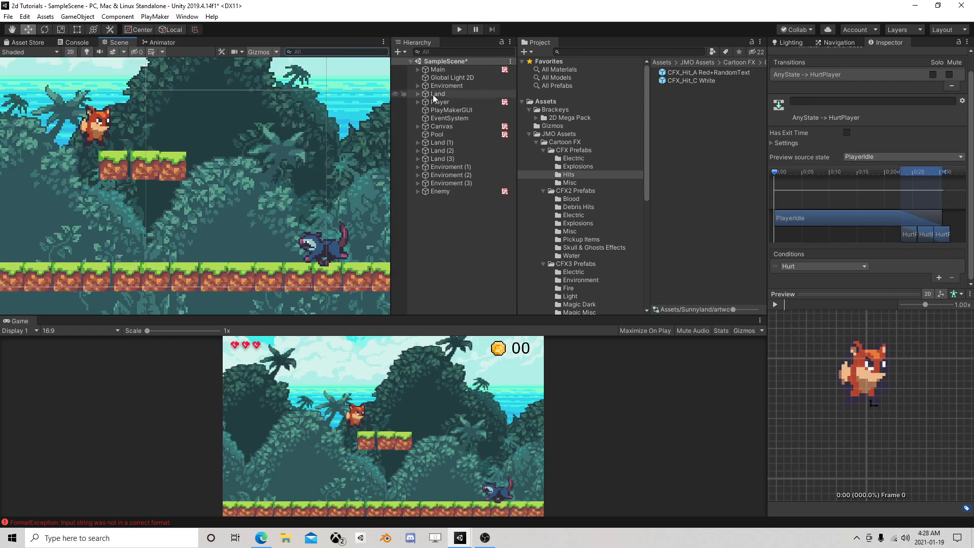
click(446, 102)
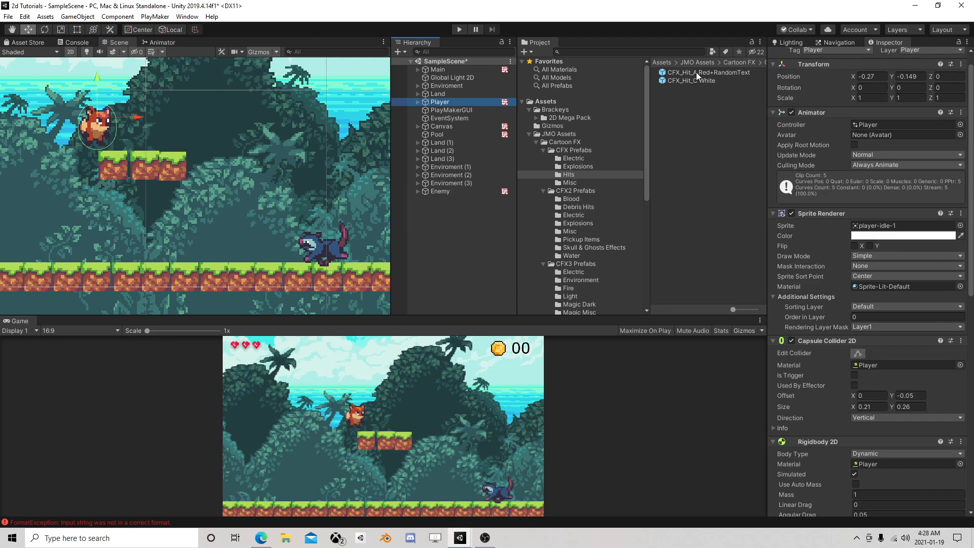
drag(696, 72, 448, 101)
scroll(163, 123, down, 1)
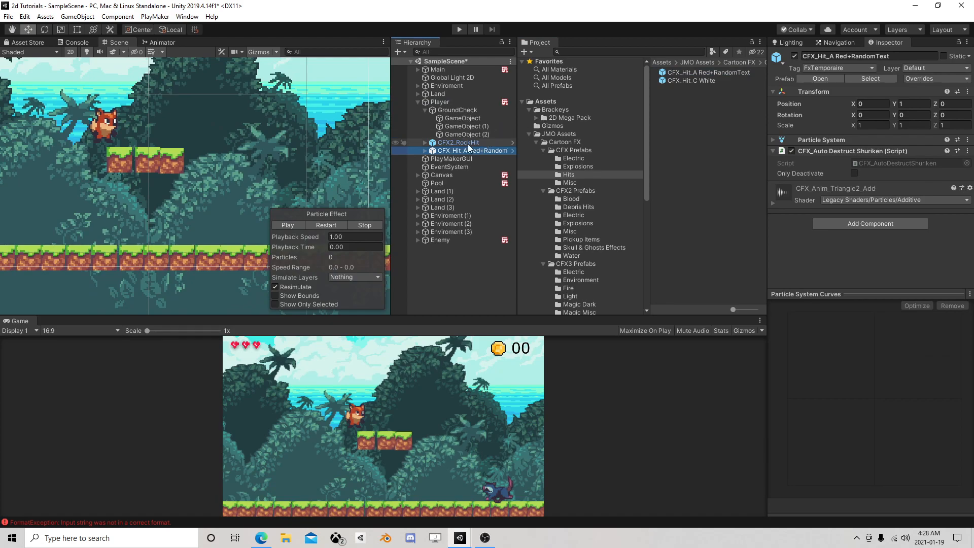
- Remove the CFX_Auto Destruct Shuriken script from the hit effect and disable Play On Awake in its Particle System
right_click(856, 153)
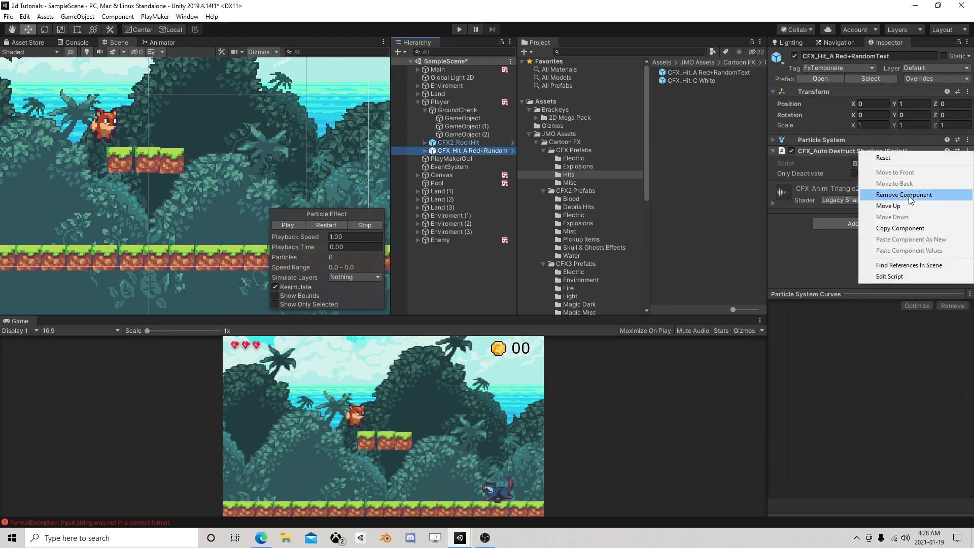
click(909, 195)
click(773, 139)
scroll(814, 207, down, 3)
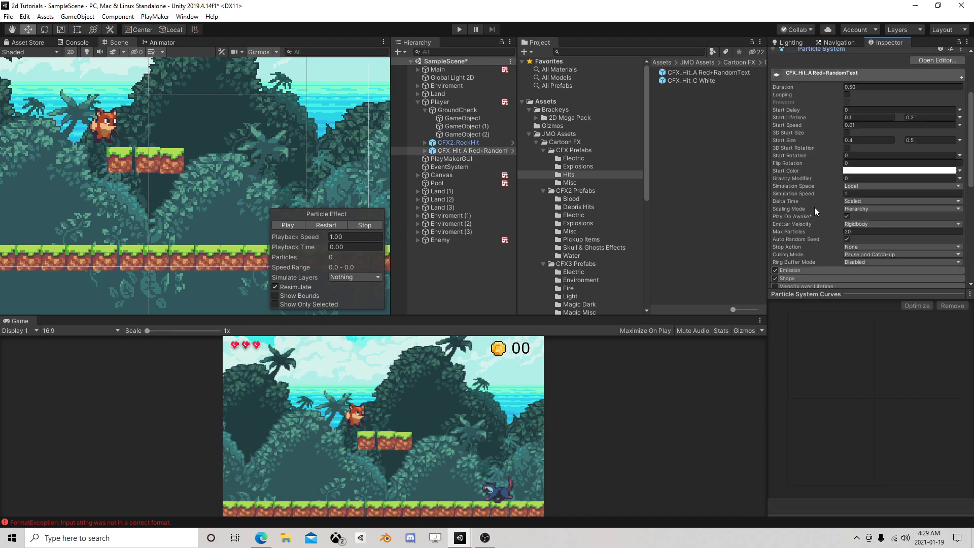
click(846, 216)
scroll(828, 155, up, 5)
- Set the hit effect's Y position to 0 and replay the particles to check their placement
click(320, 225)
scroll(257, 141, down, 3)
click(905, 103)
text(0)
click(335, 223)
click(335, 224)
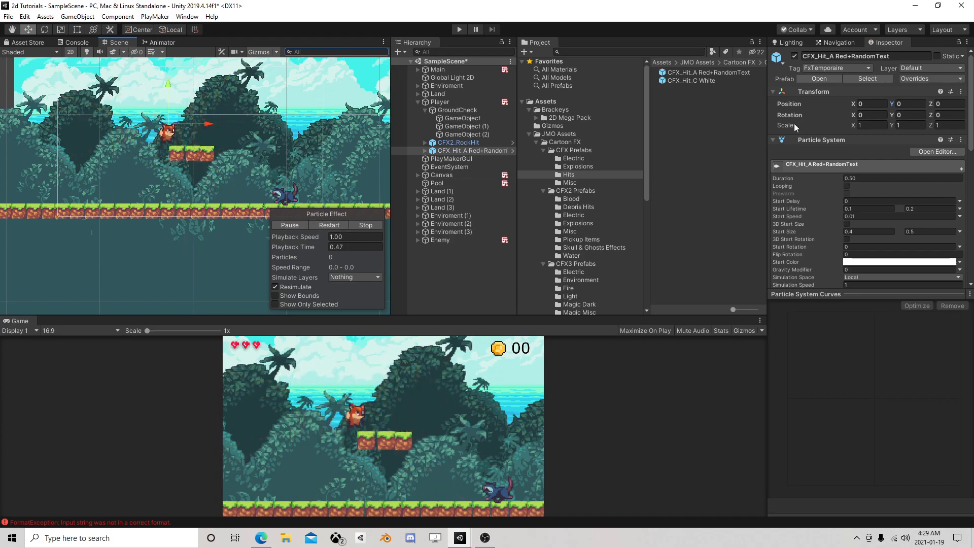
- Scale the hit effect to 0.3 on X, Y and Z and preview the particles
click(877, 125)
text(.3)
click(909, 126)
text(0.3)
click(328, 224)
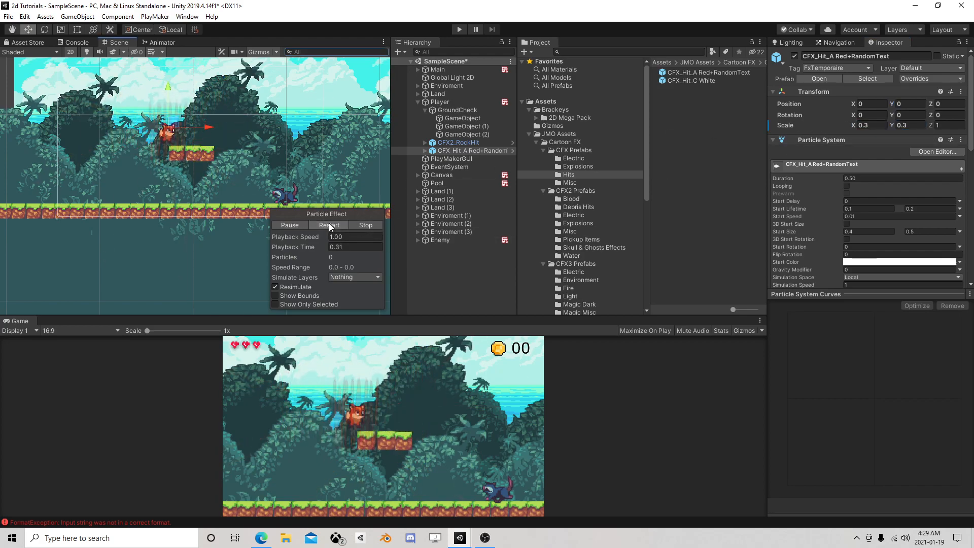
click(943, 126)
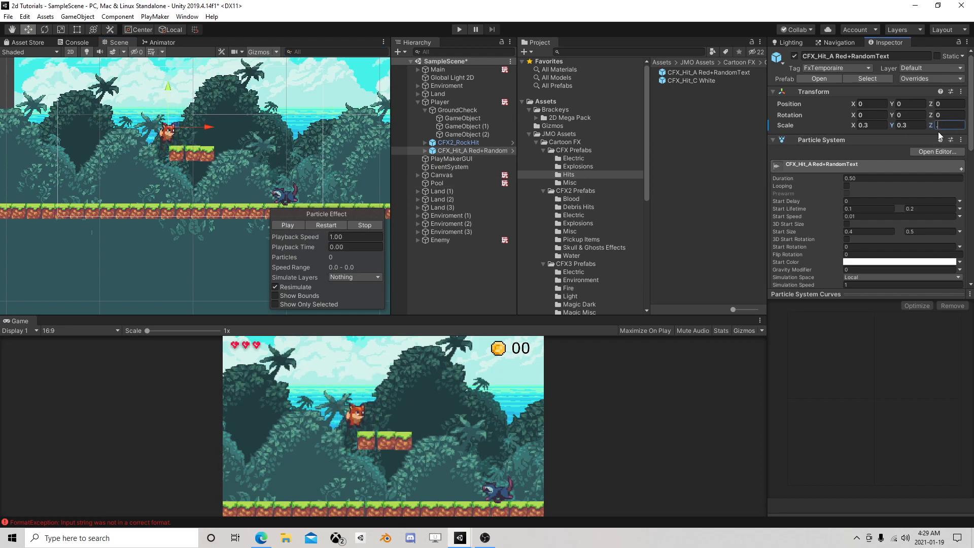
click(327, 224)
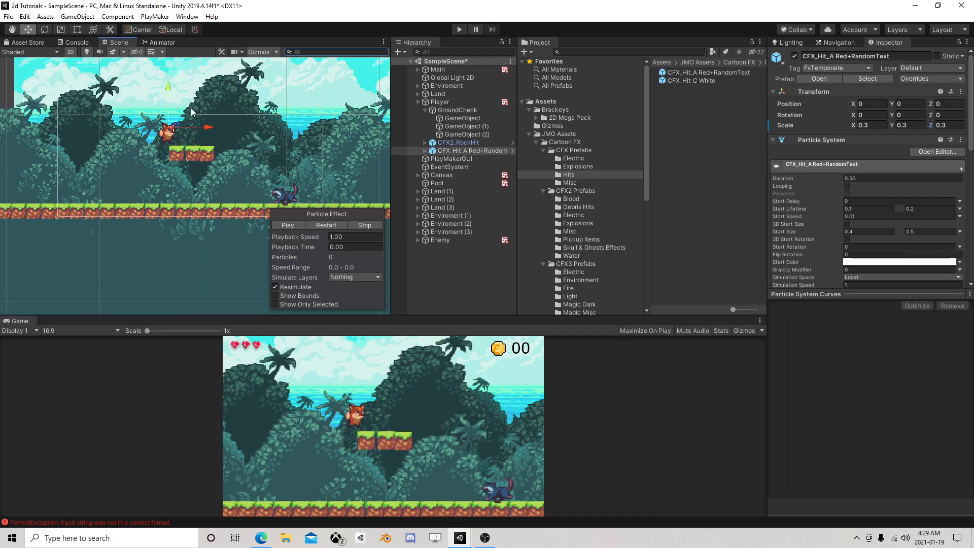
- Move the hit effect down to about Y -0.055 and replay the particles several times
drag(171, 89, 175, 96)
click(325, 225)
click(324, 225)
click(325, 225)
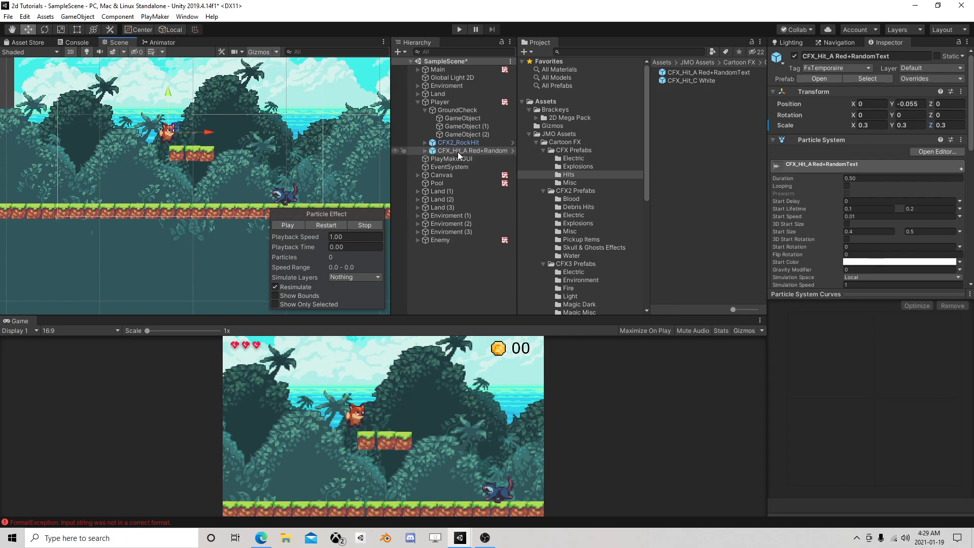
- Open the Player's Health FSM and select State 4, the state reached by the takeDamage event
click(433, 102)
scroll(800, 305, down, 10)
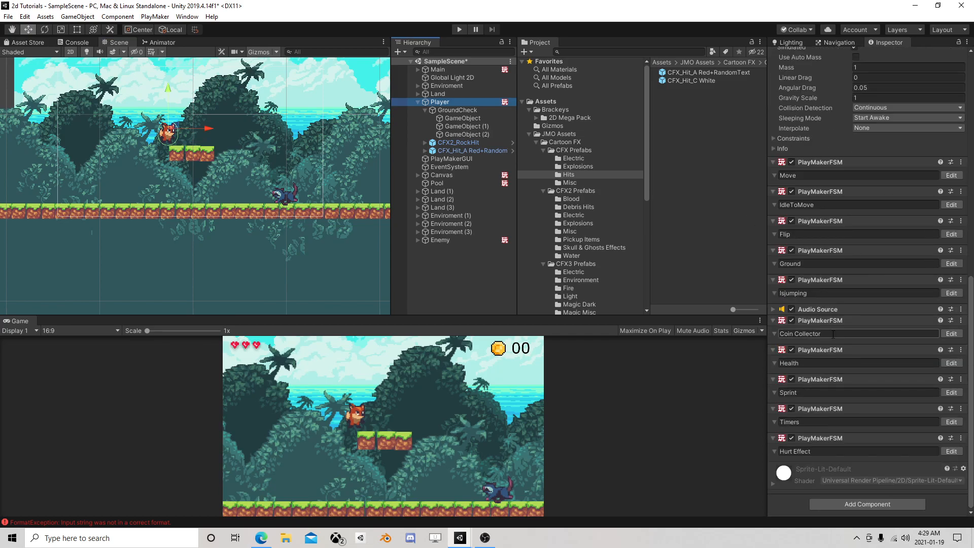
click(951, 363)
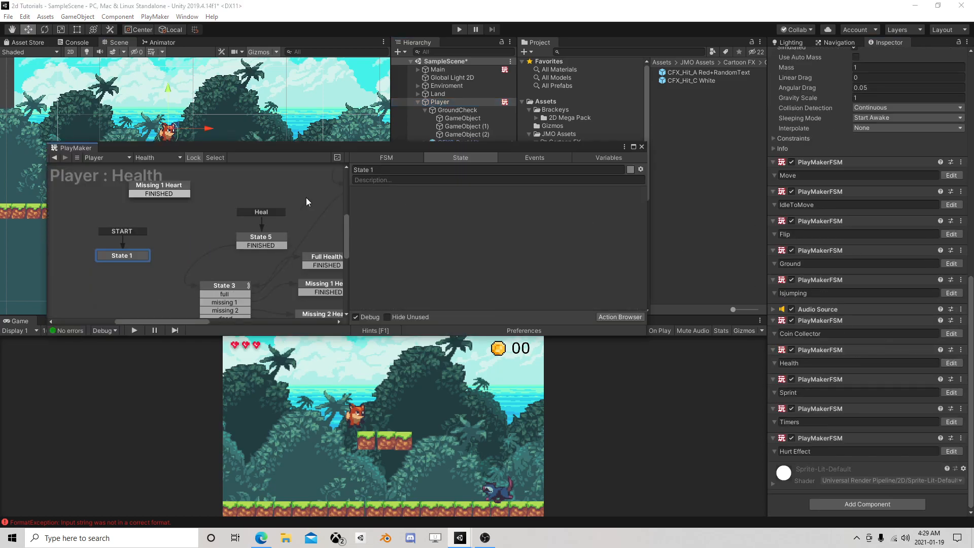
middle_drag(298, 201, 184, 247)
middle_drag(285, 209, 229, 246)
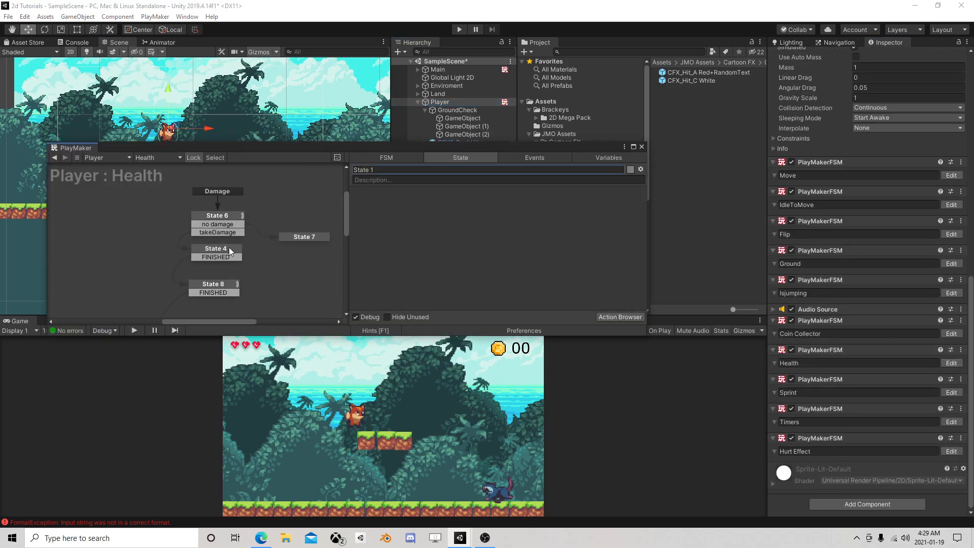
click(227, 248)
scroll(377, 261, down, 3)
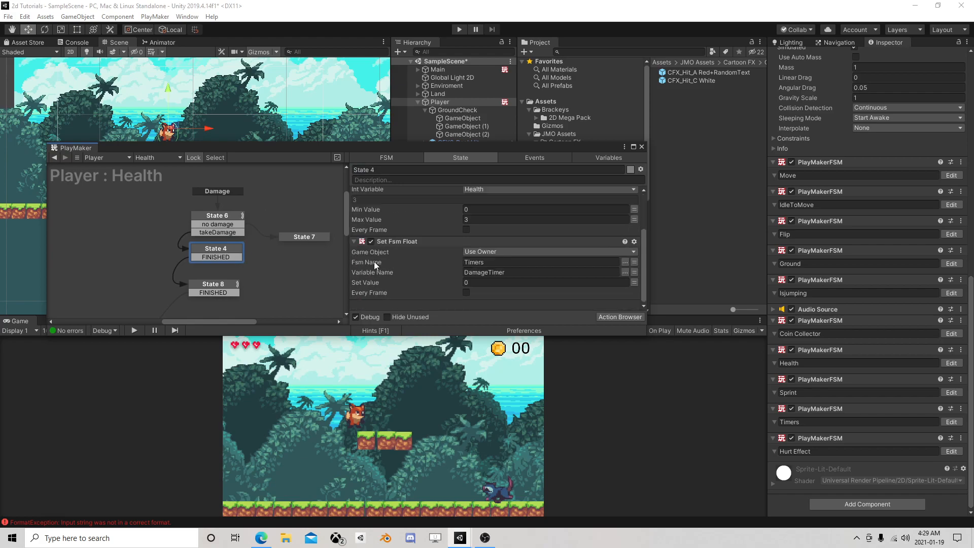
- Add a Particle System Play action to State 4 that targets CFX_Hit_A Red+RandomText, and close the FSM editor
drag(502, 149, 372, 192)
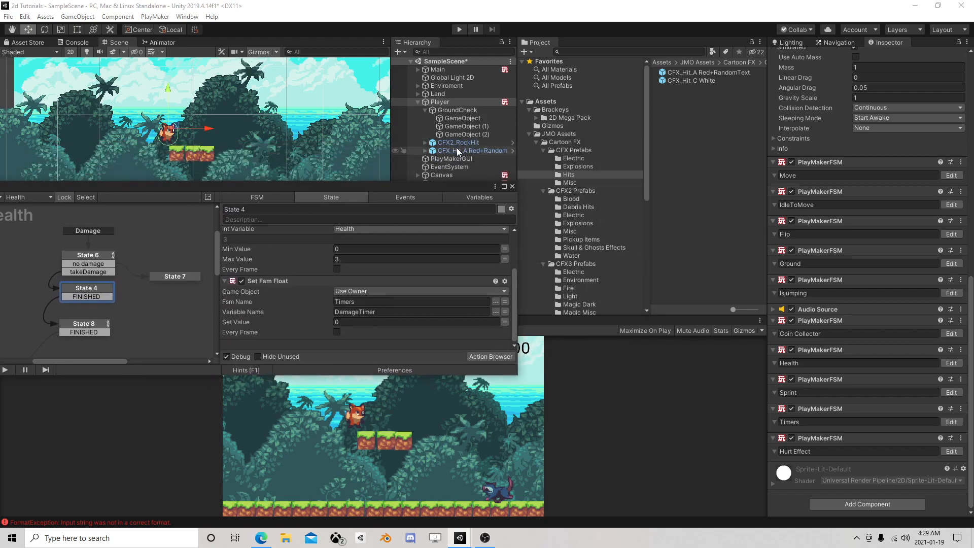
click(456, 151)
scroll(811, 193, up, 10)
drag(820, 140, 264, 263)
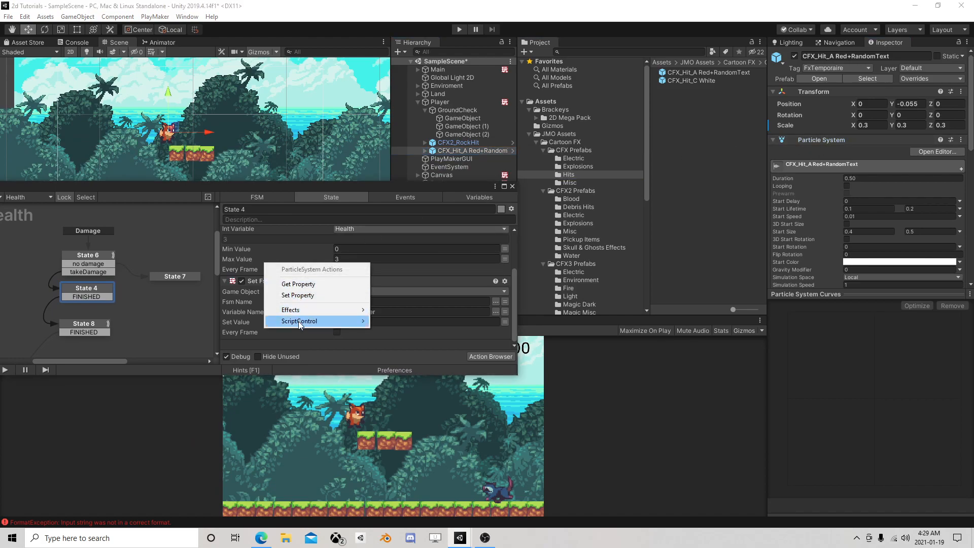
mouse_move(316, 310)
click(403, 309)
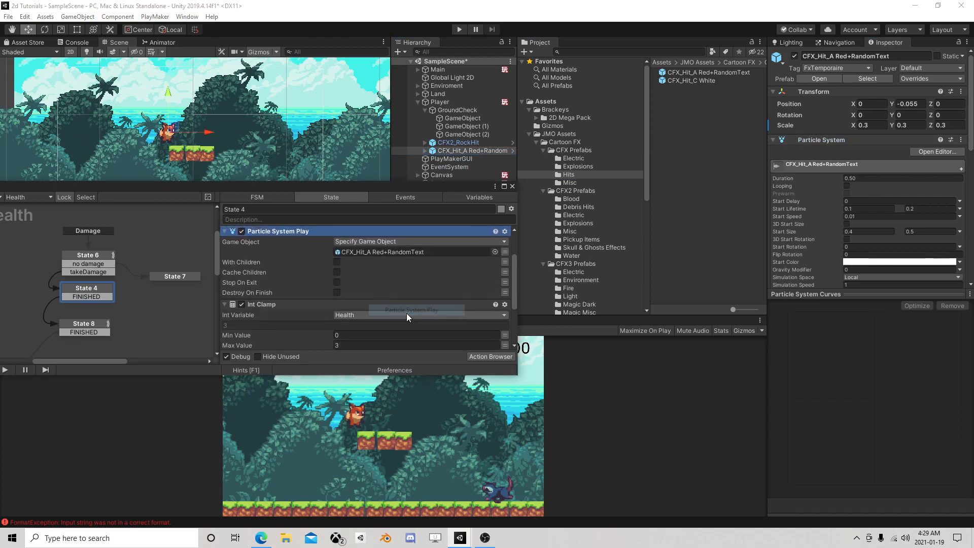
click(513, 186)
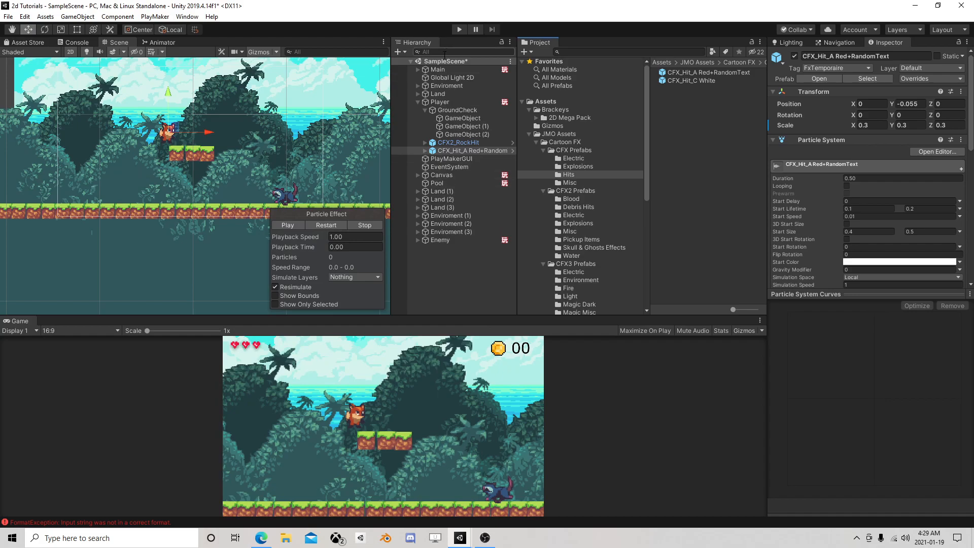
- Play-test the game by moving and jumping the player into the enemy to check the hit particles, and stop the game
click(458, 30)
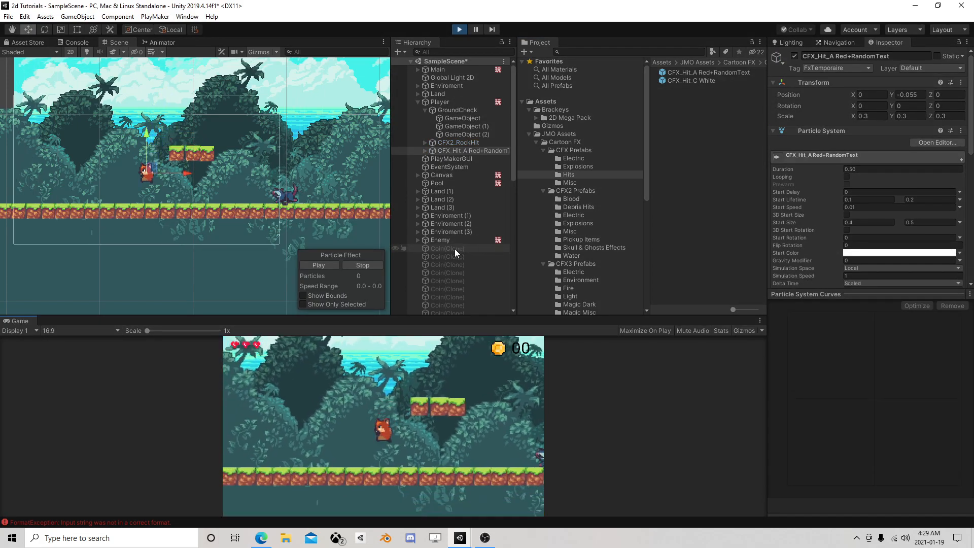
key(d)
key(a)
key(d)
key(space)
key(a)
key(d)
key(space)
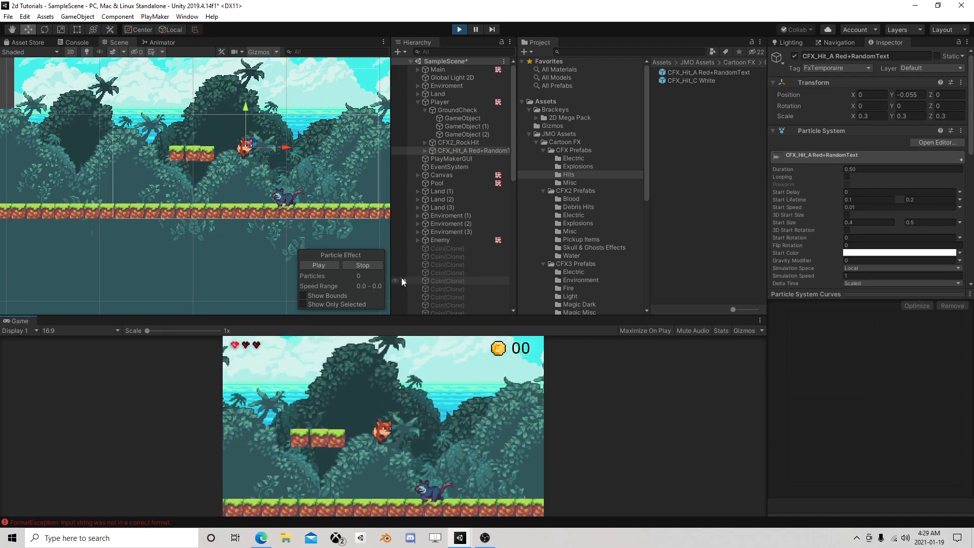
key(d)
key(space)
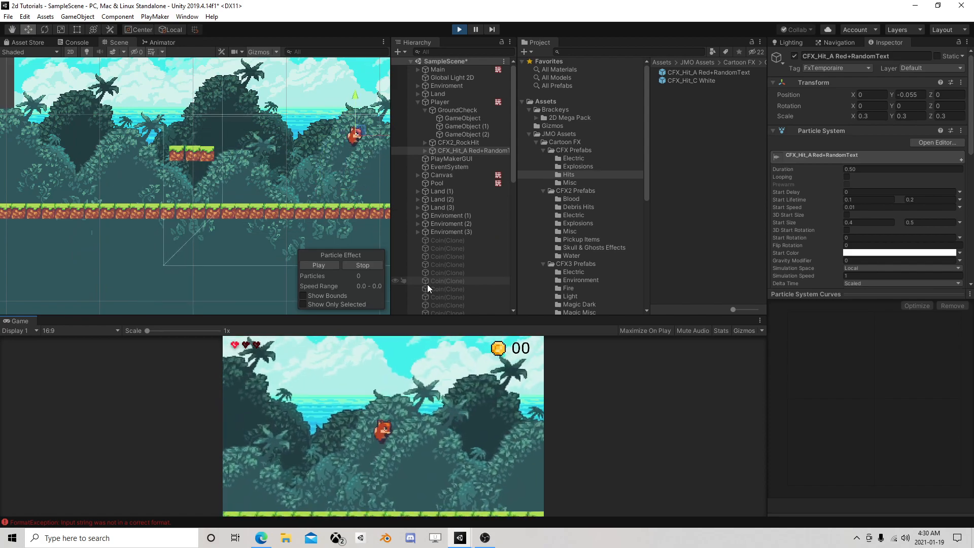
click(459, 28)
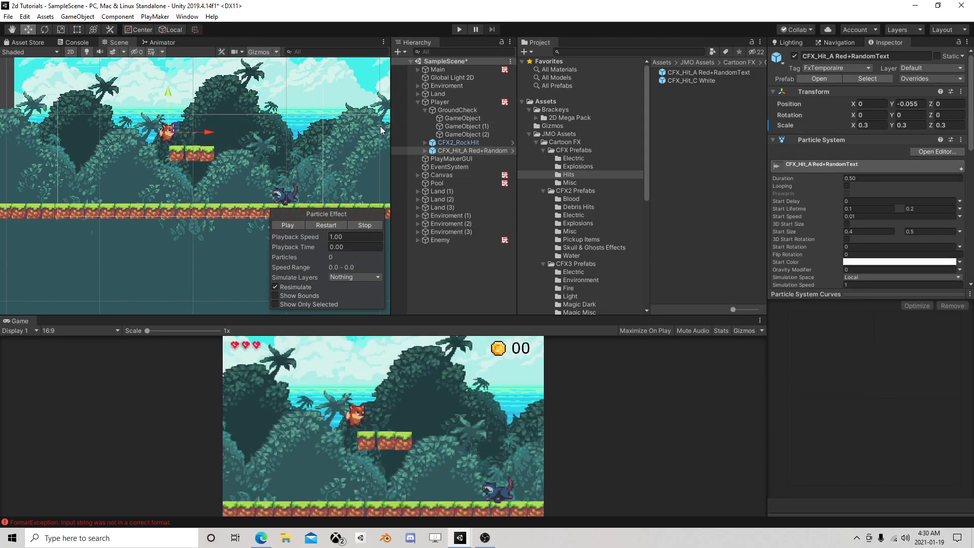
- Save the scene and collapse the Player's GroundCheck children
click(9, 17)
click(22, 60)
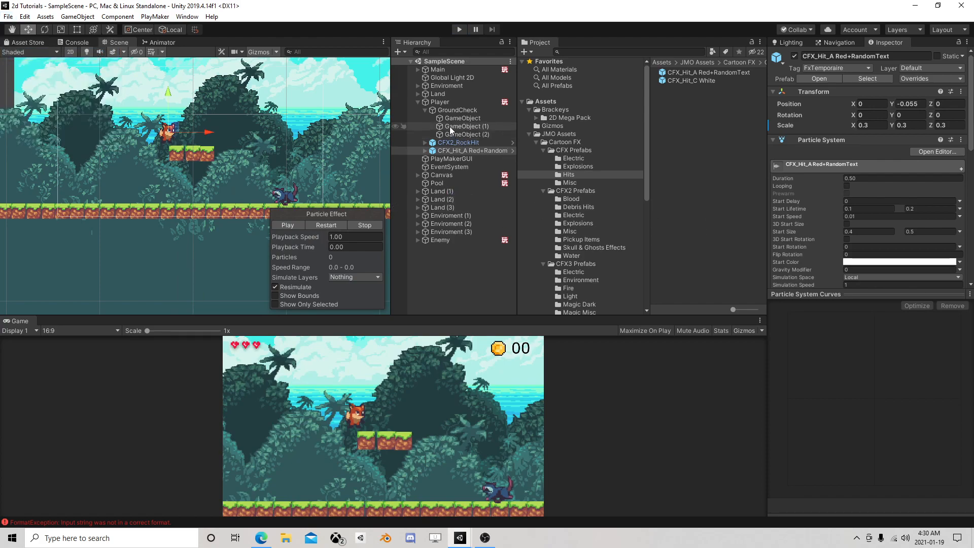
click(425, 110)
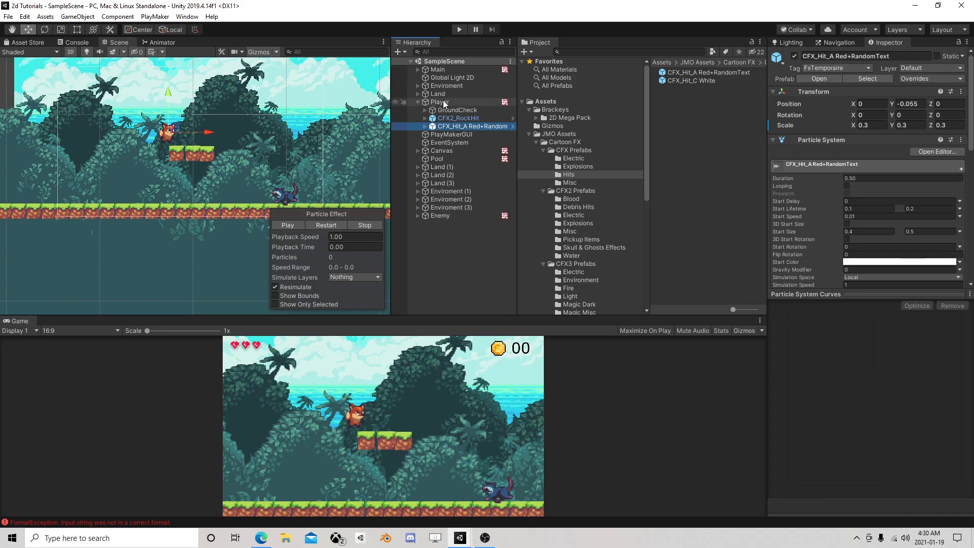
- Try tinting the Player's Sprite Renderer color, returning it to white before closing the color picker
click(442, 102)
scroll(853, 326, down, 10)
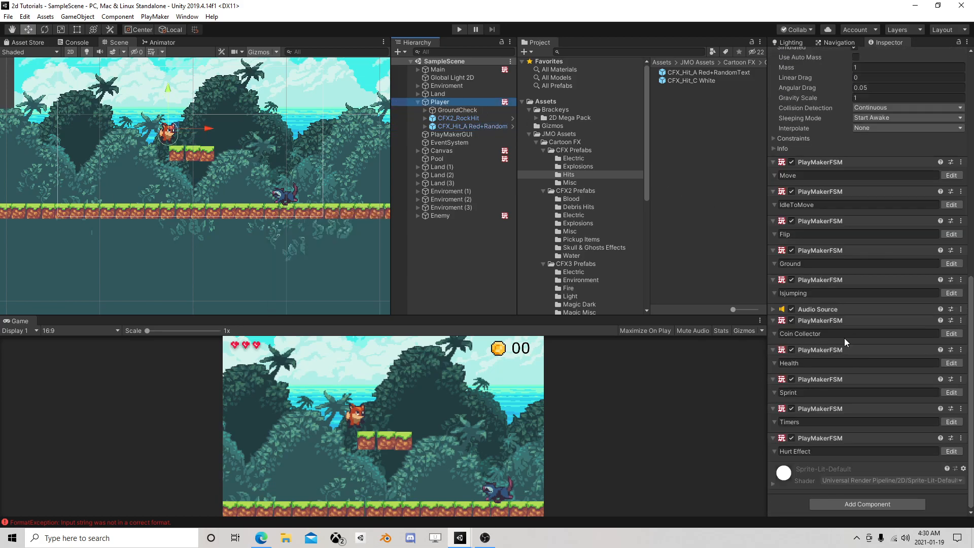
click(951, 451)
scroll(827, 257, up, 9)
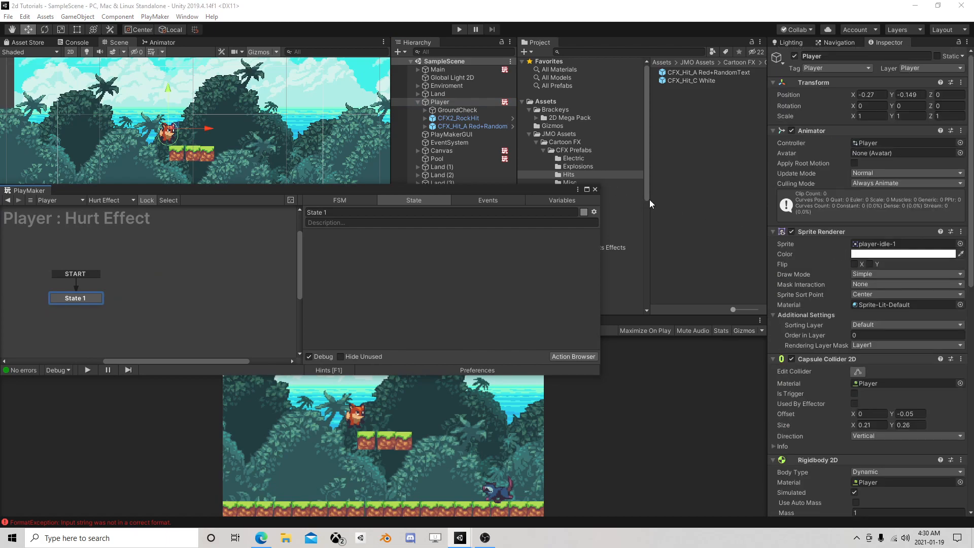
click(596, 188)
click(869, 254)
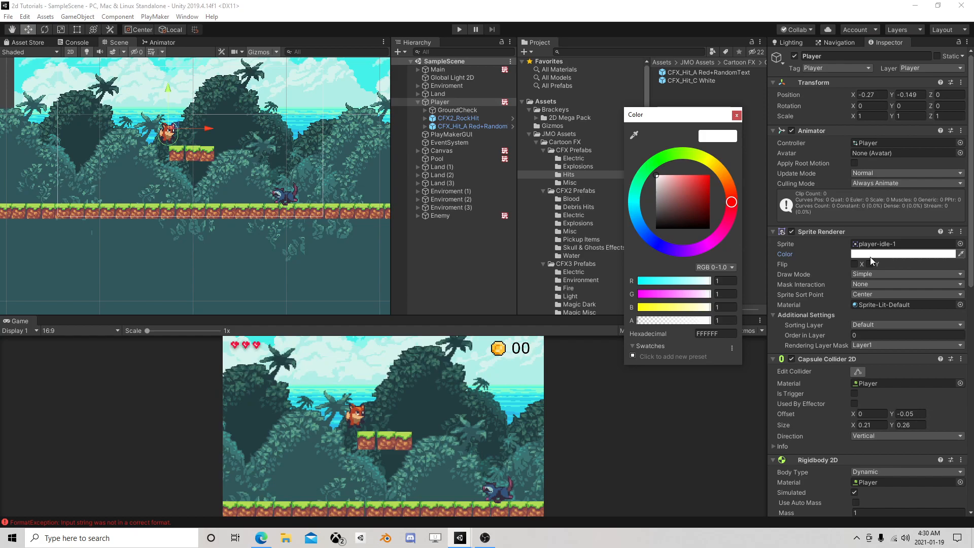
mouse_move(688, 184)
mouse_down()
mouse_move(720, 170)
mouse_move(598, 158)
mouse_move(753, 155)
mouse_move(575, 151)
mouse_move(805, 146)
mouse_move(526, 127)
mouse_up()
click(736, 116)
- Open the Player's Hurt Effect FSM and add a Set Sprite Color action from the Sprite Renderer to State 1
scroll(862, 375, down, 15)
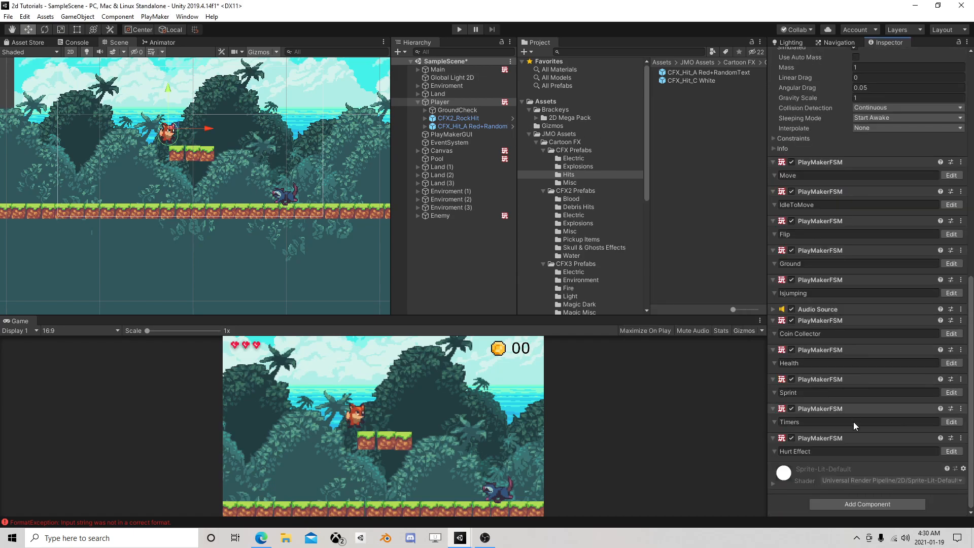
click(950, 451)
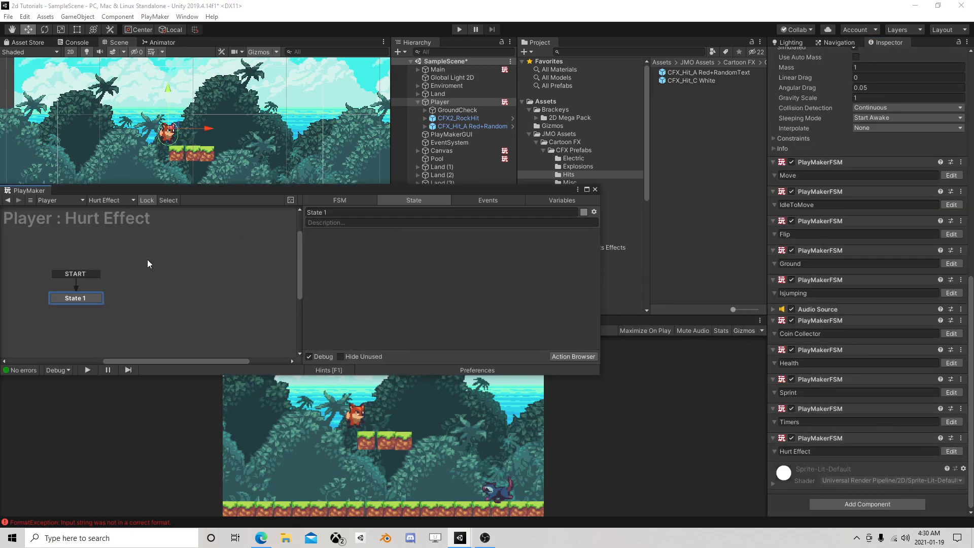
drag(83, 297, 94, 268)
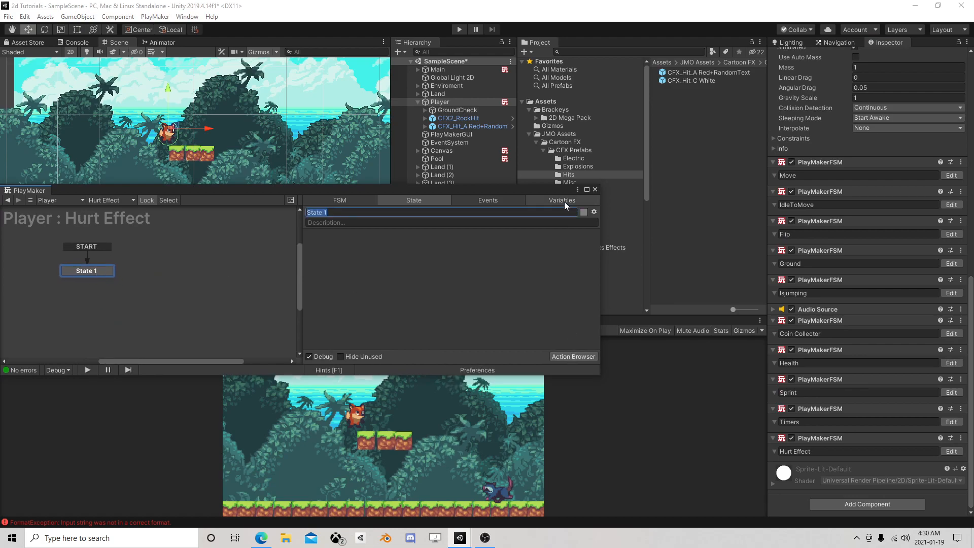
scroll(785, 334, up, 12)
drag(822, 153, 374, 266)
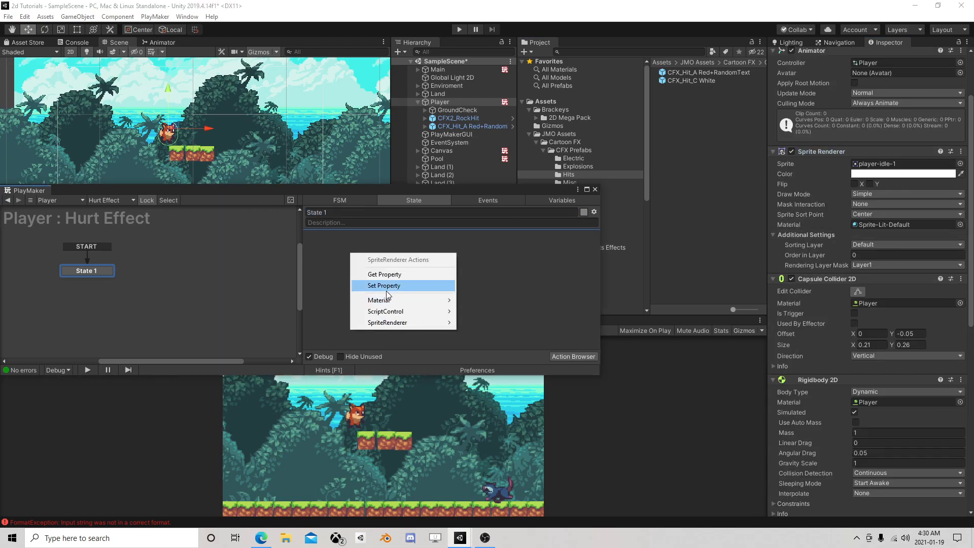
mouse_move(400, 326)
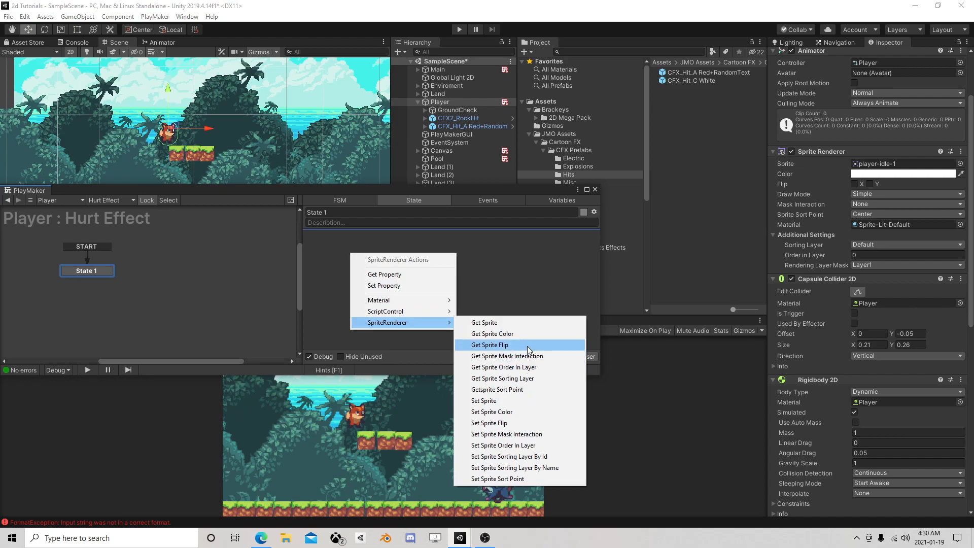
click(524, 414)
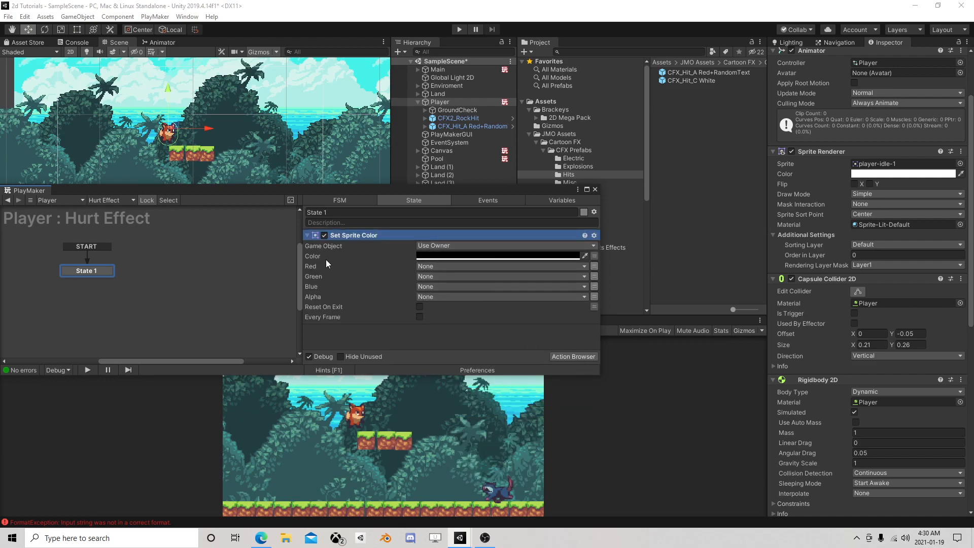
- Assign a new variable named Red to the Set Sprite Color action's Red channel and enable Every Frame
click(554, 268)
click(461, 287)
text(Red)
key(Return)
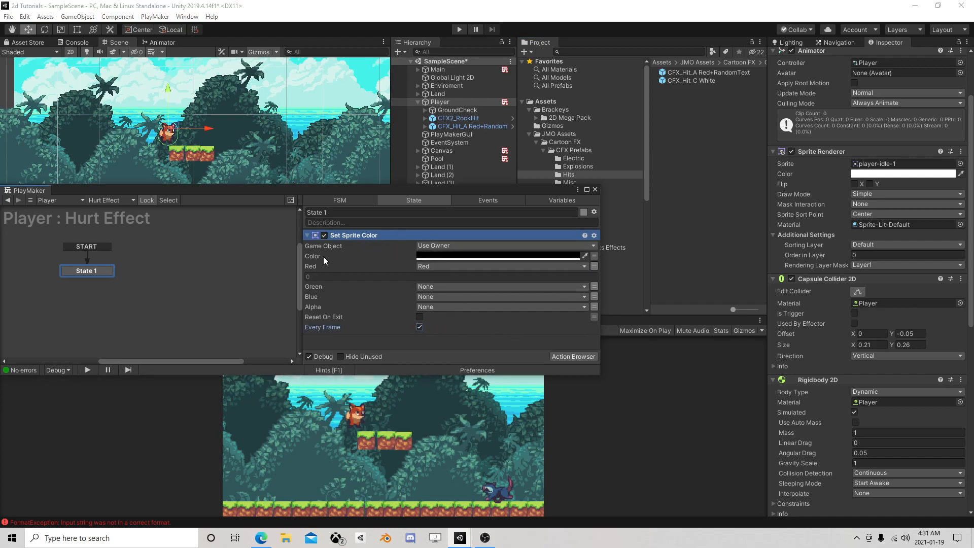
- Set the Set Sprite Color action's base color to white
click(460, 257)
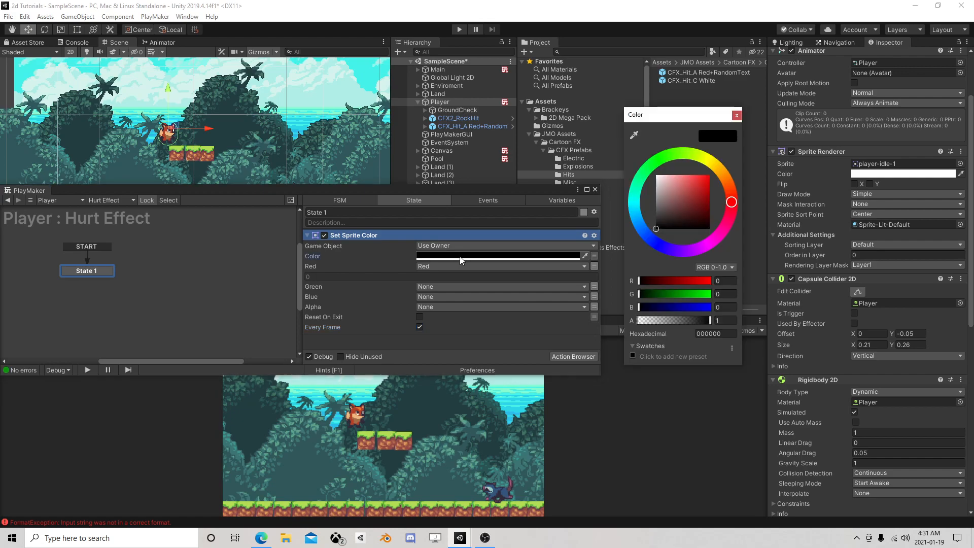
drag(657, 177, 632, 156)
click(736, 117)
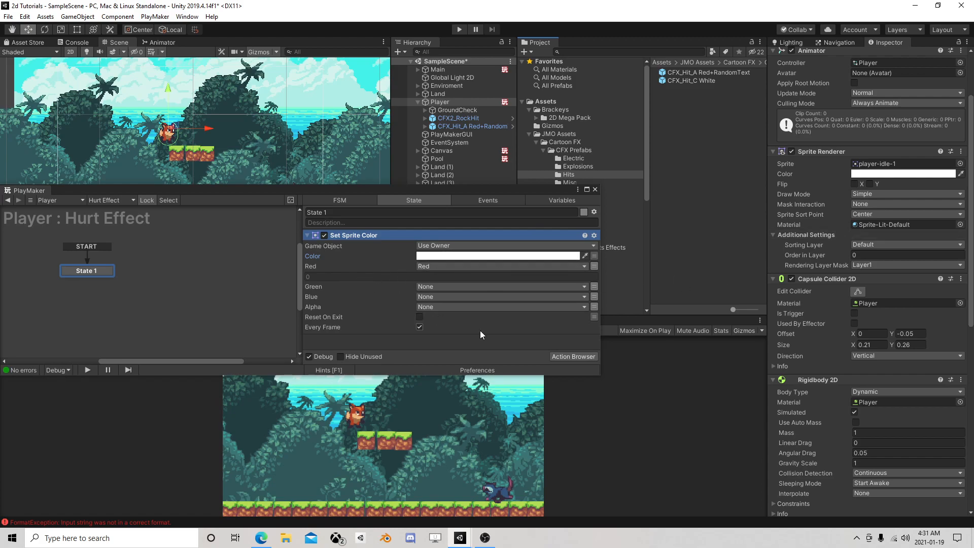
- Search the available actions for Sample Curve
click(561, 357)
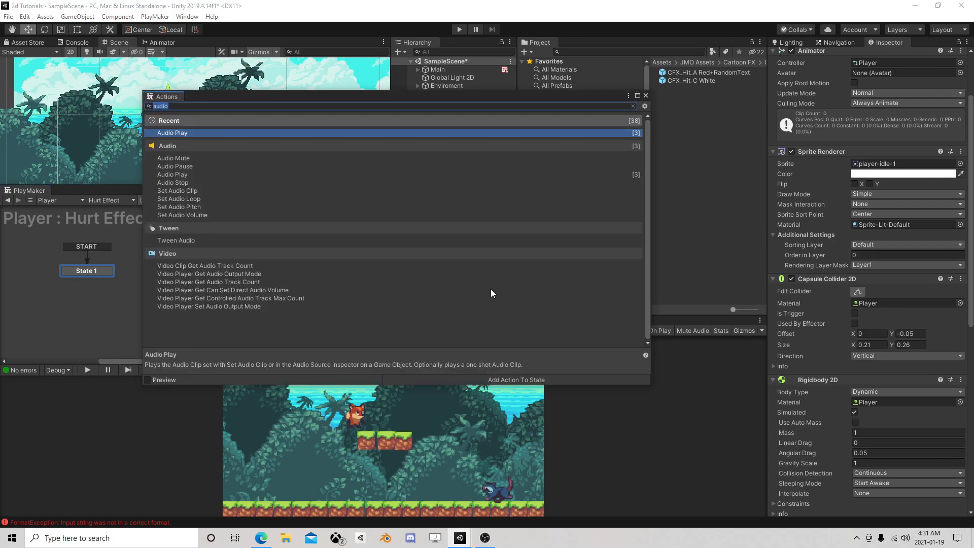
text(sam)
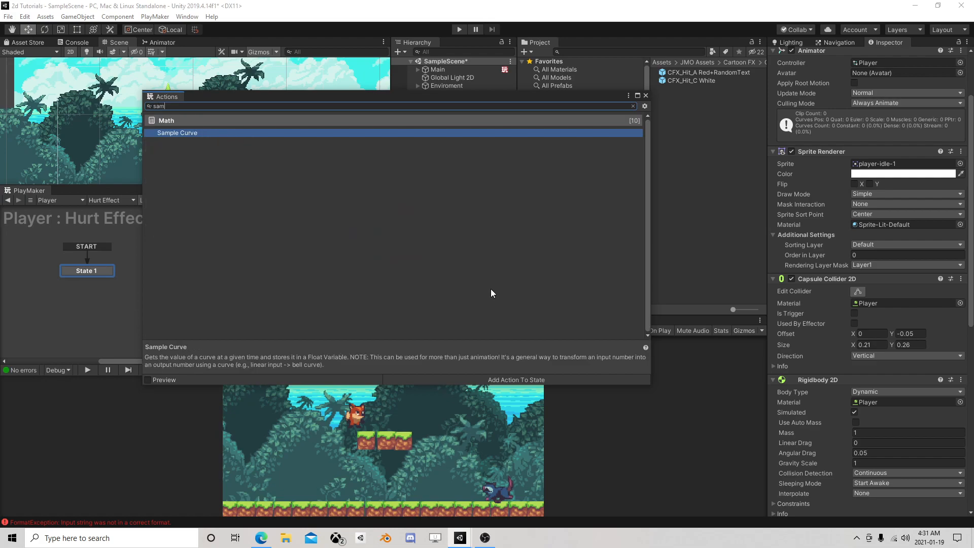
- Add a Sample Curve action to State 1 and store its value in the Red variable every frame
double_click(197, 131)
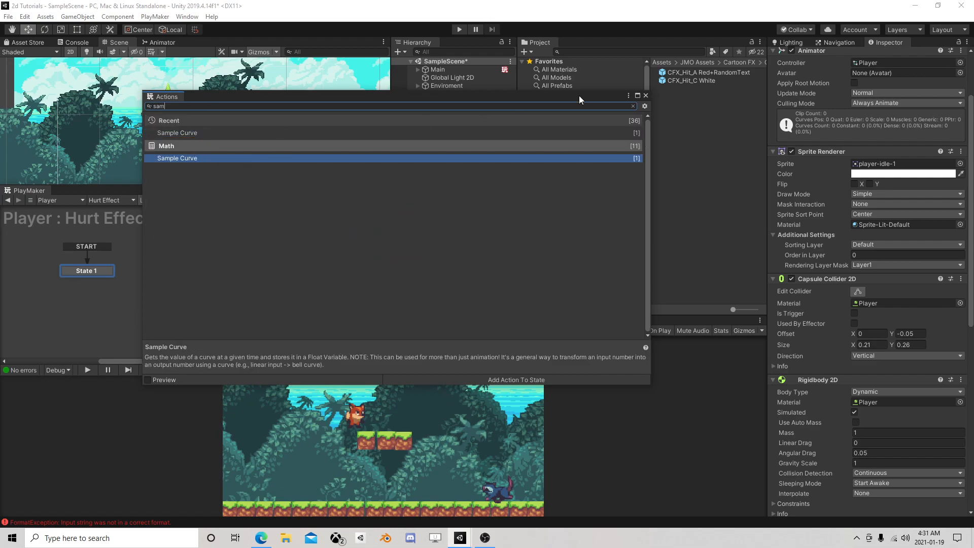
click(645, 96)
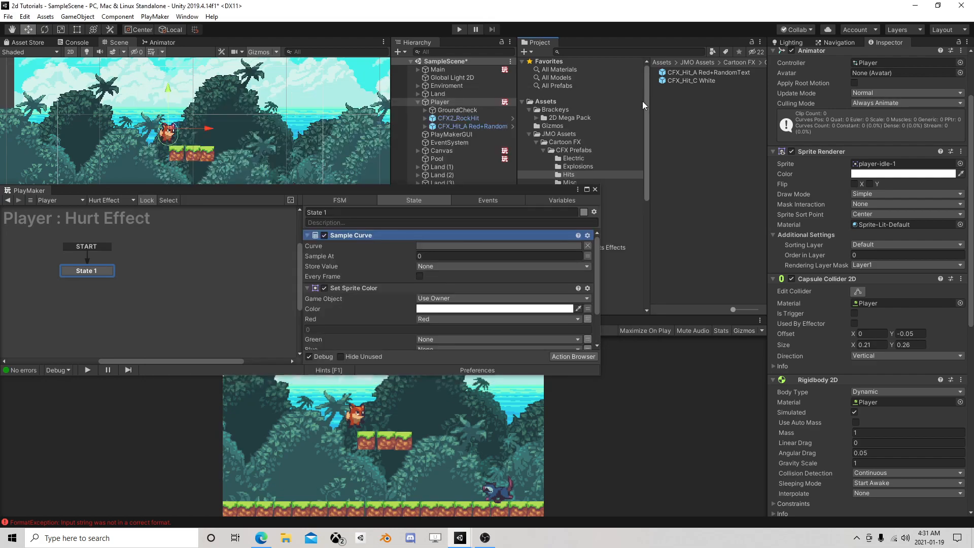
click(431, 268)
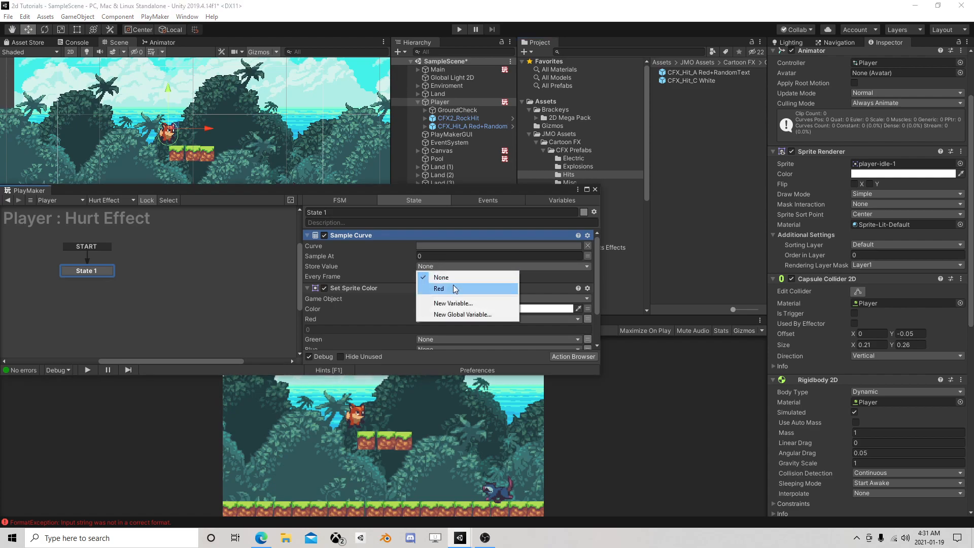
click(454, 287)
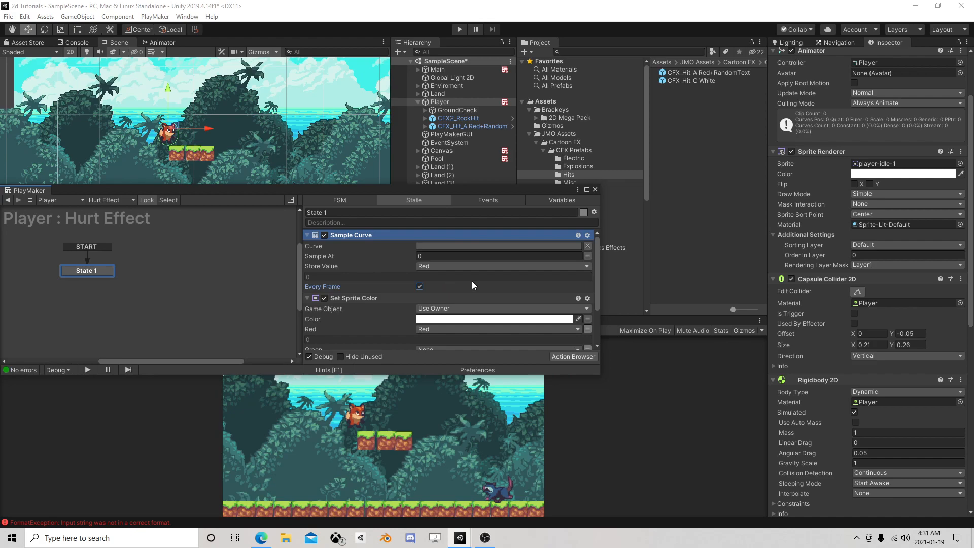
- Start the Sample Curve action's curve from the constant preset and lower its start key to about 0.5
click(480, 247)
drag(438, 244, 785, 244)
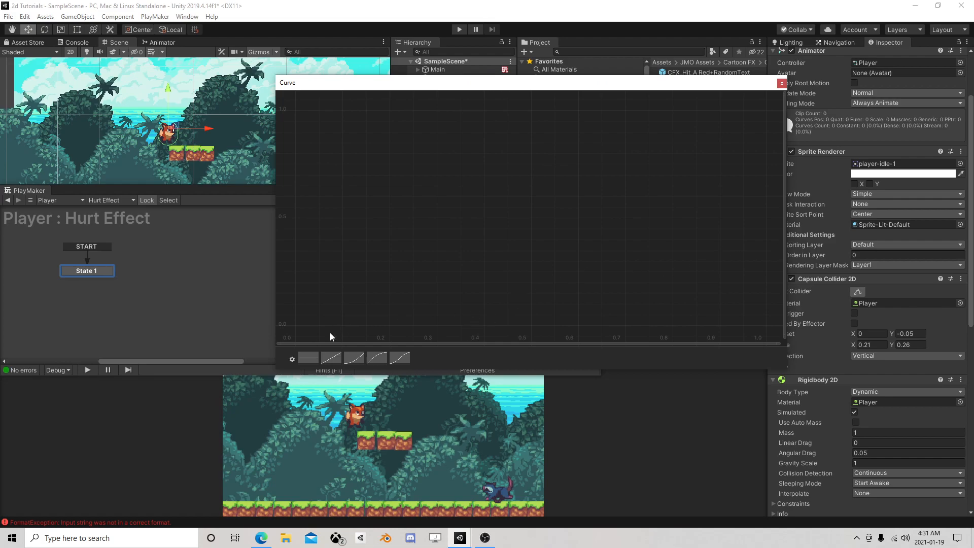
click(308, 358)
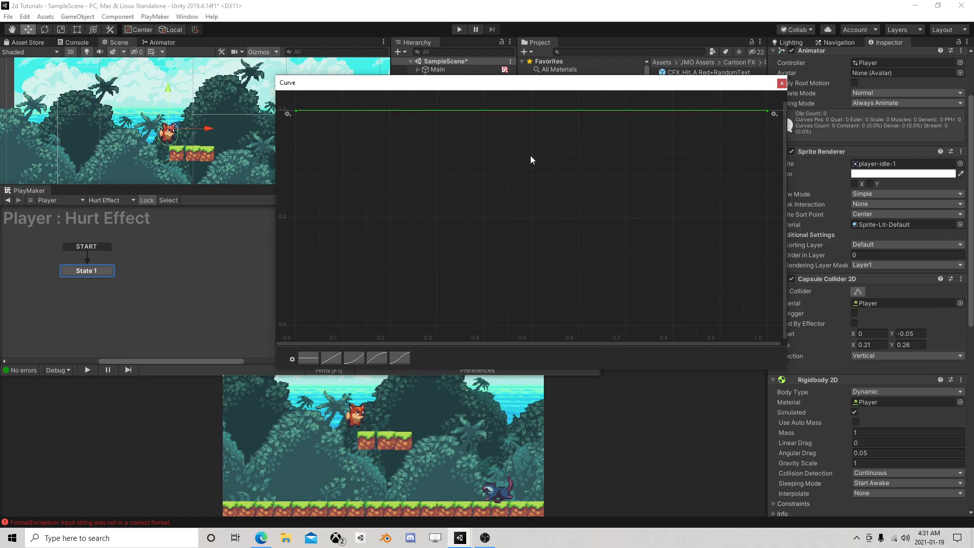
drag(591, 87, 557, 67)
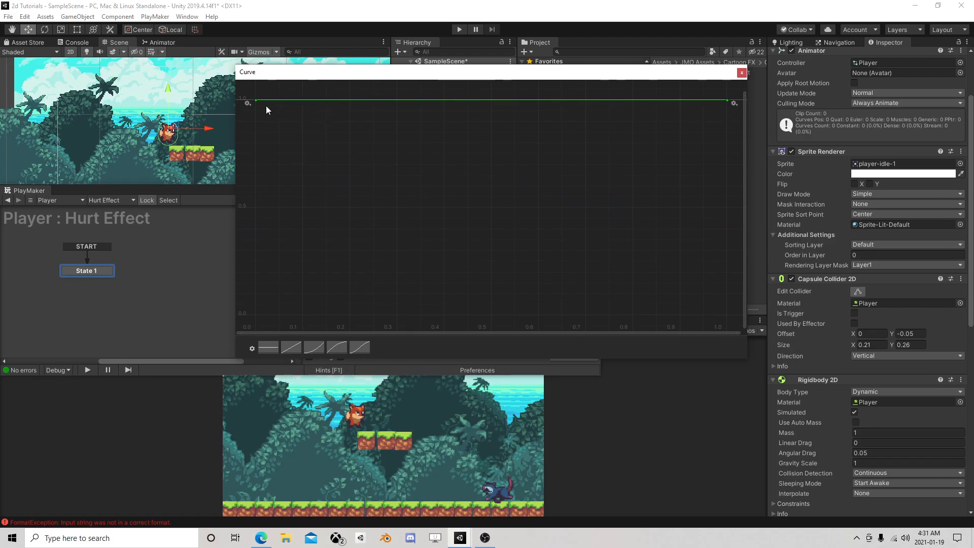
drag(257, 99, 256, 208)
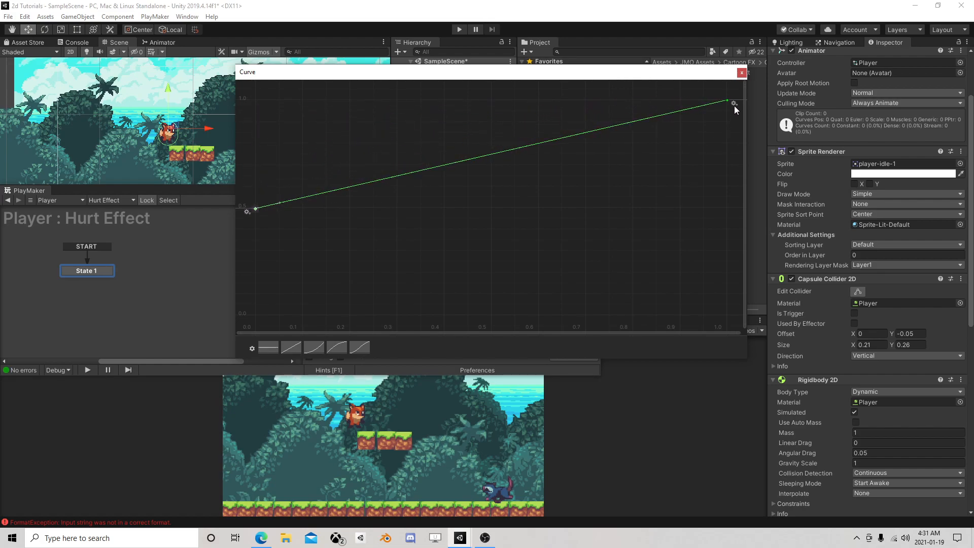
- Set the curve's end key to time 1 and value 0
drag(727, 102, 720, 313)
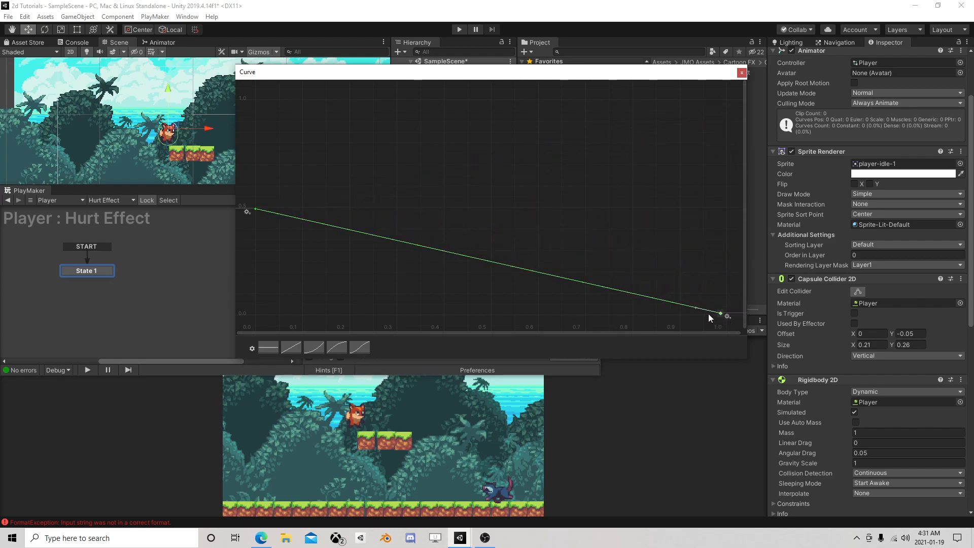
key(Return)
text(0)
key(Return)
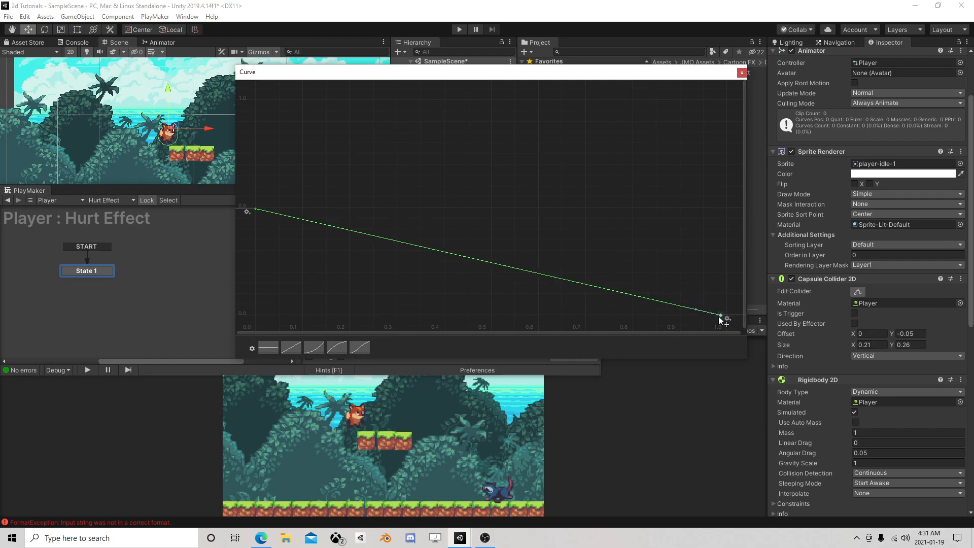
key(Return)
text(1)
key(Return)
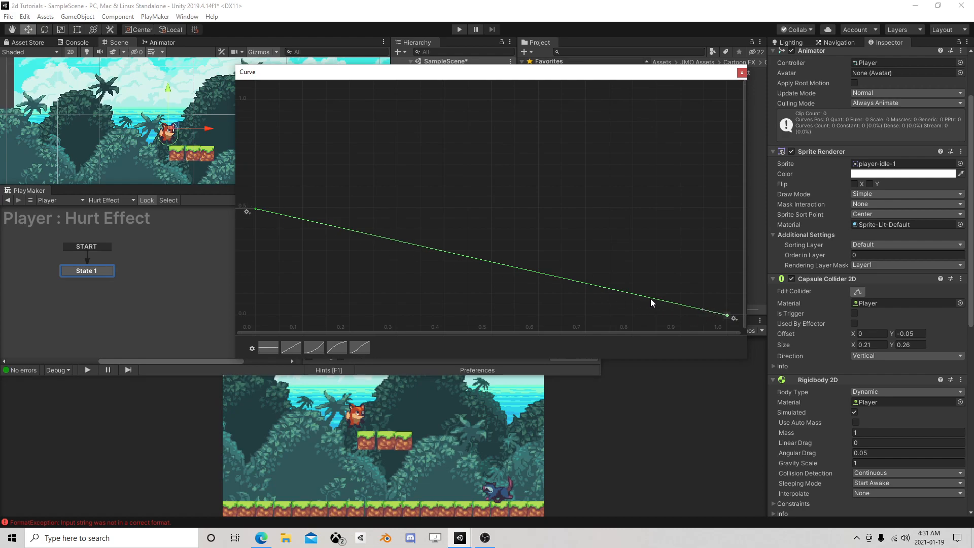
- Add a curve key at about time 0.13 with value 1
right_click(315, 225)
click(334, 232)
key(Return)
text(1)
key(Return)
- Add a curve key at about time 0.38 with value 0
right_click(435, 93)
click(462, 100)
key(Return)
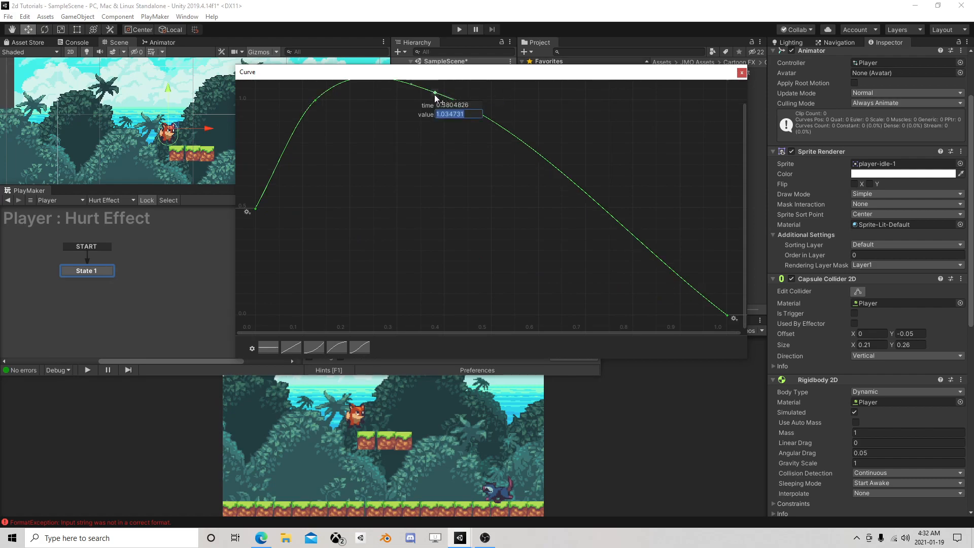
text(0)
key(Return)
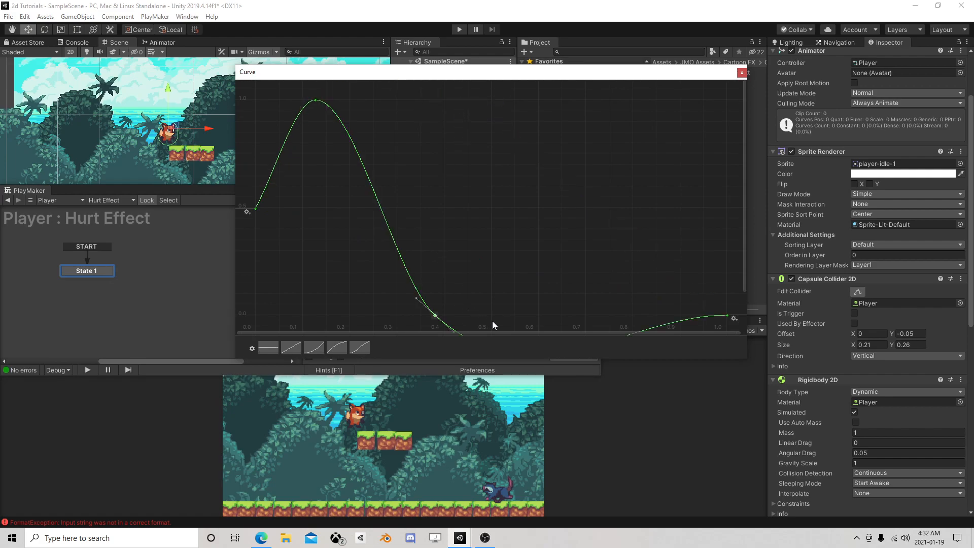
- Add a curve key at about time 0.58 with value 1
middle_drag(510, 258, 492, 209)
right_click(508, 305)
click(531, 310)
key(Return)
text(1)
key(Return)
- Add a curve key at about time 0.84 with value 0
scroll(531, 261, down, 3)
middle_drag(522, 178, 524, 248)
scroll(524, 248, down, 2)
click(619, 230)
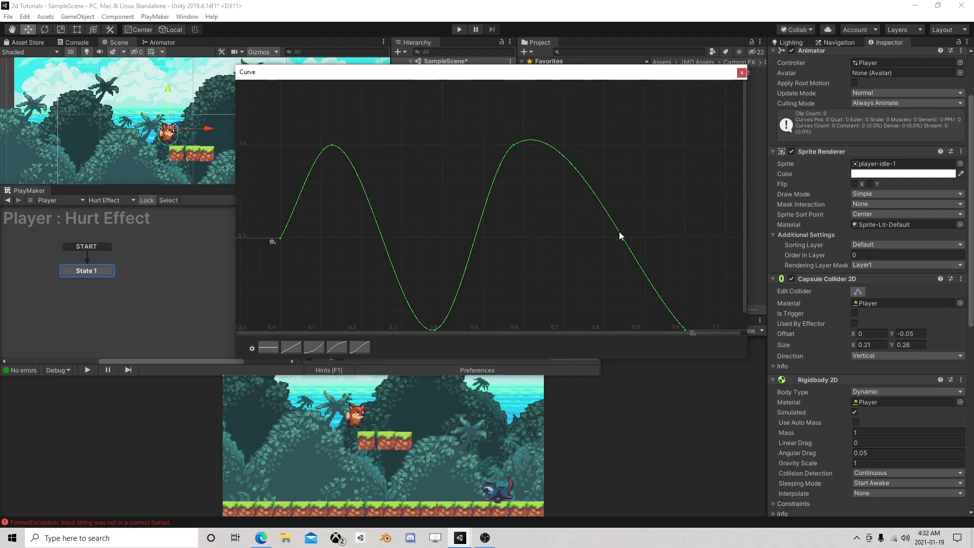
right_click(619, 232)
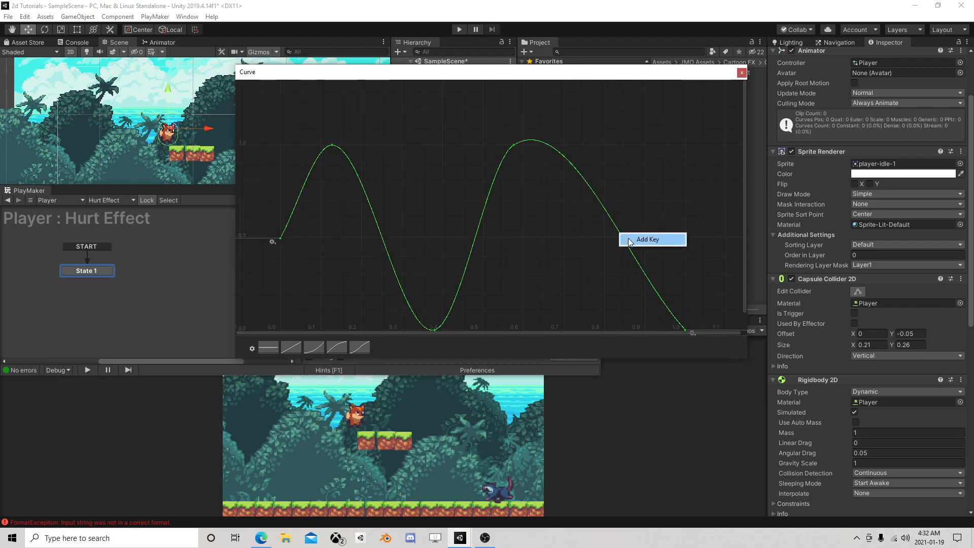
click(630, 241)
key(Return)
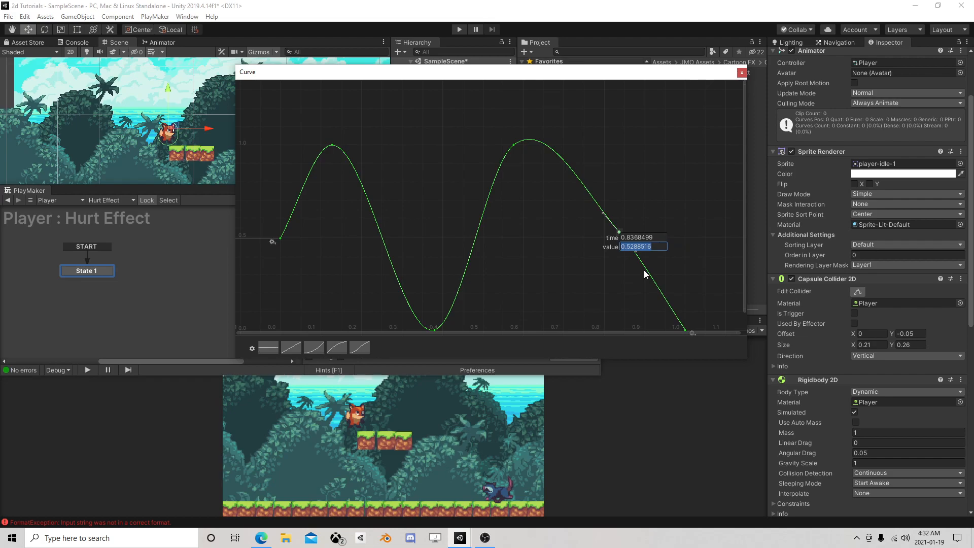
text(0)
key(Return)
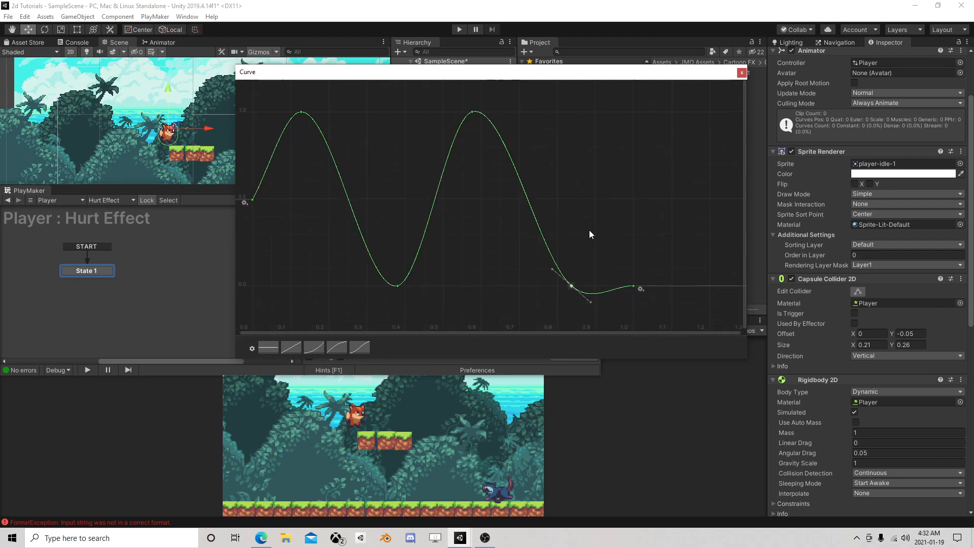
- Add a curve key between the last trough and the end key, at about time 0.93, with value 1
right_click(605, 287)
click(616, 294)
key(Return)
text(1)
key(Return)
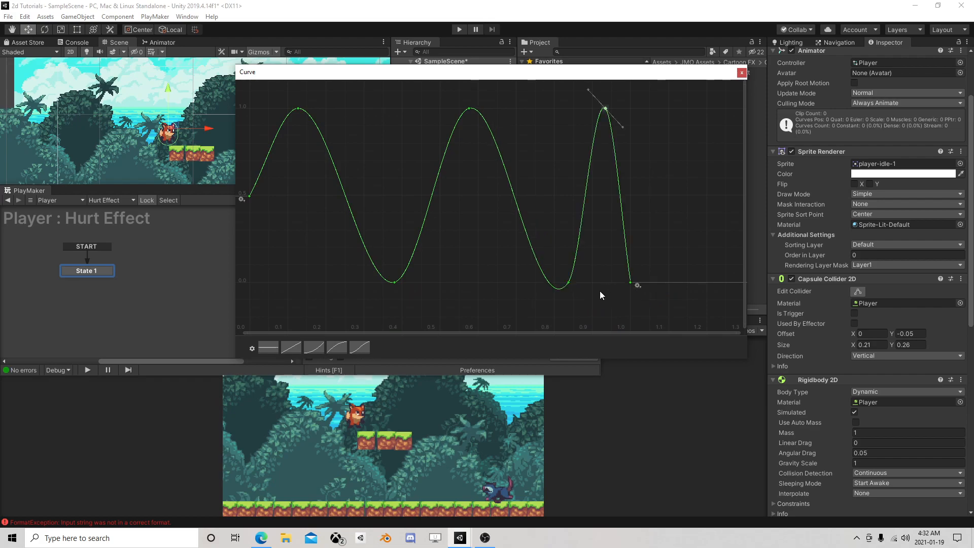
- Shift the first trough key to about time 0.5 and insert a peak key before it at about time 0.45, value 0.95
middle_drag(421, 206, 480, 225)
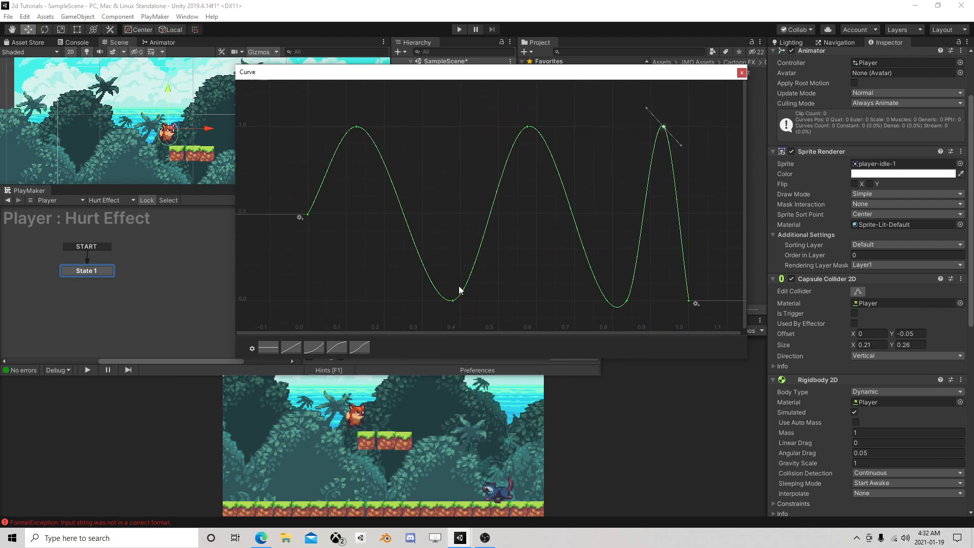
drag(453, 300, 519, 282)
right_click(423, 209)
click(443, 218)
key(Return)
click(451, 223)
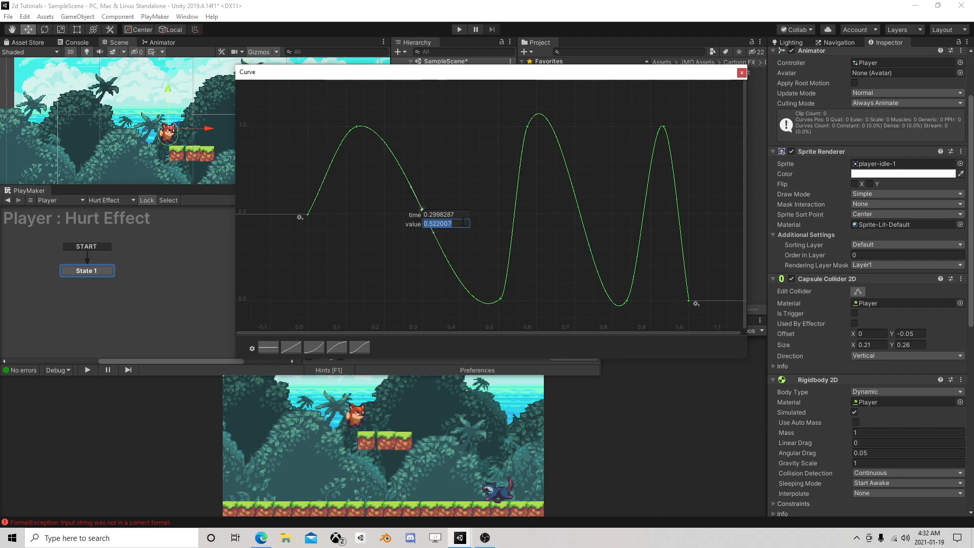
text(0)
key(Return)
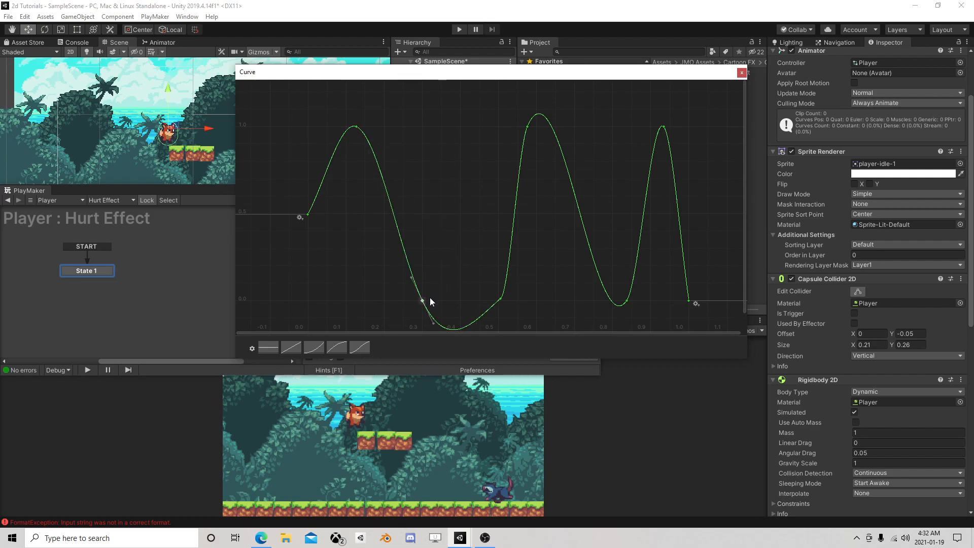
drag(422, 301, 494, 155)
- Turn the first peak key into a trough at about time 0.25 and value 0.04, tilting its tangent downward
click(356, 126)
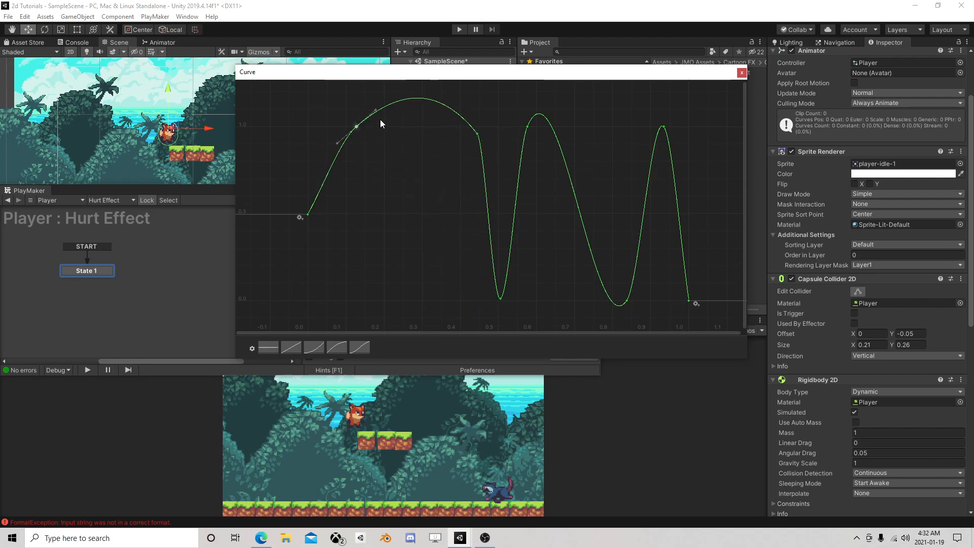
drag(376, 112, 391, 144)
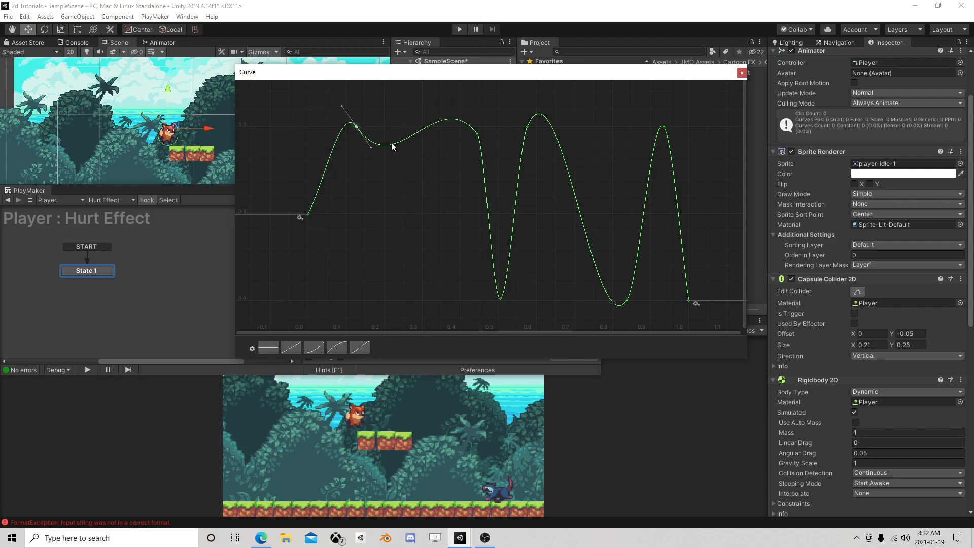
key(Return)
text(0)
key(Return)
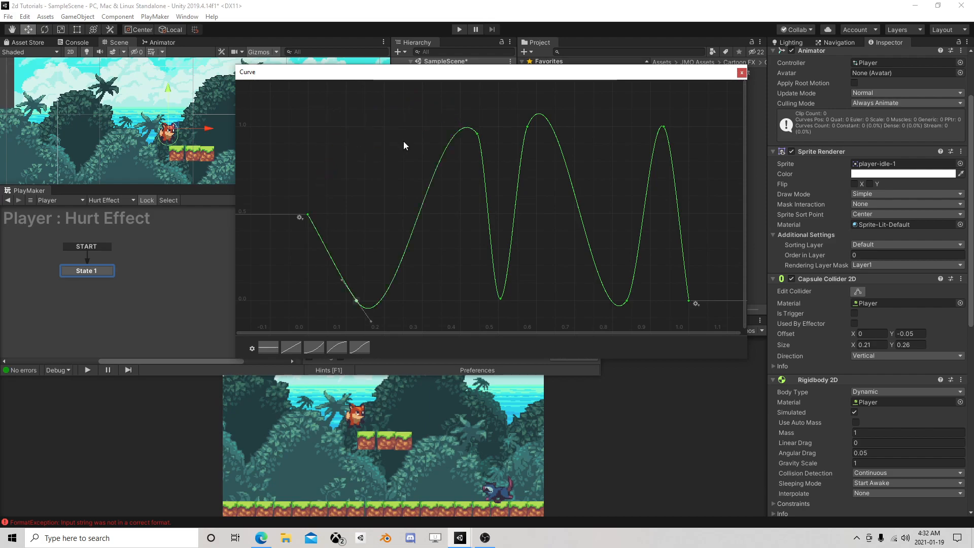
drag(356, 301, 403, 293)
key(Return)
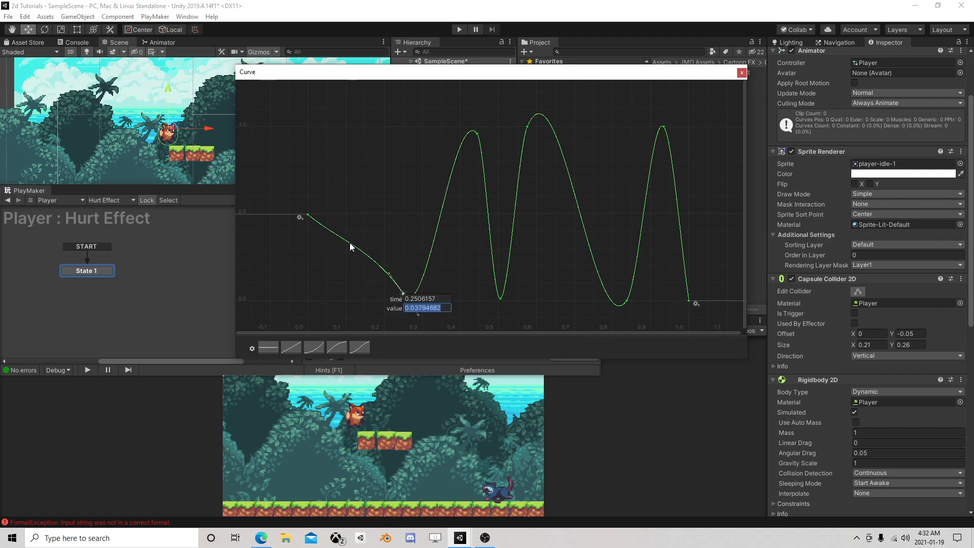
- Add a curve key at about time 0.11 with value 1 and close the curve editor
right_click(349, 244)
click(357, 252)
key(Return)
text(1)
key(Return)
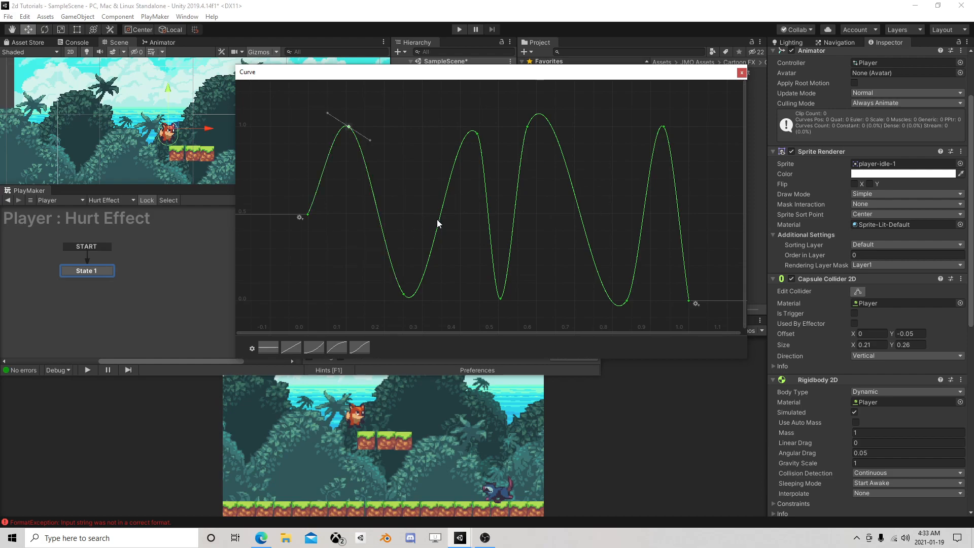
click(741, 72)
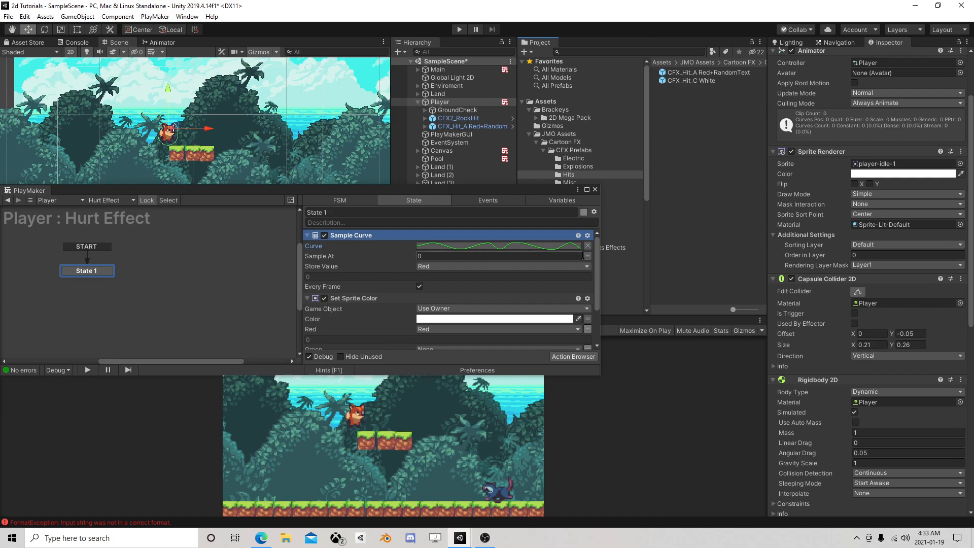
- Add a Float Add action to State 1 above Sample Curve
click(576, 358)
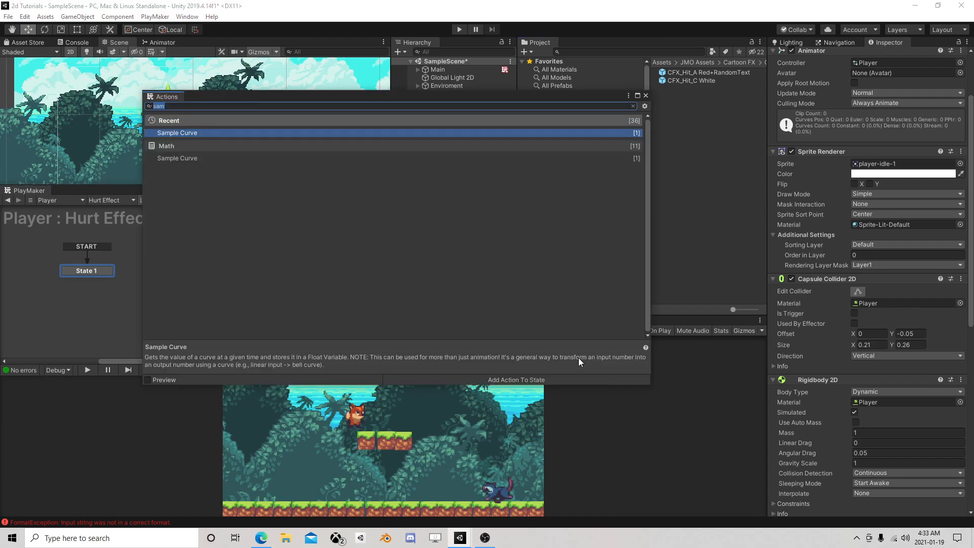
text(float add)
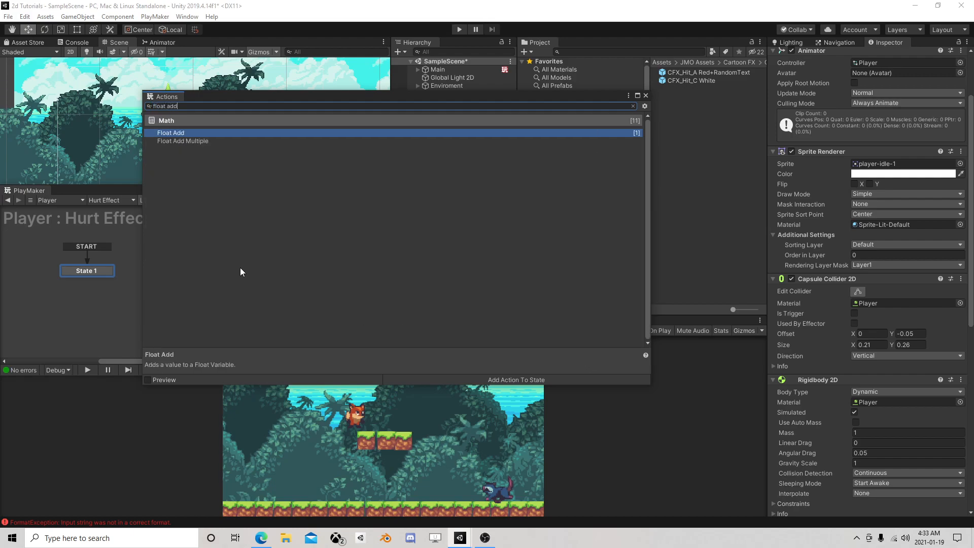
double_click(217, 135)
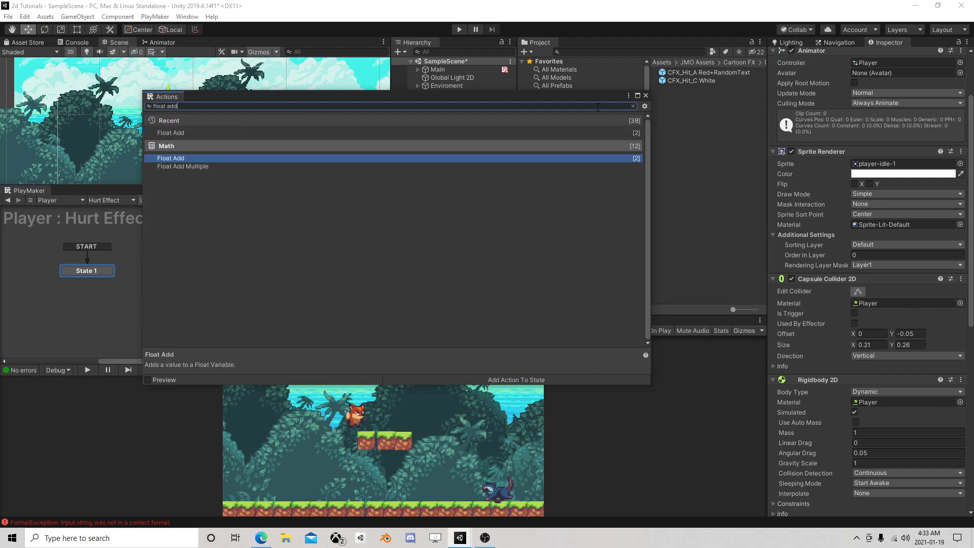
click(645, 95)
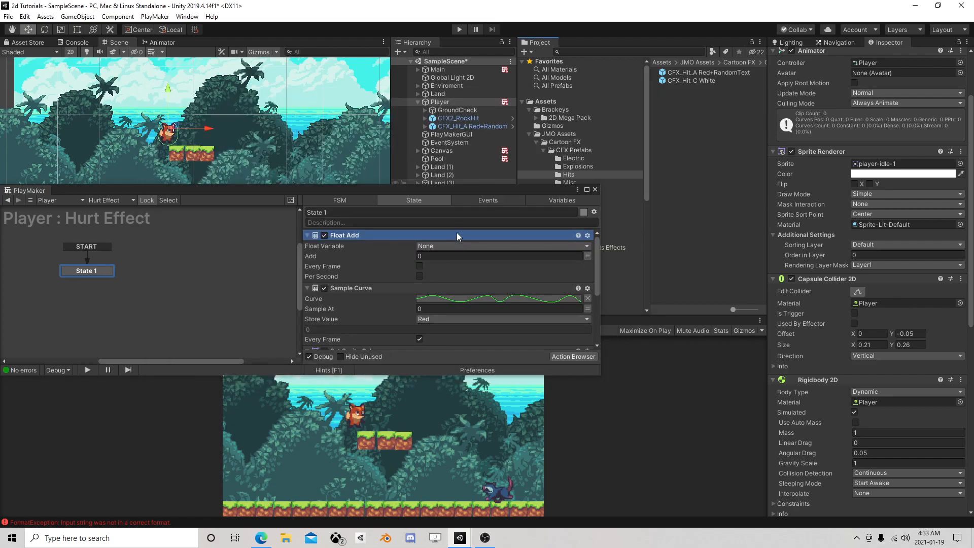
- Create a Sample variable for Float Add and have it add 1 per second, every frame
click(432, 247)
click(459, 283)
text(Sa)
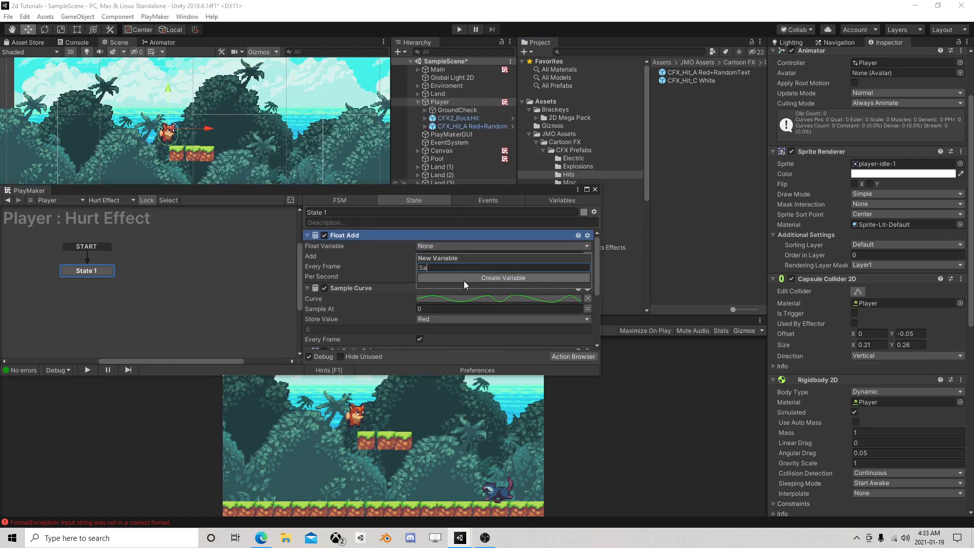
text(mple)
click(464, 279)
click(429, 266)
click(421, 277)
click(421, 286)
- Link Sample Curve's Sample At to the Sample variable and move the PlayMaker window clear of the scene view
click(588, 318)
click(556, 319)
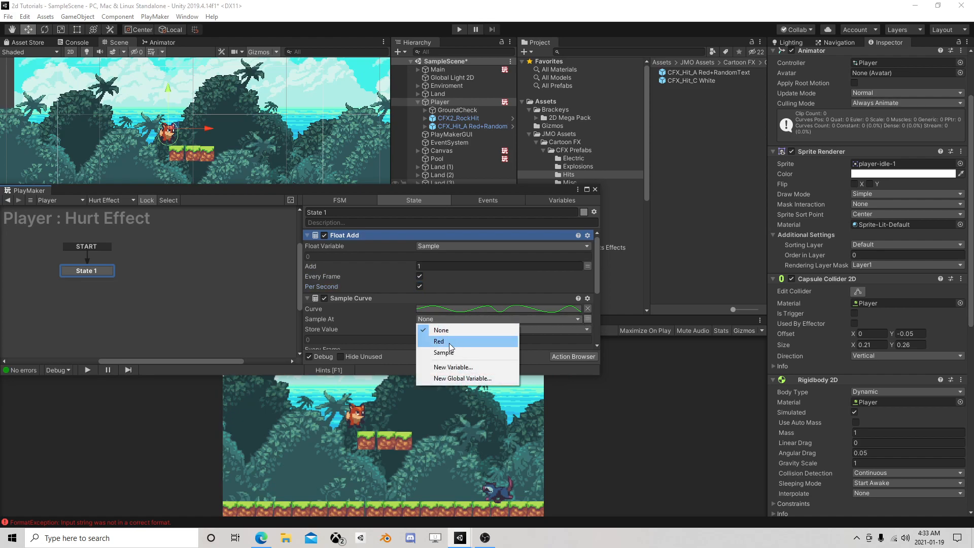
click(449, 341)
scroll(467, 295, down, 4)
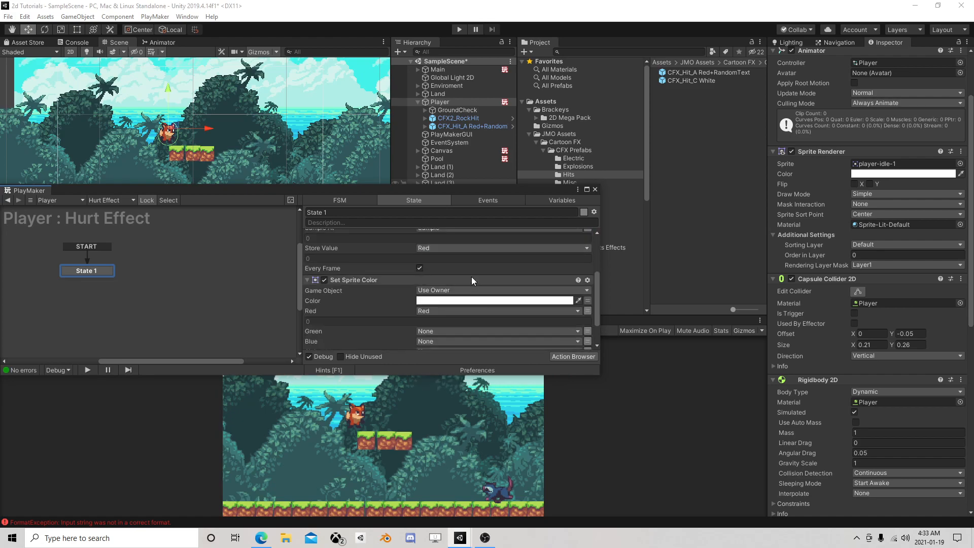
drag(345, 187, 488, 223)
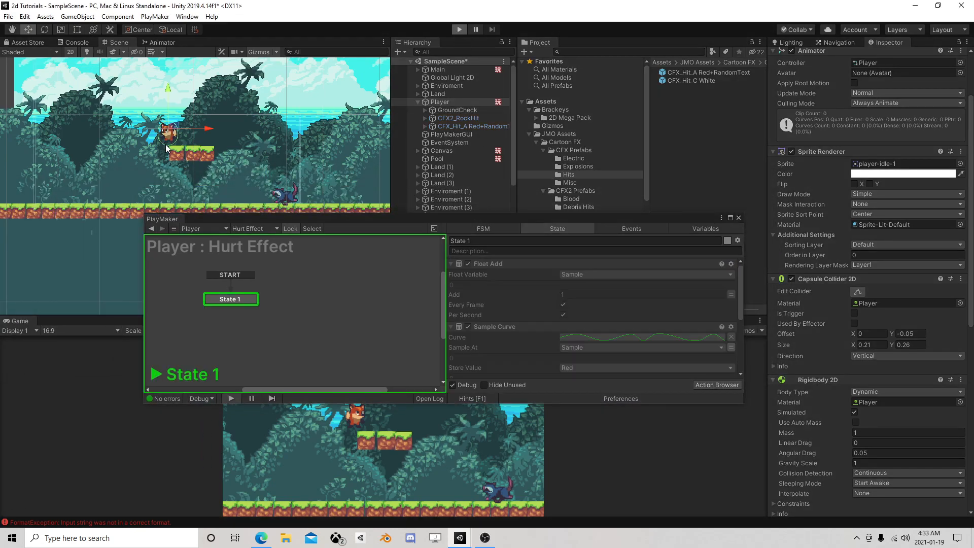
- Test the sprite color flash in play mode while moving the player left, and stop the game
key(a)
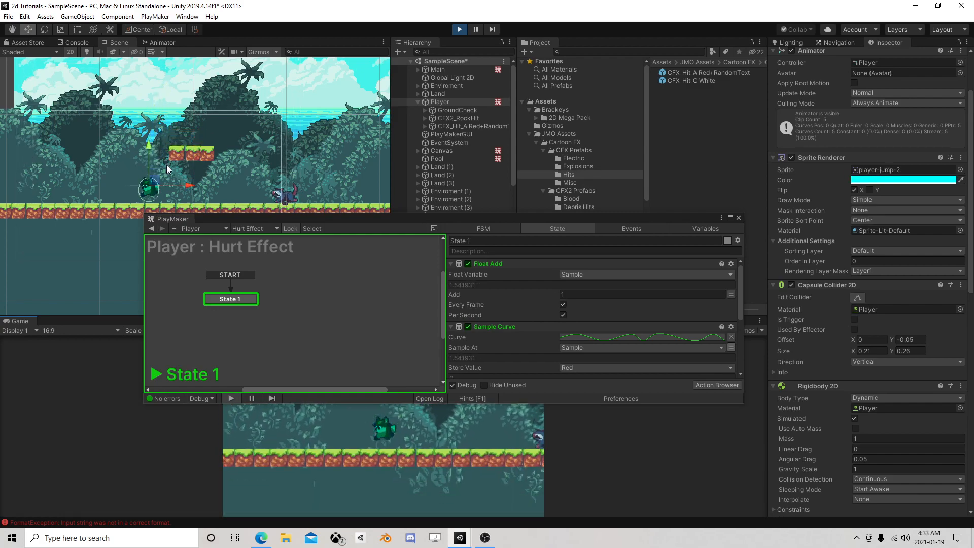
click(459, 29)
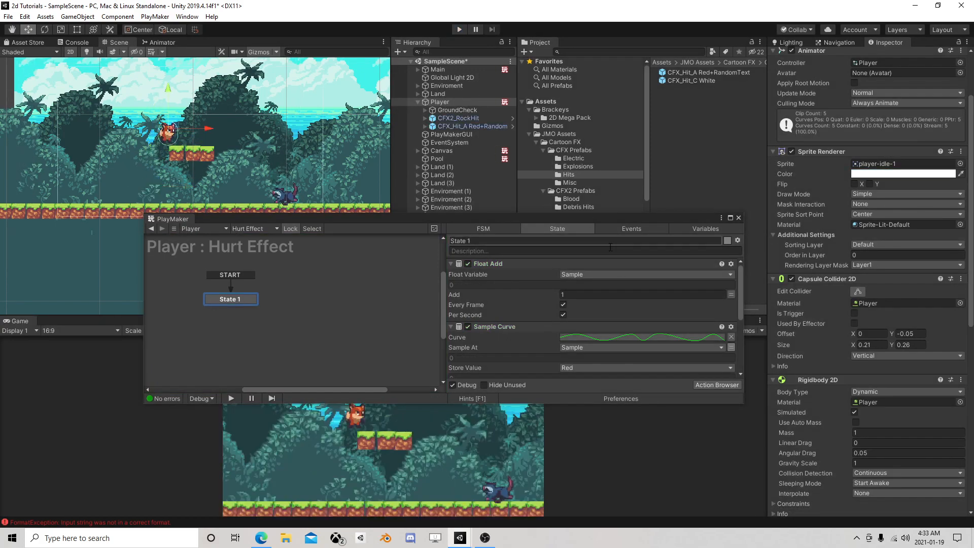
drag(622, 218, 508, 163)
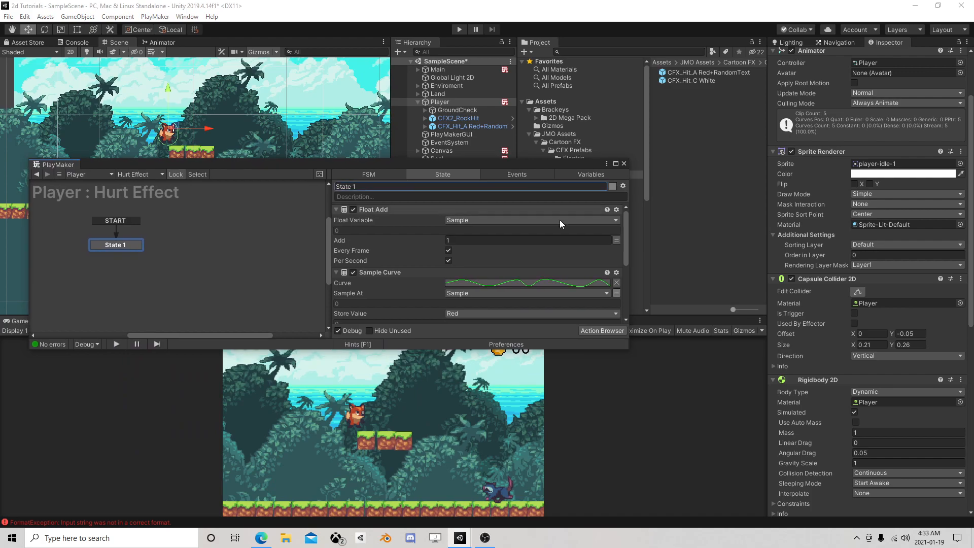
scroll(573, 264, down, 1)
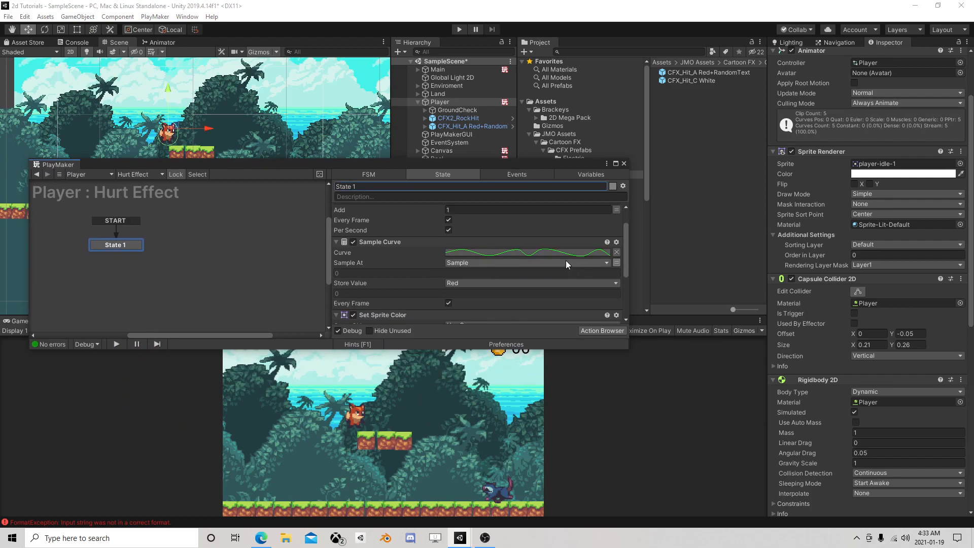
scroll(534, 253, up, 1)
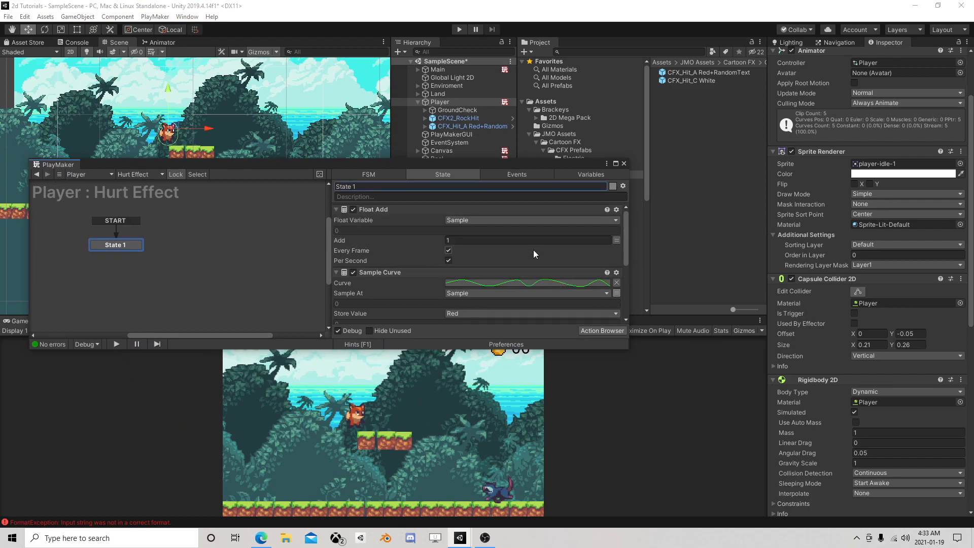
scroll(531, 250, down, 4)
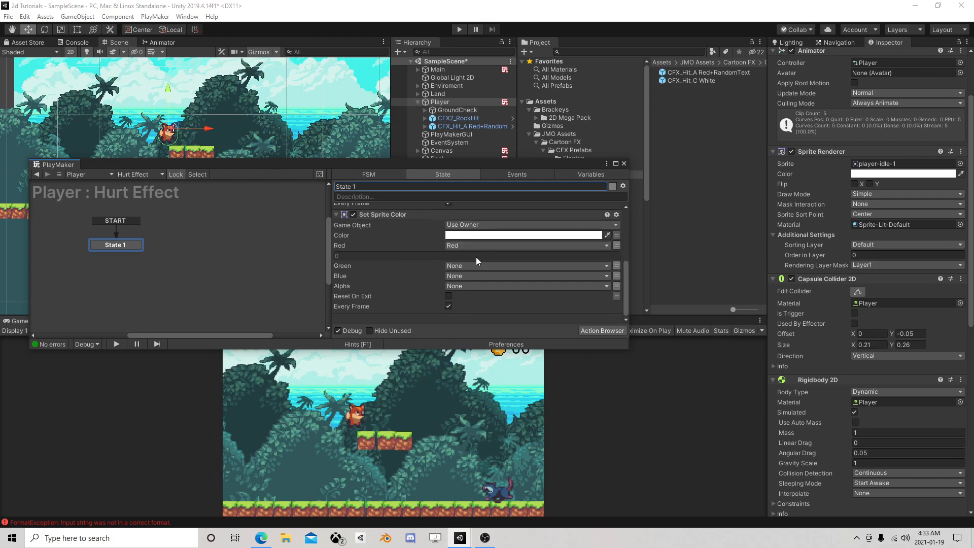
click(617, 264)
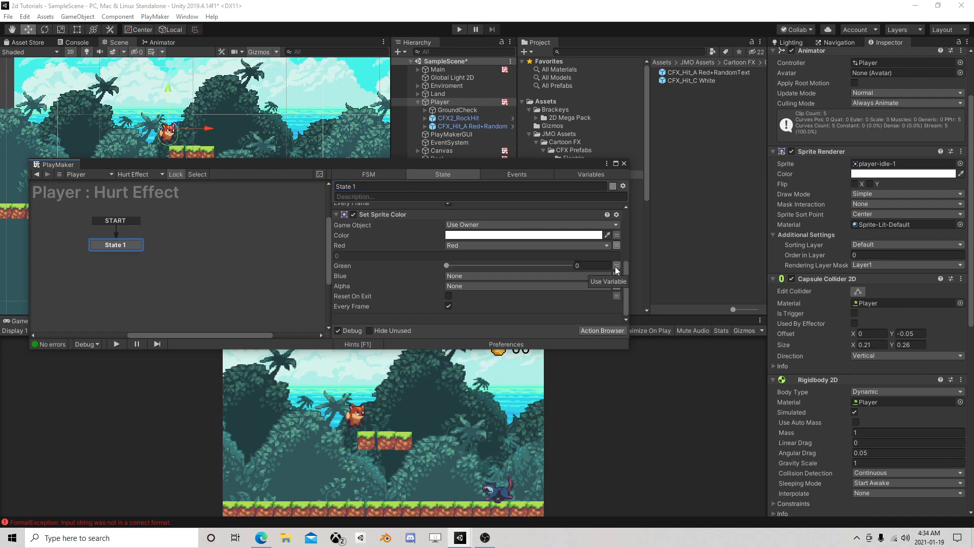
click(616, 266)
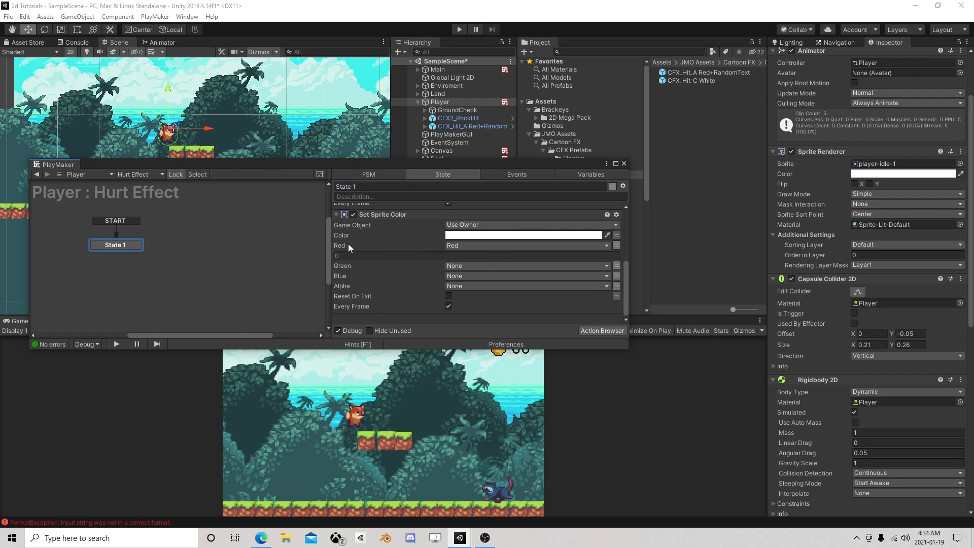
- Add a Wait action at the end of State 1, below Set Sprite Color
drag(519, 163, 573, 133)
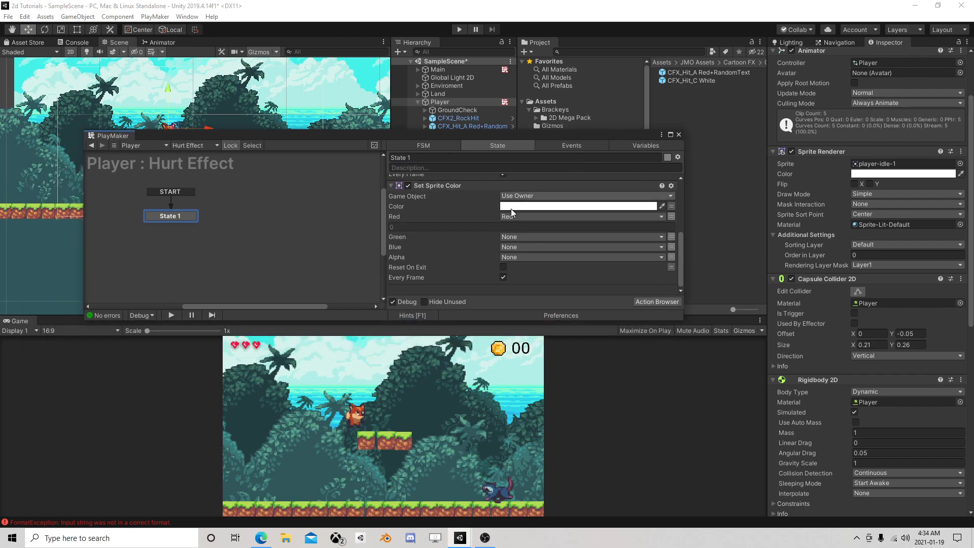
click(640, 301)
text(wait)
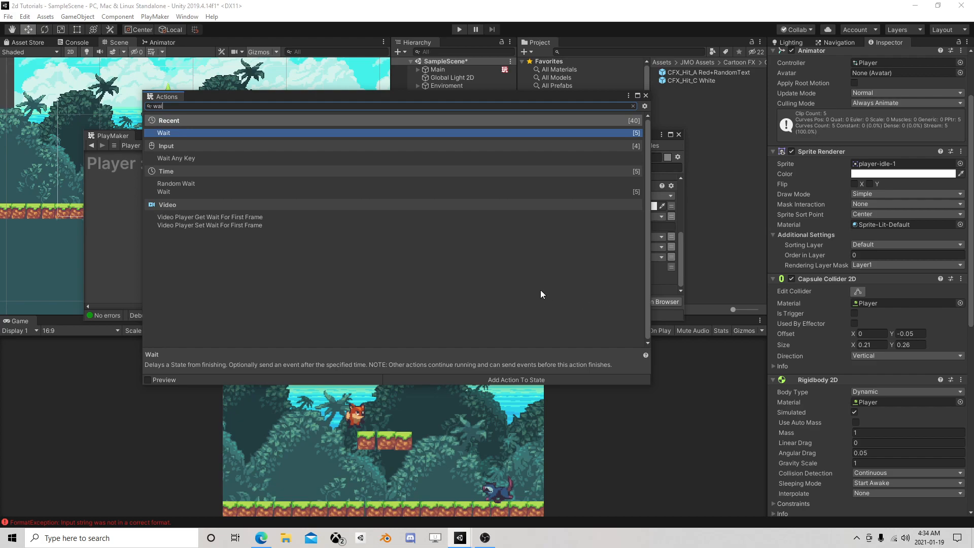
double_click(190, 132)
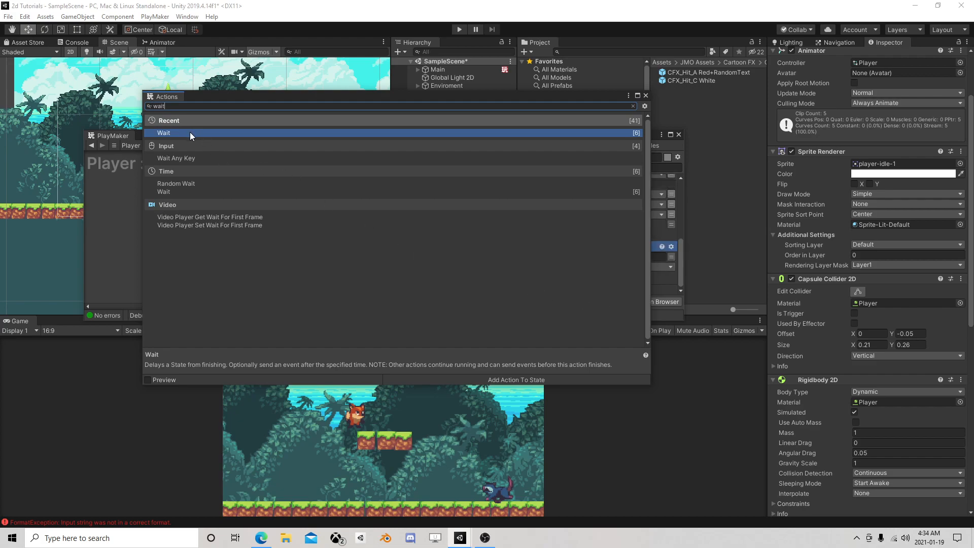
click(646, 96)
- Set the Wait action's time to 1.1 and its finish event to FINISHED
click(543, 257)
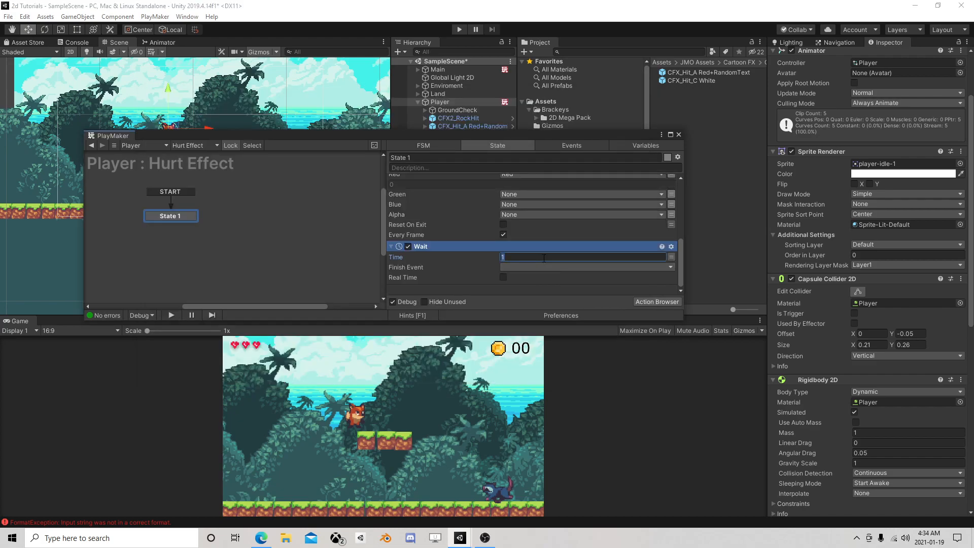
text(1.1)
click(538, 267)
click(529, 289)
- Add a FINISHED transition to State 1 and link it to a new State 2
right_click(218, 215)
click(236, 221)
drag(185, 226, 260, 224)
middle_drag(94, 214, 190, 218)
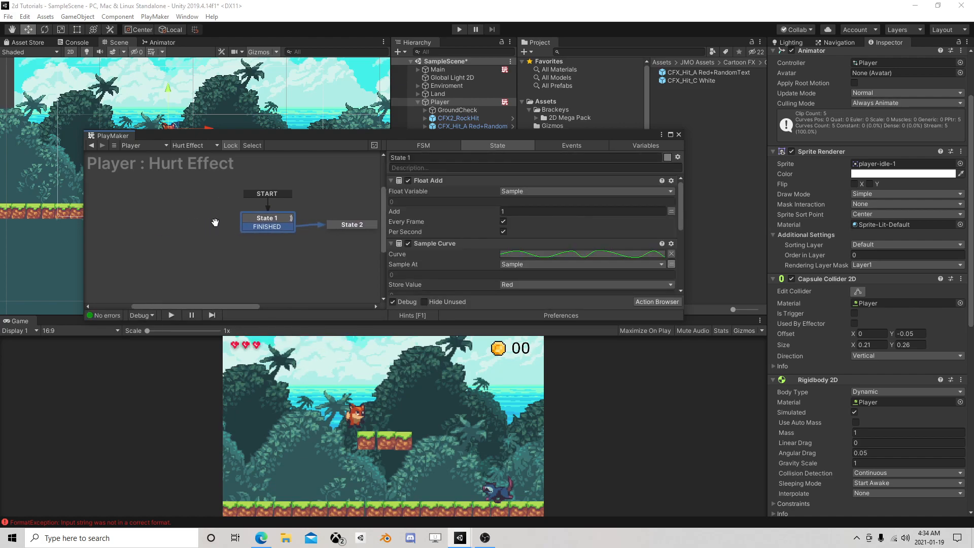
- Add an empty State 3 beside State 1 and make it the start state
right_click(130, 217)
click(147, 222)
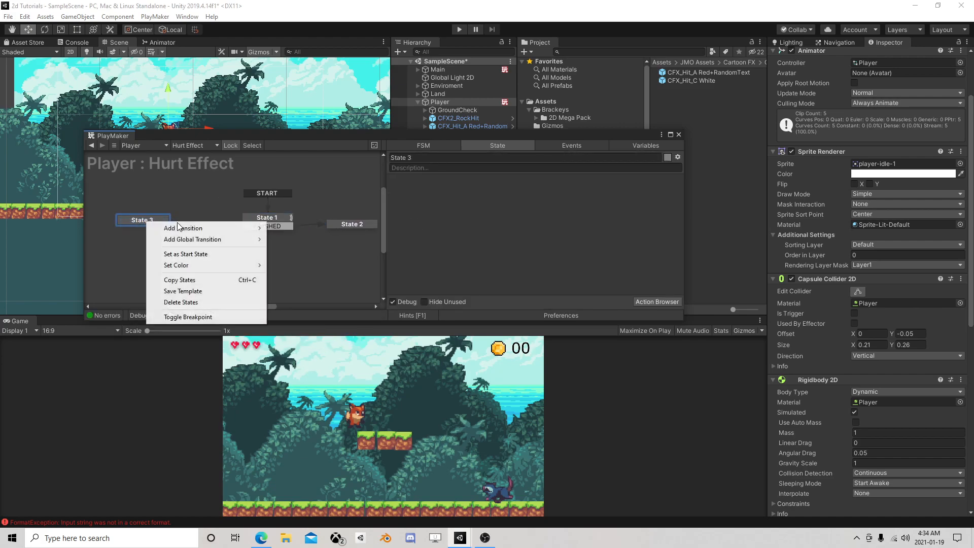
click(185, 253)
- Add an event named Damage to the Hurt Effect FSM
click(266, 218)
click(563, 146)
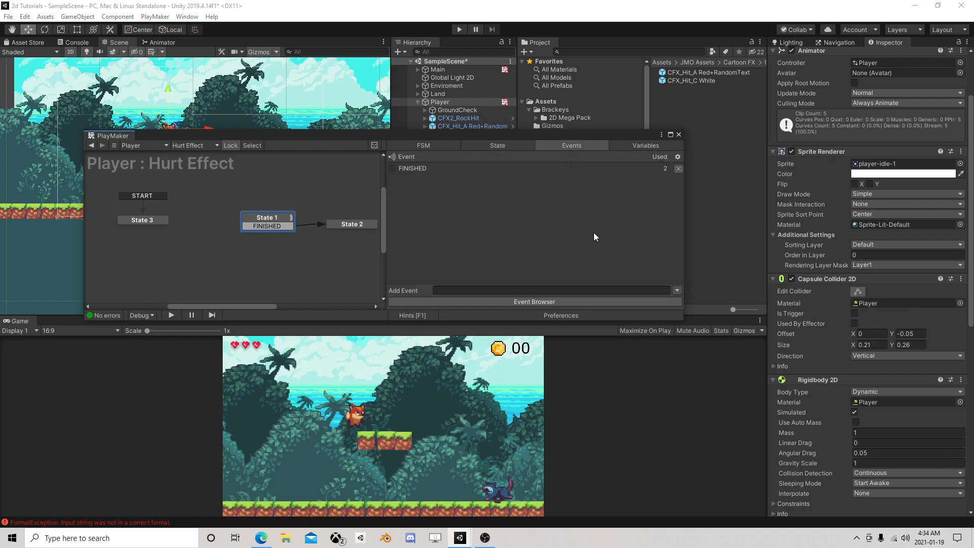
click(500, 289)
text(Damage)
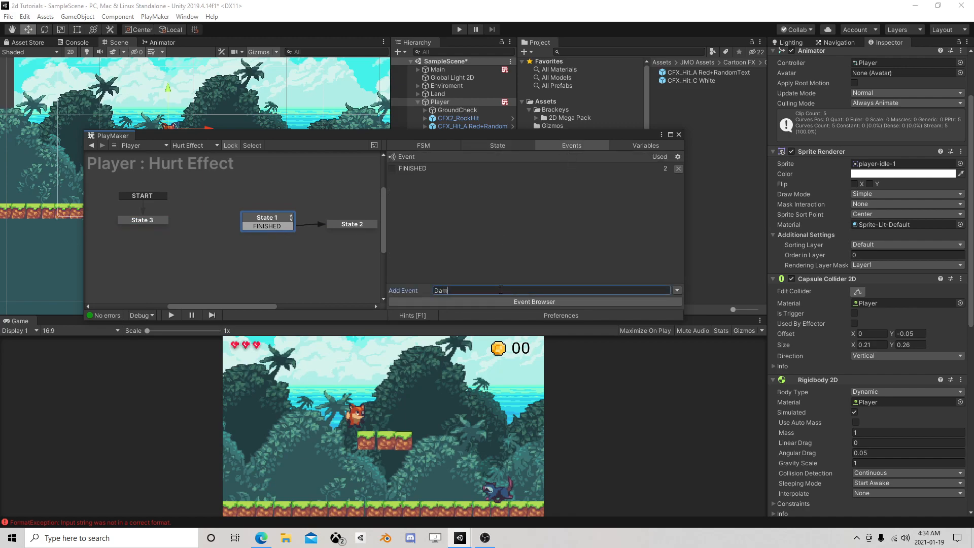
key(Return)
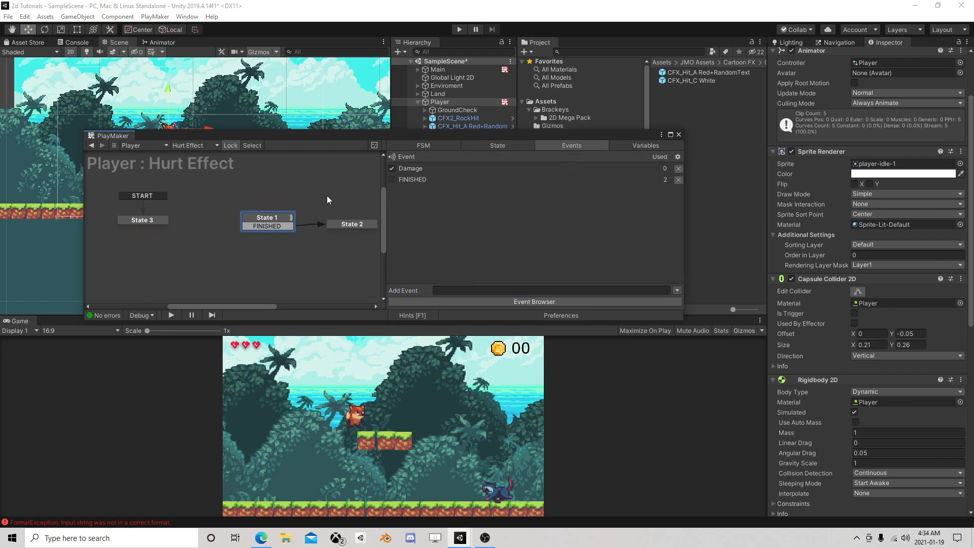
- Give State 1 a global transition triggered by the Damage event
right_click(264, 218)
mouse_move(289, 233)
click(434, 246)
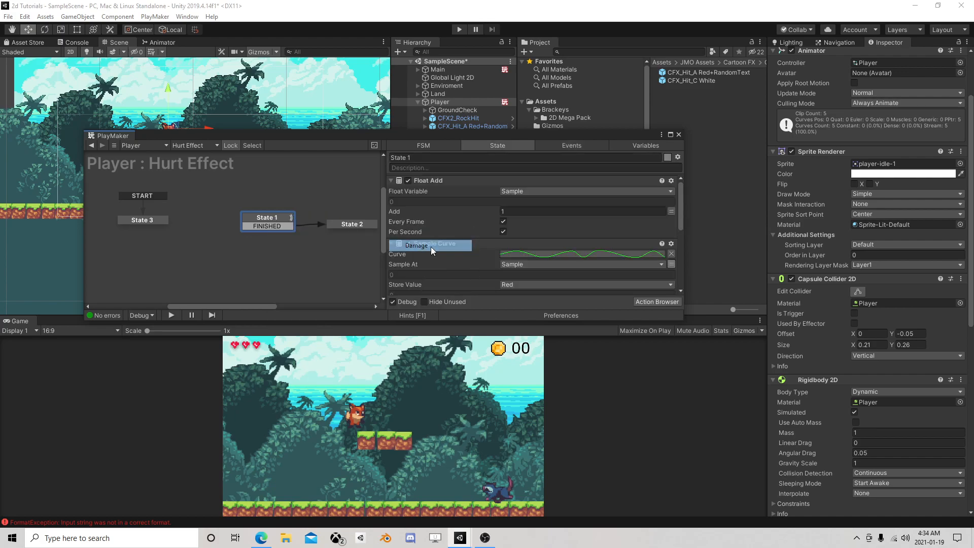
- Copy the Set Sprite Color action from State 1 and paste it into State 2
click(289, 226)
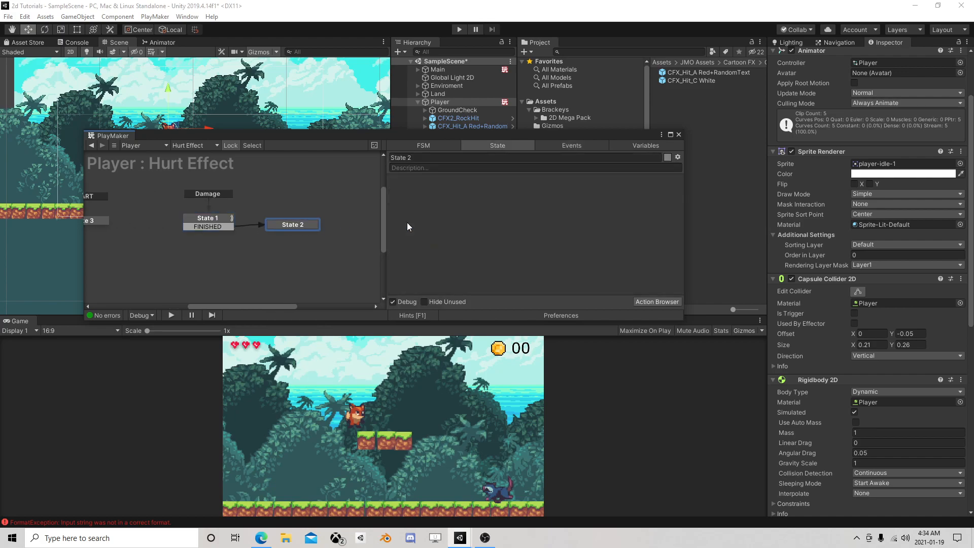
click(206, 221)
scroll(439, 239, down, 4)
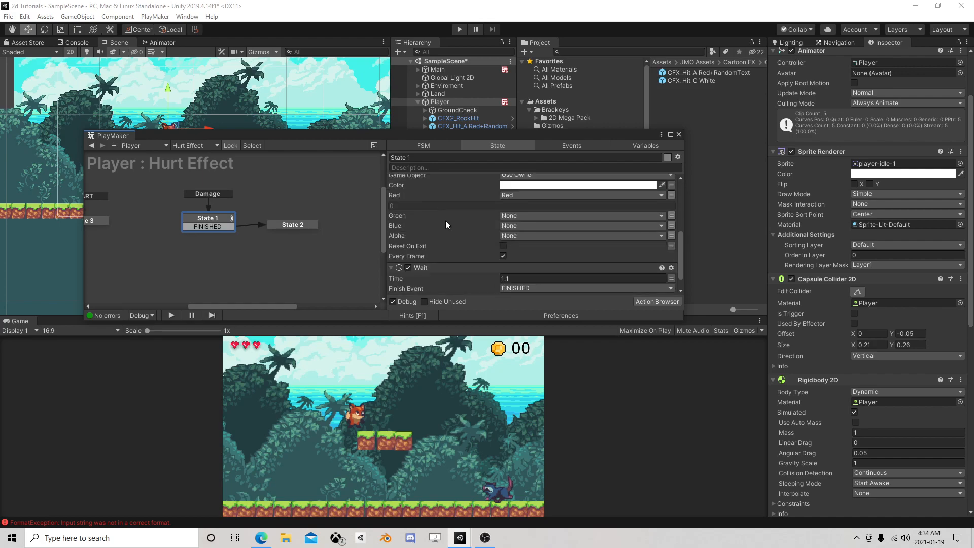
scroll(439, 205, up, 2)
right_click(438, 195)
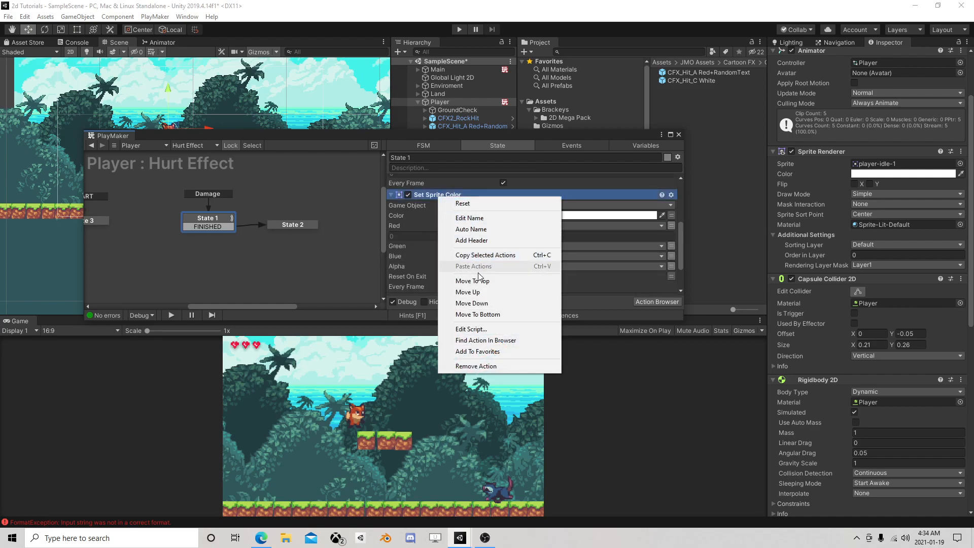
click(482, 254)
click(300, 221)
right_click(445, 218)
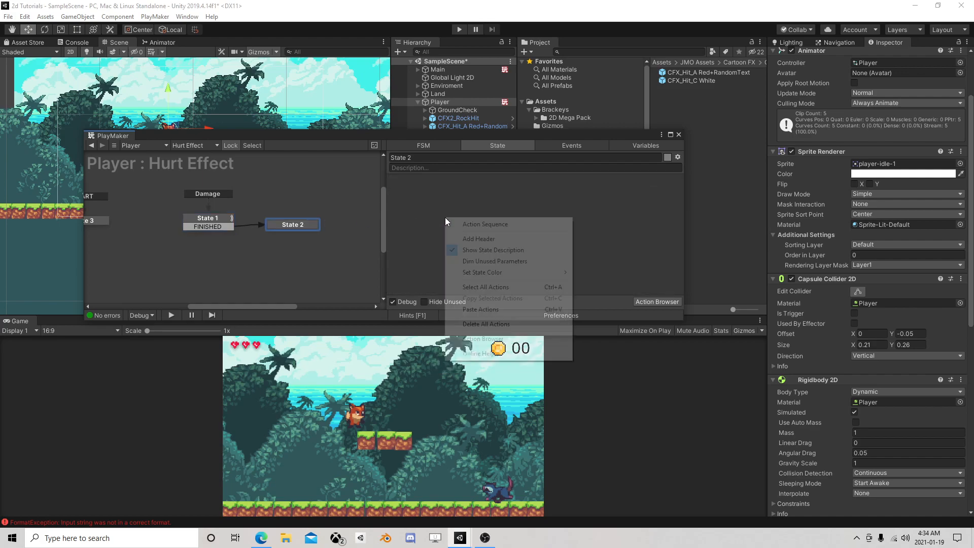
click(480, 309)
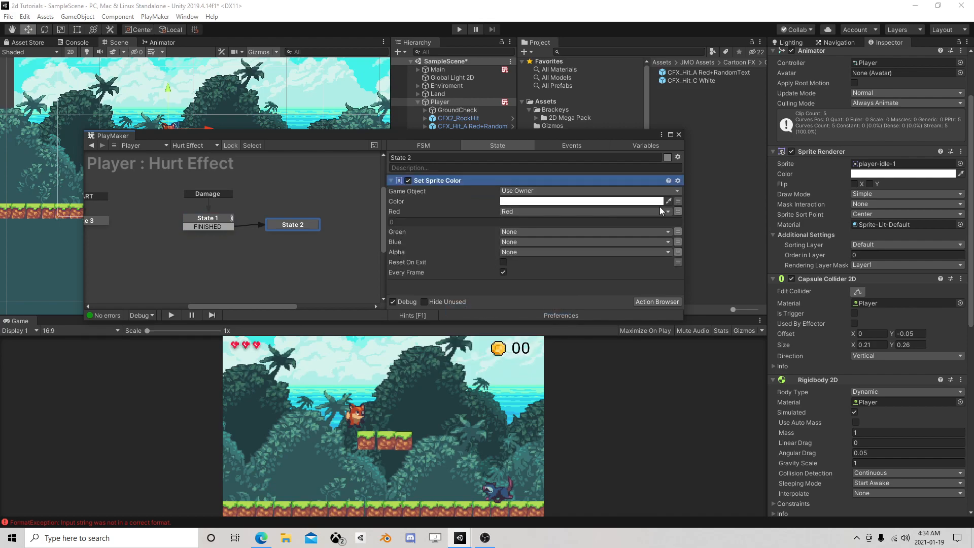
- Set Red, Green and Blue to constant 1 in State 2's Set Sprite Color and turn off Every Frame
click(677, 210)
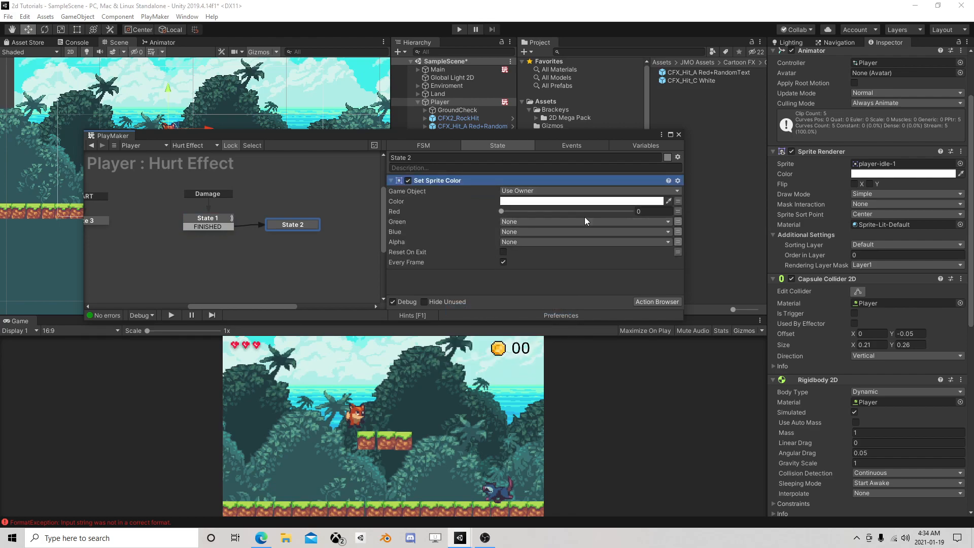
click(872, 173)
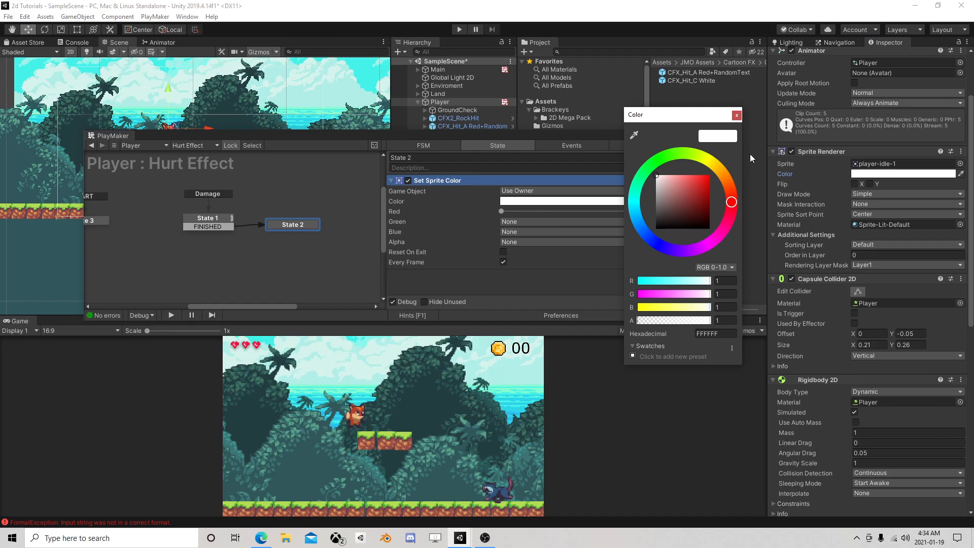
click(736, 115)
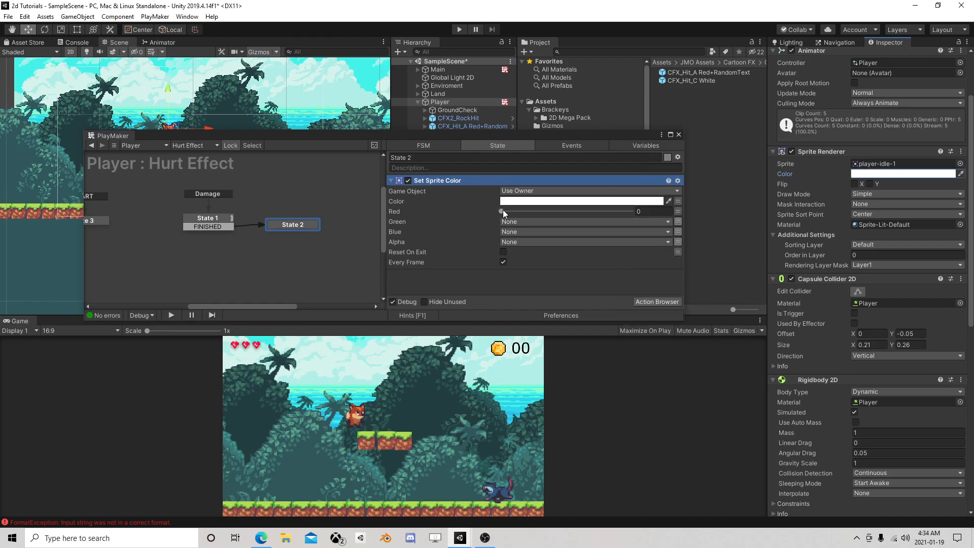
drag(500, 211, 630, 211)
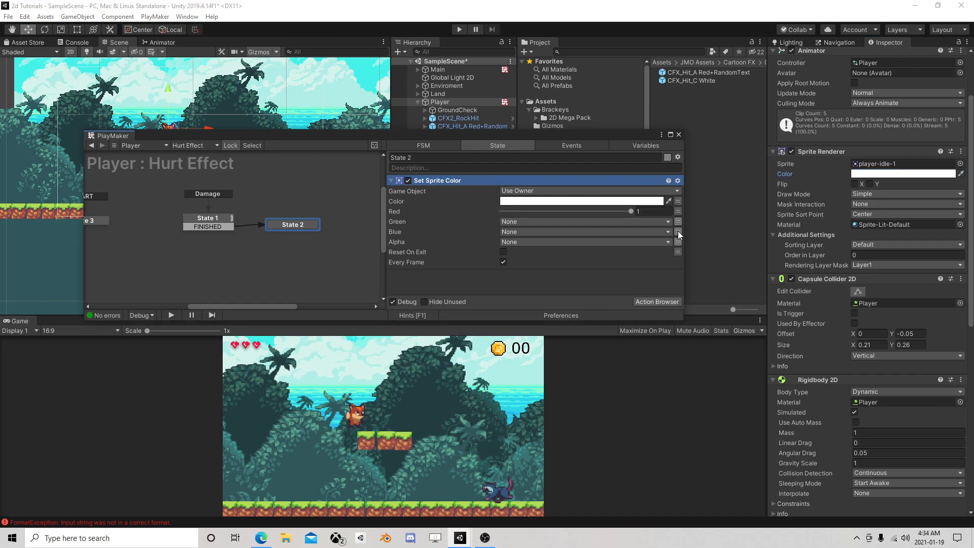
click(677, 232)
click(678, 221)
drag(502, 232, 666, 239)
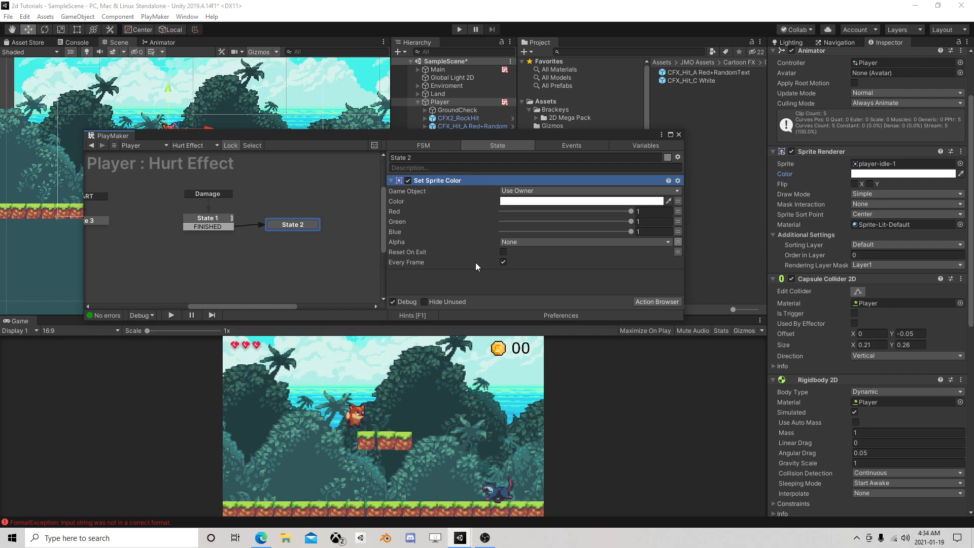
click(503, 262)
- Open the player's Health FSM for editing and select State 4, reached by the takeDamage transition
click(679, 134)
scroll(862, 314, down, 10)
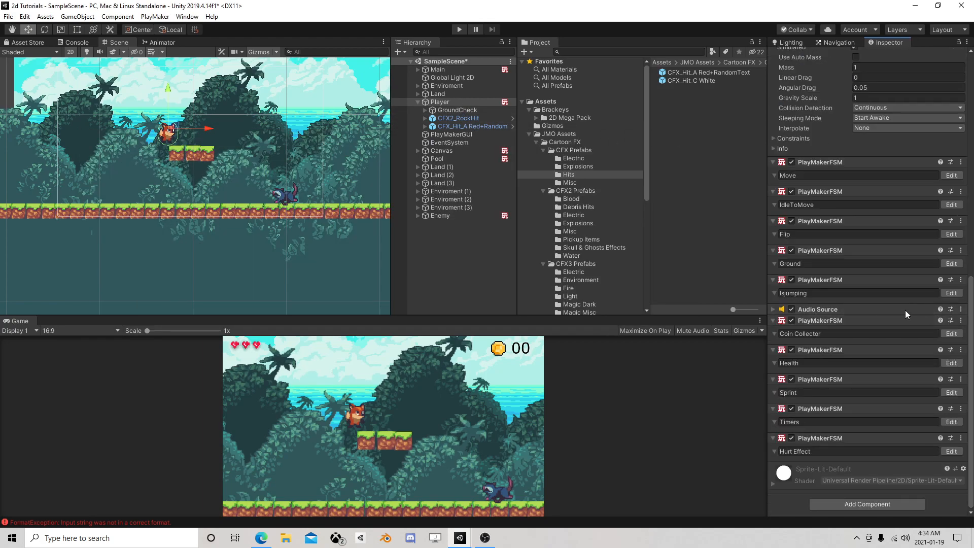
click(952, 363)
scroll(274, 238, down, 3)
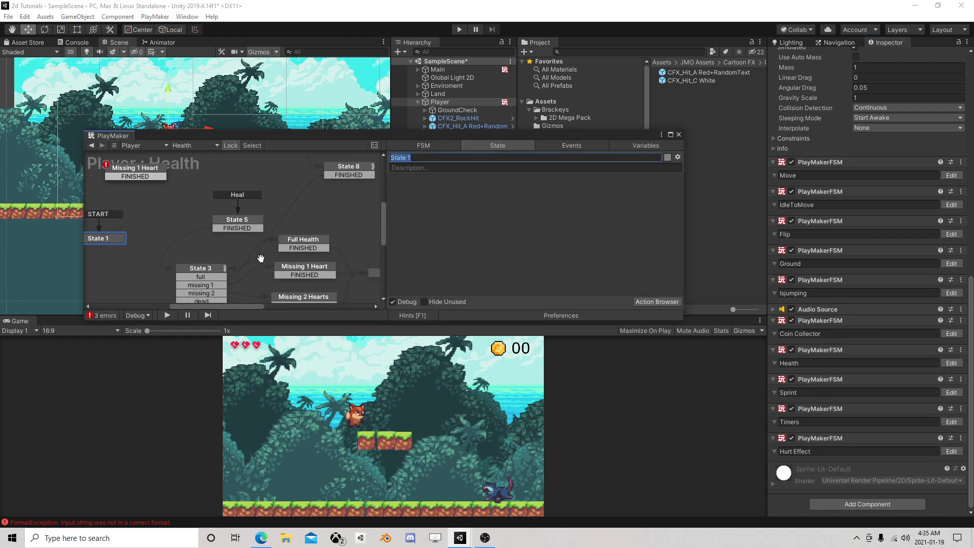
click(268, 226)
scroll(284, 213, up, 2)
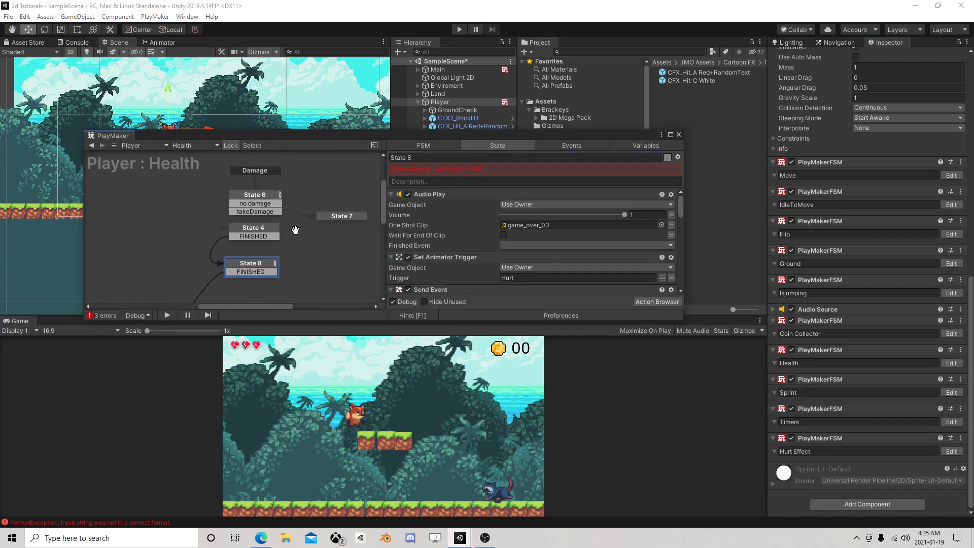
click(258, 232)
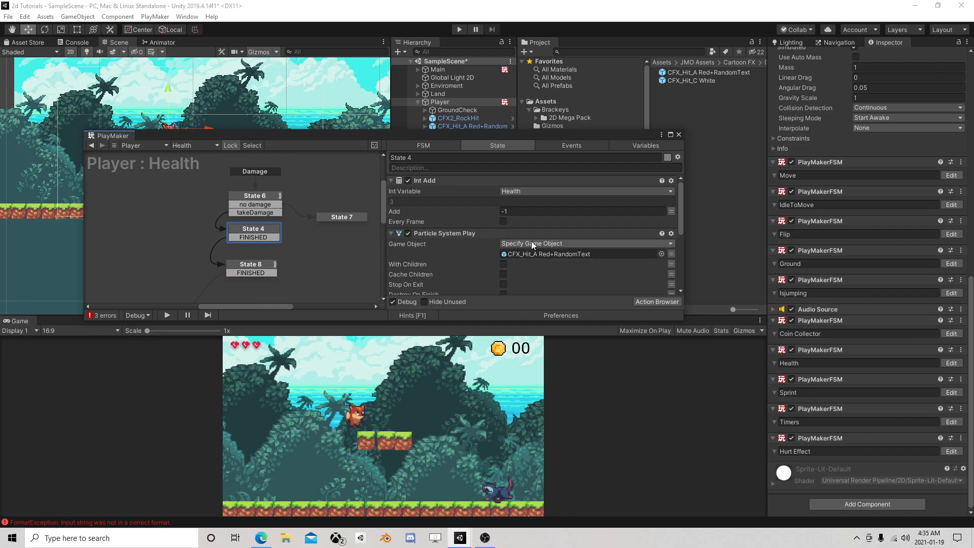
- Add a Send Event action at the end of State 4
scroll(538, 243, down, 1)
click(647, 302)
text(send ev)
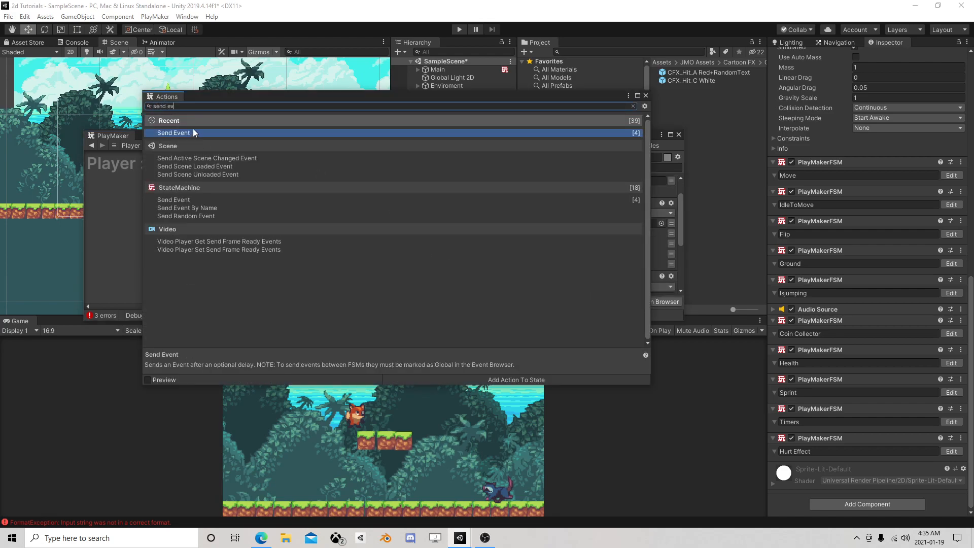
double_click(193, 132)
click(645, 96)
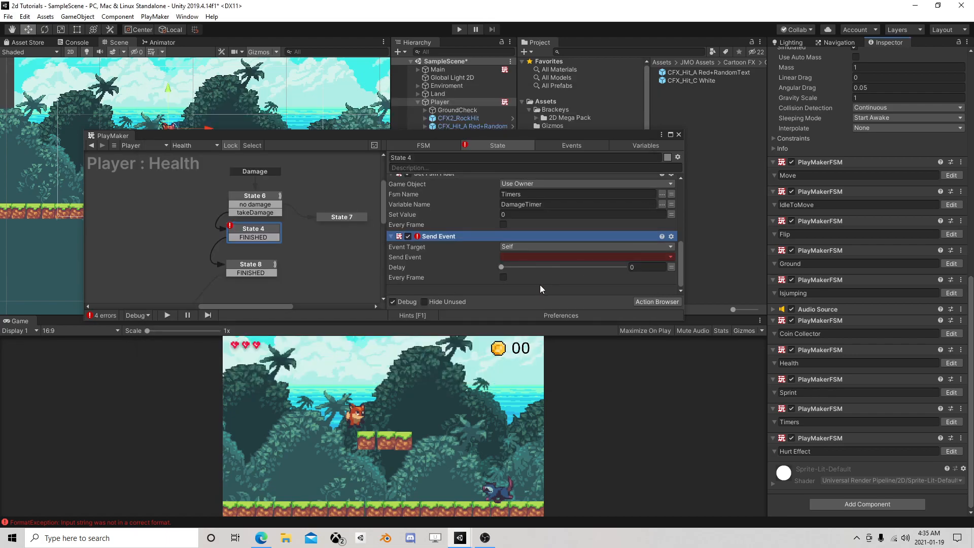
- Configure State 4's Send Event to target the owner's Hurt Effect FSM with the Damage event
click(529, 246)
click(533, 280)
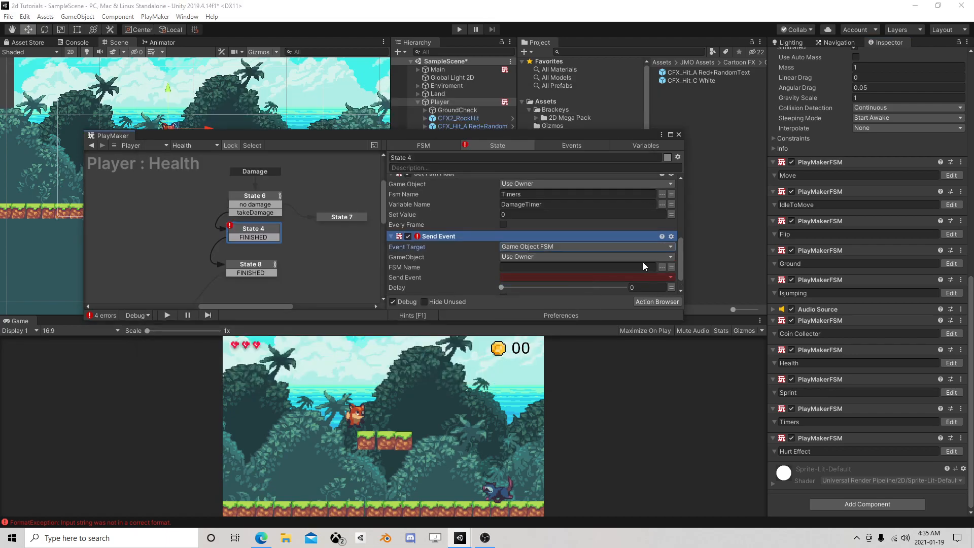
click(662, 267)
click(707, 273)
click(608, 277)
click(558, 299)
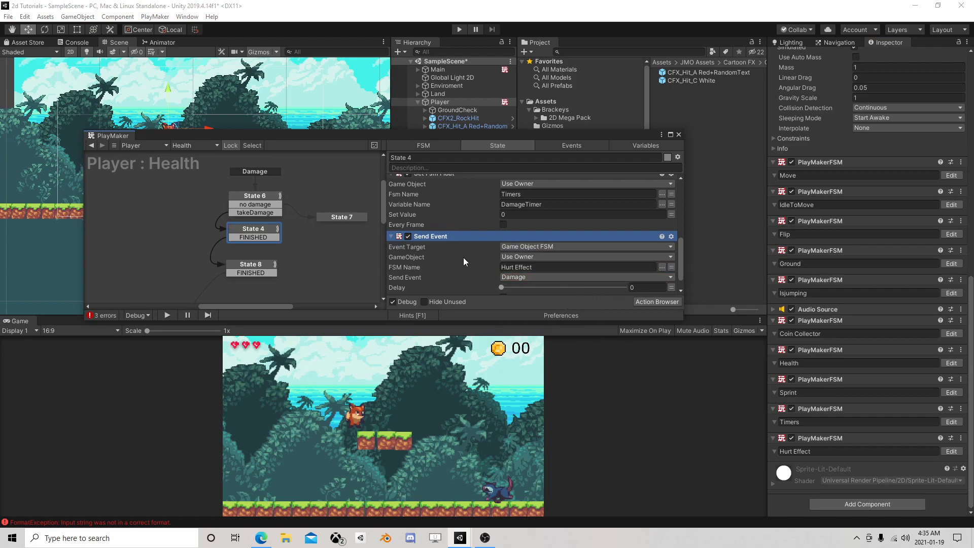
scroll(464, 257, up, 2)
scroll(466, 259, up, 3)
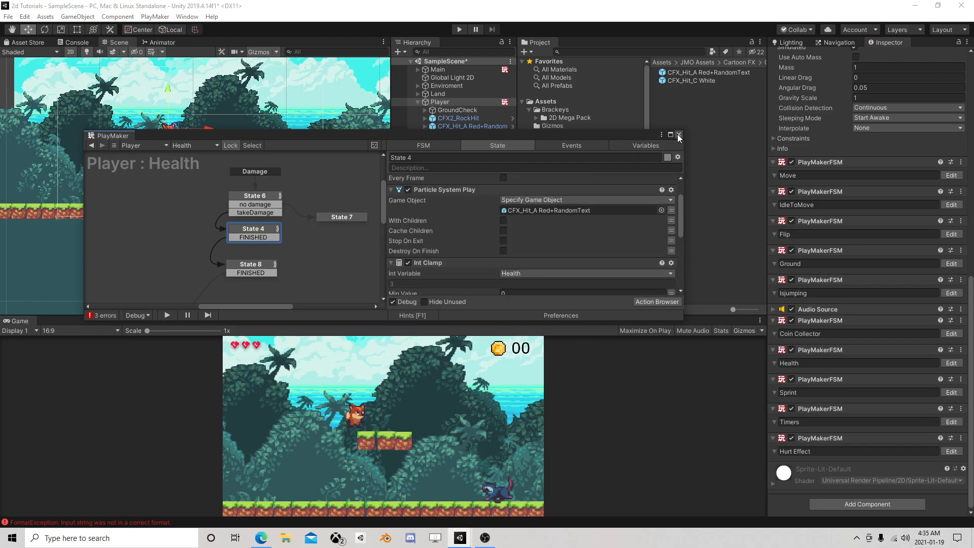
- Run the scene and move the player into the enemy to test the hurt flash
click(678, 134)
click(459, 29)
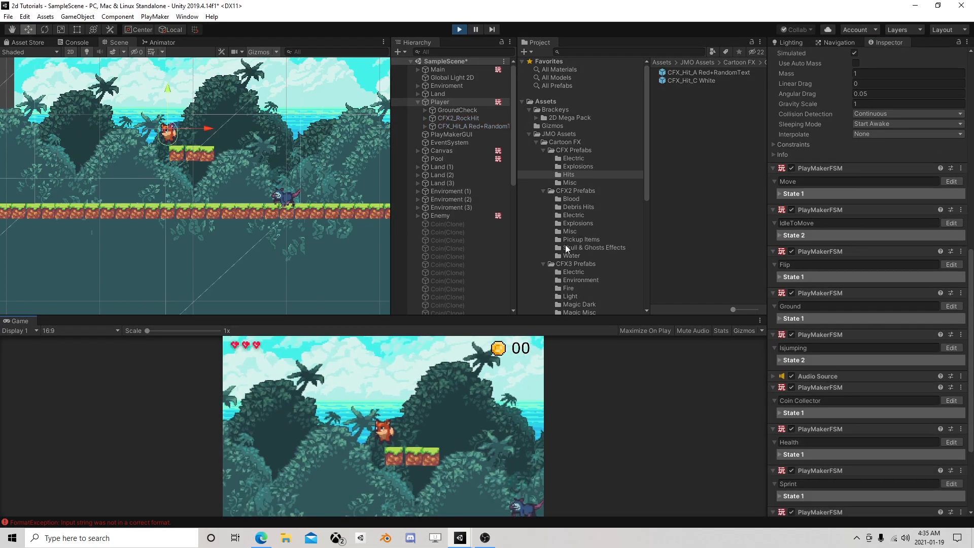
key(d)
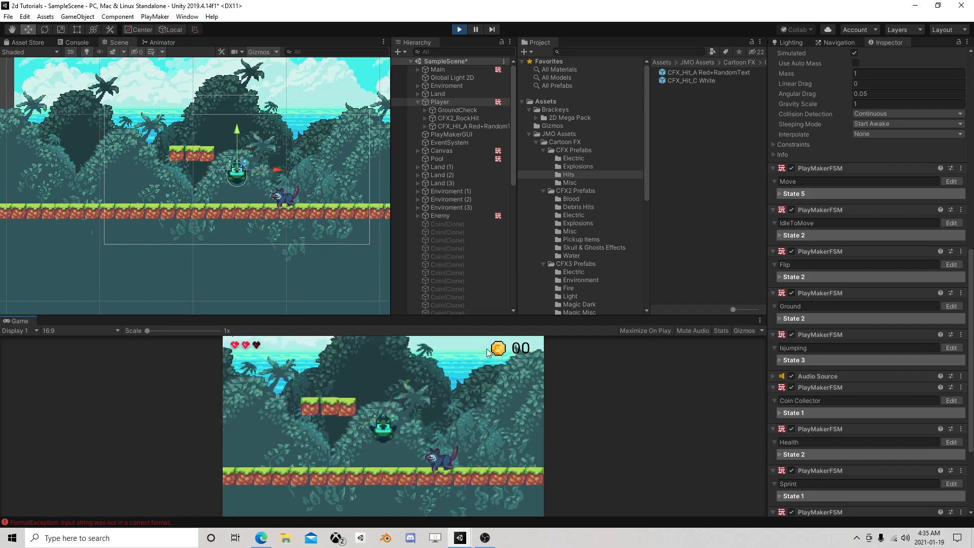
key(d)
key(d)
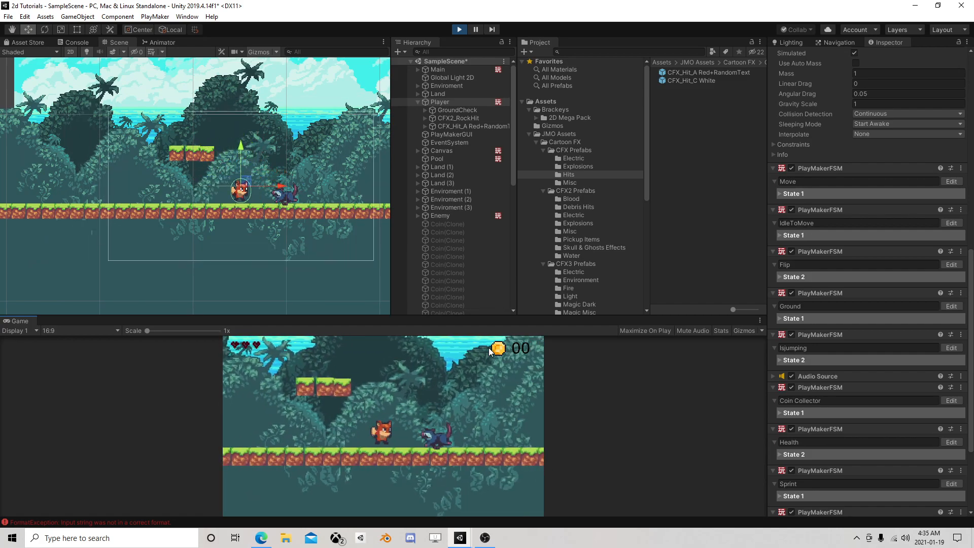
click(458, 29)
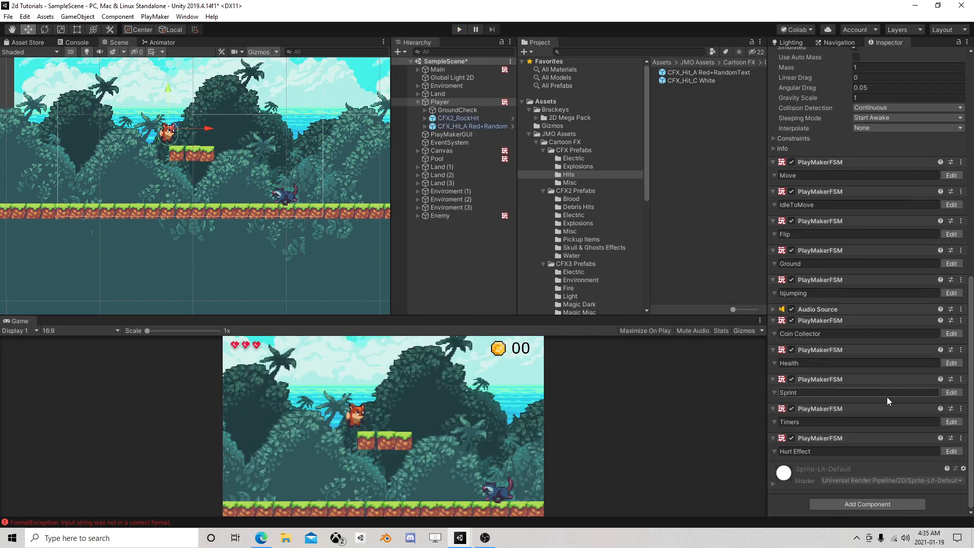
- Set the Wait time in State 1 of the player's Hurt Effect FSM to 0.8
click(948, 451)
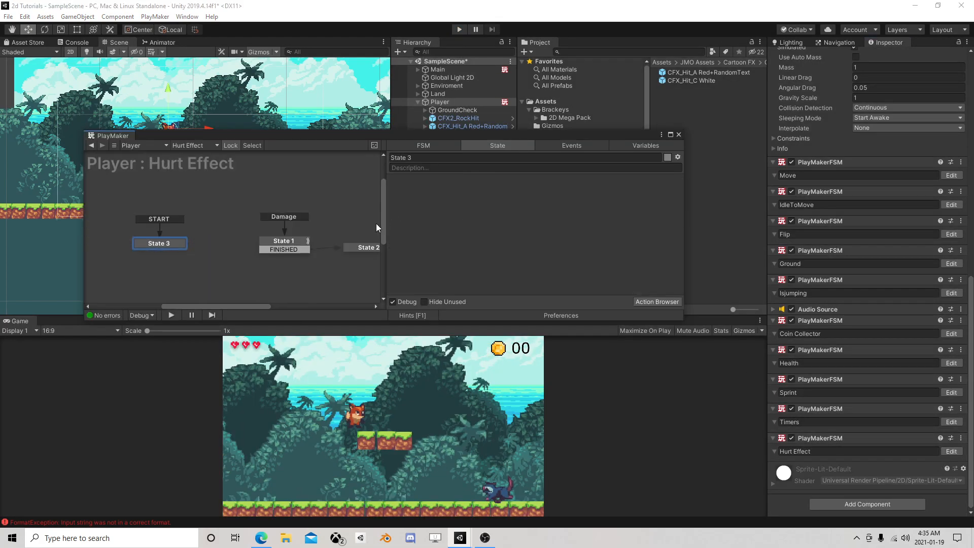
middle_drag(320, 227, 269, 210)
click(228, 220)
scroll(453, 265, down, 5)
click(520, 258)
key(ctrl+a)
text(0.8)
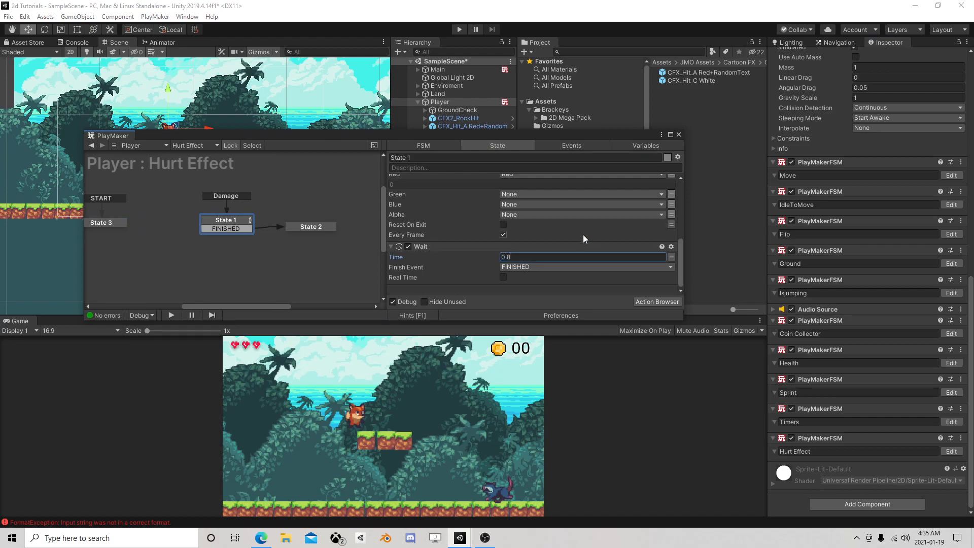
- Play the game and run into the enemy to check the new flash duration
click(678, 134)
click(459, 29)
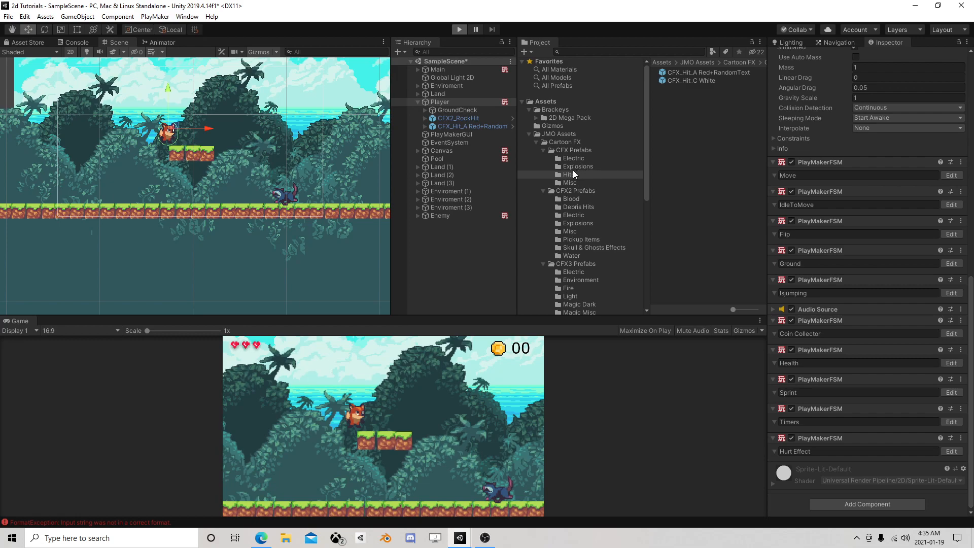
key(d)
key(d)
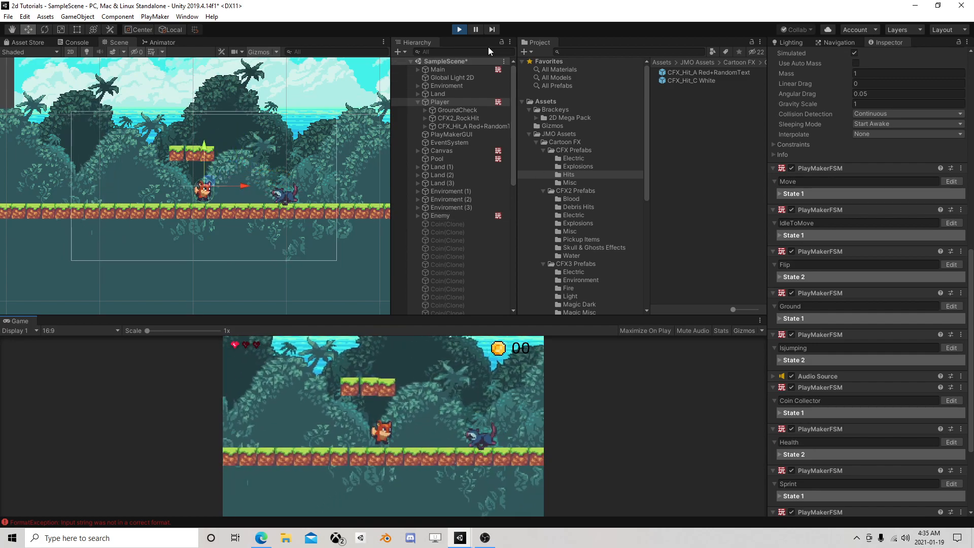
click(460, 31)
- Set the Wait time in State 1 of the Hurt Effect FSM to 0.7
click(951, 451)
click(297, 242)
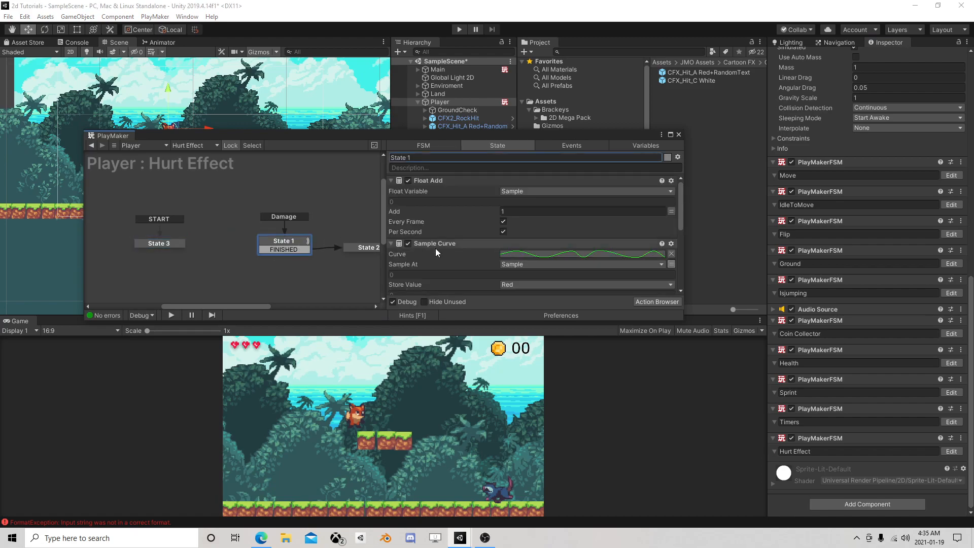
scroll(502, 269, down, 5)
click(523, 258)
key(BackSpace)
text(0.6)
key(Return)
text(0.7)
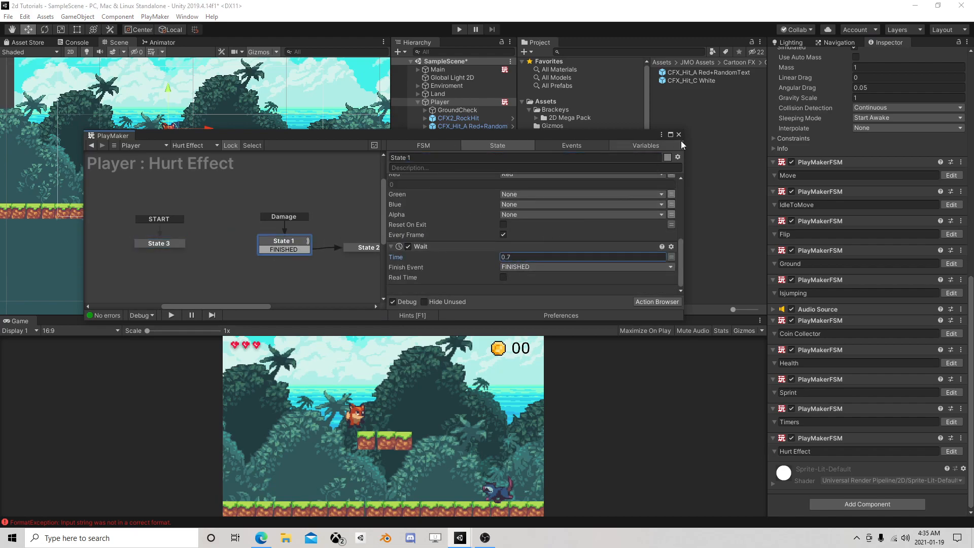
- Test the shortened hurt flash in play mode by moving the player into the enemy
click(679, 134)
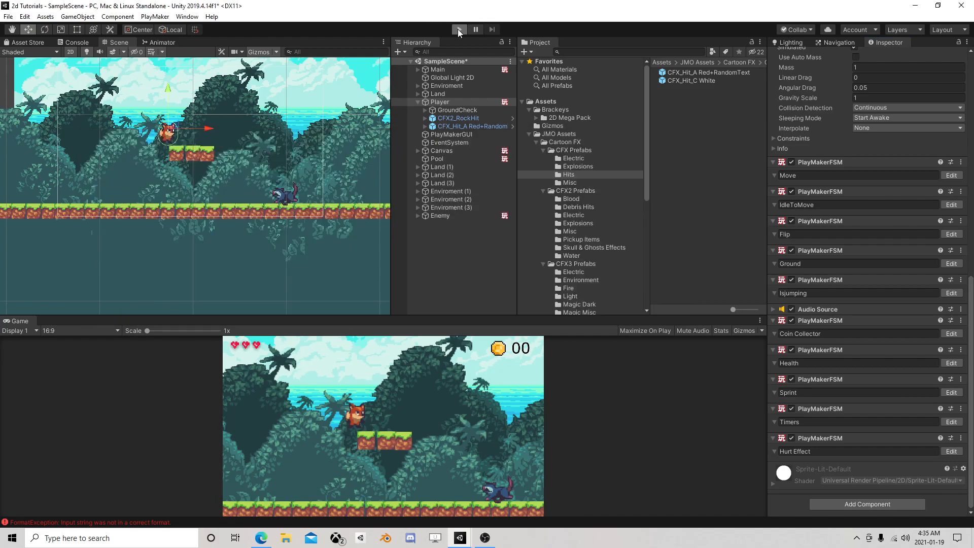
click(457, 28)
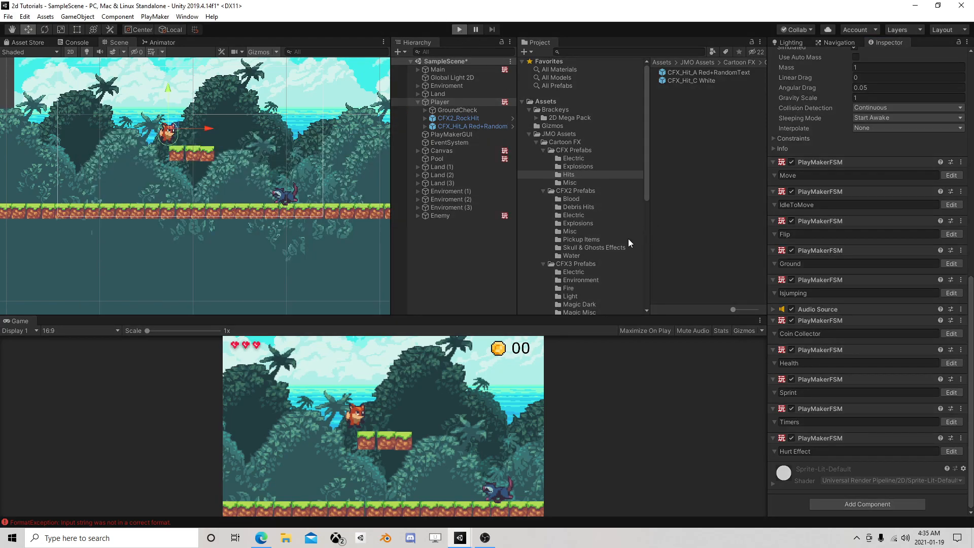
key(d)
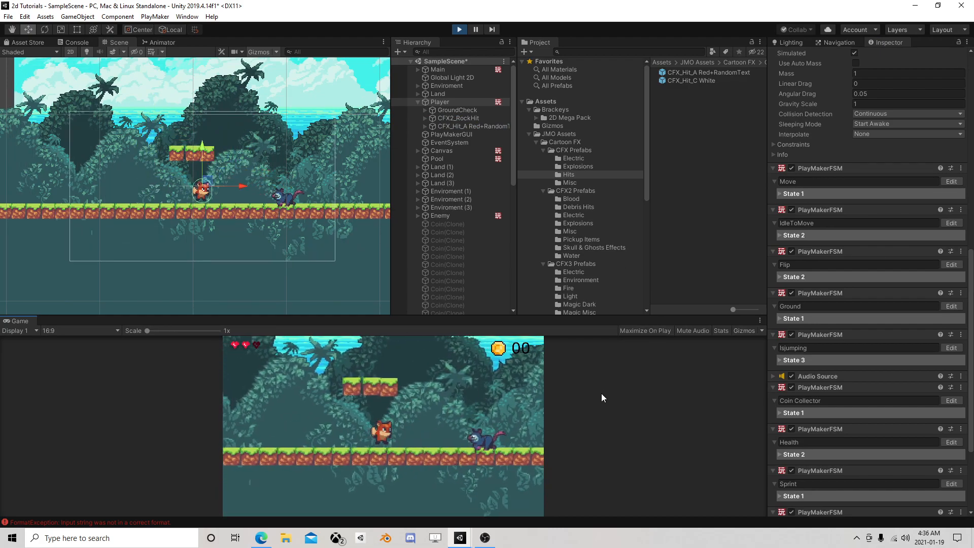
click(458, 29)
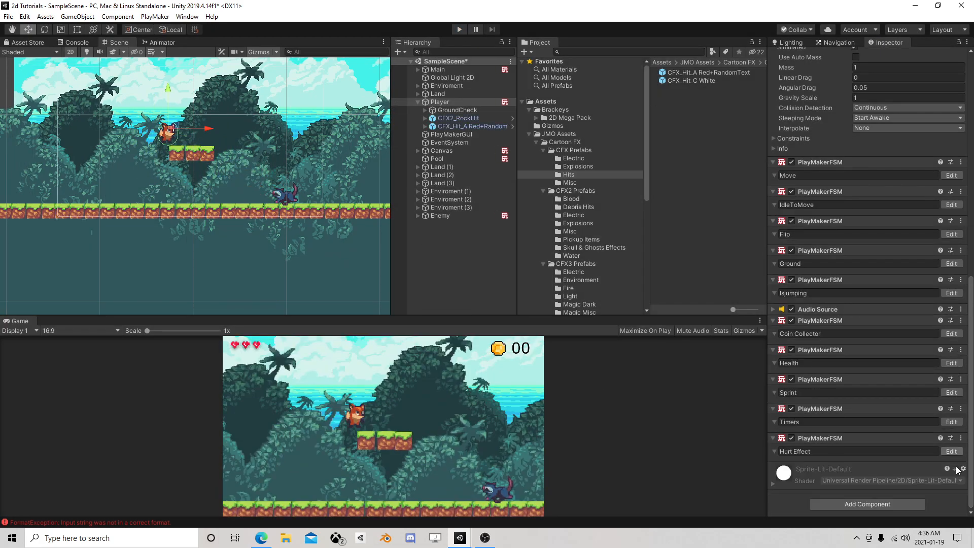
- Add a new state with a Damage global transition above State 1 in the Hurt Effect FSM
click(950, 451)
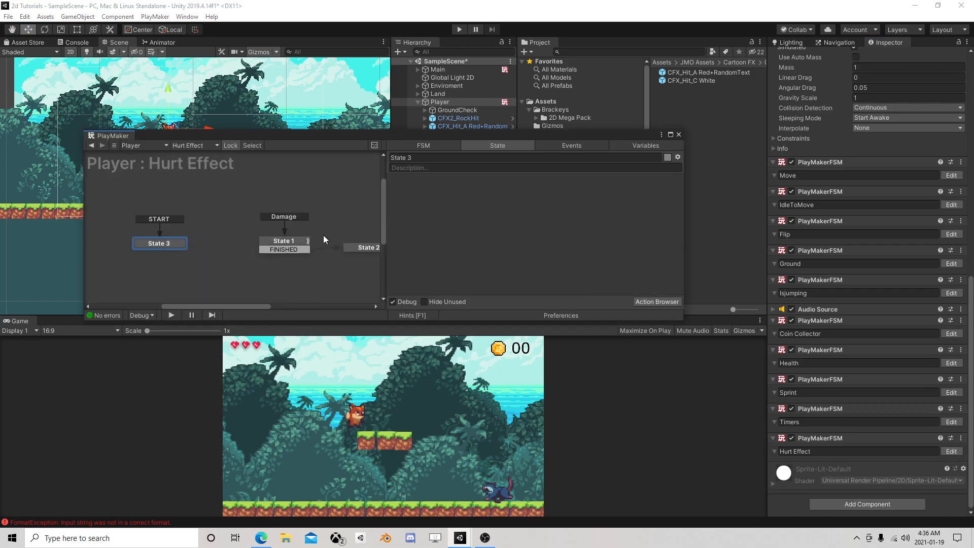
middle_drag(322, 235, 291, 231)
click(315, 246)
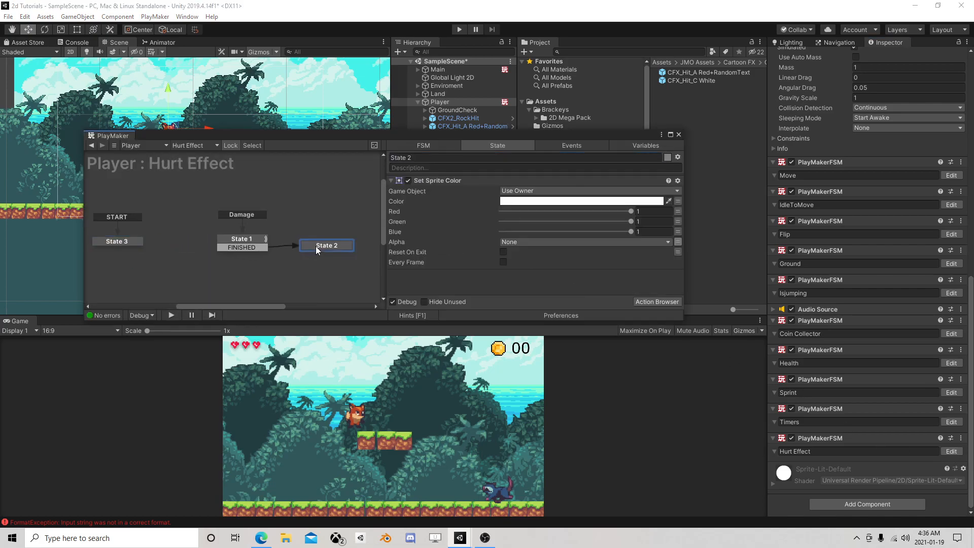
click(242, 248)
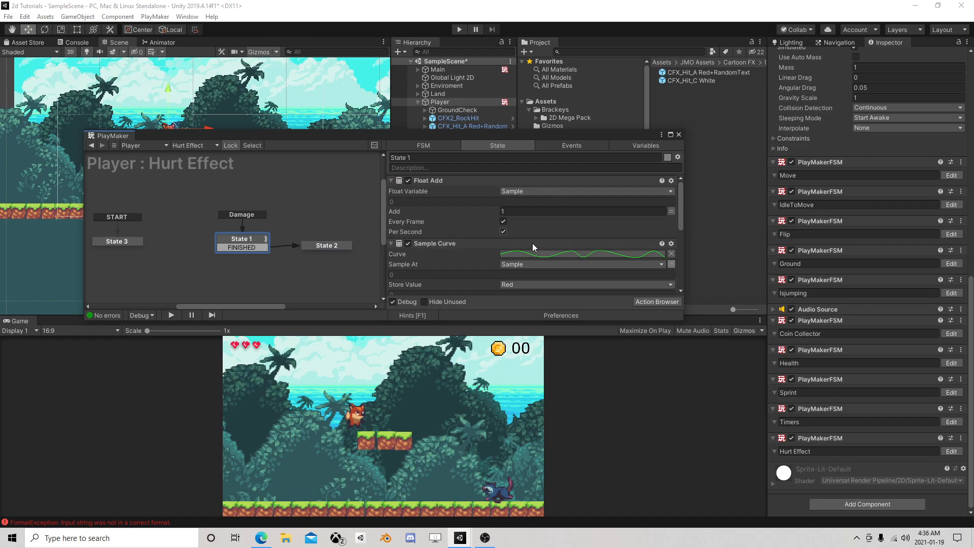
scroll(507, 253, down, 5)
scroll(527, 274, up, 4)
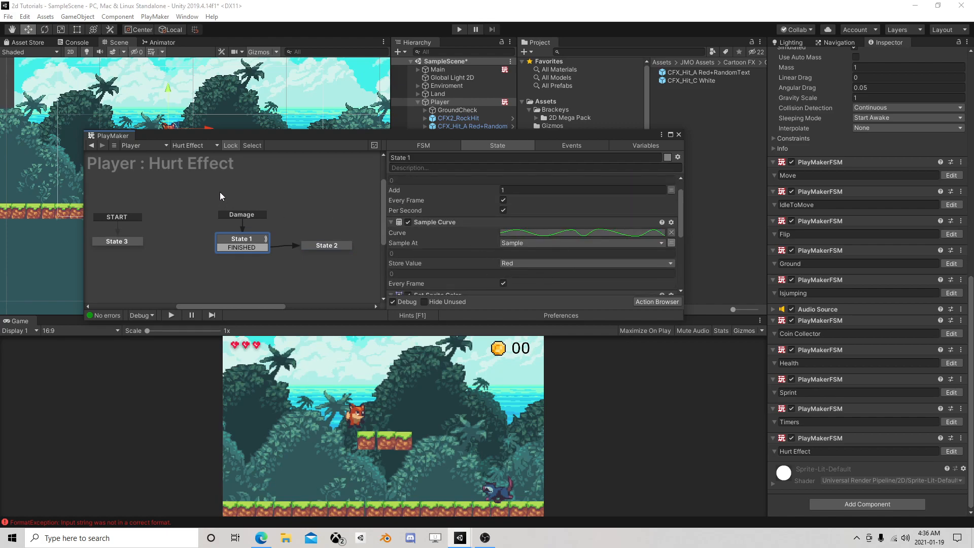
right_click(224, 203)
click(233, 212)
right_click(239, 210)
mouse_move(304, 226)
click(397, 226)
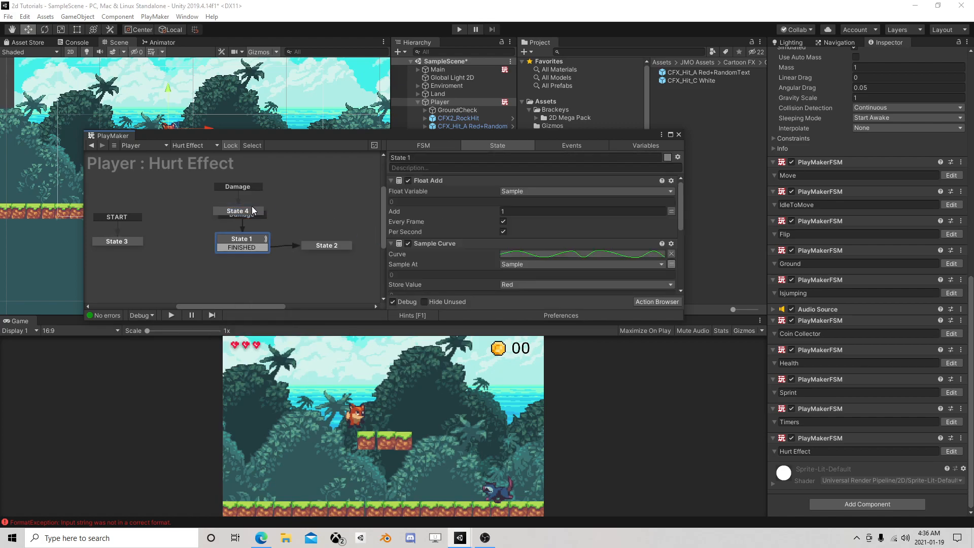
drag(213, 209, 223, 198)
- Delete State 1's Damage global transition and link State 4 to State 1 with a FINISHED transition
right_click(234, 215)
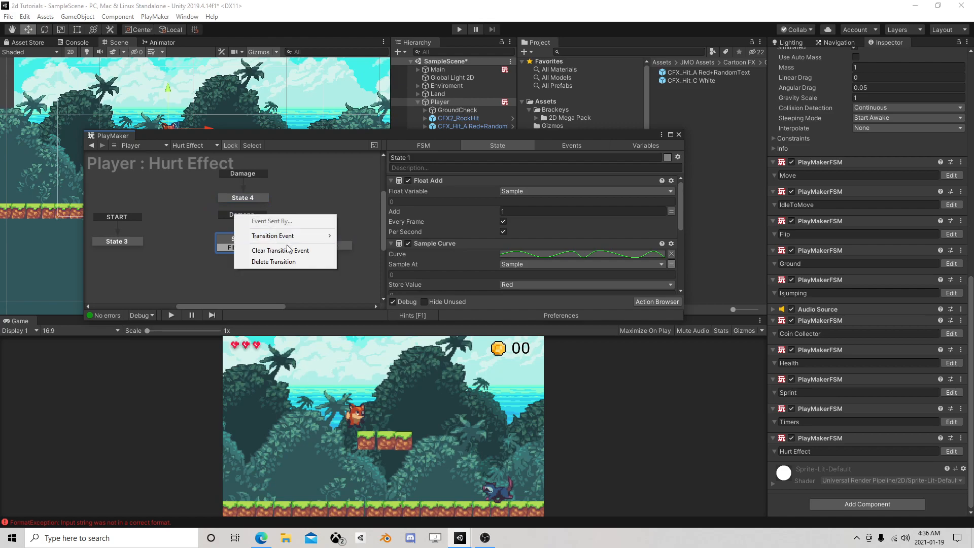
click(274, 261)
right_click(253, 198)
mouse_move(302, 204)
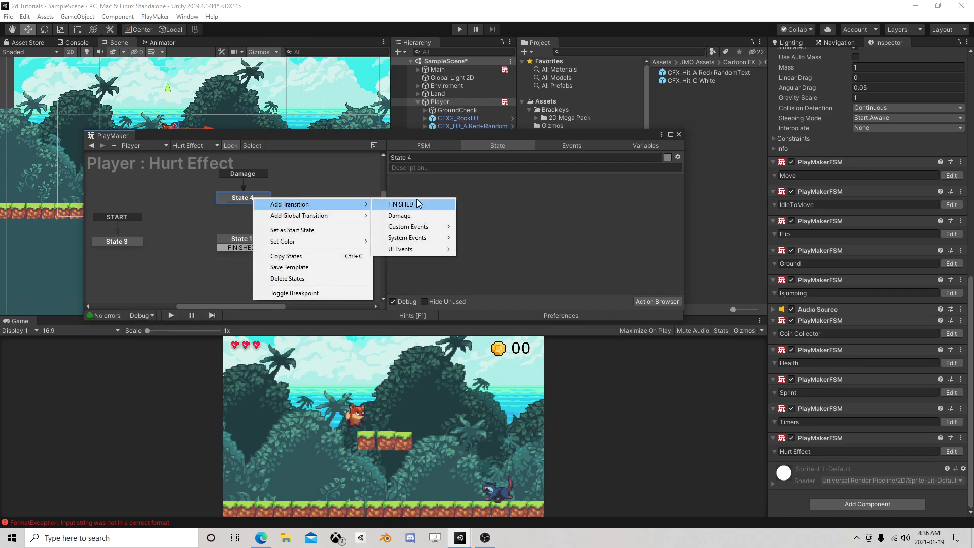
click(400, 204)
drag(242, 206, 246, 235)
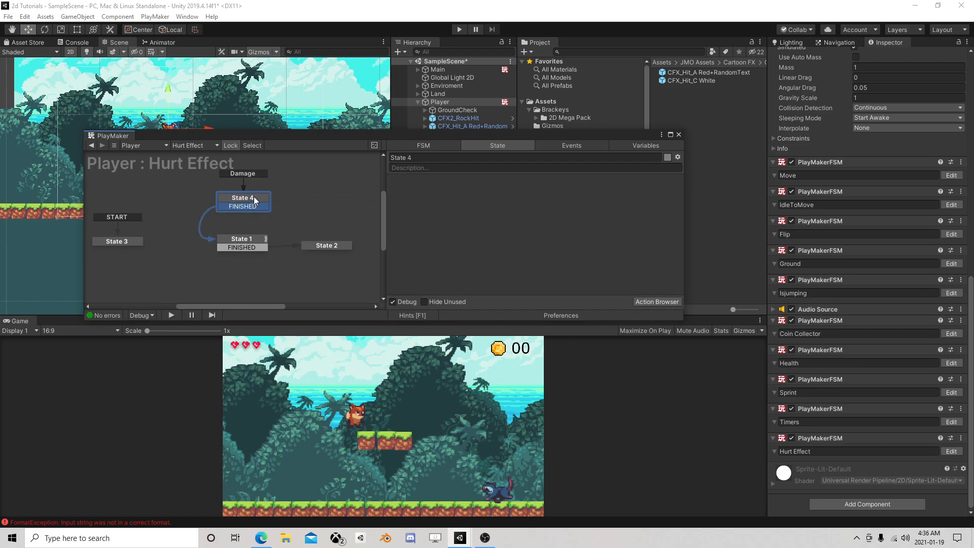
- Add a Set Float Value action to State 4 that sets the Sample variable to 0
click(647, 304)
text(set )
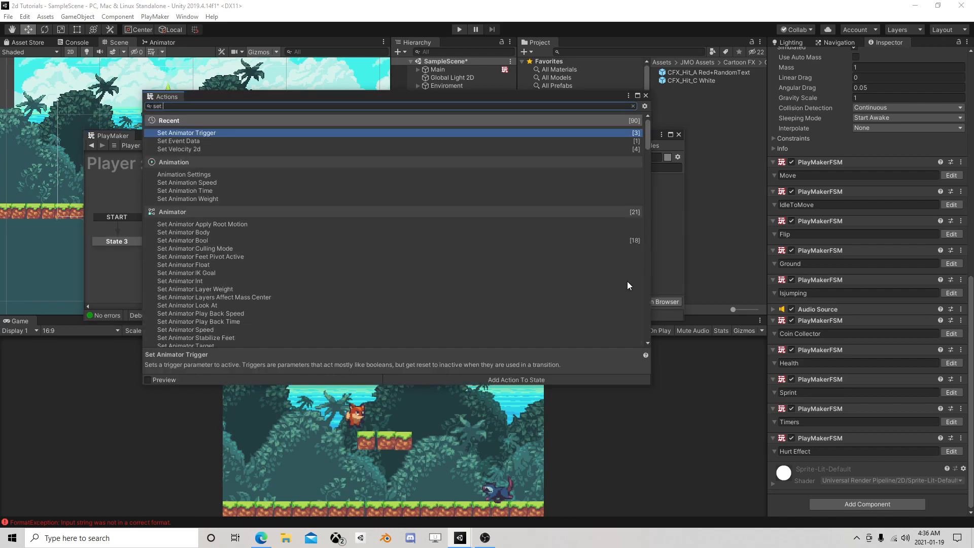
text(val)
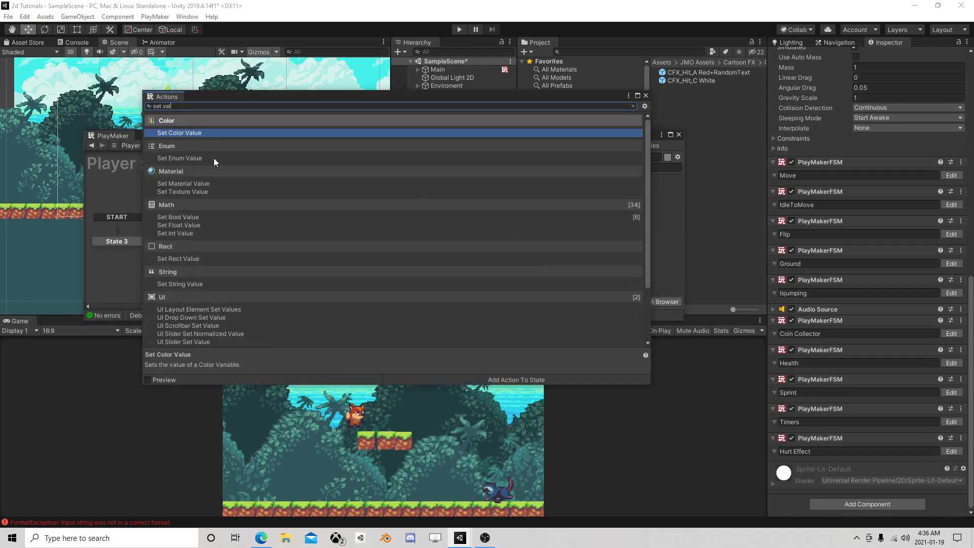
double_click(182, 224)
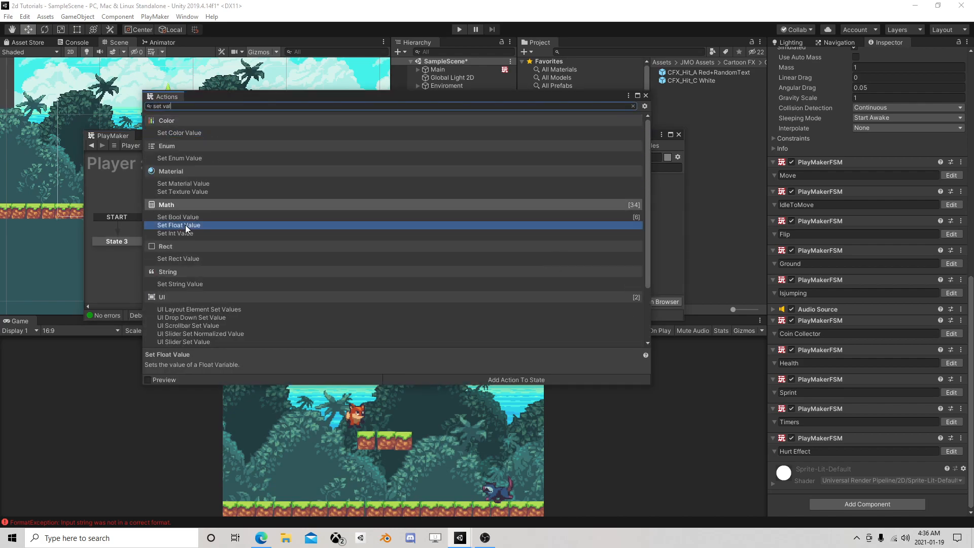
click(645, 96)
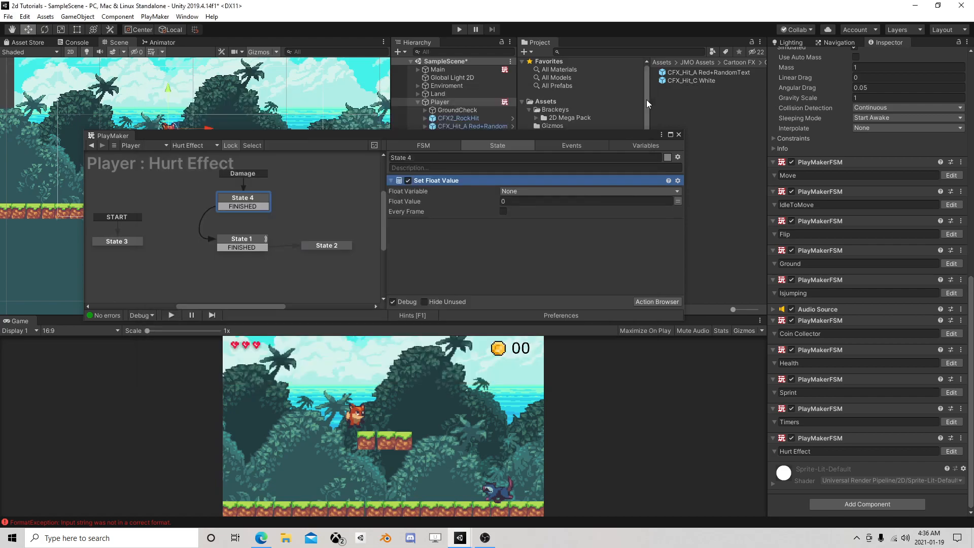
click(632, 194)
click(548, 221)
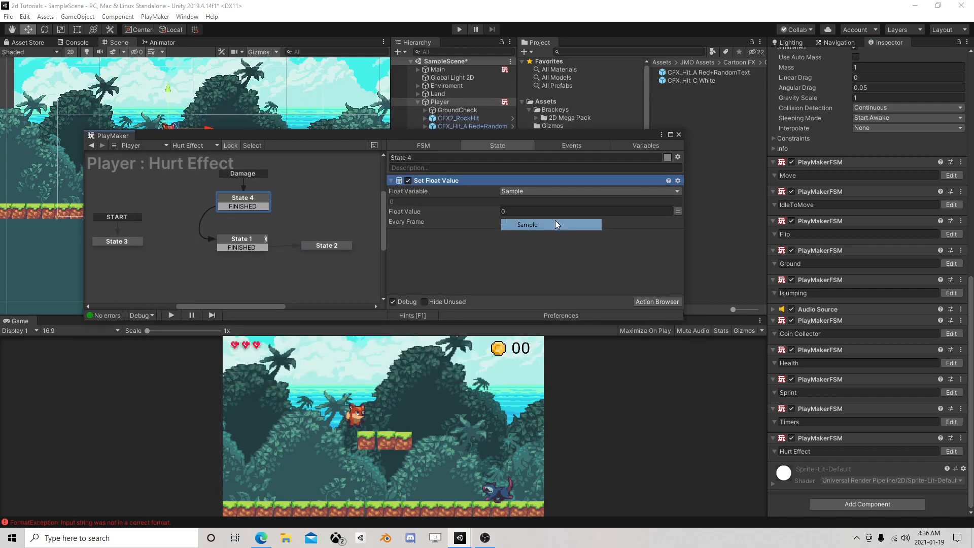
- Duplicate the Set Float Value action in State 4 and set the copy's float variable to Red
right_click(438, 180)
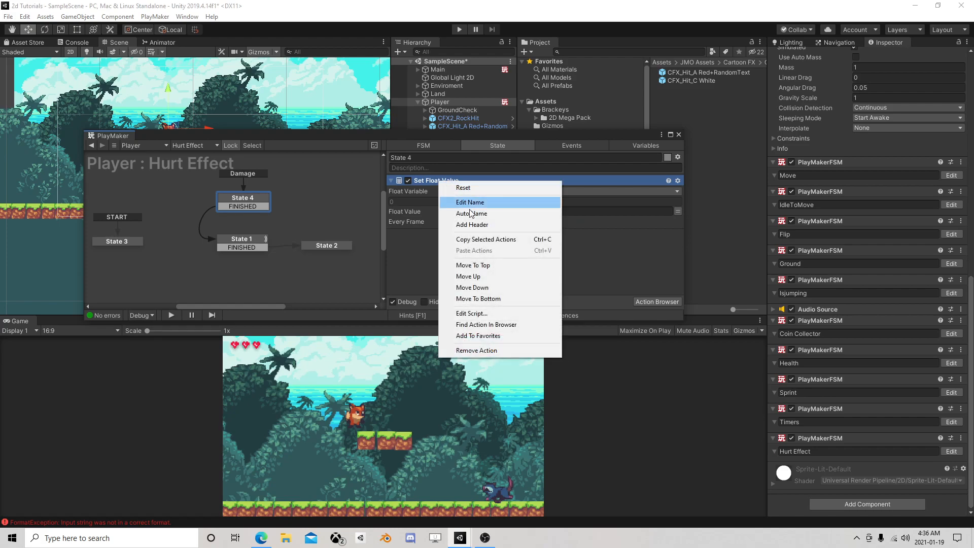
right_click(410, 246)
click(445, 334)
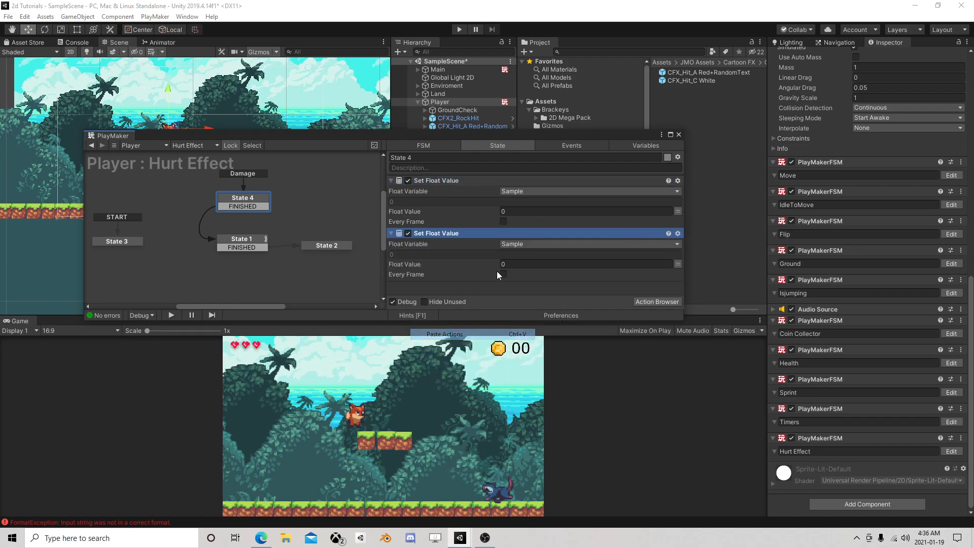
click(522, 244)
click(525, 267)
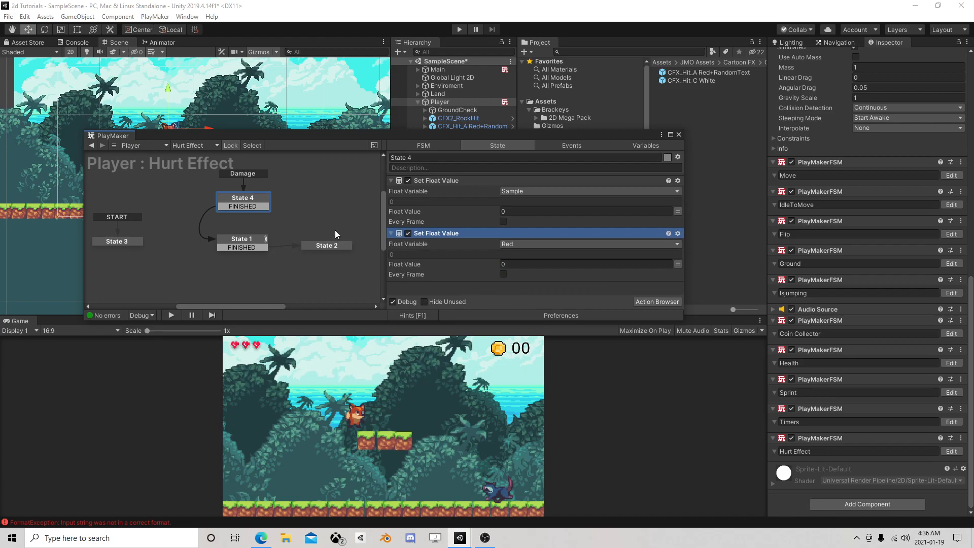
- Close the FSM editor and play-test the scene, running the player into the enemy to check the hurt effect
click(678, 134)
click(460, 29)
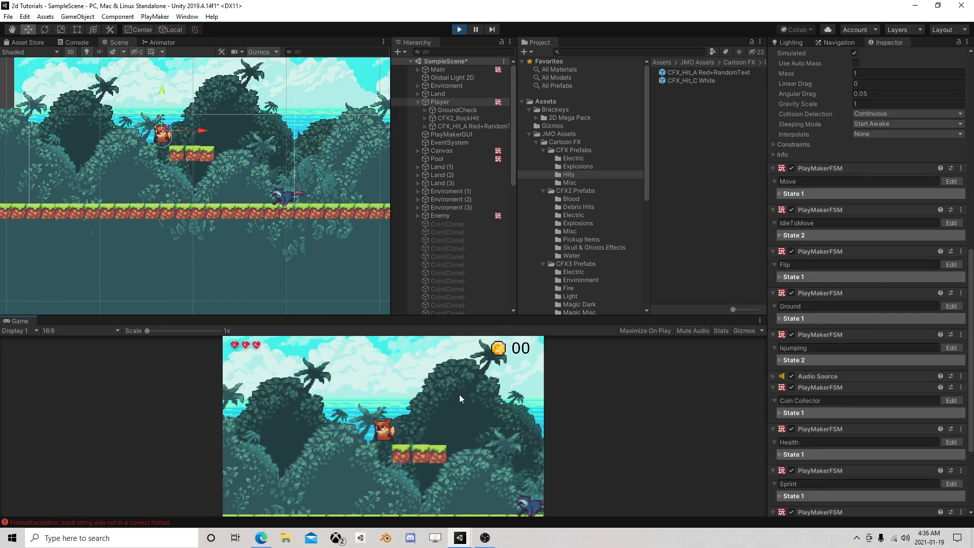
key(d)
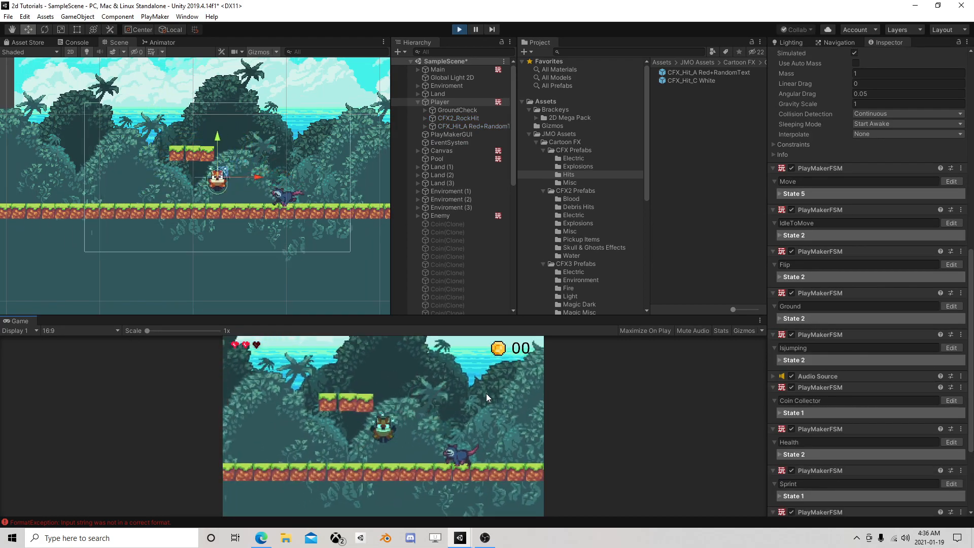
key(d)
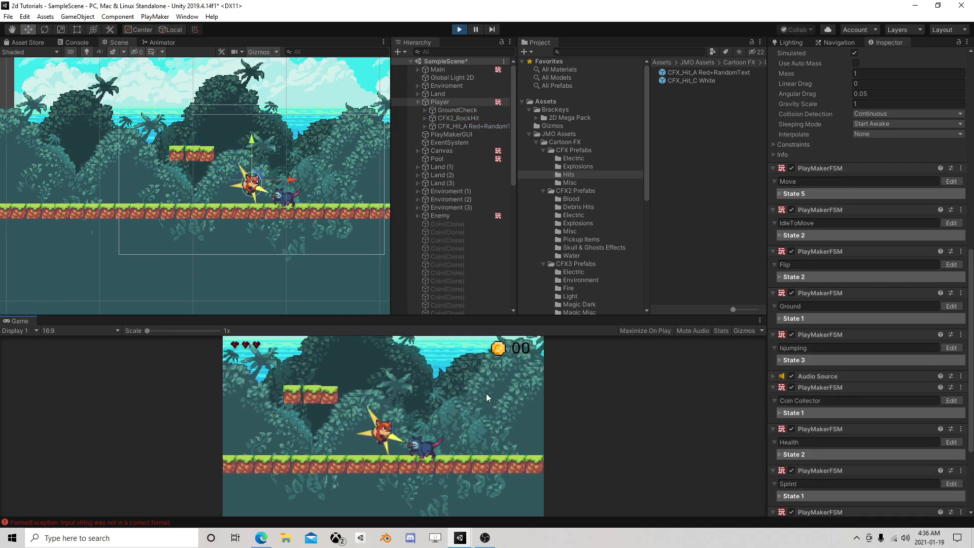
key(d)
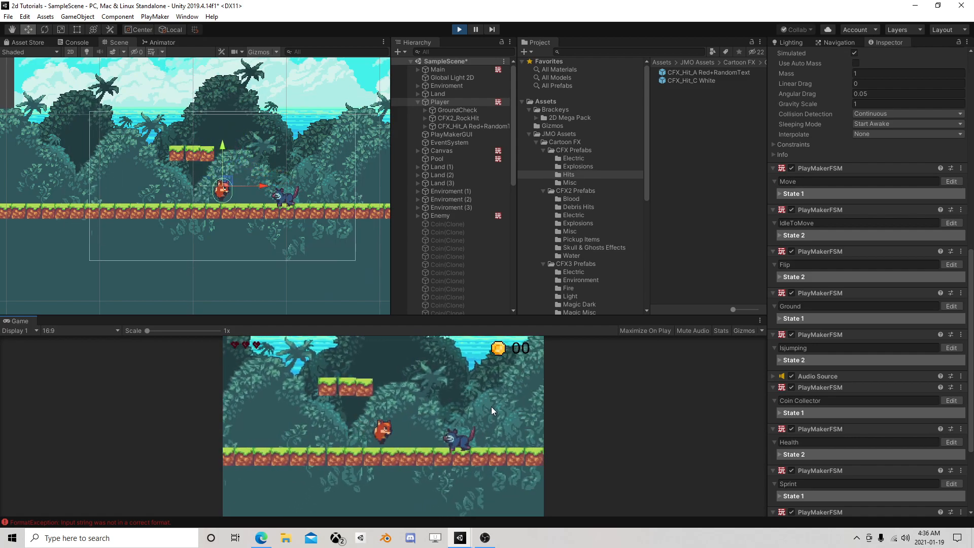
- Stop play mode and save the scene
click(458, 30)
click(8, 16)
click(20, 55)
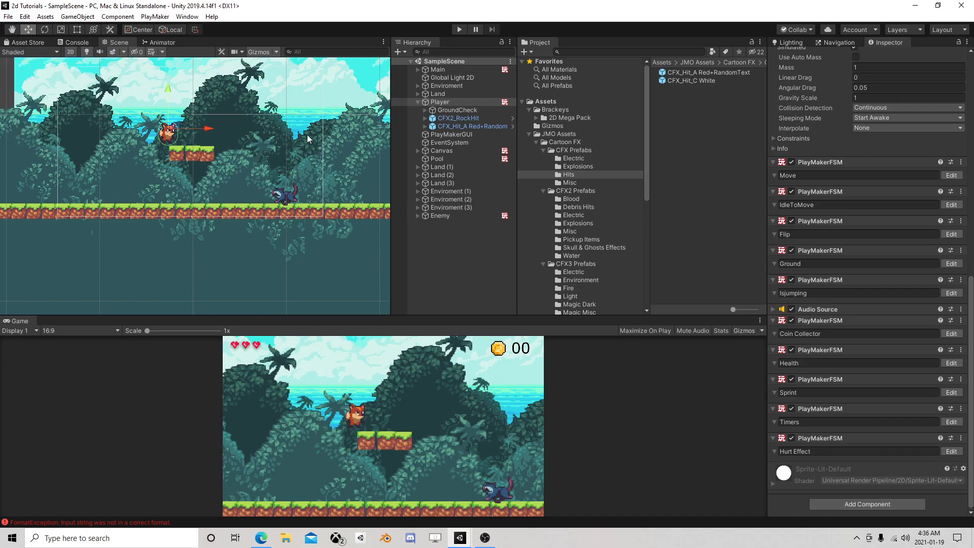
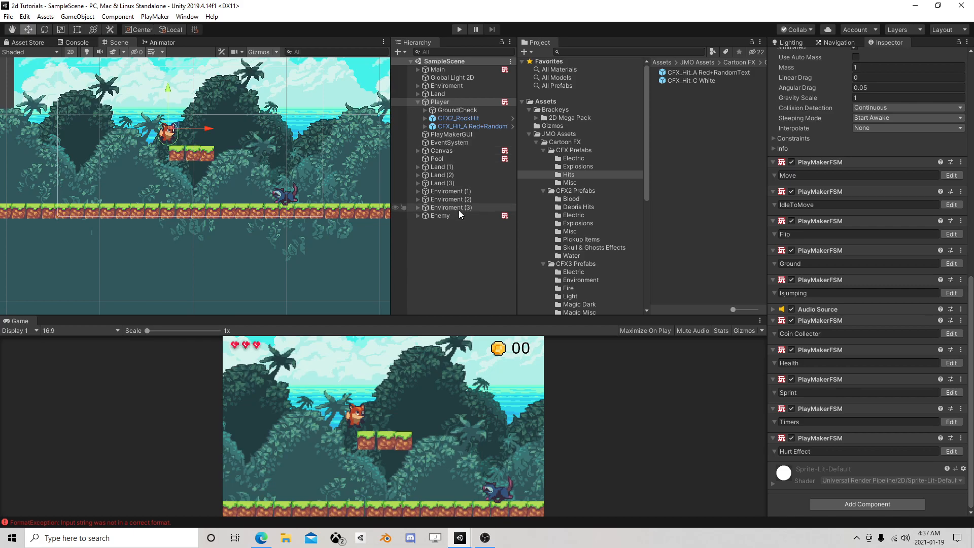
- Move the Enemy object farther right along the ground, away from the player's platform
click(432, 216)
click(418, 216)
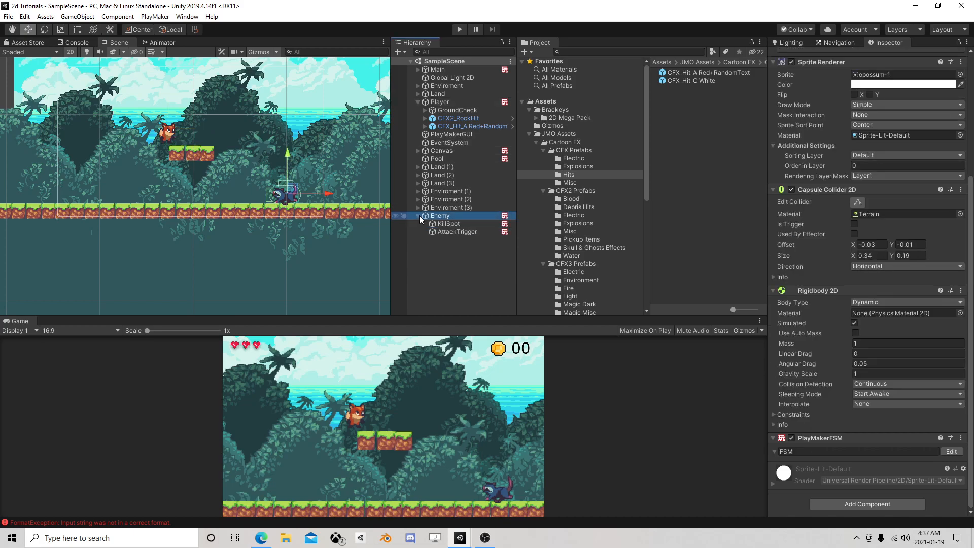
click(417, 216)
scroll(327, 153, down, 5)
middle_drag(326, 154, 248, 202)
scroll(247, 202, up, 2)
scroll(247, 201, up, 1)
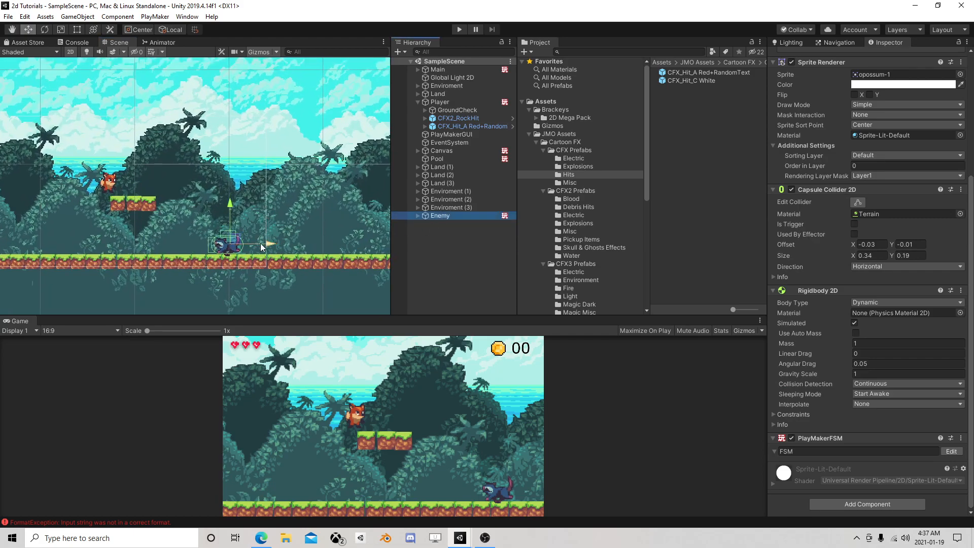
drag(234, 238, 370, 242)
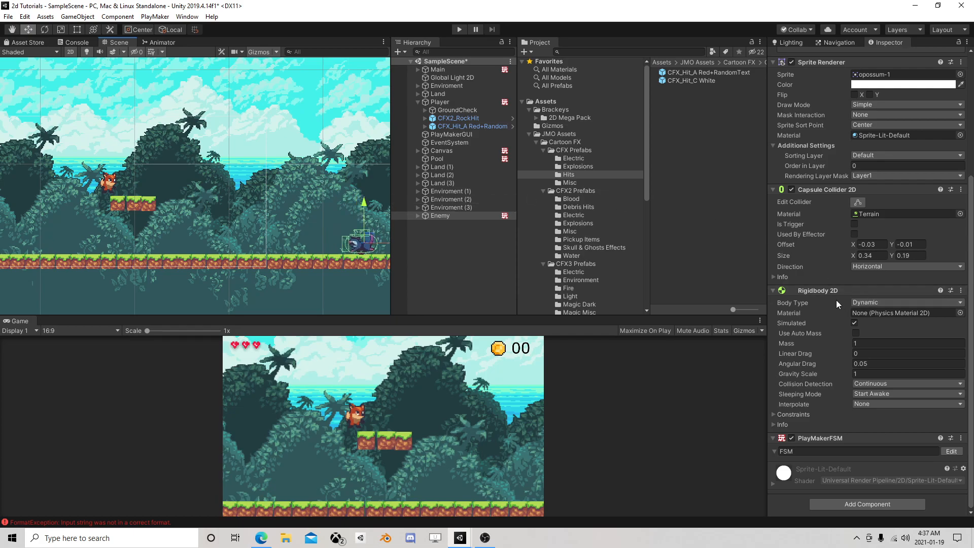
- Move the Player object slightly right so it stands over the middle of the floating platform
mouse_move(292, 154)
middle_down()
mouse_move(282, 174)
mouse_move(326, 148)
mouse_move(269, 152)
mouse_move(261, 142)
mouse_move(226, 162)
mouse_move(282, 140)
middle_up()
scroll(260, 140, up, 4)
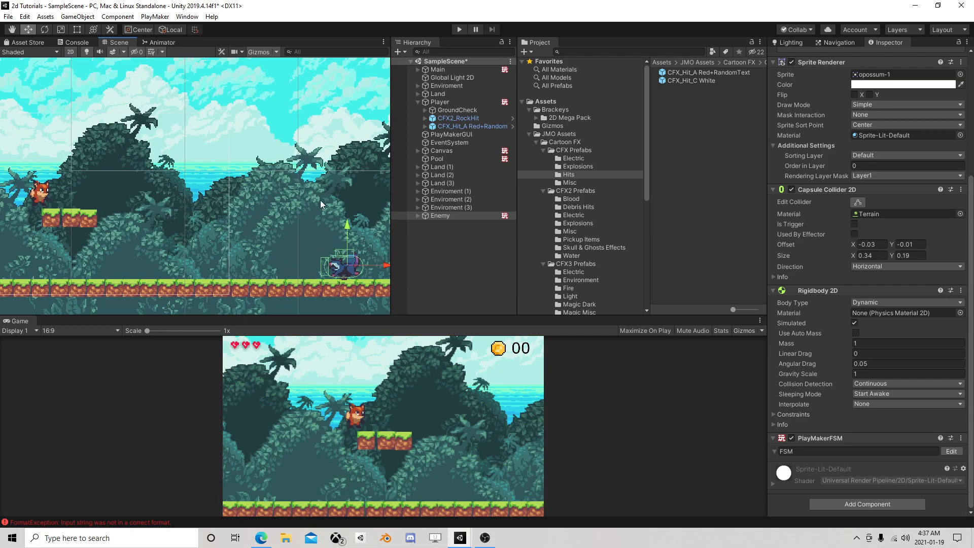
middle_drag(146, 242, 272, 233)
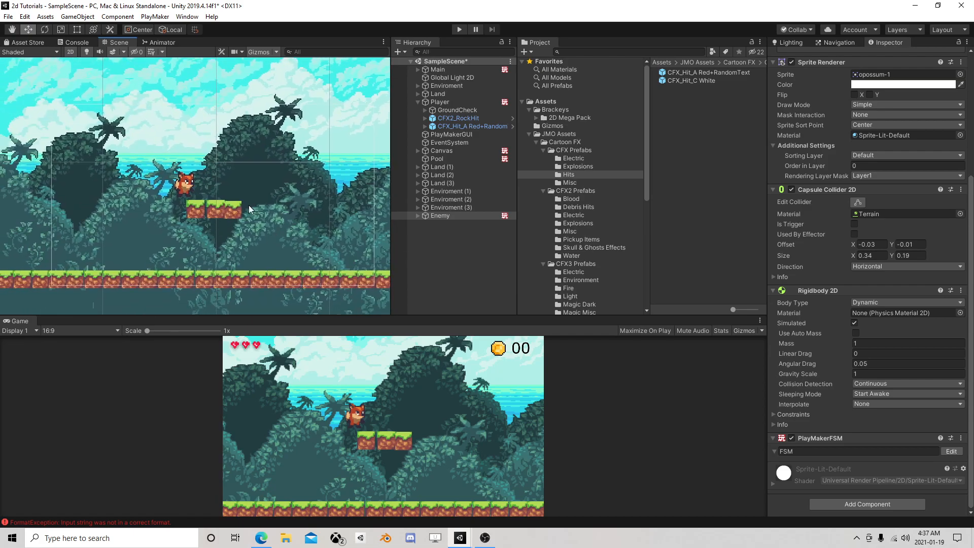
click(436, 102)
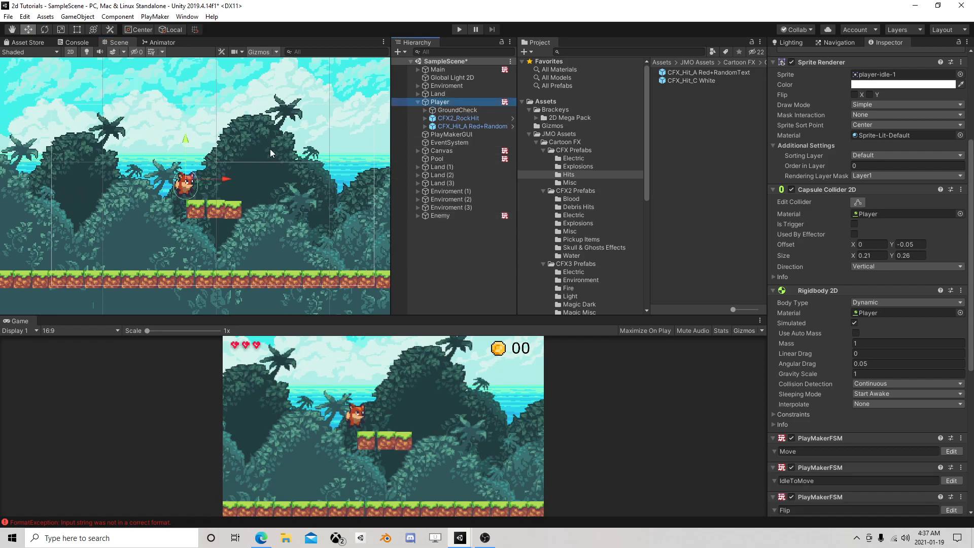
drag(224, 179, 250, 179)
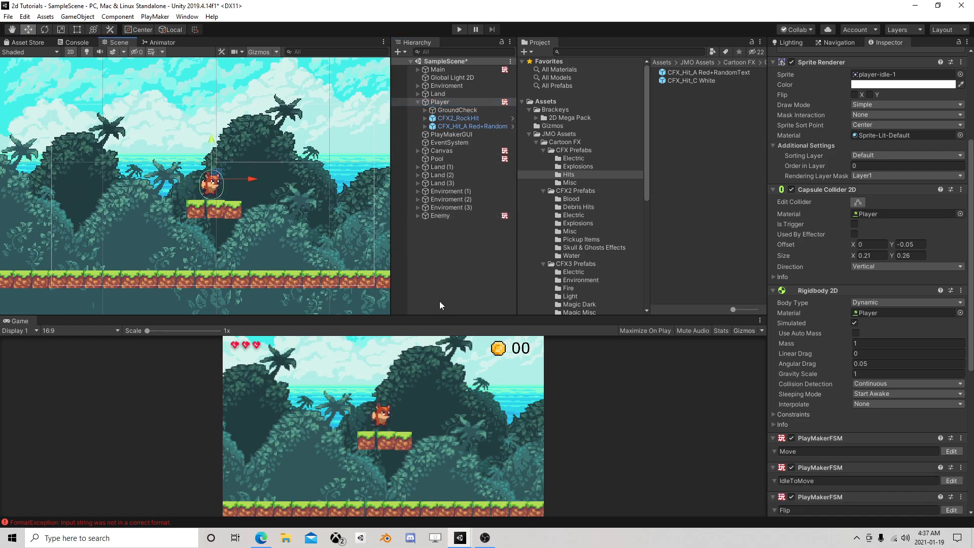
- Collapse the Player object's children in the Hierarchy
scroll(350, 277, down, 2)
middle_drag(368, 275, 324, 236)
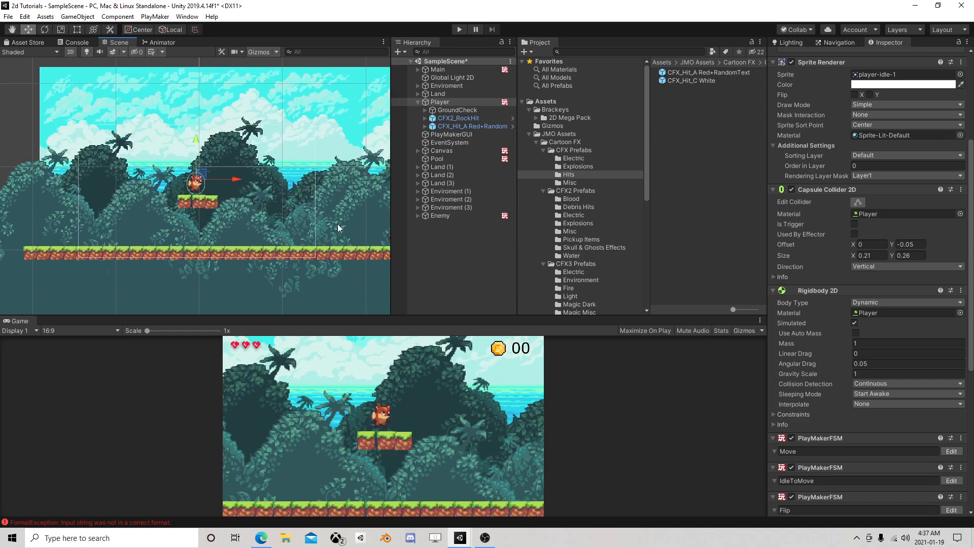
click(416, 101)
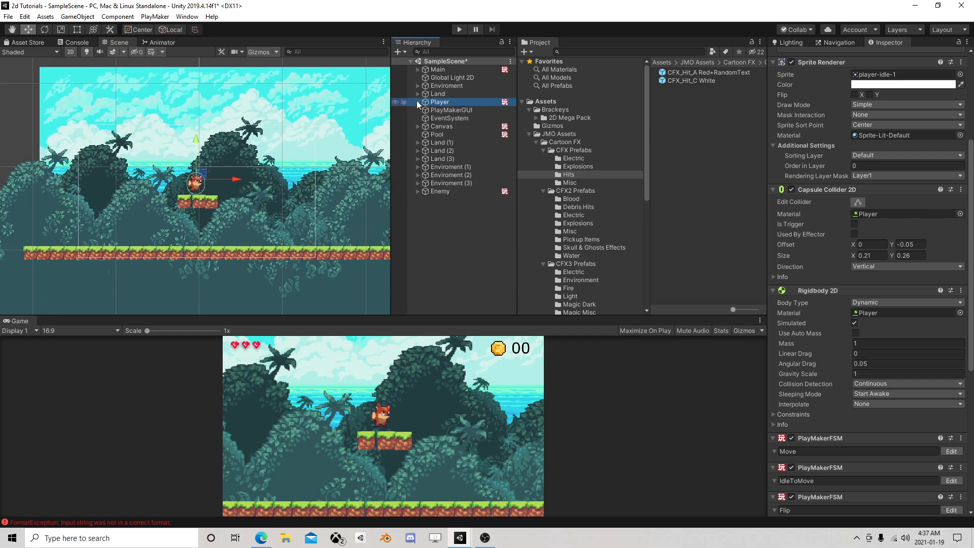
middle_drag(265, 194, 160, 170)
middle_drag(112, 180, 272, 186)
scroll(273, 188, up, 2)
scroll(272, 185, up, 2)
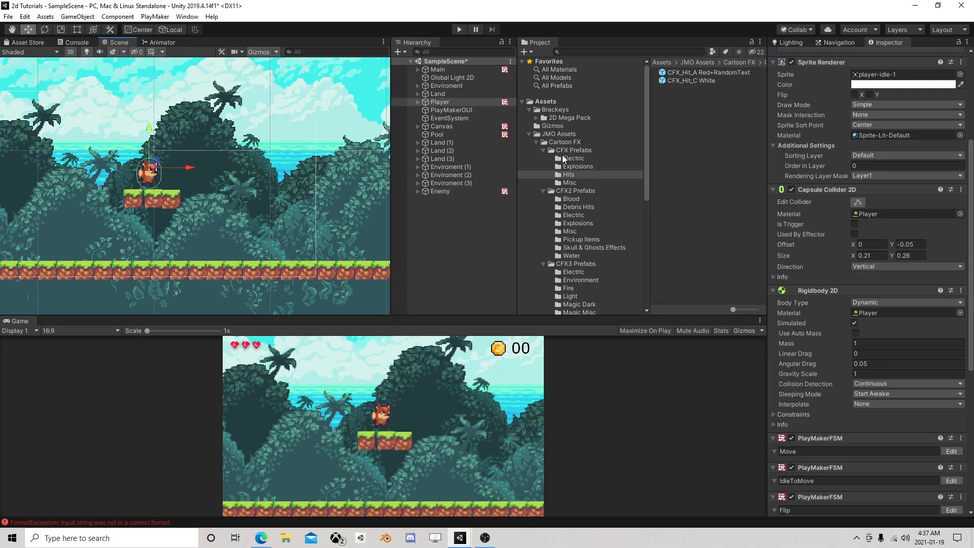
- Browse the Sunnyland artwork for the enemy-death effect and the player's climb, crouch, hurt, idle, jump and run sprites
click(529, 133)
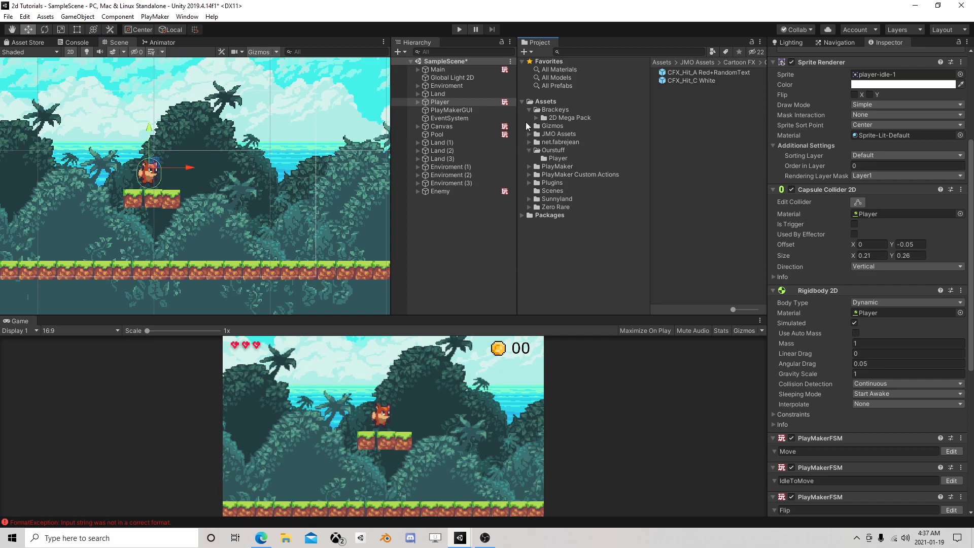
click(529, 198)
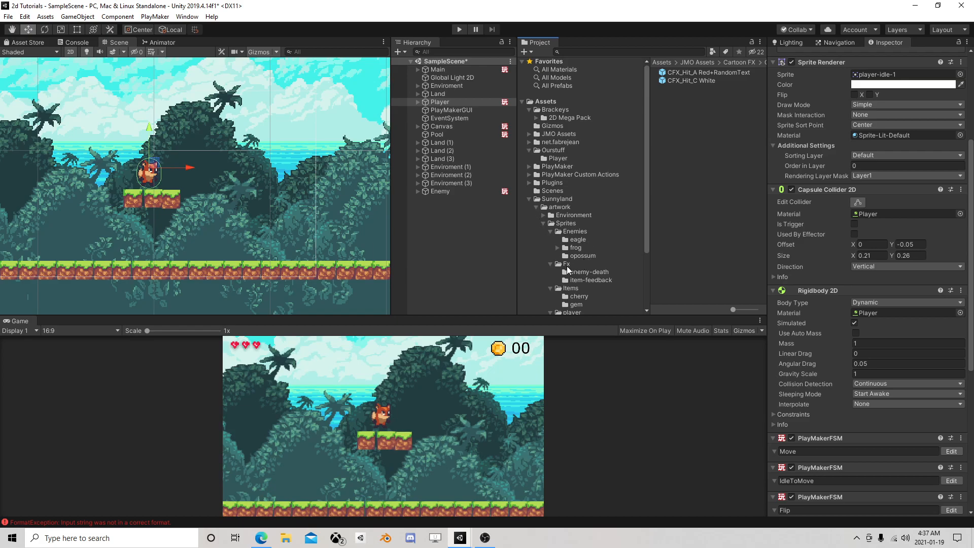
scroll(584, 241, down, 3)
click(582, 242)
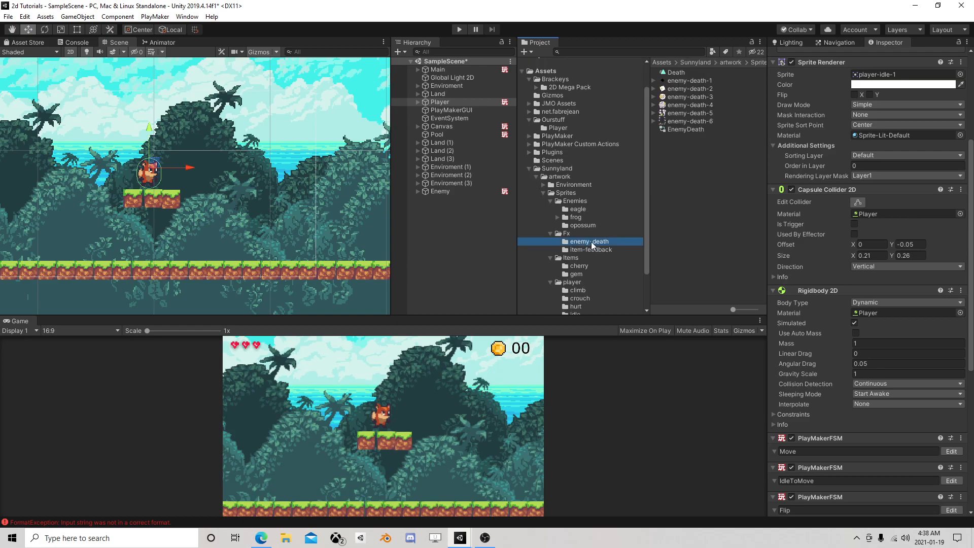
scroll(580, 264, down, 3)
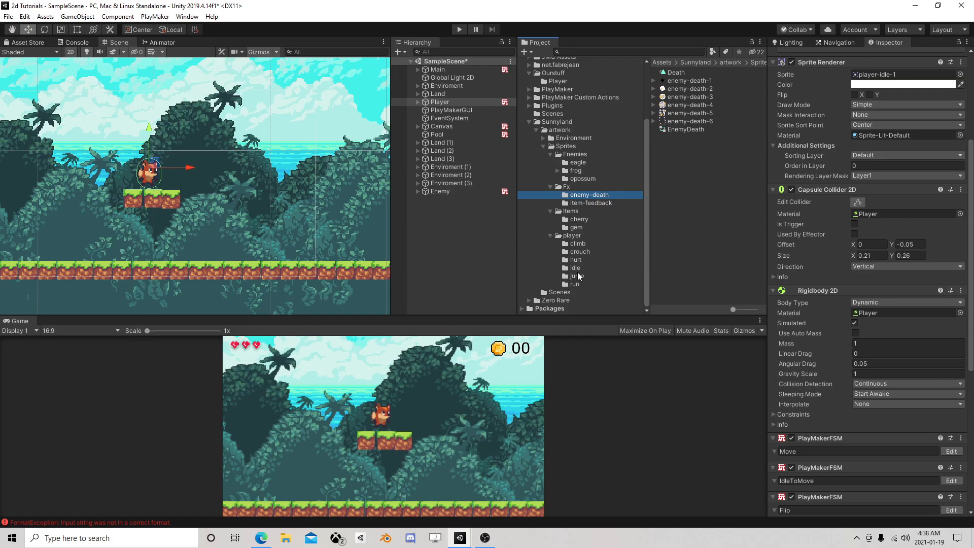
click(580, 245)
click(579, 252)
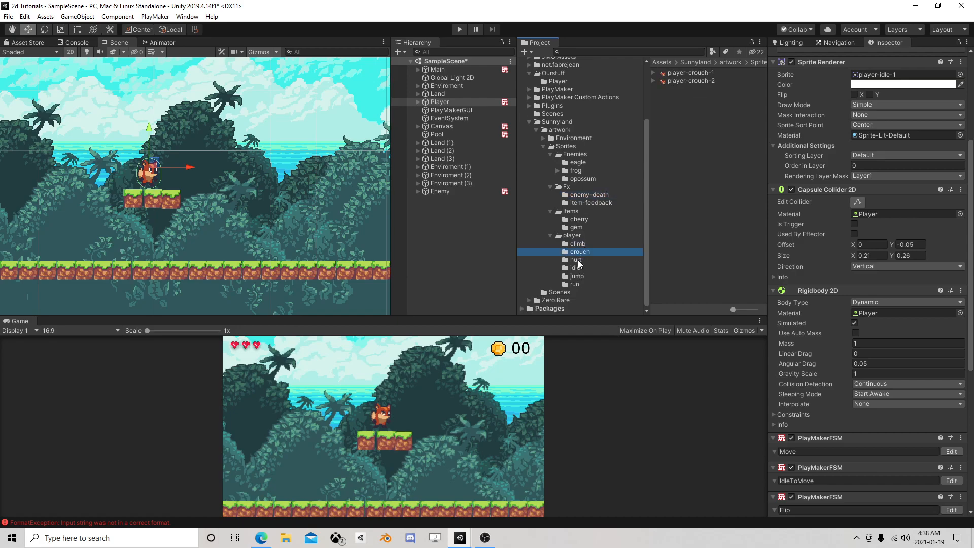
click(577, 260)
click(579, 268)
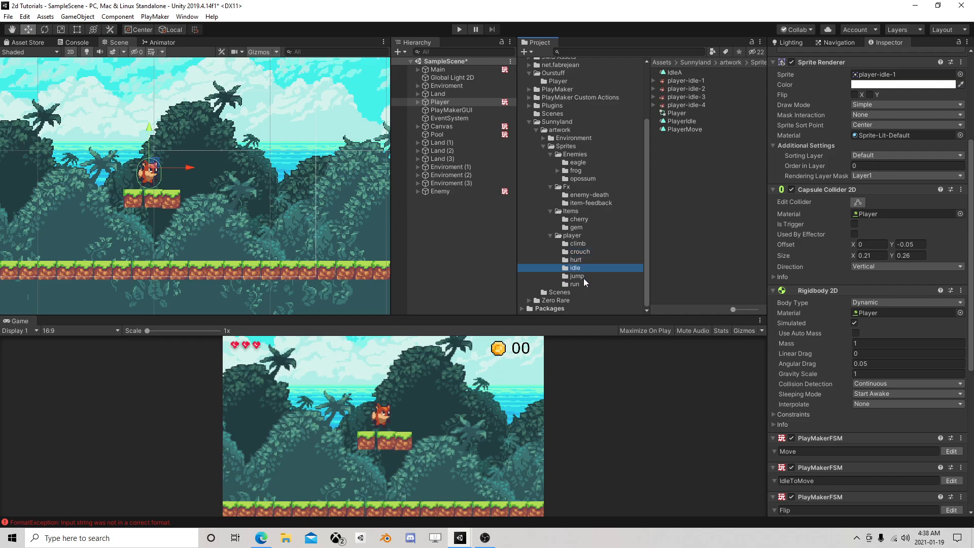
click(577, 276)
click(578, 285)
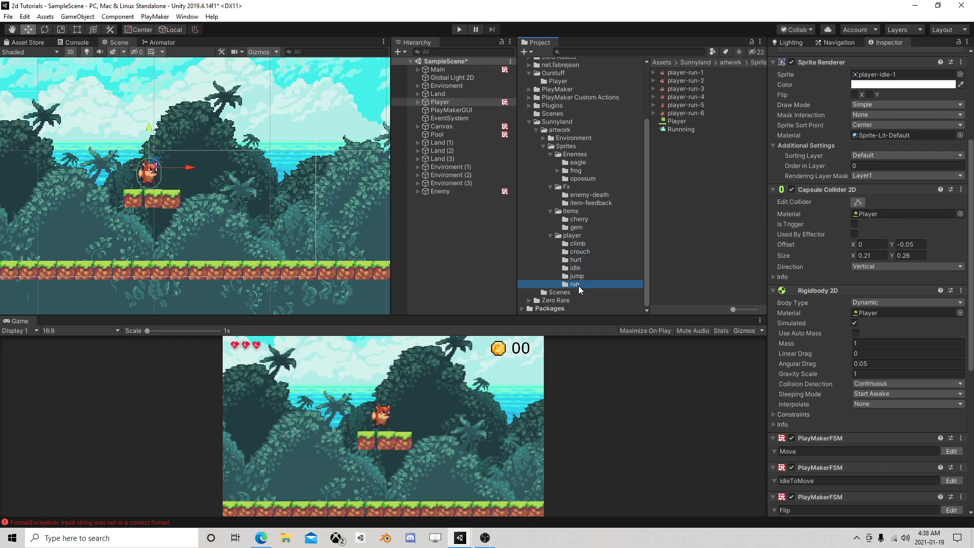
click(583, 252)
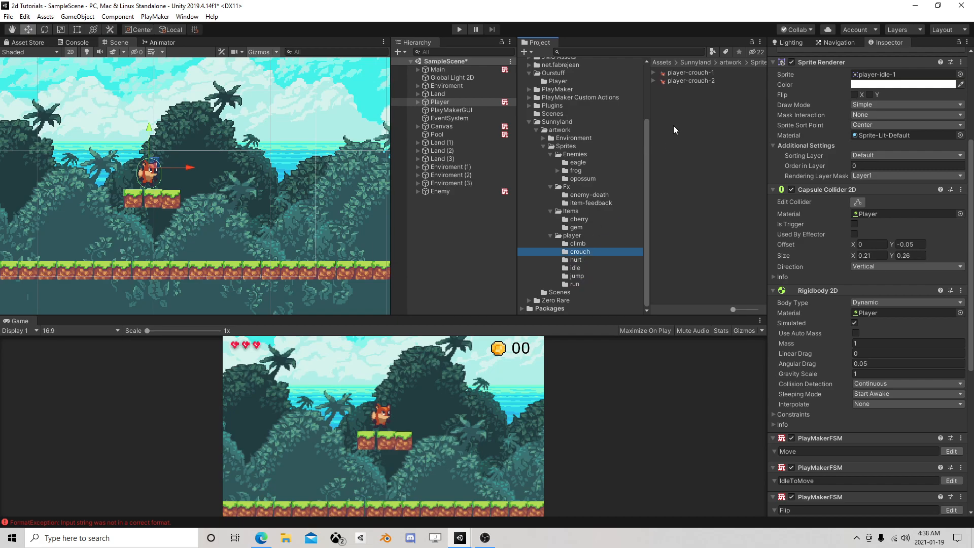
middle_drag(330, 183, 203, 192)
scroll(193, 206, up, 8)
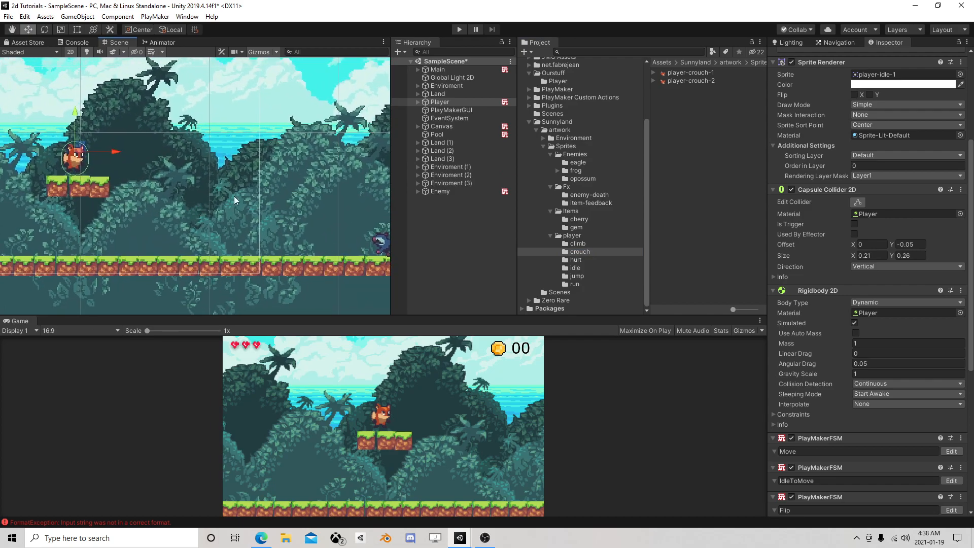
- Look through the gem and cherry item sprites in the Sunnyland artwork
click(529, 123)
click(528, 199)
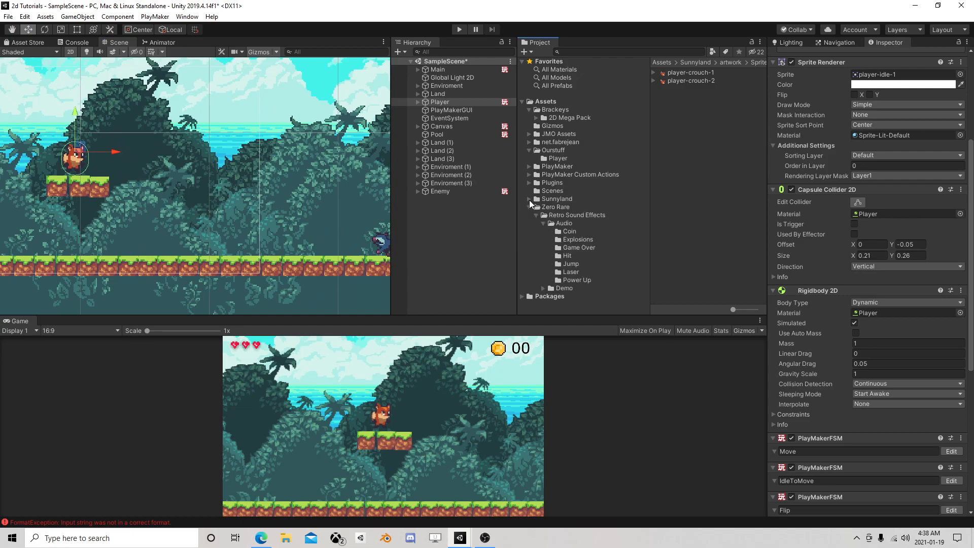
scroll(542, 247, down, 3)
scroll(541, 246, down, 2)
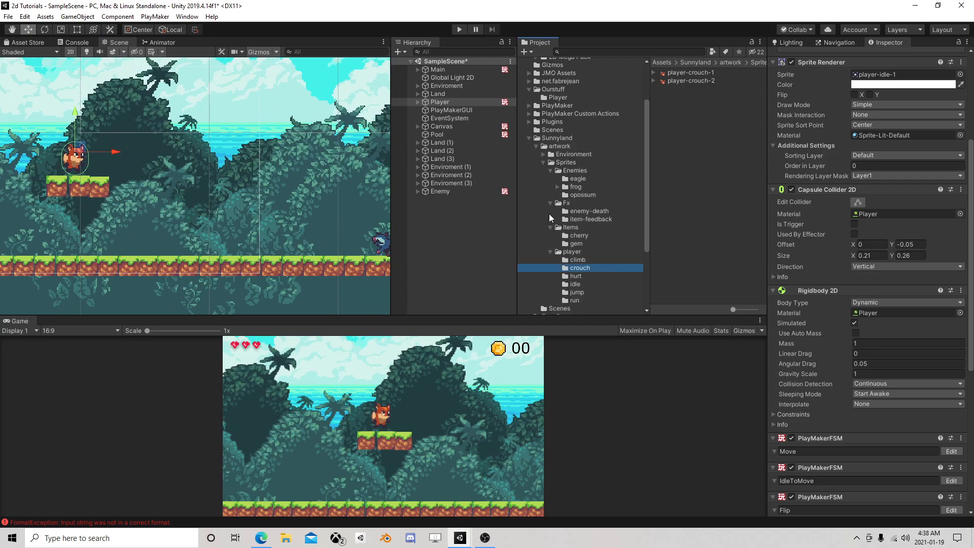
click(579, 243)
click(579, 235)
scroll(601, 223, down, 3)
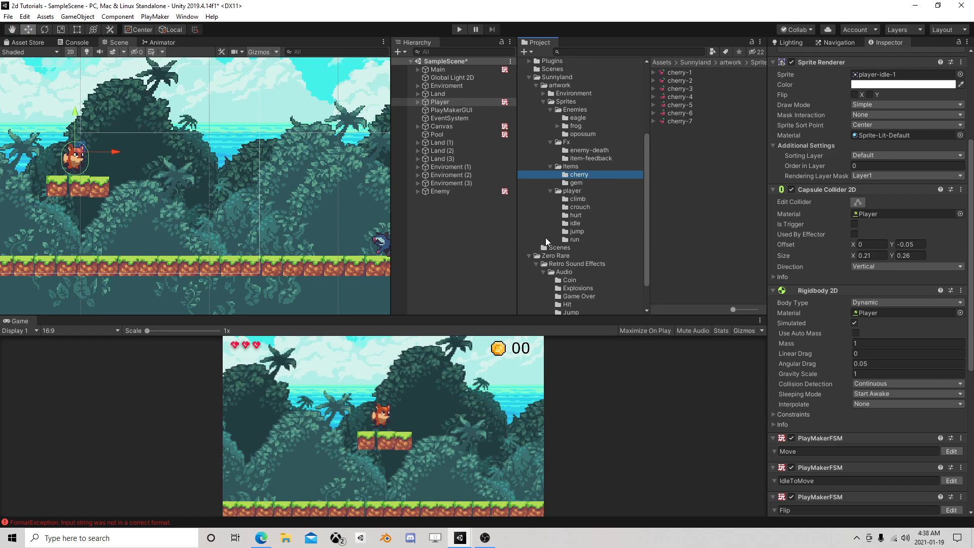
- Place the bush sprite from the Environment props folder on the ground at about X 1.23, Y -0.82
click(543, 93)
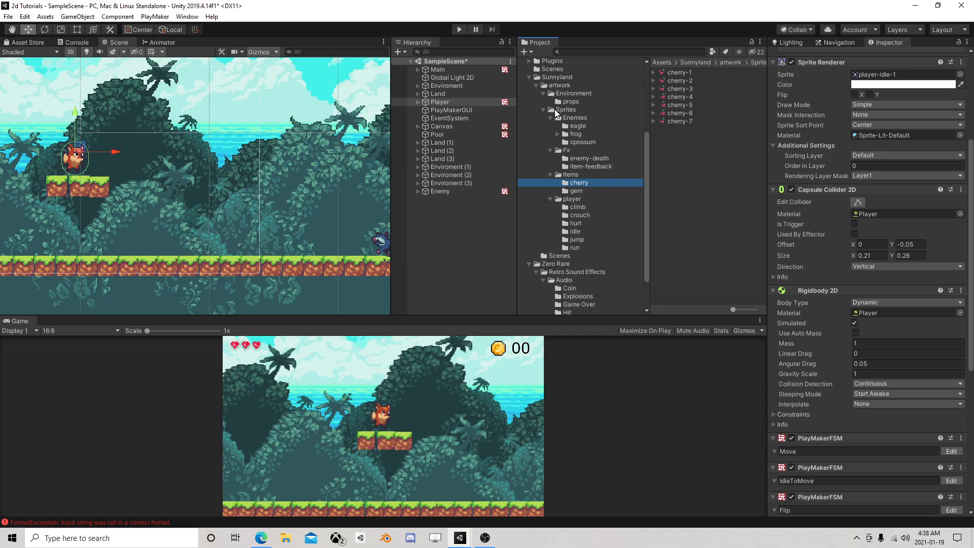
click(569, 101)
drag(674, 97, 278, 203)
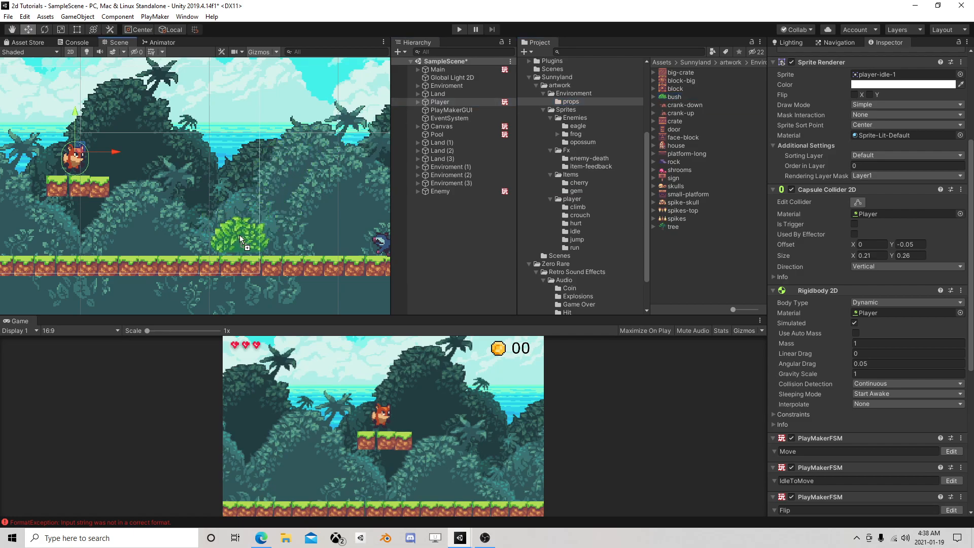
drag(238, 239, 238, 238)
- Add the tree prop to the scene with Order in Layer -1 and place it beside the platform at about X 0.56, Y -0.48
drag(675, 227, 353, 193)
click(869, 235)
text(-1)
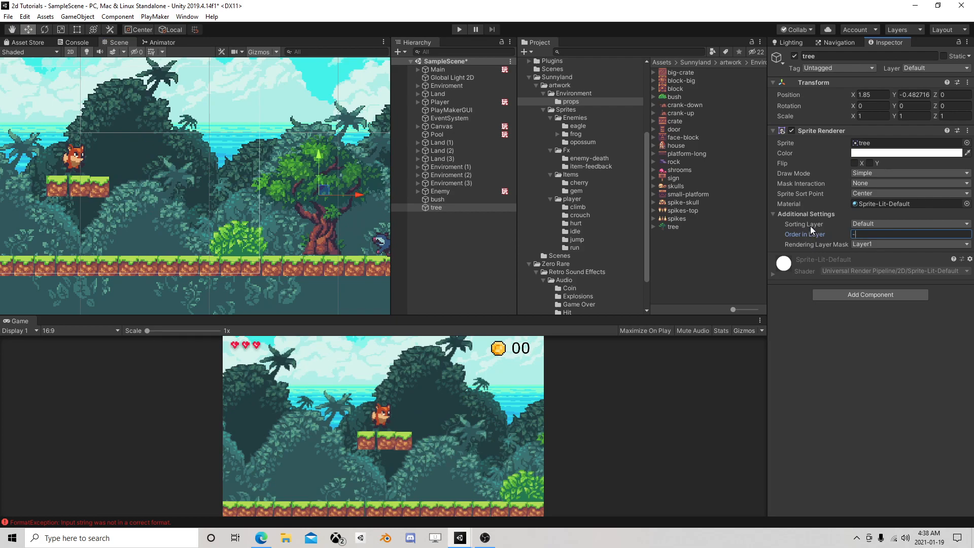
key(Return)
drag(370, 195, 192, 196)
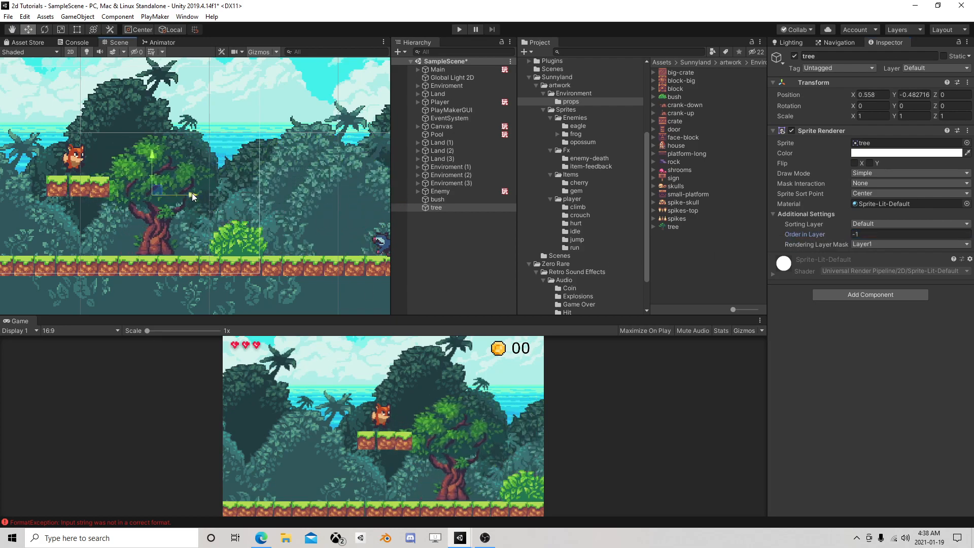
- Set the bush's Order in Layer to -1 and move it onto the platform behind the player at about X -0.02, Y -0.21
click(449, 199)
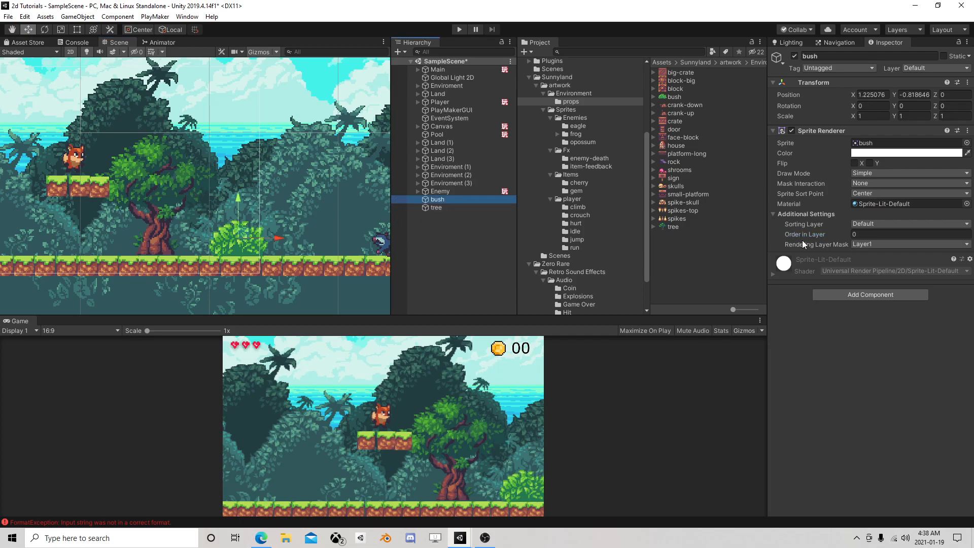
click(884, 235)
text(-1)
key(Return)
middle_drag(212, 220, 301, 215)
drag(329, 234, 168, 157)
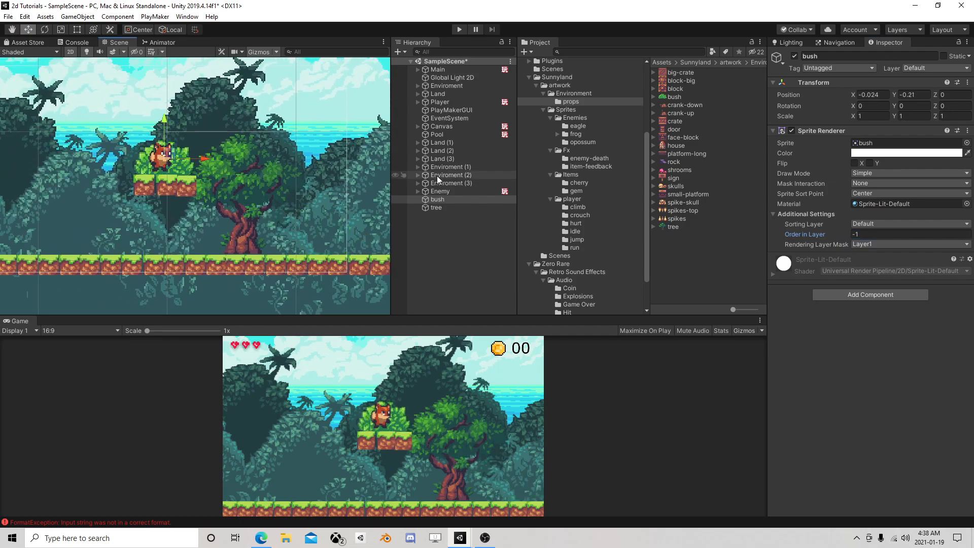
- Try Order in Layer 1 on the bush, then restore it to -1
drag(863, 234, 824, 232)
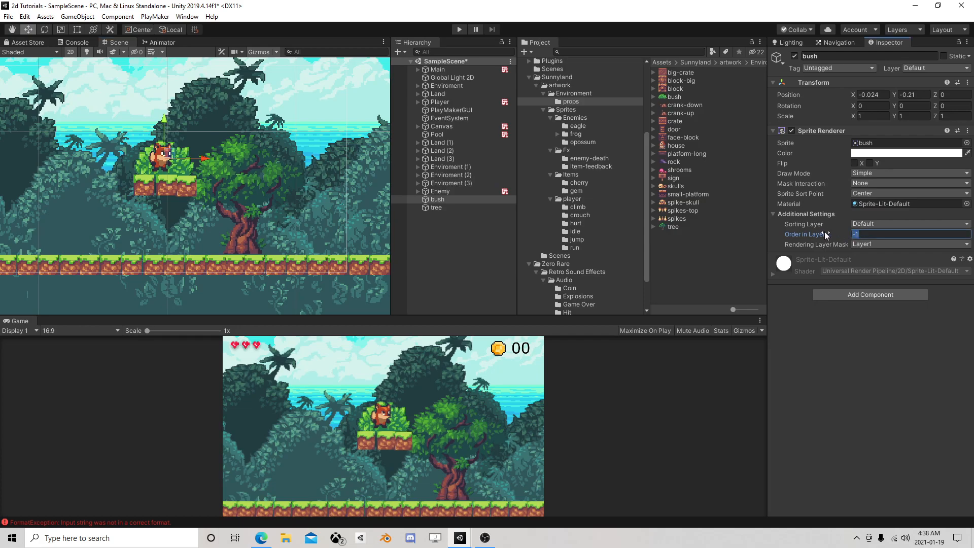
text(0)
drag(839, 232, 840, 231)
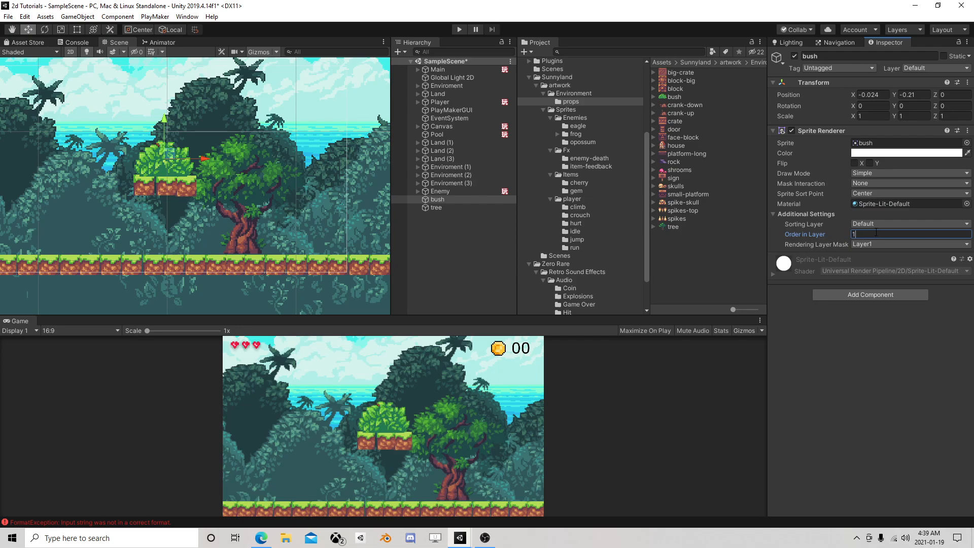
text(-1)
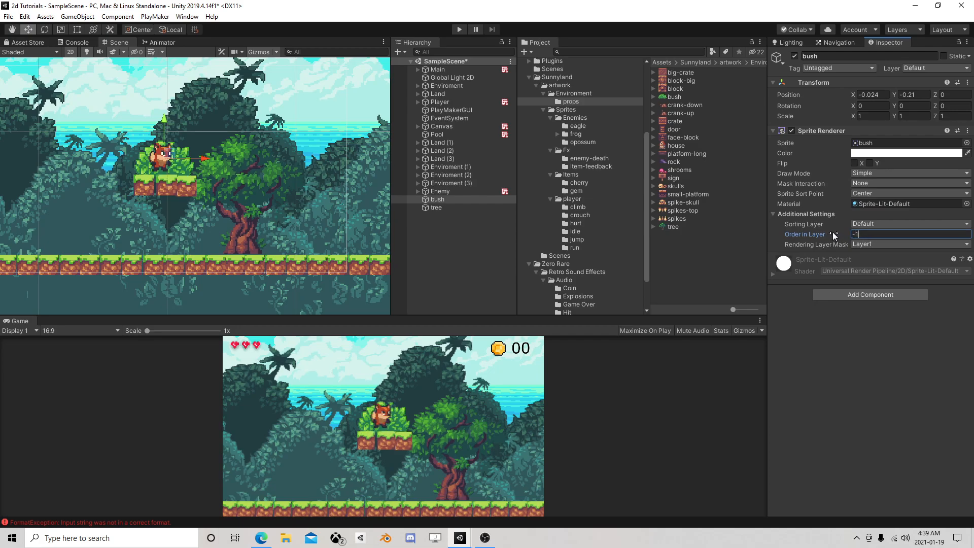
- Move the bush to the ground beside the tree at about X 0.87, Y -0.82, and review the Player's components
drag(196, 161, 286, 233)
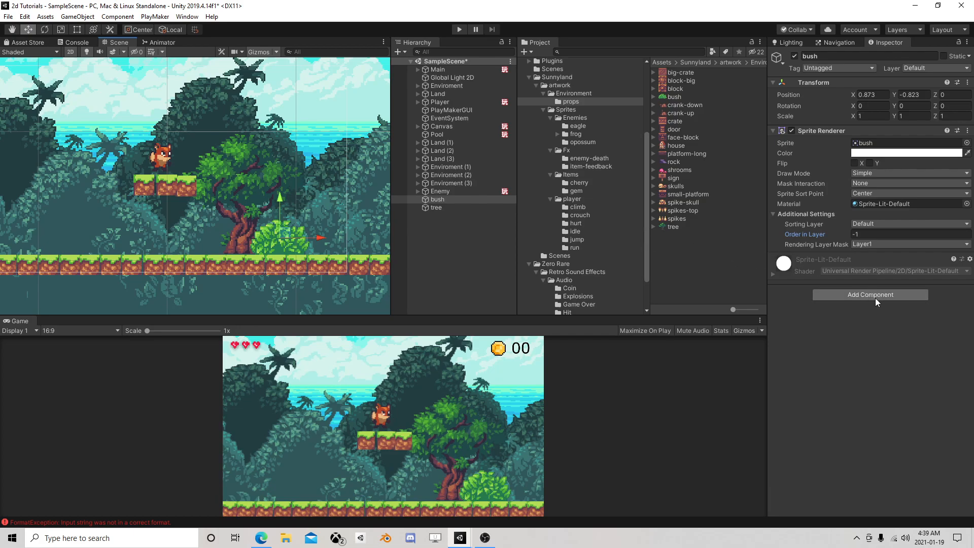
click(453, 103)
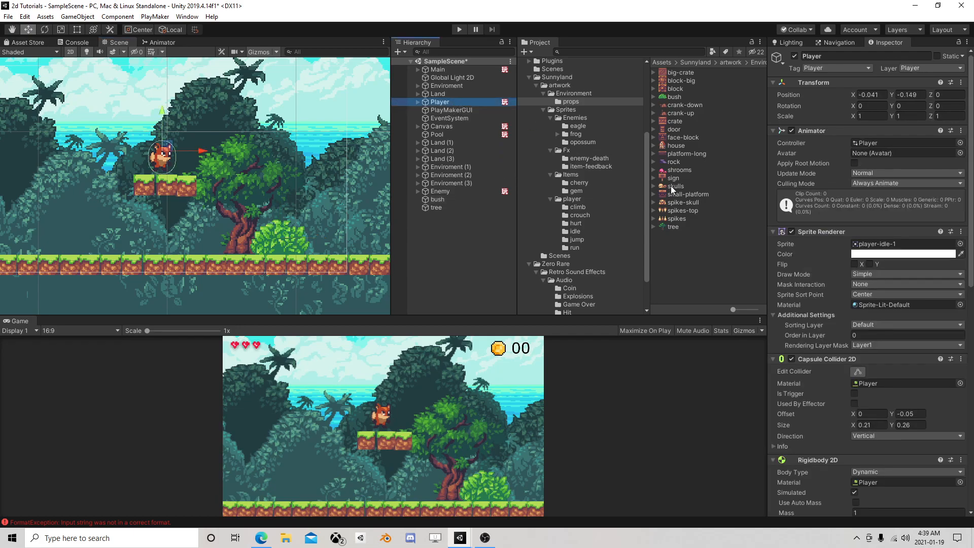
scroll(861, 382, down, 10)
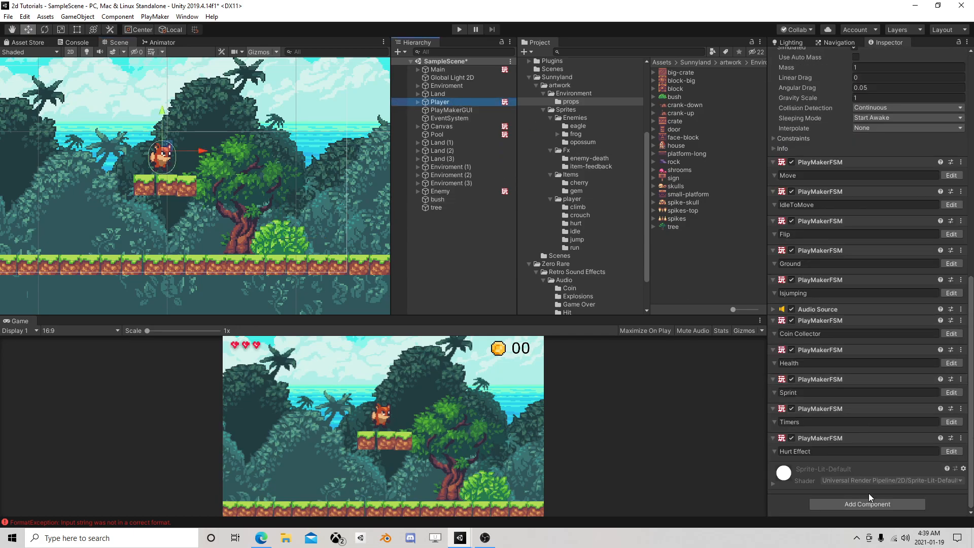
- Add a Box Collider 2D component to the bush and make it a trigger
click(448, 199)
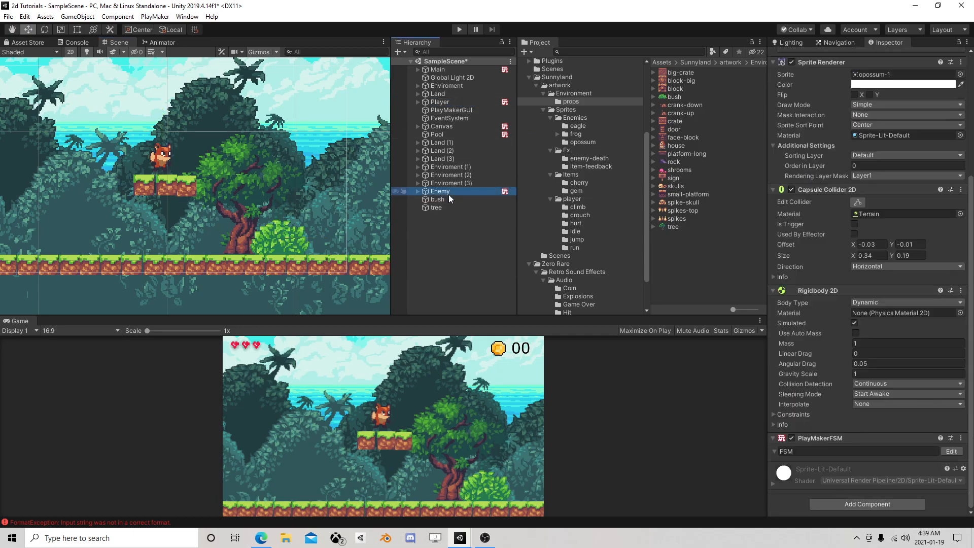
click(848, 295)
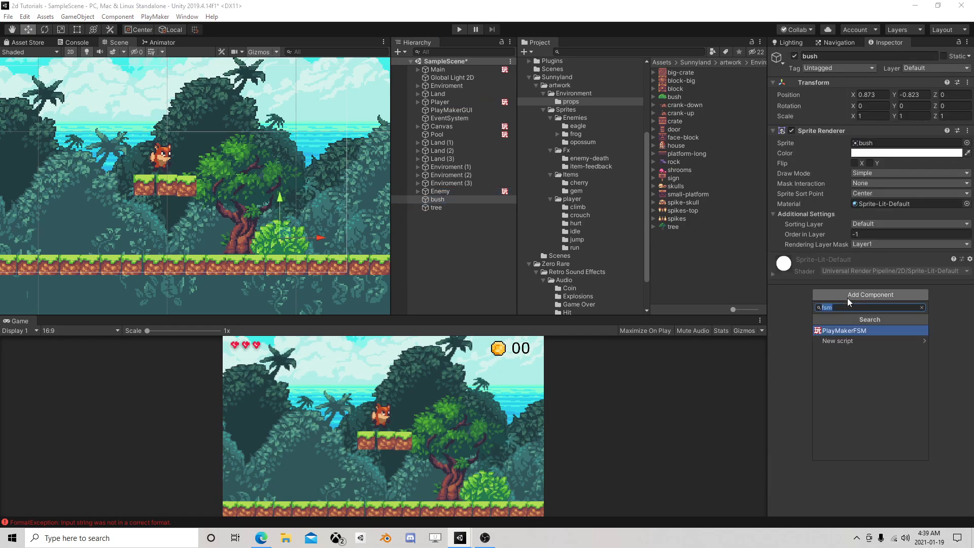
text(box)
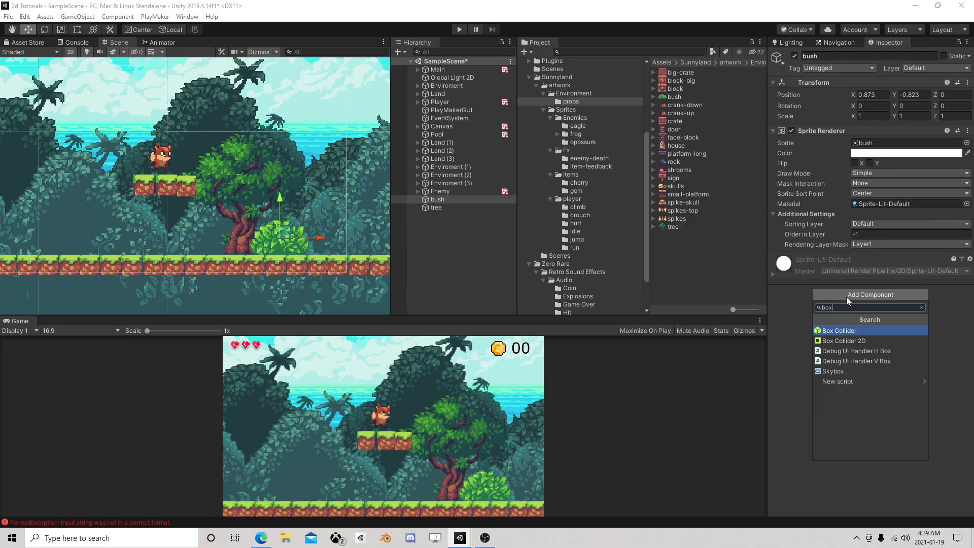
click(846, 340)
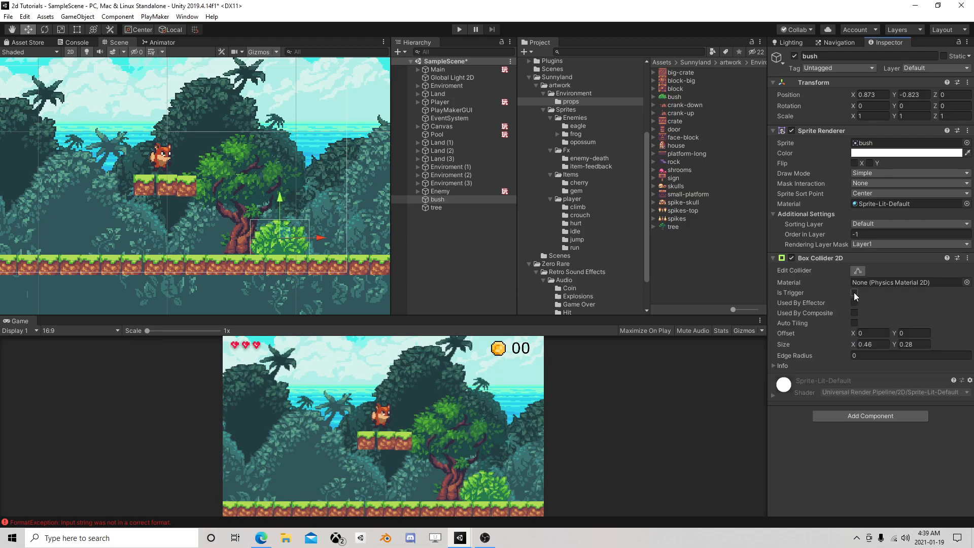
key(Return)
- Create a new tag named Bush in the project's Tags & Layers settings
click(850, 68)
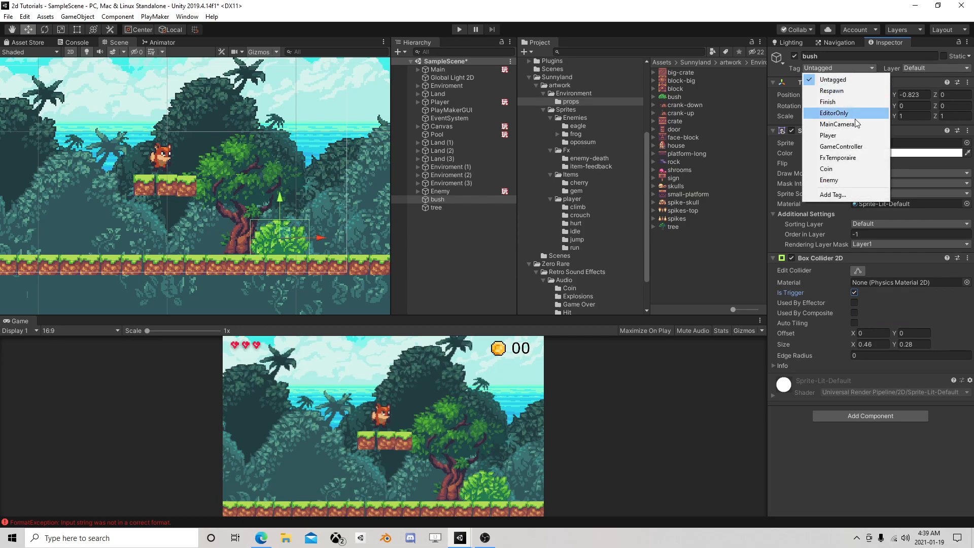
click(836, 194)
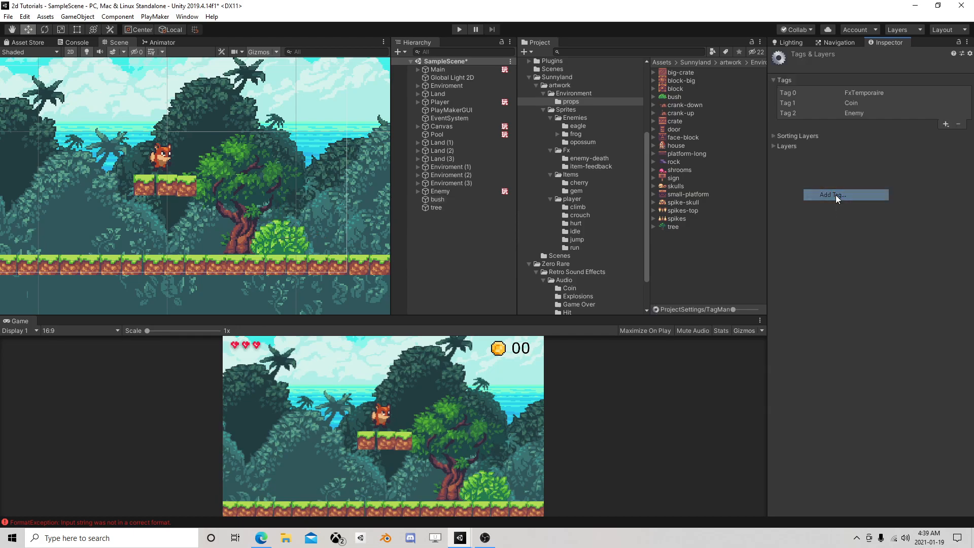
click(945, 124)
click(898, 131)
text(Bush)
key(Return)
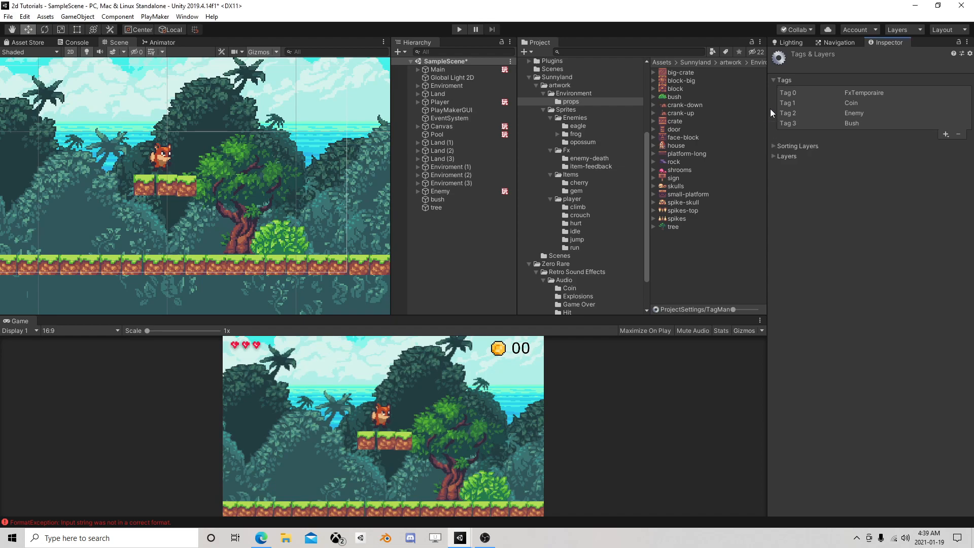
- Assign the Bush tag to the bush object and shift it away from the tree to about X 1.04
click(445, 200)
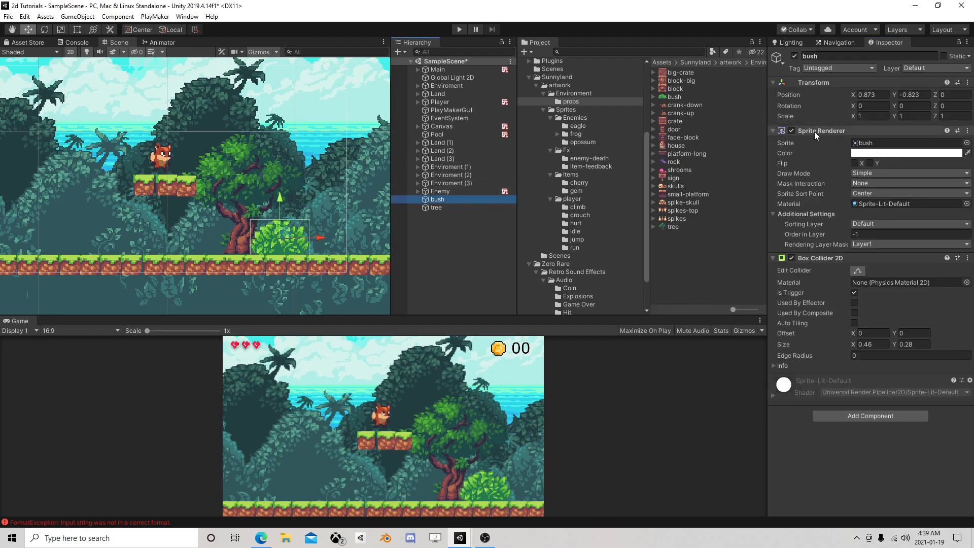
click(872, 68)
click(837, 190)
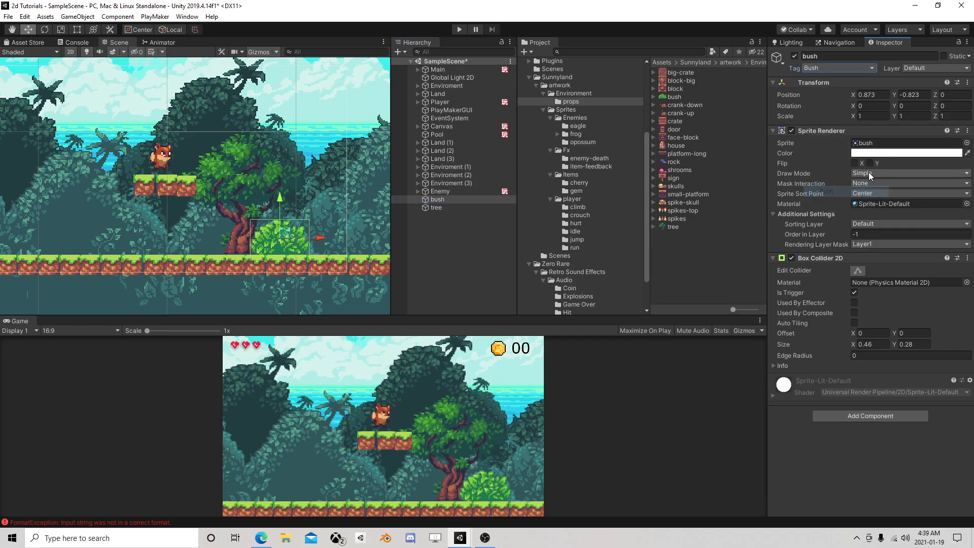
drag(319, 238, 342, 238)
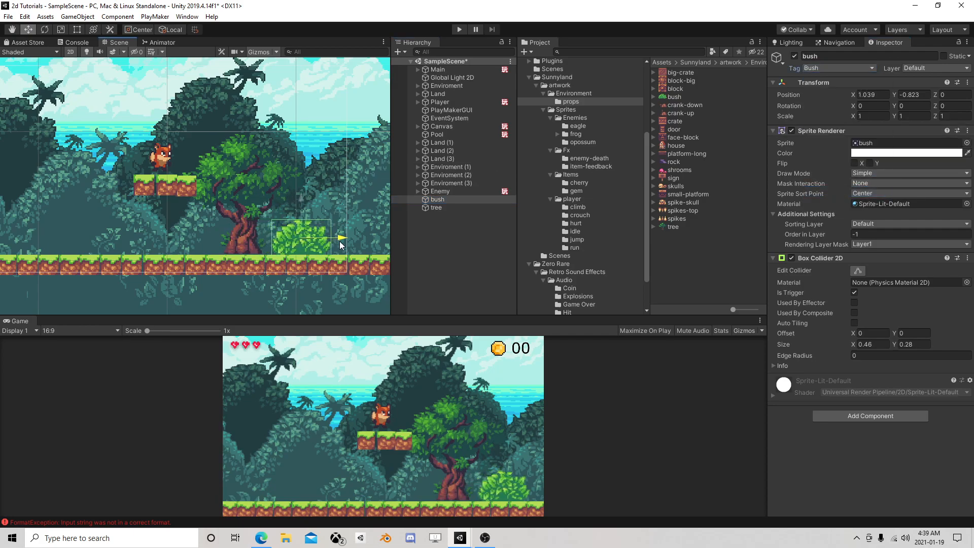
- Add another PlayMakerFSM component to the Player and name it BushHider
click(454, 101)
scroll(793, 325, down, 10)
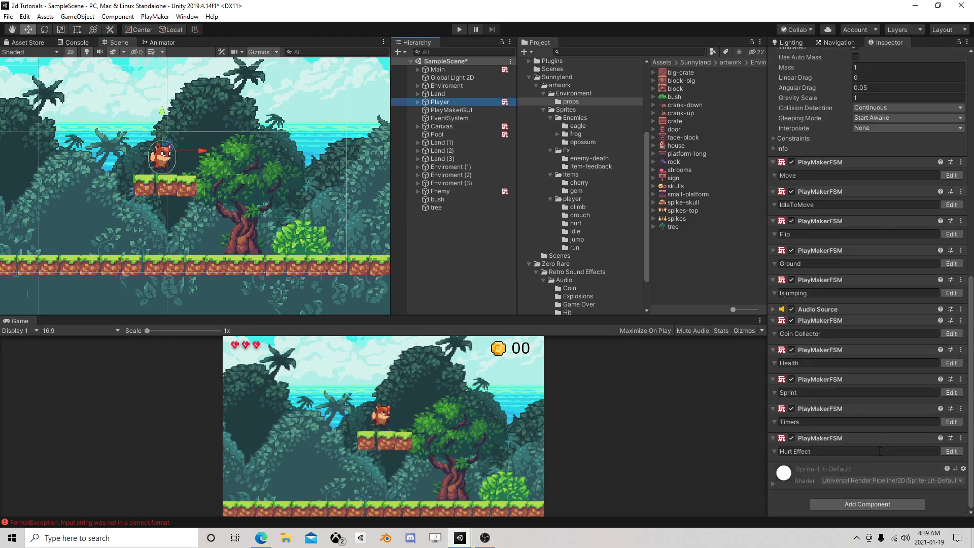
click(865, 504)
text(fsm)
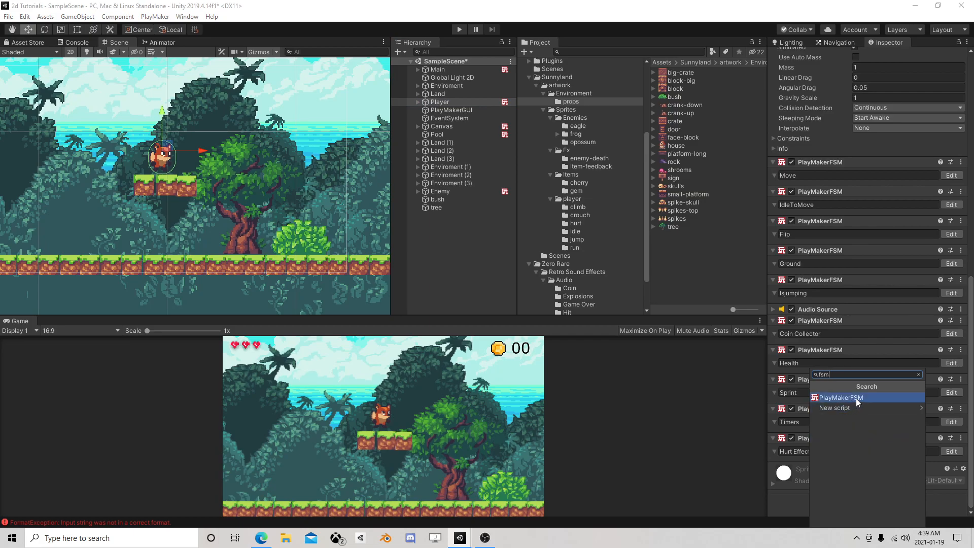
click(856, 398)
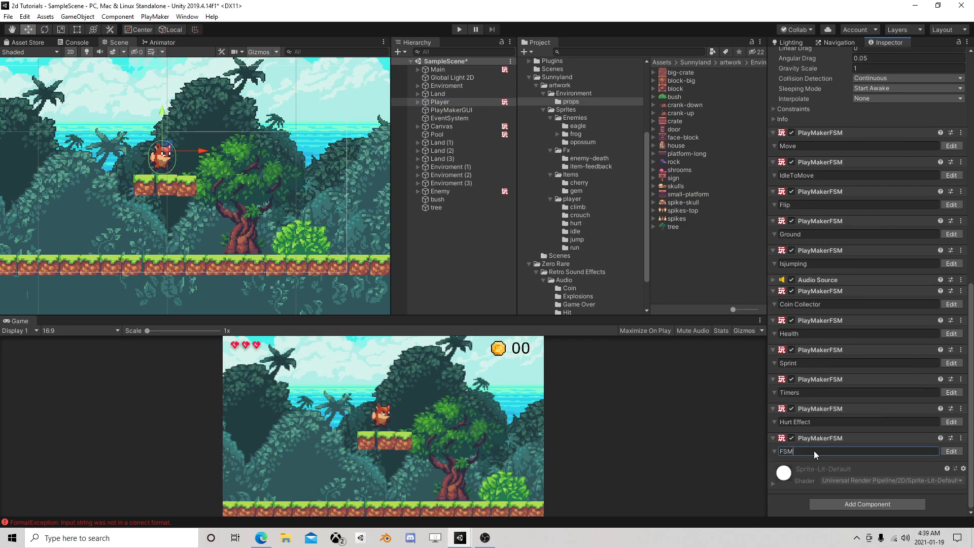
key(BackSpace)
text(BushHider)
- Open the BushHider FSM for editing and add a Trigger2D Event action to State 1
click(951, 451)
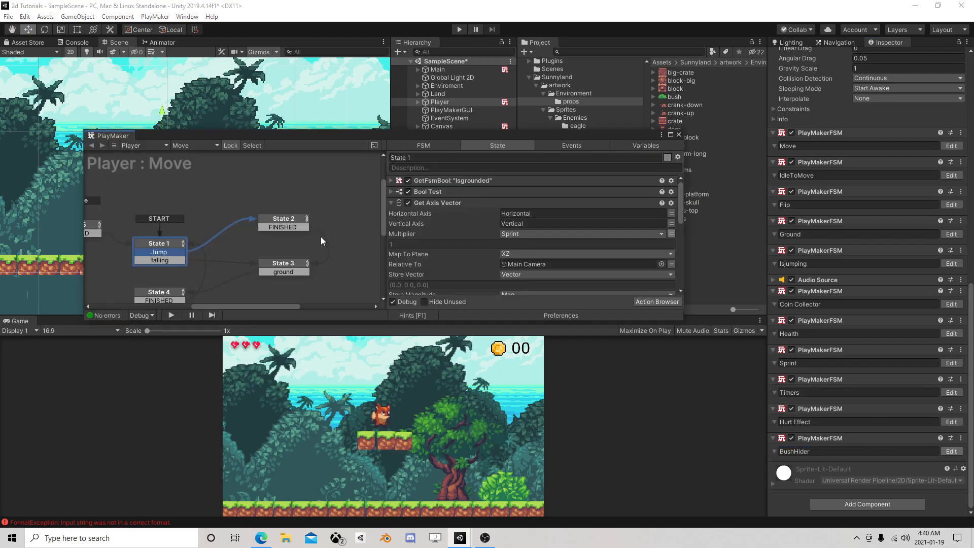
click(657, 301)
text(trigger)
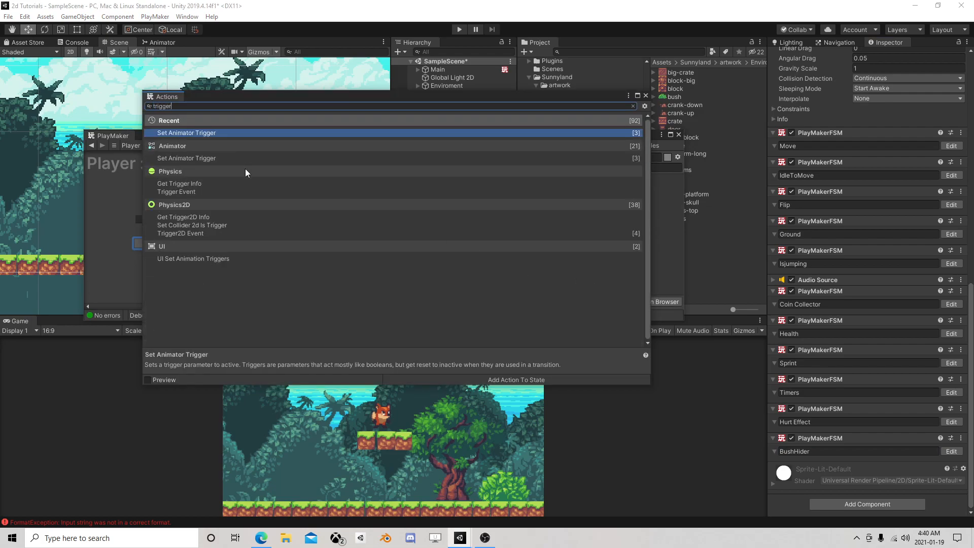
double_click(191, 233)
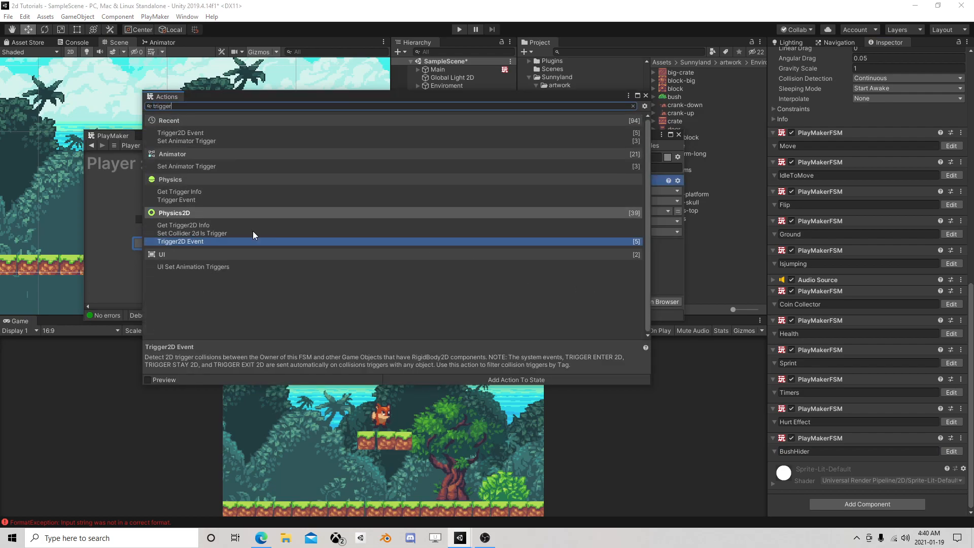
click(645, 95)
- Set State 1's Trigger2D Event to collide tag Bush and have it send a new event named "at bush"
click(534, 212)
click(567, 344)
click(523, 221)
click(538, 285)
text(at bush)
key(Return)
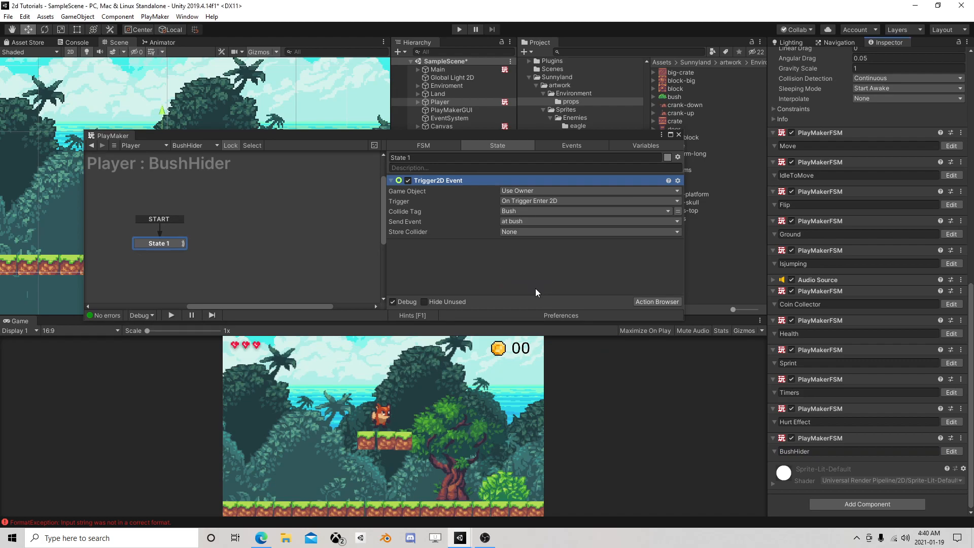
- Add an "at bush" transition to State 1 and link it to a new State 2
right_click(172, 245)
mouse_move(228, 252)
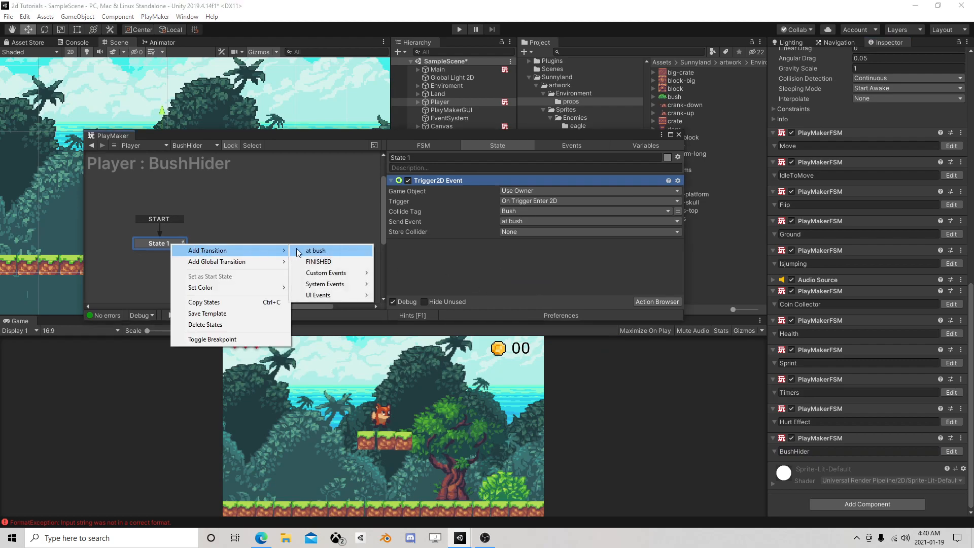
click(324, 252)
right_click(230, 240)
click(248, 243)
drag(173, 253, 244, 245)
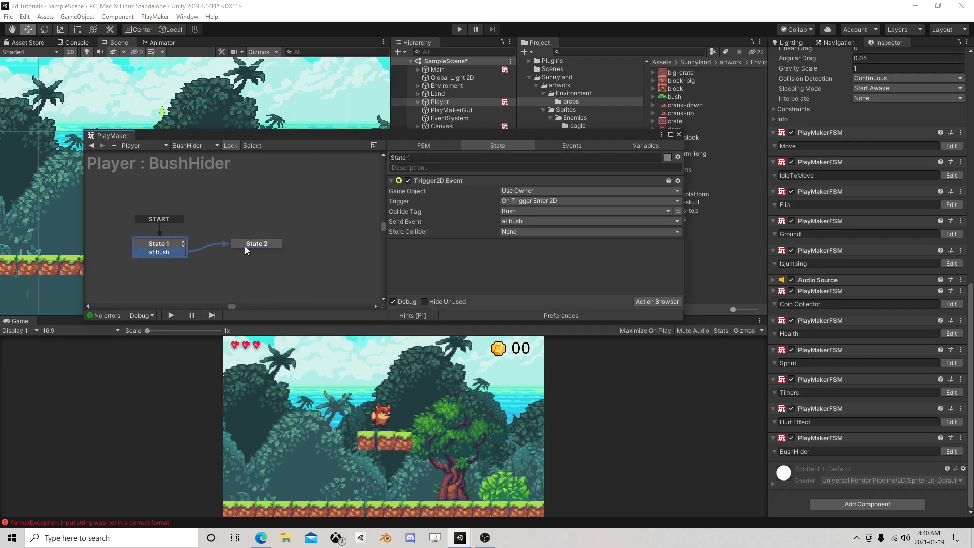
- Copy the Trigger2D Event action from State 1 into State 2
click(247, 243)
click(168, 242)
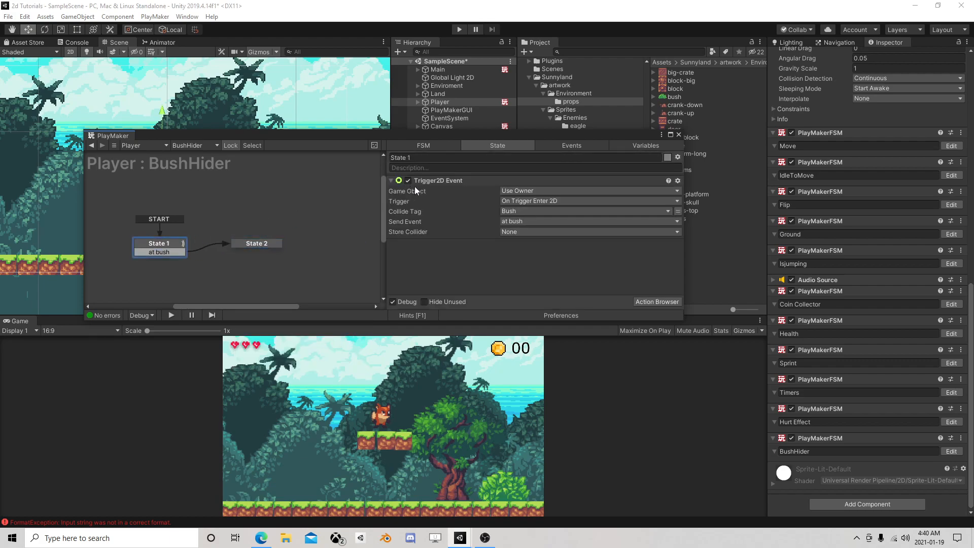
right_click(436, 182)
click(287, 235)
click(257, 243)
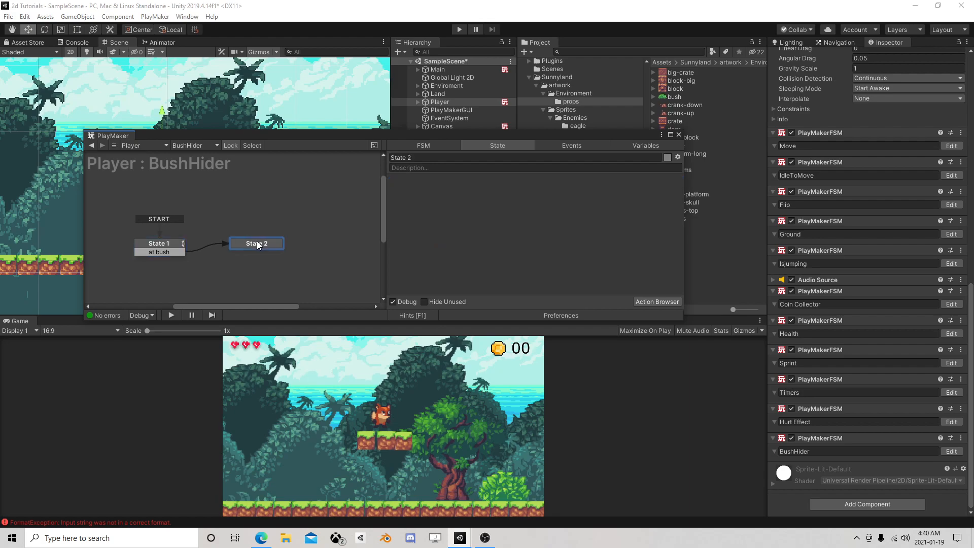
right_click(454, 217)
click(489, 306)
- Set State 2's action to On Trigger Exit 2D and have it send a new event named "left the bush"
click(530, 201)
click(542, 232)
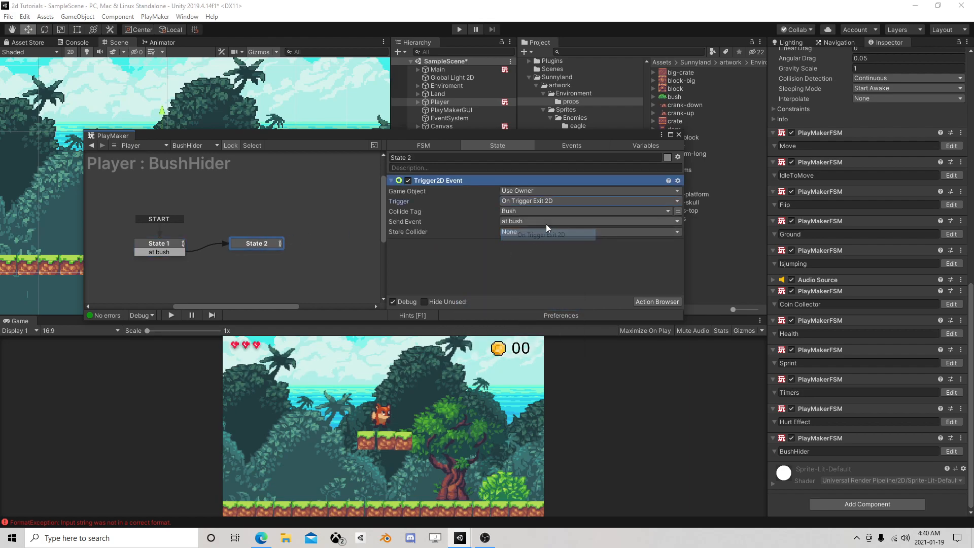
click(515, 221)
click(542, 295)
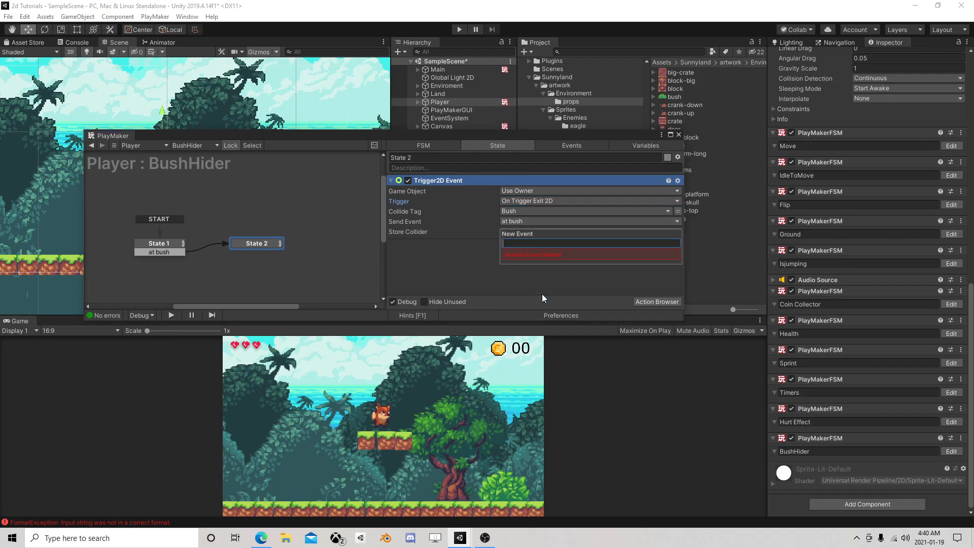
text(left the bush)
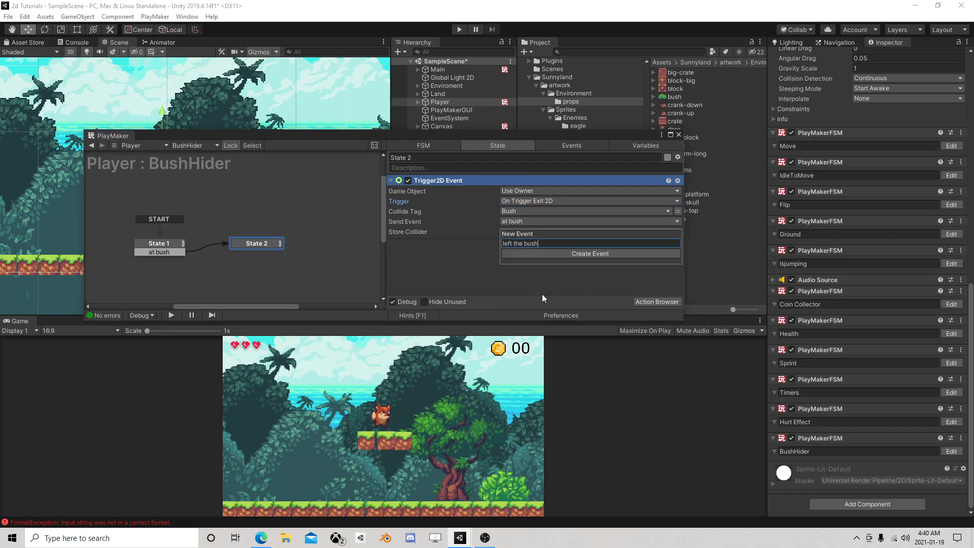
key(Return)
- Add a "left the bush" transition from State 2 back to State 1 and space the two states apart
right_click(248, 243)
mouse_move(272, 250)
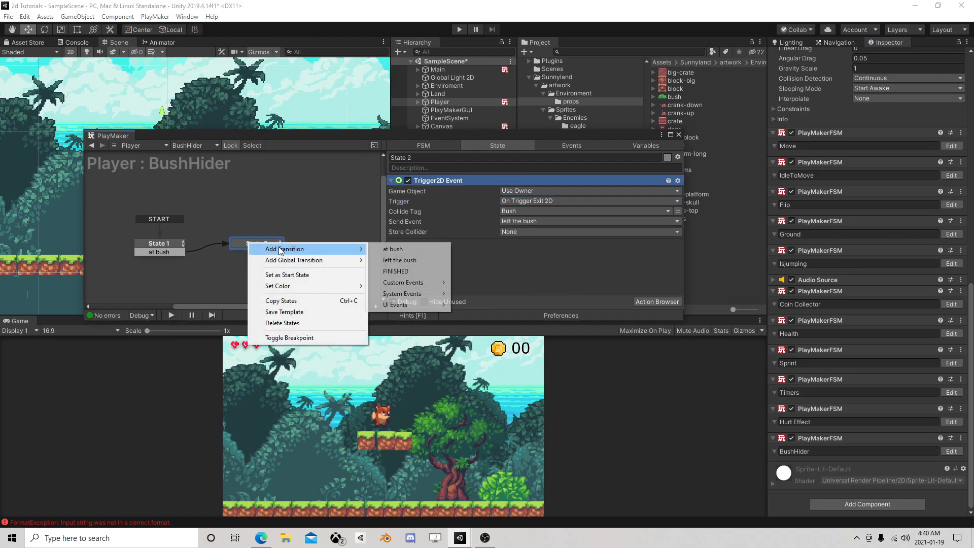
click(402, 260)
drag(267, 256, 178, 248)
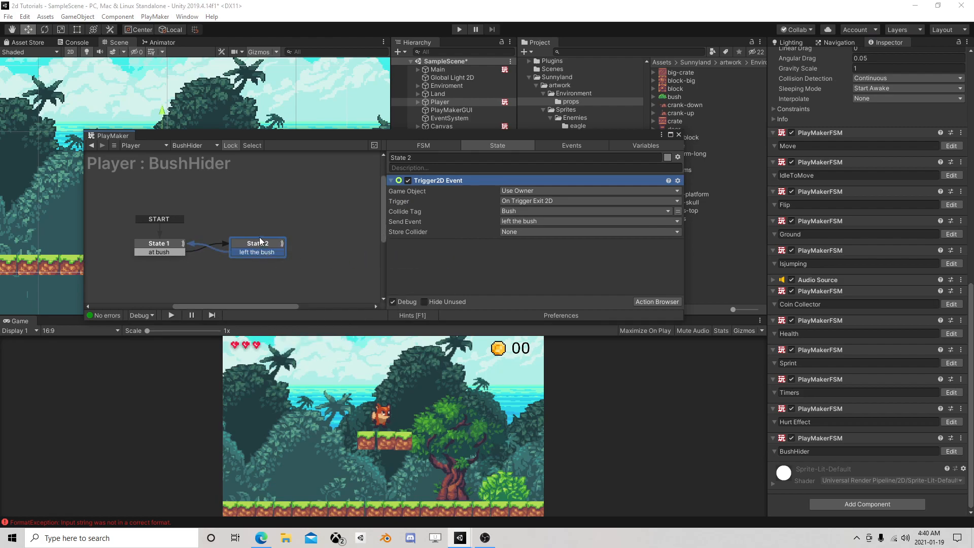
drag(257, 241, 264, 241)
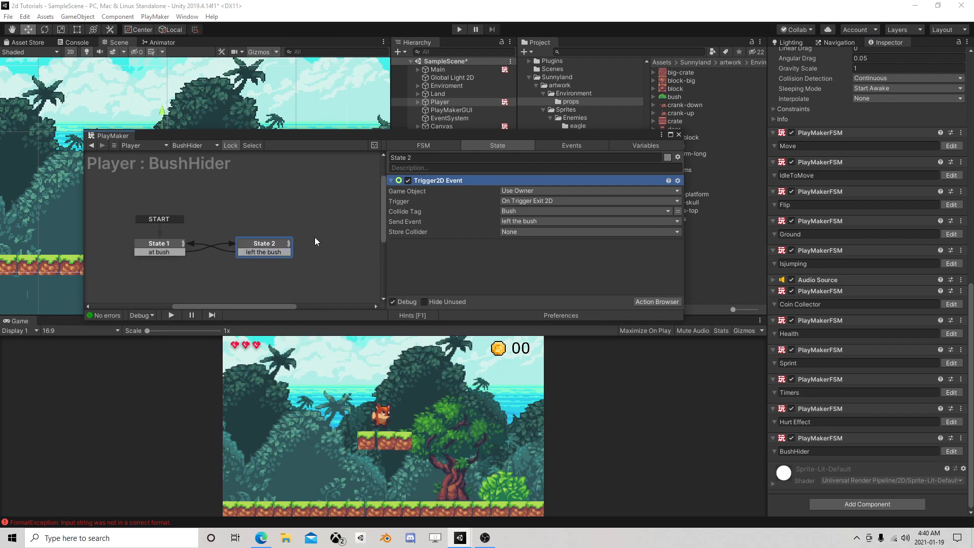
- Store the collider from State 1's Trigger2D Event in a new variable named Bush, and open State 2
click(169, 246)
click(596, 233)
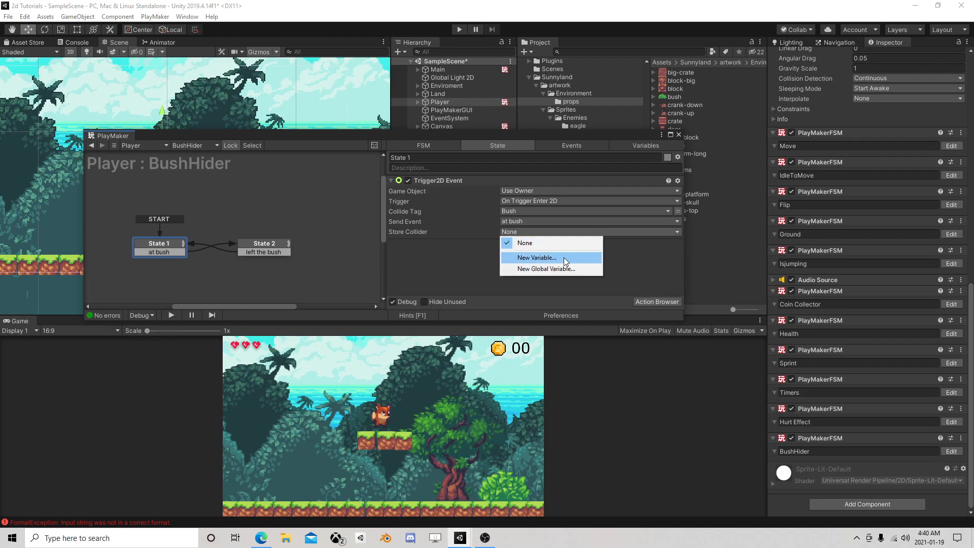
click(552, 258)
text(Bush)
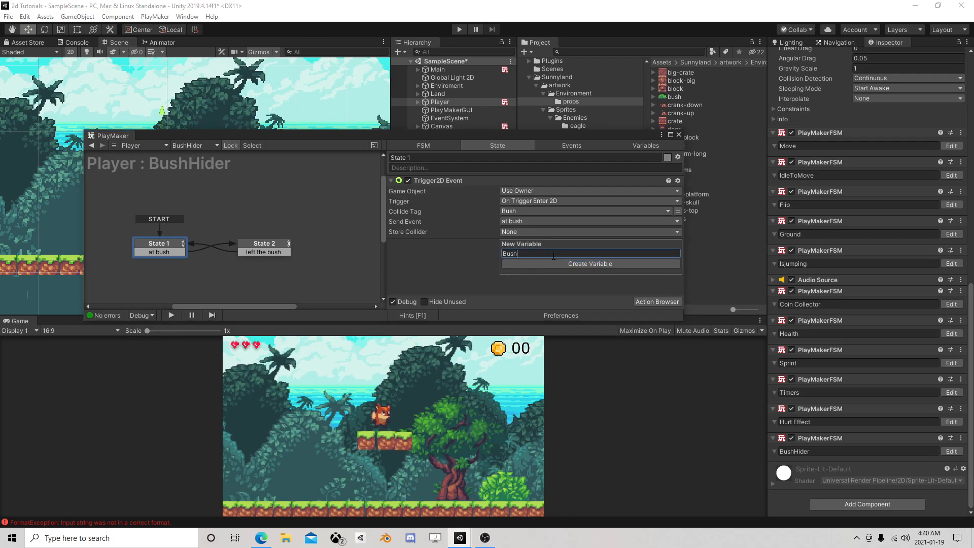
key(Return)
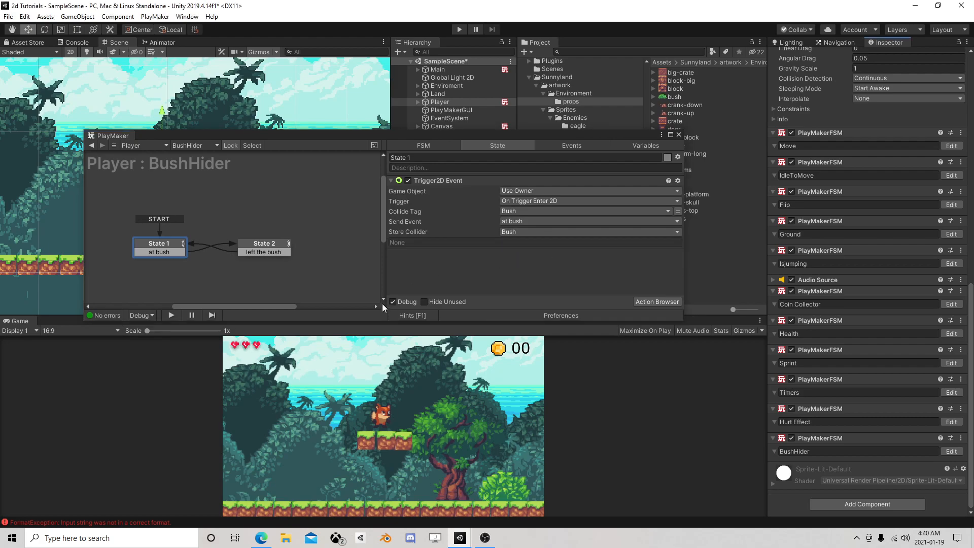
click(262, 245)
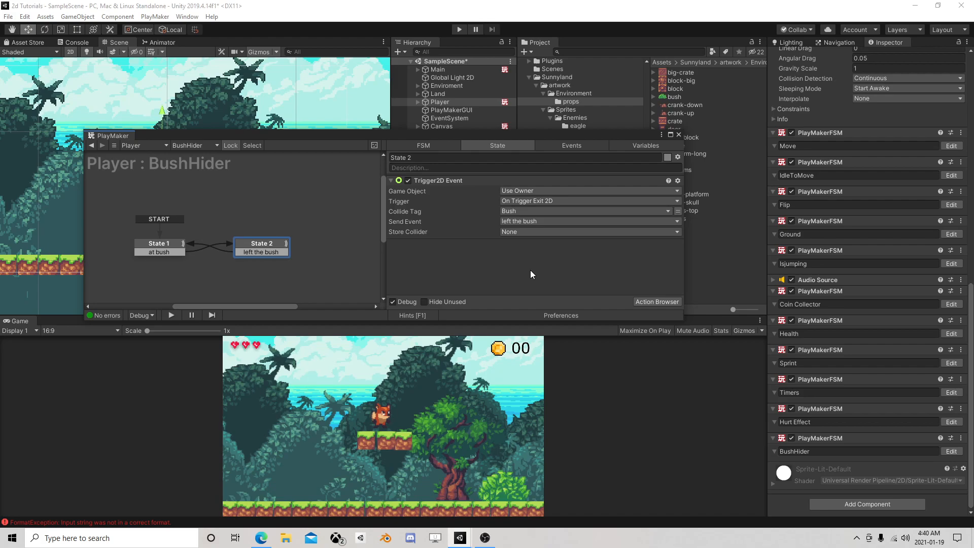
click(639, 299)
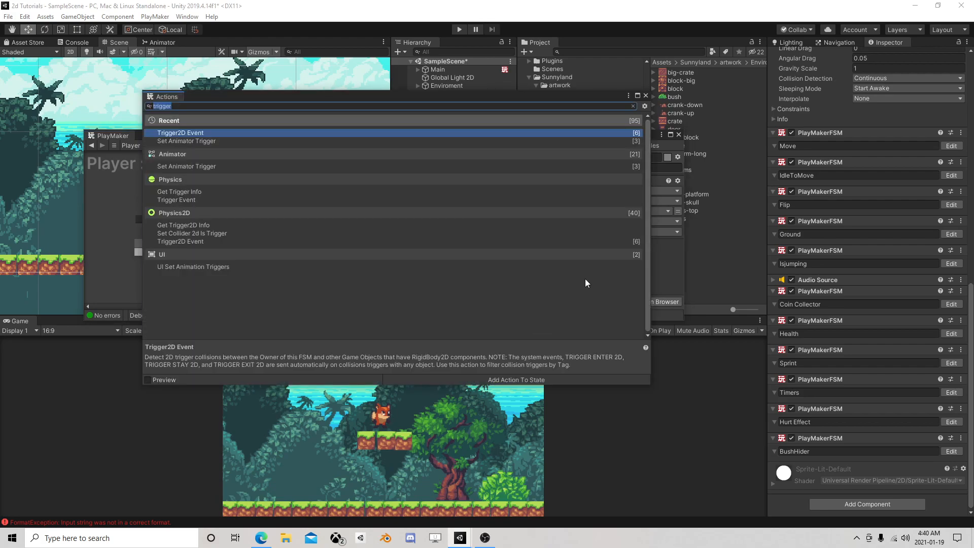
text(get butt)
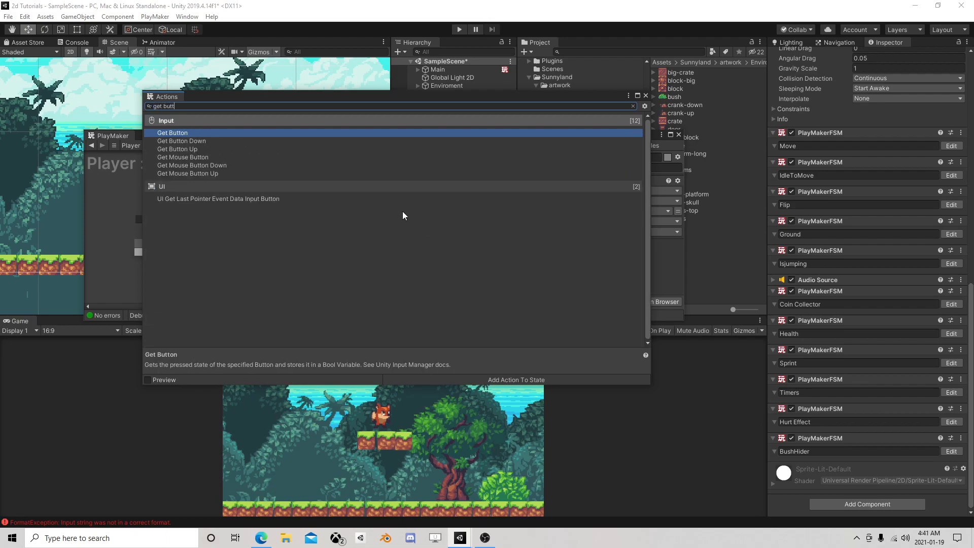
click(211, 142)
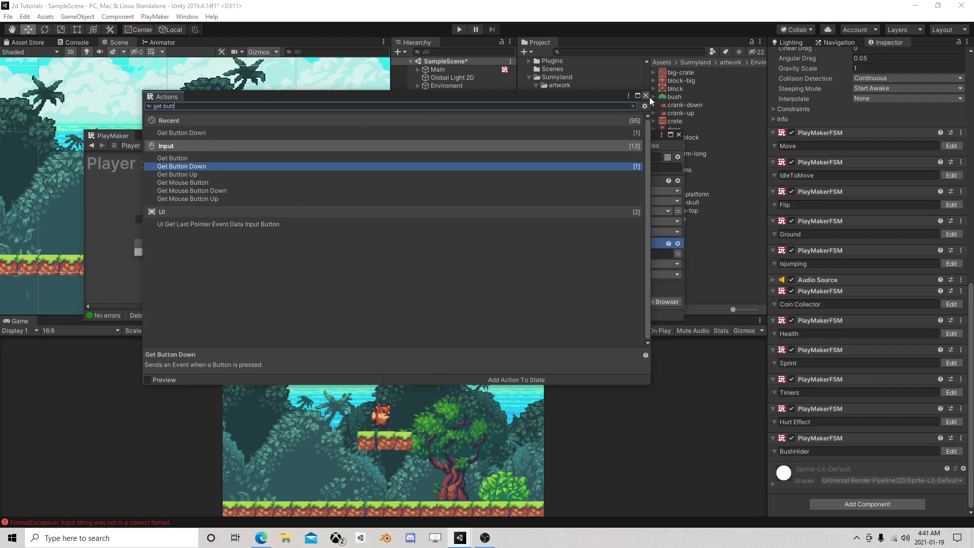
click(646, 96)
click(449, 243)
key(Delete)
- Add a Get Key Down action to State 2 and set its key to E
click(655, 301)
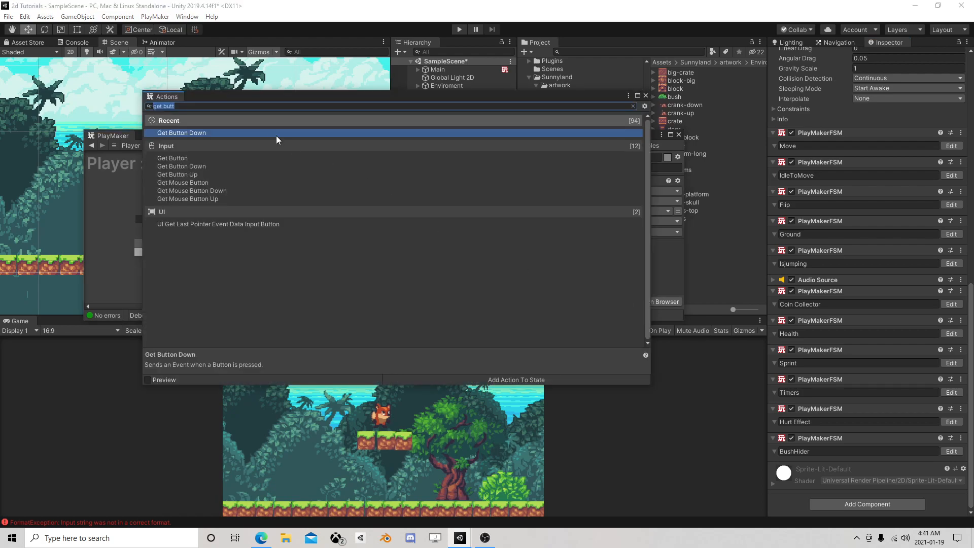
text(get key)
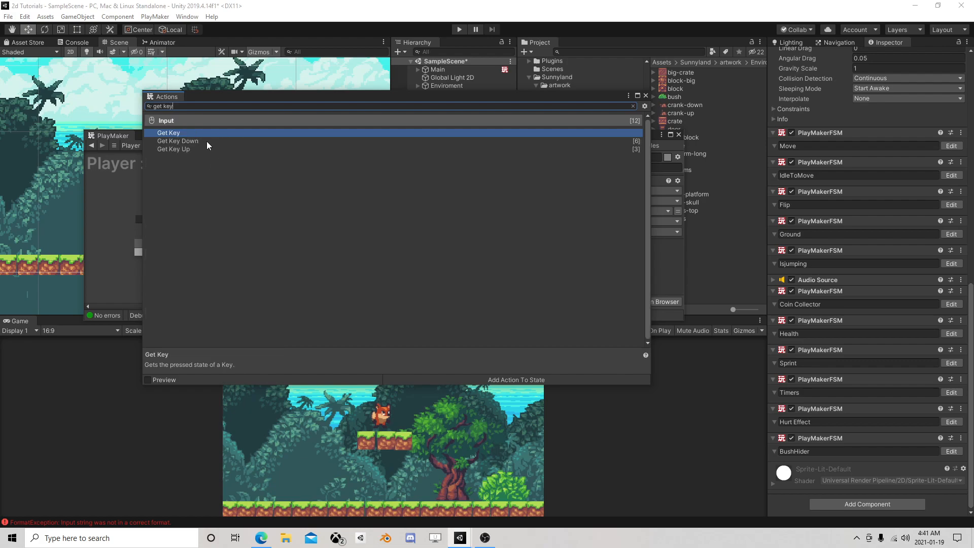
double_click(206, 141)
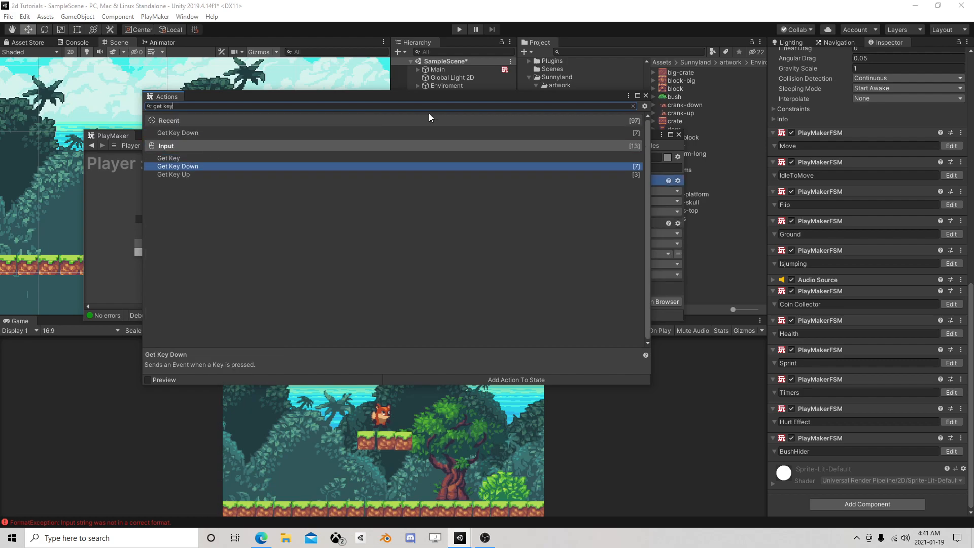
click(647, 95)
click(528, 191)
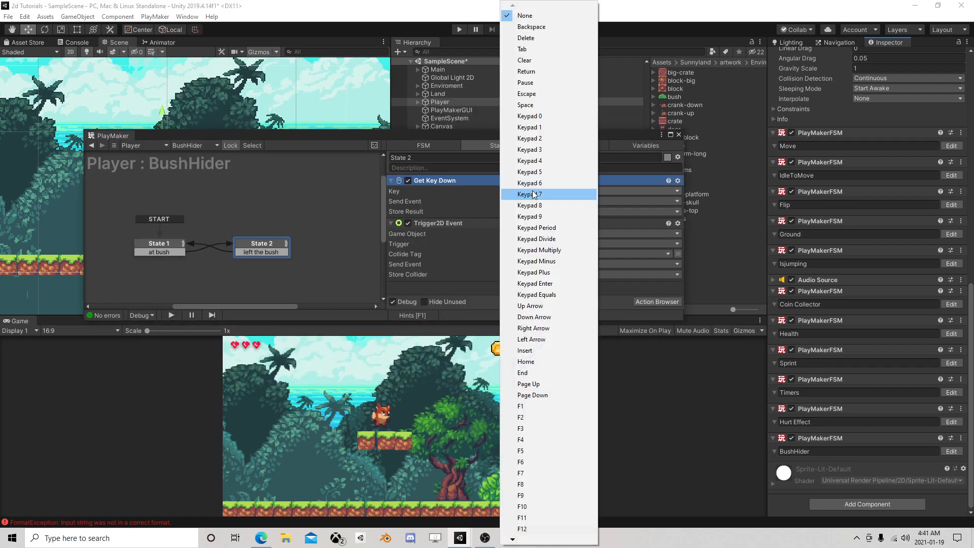
scroll(542, 198, down, 5)
scroll(543, 202, down, 10)
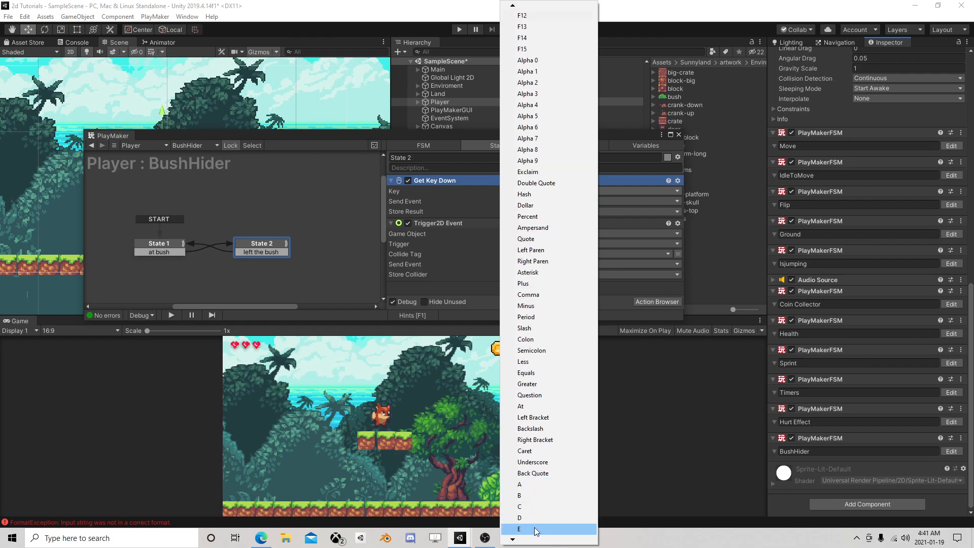
click(534, 528)
- Have Get Key Down send a new event named Hide, and add a Hide transition to State 2
click(516, 202)
click(537, 285)
text(Hide)
key(Return)
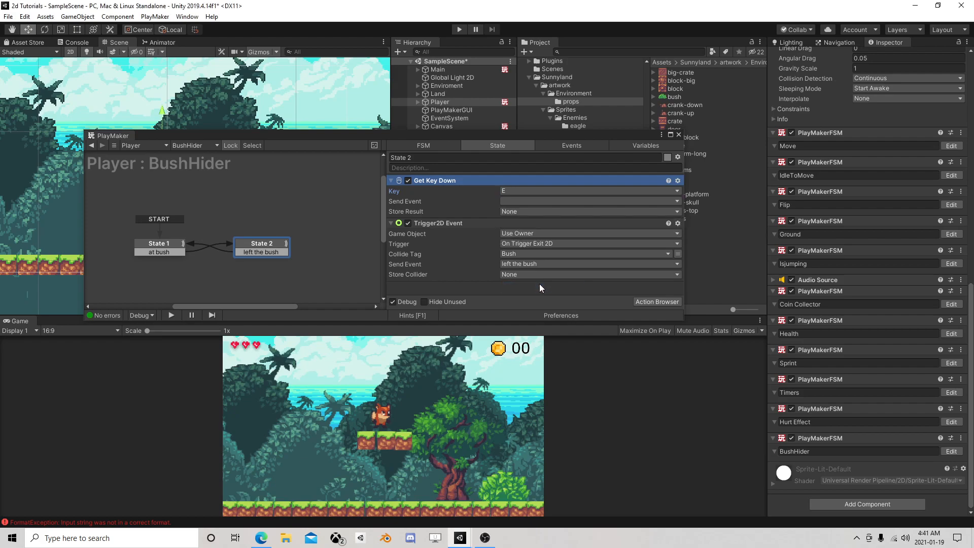
right_click(269, 243)
mouse_move(274, 248)
click(433, 253)
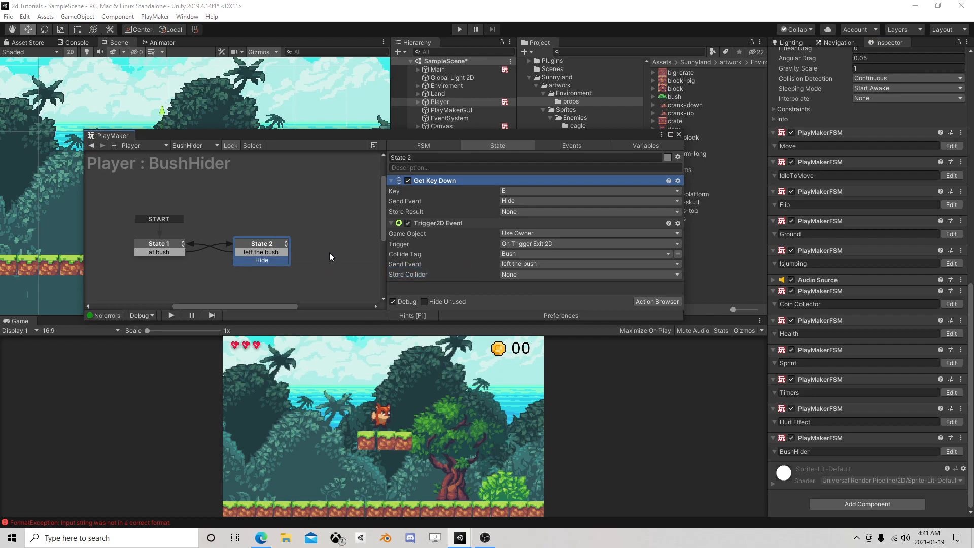
- Add a new State 3 beside State 2 and link the Hide transition to it
right_click(329, 254)
click(350, 261)
drag(263, 260, 358, 258)
click(357, 262)
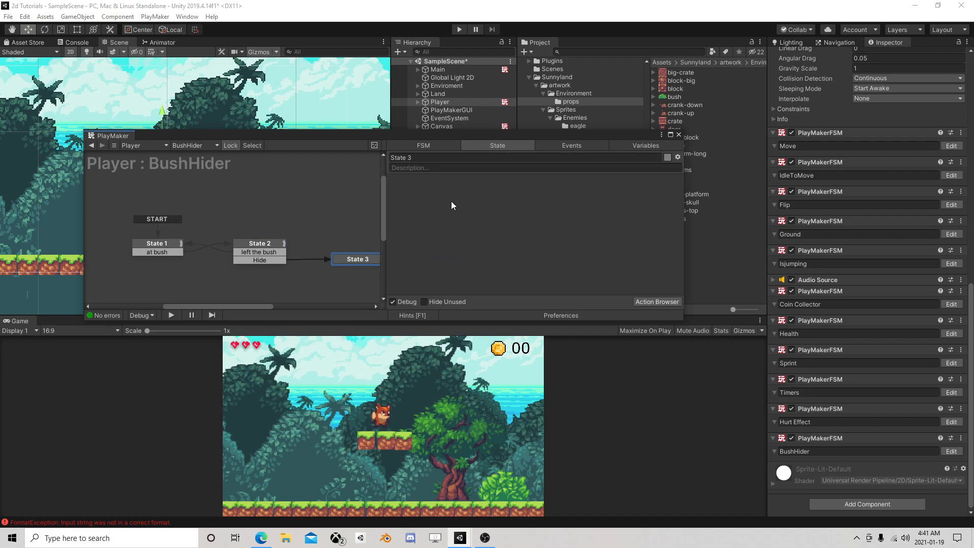
- Add a Set Sprite Order In Layer action to State 3 from the bush object's Sprite Renderer
click(638, 302)
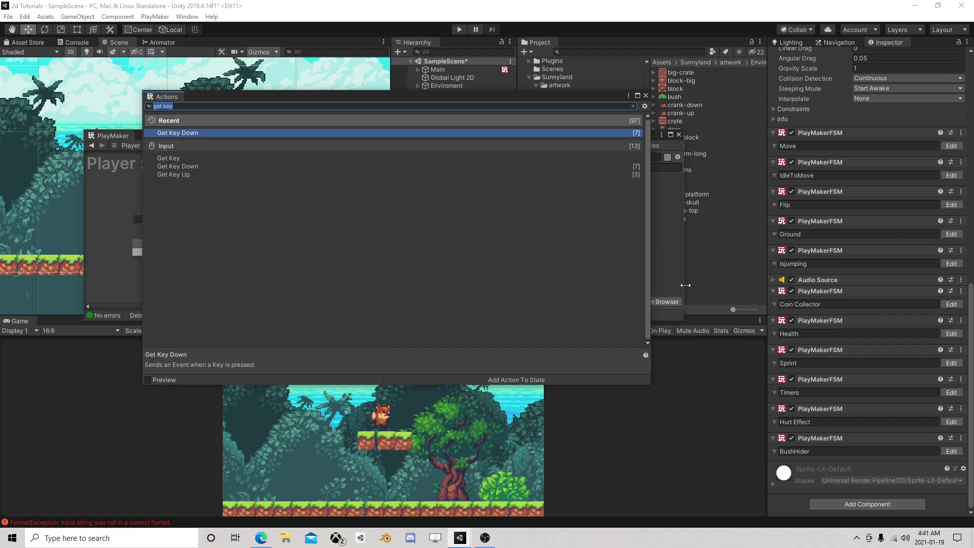
click(646, 95)
drag(452, 137, 431, 230)
click(439, 199)
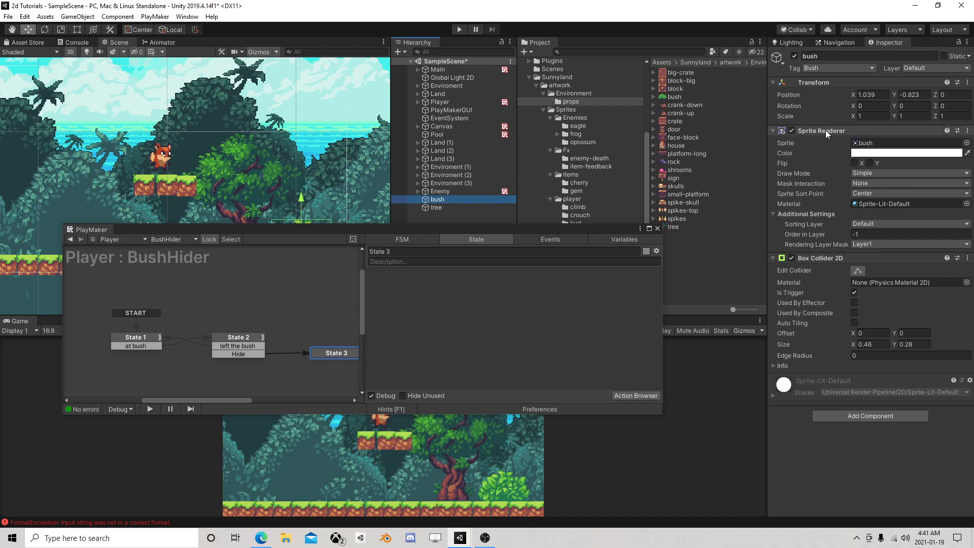
drag(811, 130, 462, 322)
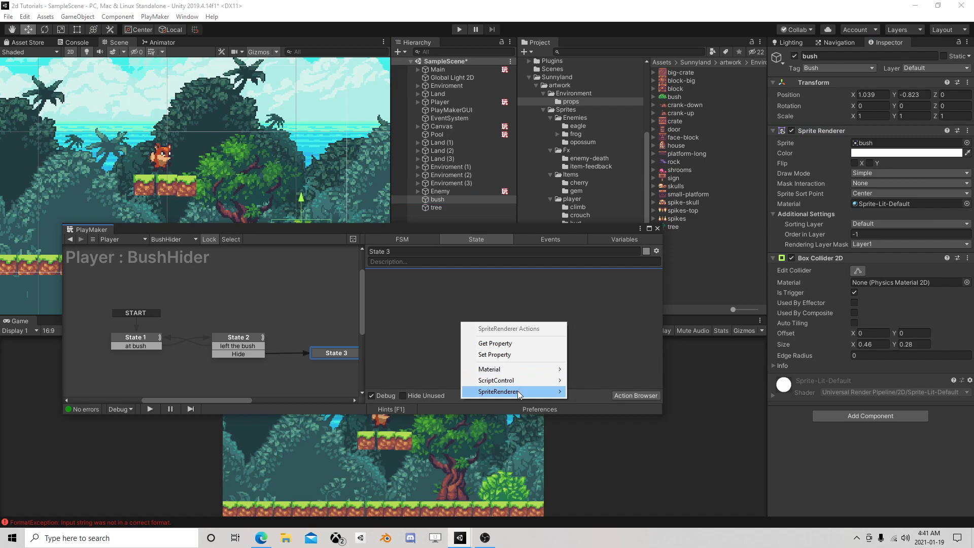
mouse_move(524, 393)
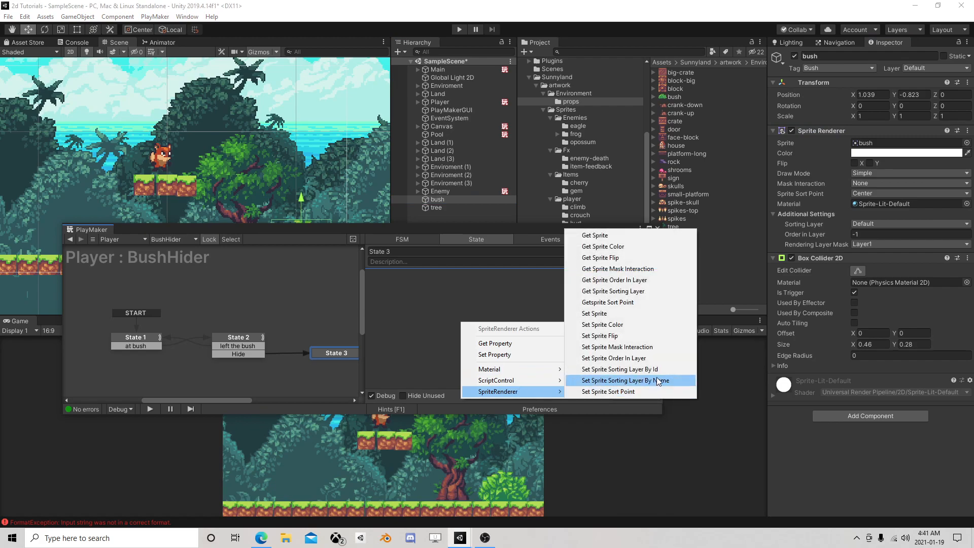
click(644, 358)
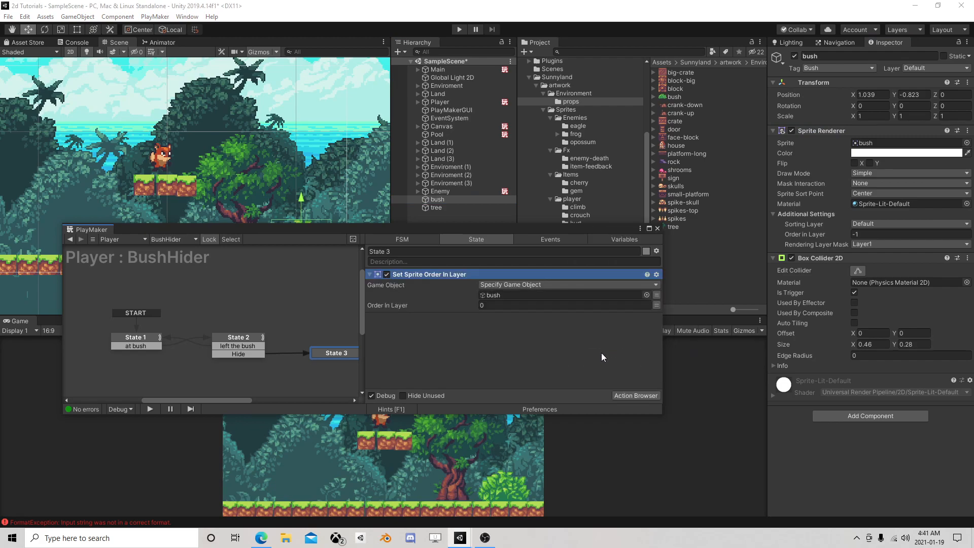
- Point the sprite order action's game object to the Bush variable and set Order In Layer to 1
click(656, 296)
click(619, 295)
click(502, 316)
click(550, 316)
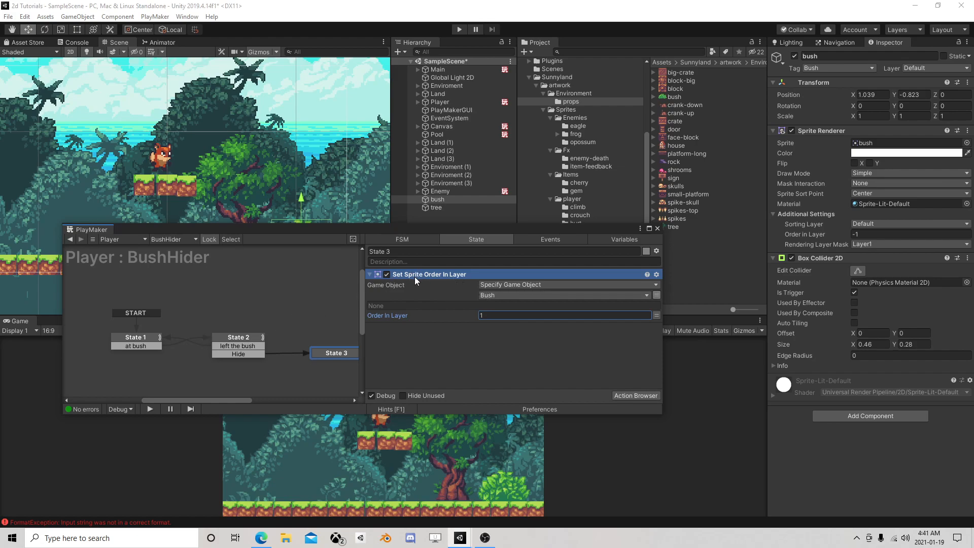
- Add a State 4 above State 2 and relink State 2's "left the bush" transition to it
middle_drag(240, 333, 275, 315)
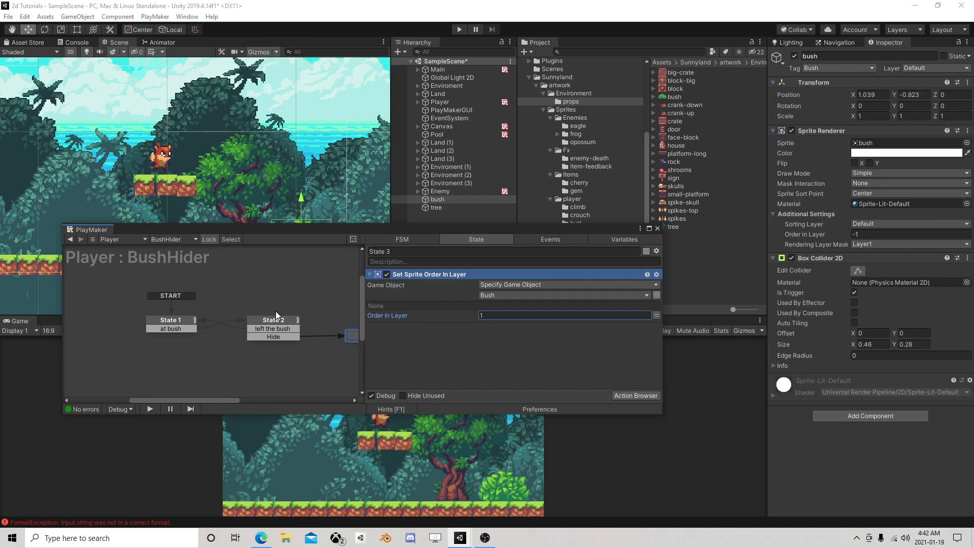
click(178, 319)
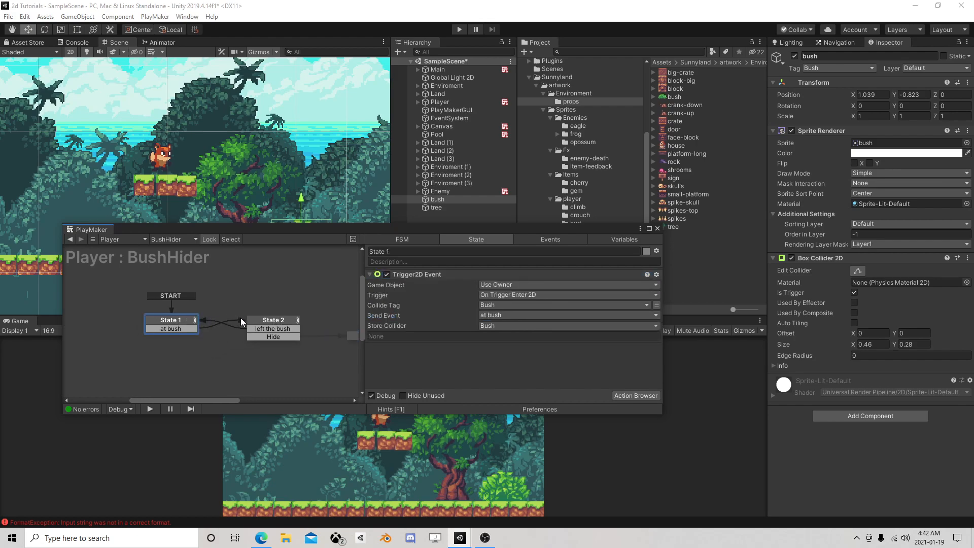
click(257, 320)
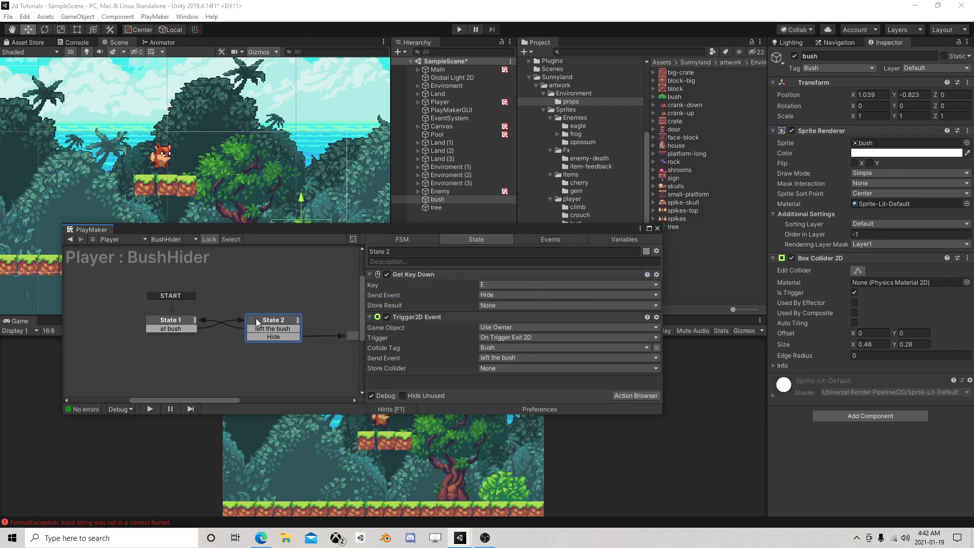
right_click(247, 279)
click(261, 268)
drag(273, 329, 268, 273)
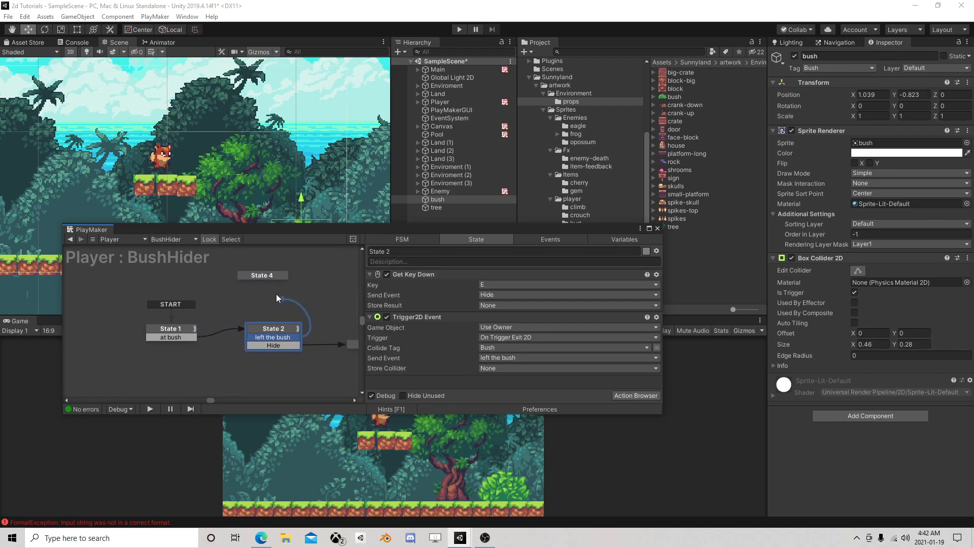
- Add a FINISHED transition to State 4 and link it back to State 1
right_click(272, 278)
mouse_move(309, 285)
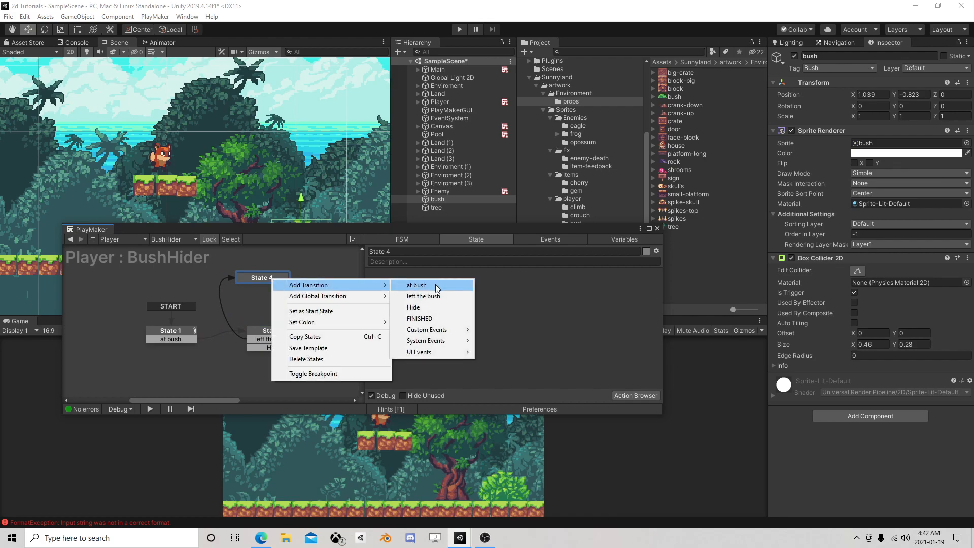
click(423, 318)
drag(262, 285, 177, 341)
- Copy the Set Sprite Order In Layer action from State 3 into State 4
click(318, 345)
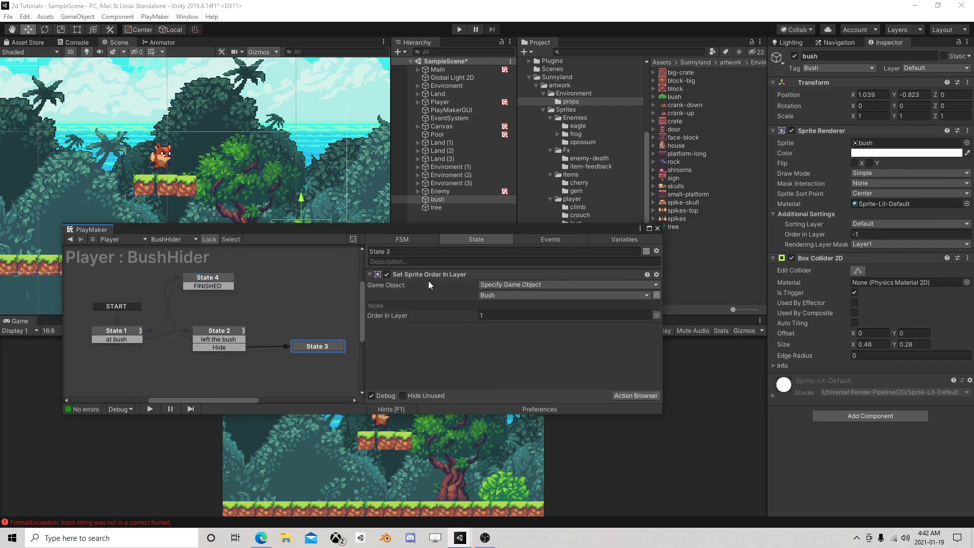
click(435, 275)
right_click(436, 274)
click(472, 330)
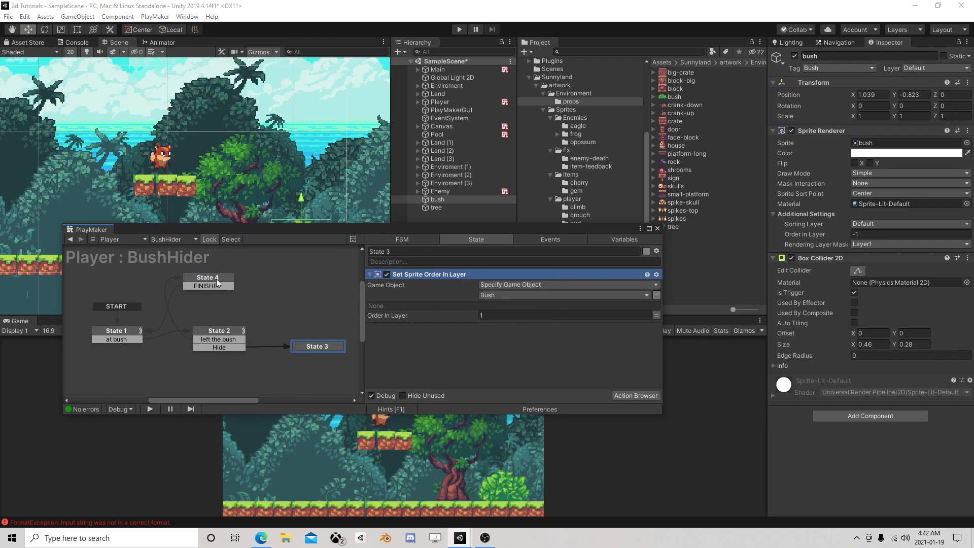
click(216, 278)
right_click(389, 299)
click(406, 391)
- Set State 4's Order In Layer to -1 and move the state closer above State 2
click(486, 315)
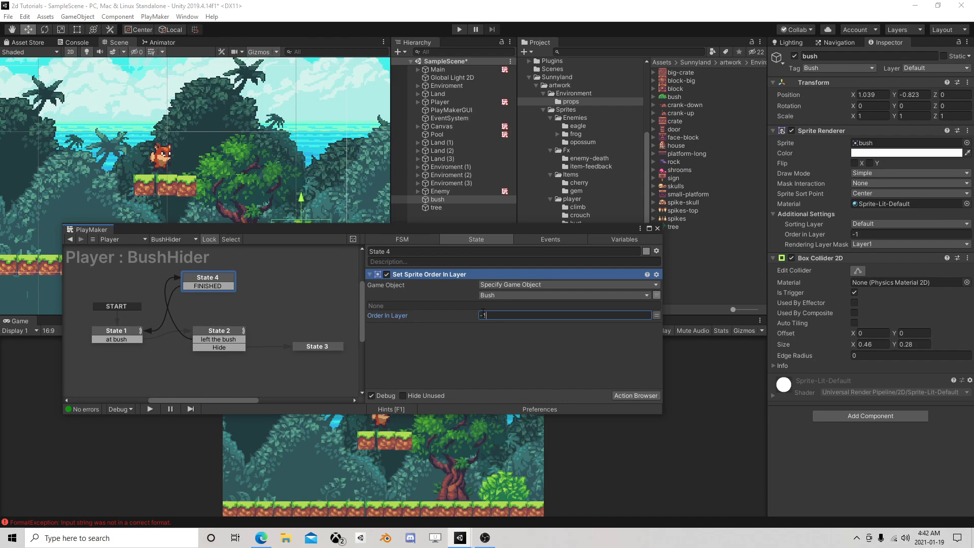
drag(215, 274, 225, 300)
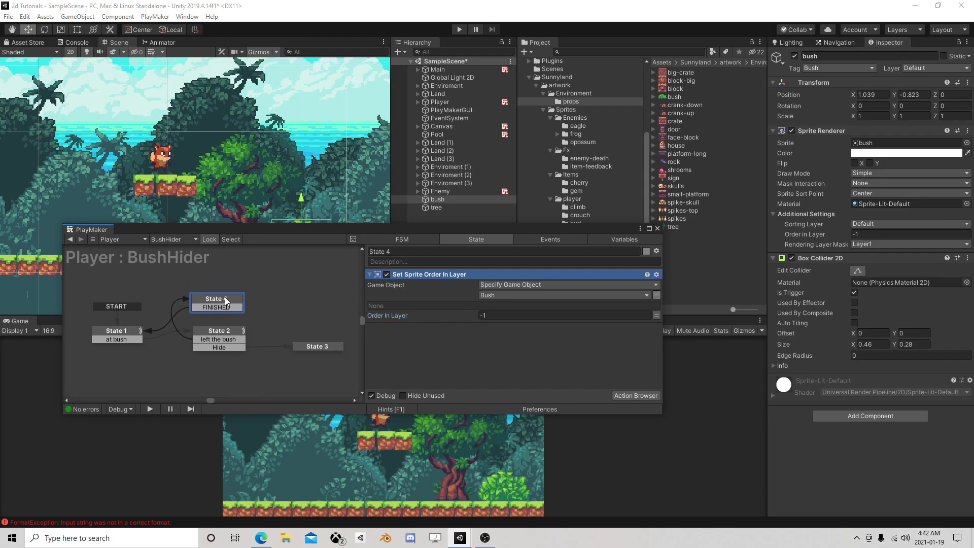
- Review the actions and transitions of State 3, State 2 and State 4
click(314, 347)
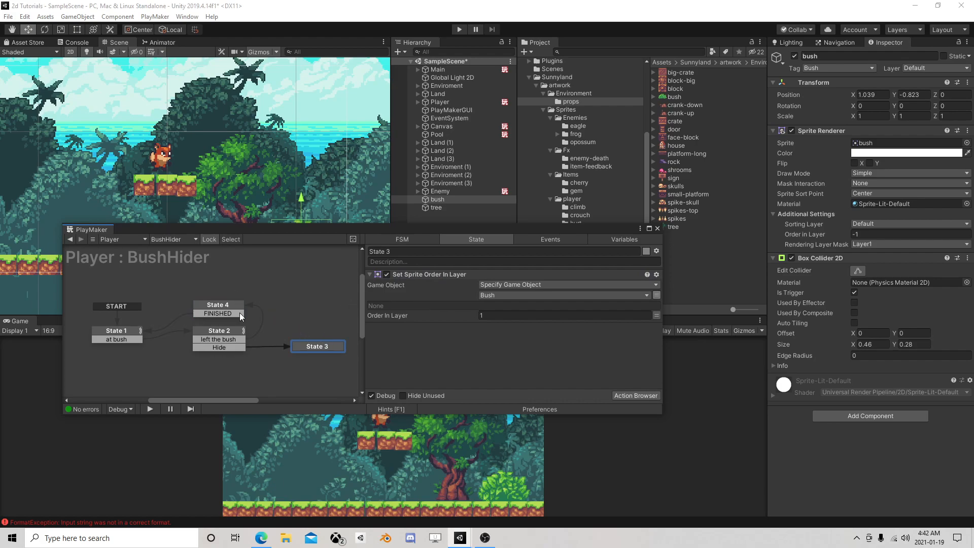
click(223, 333)
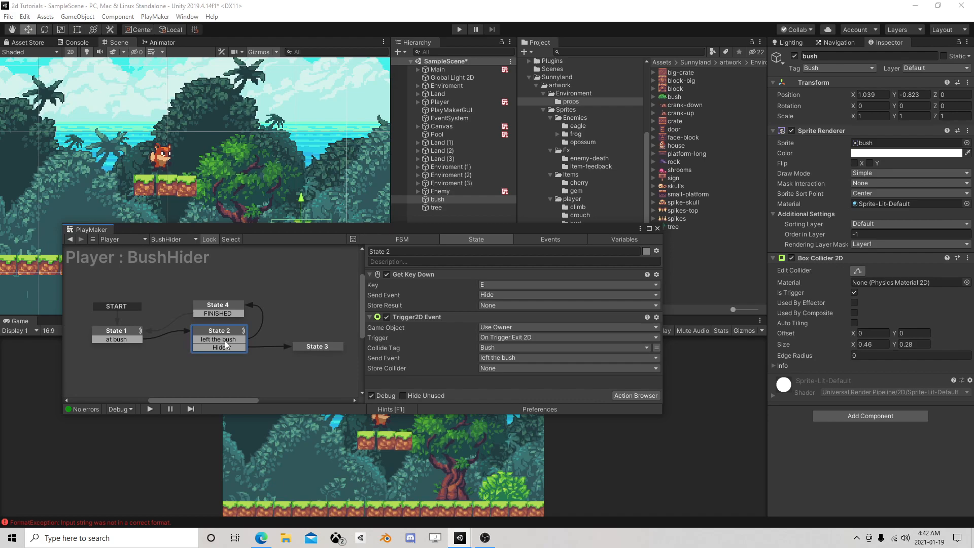
click(325, 346)
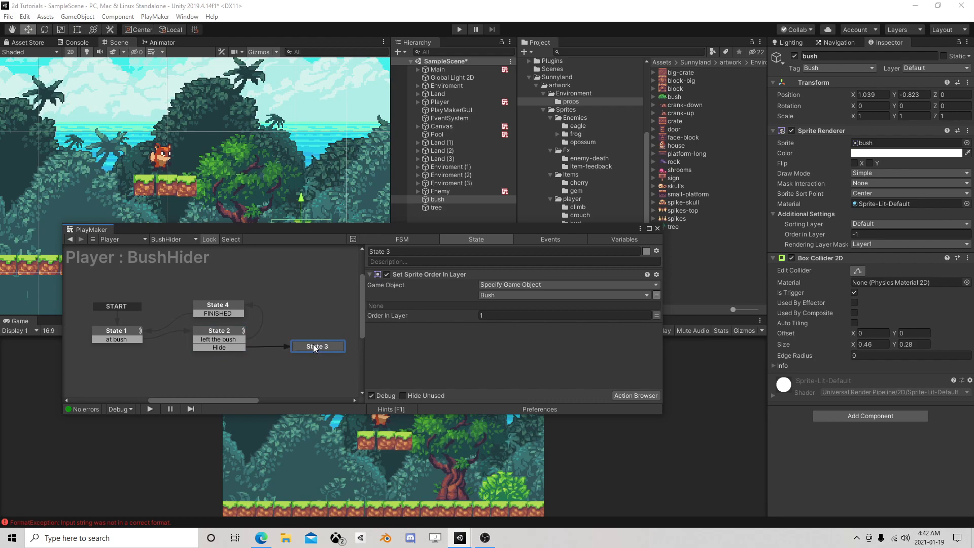
click(224, 333)
click(225, 308)
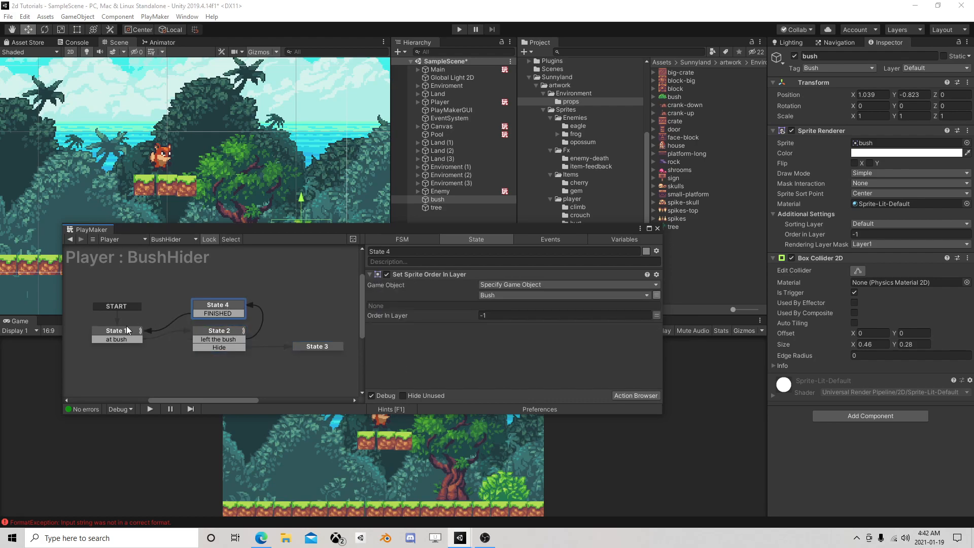
- Copy the Trigger2D Event action from State 2 into State 3
click(215, 333)
click(422, 317)
right_click(424, 317)
click(470, 374)
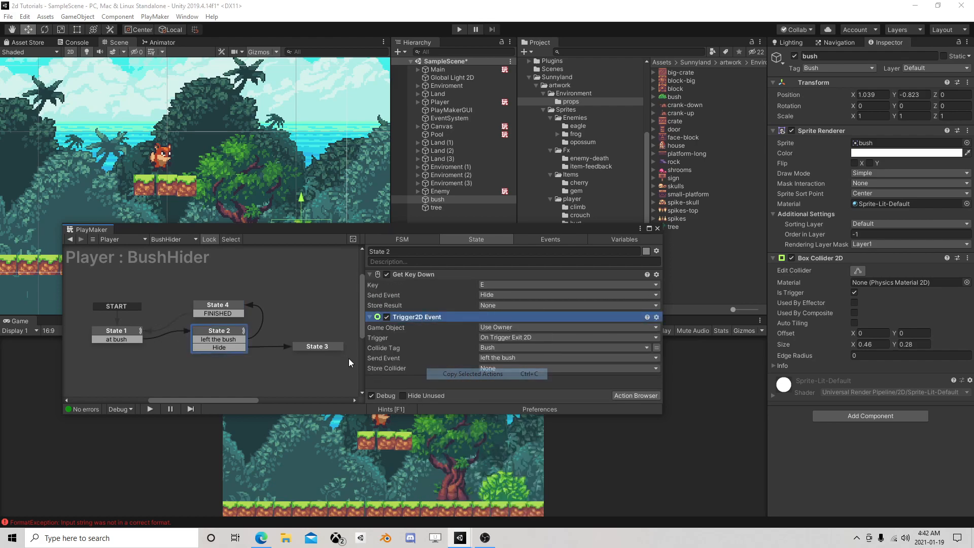
click(324, 346)
right_click(433, 325)
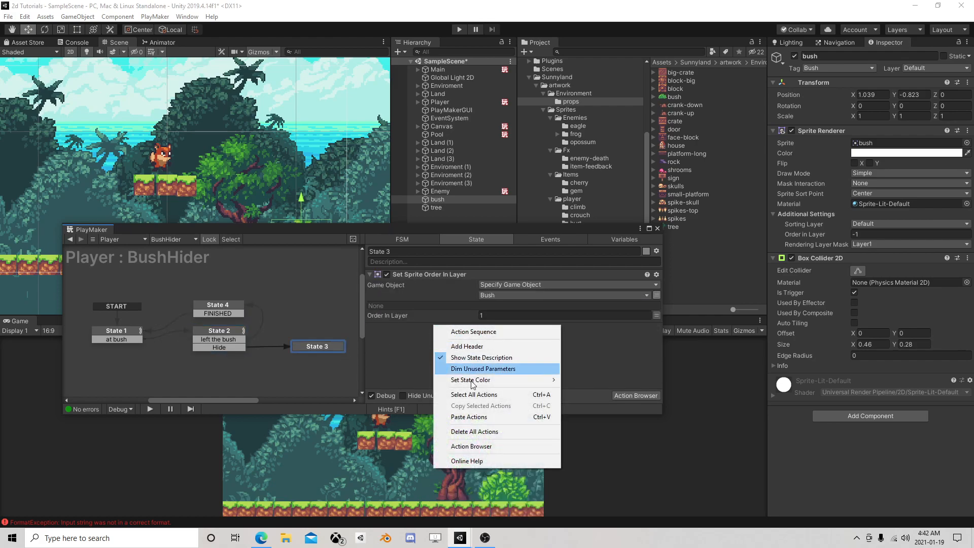
click(469, 416)
- Add a "left the bush" transition to State 3, link it to State 4, and adjust State 3's position
right_click(324, 347)
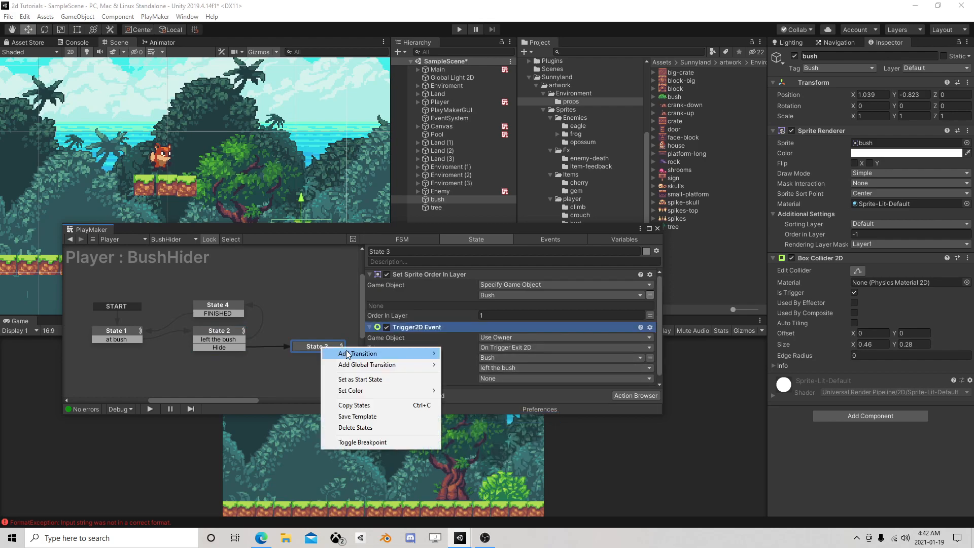
mouse_move(355, 351)
click(479, 366)
drag(318, 355, 244, 309)
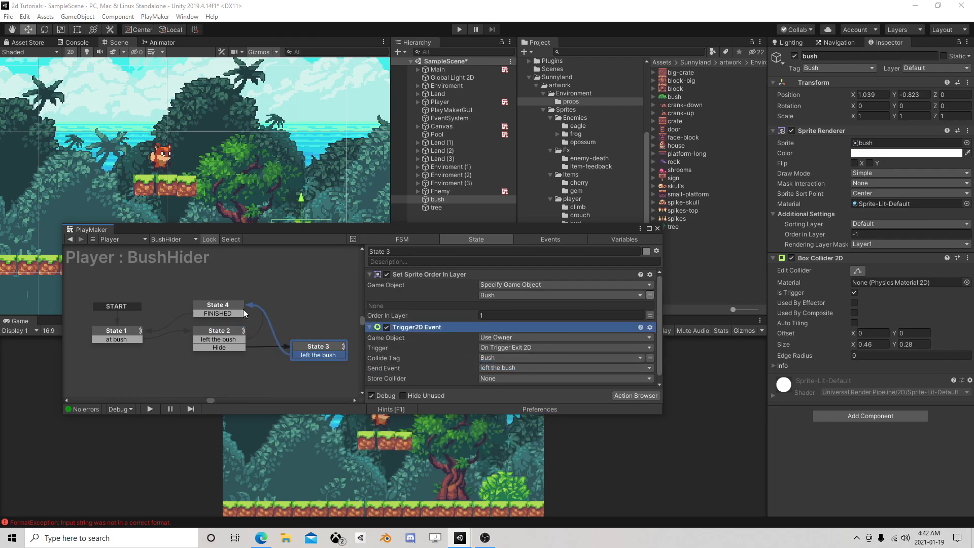
mouse_move(335, 351)
mouse_down()
mouse_move(332, 334)
mouse_move(327, 339)
mouse_up()
click(221, 330)
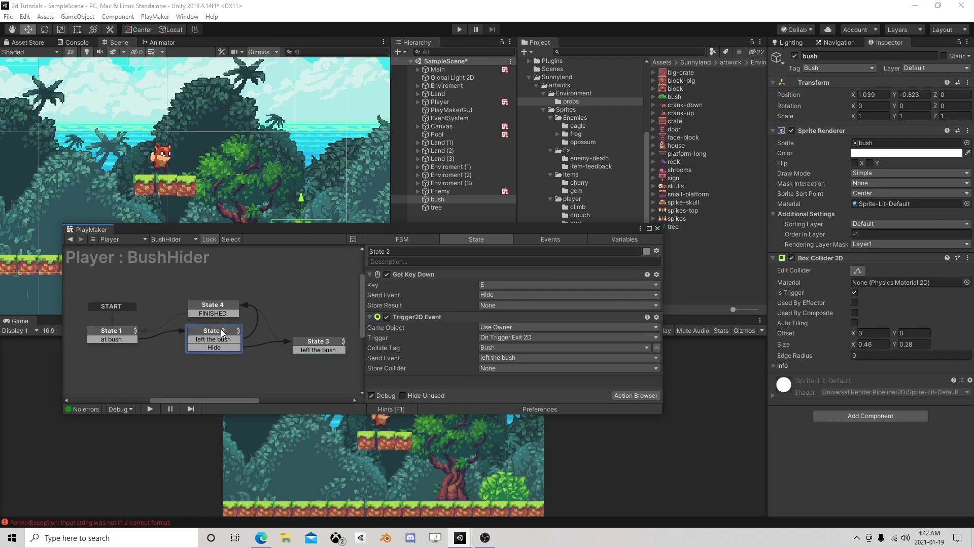
- Play-test the scene by hiding the player in the bush and walking out and back past it, then stop playing
click(534, 94)
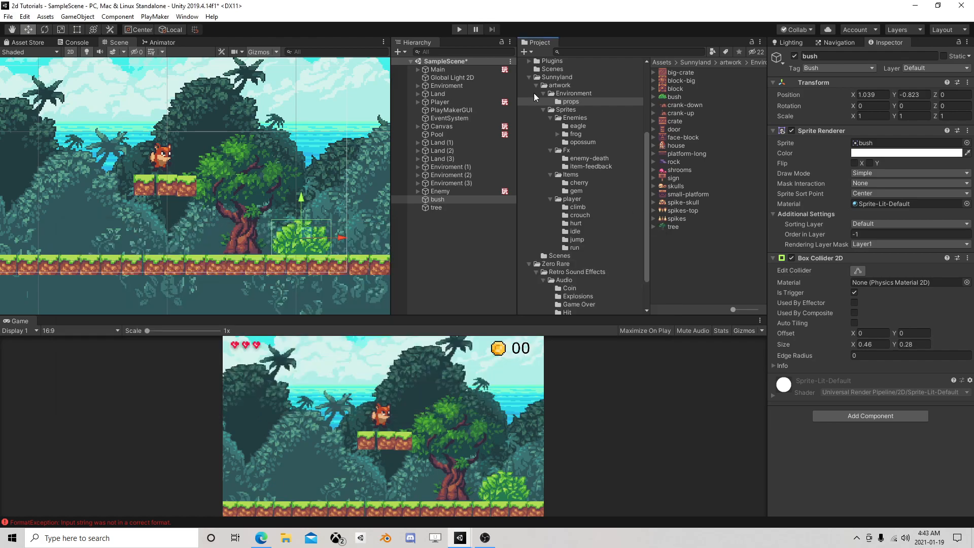
click(454, 30)
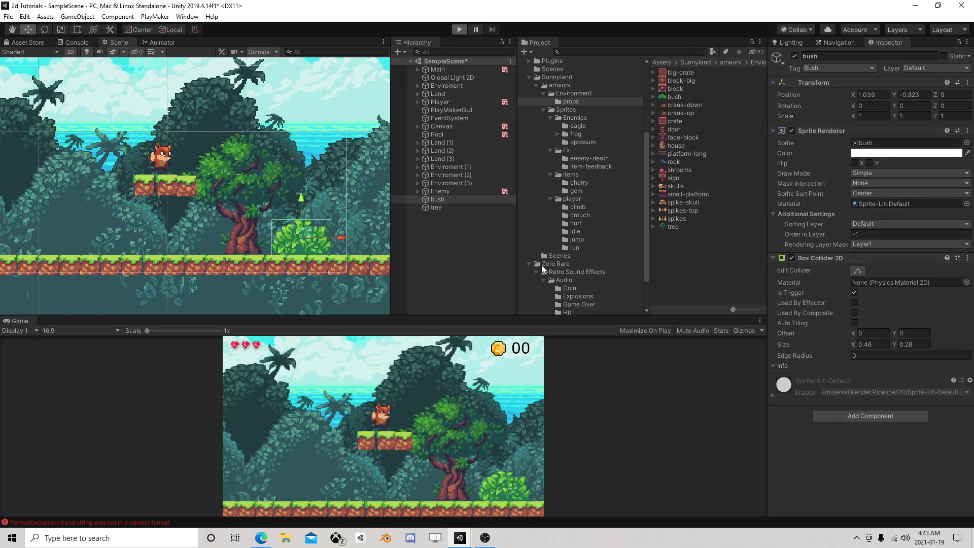
key(Right)
key(Left)
key(Down)
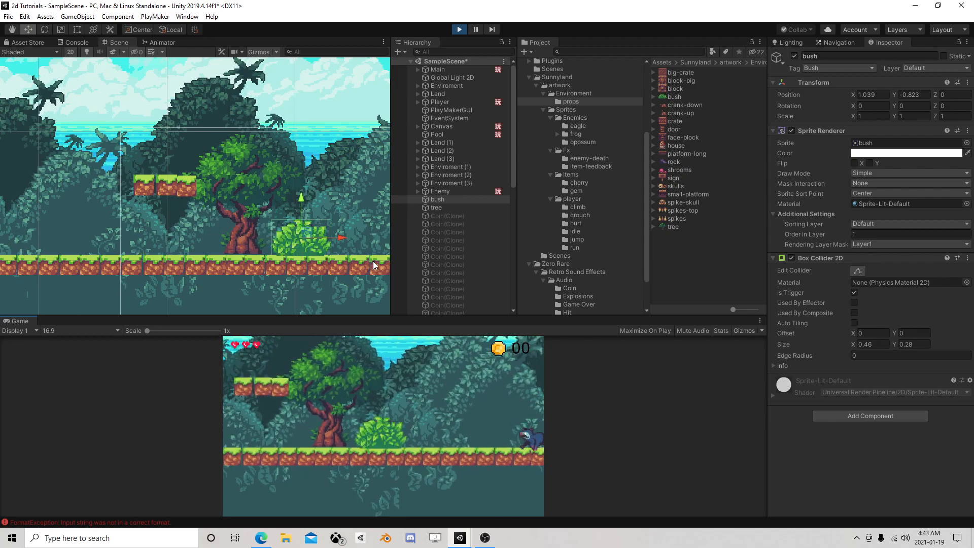
key(Right)
key(Left)
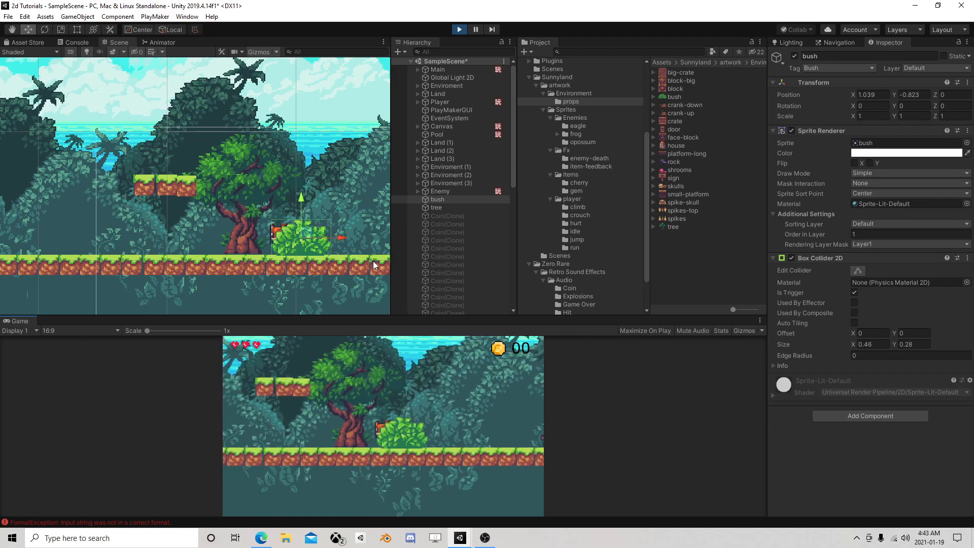
key(Right)
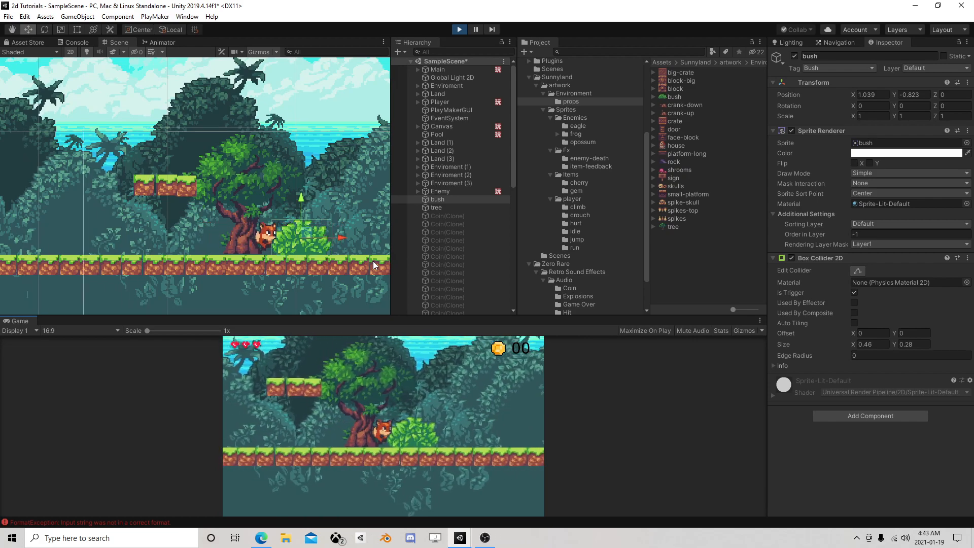
key(Left)
key(Right)
key(Left)
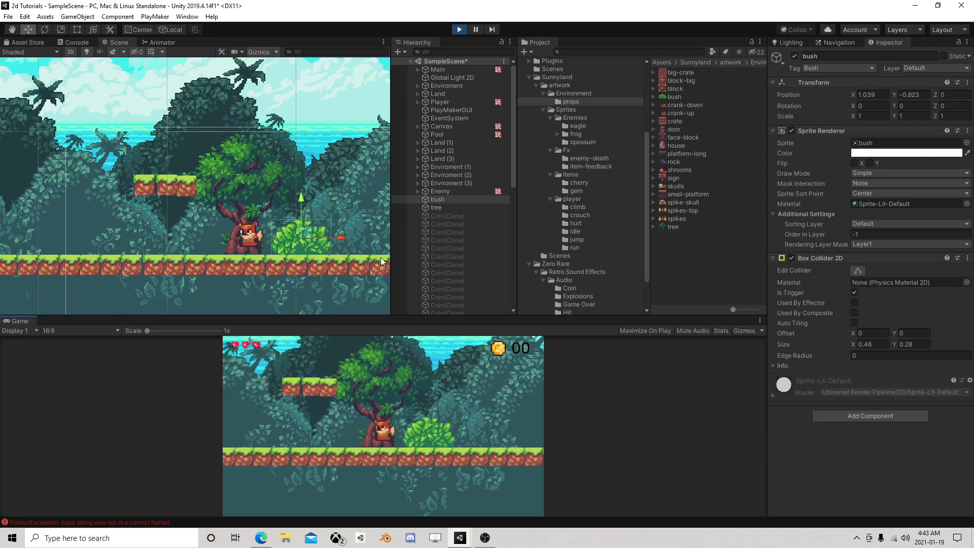
key(ctrl+p)
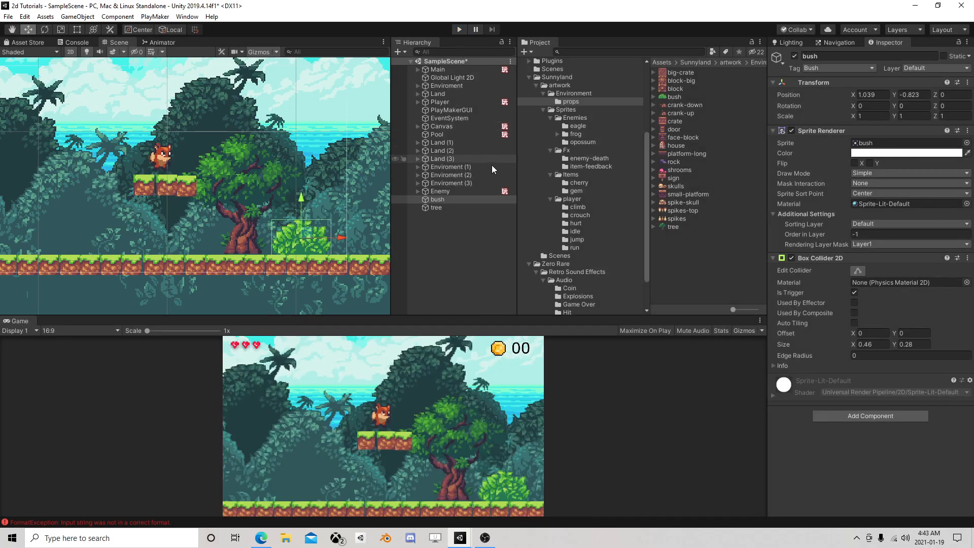
- Open the Player's BushHider FSM for editing and show State 3's actions
click(439, 102)
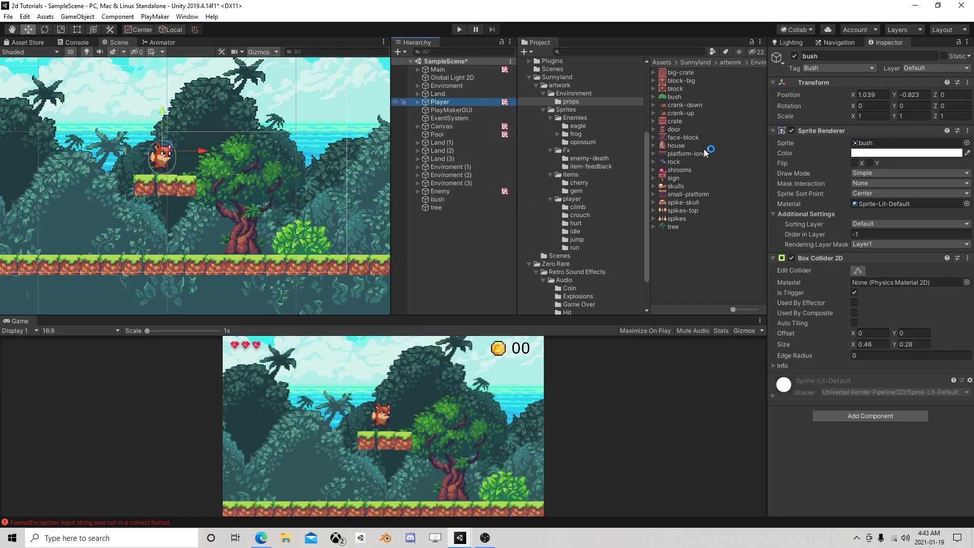
scroll(854, 386, down, 10)
click(951, 451)
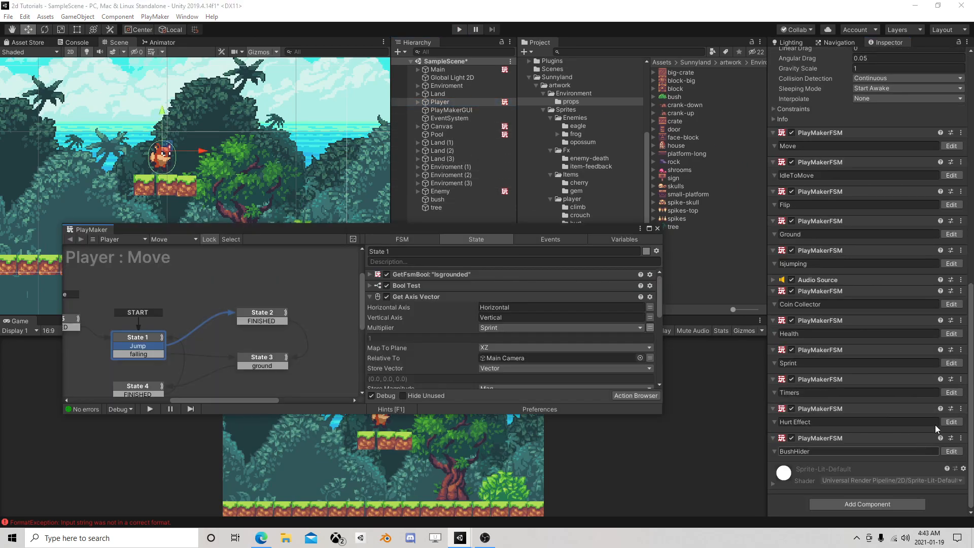
click(243, 297)
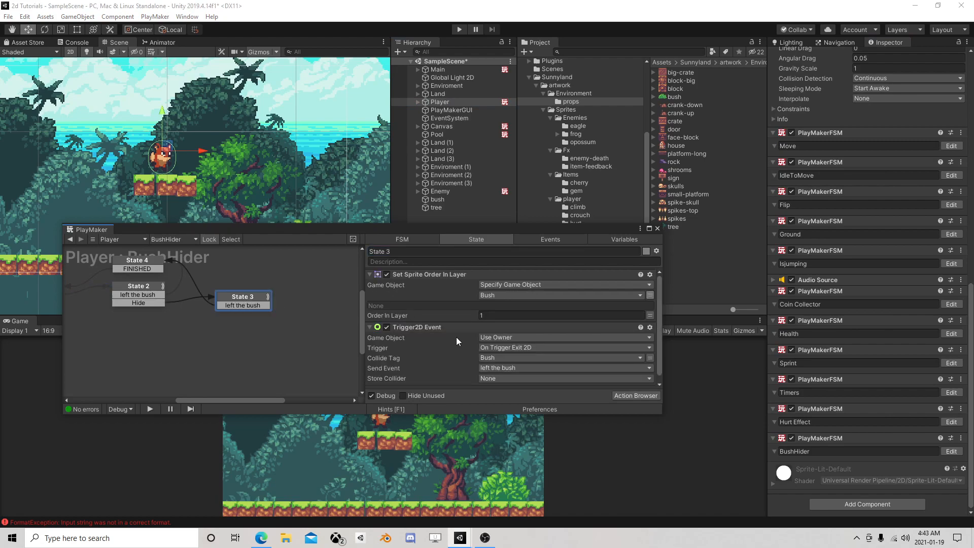
scroll(413, 318, up, 1)
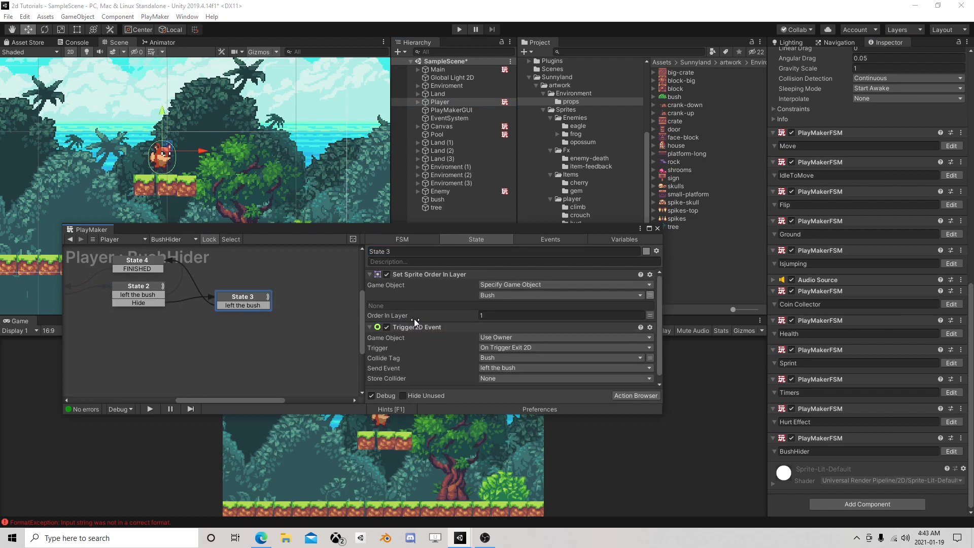
- Copy the Get Key Down action from State 2 into State 3
click(148, 286)
click(419, 275)
right_click(419, 275)
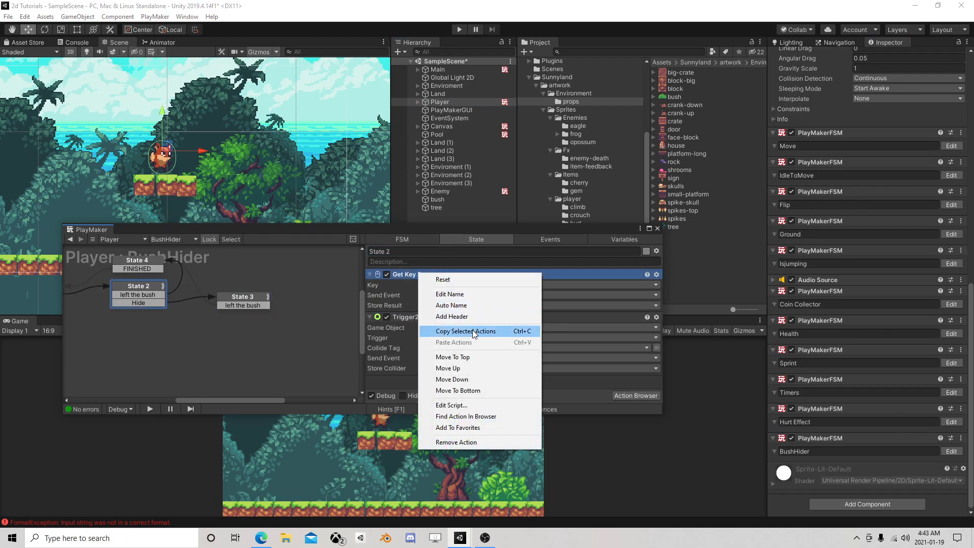
click(472, 335)
click(256, 299)
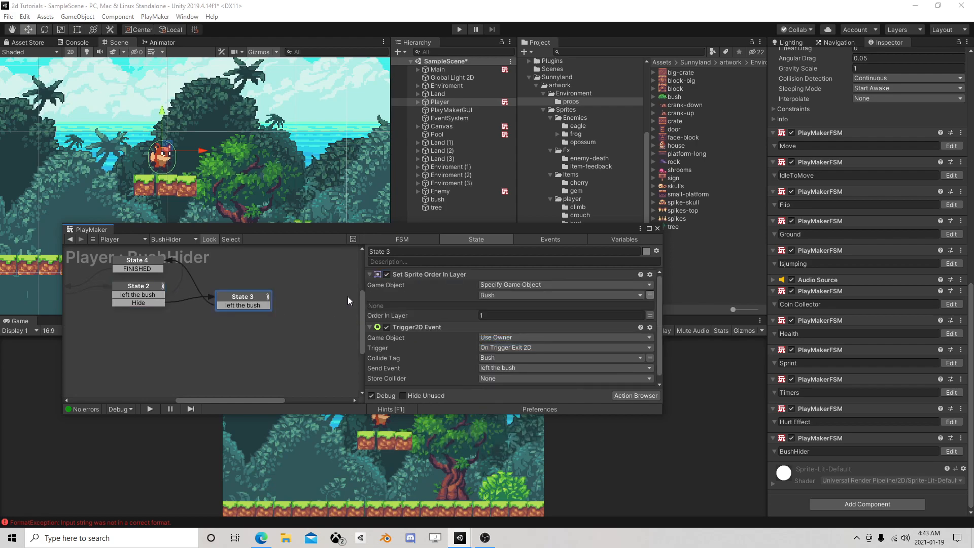
scroll(447, 357, down, 1)
right_click(423, 386)
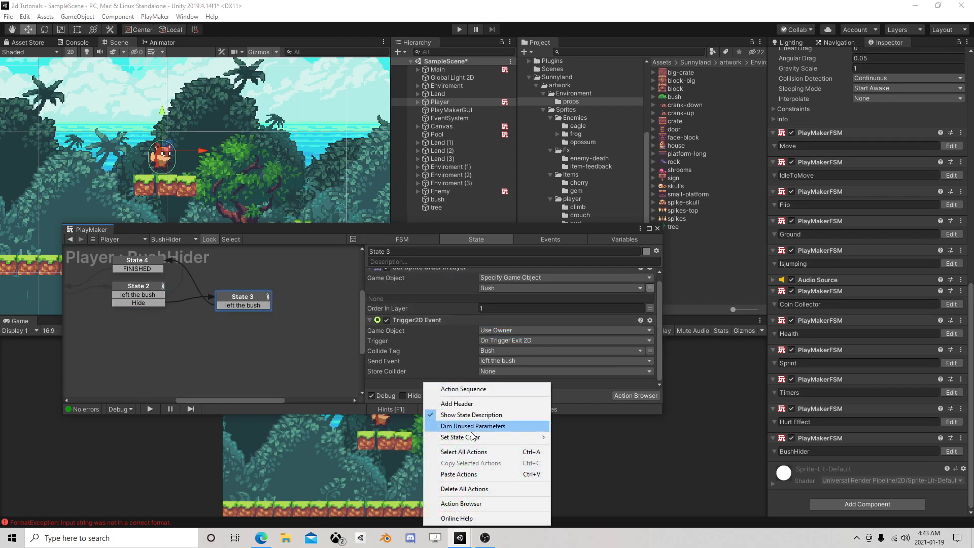
click(469, 474)
- Make State 3's Get Key Down action send a new event named "unhide"
scroll(441, 342, down, 1)
click(502, 361)
click(515, 467)
text(unhide)
key(Return)
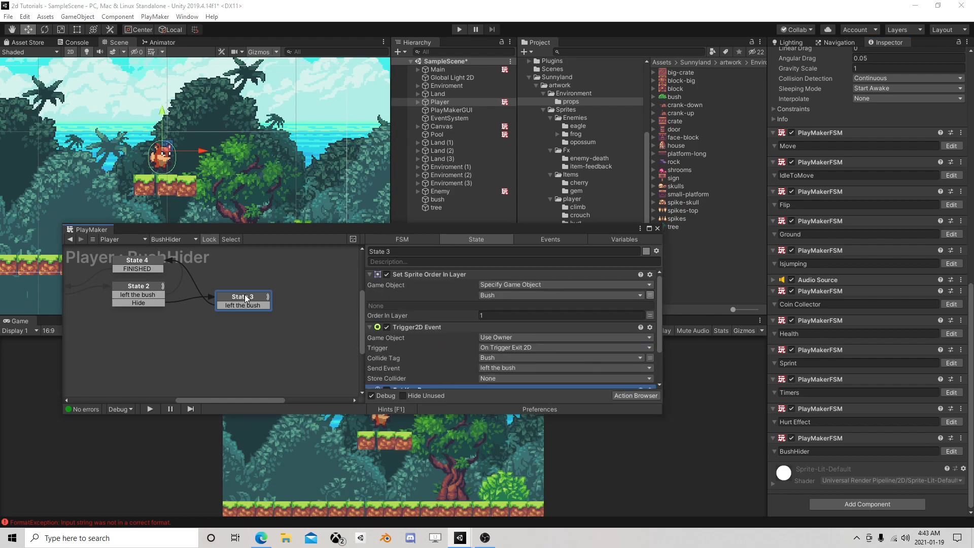
- Add an "unhide" transition to State 3
right_click(246, 297)
mouse_move(284, 301)
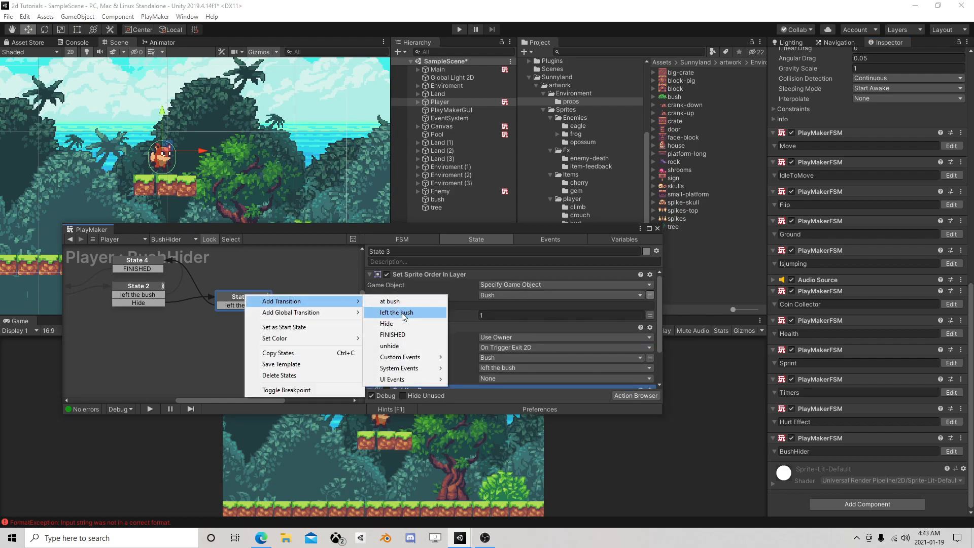
click(389, 346)
middle_drag(260, 313, 284, 340)
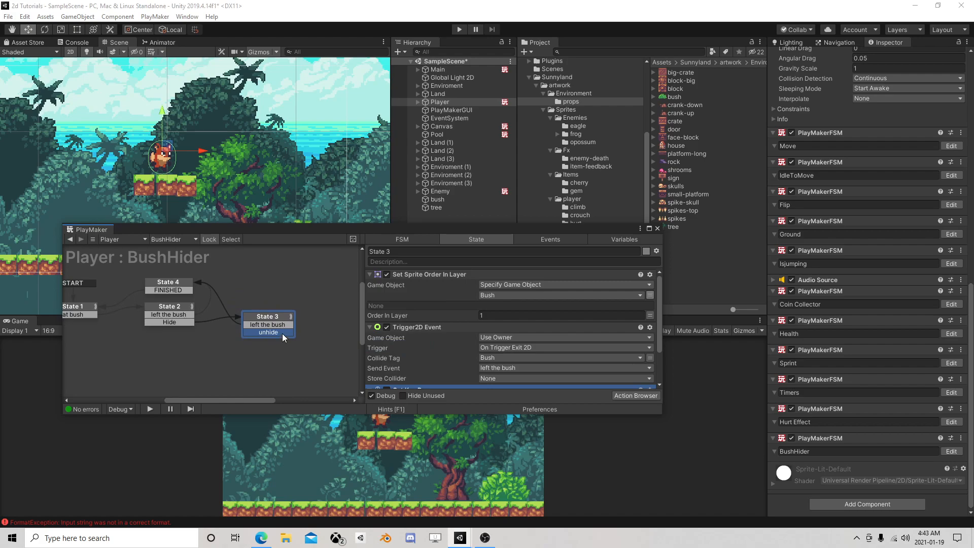
- Add a new state below State 2 and link State 3's "unhide" transition to it
middle_drag(129, 323, 181, 338)
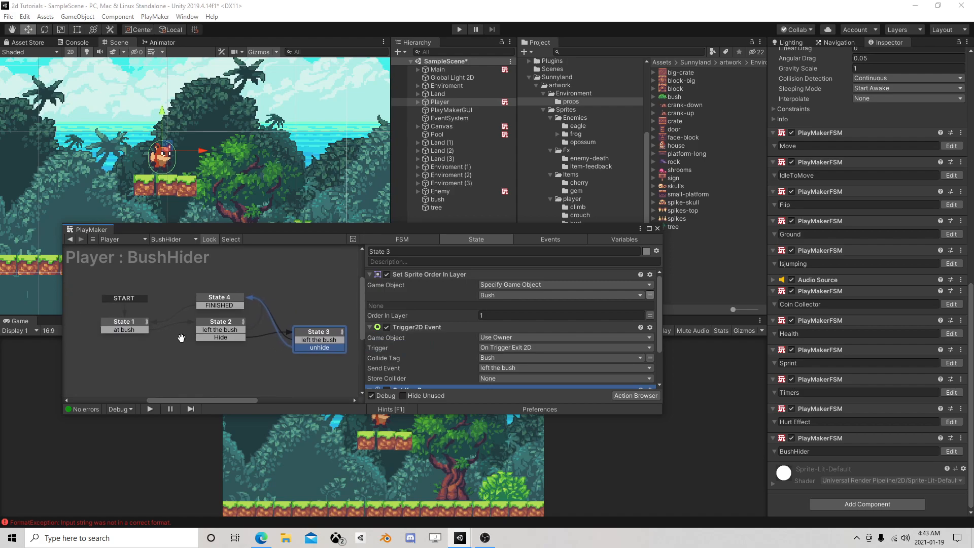
click(139, 325)
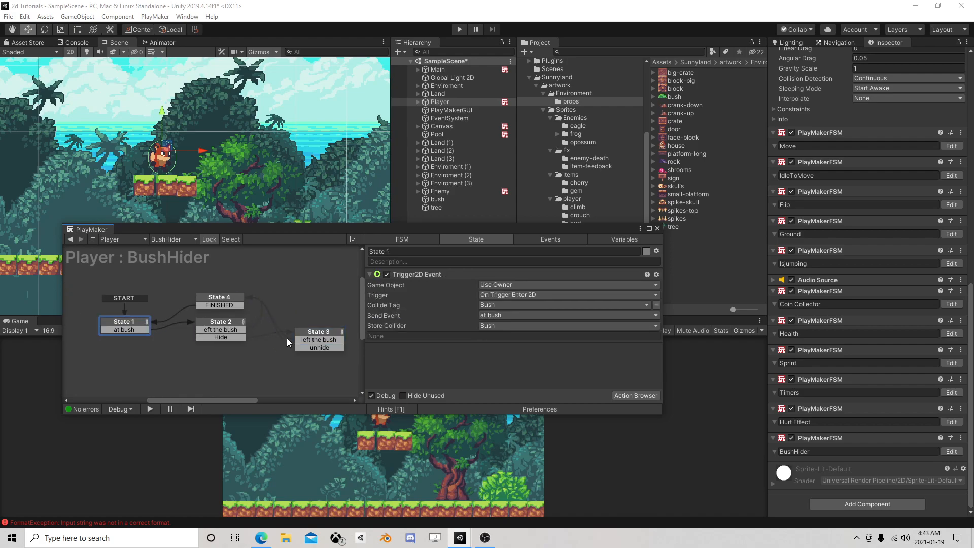
right_click(188, 364)
click(213, 369)
drag(309, 349, 232, 360)
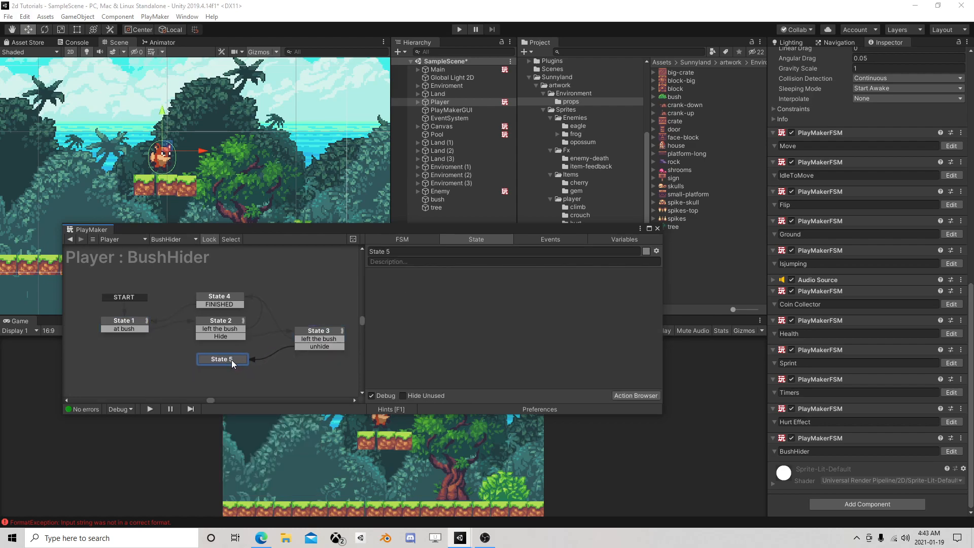
- Add a FINISHED transition to State 5 and link it back to State 2
right_click(231, 359)
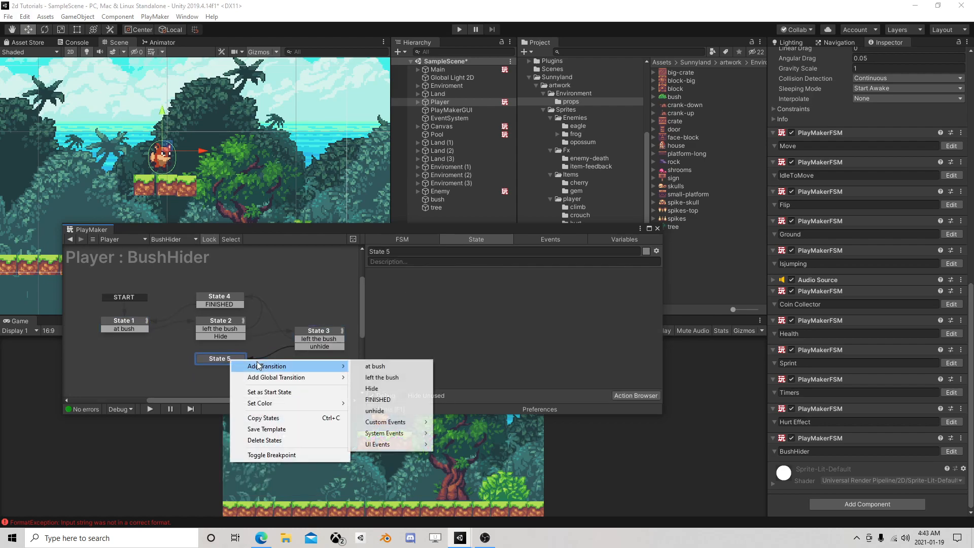
click(380, 400)
drag(235, 369, 219, 323)
click(219, 323)
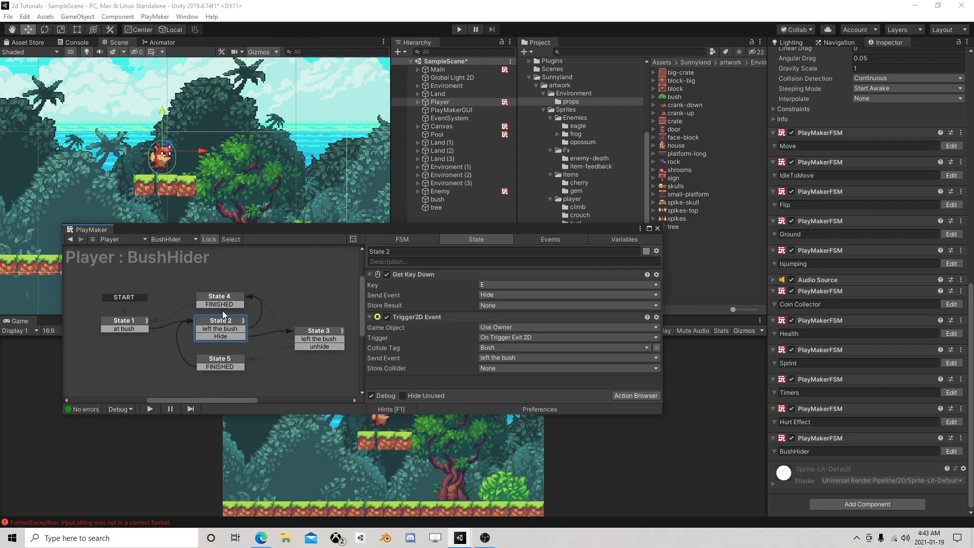
- Copy the Set Sprite Order In Layer action from State 4 into State 5
click(228, 301)
click(416, 276)
right_click(416, 276)
click(473, 335)
click(199, 361)
right_click(426, 295)
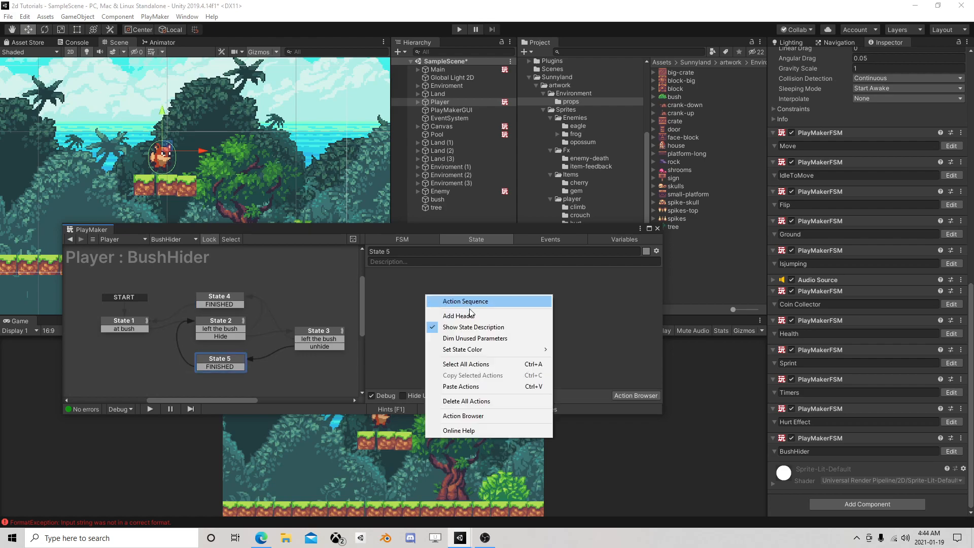
click(458, 381)
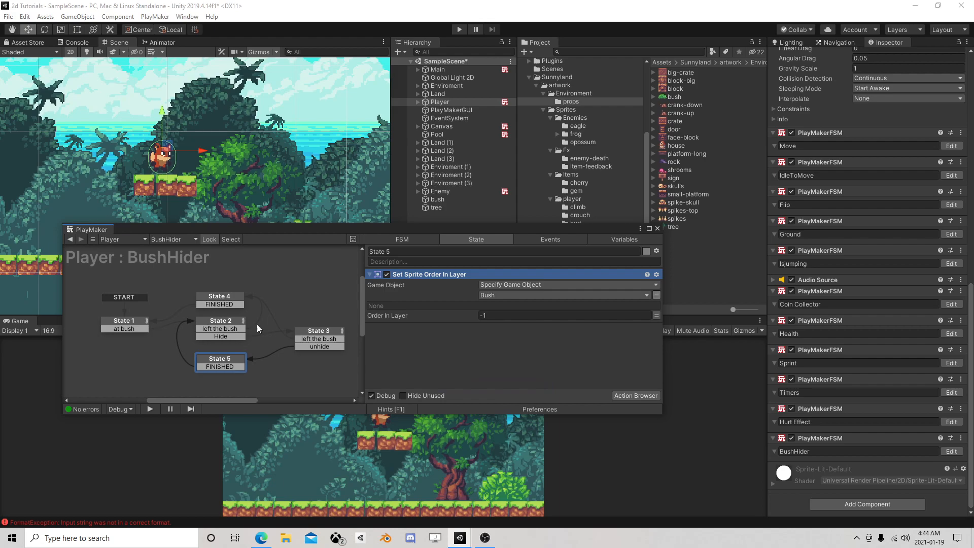
- Close the FSM editor and play-test hiding and unhiding the player while moving around the bush
click(658, 228)
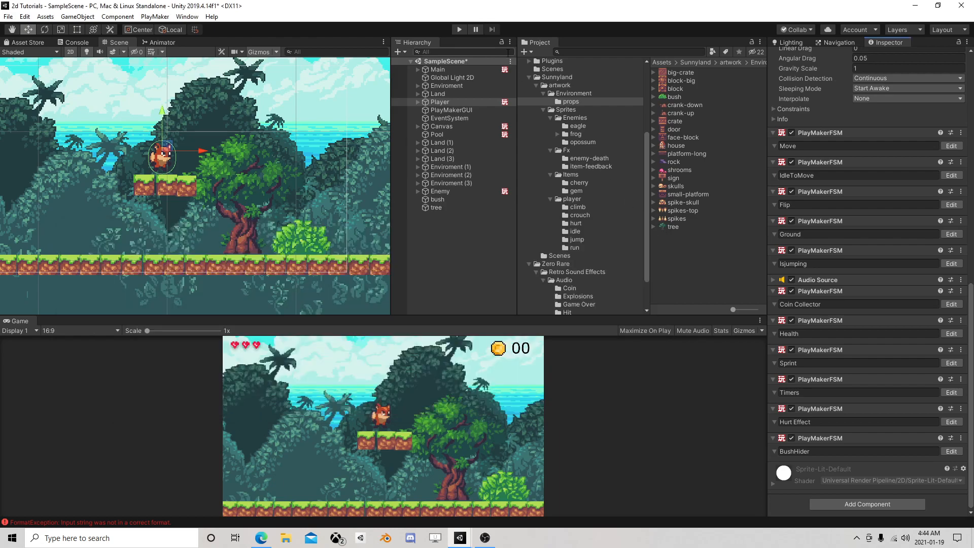
click(459, 30)
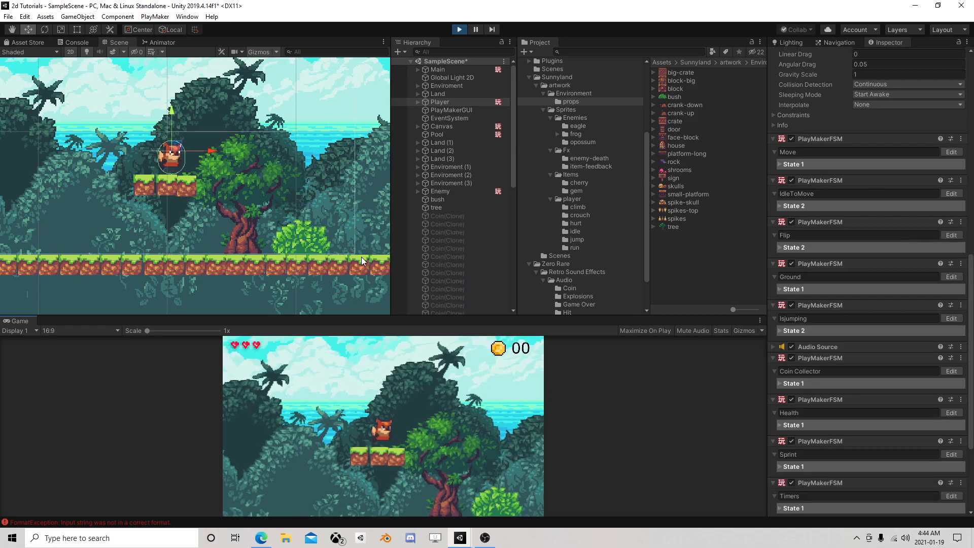
key(d)
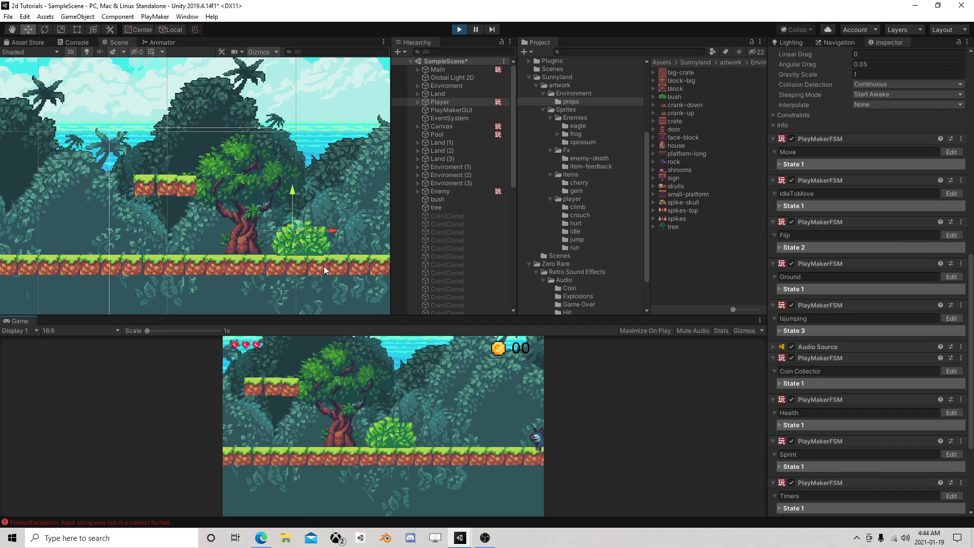
key(d)
key(a)
key(a)
key(d)
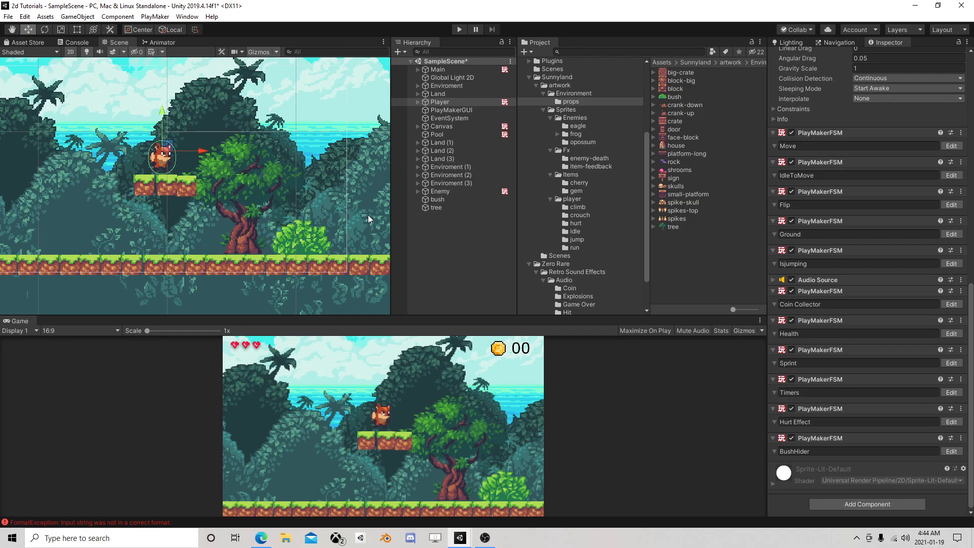
- Select the bush object in the scene and save the scene
click(455, 199)
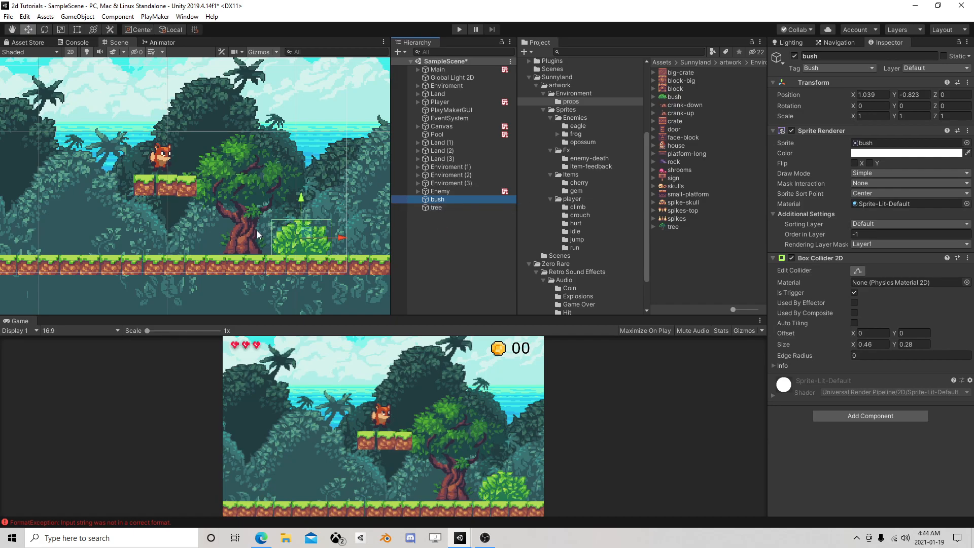
click(8, 16)
click(25, 59)
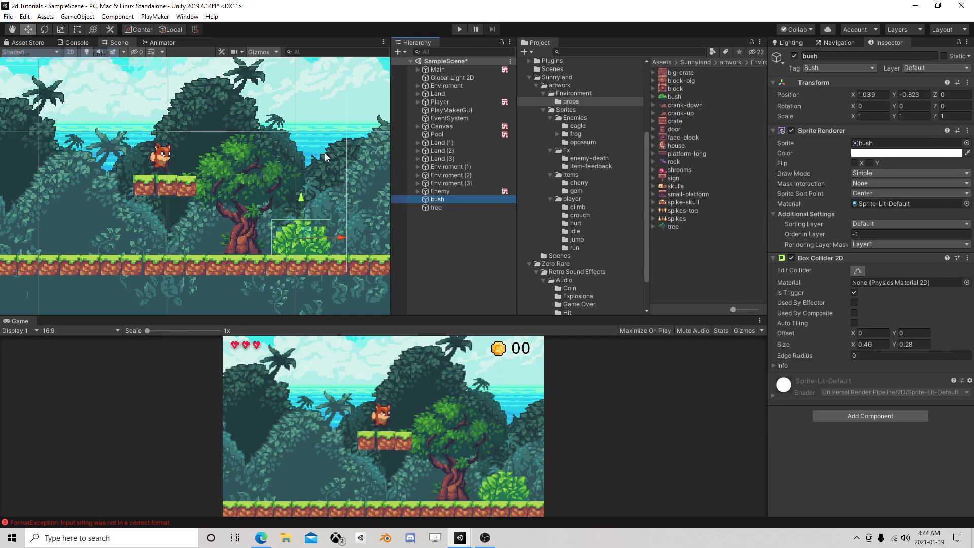
click(460, 208)
key(f)
middle_drag(271, 194, 187, 205)
scroll(267, 214, up, 4)
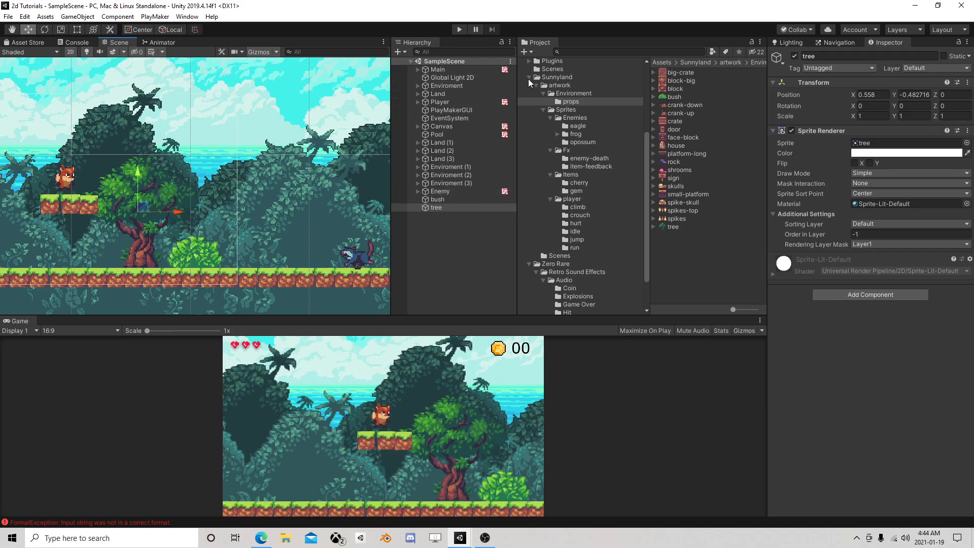
- Select the Player object and look at the assets in the player's hurt sprite folder
click(455, 101)
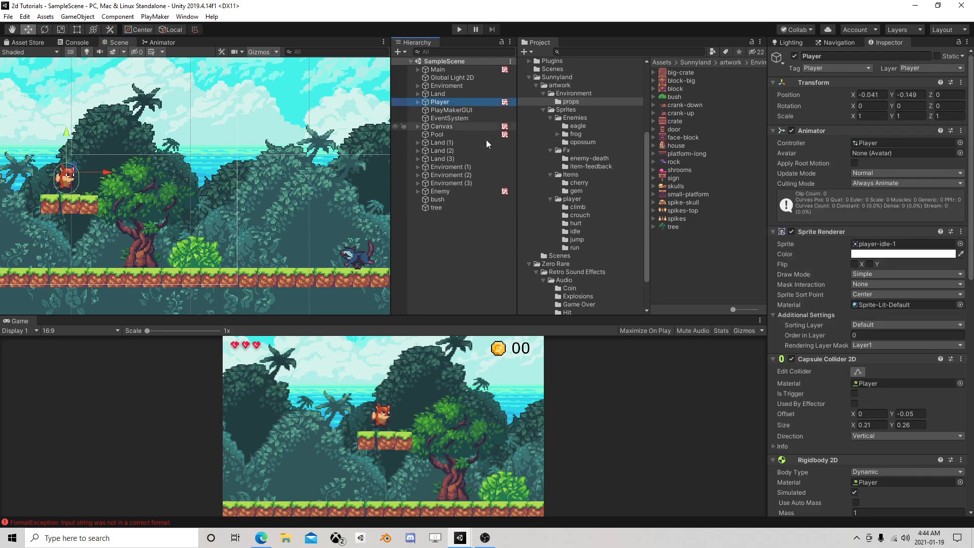
scroll(558, 243, down, 3)
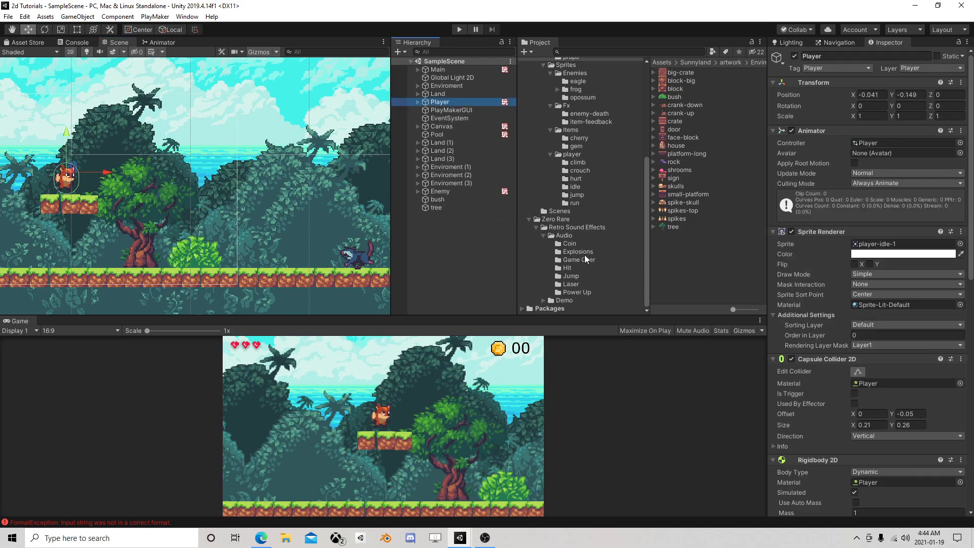
scroll(559, 224, up, 4)
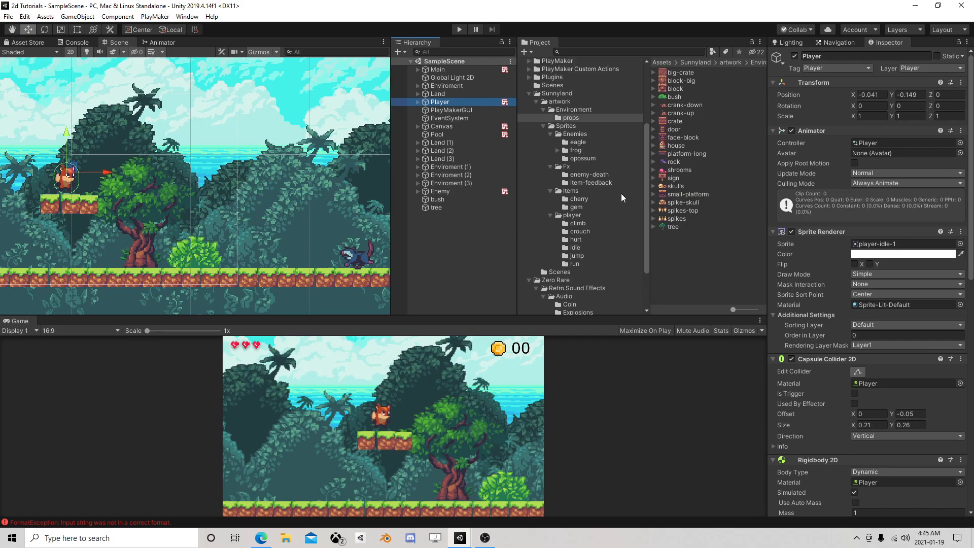
click(578, 239)
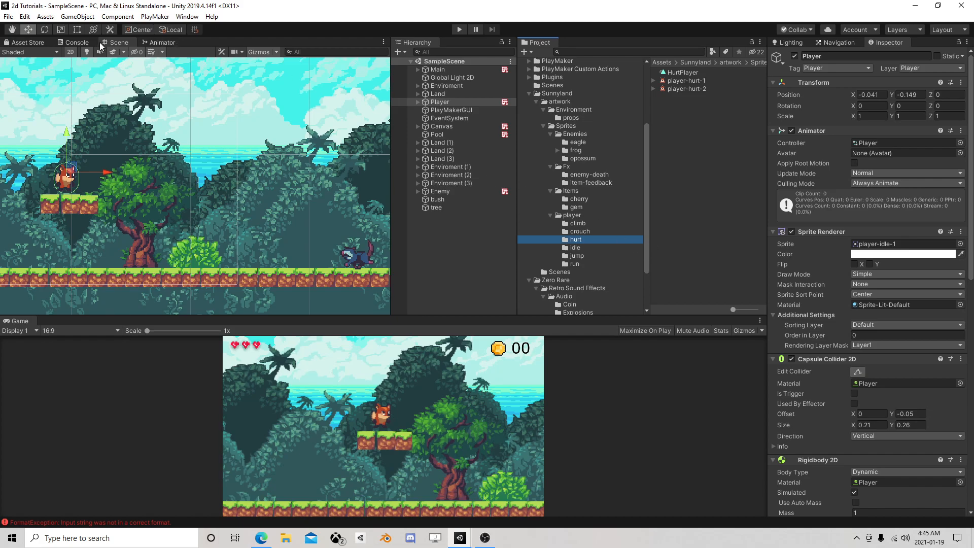
- Open the Player's Animator graph and add a bool parameter named Dead
click(162, 43)
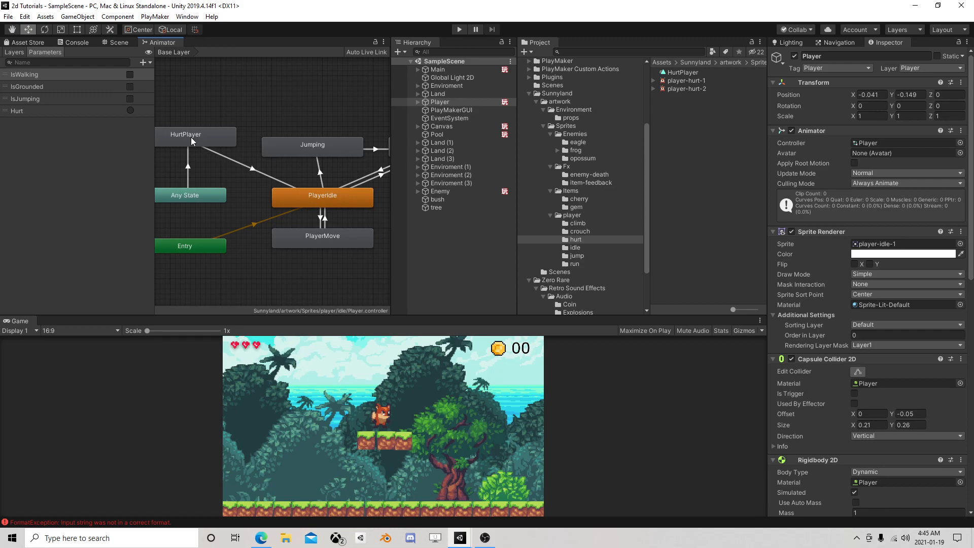
click(146, 63)
click(171, 97)
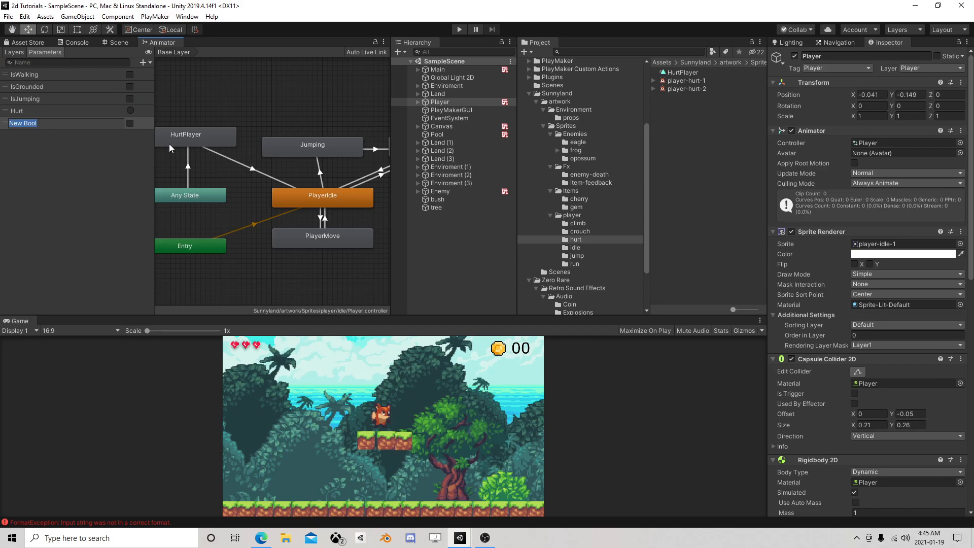
text(Dead)
key(Return)
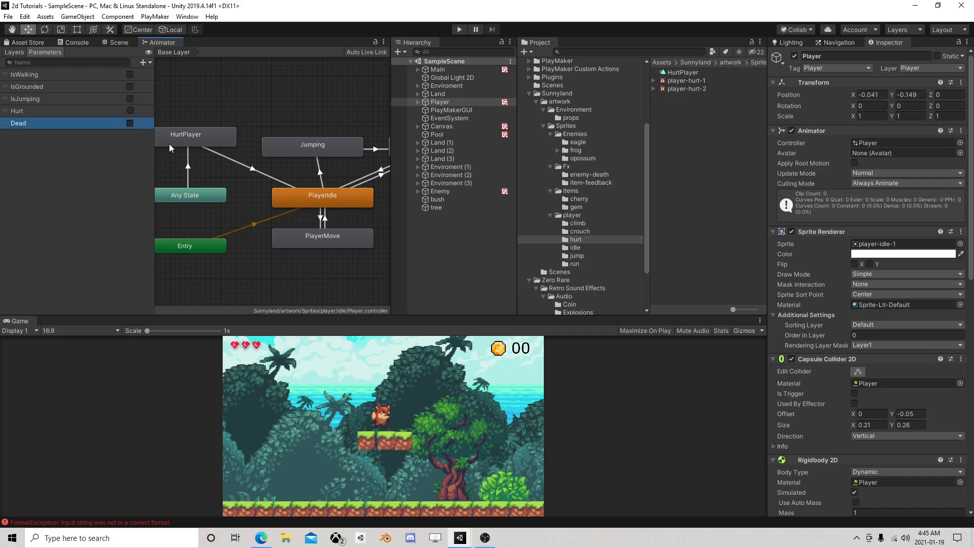
- Add a condition to the HurtPlayer to PlayerIdle transition requiring Dead to be false
click(218, 153)
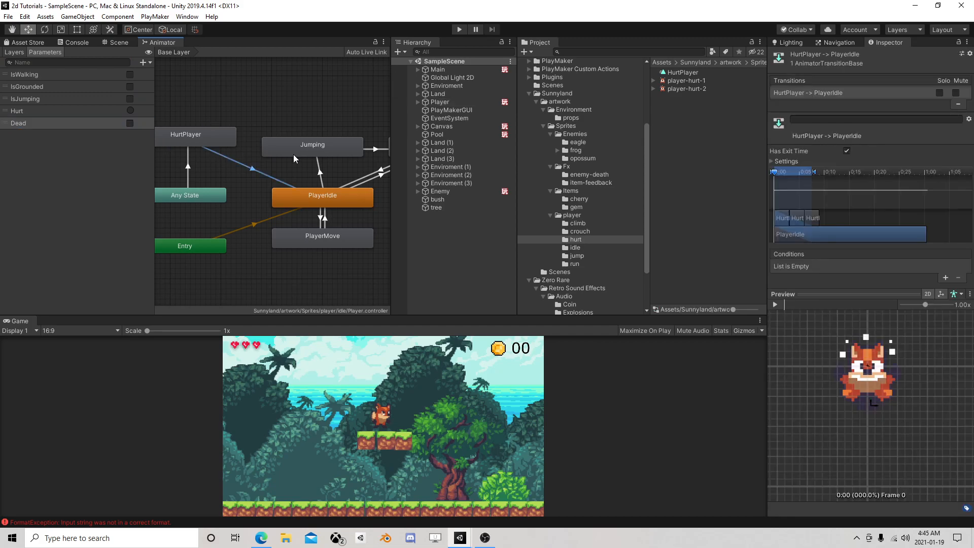
click(945, 278)
click(844, 271)
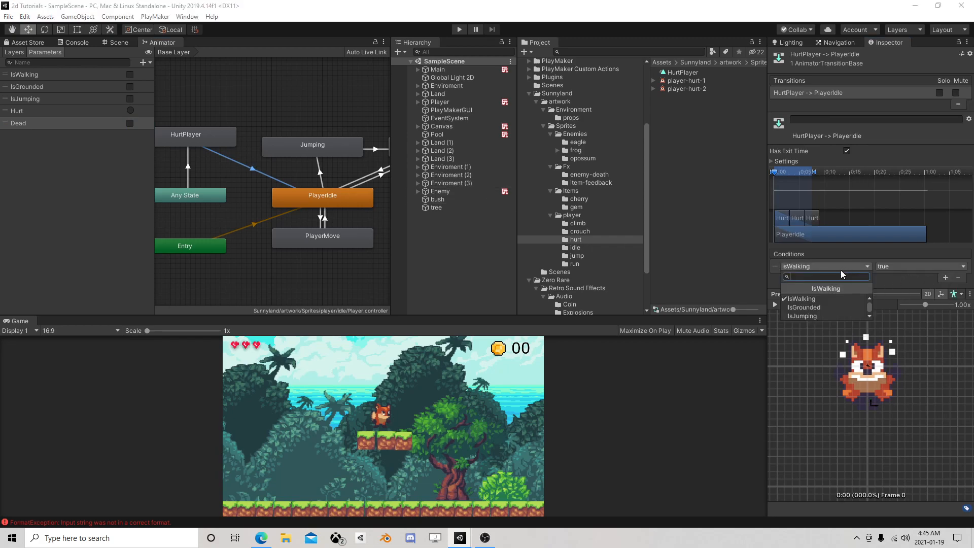
click(822, 317)
click(893, 269)
click(889, 285)
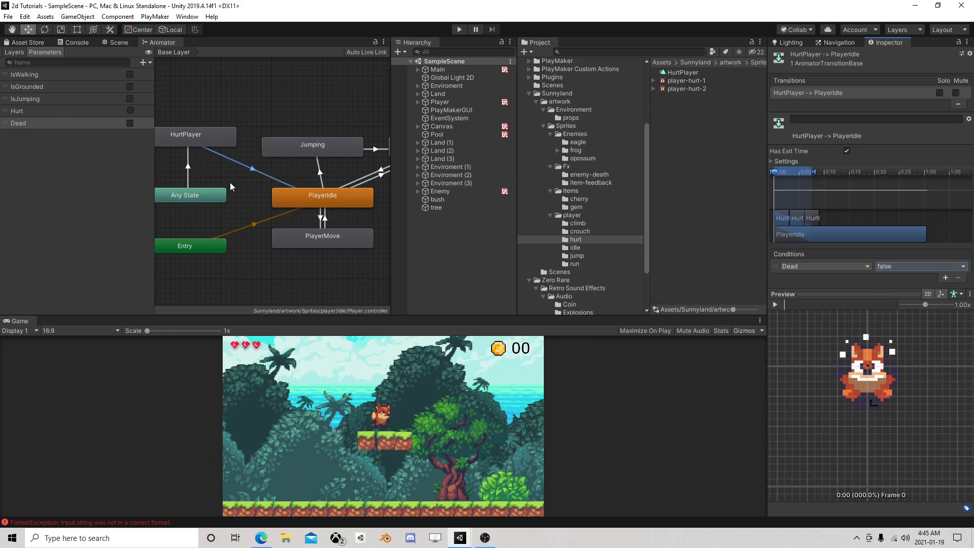
- Return to the Scene view, open the Player's Health FSM and select its Dead state
click(108, 44)
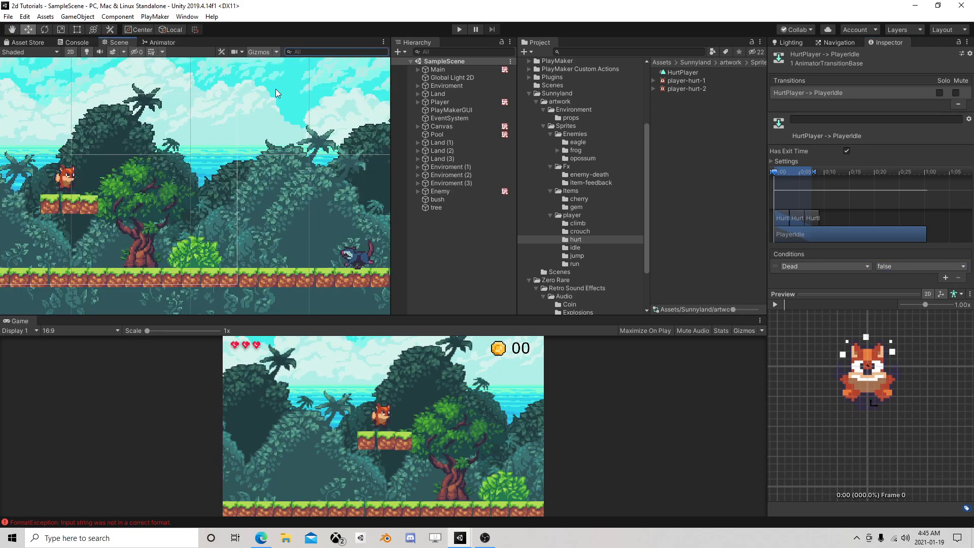
click(440, 103)
scroll(861, 320, down, 15)
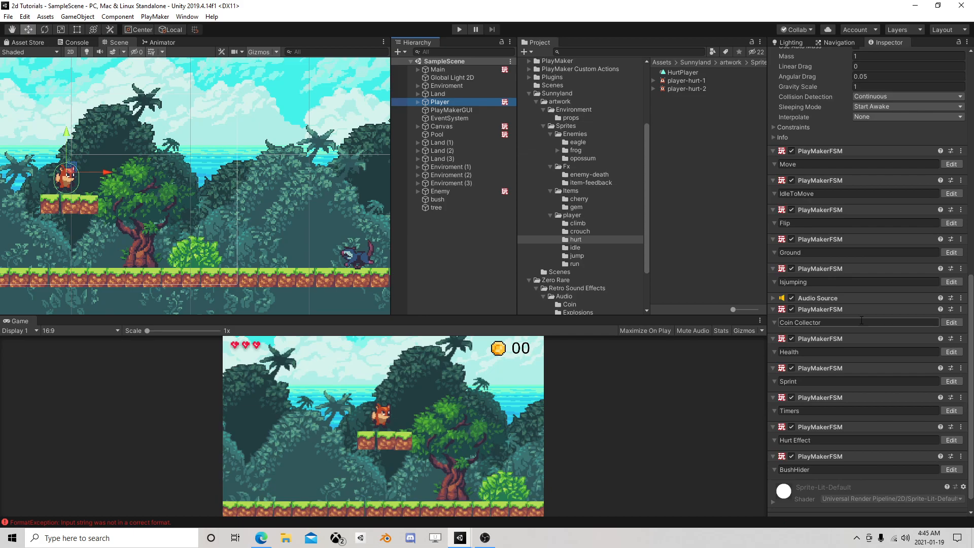
click(951, 352)
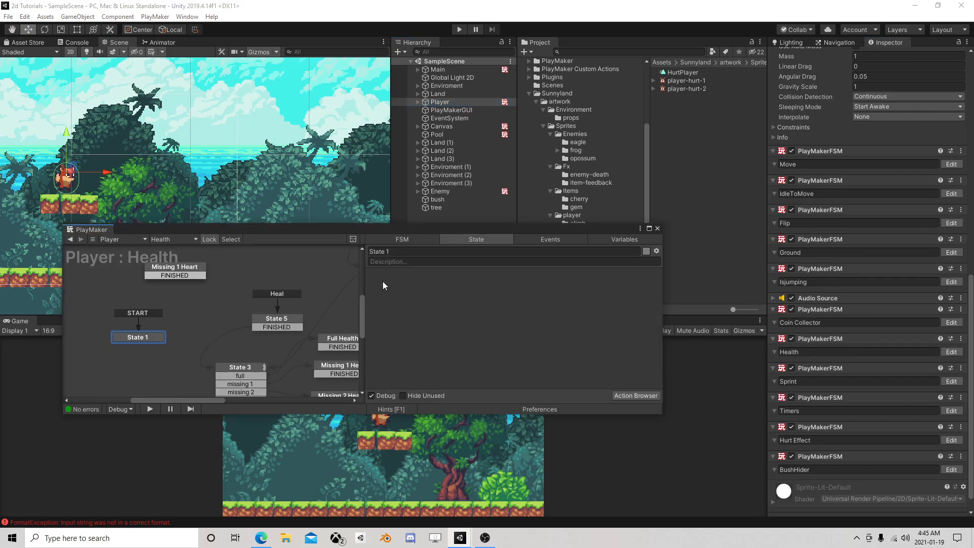
middle_drag(279, 344, 165, 304)
middle_drag(243, 267, 240, 298)
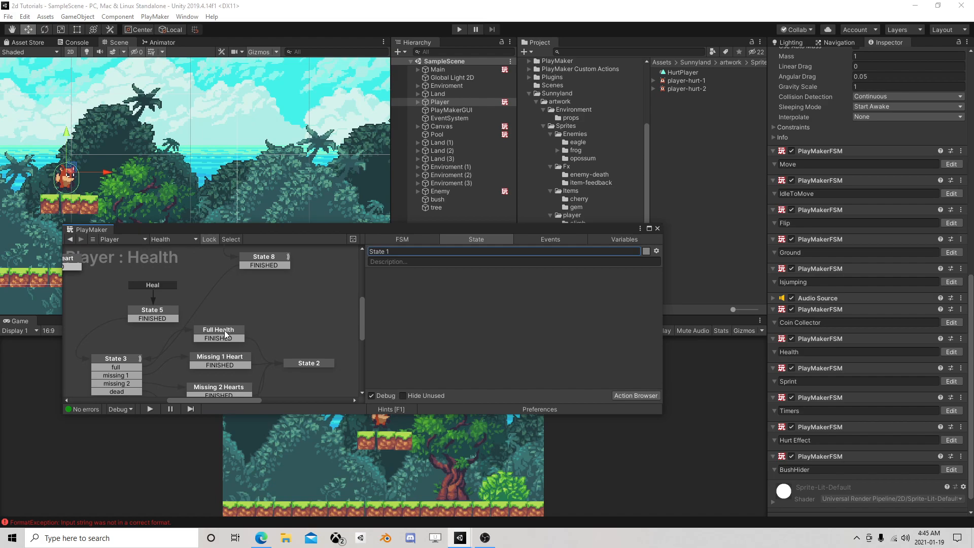
middle_drag(283, 363, 239, 276)
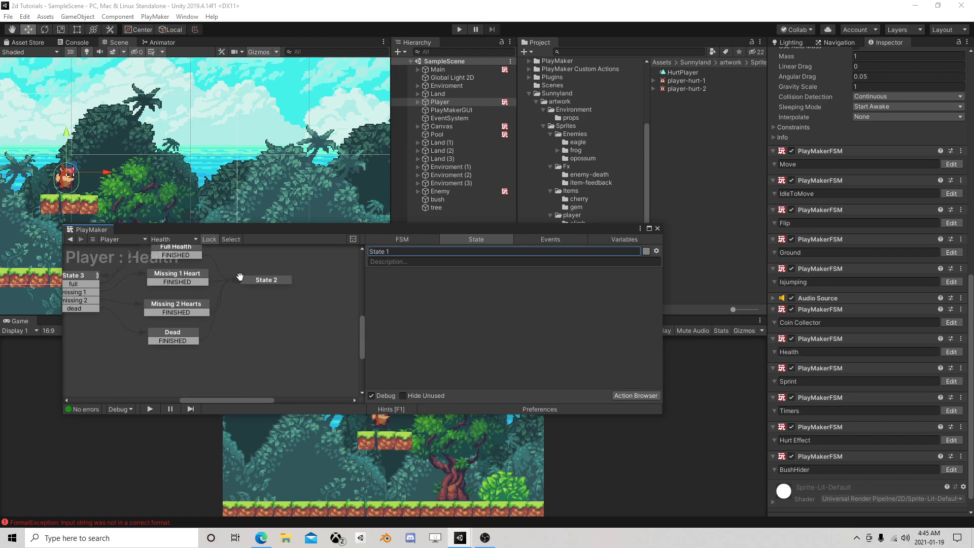
click(184, 334)
middle_drag(256, 325, 274, 289)
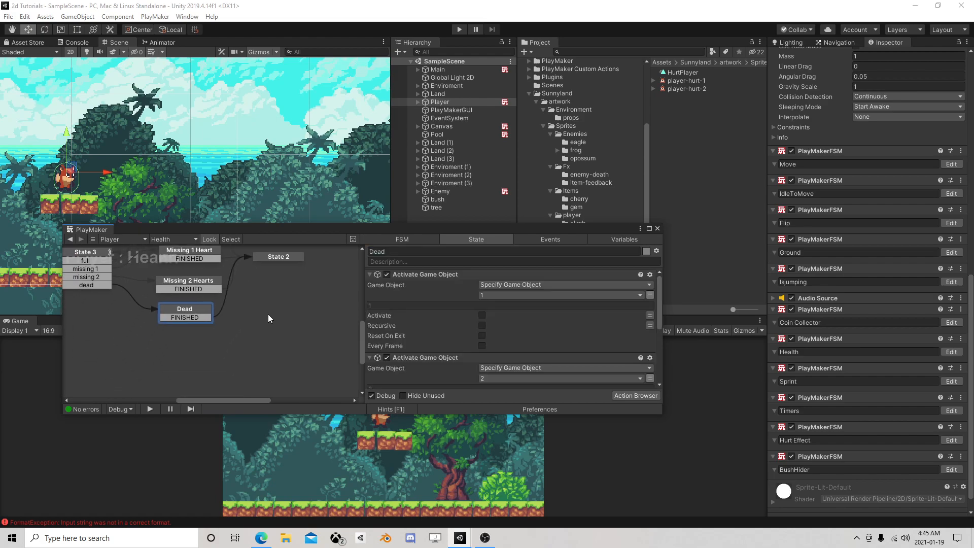
- Add a new state next to Dead in the Health FSM and relink Dead's FINISHED transition to it
right_click(268, 311)
click(276, 316)
drag(227, 315, 276, 315)
- Add a Set Animator Bool action to State 9 with parameter Dead and its value set to true
click(626, 397)
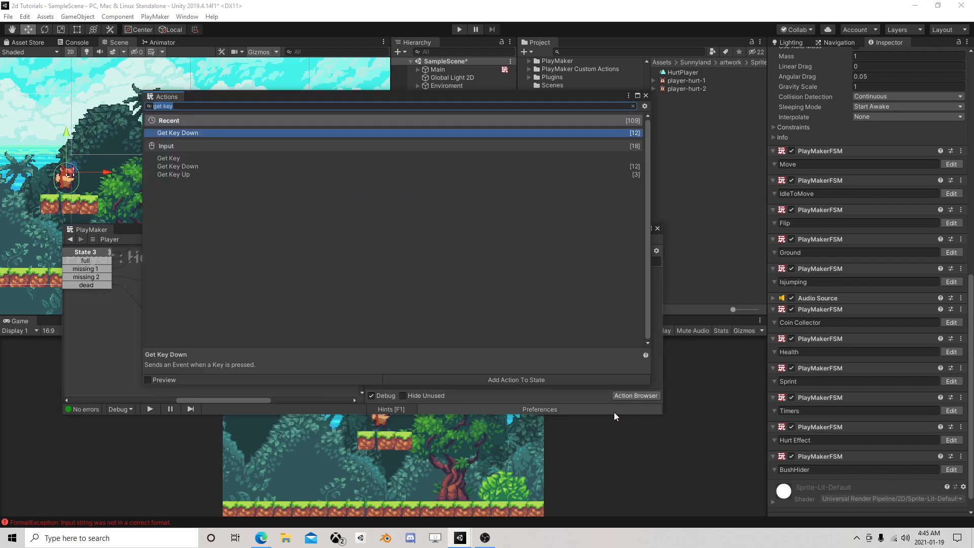
text(set animat)
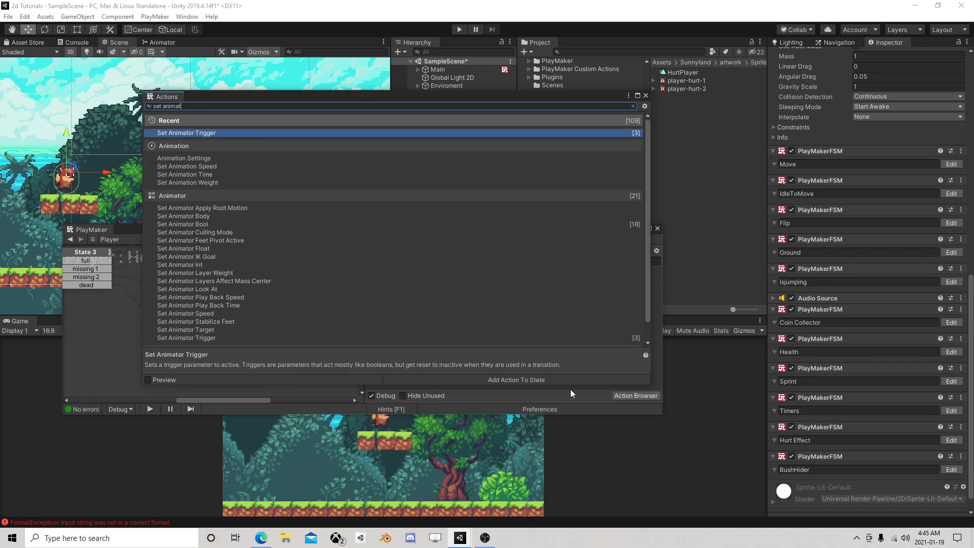
text(or bool)
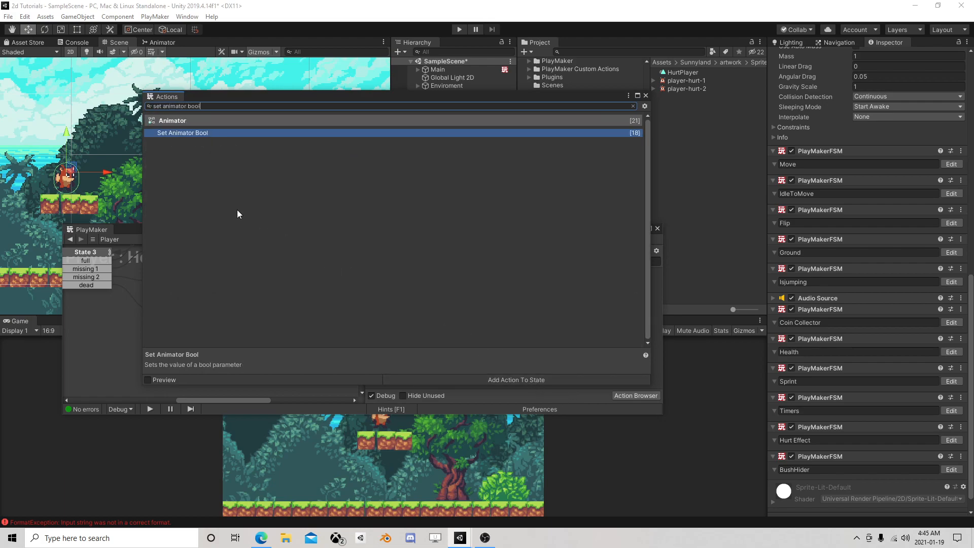
double_click(210, 134)
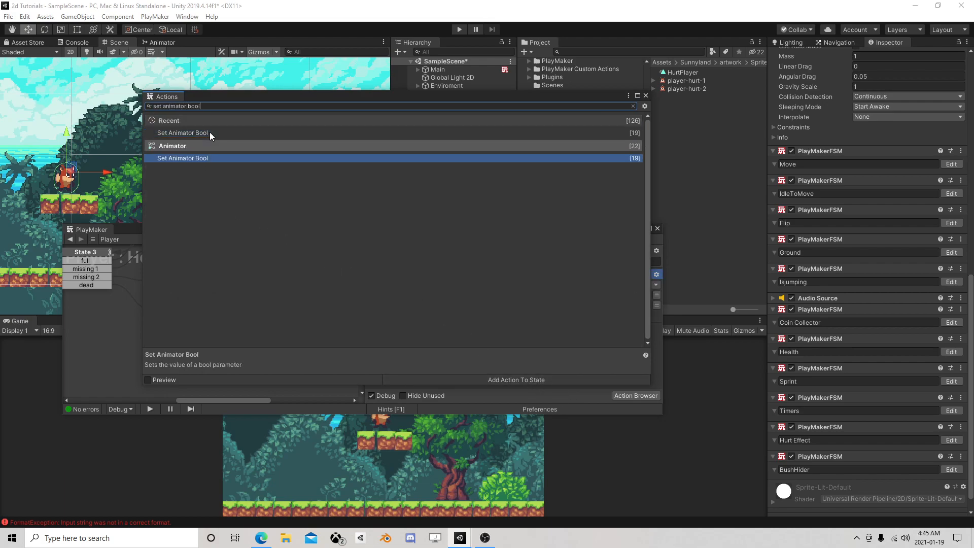
click(645, 95)
click(647, 295)
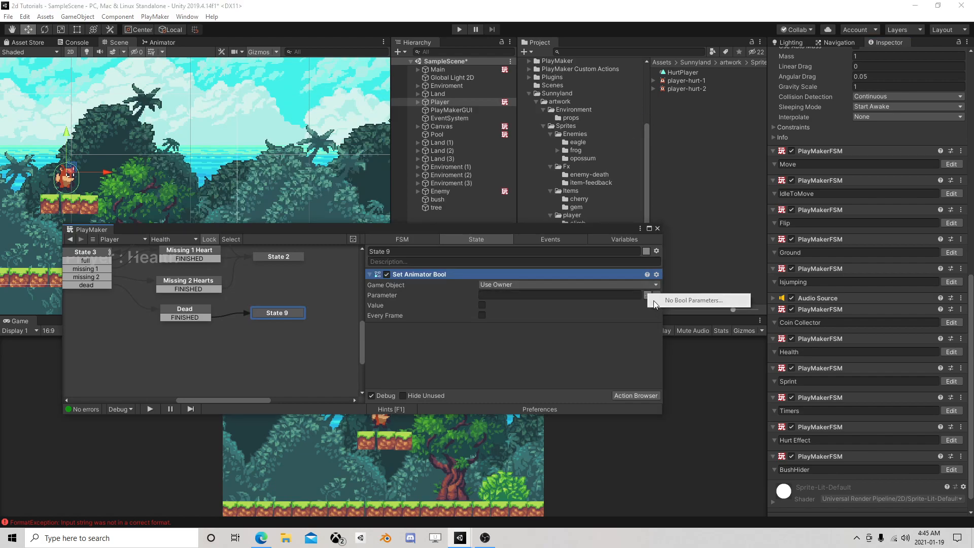
click(598, 297)
text(Dead)
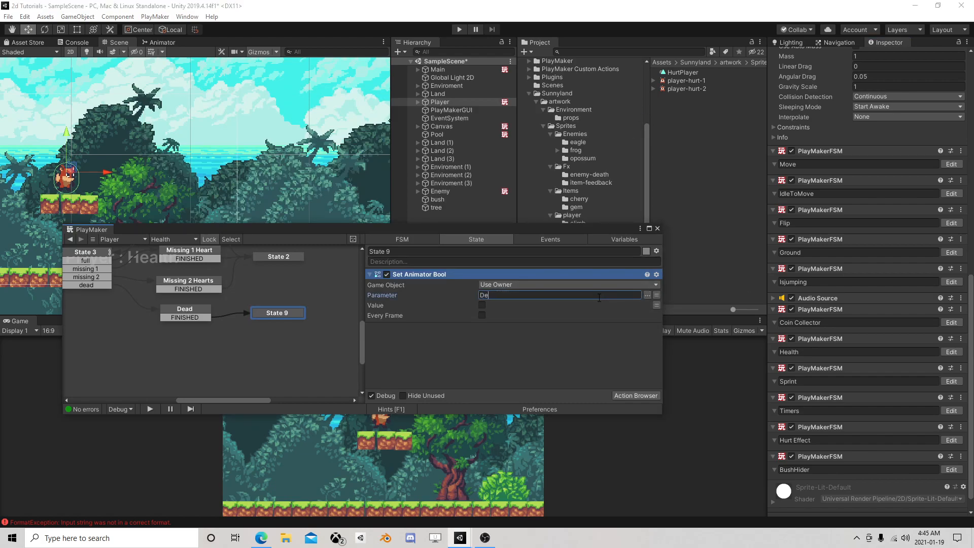
click(482, 304)
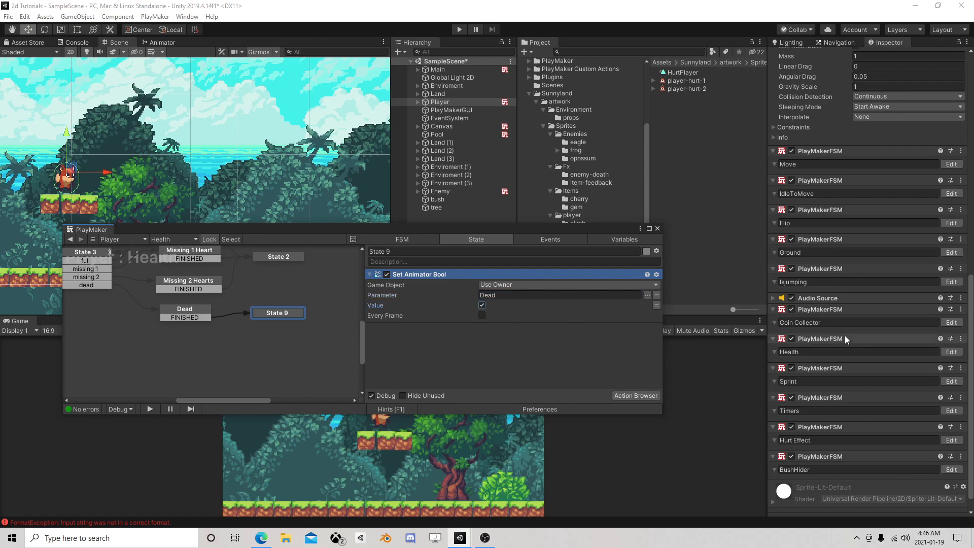
- Add a Set Property action to State 9 targeting the Player's Capsule Collider 2D, with the enabled property set to false
scroll(844, 334, up, 7)
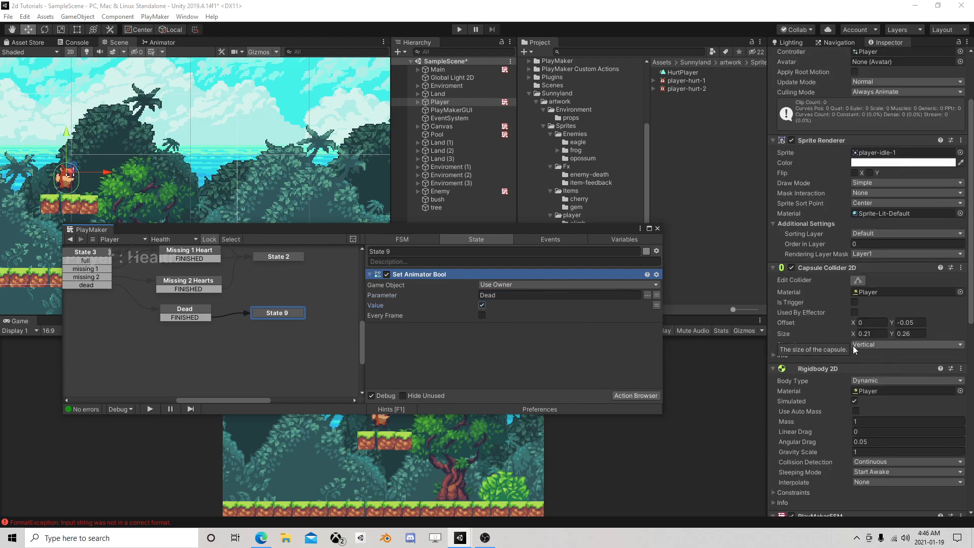
drag(832, 268, 476, 362)
mouse_move(504, 407)
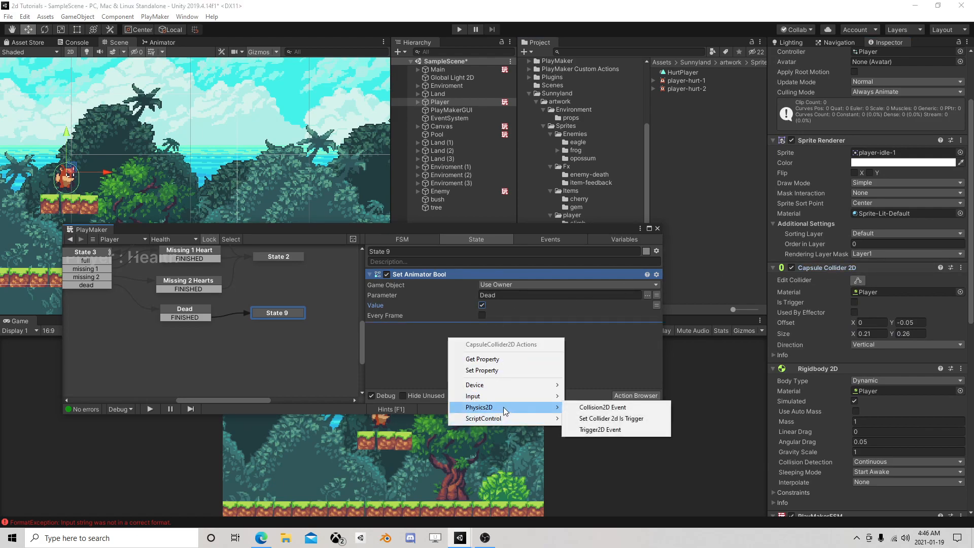
click(503, 370)
click(543, 357)
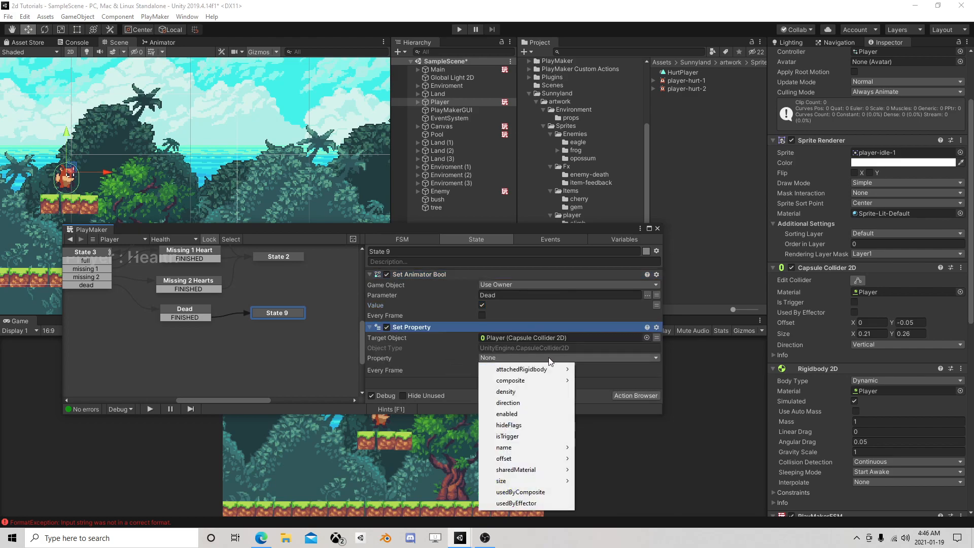
click(535, 411)
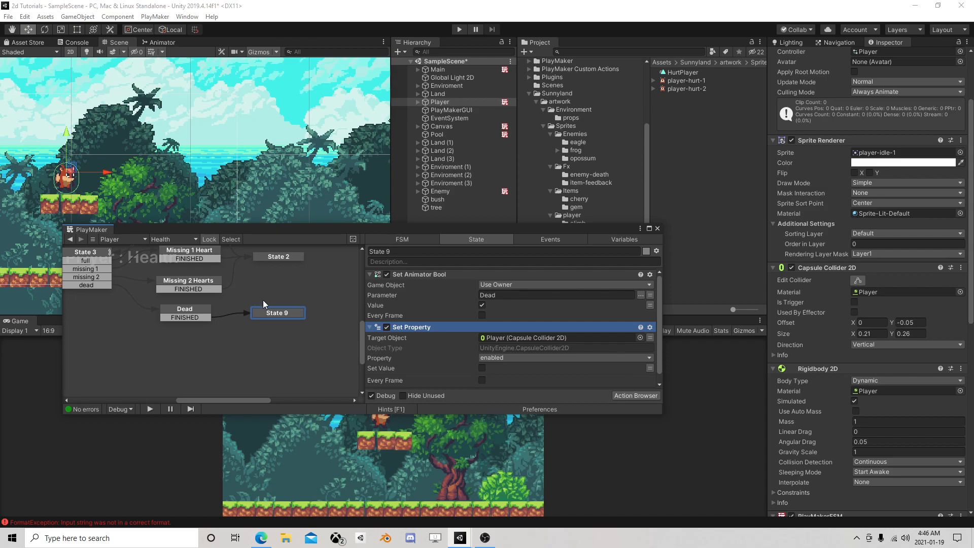
- Add an Add Force 2d action to State 9 and move it above Set Animator Bool
click(649, 394)
text(add)
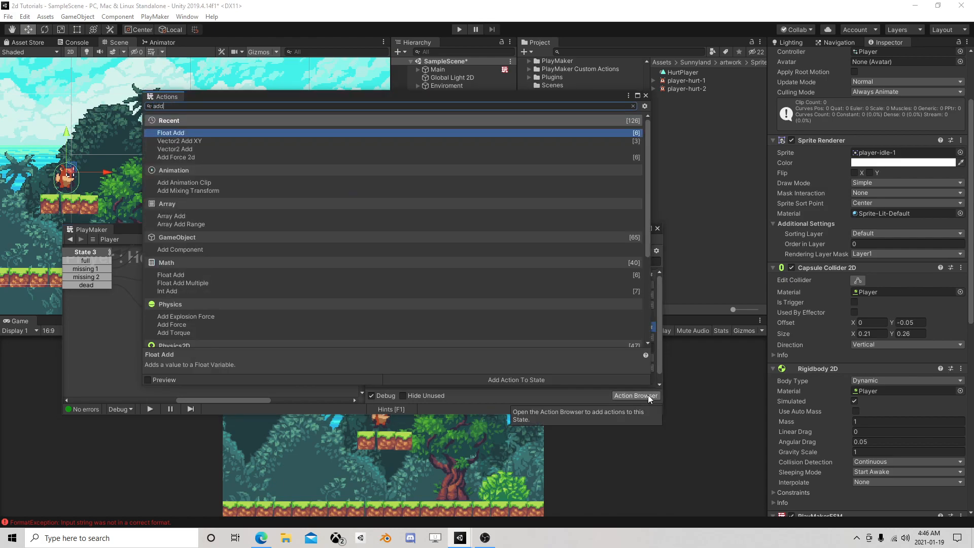
text( force)
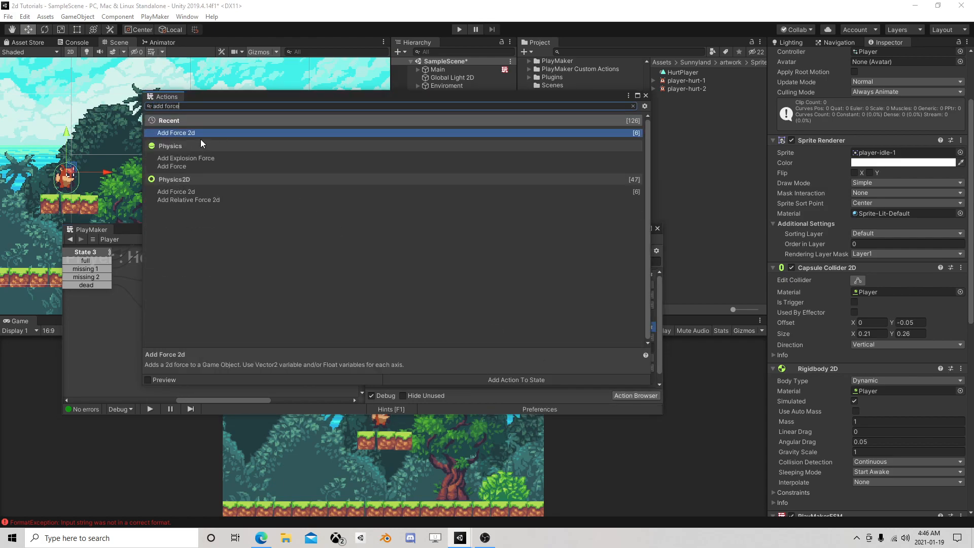
double_click(208, 132)
click(645, 96)
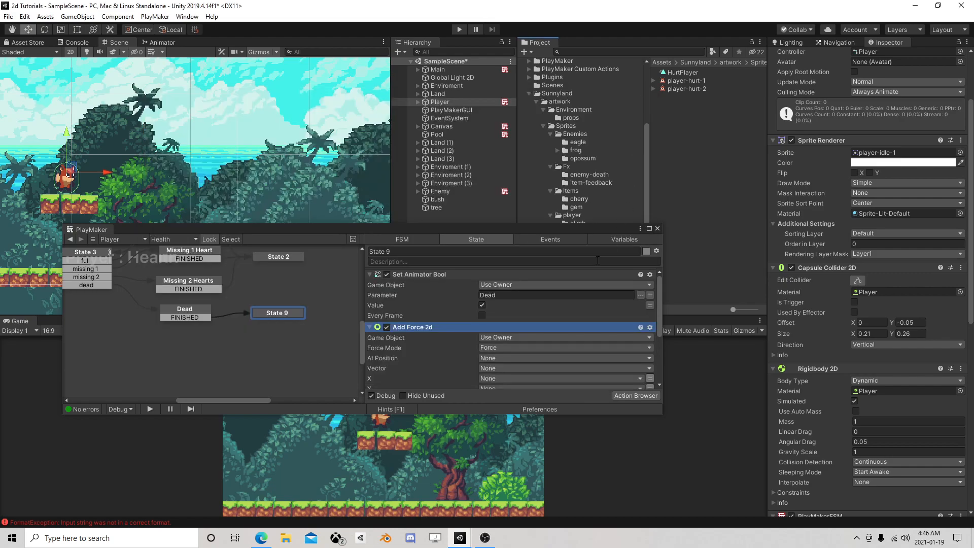
drag(415, 328, 443, 273)
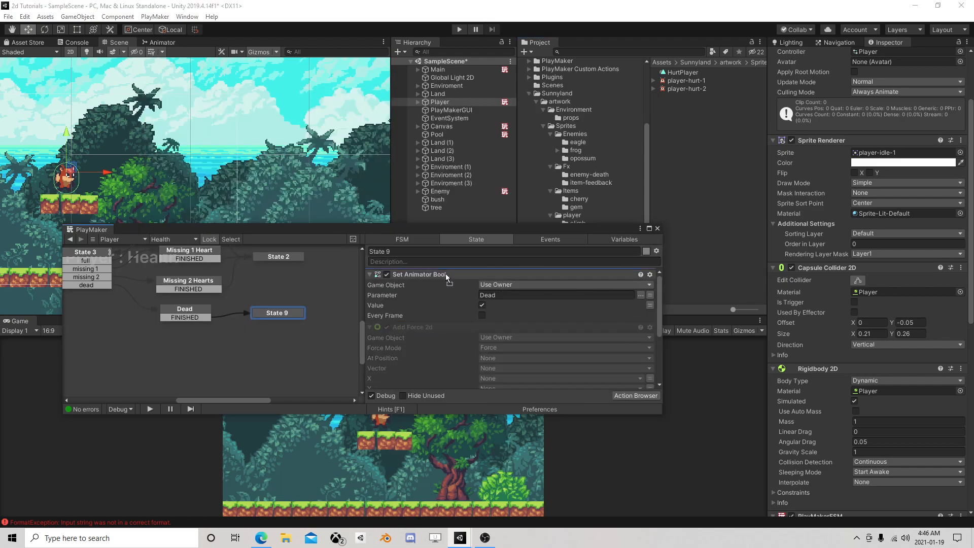
- Set the Add Force 2d action to Impulse mode with a Y force of 15, and close the FSM editor
click(520, 294)
click(509, 317)
click(649, 335)
click(562, 335)
text(10)
key(BackSpace)
text(5)
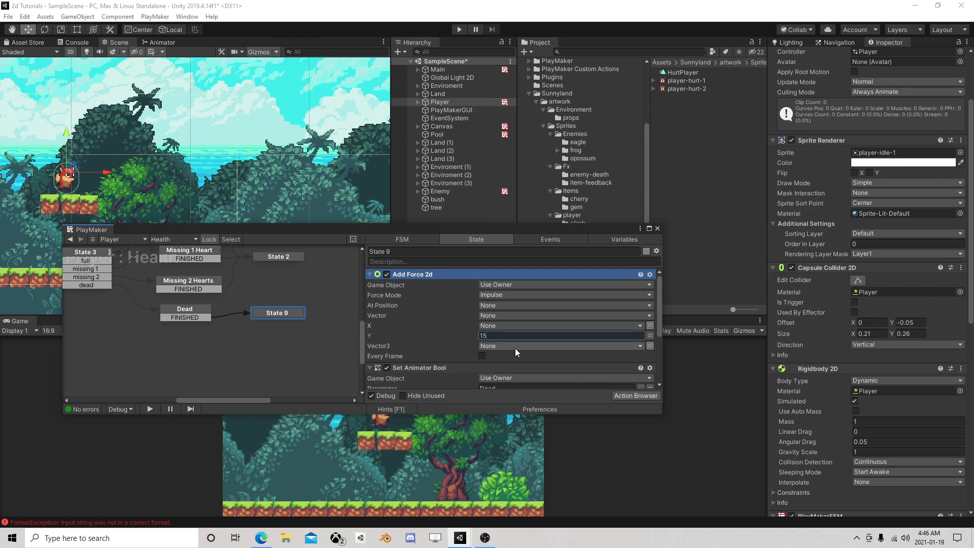
scroll(515, 346, down, 2)
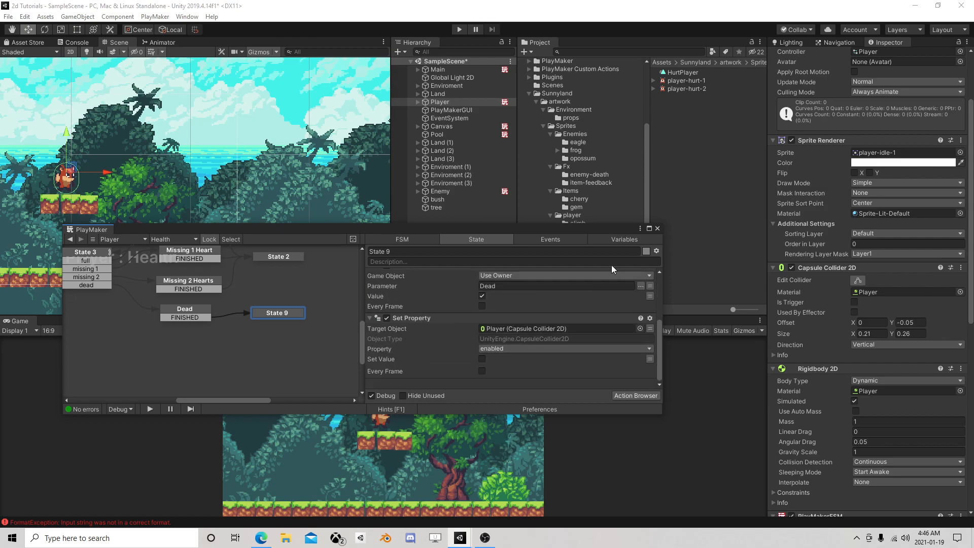
click(658, 228)
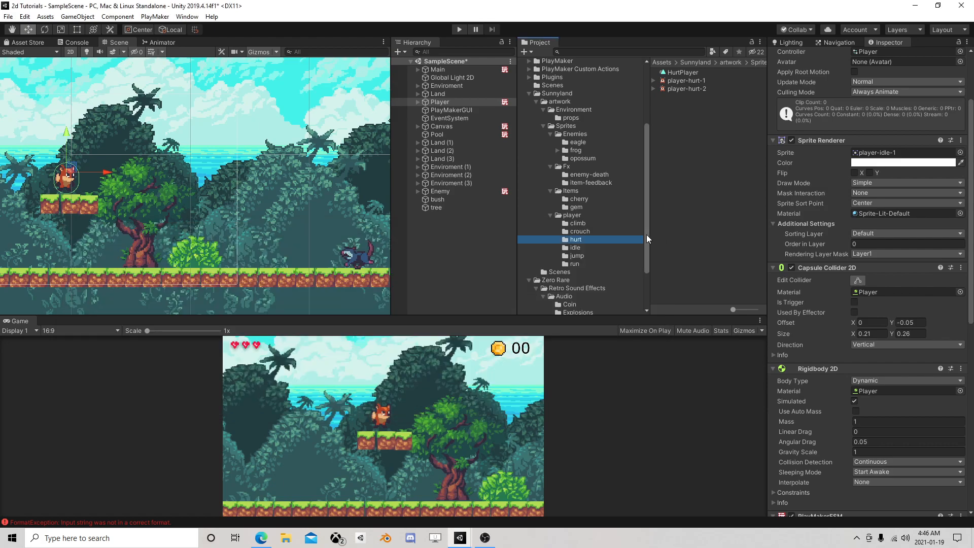
- Playtest the death effect by running the player into the enemy until all hearts are lost, and stop the game
click(459, 29)
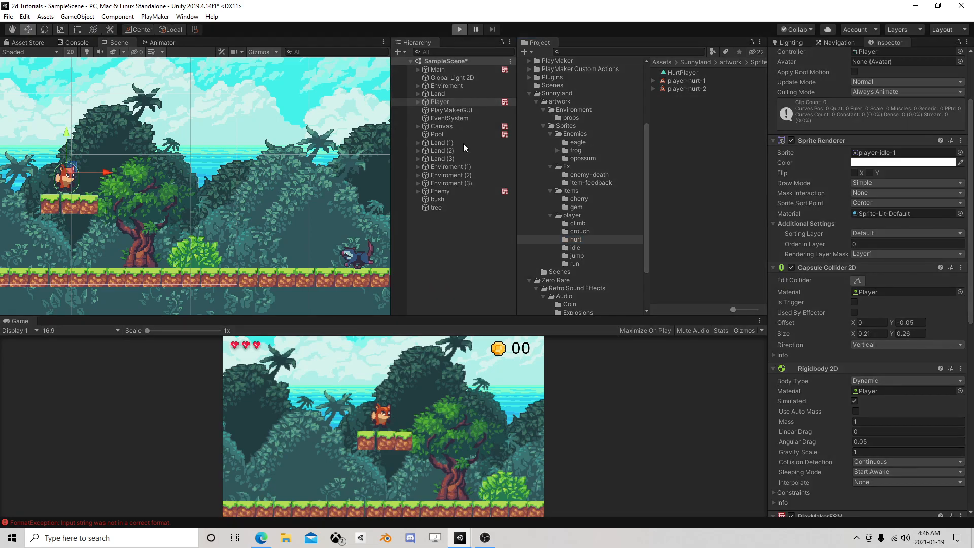
key(a)
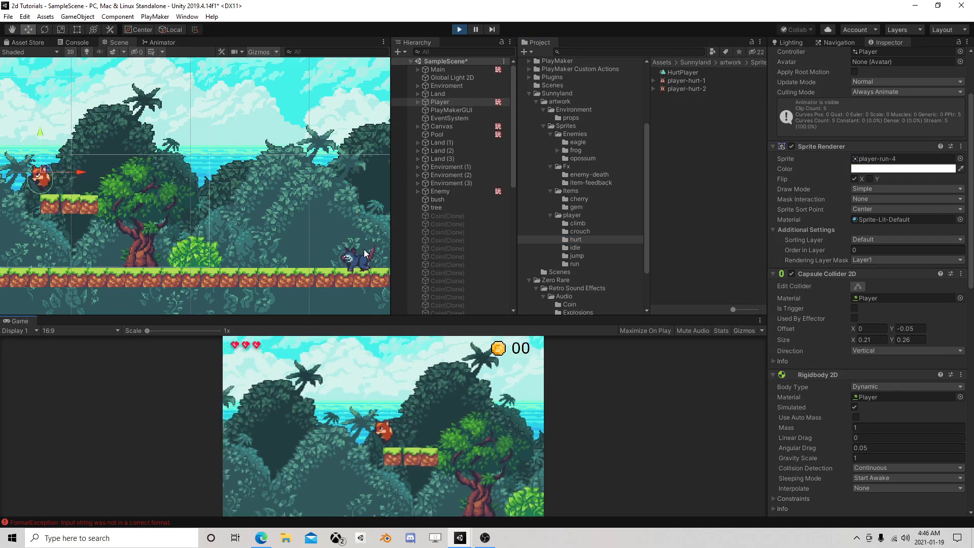
key(d)
key(d)
key(d)
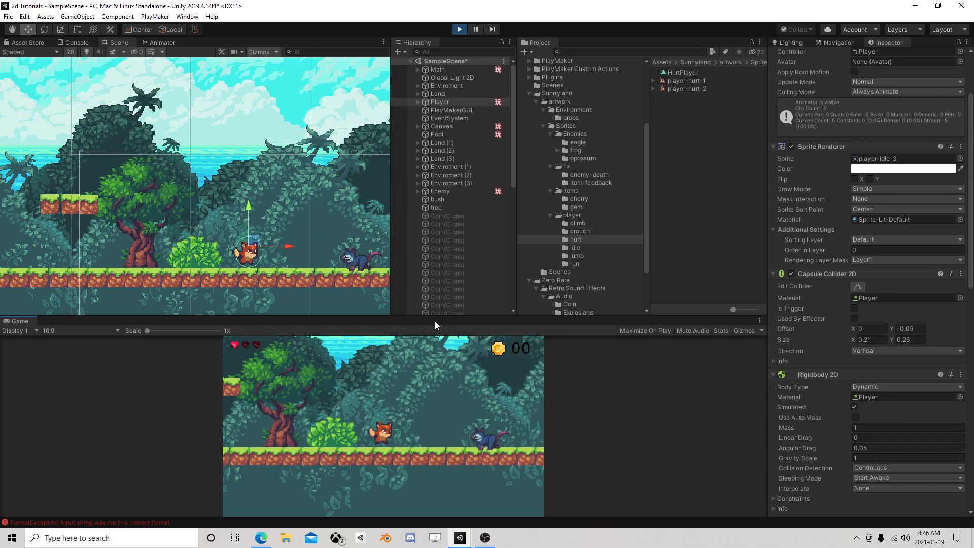
key(d)
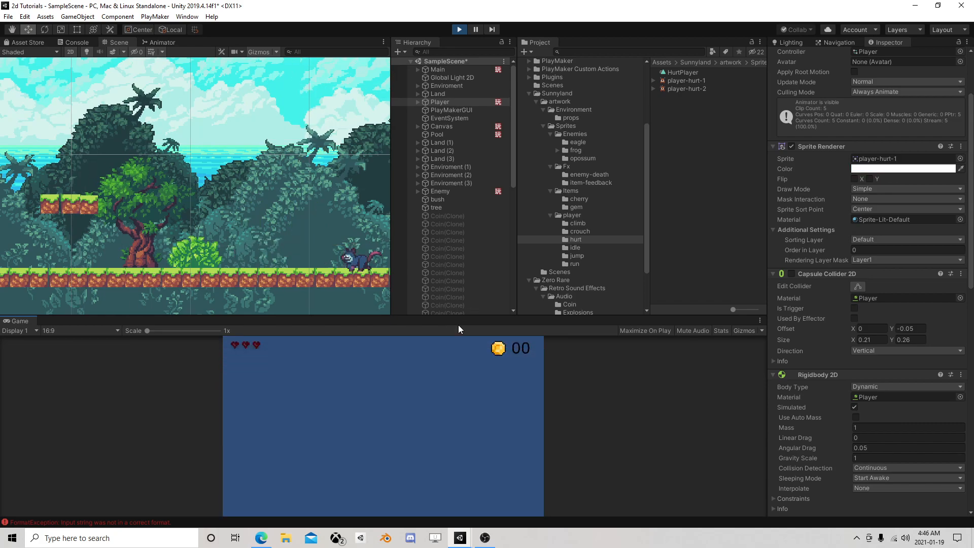
click(460, 29)
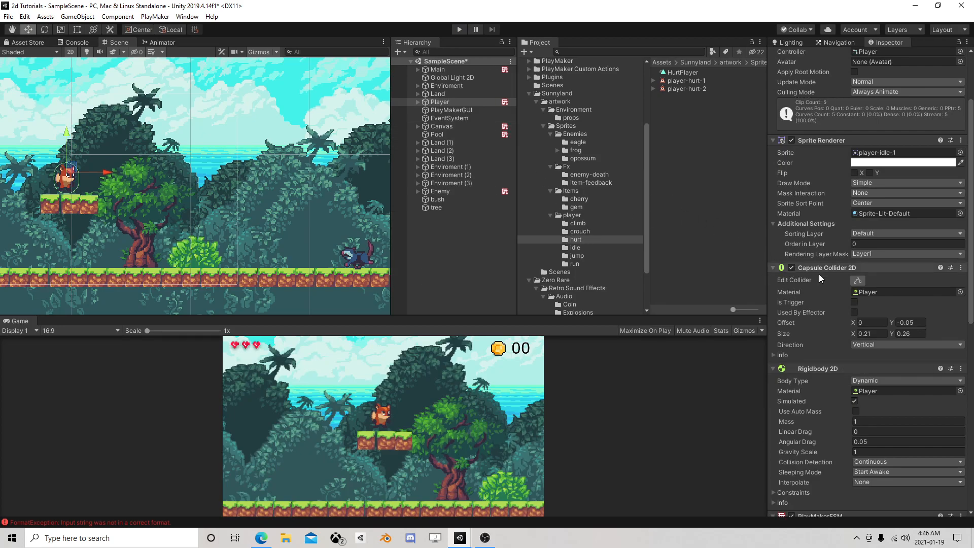
- In State 9 of the Player's Health FSM, set the Add Force 2d action's Y force to 5 and close the FSM editor
scroll(862, 254, down, 10)
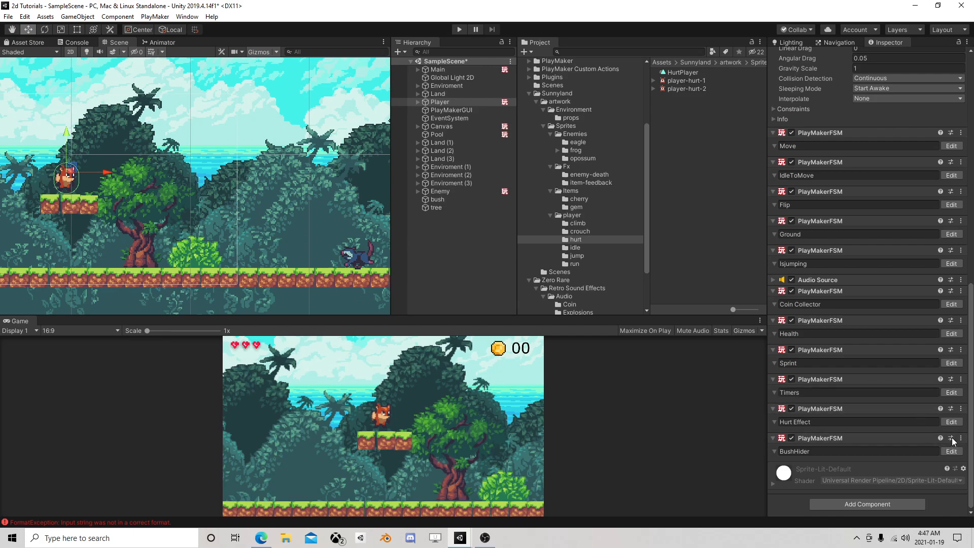
click(950, 333)
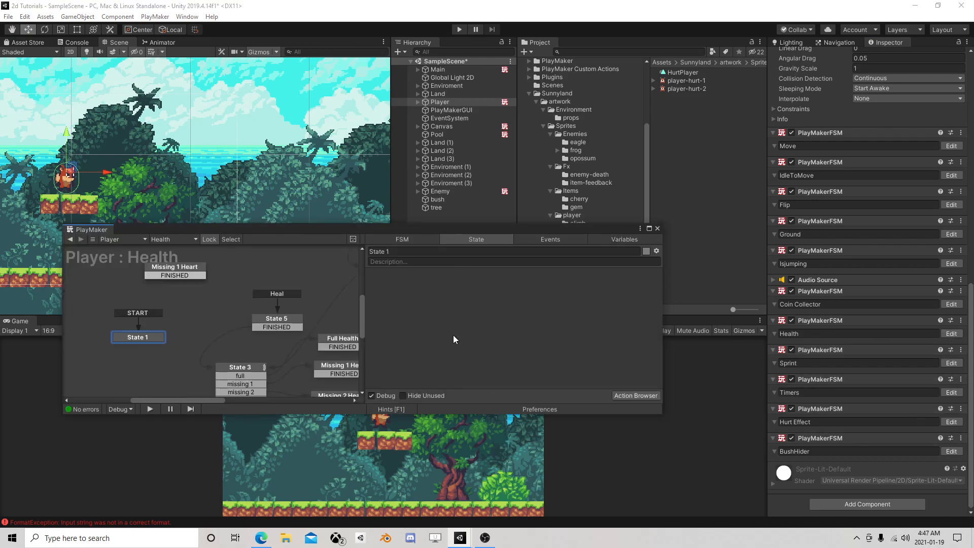
click(284, 334)
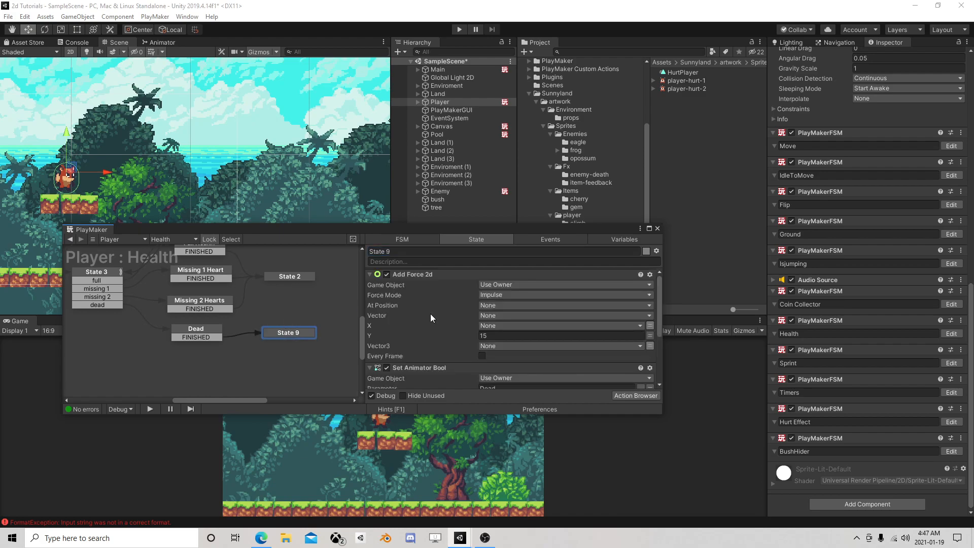
scroll(492, 304, down, 2)
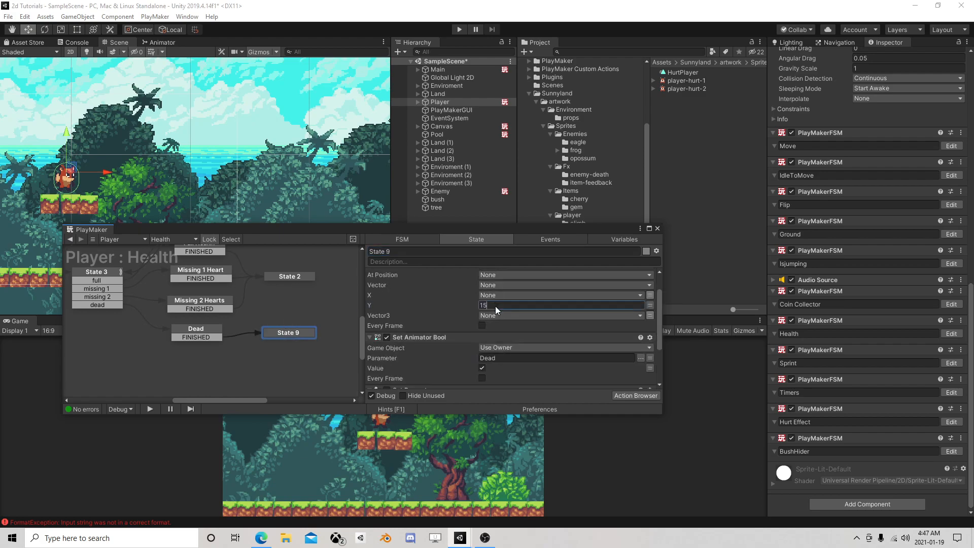
text(5)
click(657, 228)
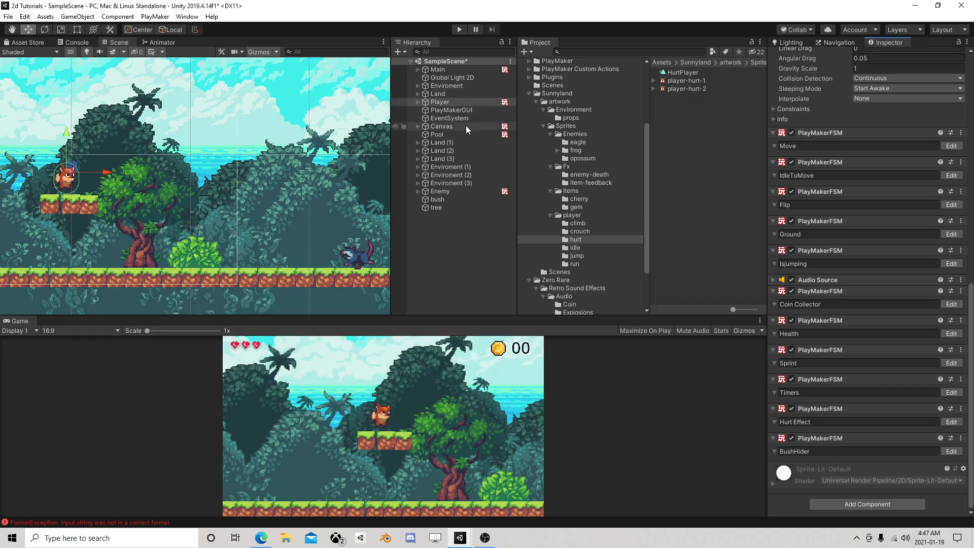
- Examine the states and global event of the FSM on the Shaker object inside Main
click(458, 69)
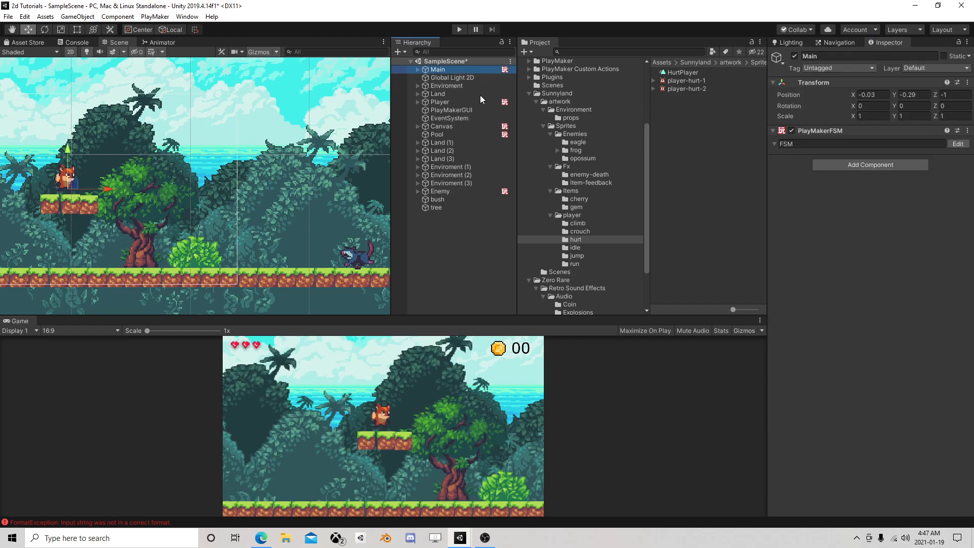
click(417, 69)
click(444, 78)
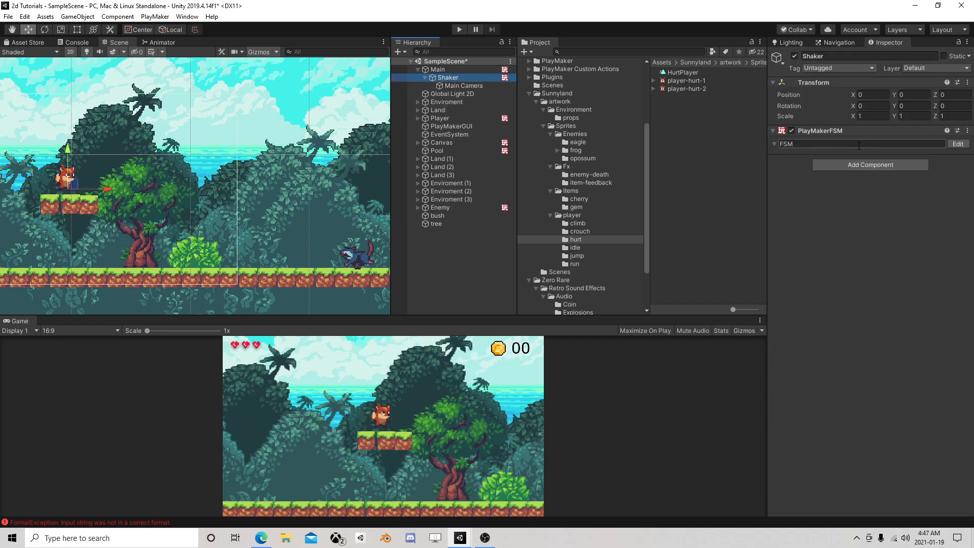
click(957, 144)
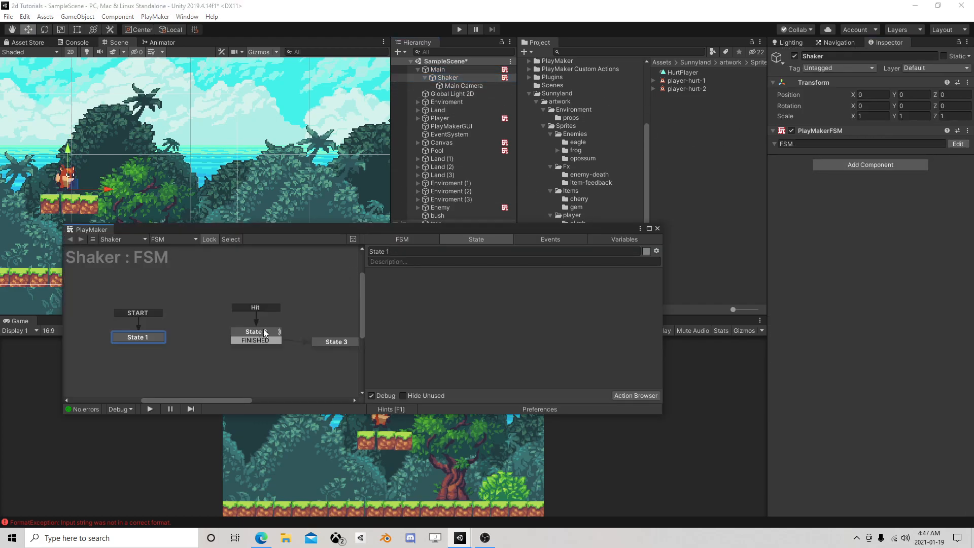
click(657, 228)
click(448, 70)
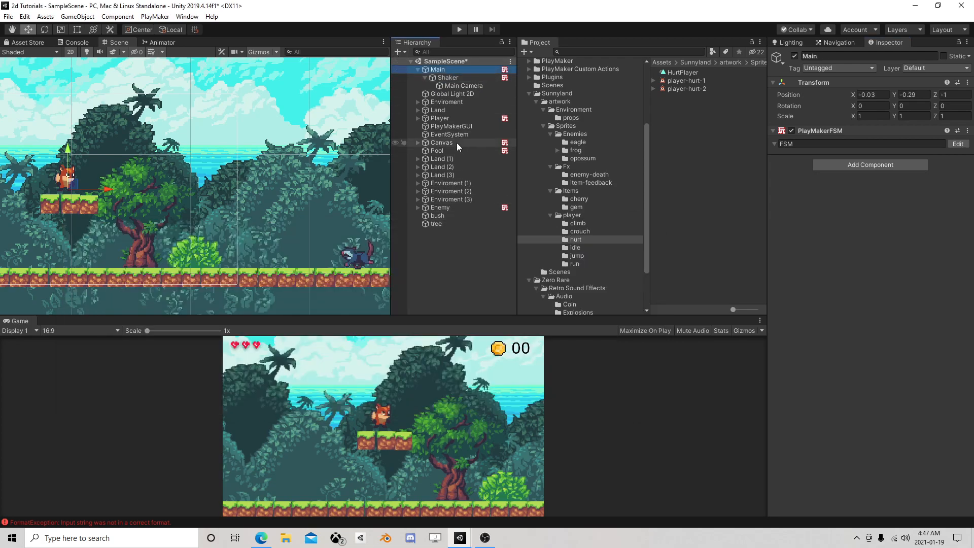
- Add a Send Event action for the Shaker object's FSM to the top of State 4 in the Player's Health FSM
click(439, 119)
scroll(833, 354, down, 10)
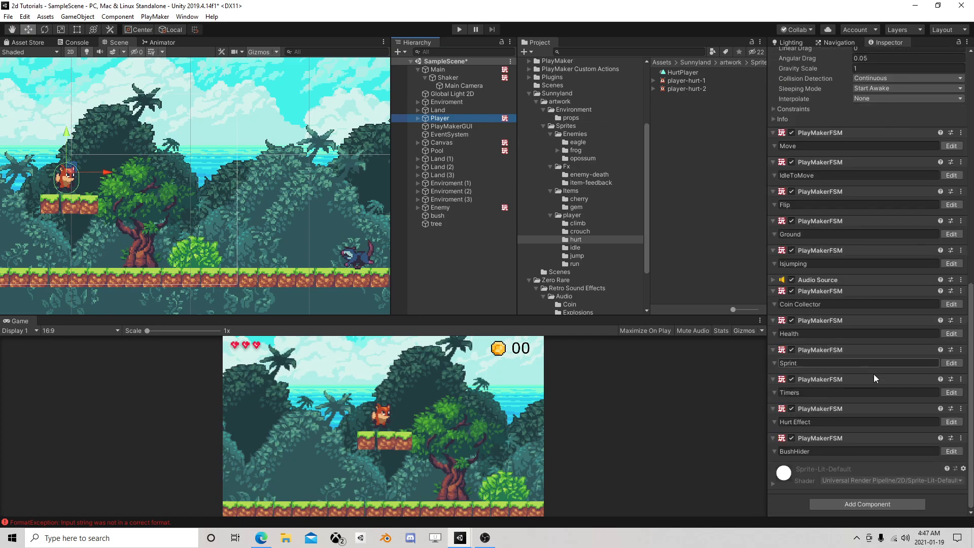
click(951, 333)
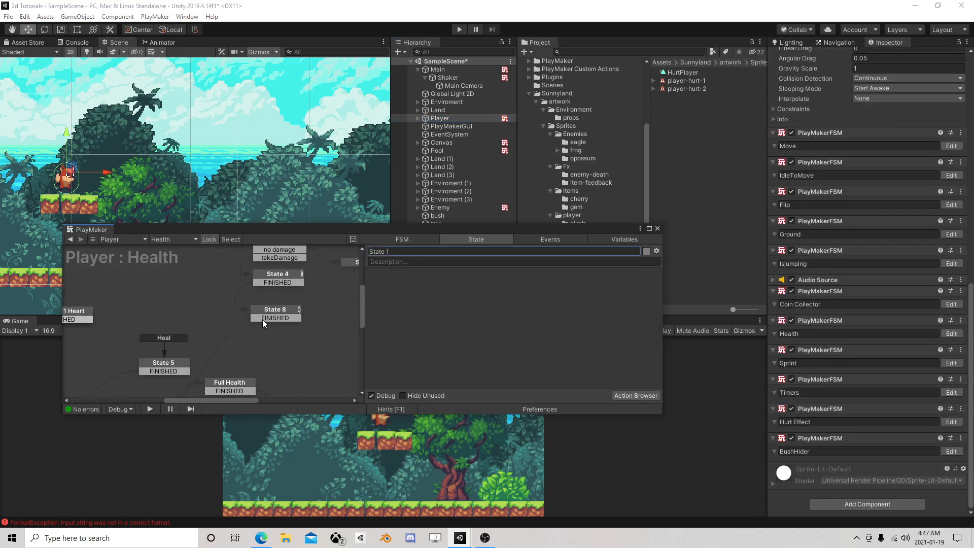
click(248, 311)
scroll(431, 332, down, 3)
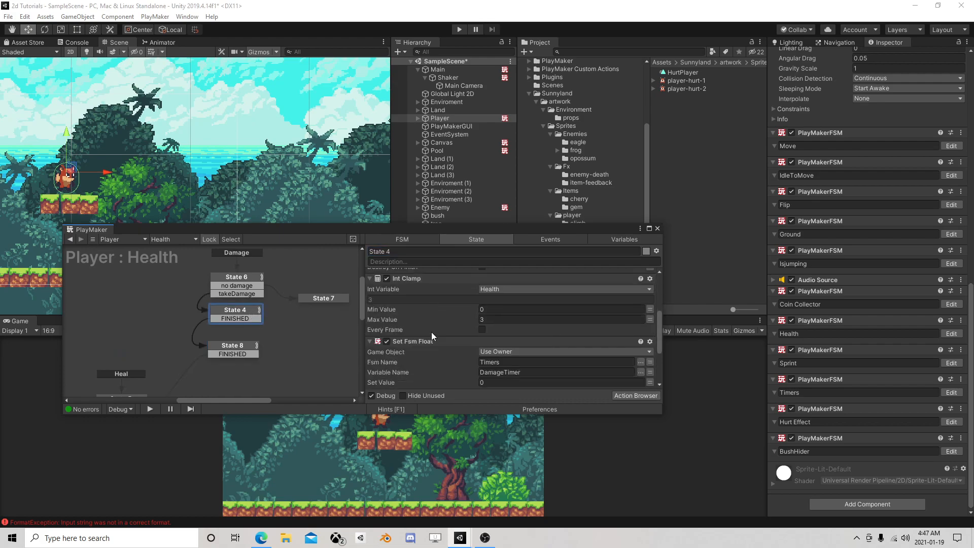
scroll(433, 332, down, 3)
click(236, 345)
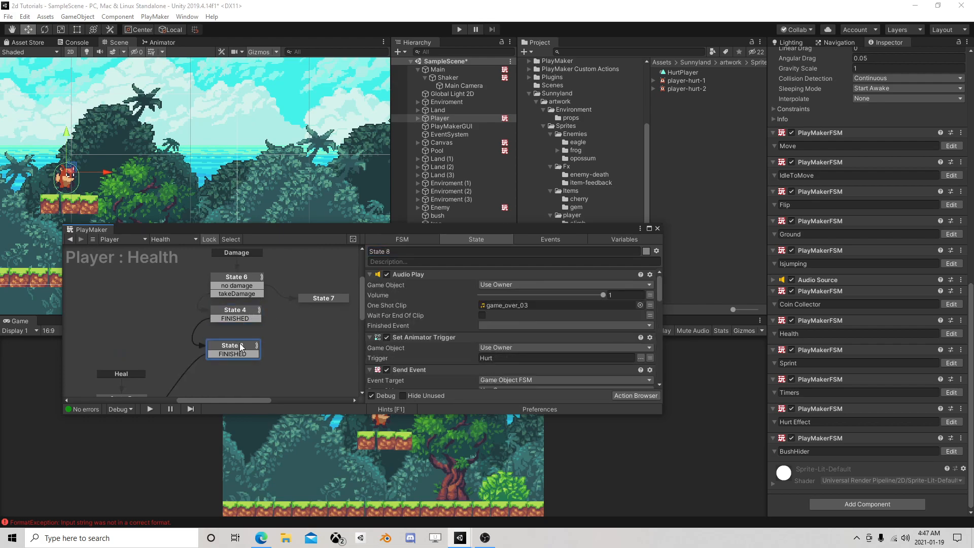
click(233, 310)
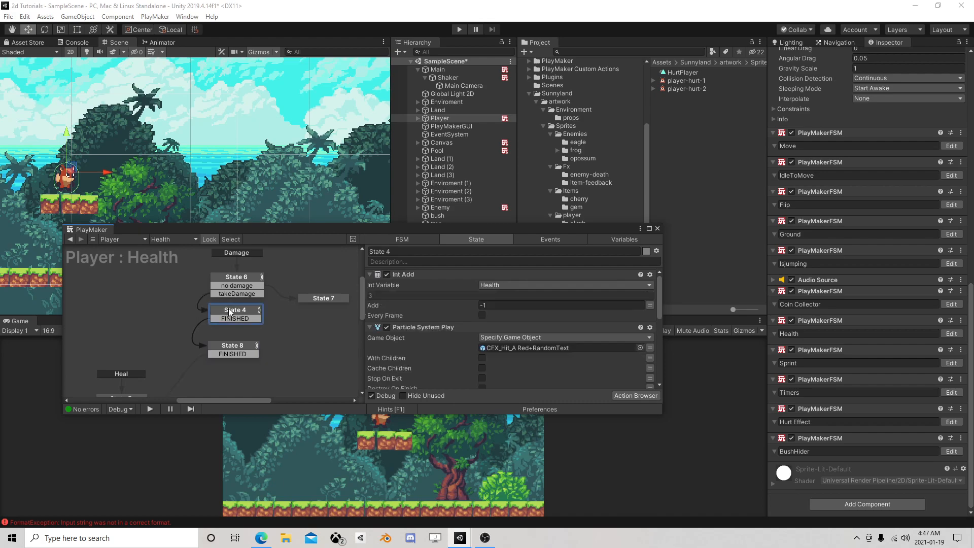
drag(410, 229, 292, 226)
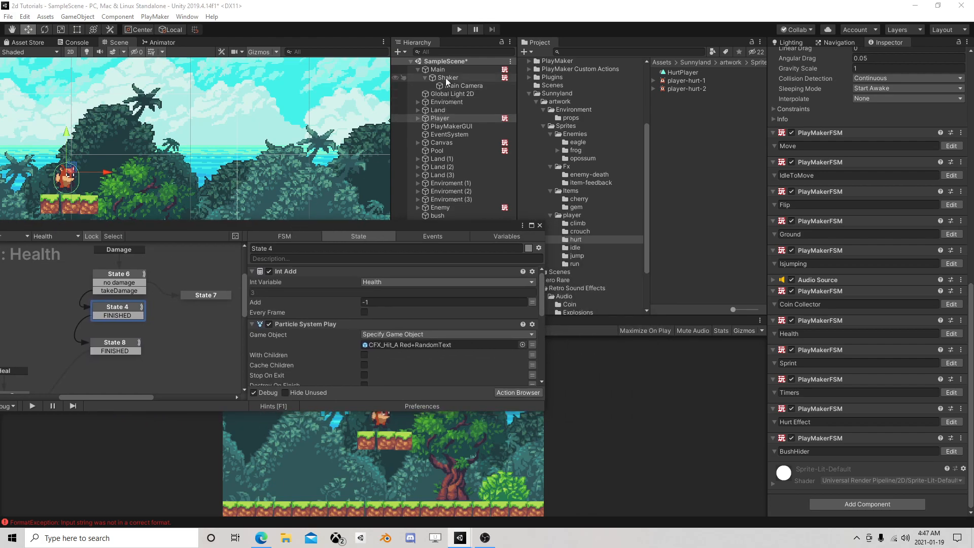
drag(445, 78, 300, 279)
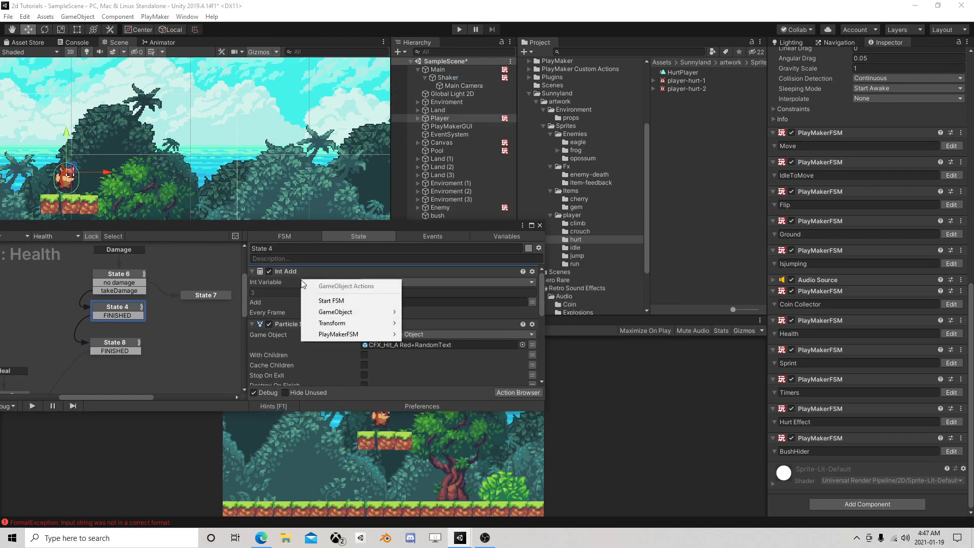
mouse_move(355, 333)
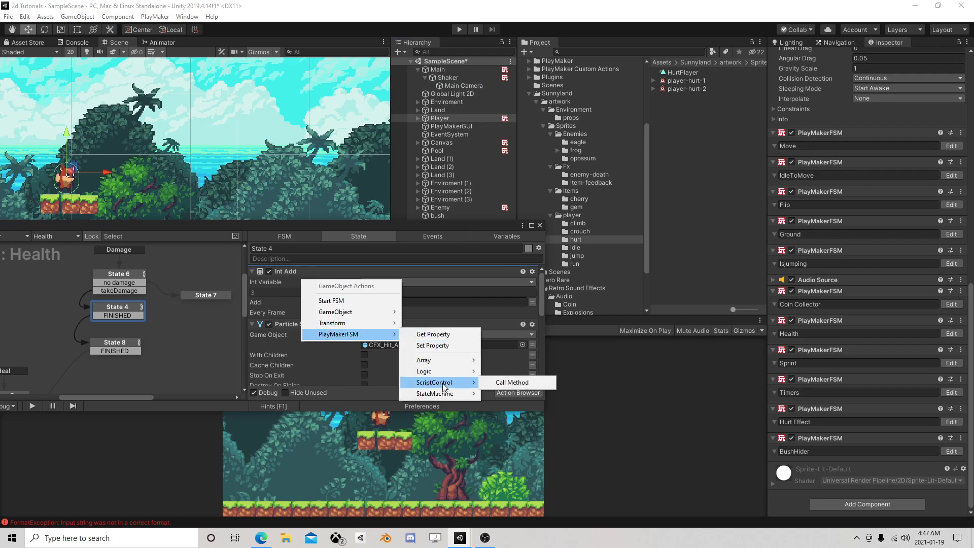
mouse_move(441, 393)
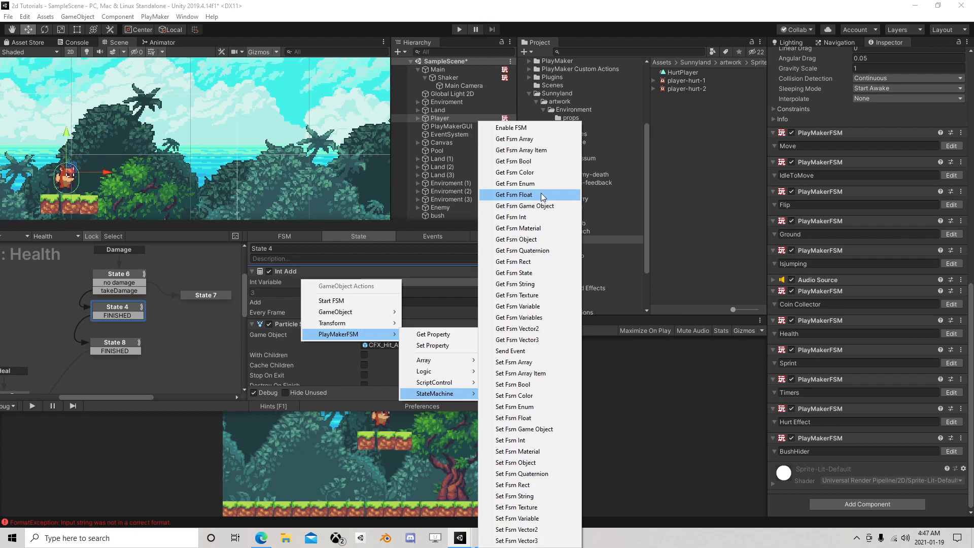
click(533, 354)
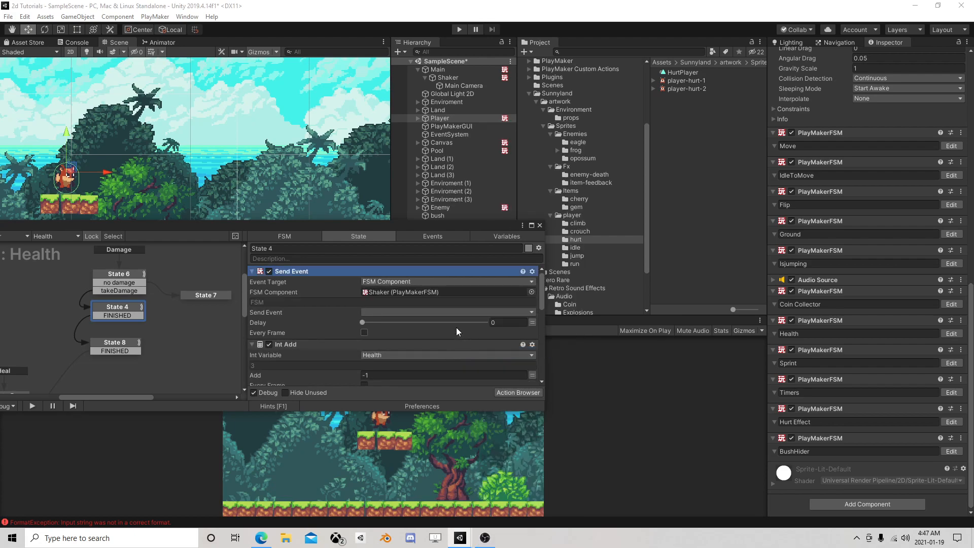
- Set the Send Event target to Game Object FSM with the specified object Shaker, FSM name FSM and event Hit, and close the editor
click(515, 281)
click(420, 314)
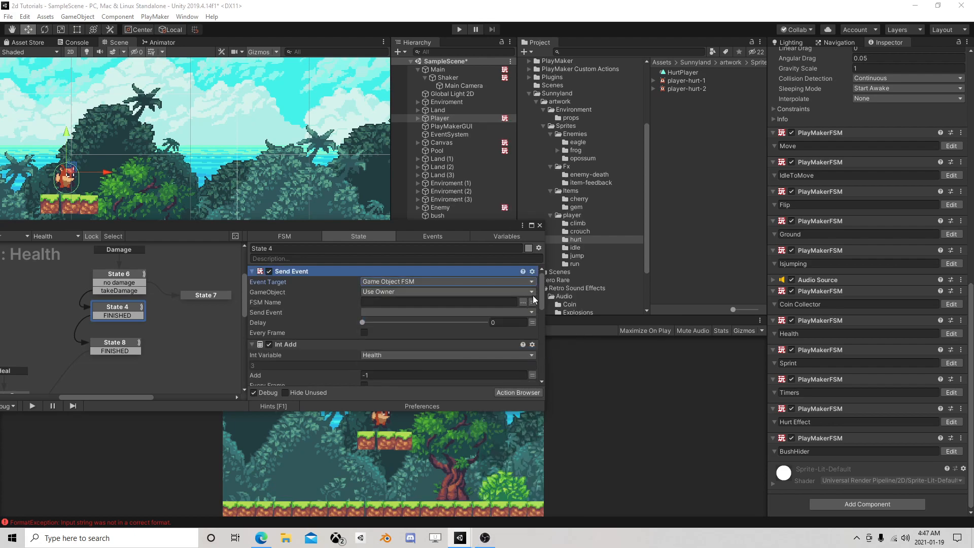
click(524, 301)
click(490, 295)
click(439, 314)
drag(438, 71, 431, 301)
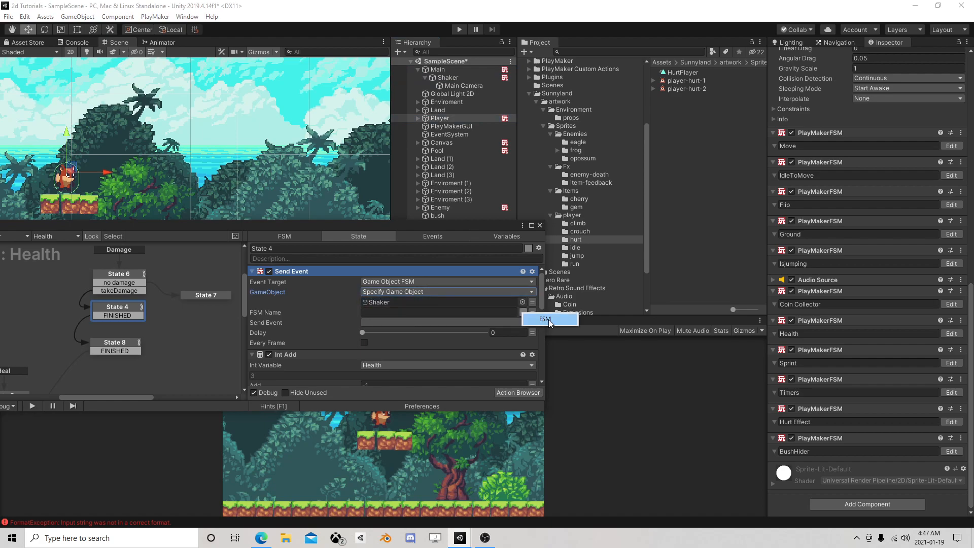
click(512, 324)
click(378, 343)
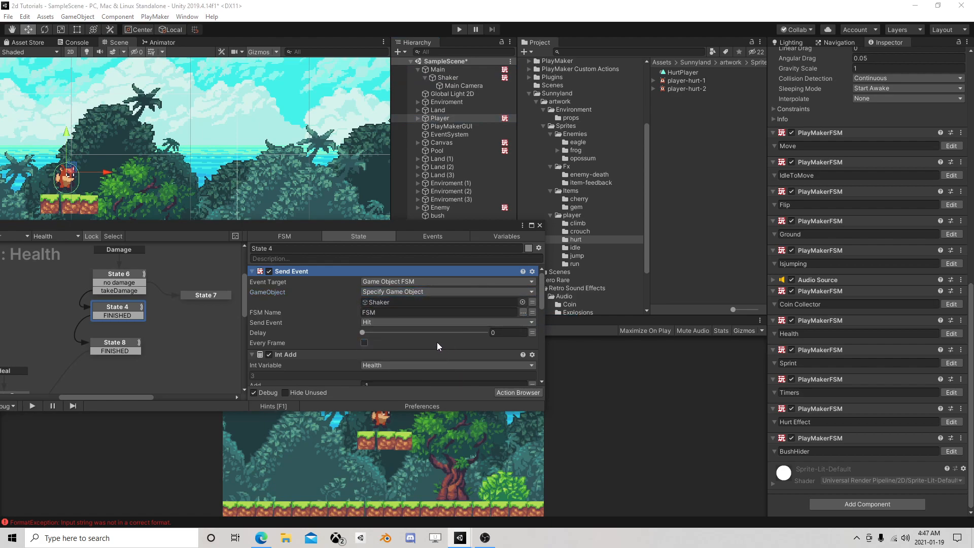
drag(420, 230, 476, 225)
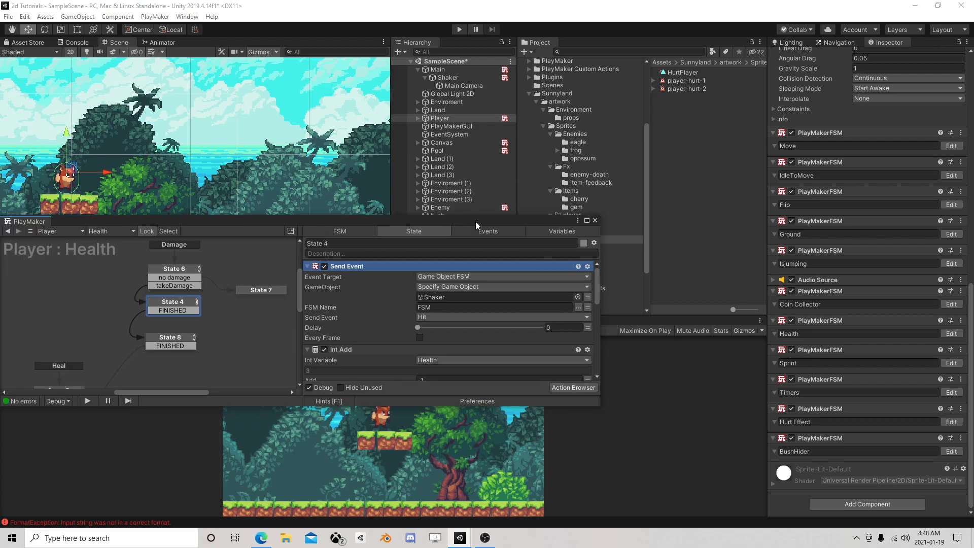
click(596, 221)
- Playtest the camera shake and the weaker death impulse by running into the enemy, and stop the game
click(459, 30)
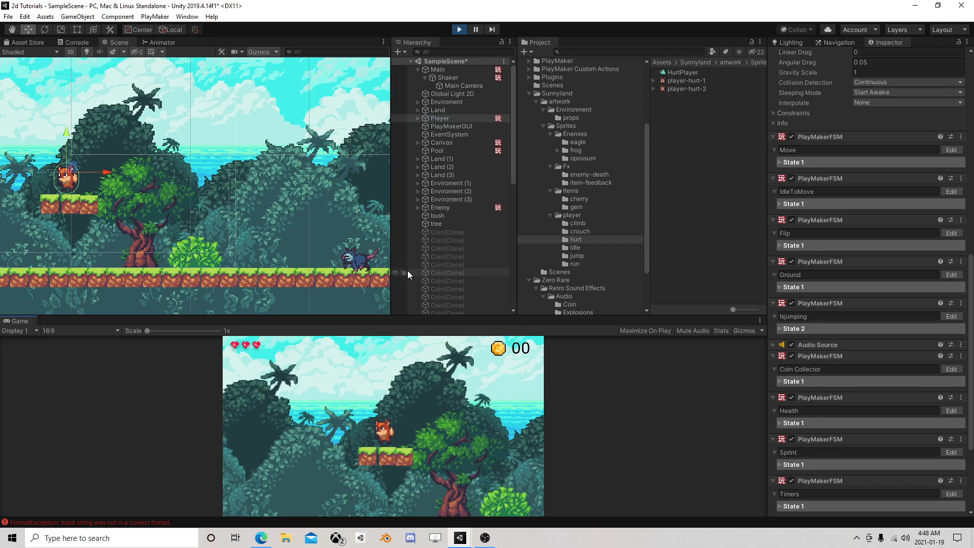
key(d)
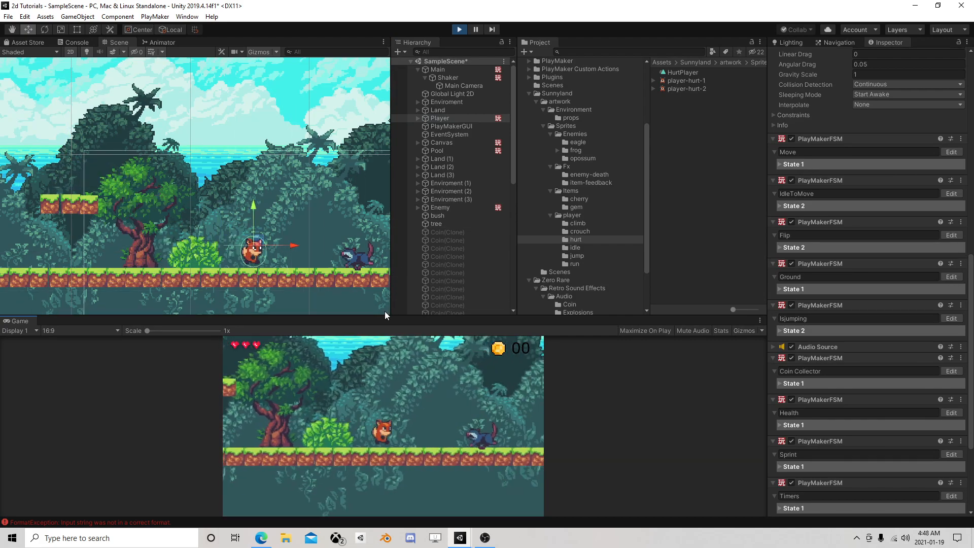
key(d)
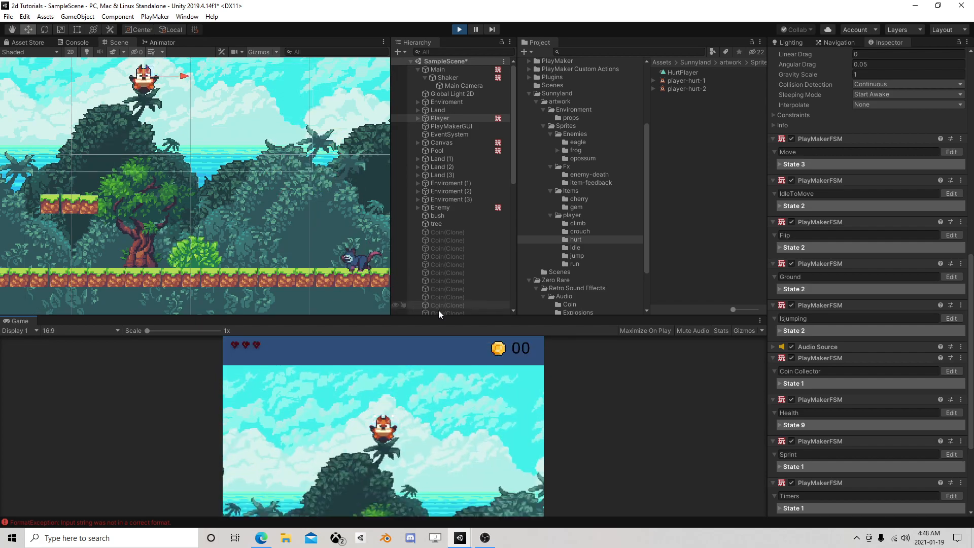
click(459, 29)
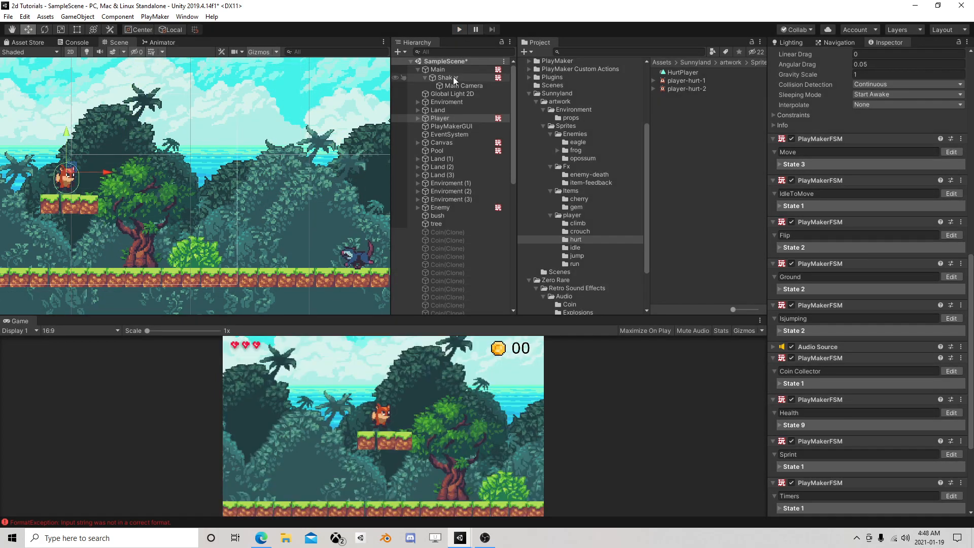
- Add a Dead event to the FSM on the Main object
click(439, 71)
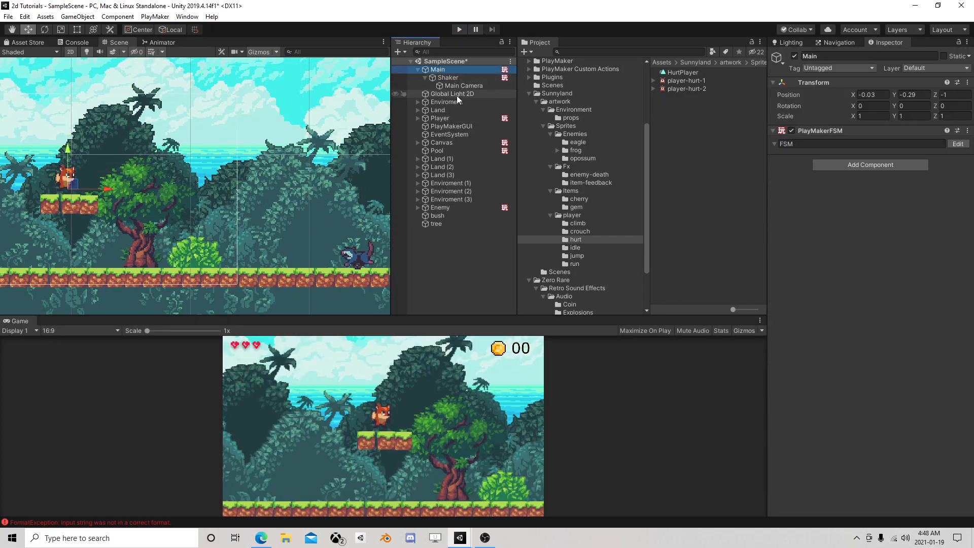
click(957, 144)
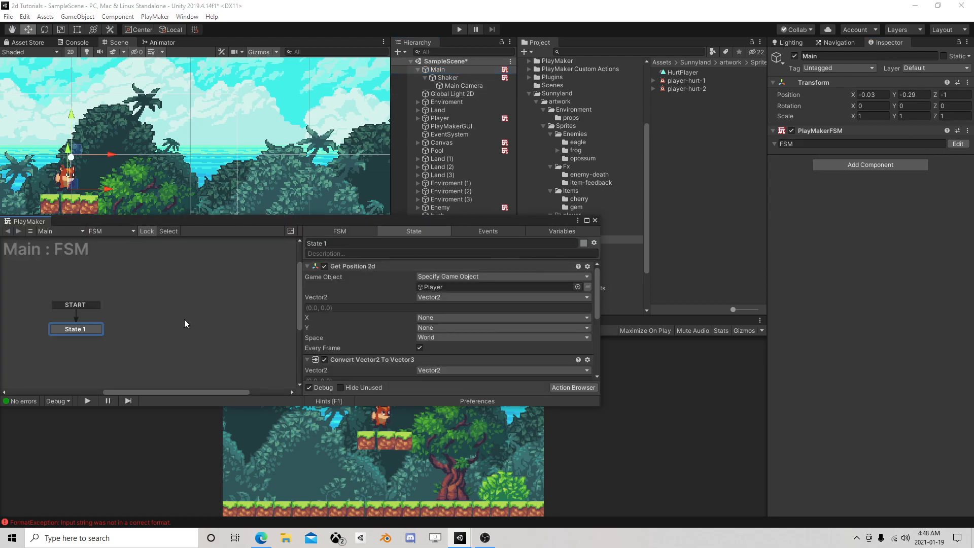
click(492, 231)
click(440, 376)
text(Dead)
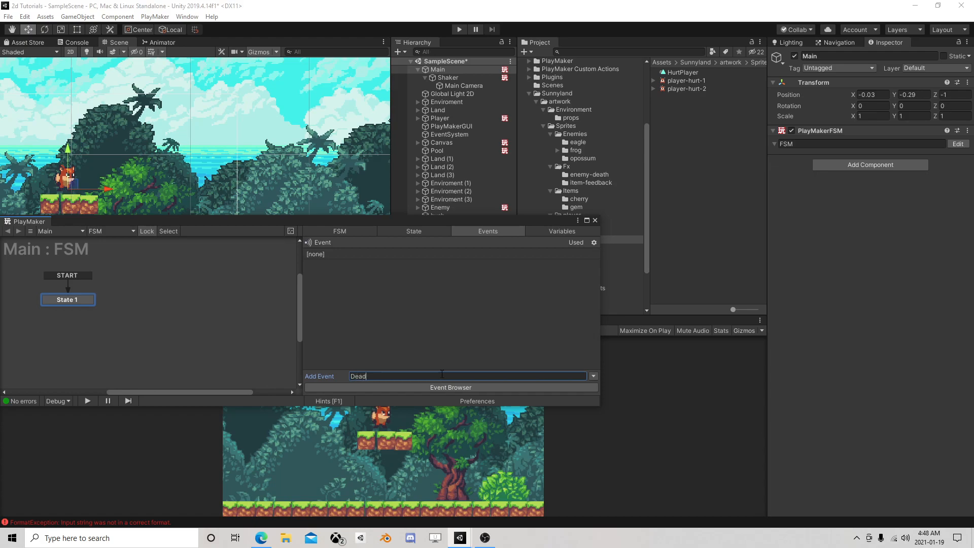
key(Return)
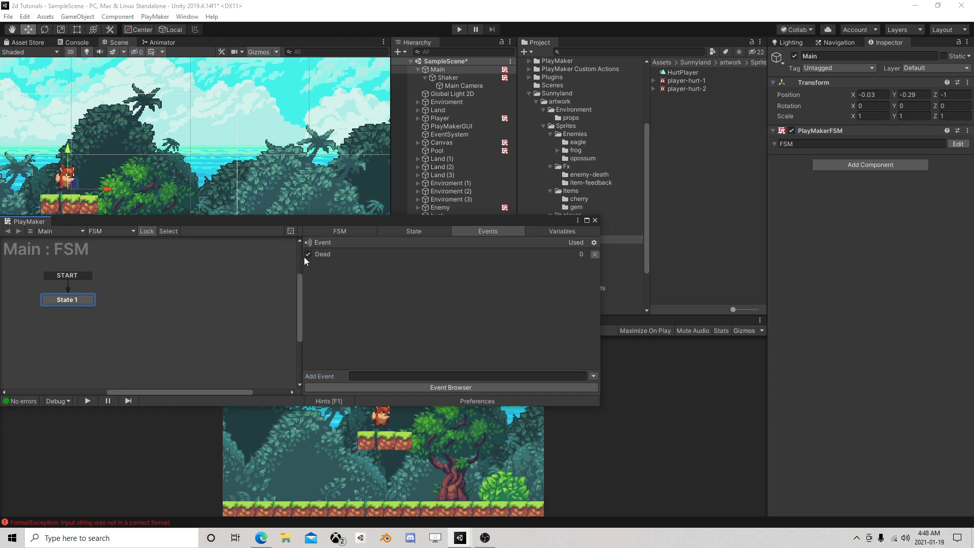
- Add a second, empty state with a Dead global transition to Main's FSM, and close the editor
right_click(142, 297)
click(166, 305)
right_click(175, 303)
mouse_move(218, 321)
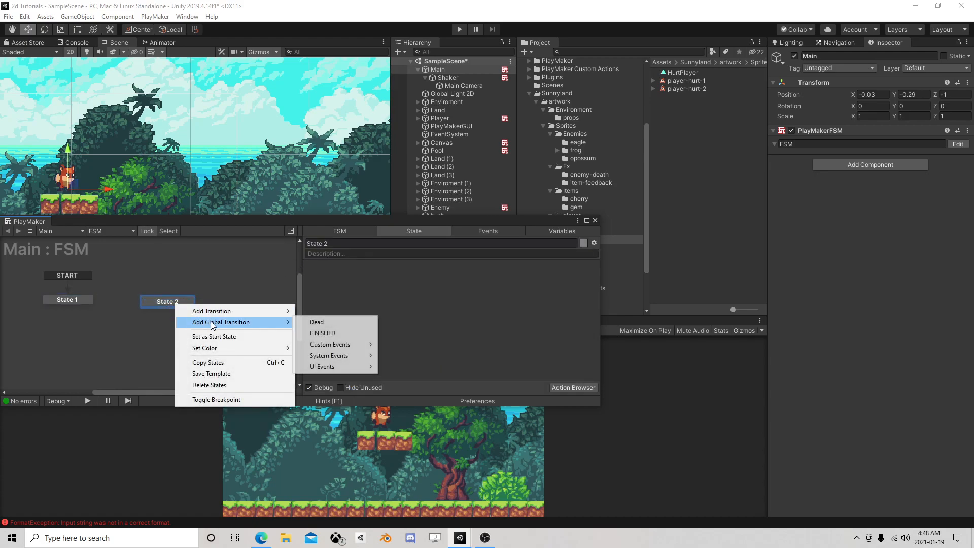
click(312, 320)
click(595, 220)
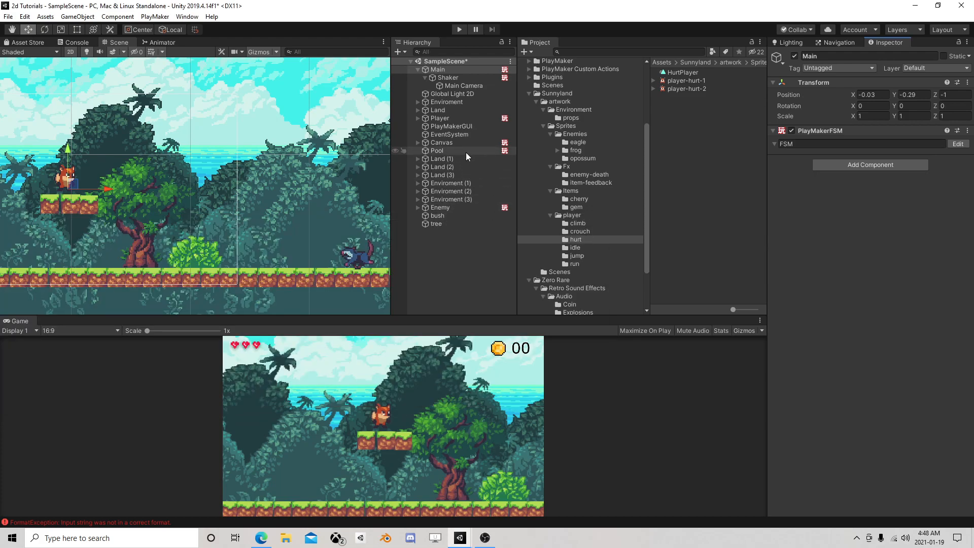
- Add a Send Event action to State 9 in the Player's Health FSM
click(461, 119)
scroll(838, 338, down, 10)
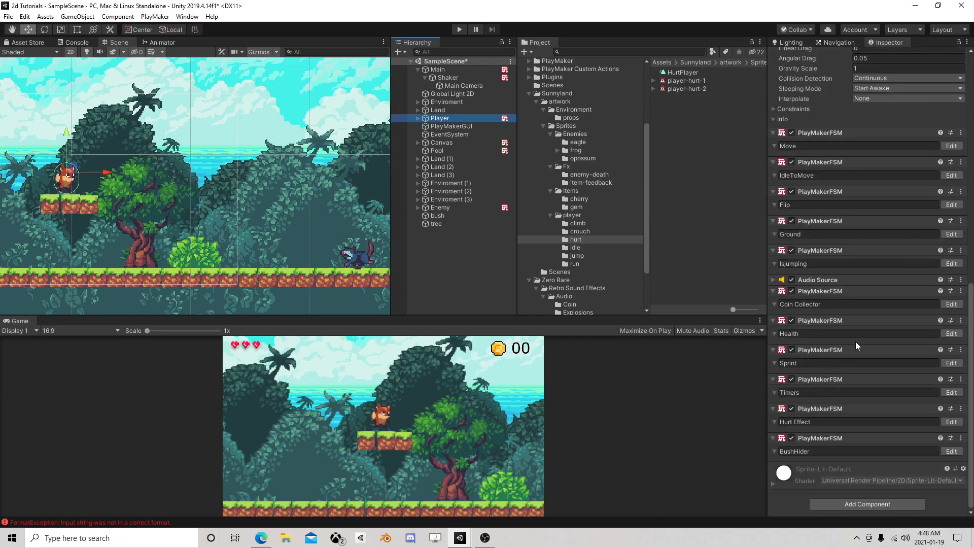
click(951, 334)
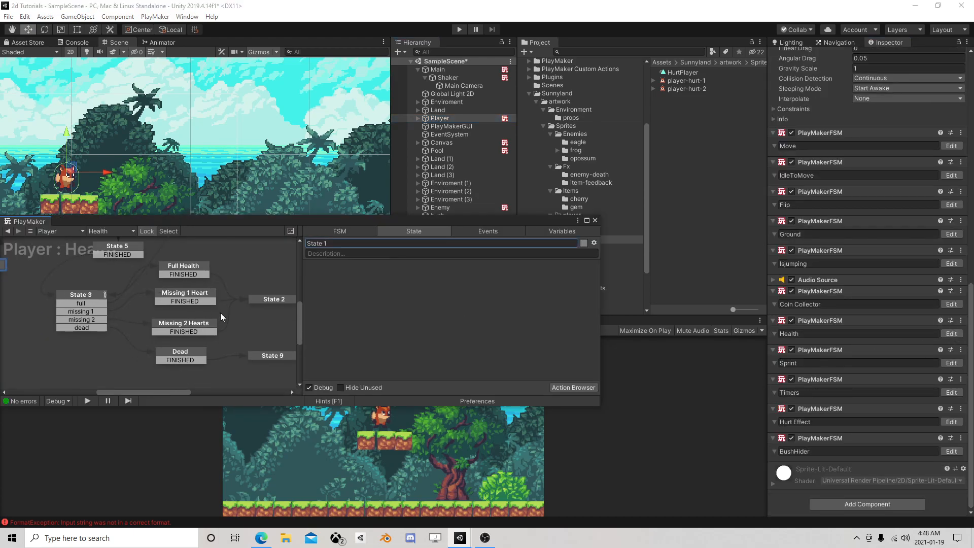
click(208, 343)
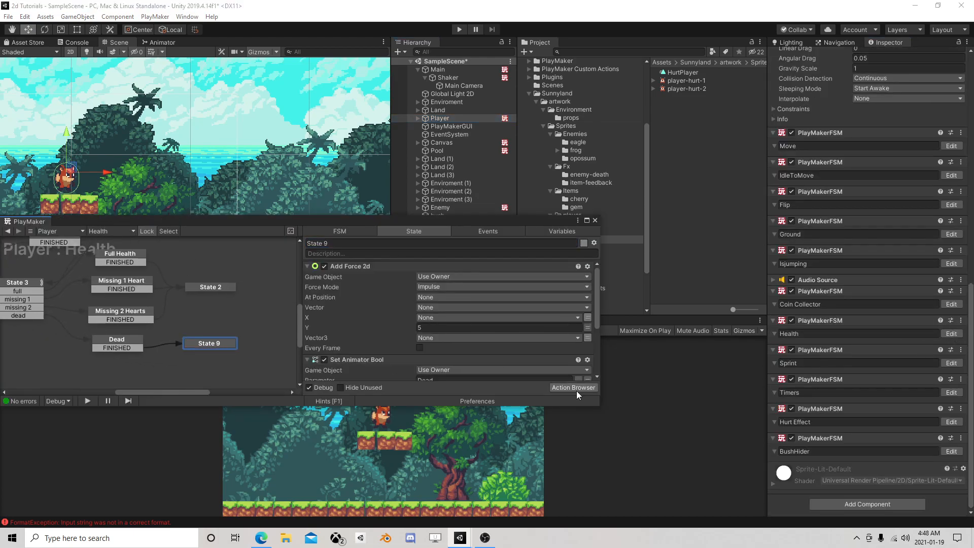
click(574, 389)
text(send eve)
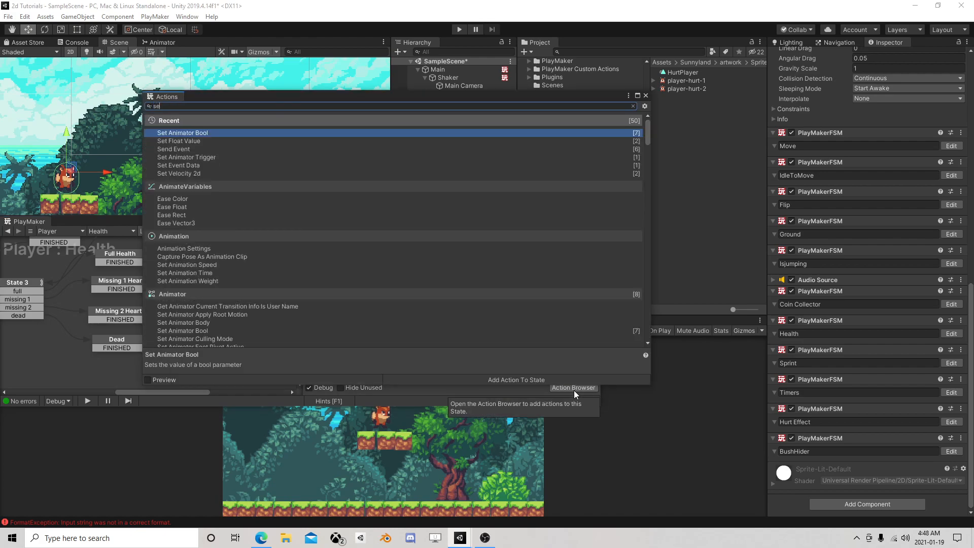
double_click(202, 132)
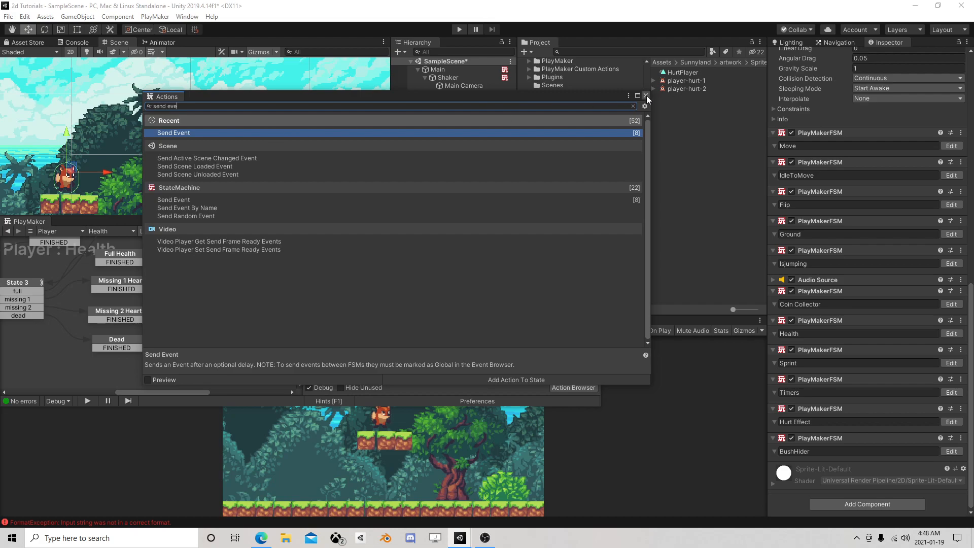
click(645, 96)
- Delete the duplicate Send Event action at the end of State 9
scroll(375, 335, down, 1)
click(347, 345)
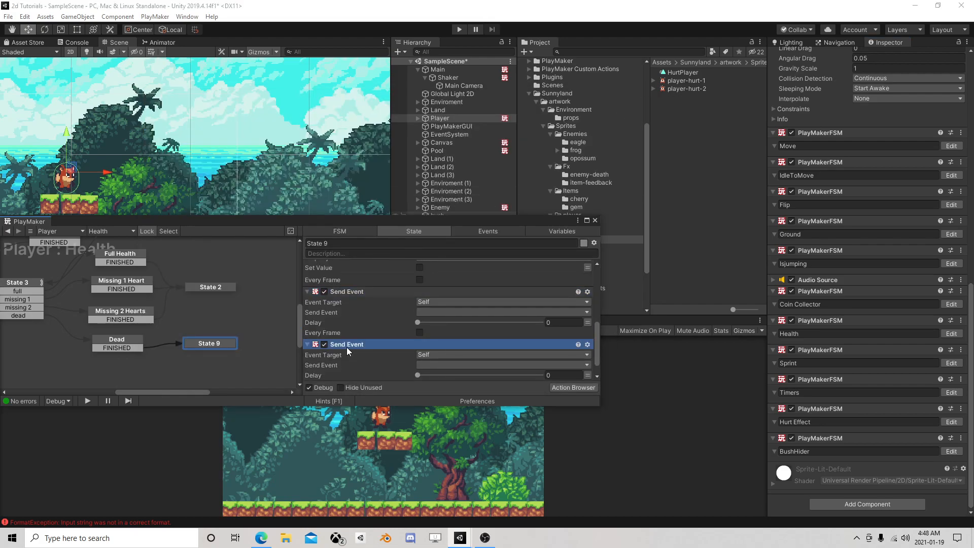
click(348, 347)
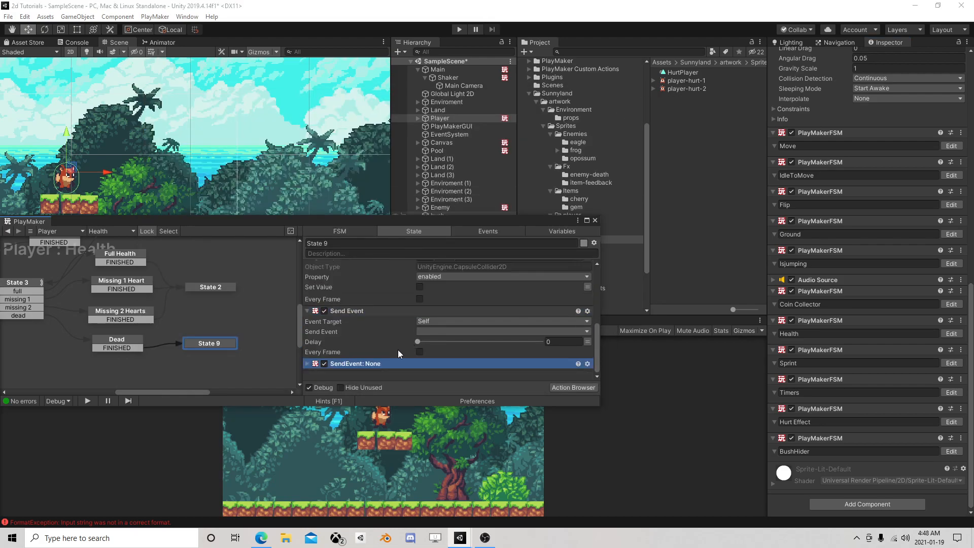
key(Delete)
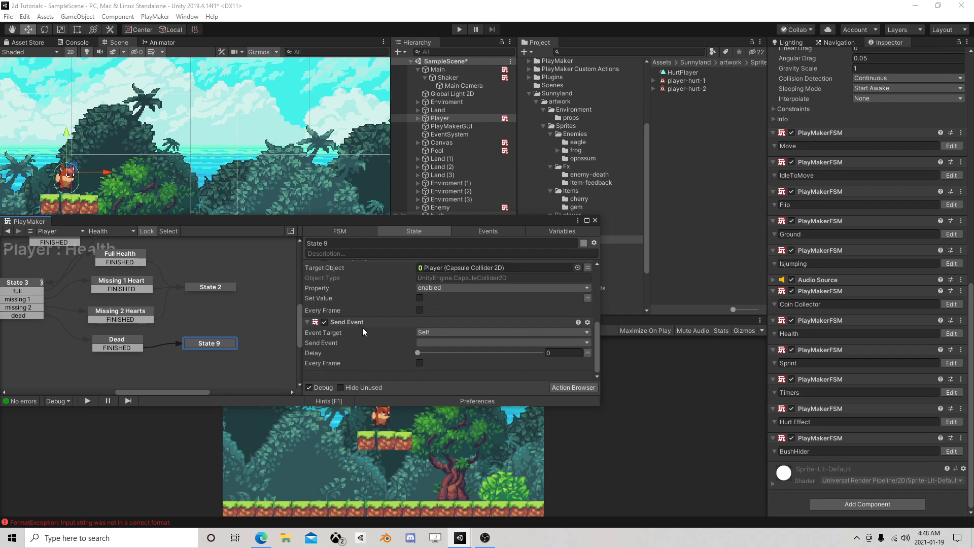
- Set the remaining Send Event action's target to Game Object FSM with Main as the specified game object
click(442, 332)
click(458, 366)
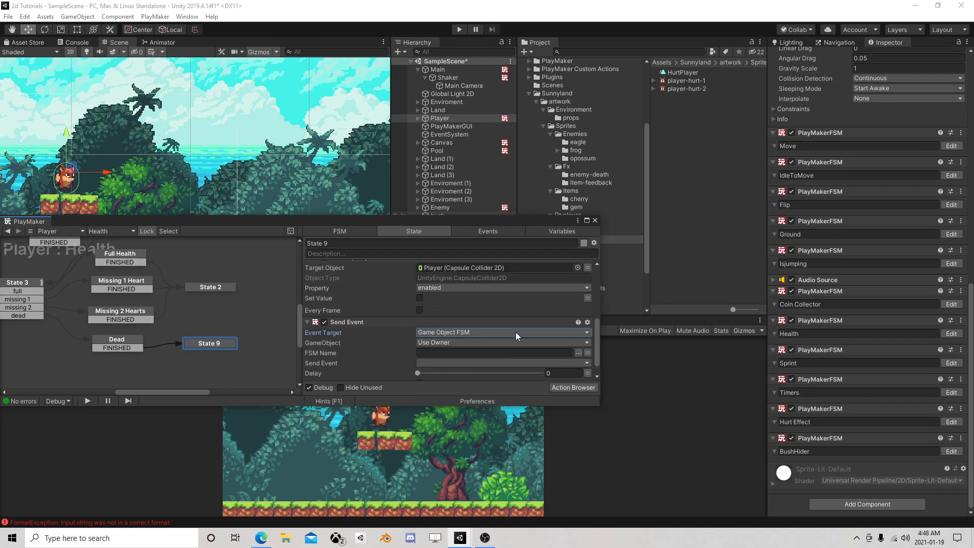
click(456, 342)
click(477, 364)
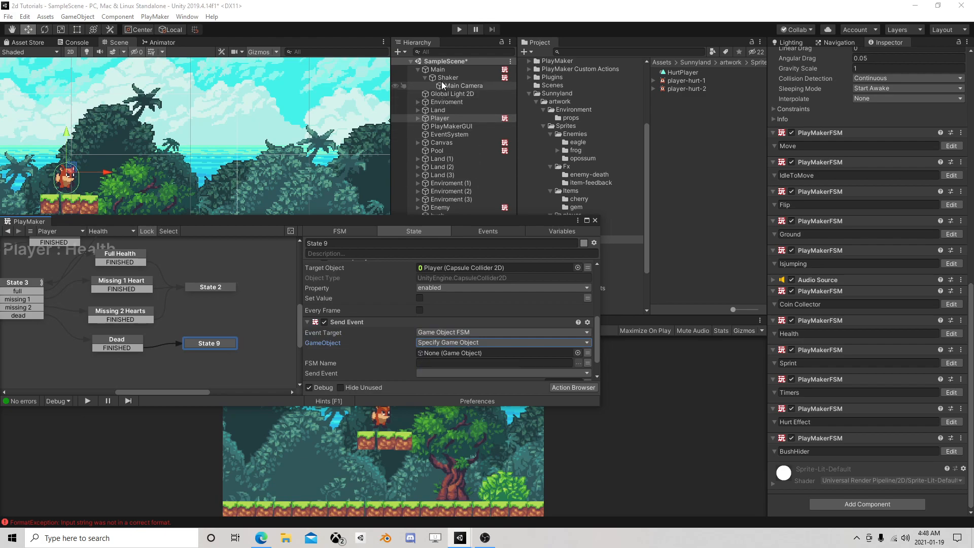
scroll(446, 335, up, 1)
drag(447, 335, 440, 360)
- Set the Send Event action's FSM name to FSM and its event to Dead, and close the editor
click(579, 370)
click(591, 377)
scroll(533, 369, down, 2)
click(505, 351)
click(471, 369)
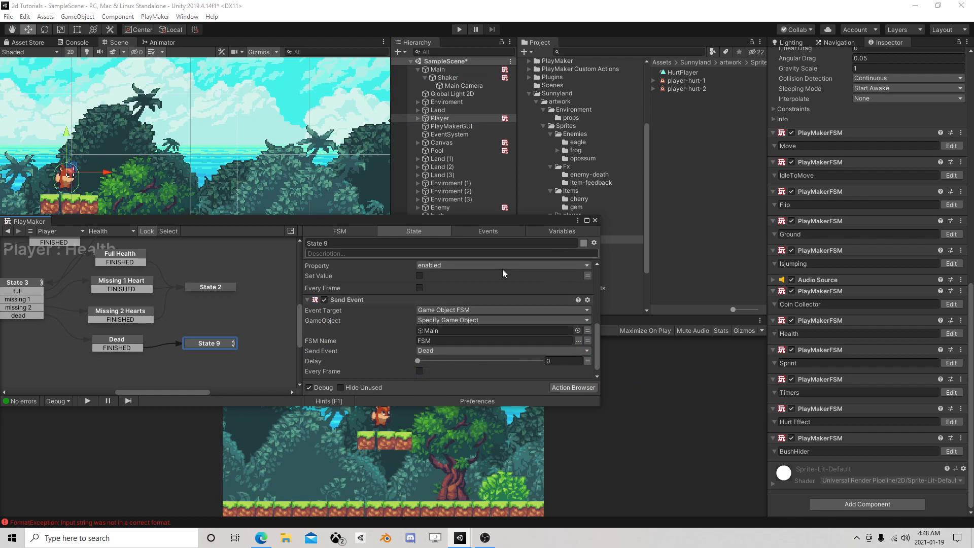
click(595, 220)
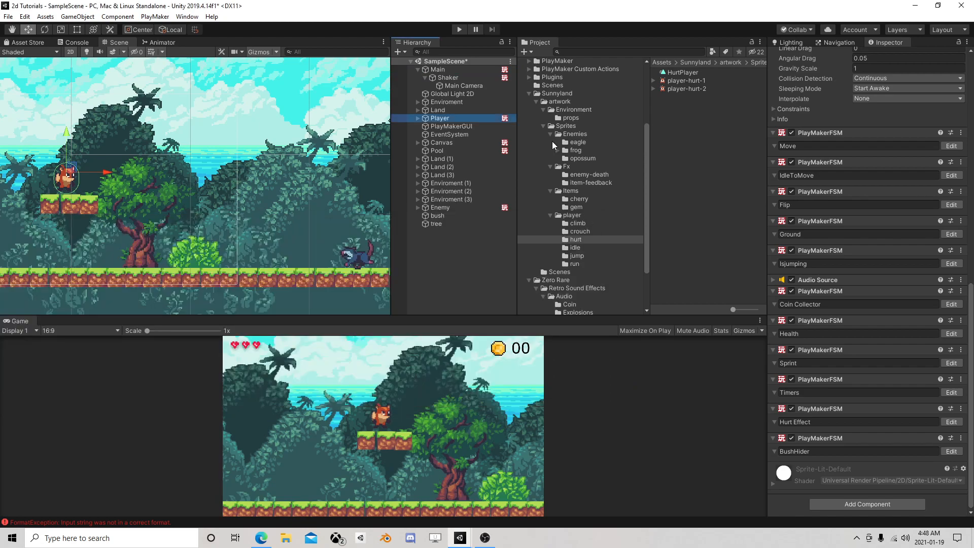
- Playtest the camera's behaviour on death by running into the enemy until all hearts are lost, and stop the game
click(458, 30)
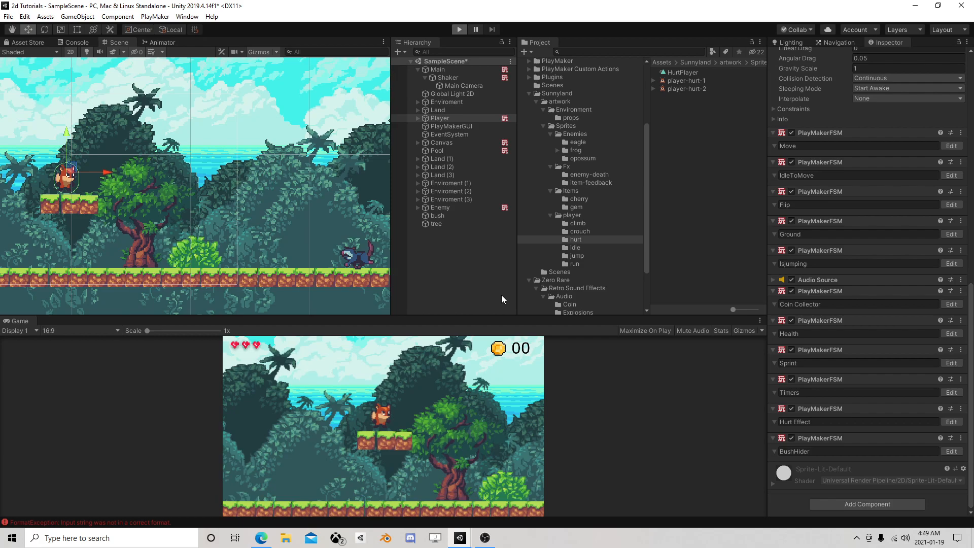
key(d)
key(d)
key(d)
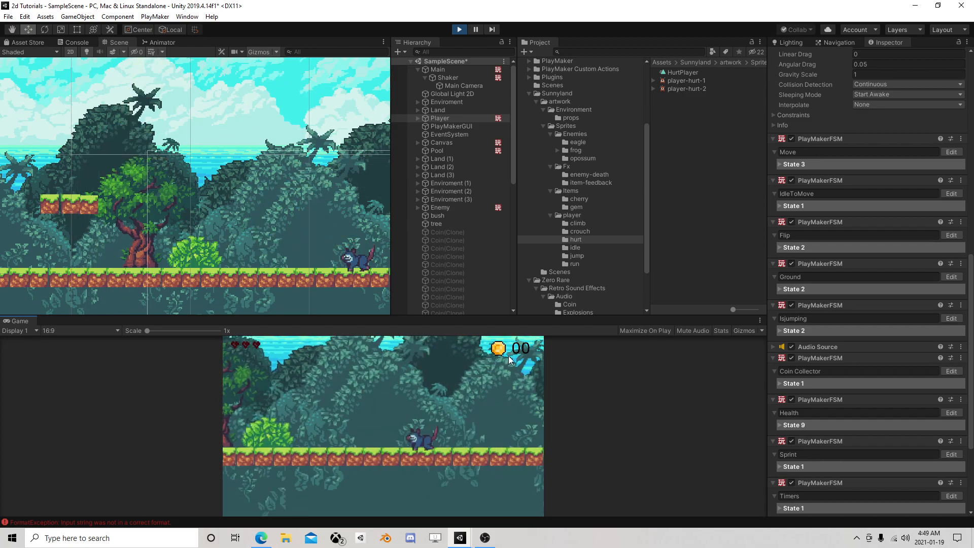
click(459, 29)
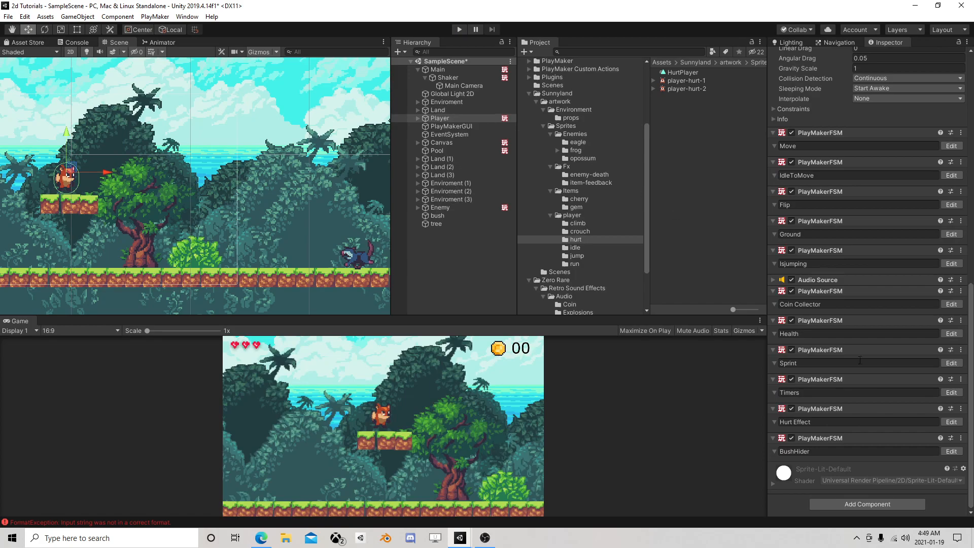
- Set the Y force of Add Force 2d to 2 in State 9 of the Player's Health FSM, and close the editor
click(951, 333)
middle_drag(276, 330, 142, 248)
click(231, 336)
click(427, 327)
text(2)
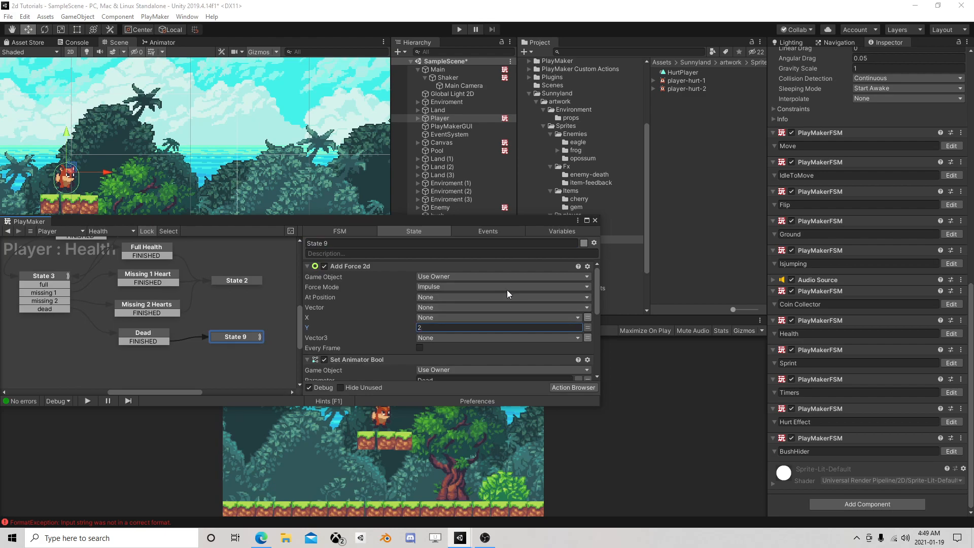
click(595, 221)
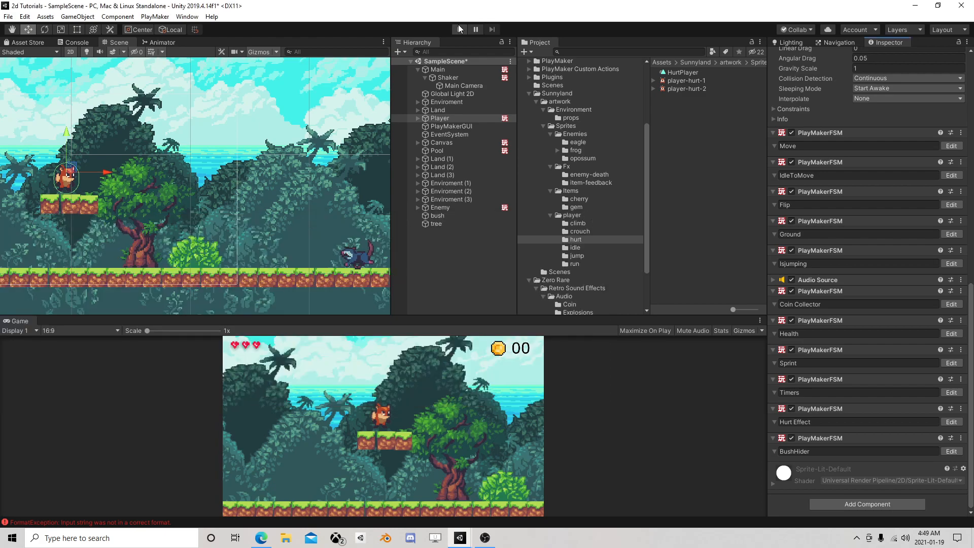
- Playtest the reduced death impulse by running the player into the enemy until it dies, and stop the game
click(458, 29)
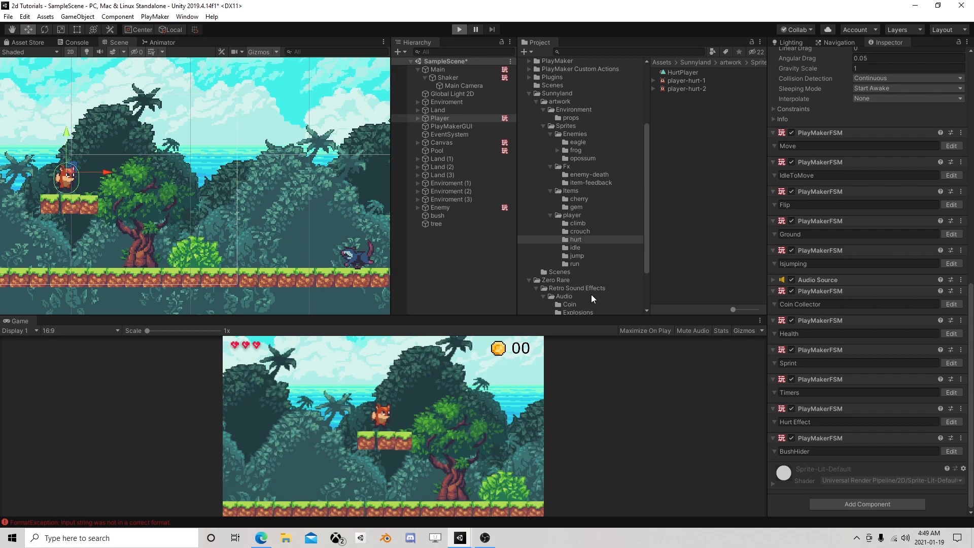
key(d)
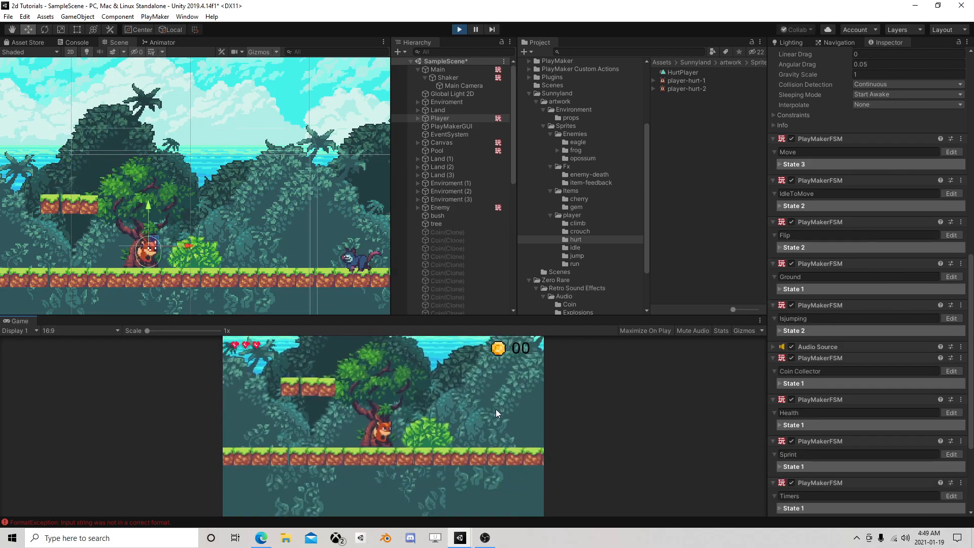
key(d)
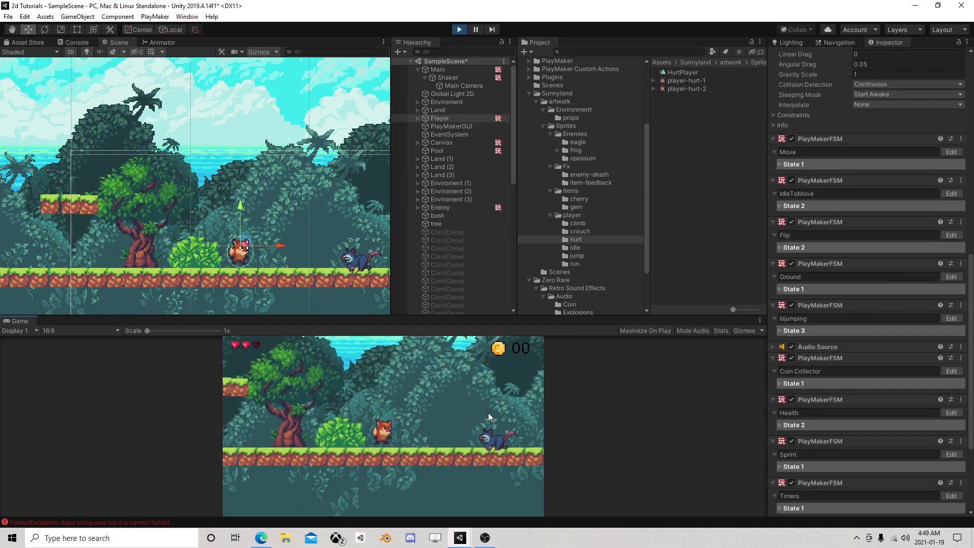
key(d)
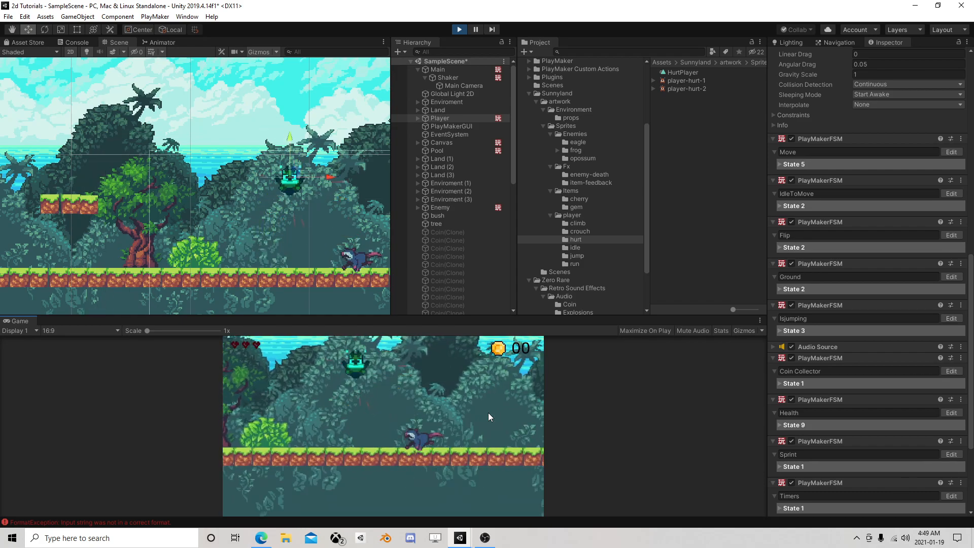
click(460, 30)
- Save the scene
click(8, 16)
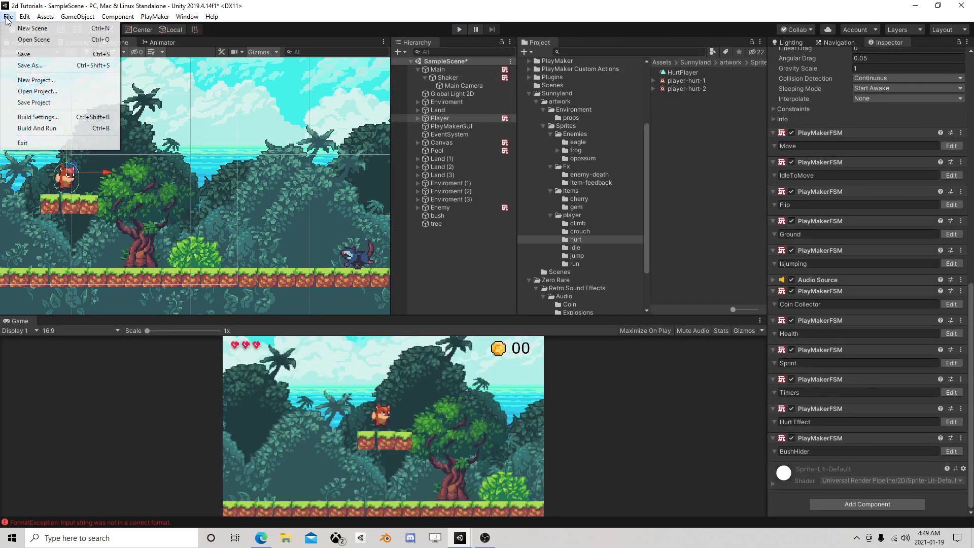
click(22, 56)
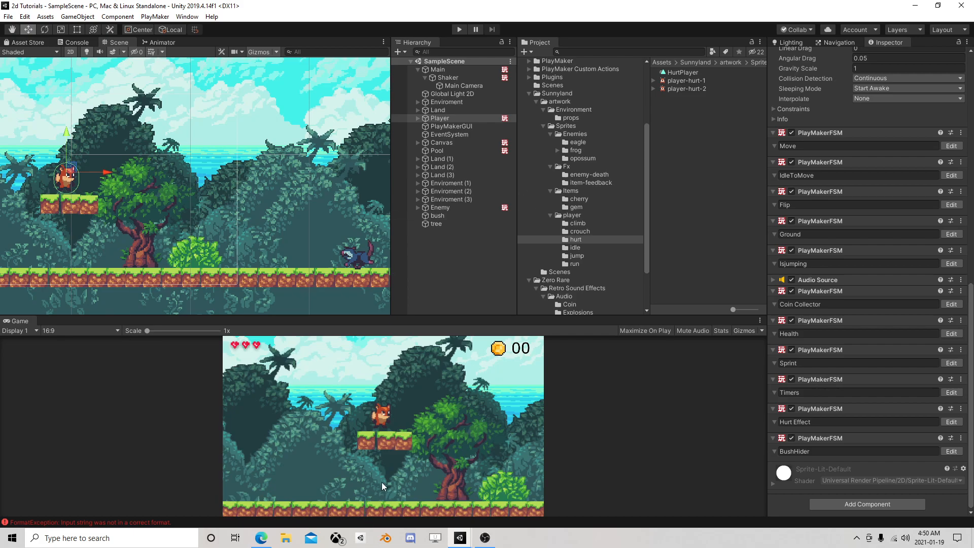
click(485, 537)
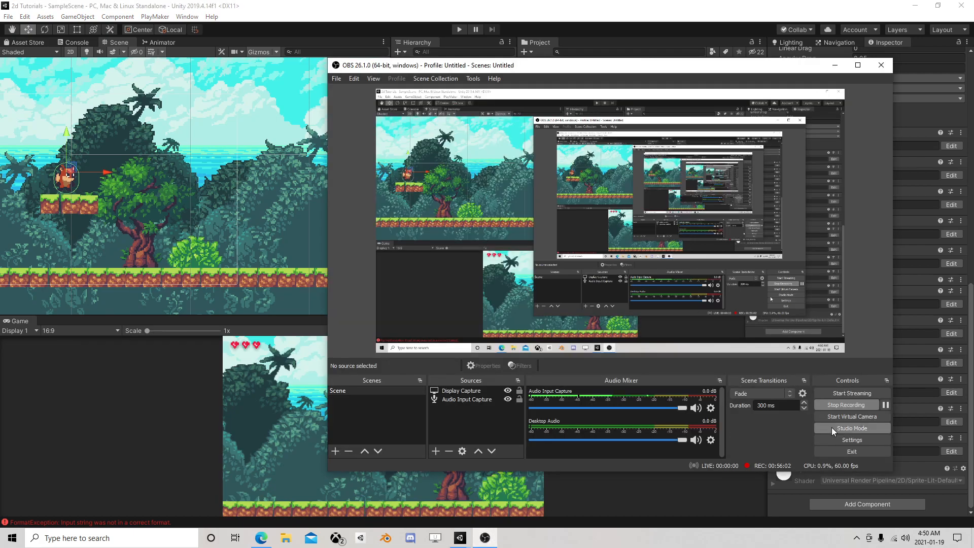